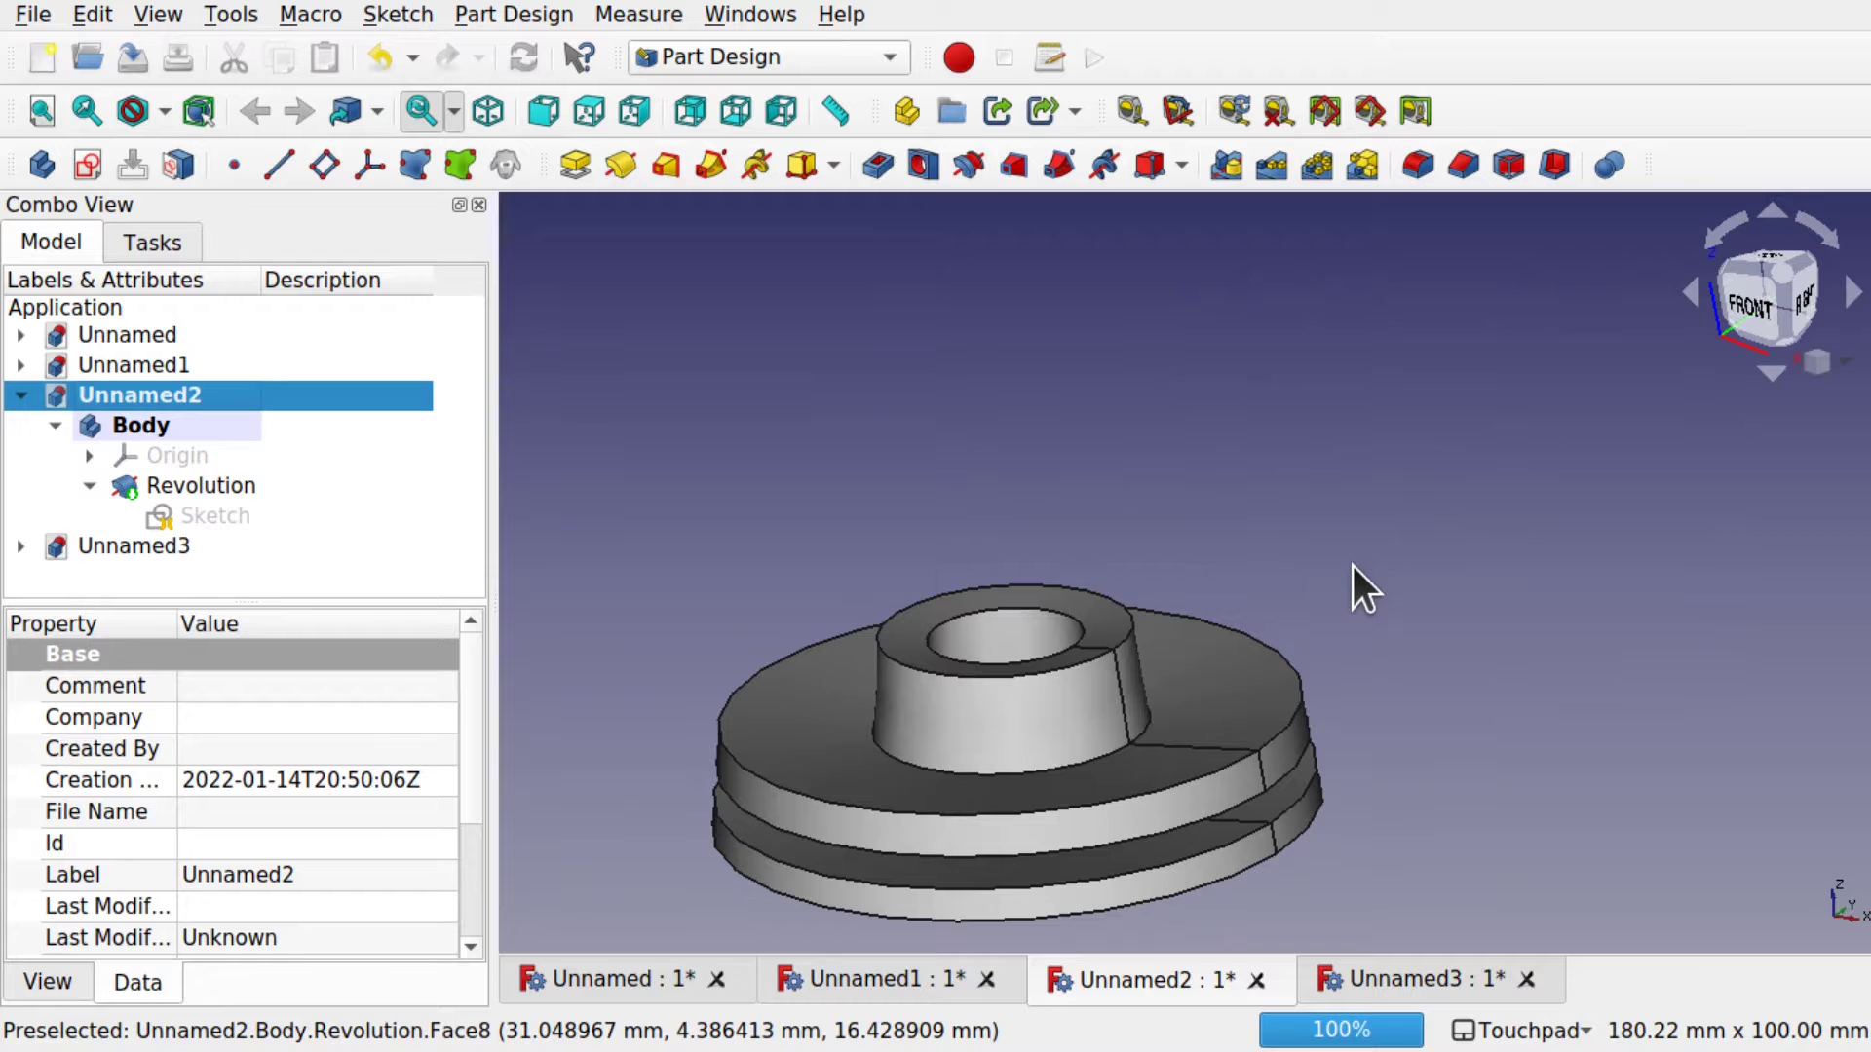
- Examine the finished revolved models in the open documents from several angles, including the grooved disc, hollow dome, partial revolution and ribbed cage
left_click_drag(1201, 562, 1121, 682, "shift")
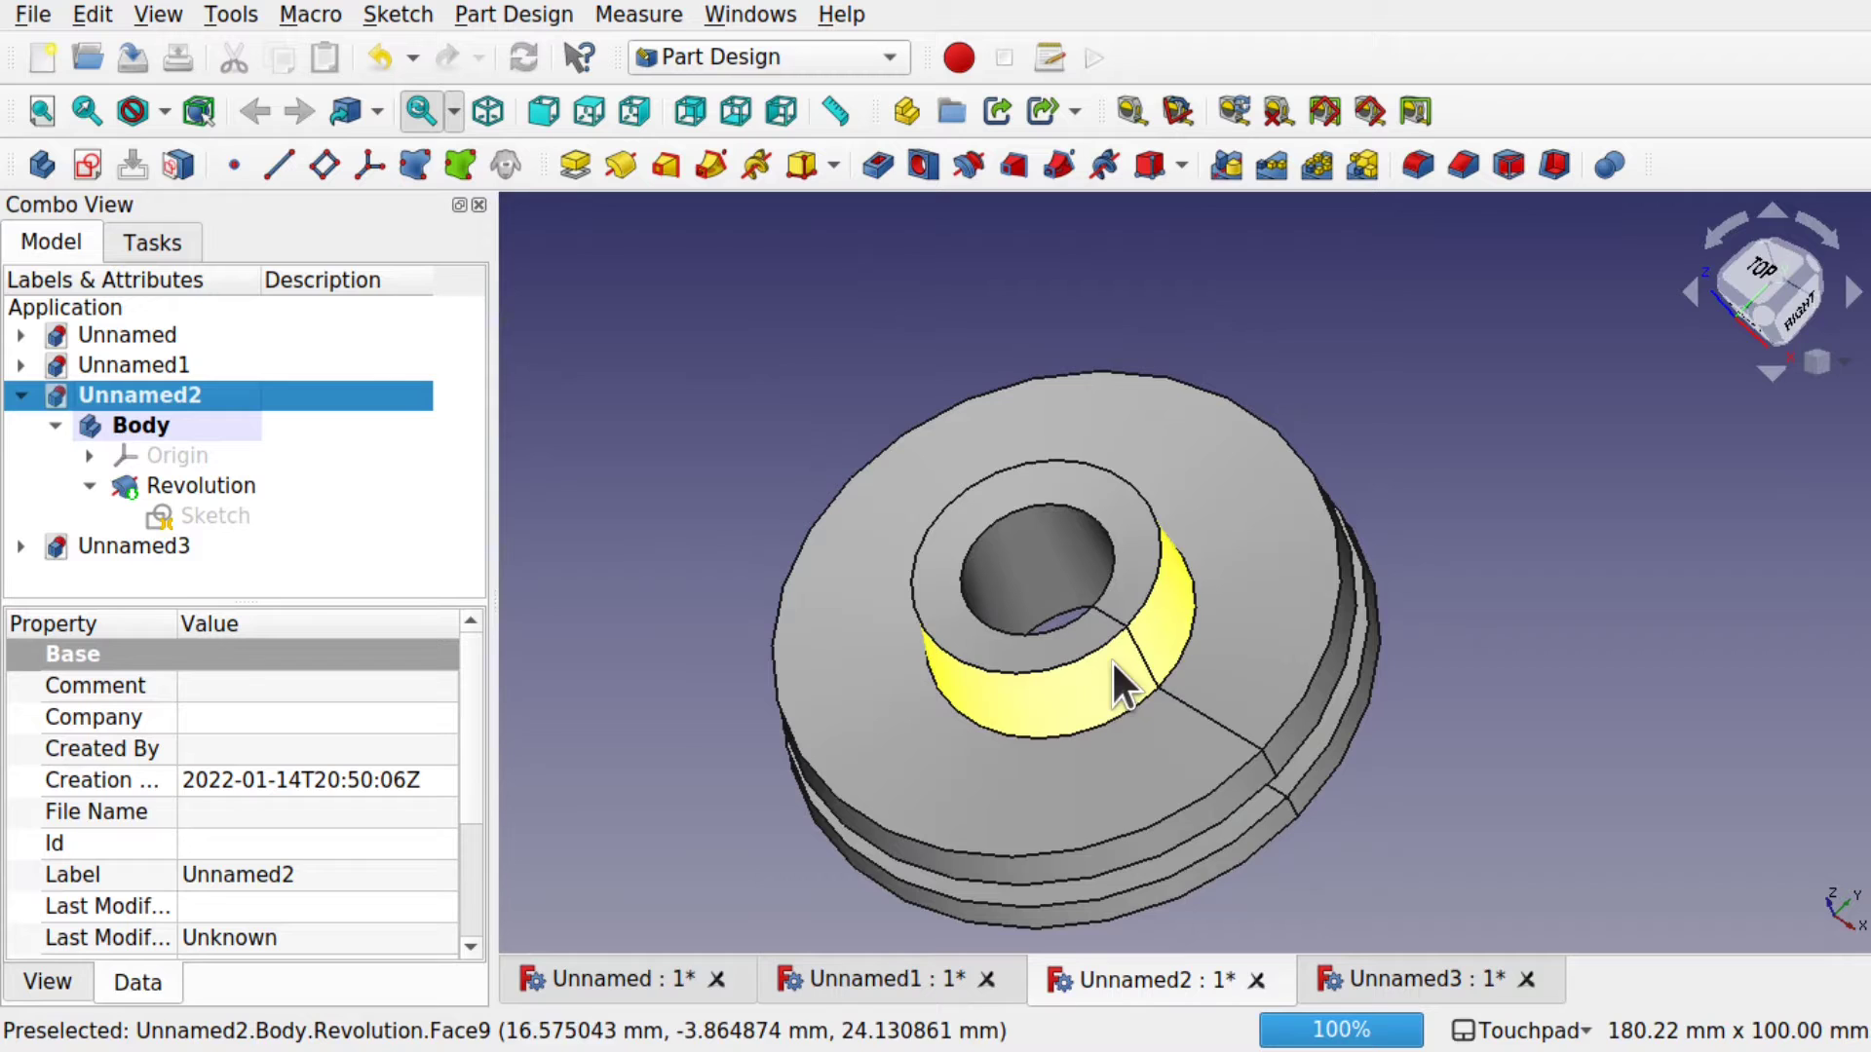
left_click_drag(1003, 722, 1173, 733, "shift")
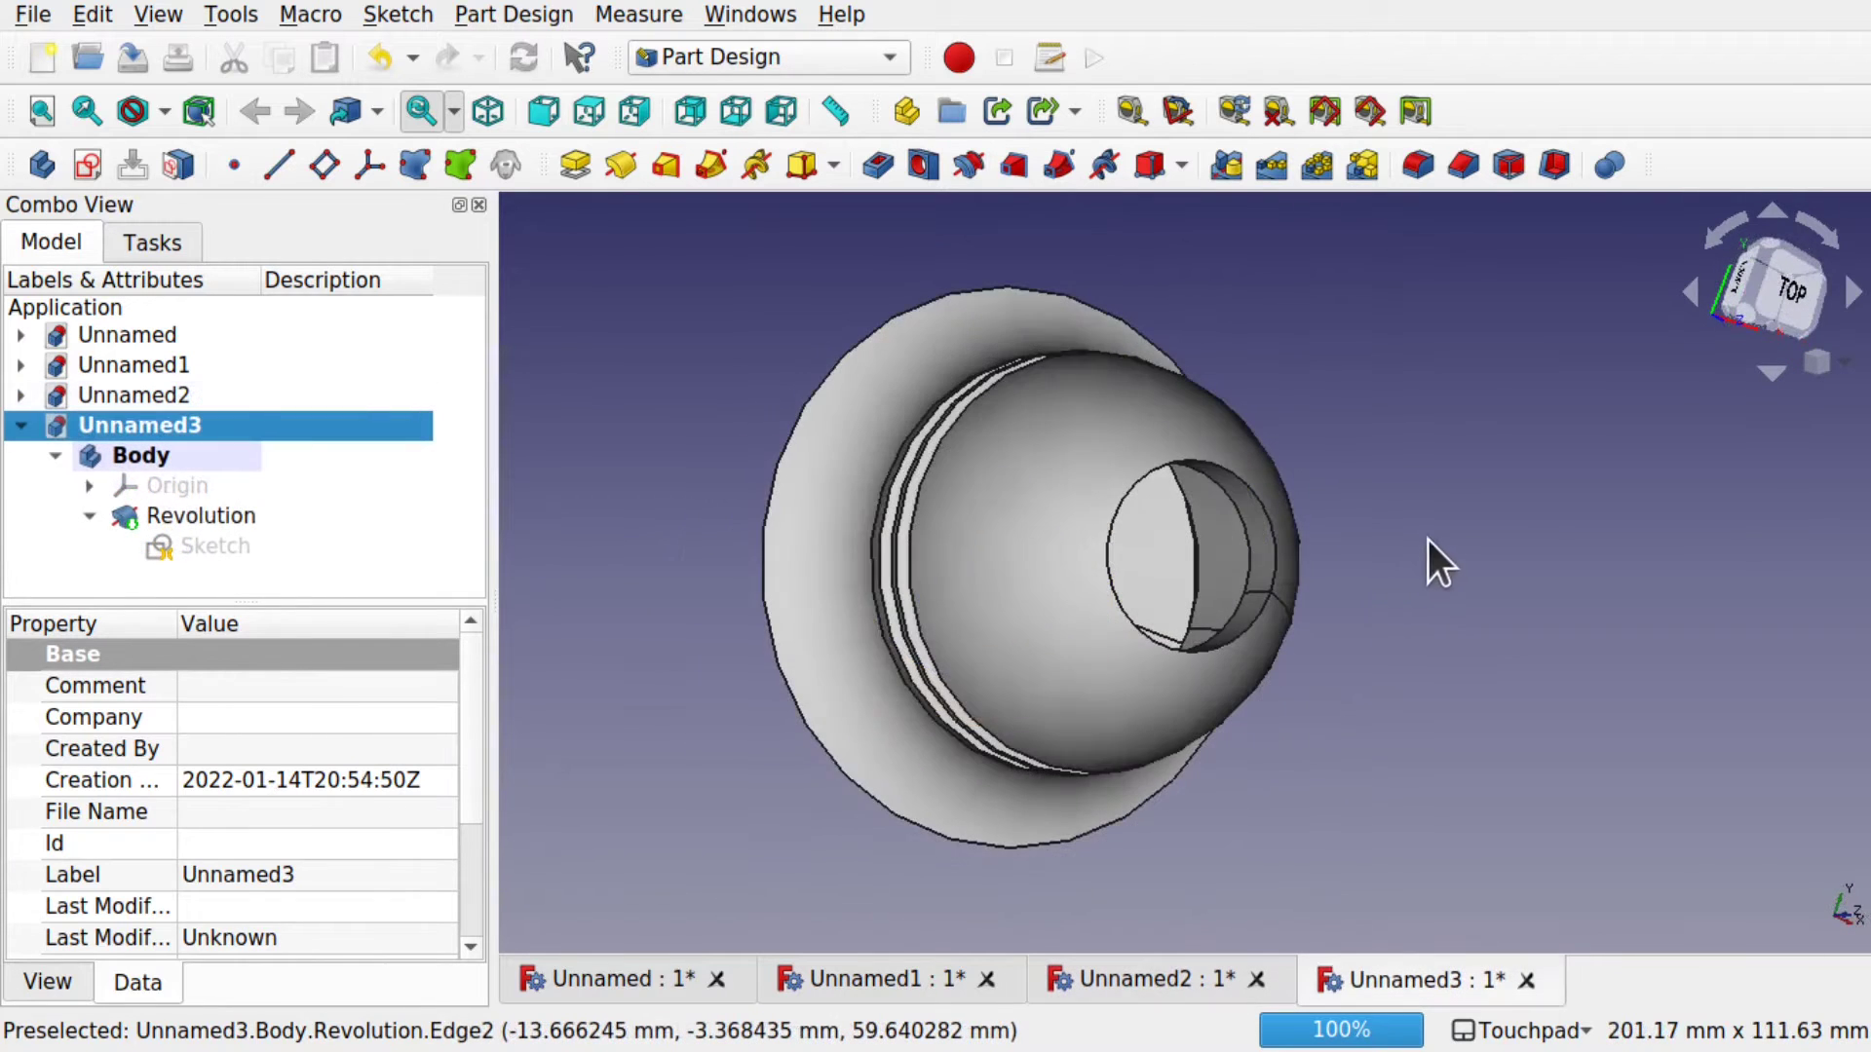
left_click_drag(1428, 558, 1549, 465, "shift")
mouse_move(942, 644)
left_mouse_down("shift")
mouse_move(1253, 547)
mouse_move(1382, 434)
mouse_move(1160, 576)
mouse_move(931, 667)
left_mouse_up("shift")
left_click_drag(1297, 665, 1198, 643, "shift")
left_click_drag(1409, 600, 1331, 495, "shift")
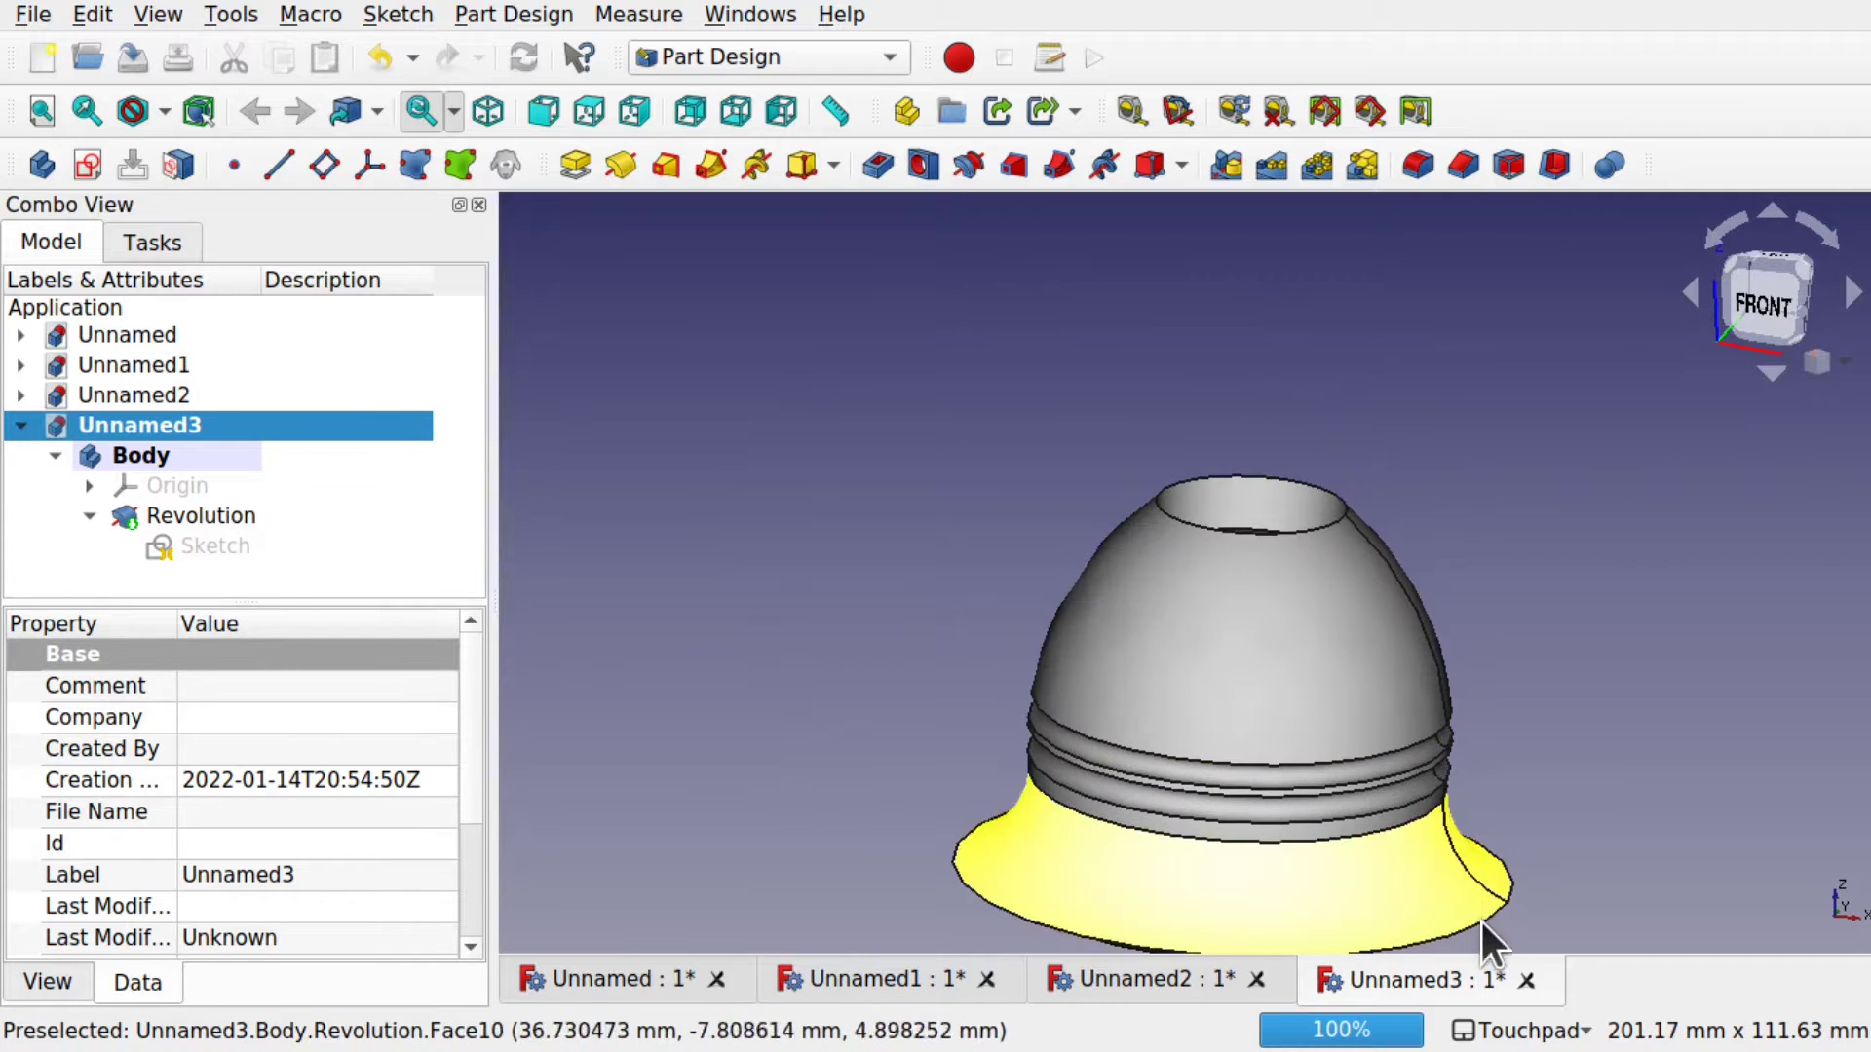
left_click_drag(1516, 692, 1414, 711, "shift")
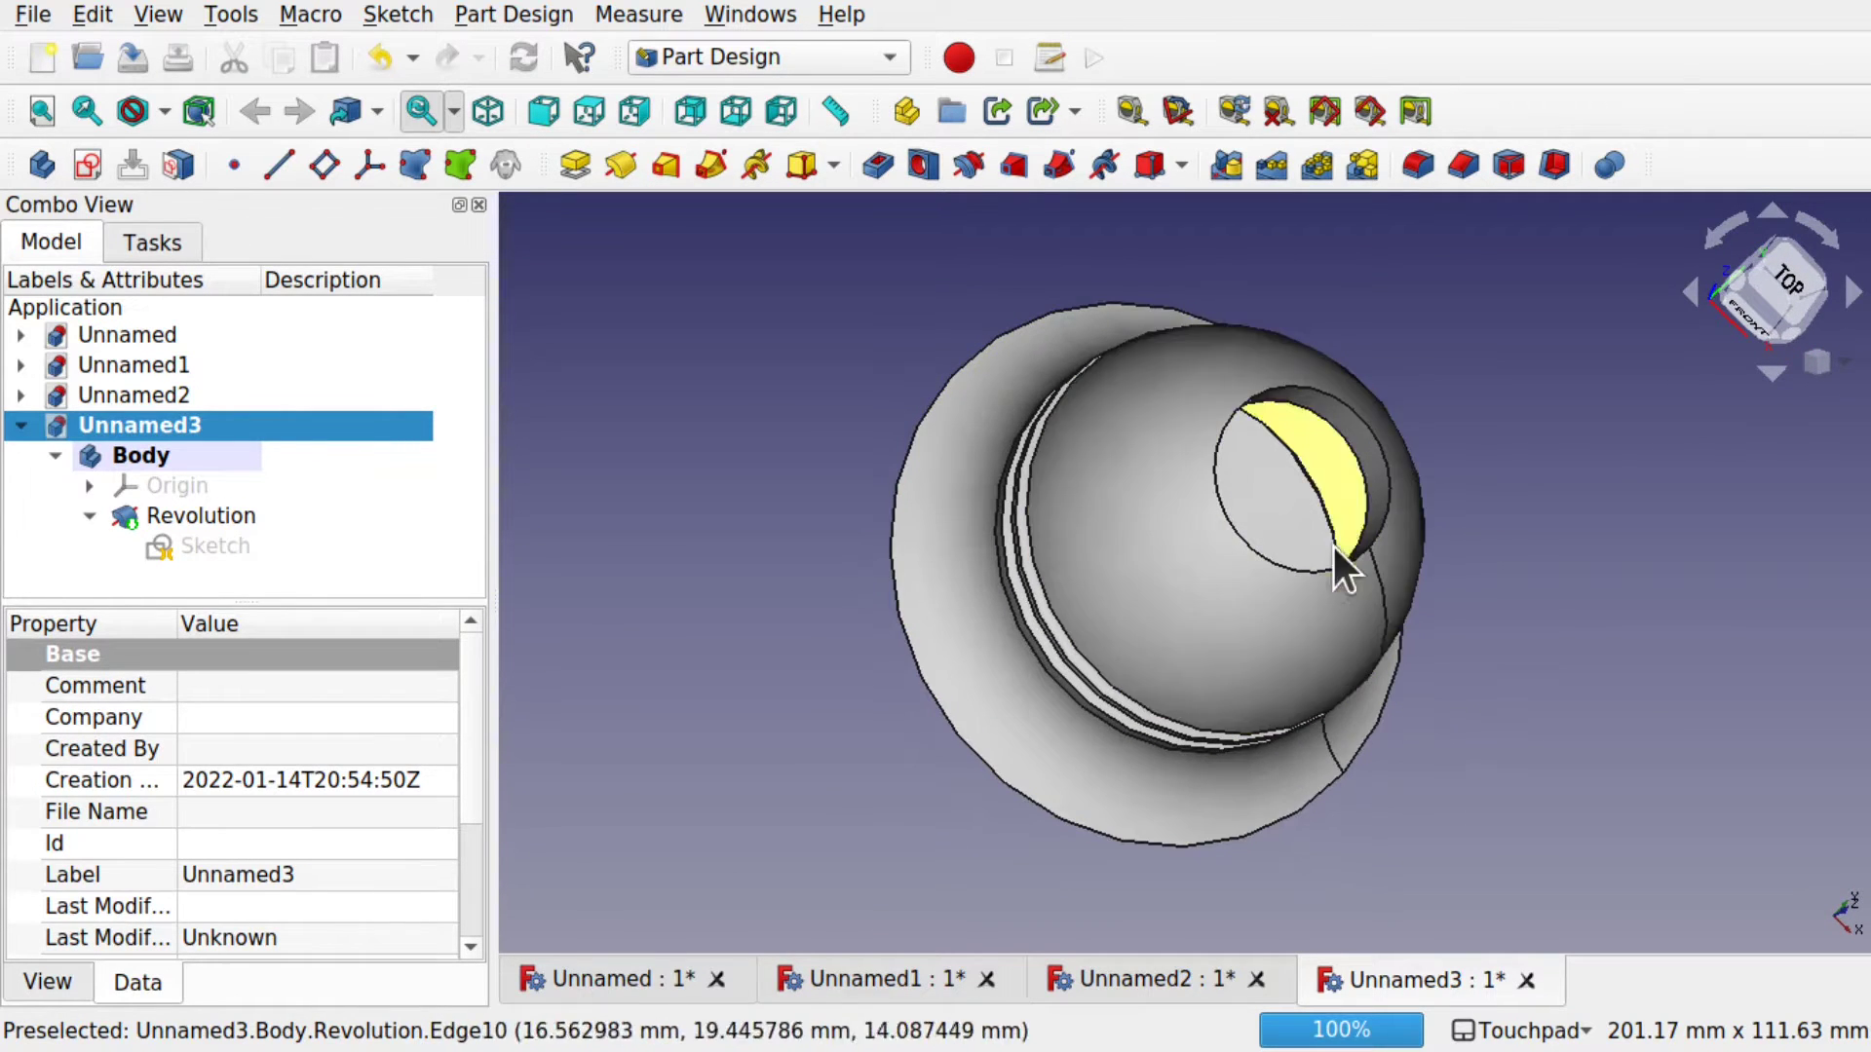
left_click_drag(1286, 698, 1563, 575, "shift")
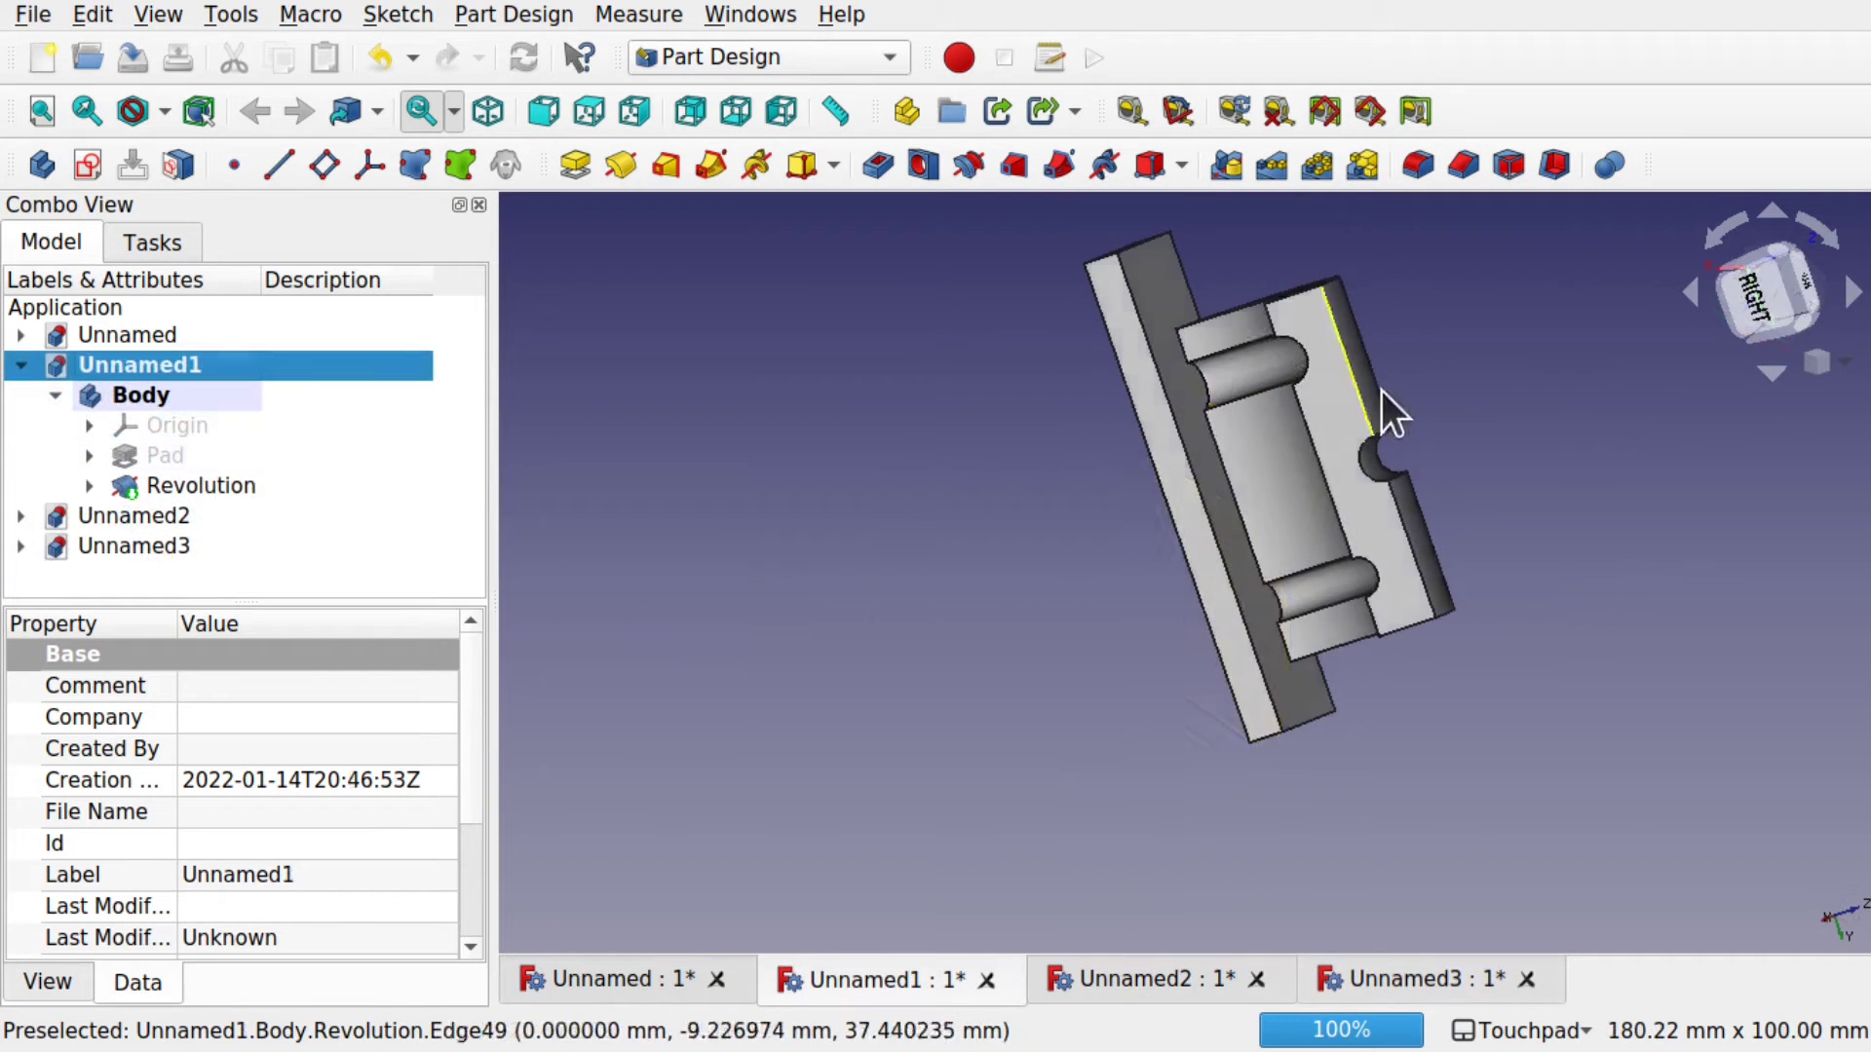
left_click_drag(1390, 397, 1228, 822, "shift")
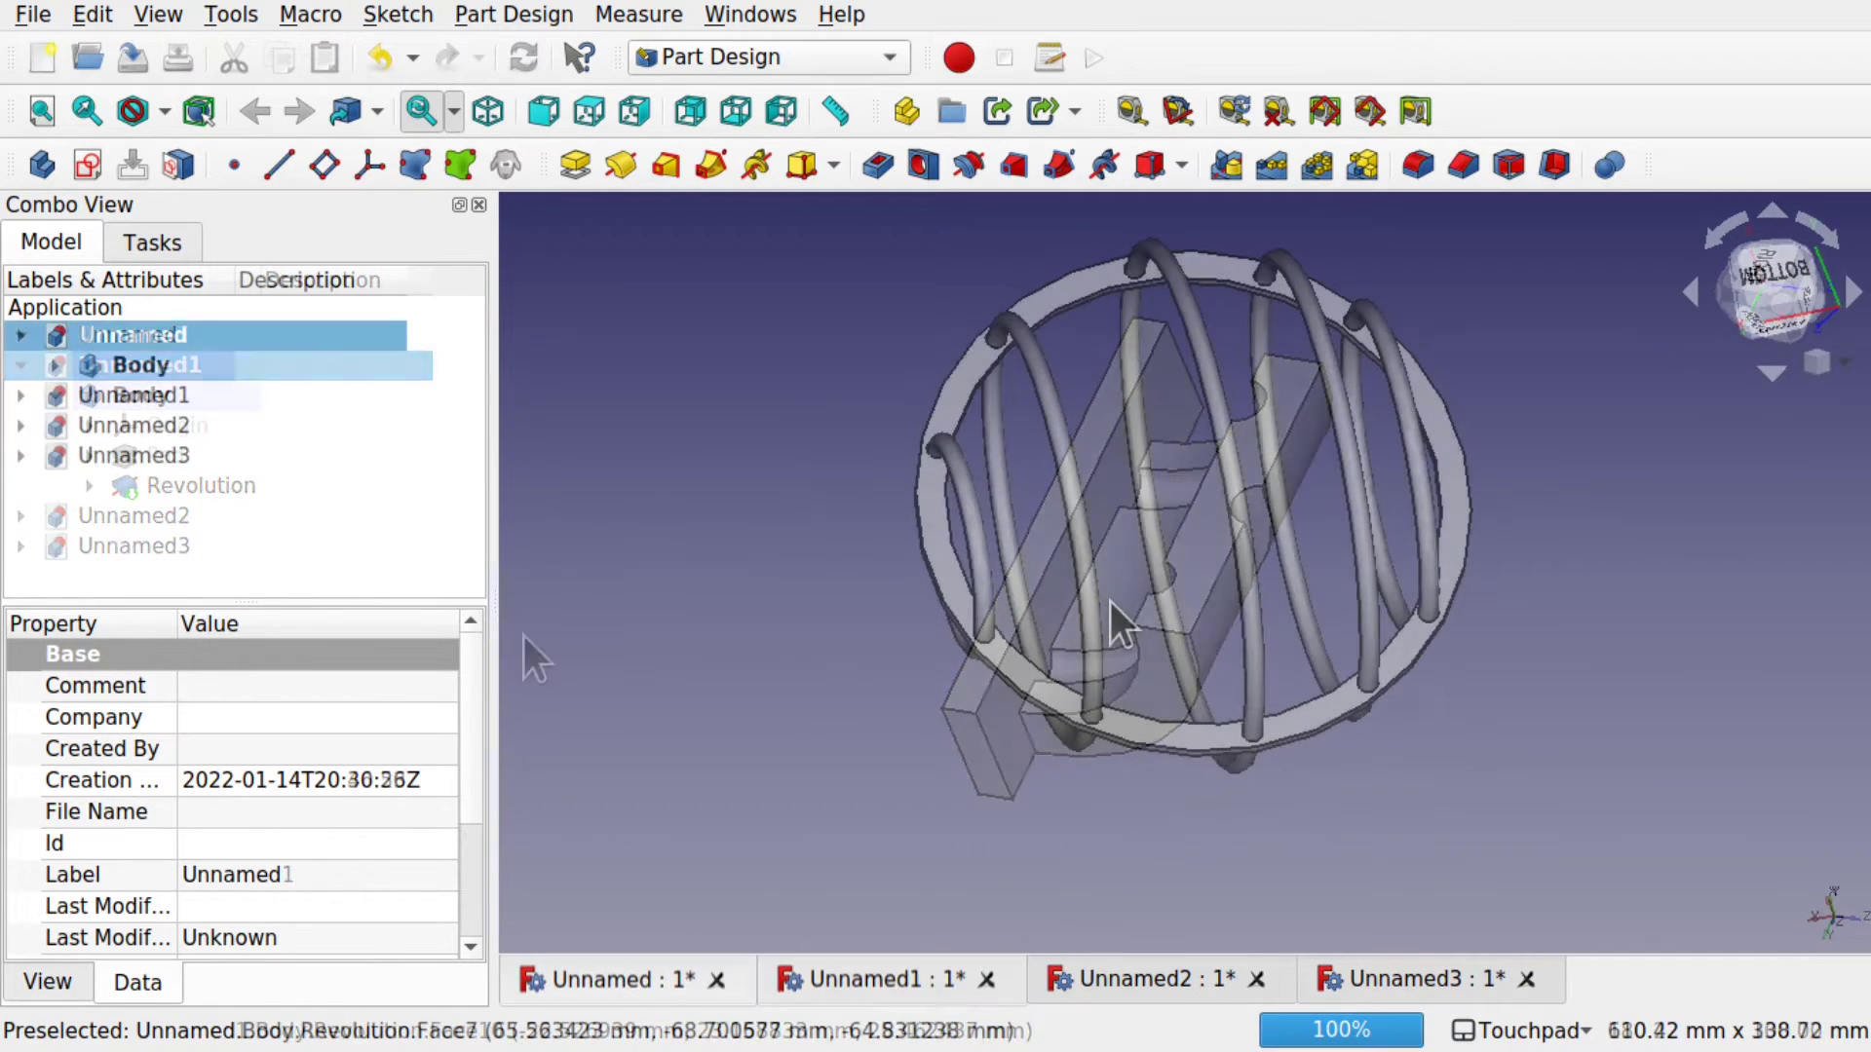
left_click_drag(1131, 523, 1053, 488, "shift")
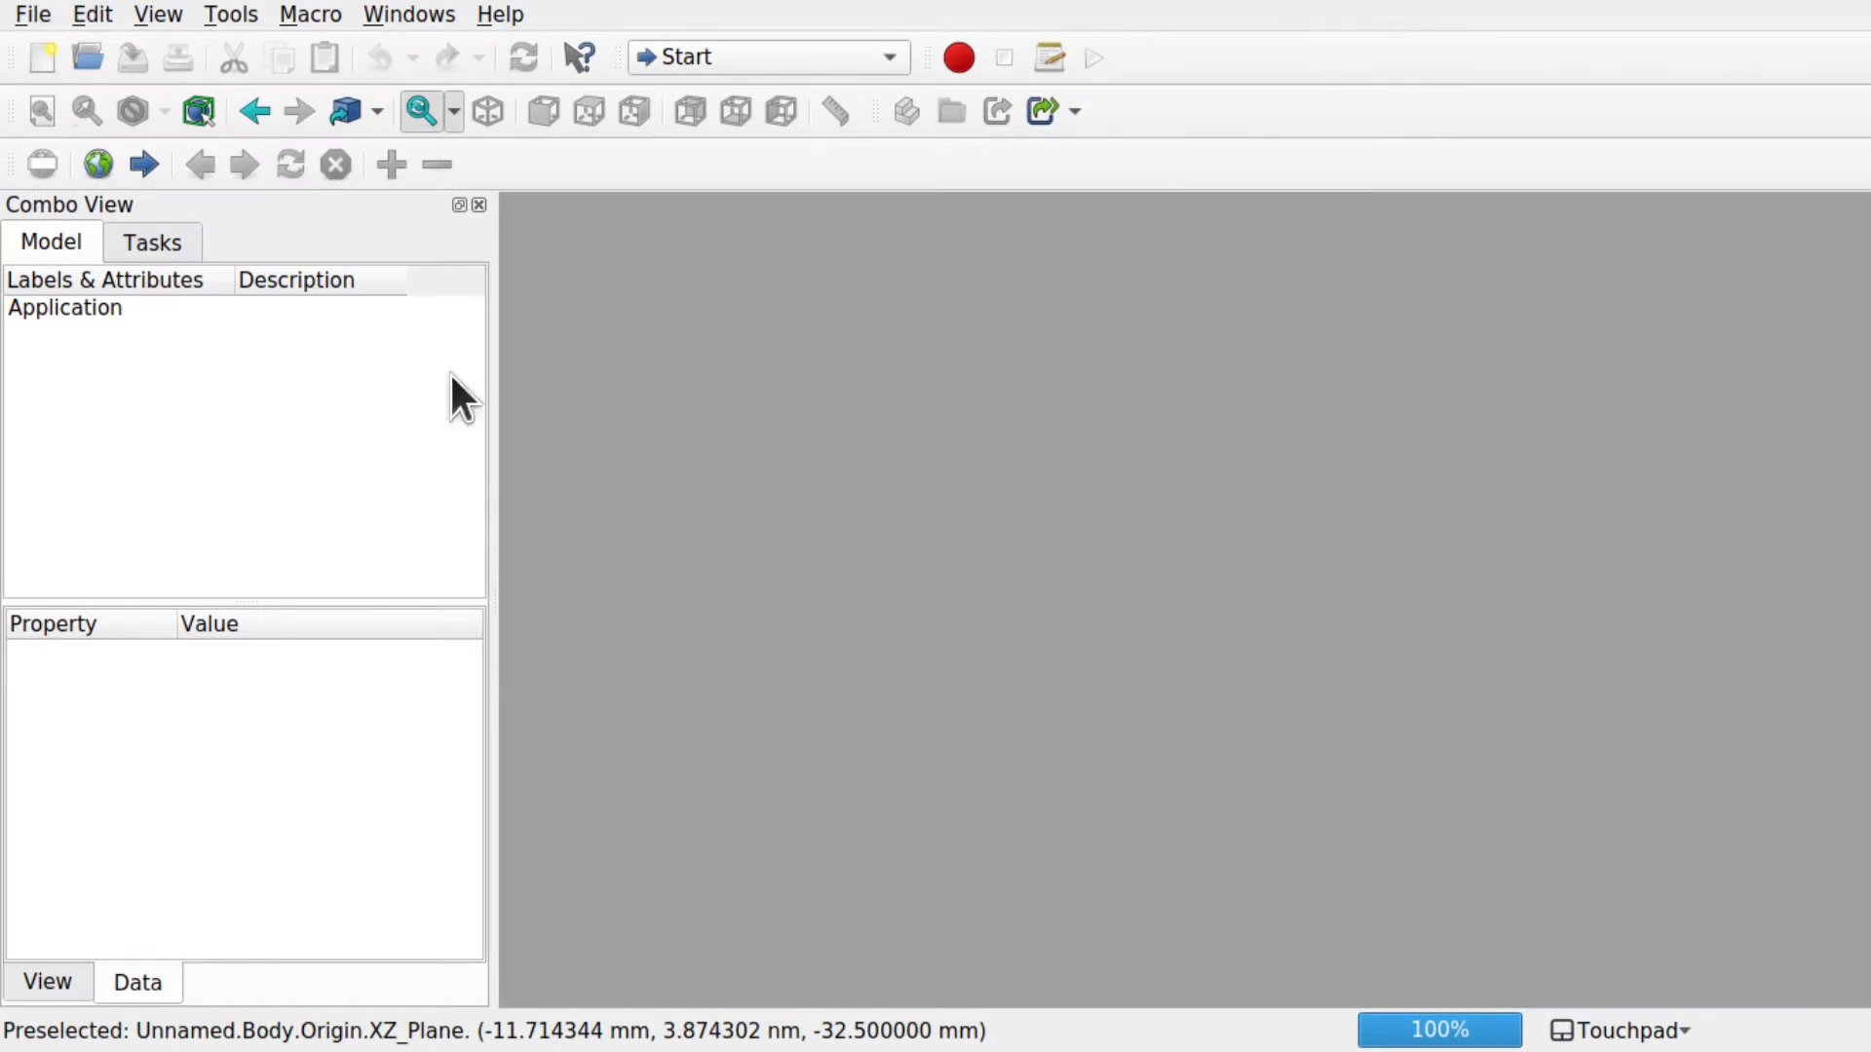
- Create a new document, switch to the Part Design workbench and add a body
left_click(49, 64)
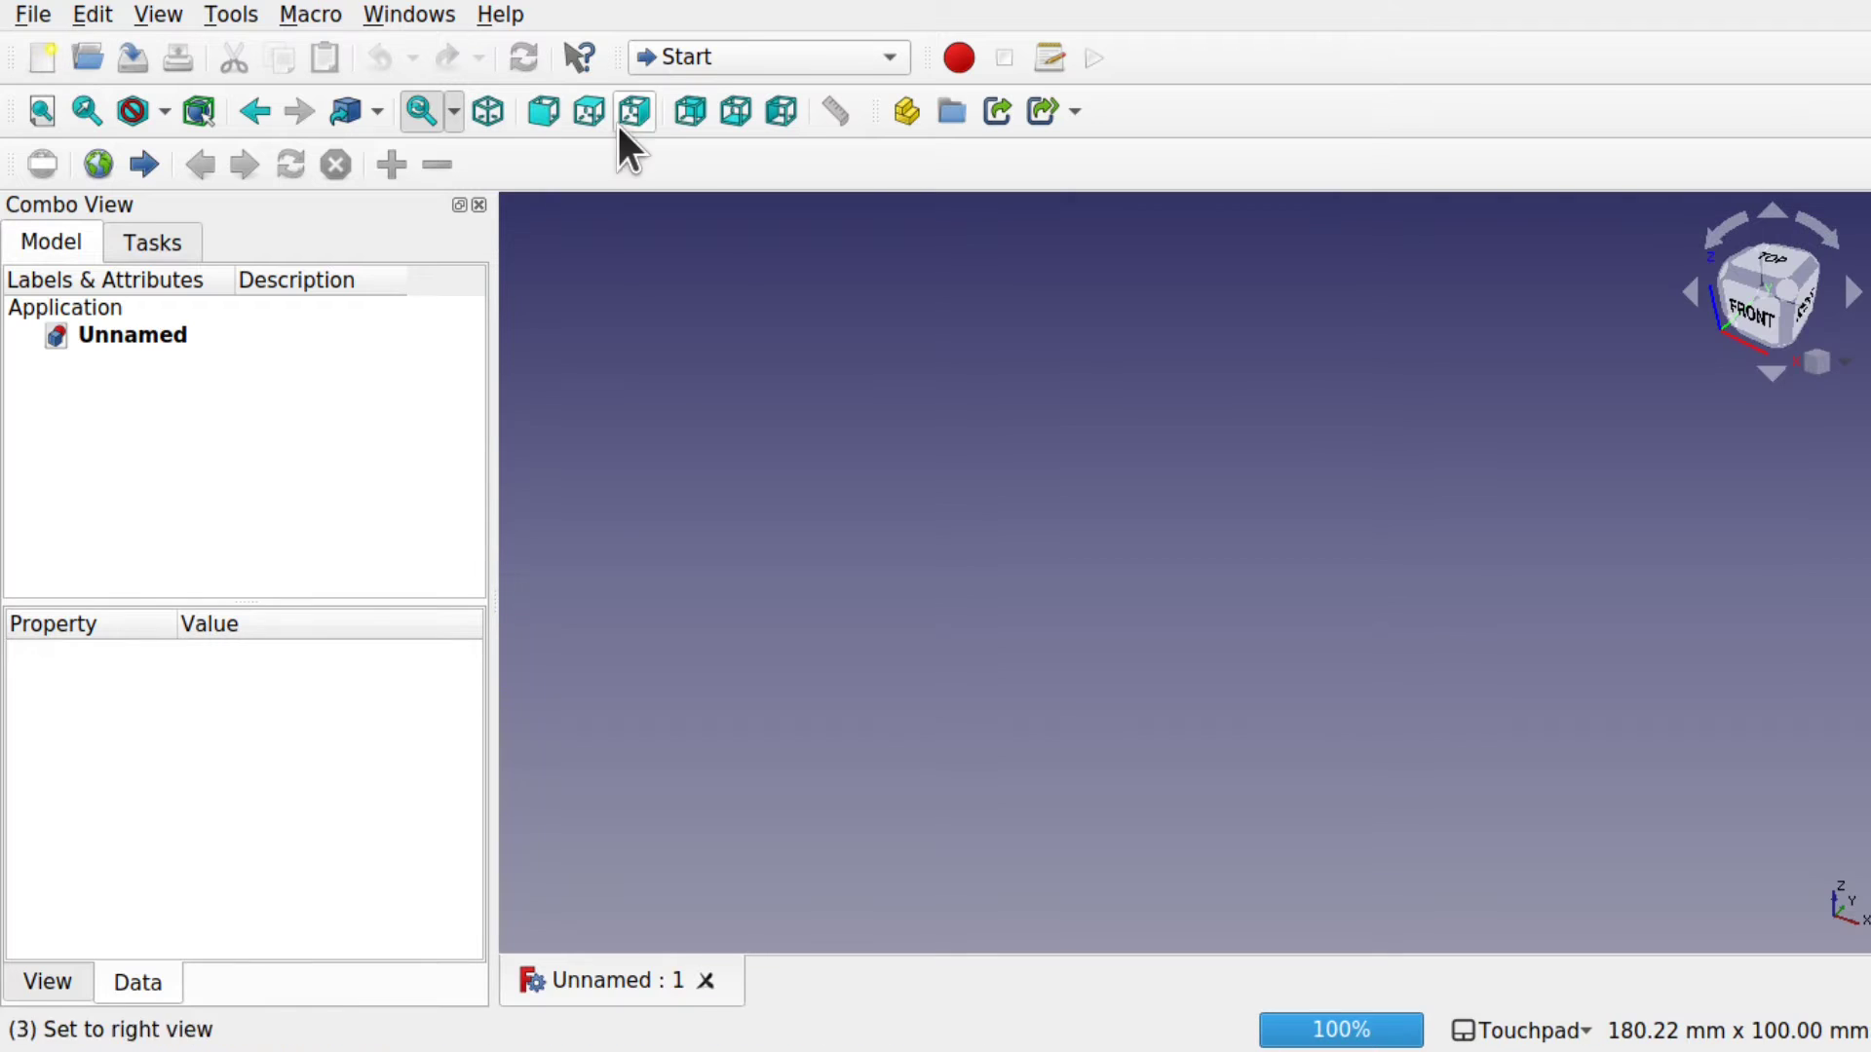
left_click(698, 54)
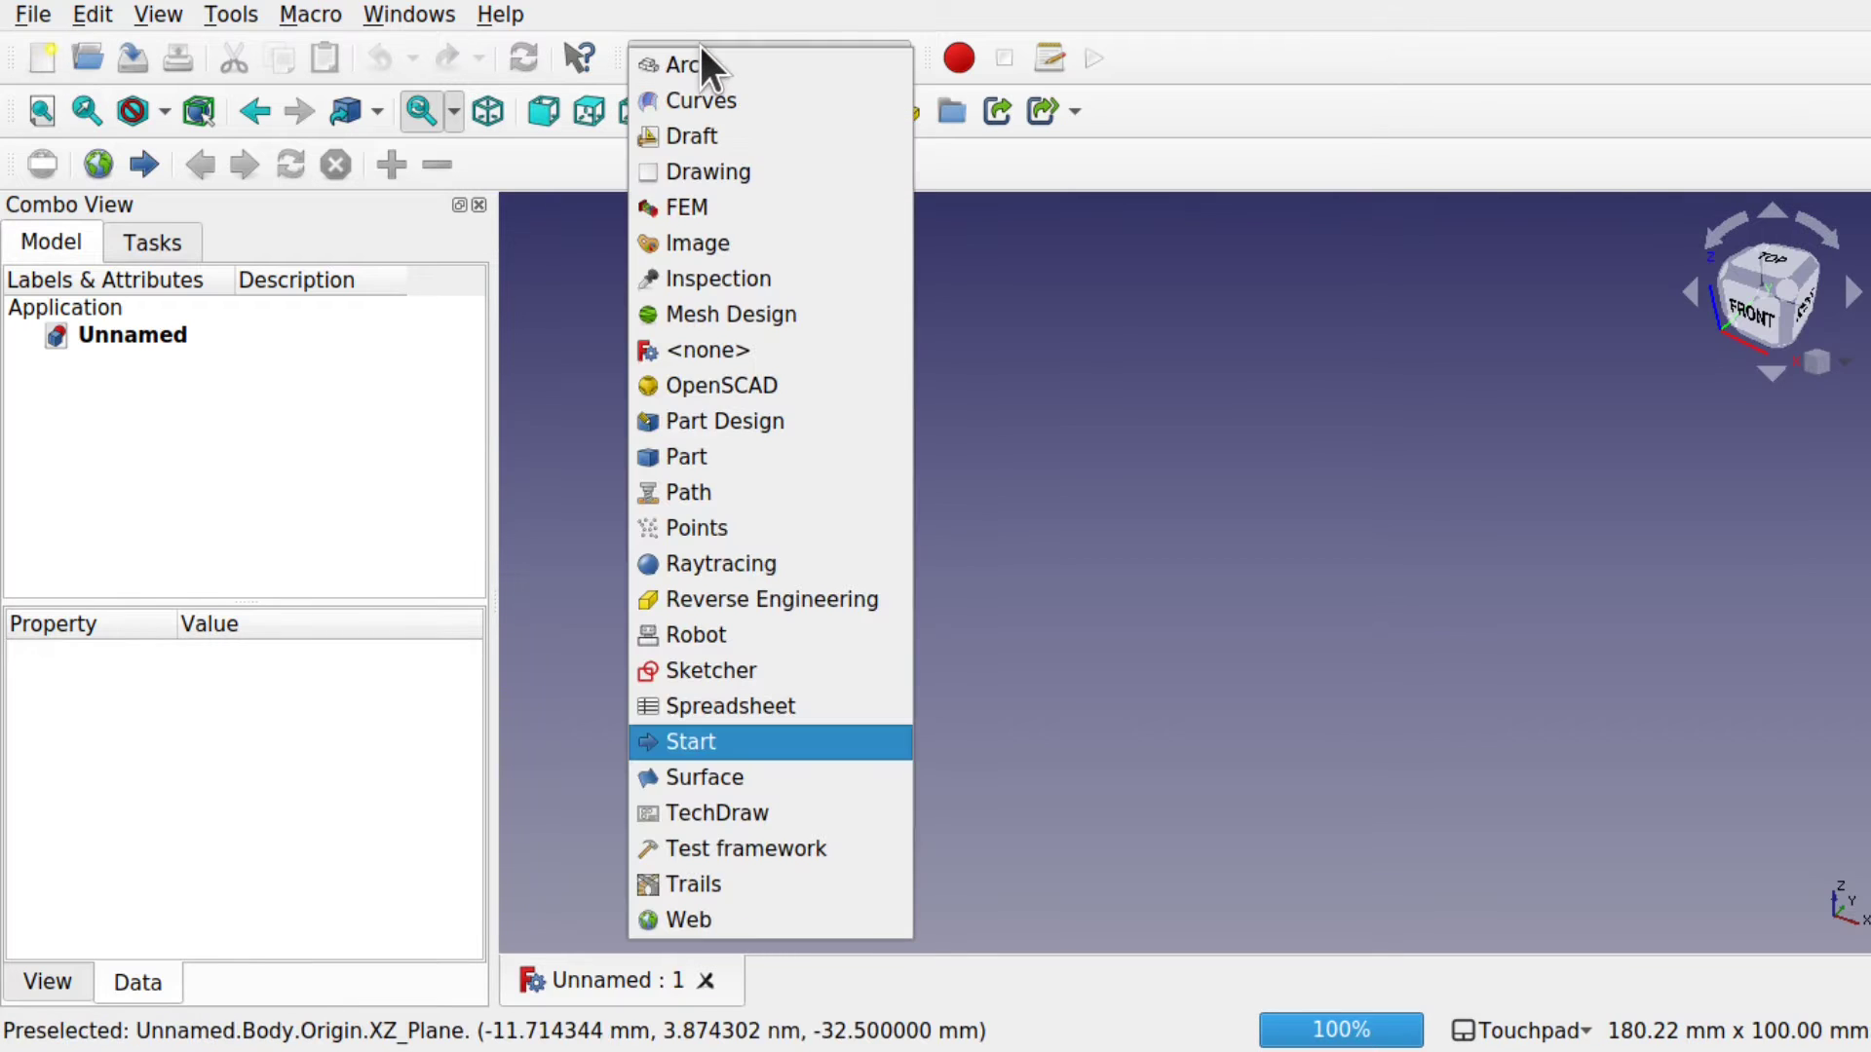
left_click(782, 410)
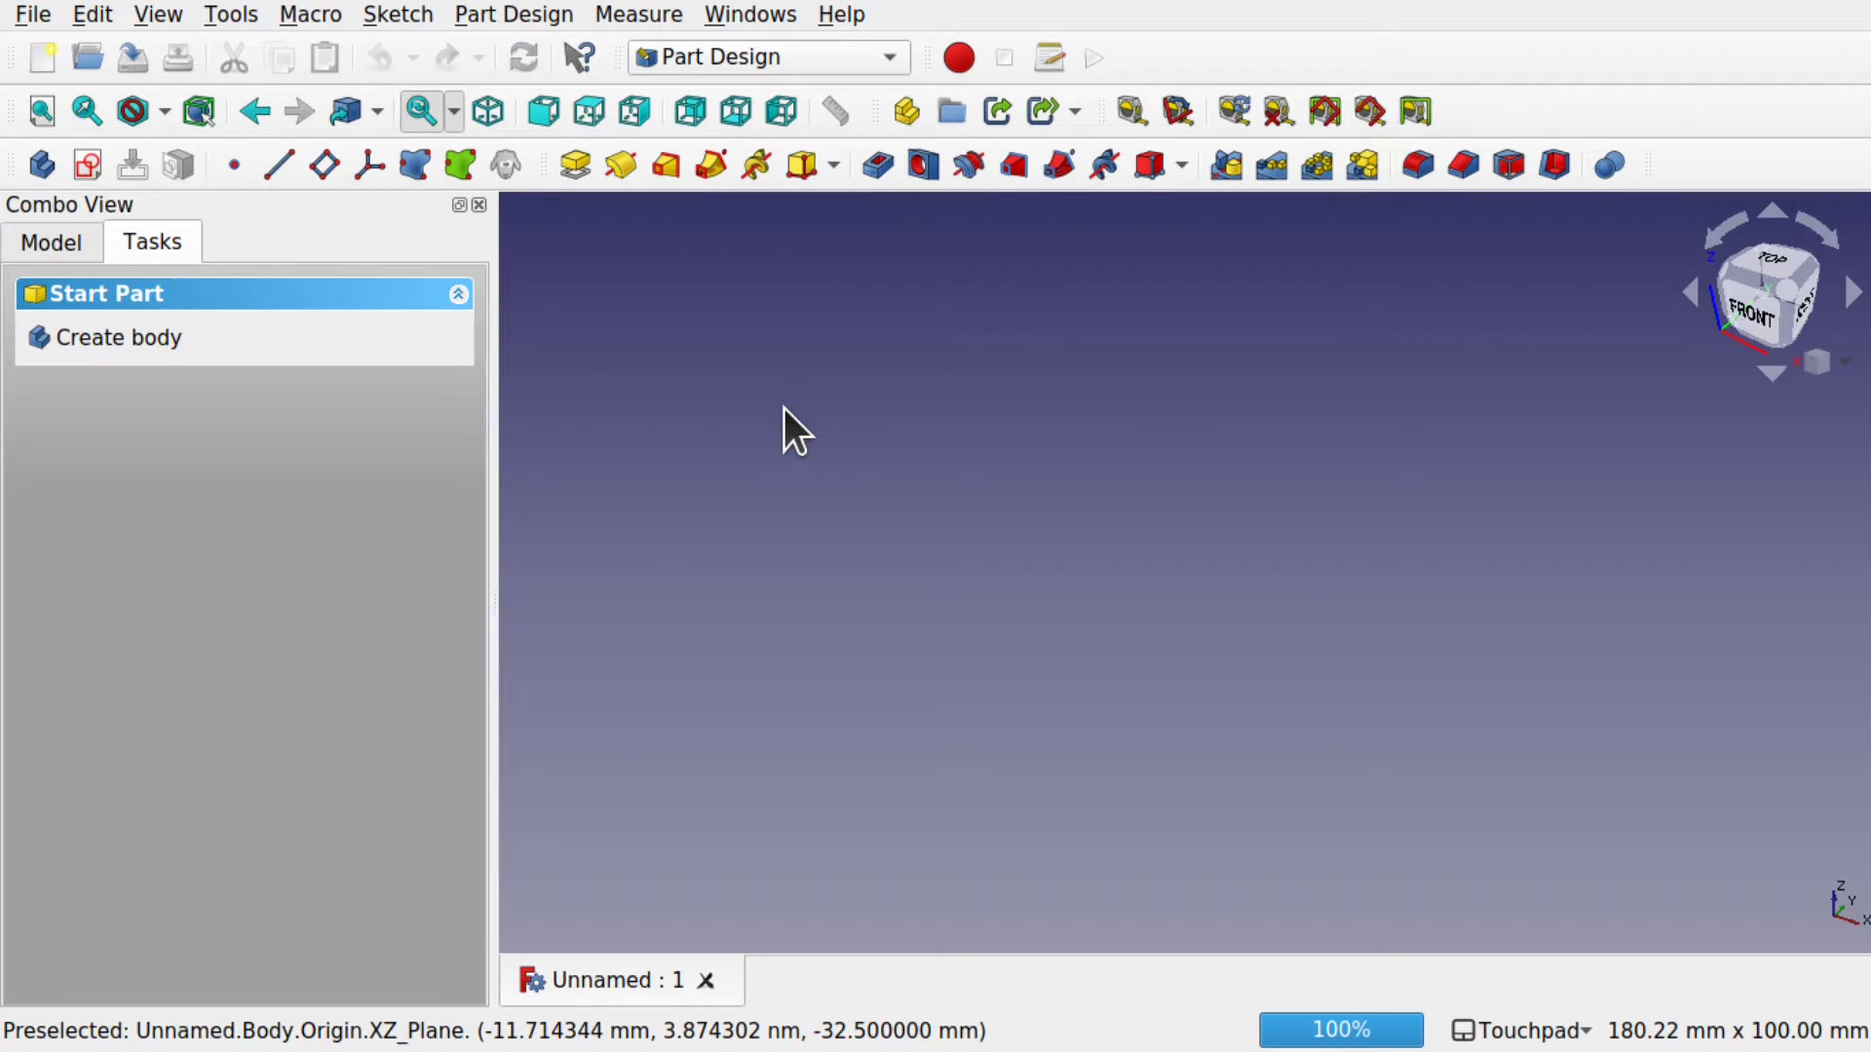
left_click(134, 339)
- Start a new sketch in the body on the XZ plane
left_click(131, 337)
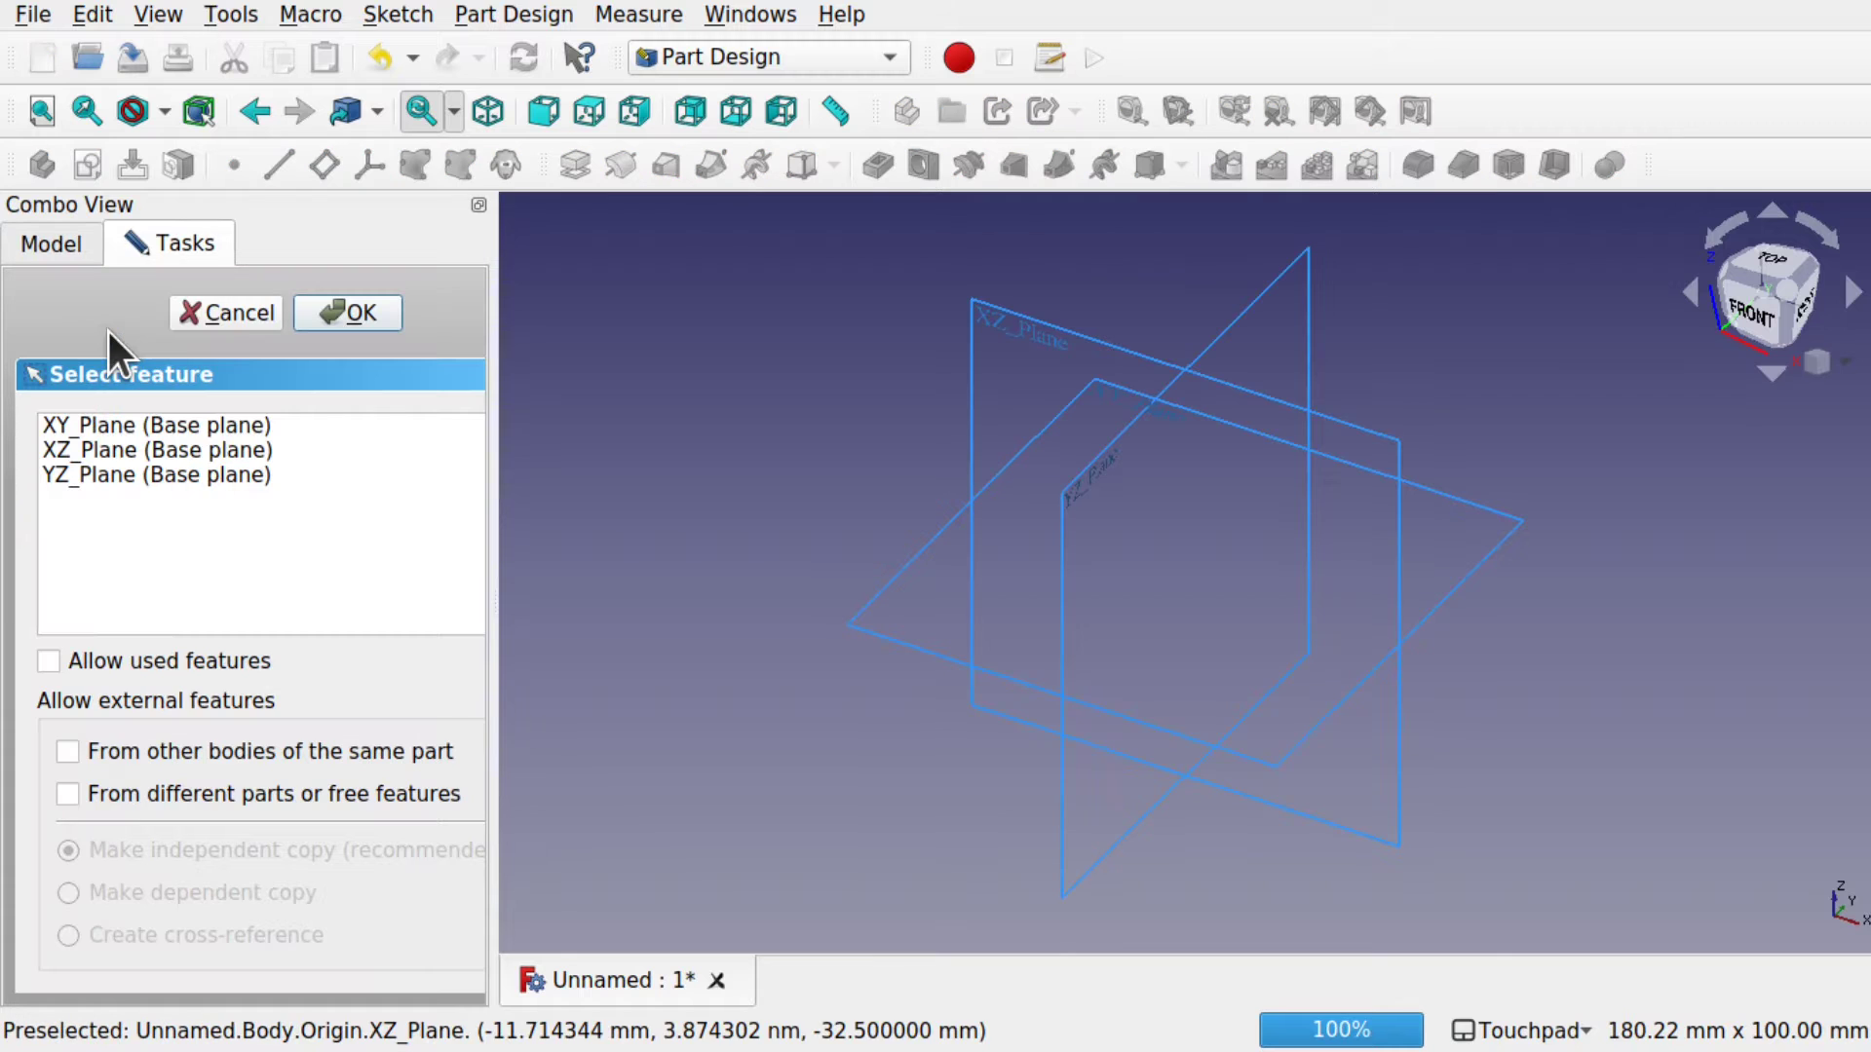
left_click_drag(1147, 469, 1206, 417, "alt")
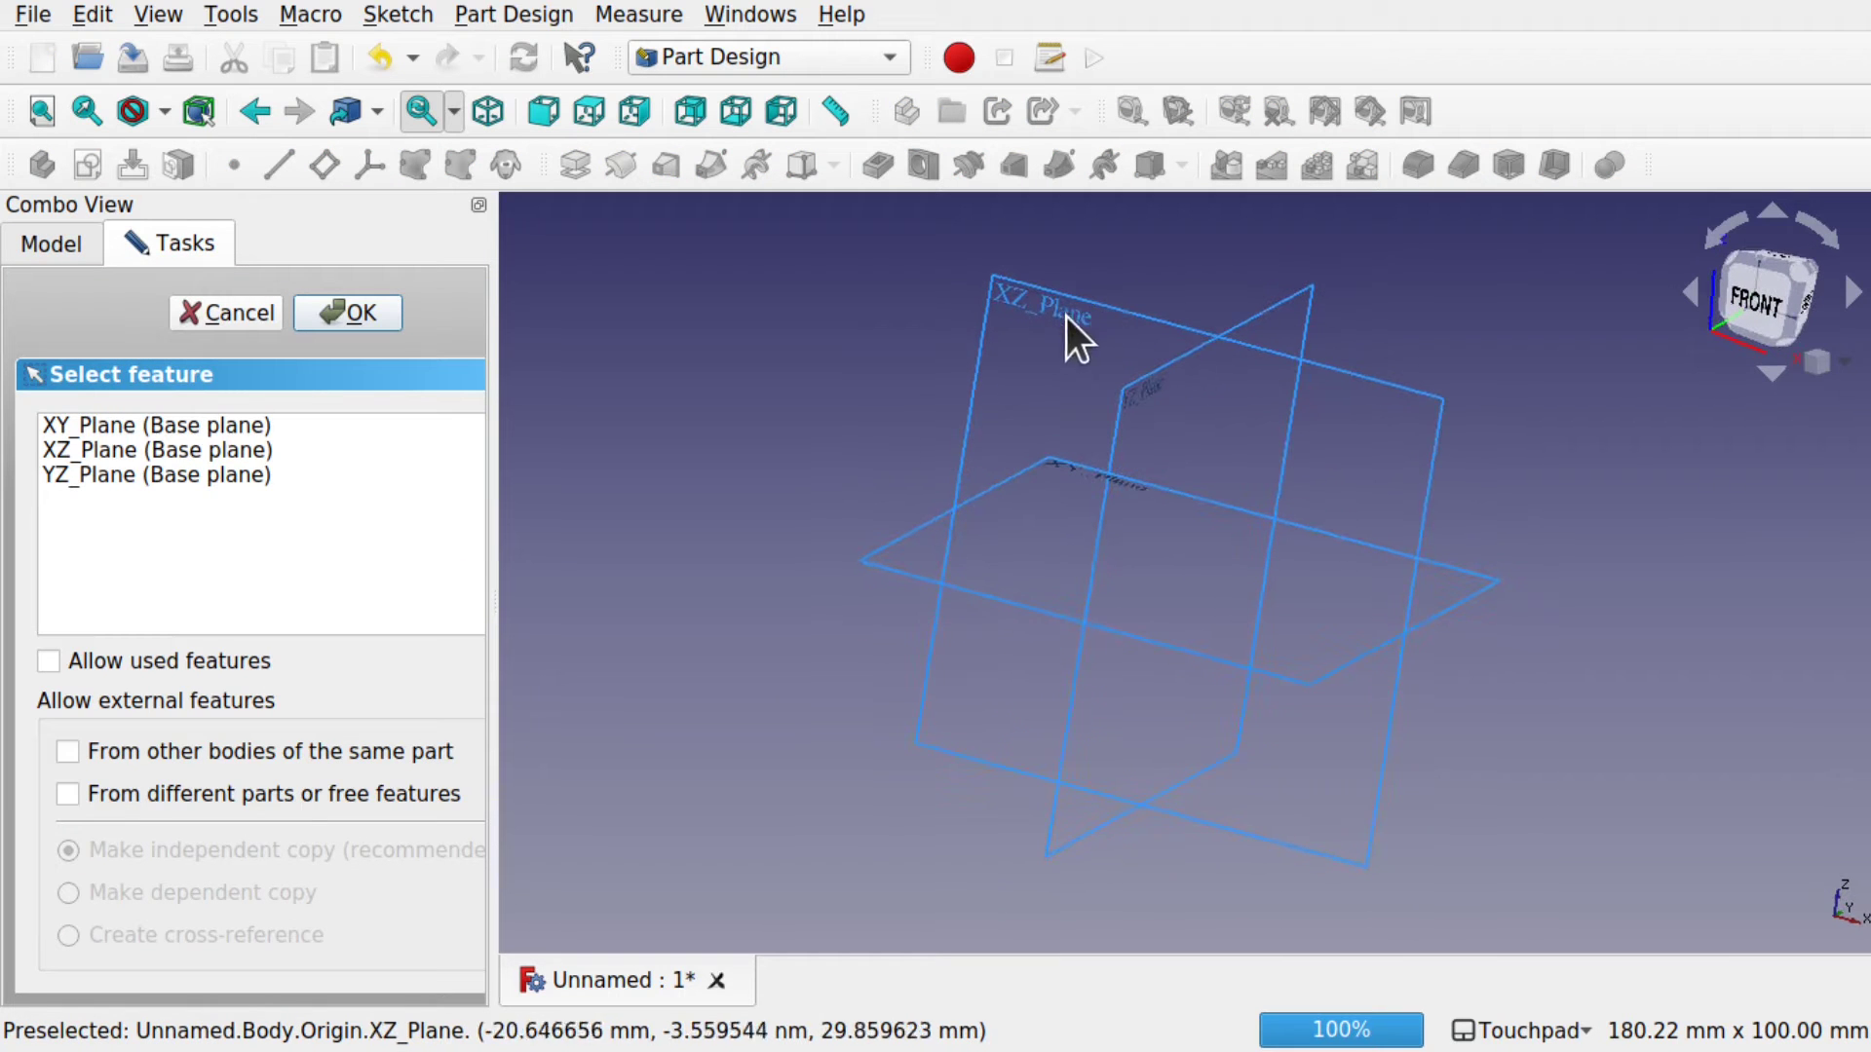
left_click(1060, 314)
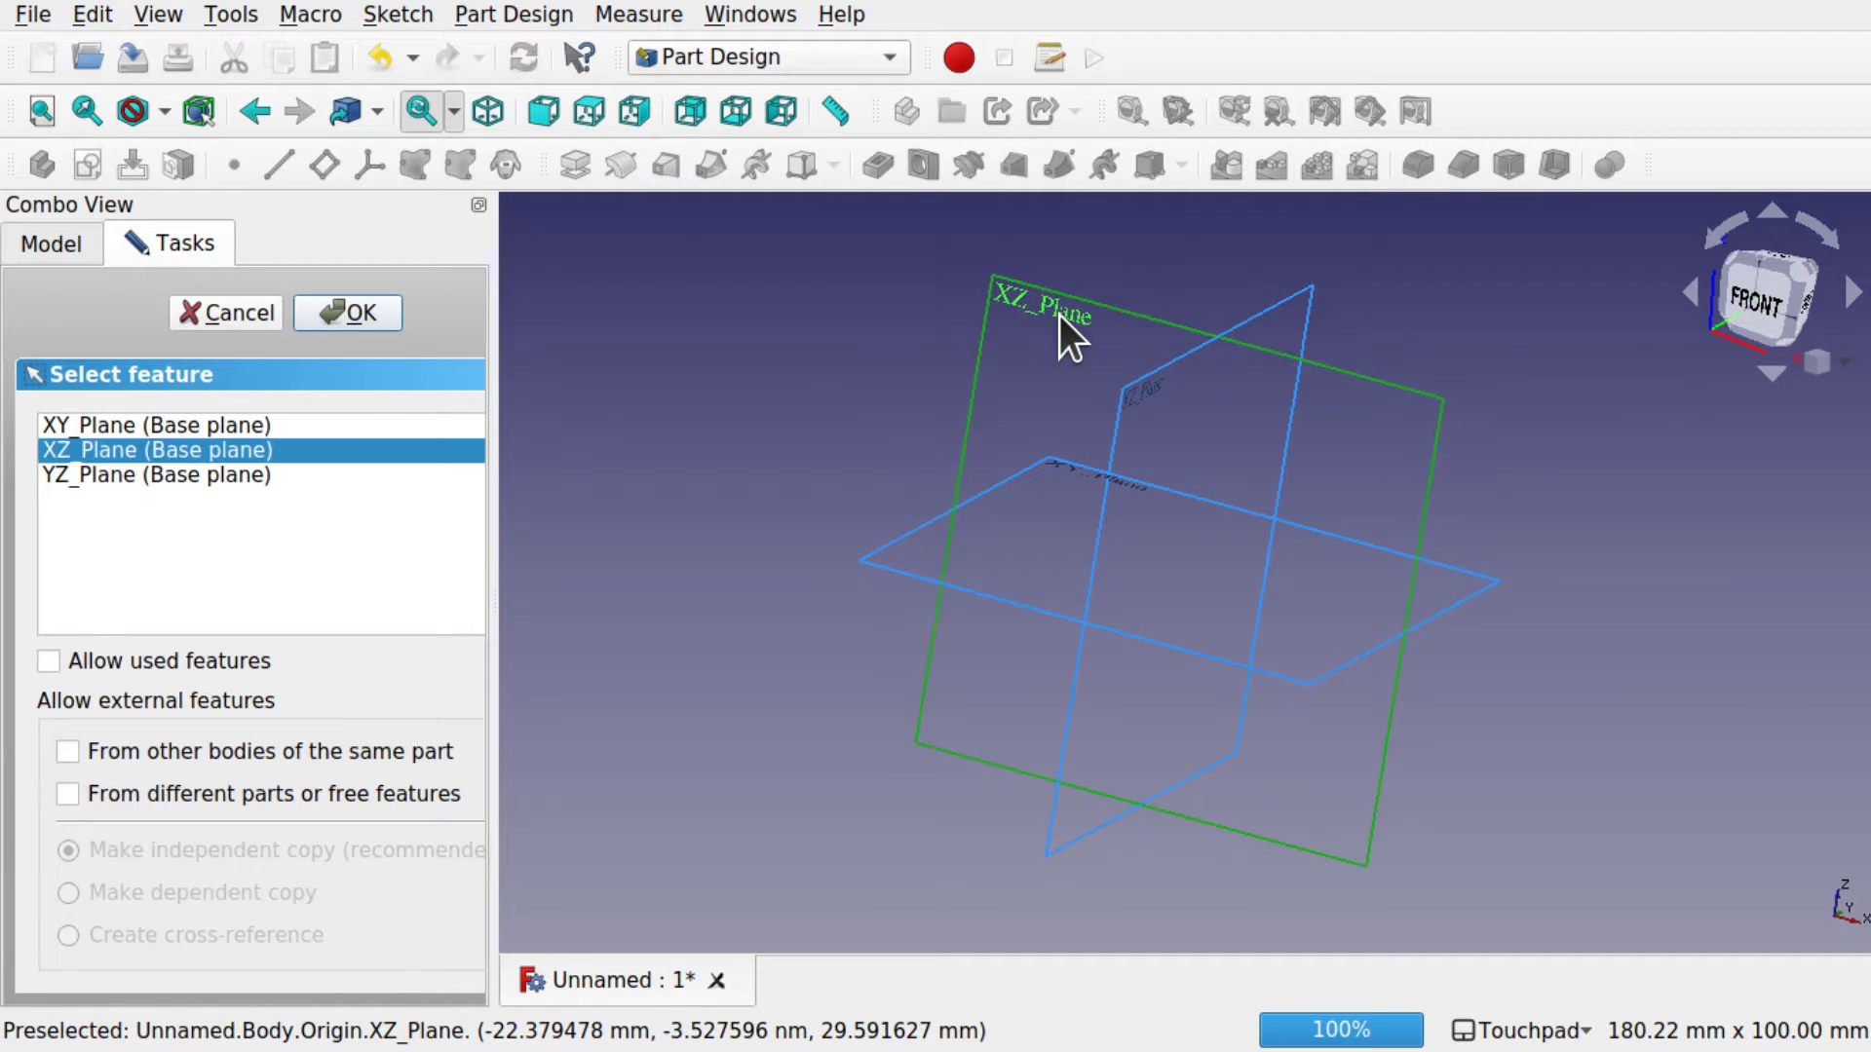
left_click(364, 327)
- Sketch a closed stepped polyline profile with an outer groove, about 60 mm high on the vertical axis and about 42 mm wide from the origin
scroll(1452, 443, "down", 3)
mouse_move(1452, 442)
middle_mouse_down()
mouse_move(1151, 681)
mouse_move(1171, 739)
middle_mouse_up()
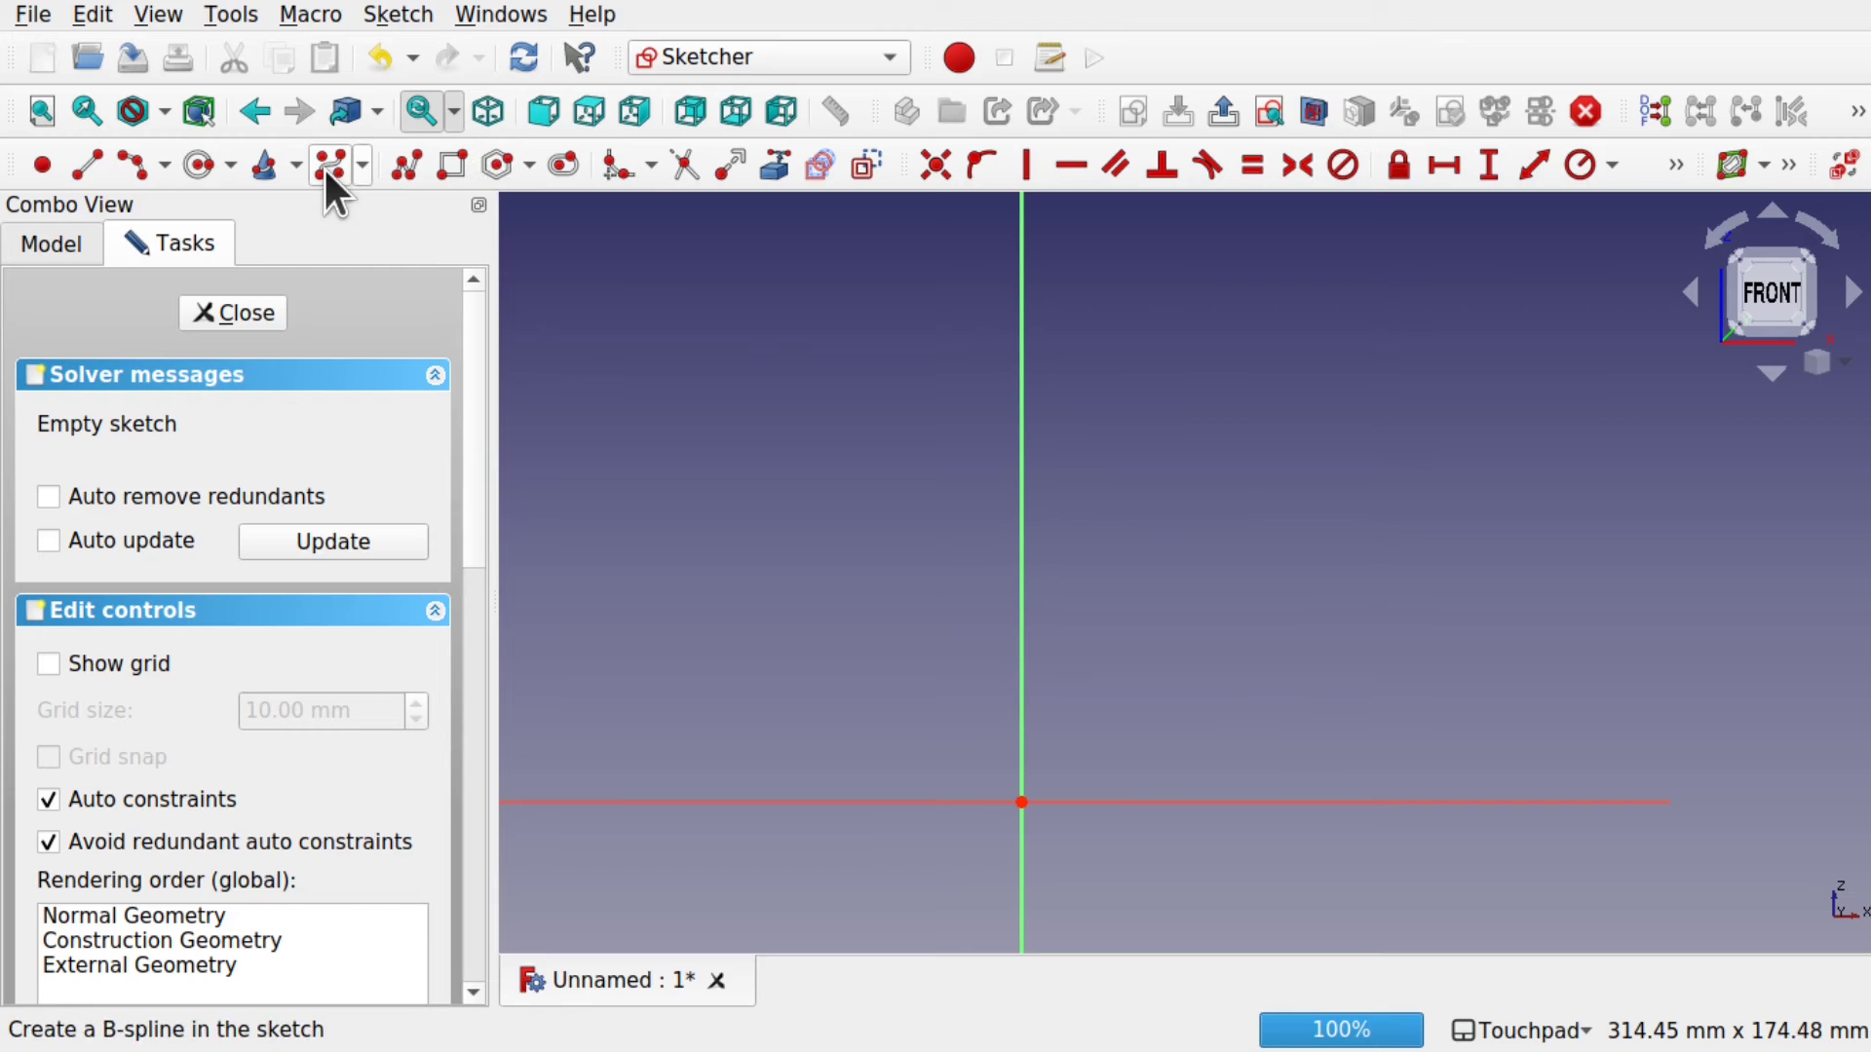
left_click(407, 164)
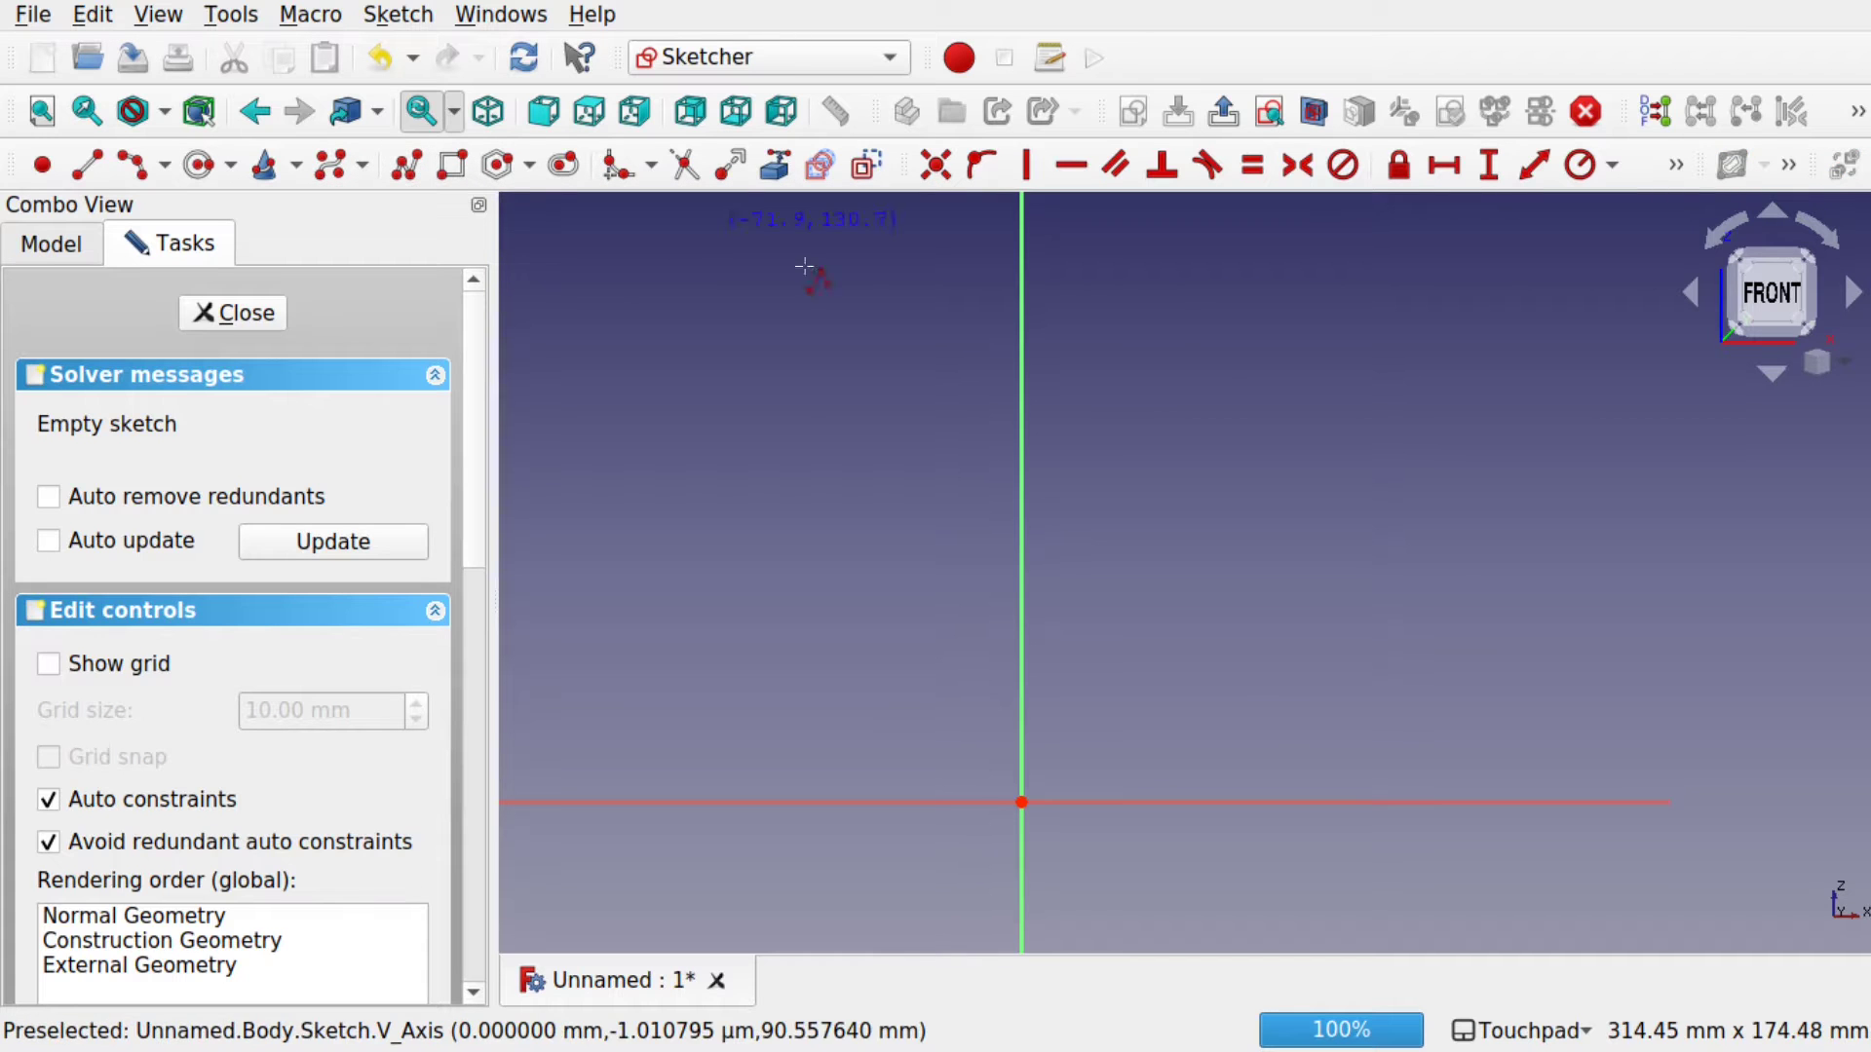
left_click(1023, 543)
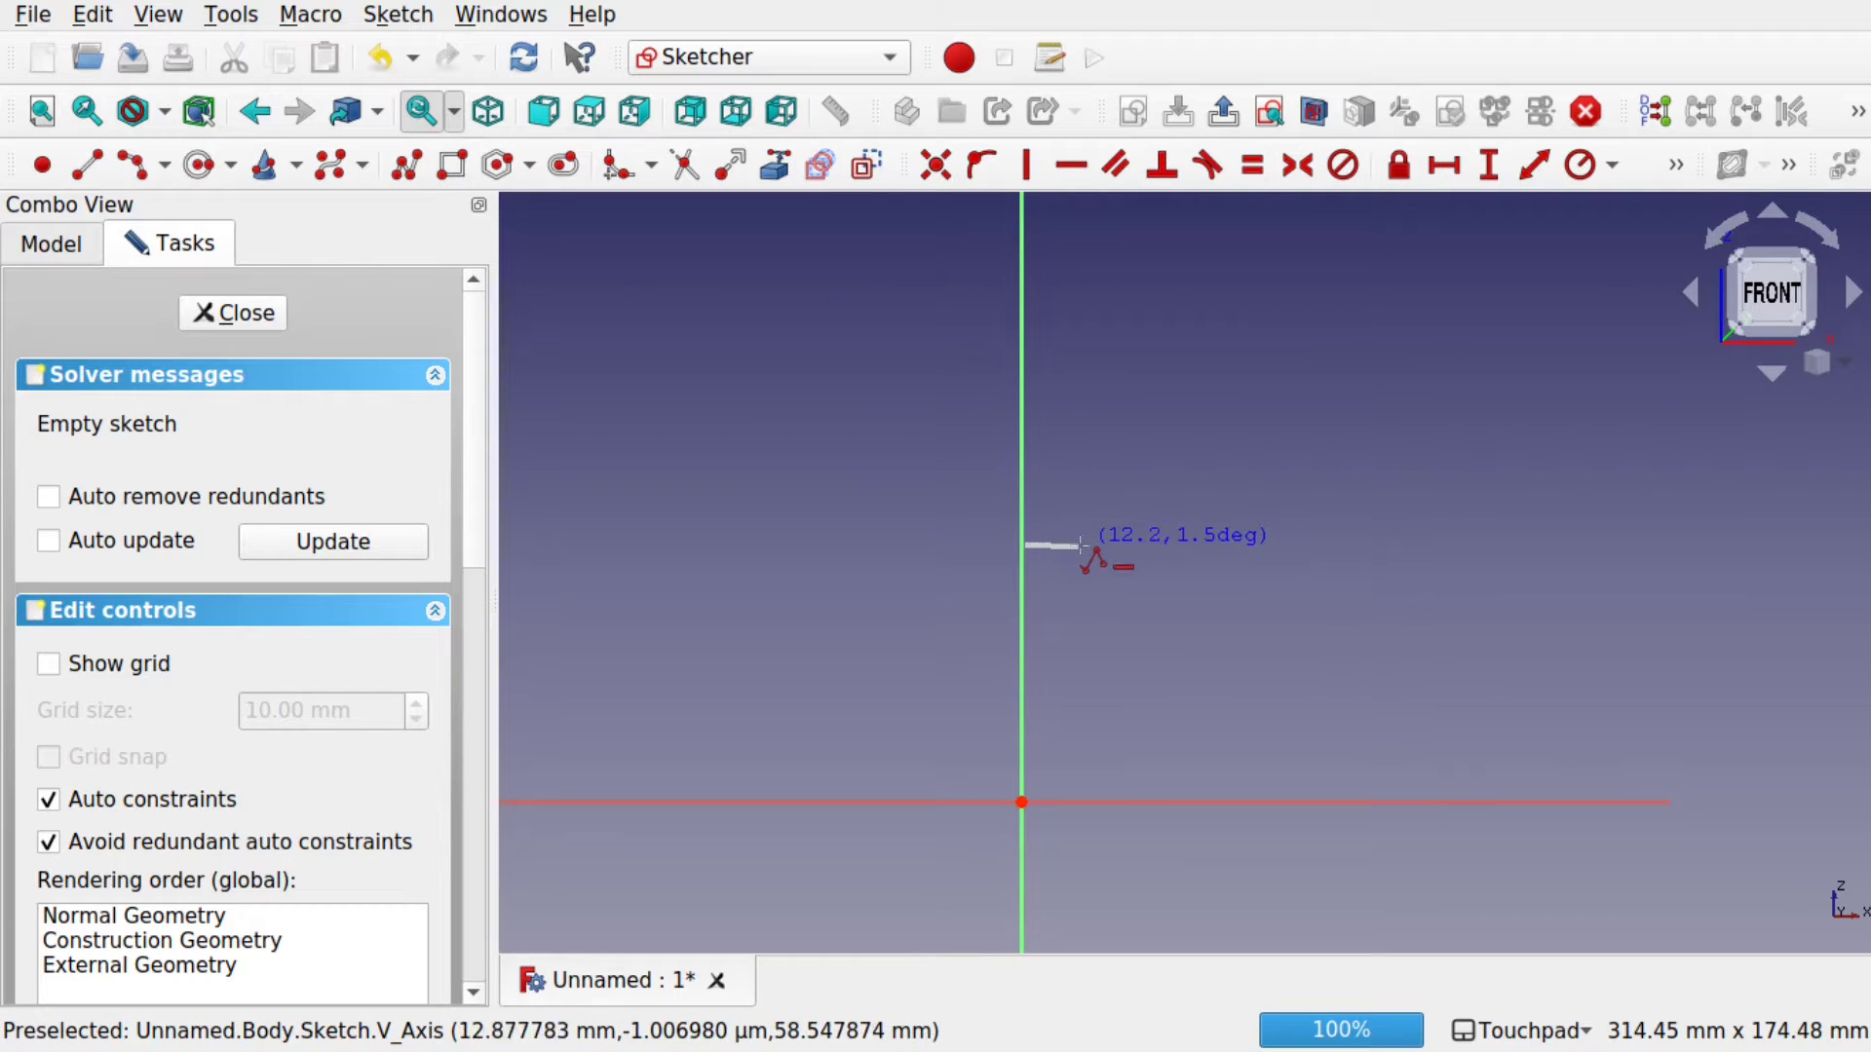
left_click(1085, 543)
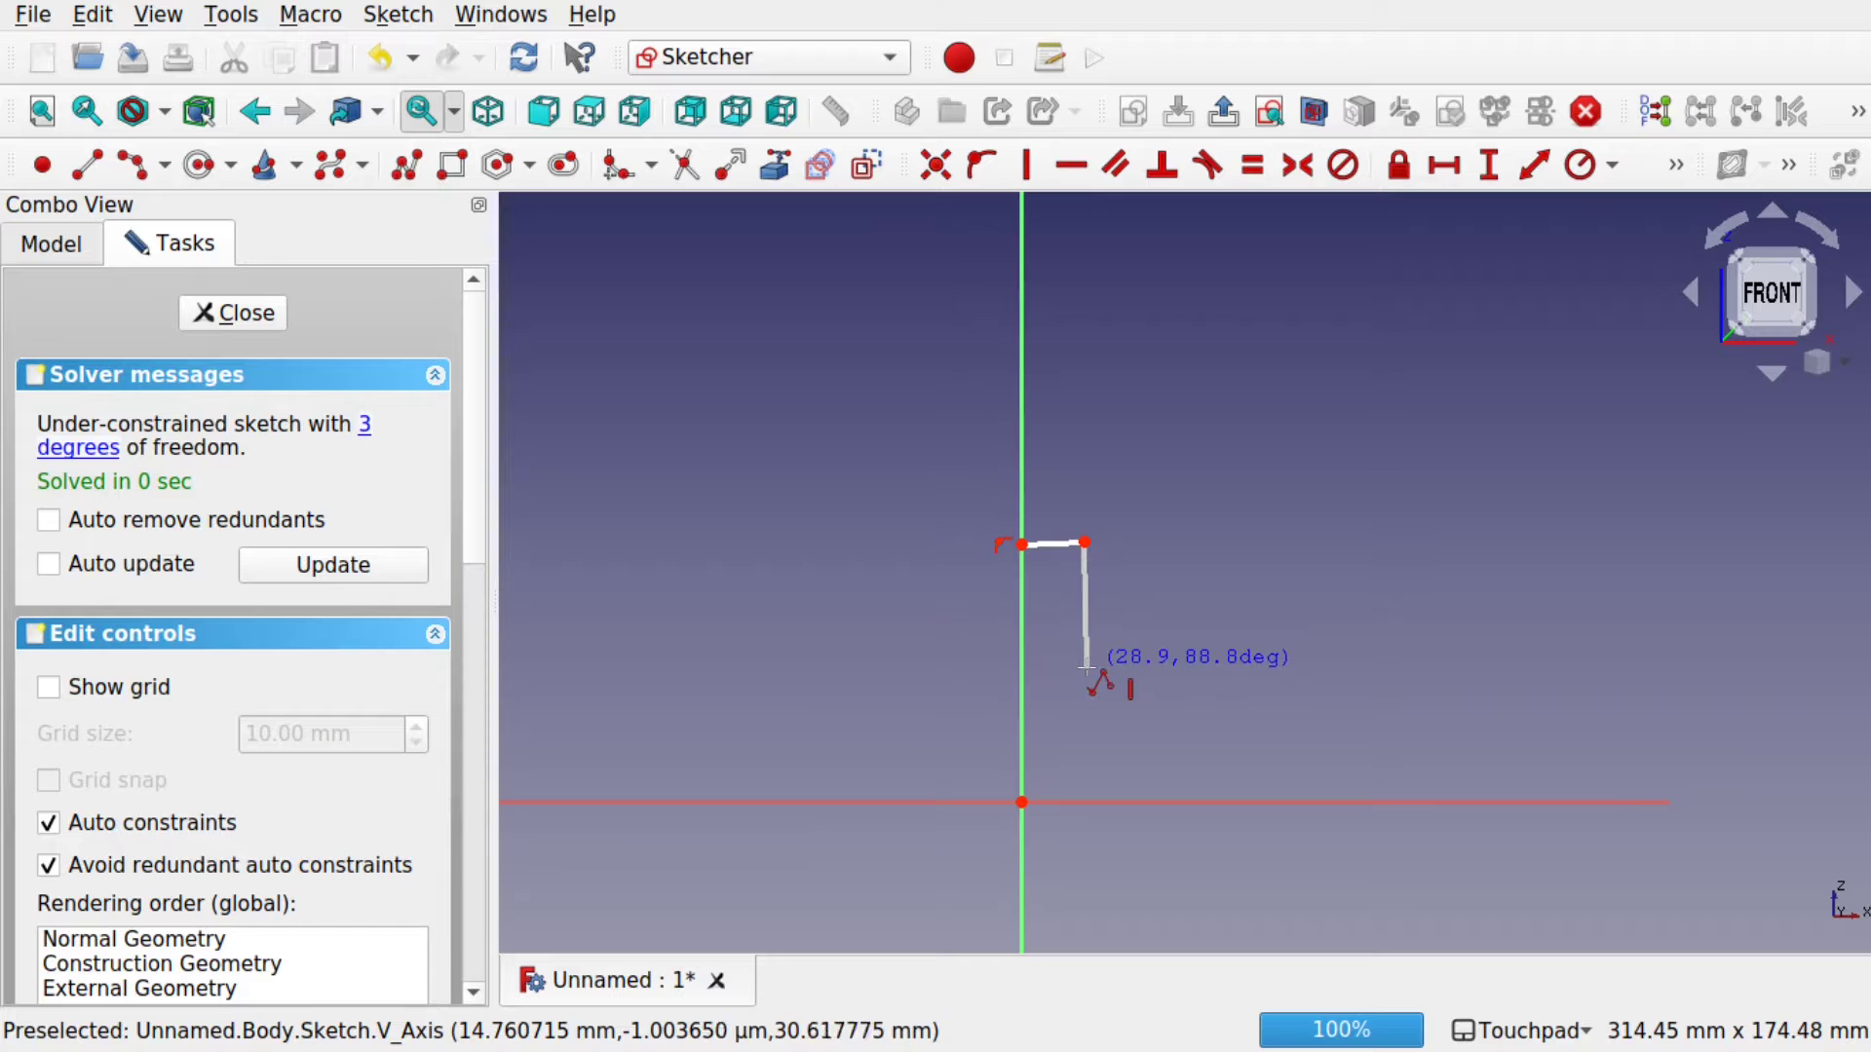
left_click(1090, 689)
left_click(1206, 687)
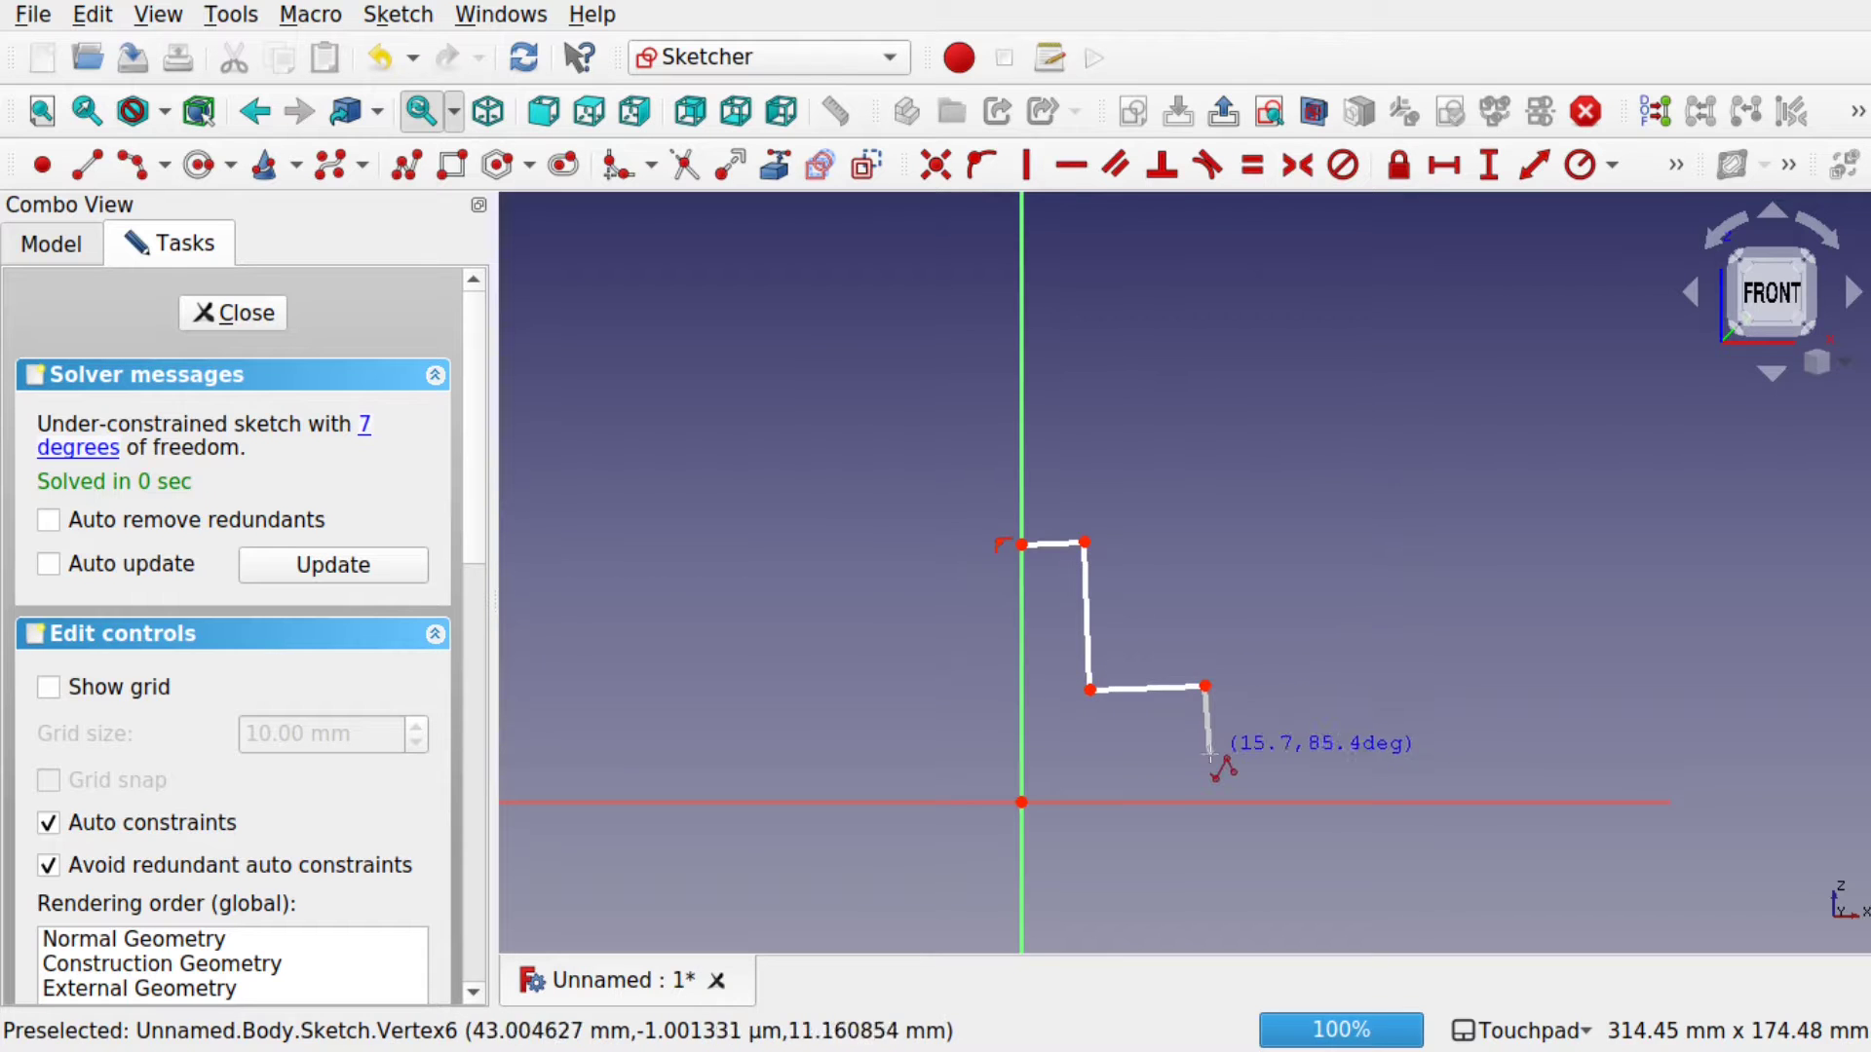
left_click(1205, 742)
left_click(1097, 742)
left_click(1098, 774)
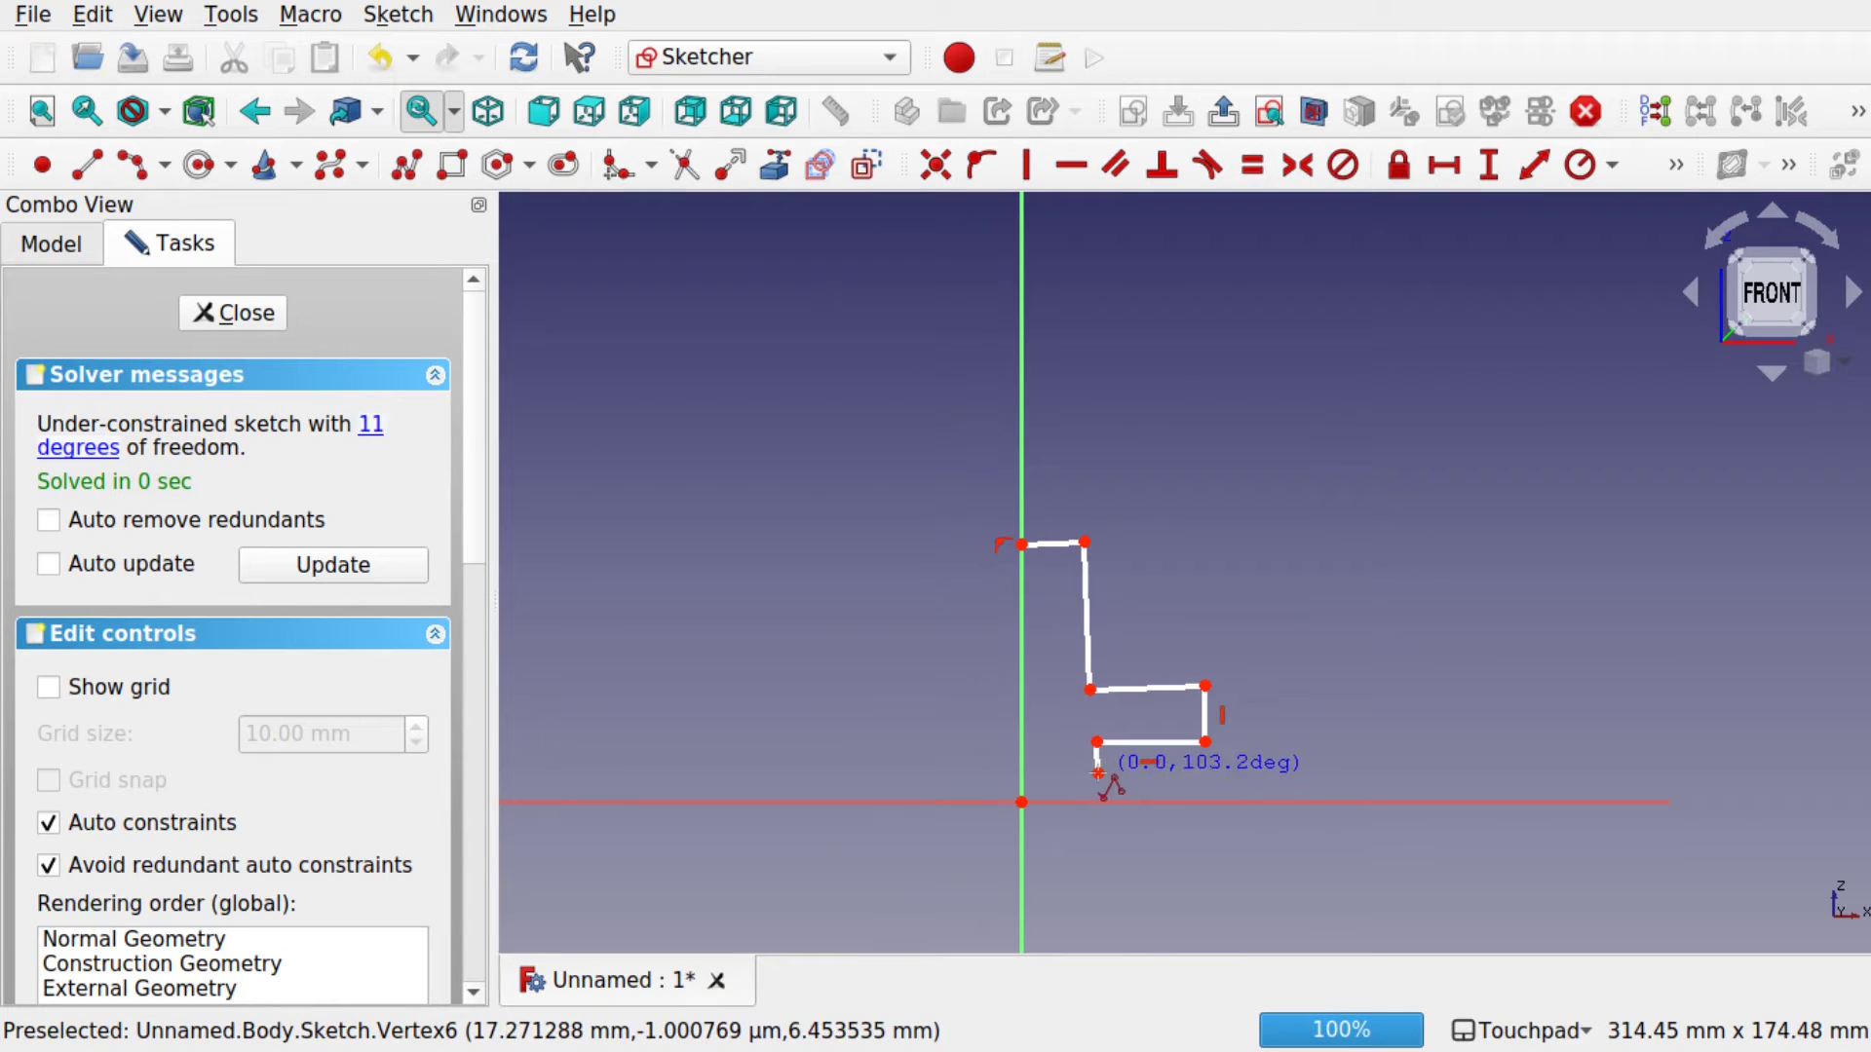
left_click(1206, 774)
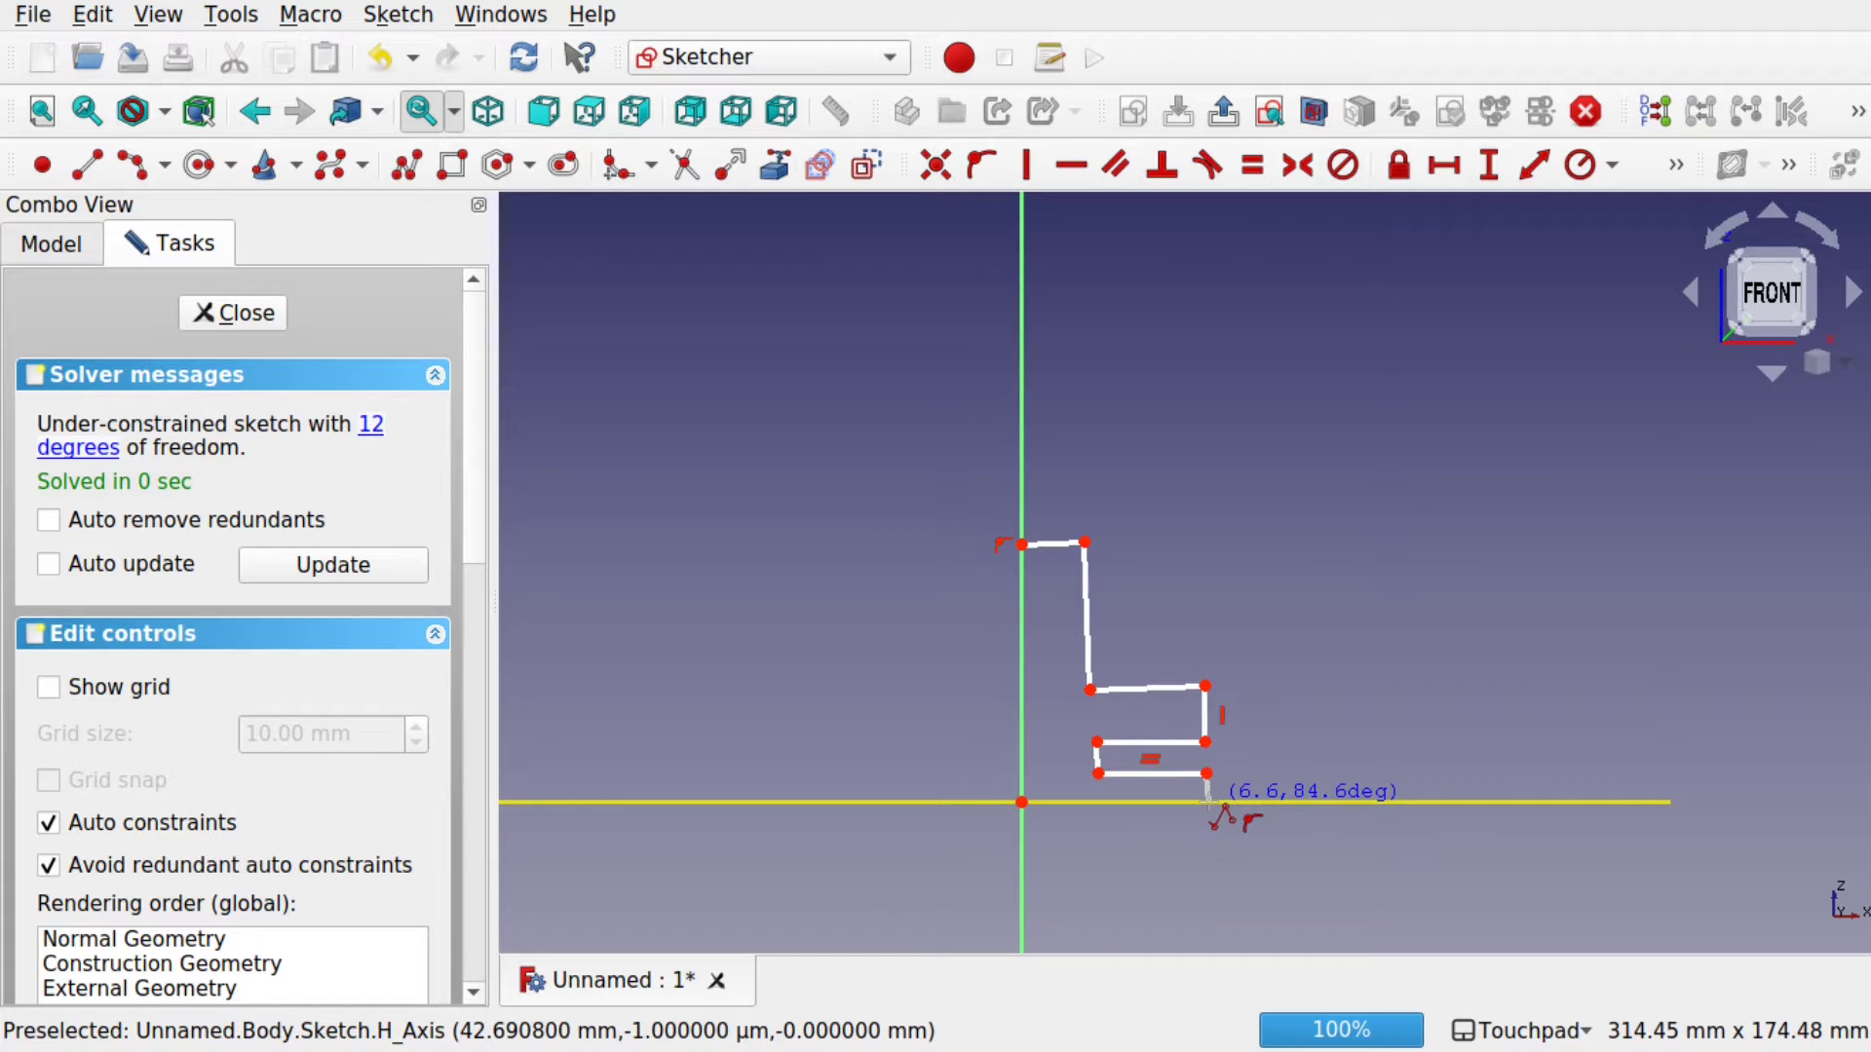
left_click(1209, 800)
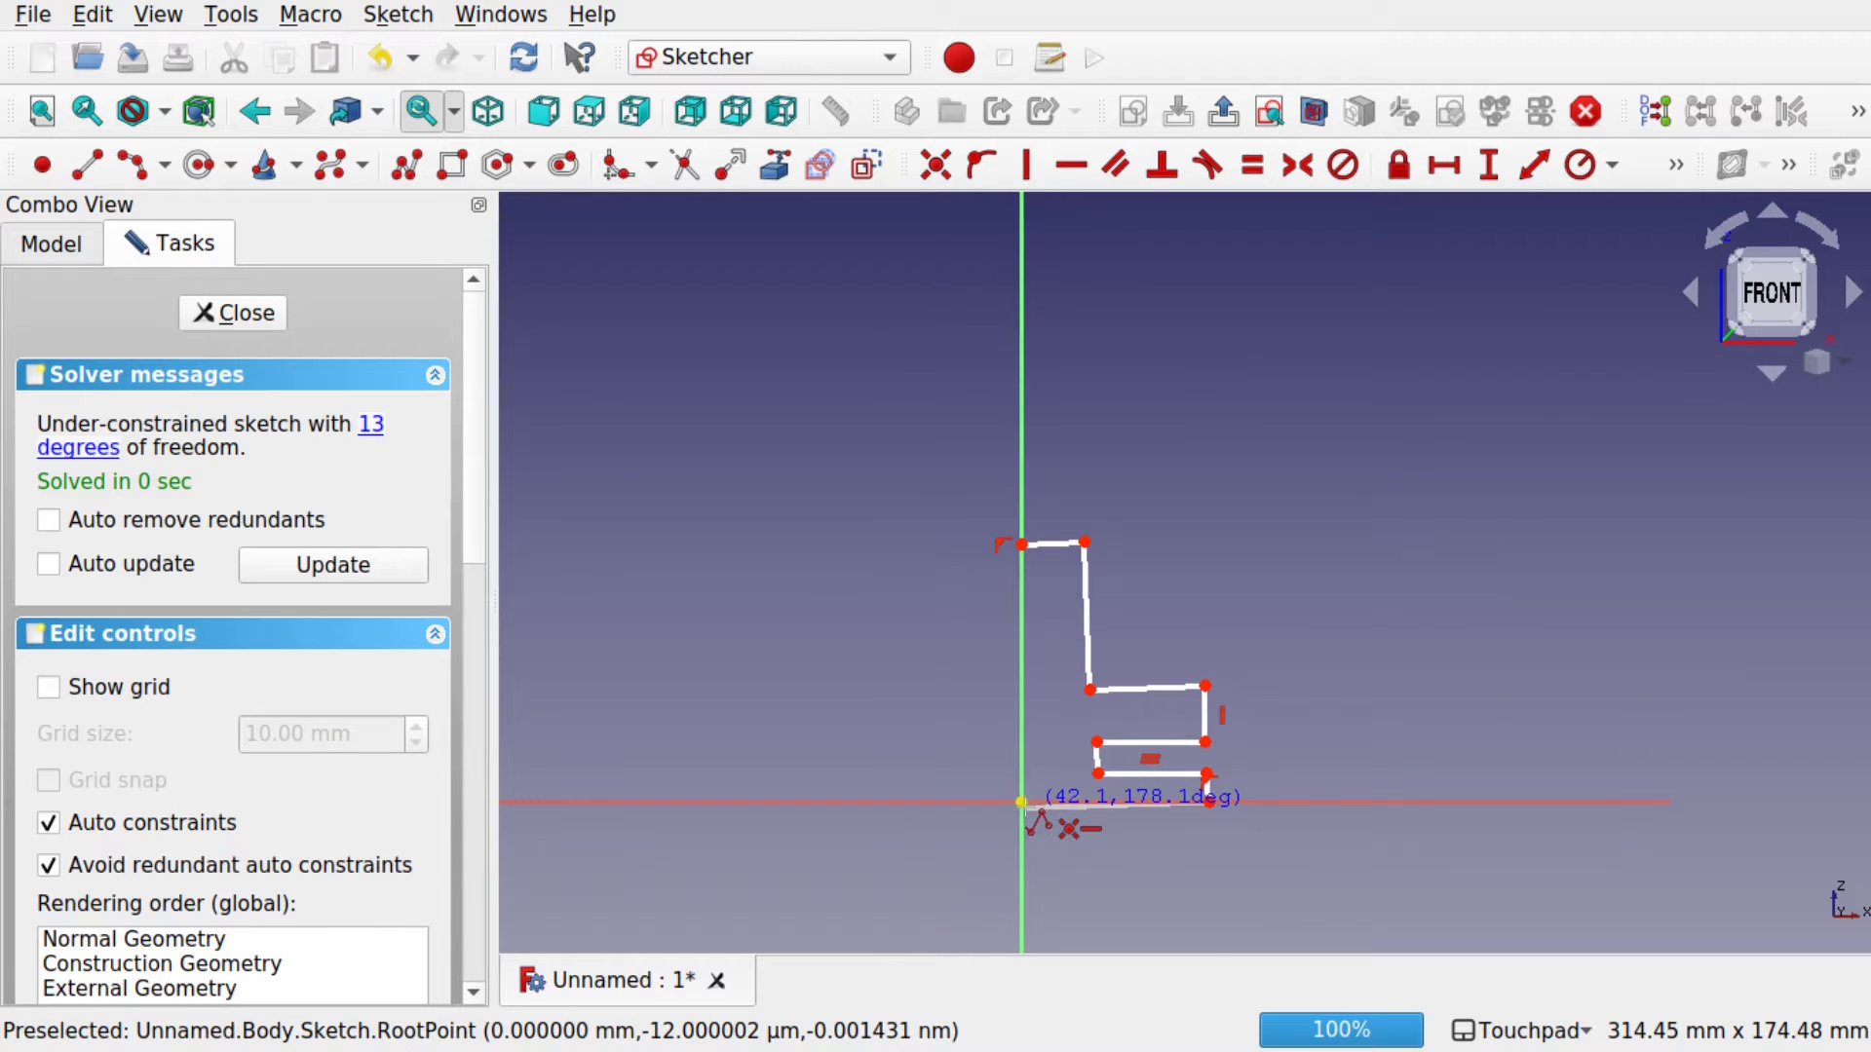
left_click(1021, 802)
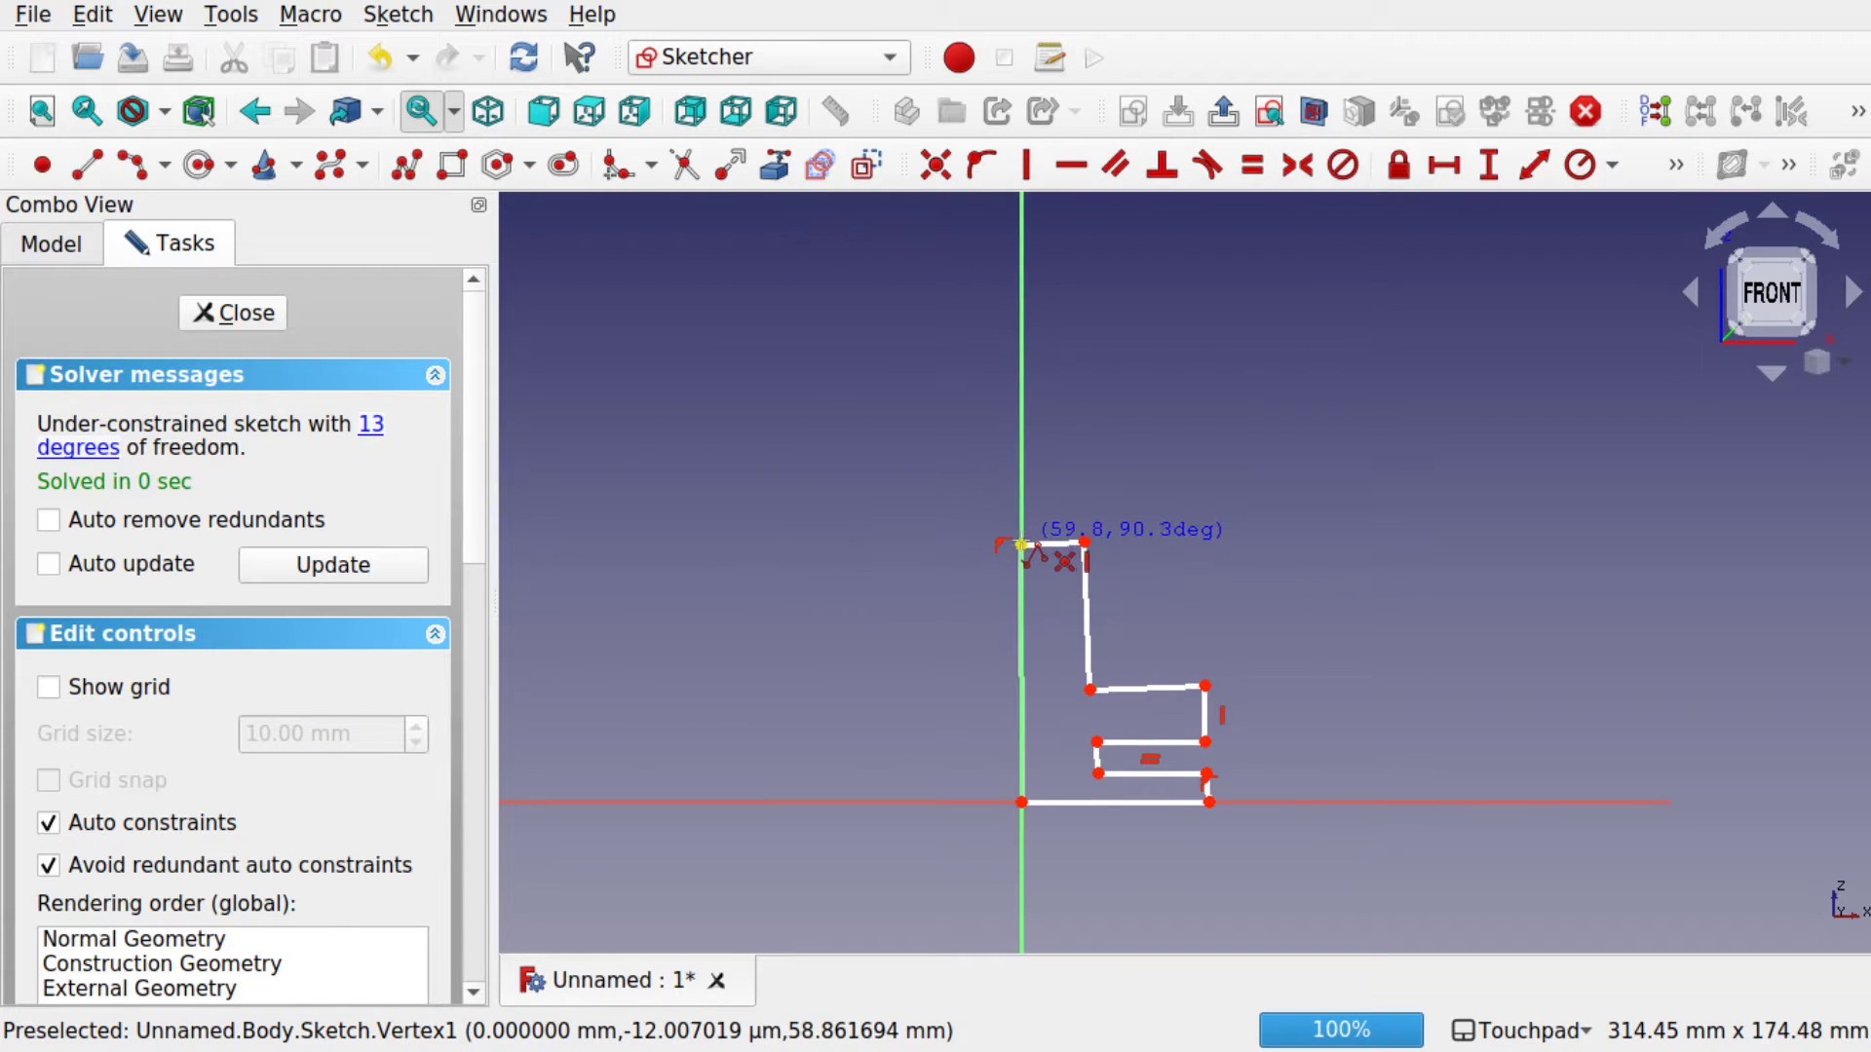
left_click(1022, 544)
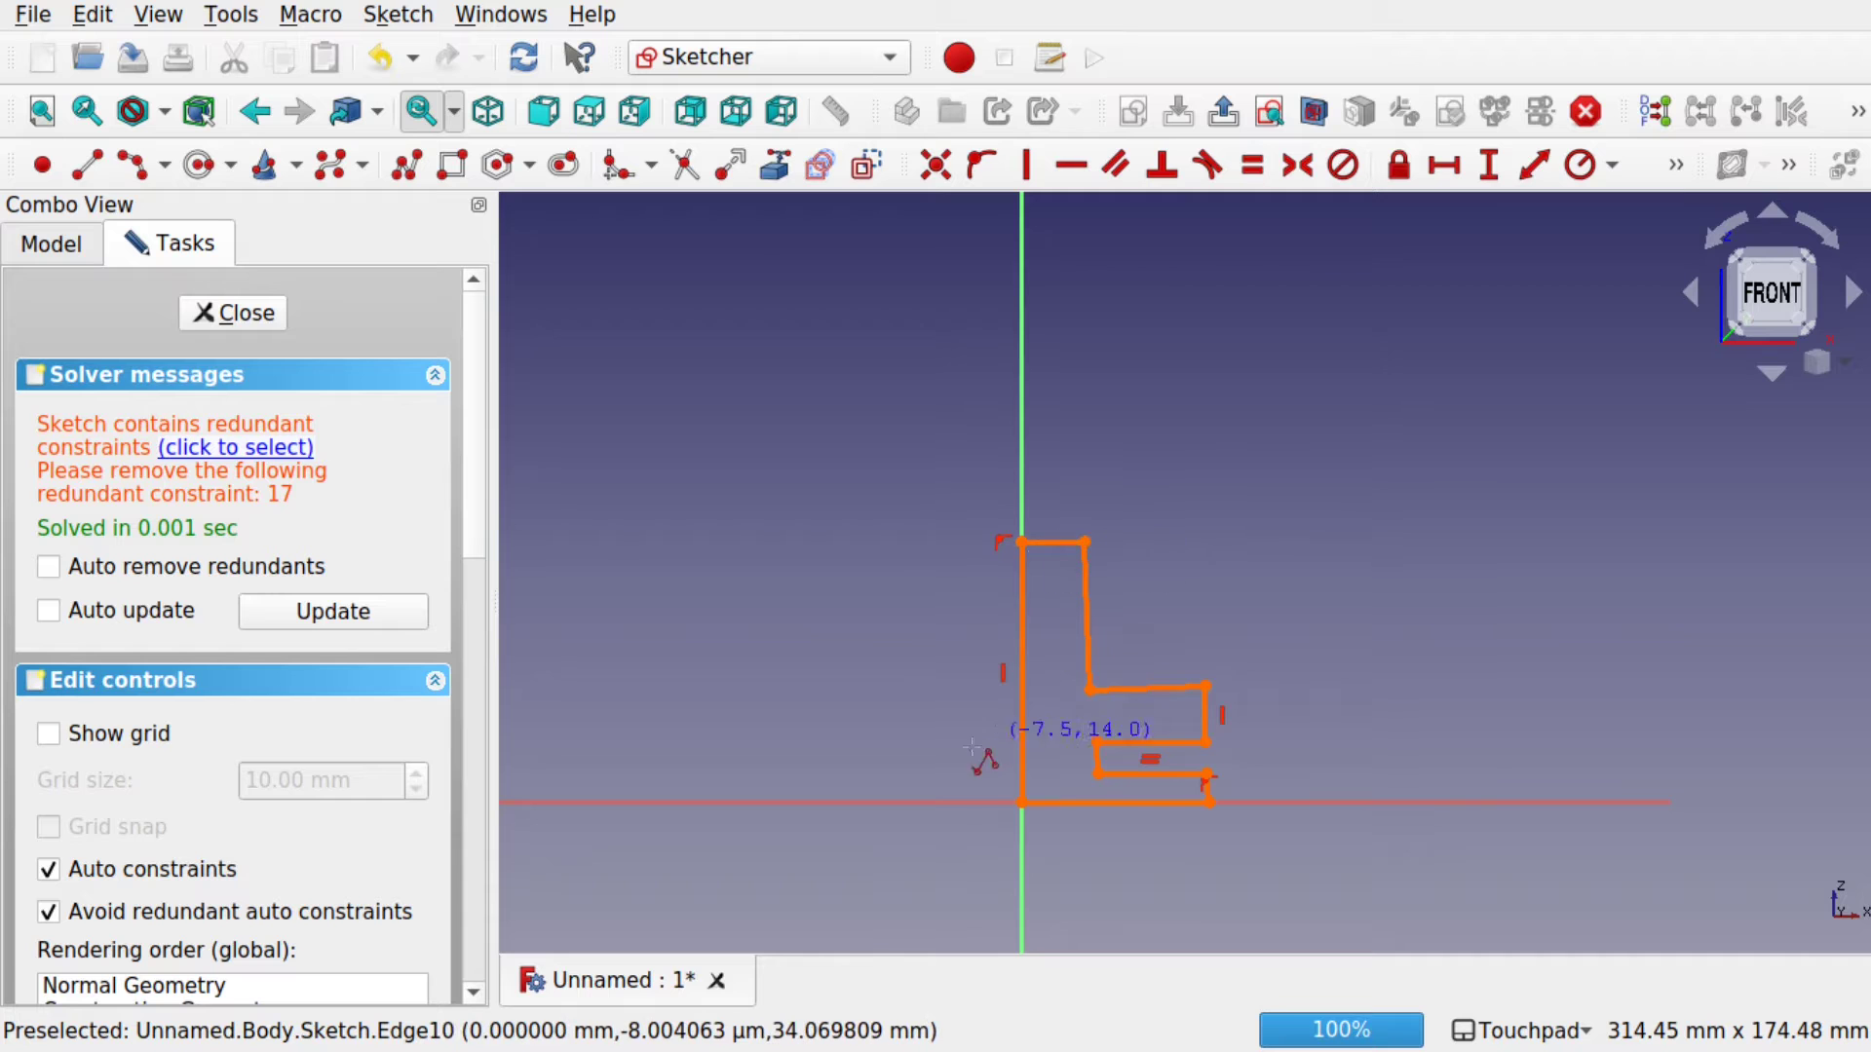
- Delete the redundant vertical constraint on the profile's edge along the vertical axis
left_click(1005, 679)
left_click(1004, 681)
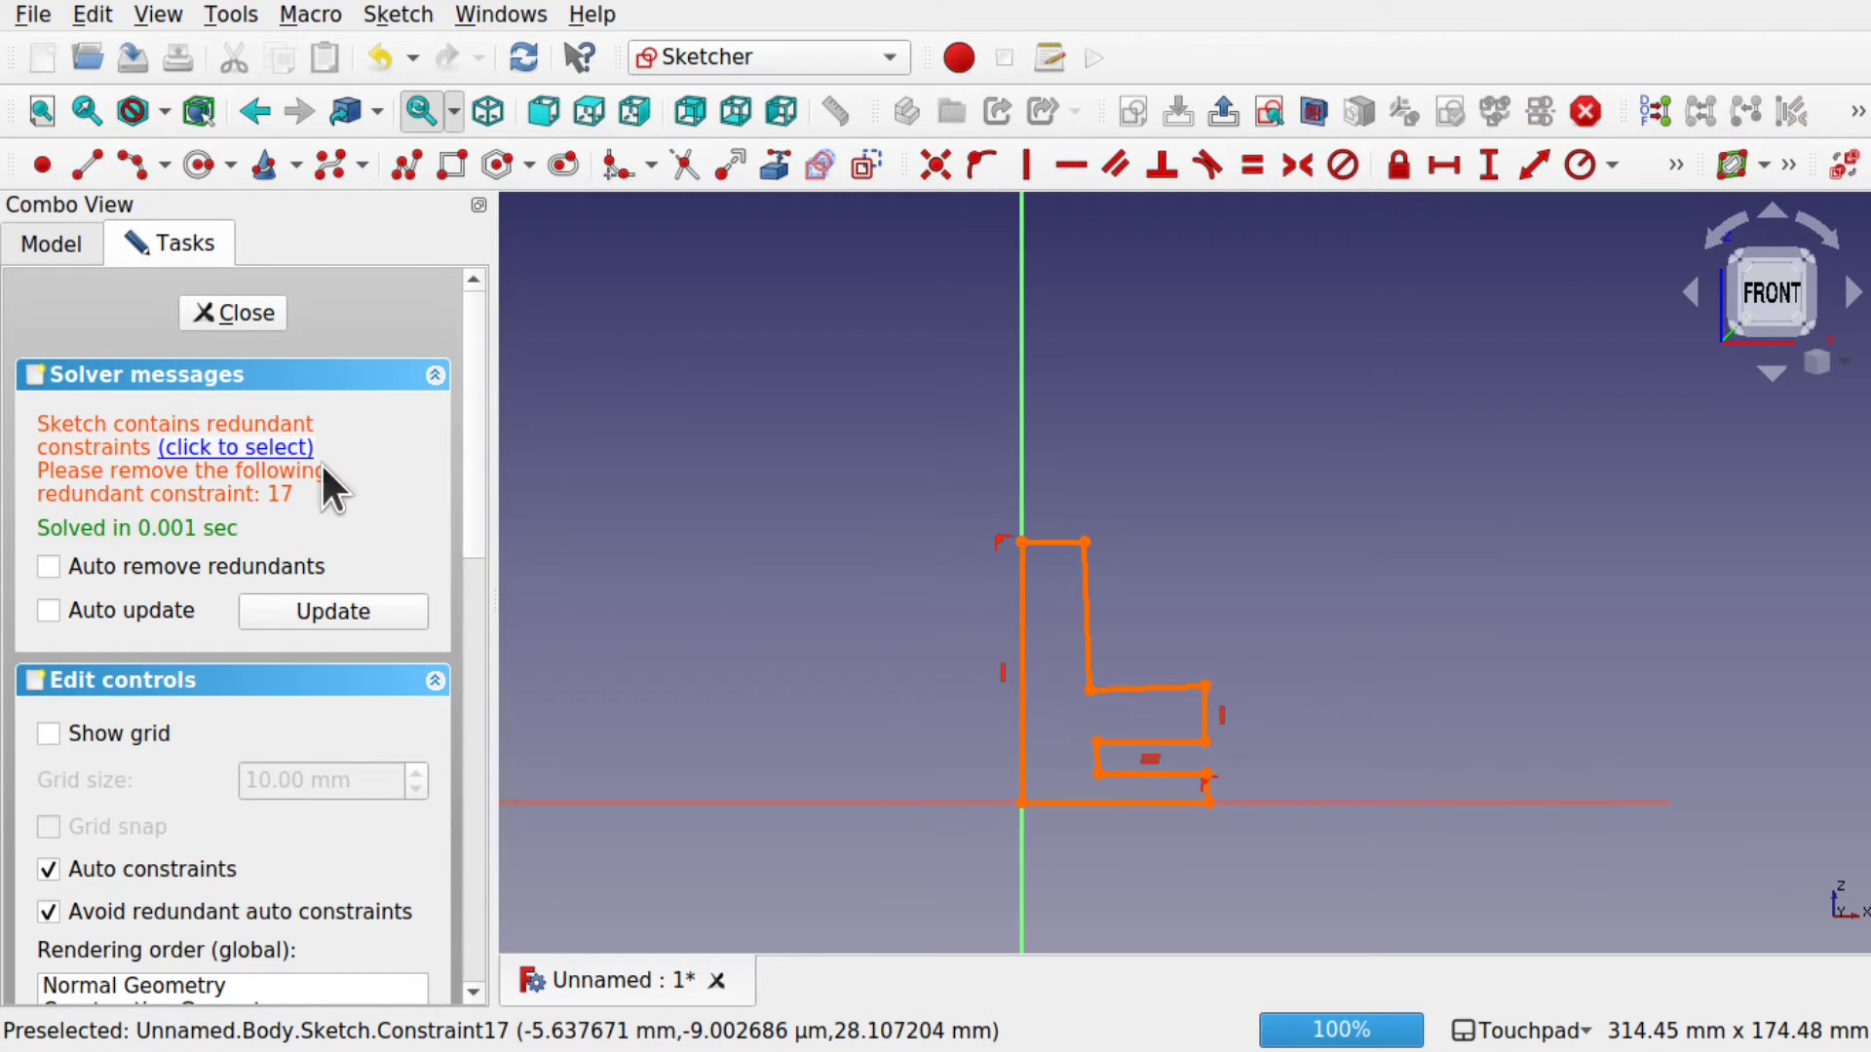
left_click(285, 448)
key("Delete")
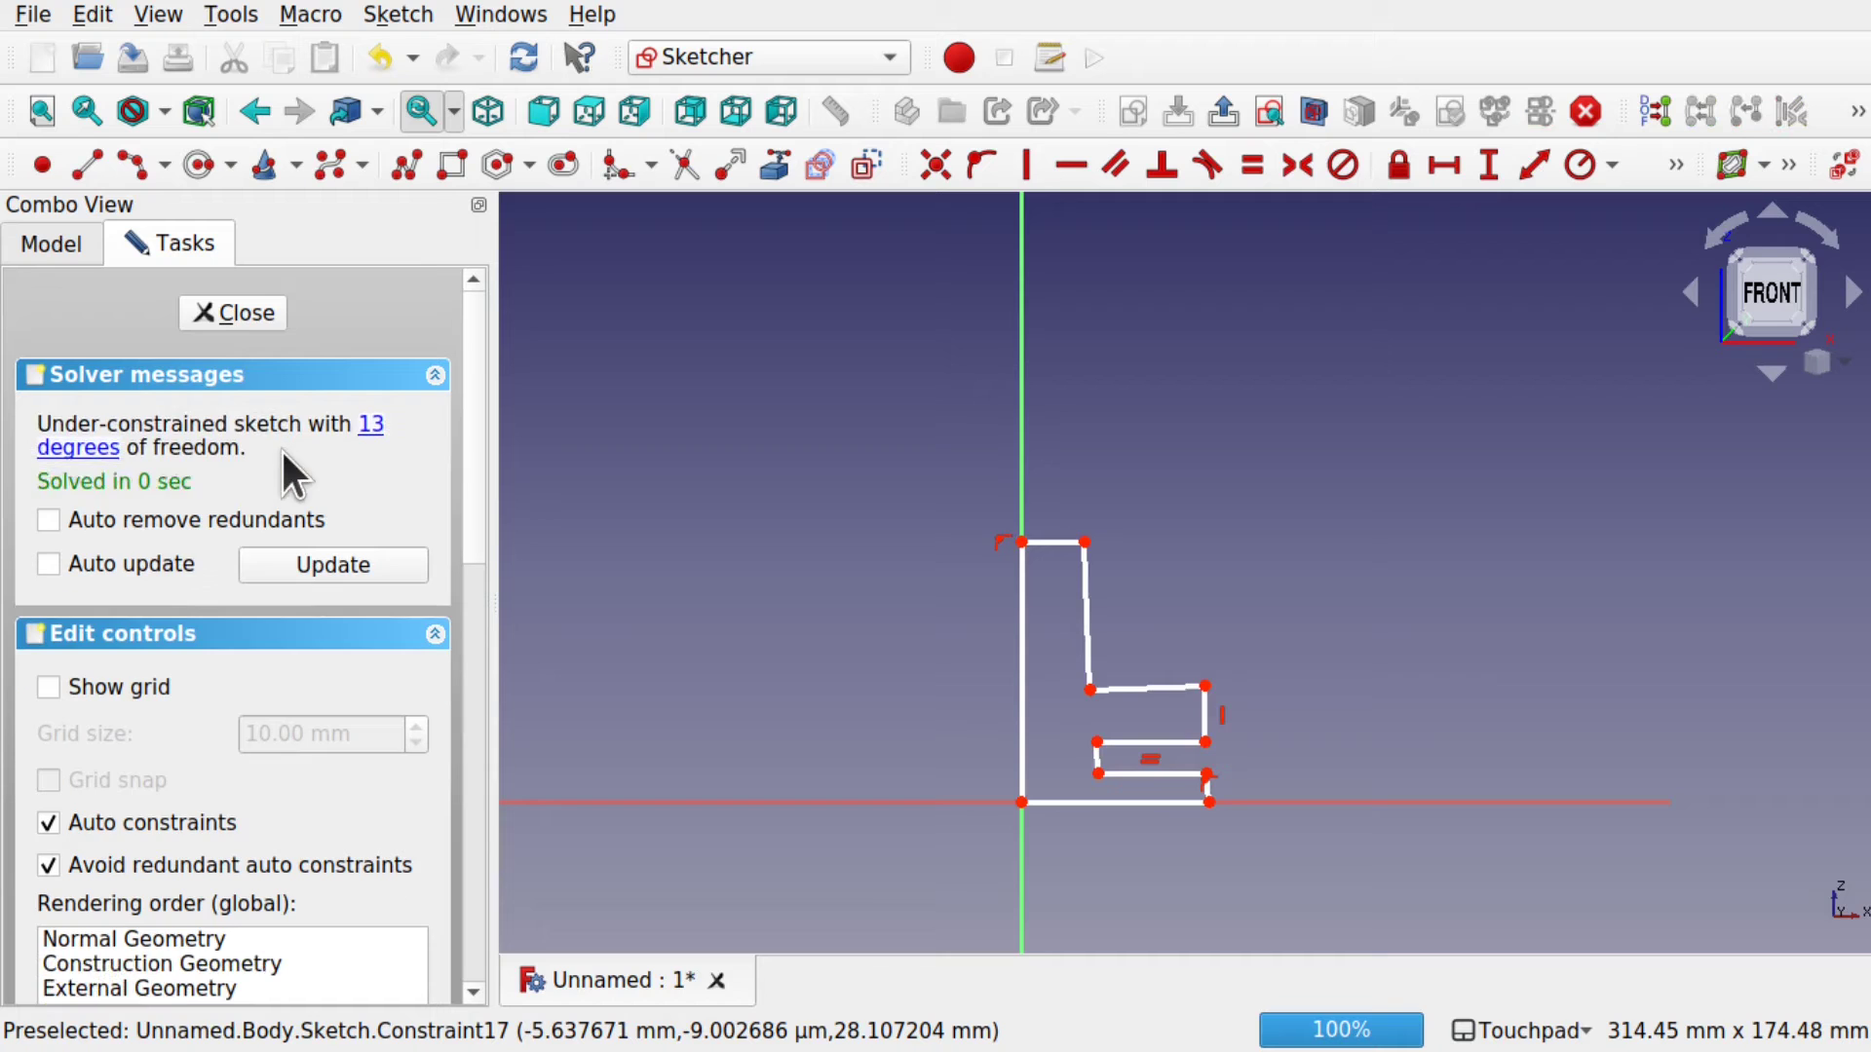
- Constrain the upper outer edge, the lowest outer edge and the groove's inner edge of the profile to be vertical
left_click(1087, 622)
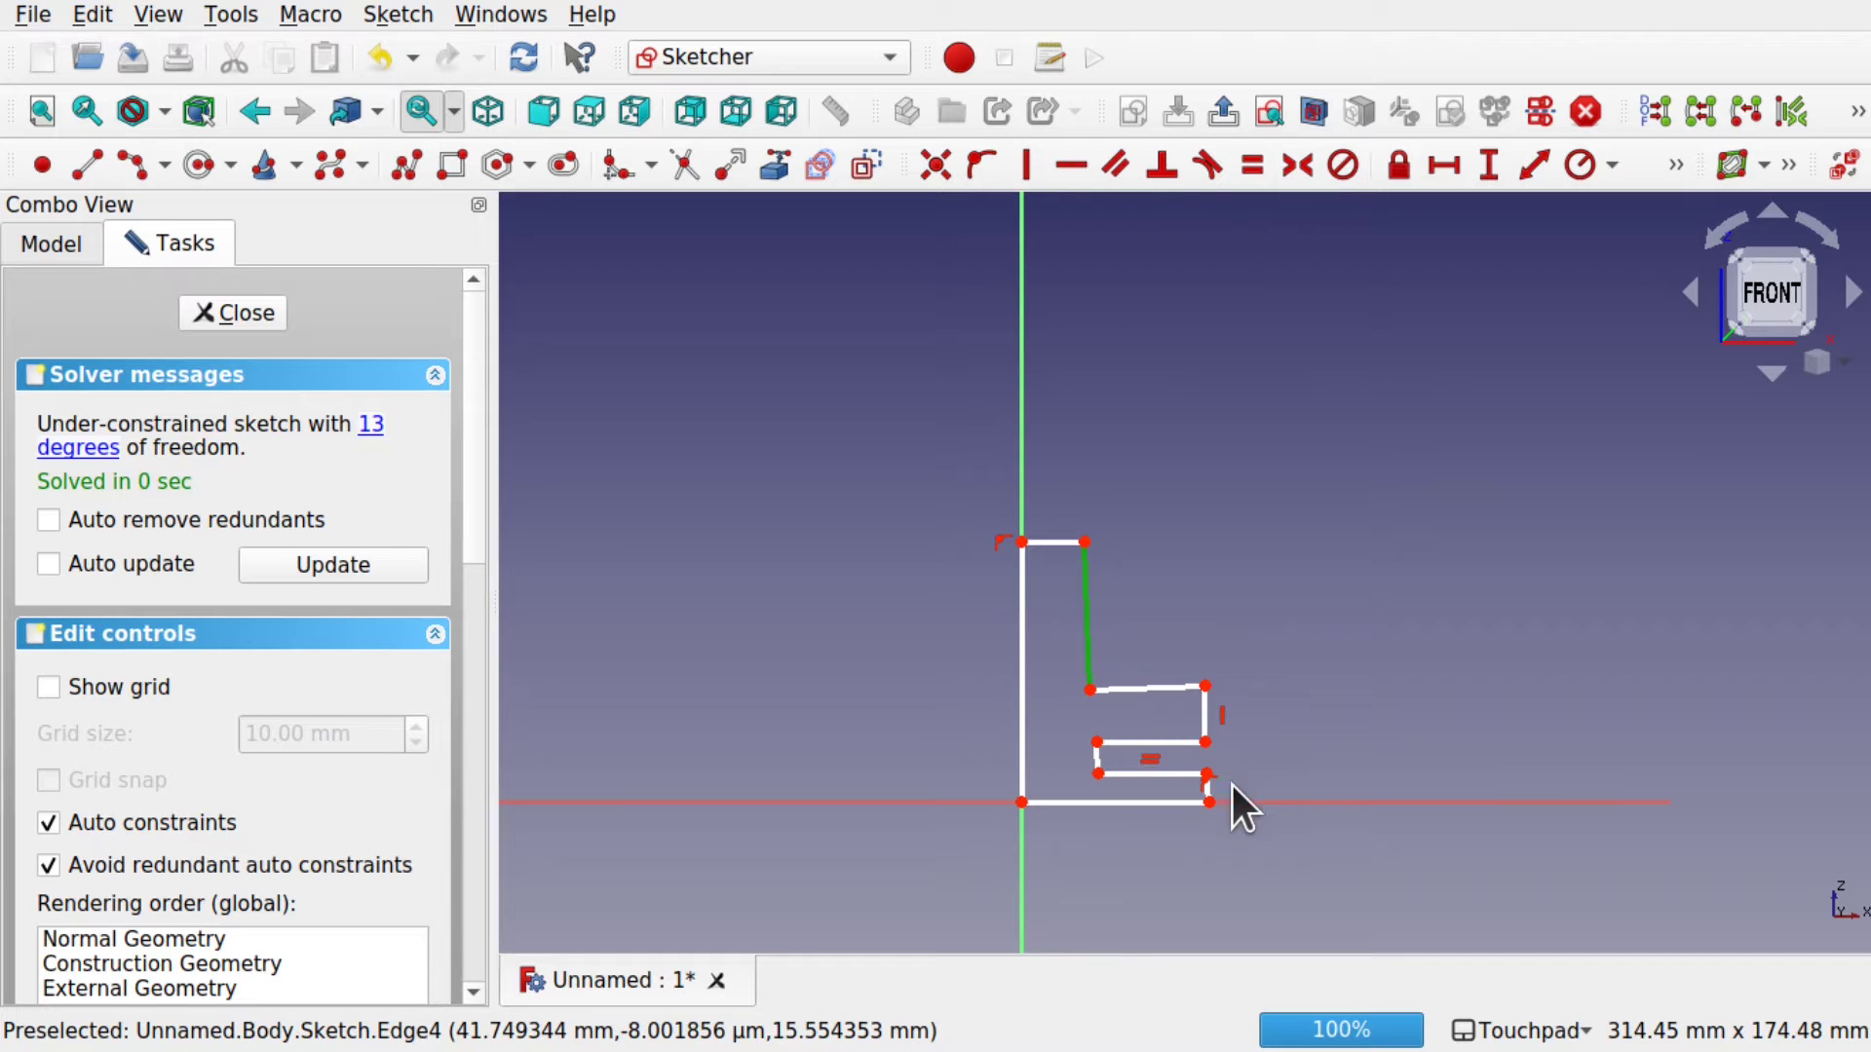
scroll(1208, 791, "up", 5)
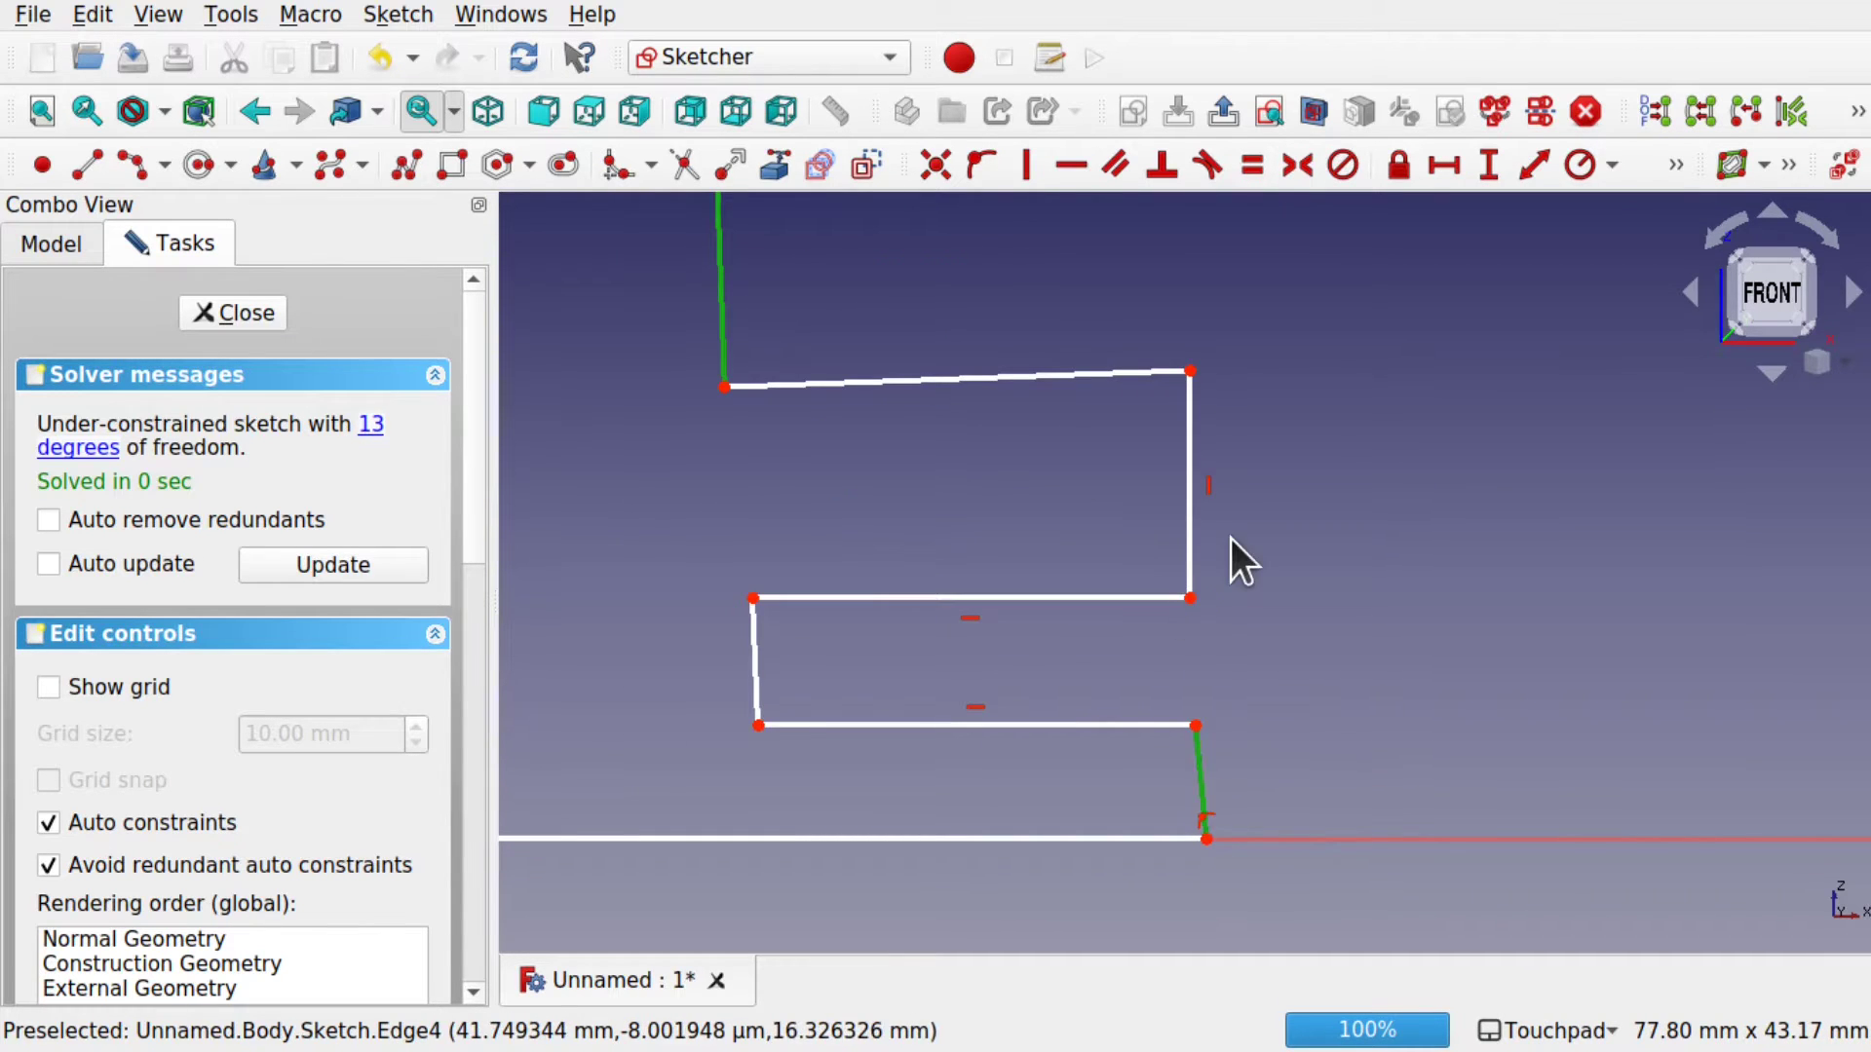
scroll(1232, 555, "down", 4)
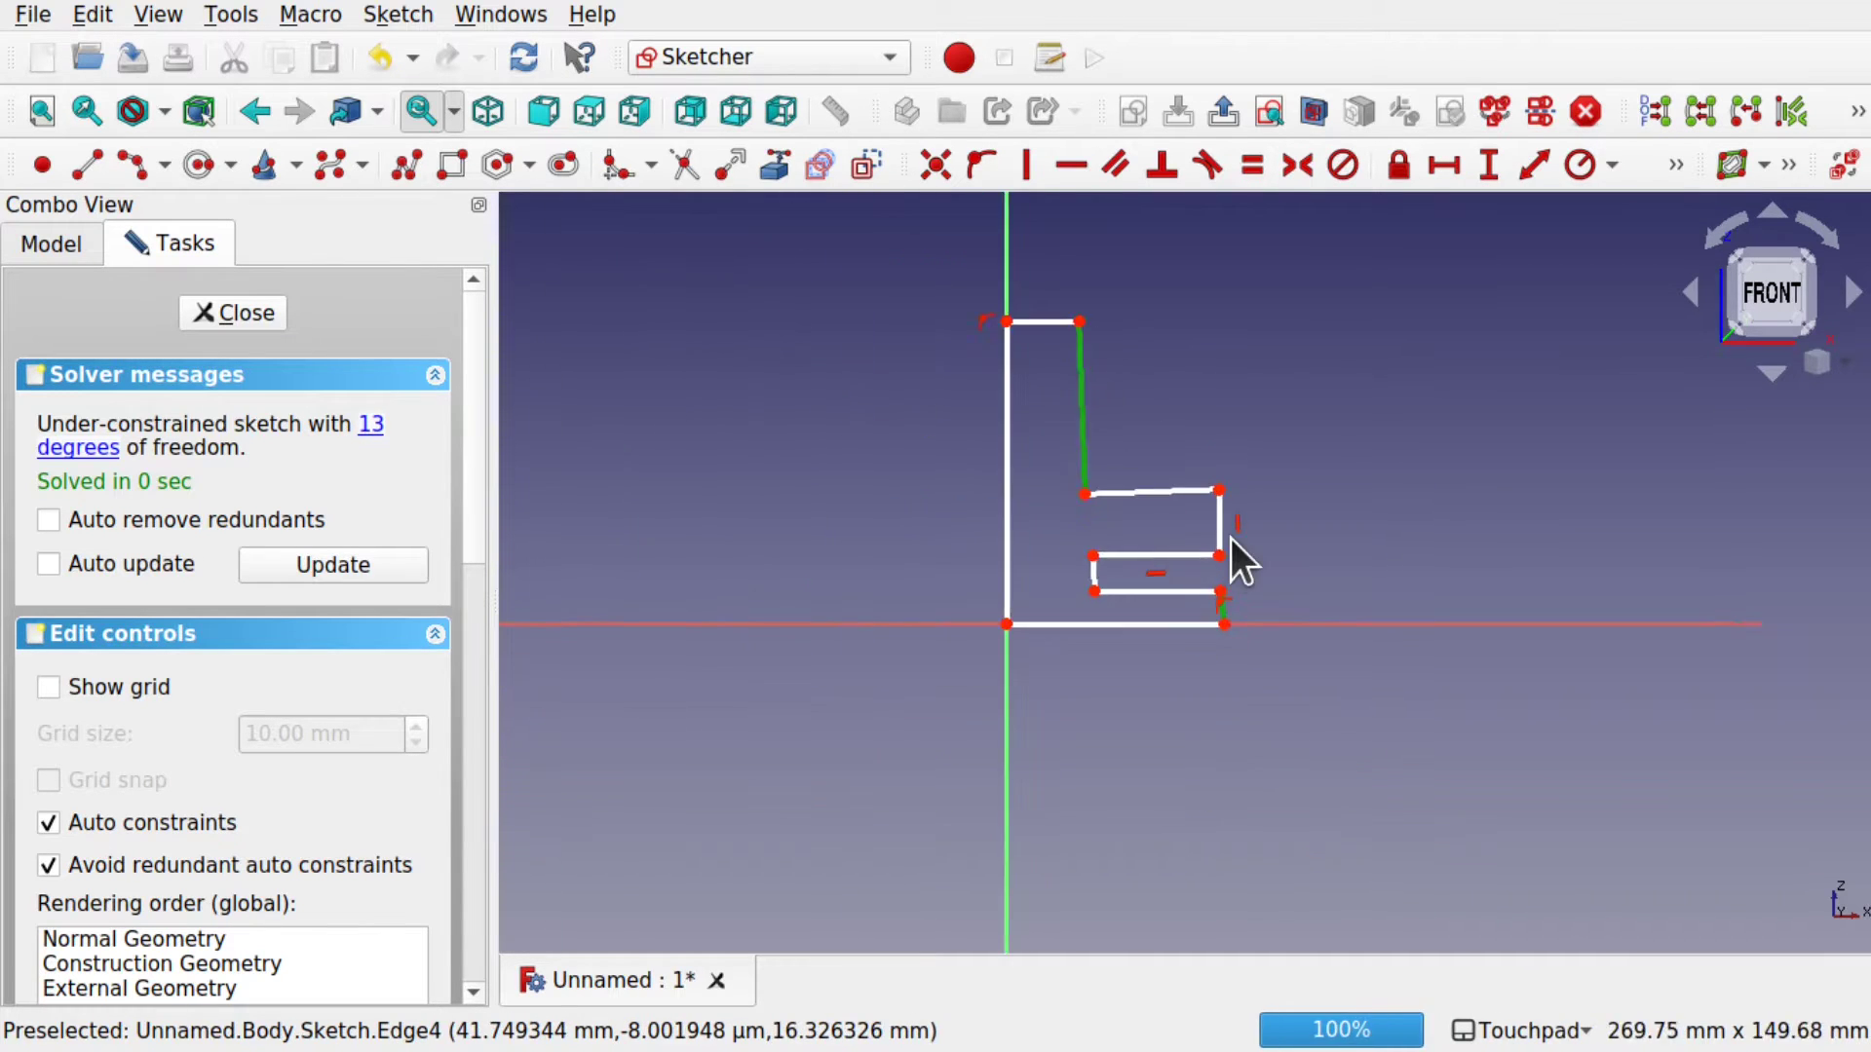
left_click(1032, 172)
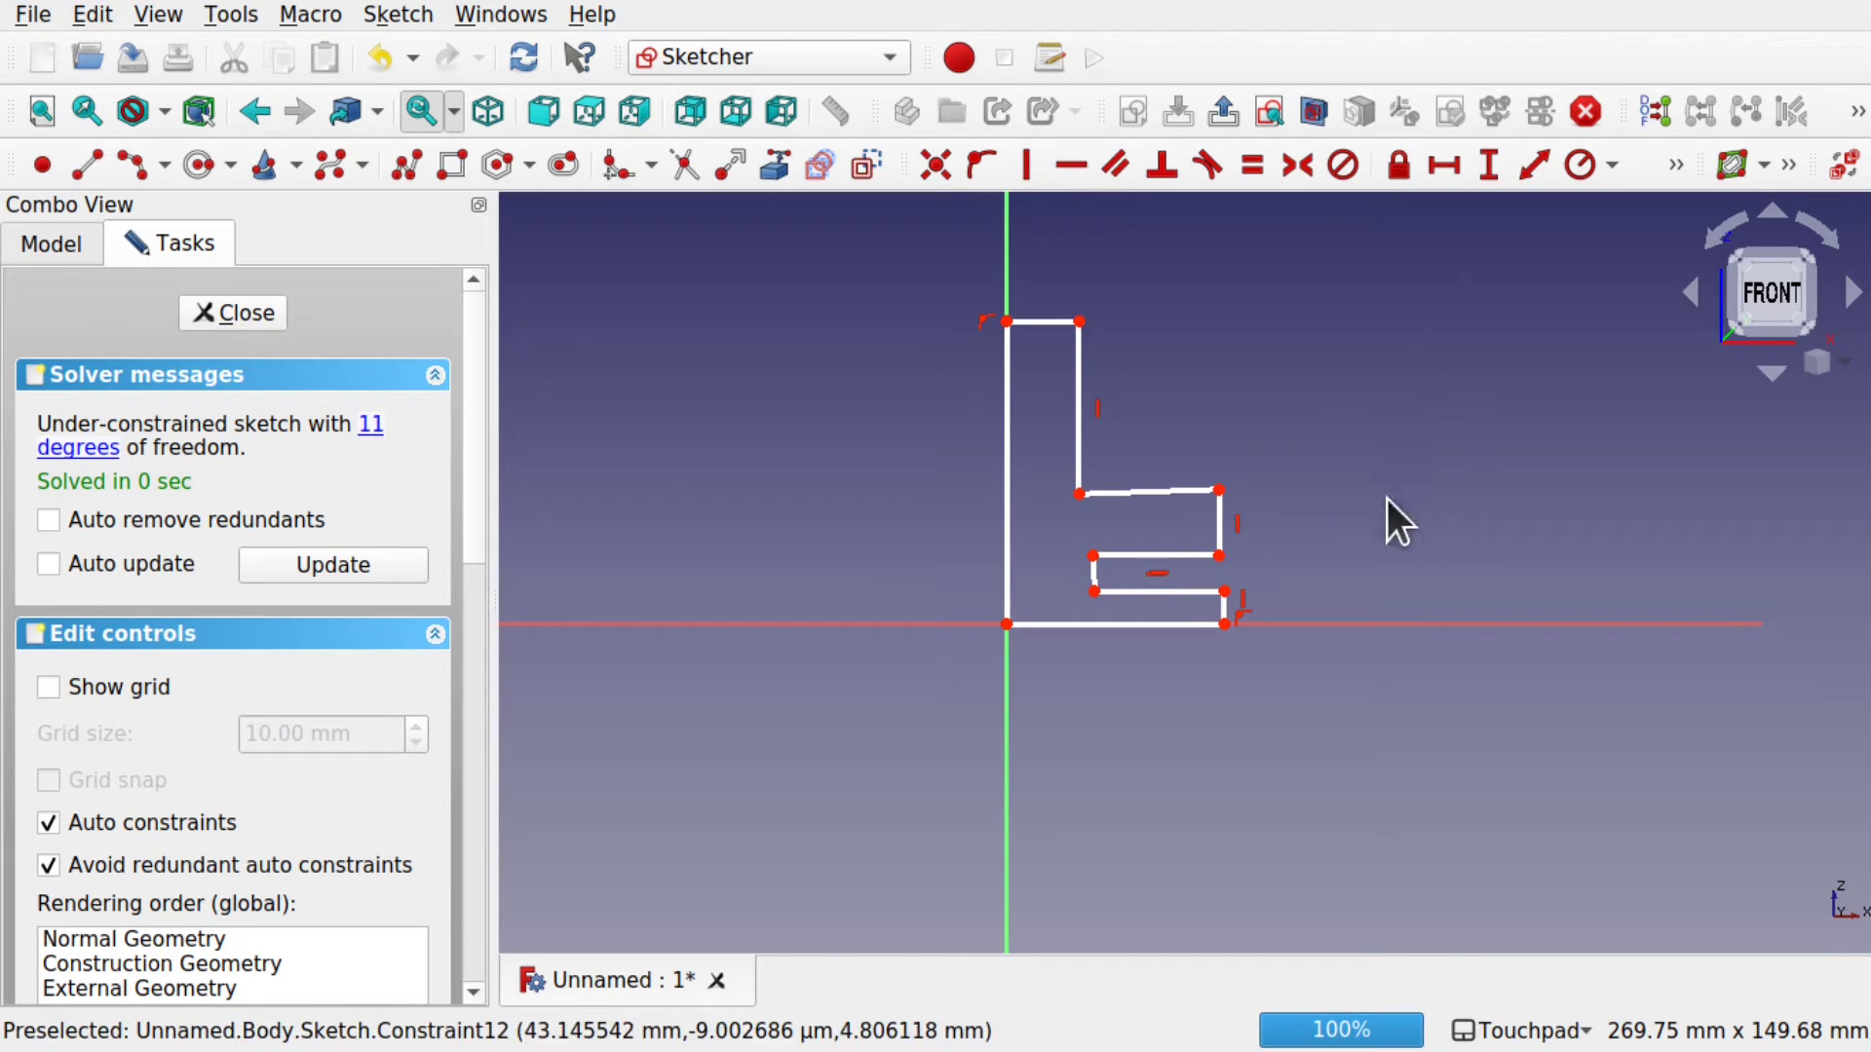
left_click(1153, 491)
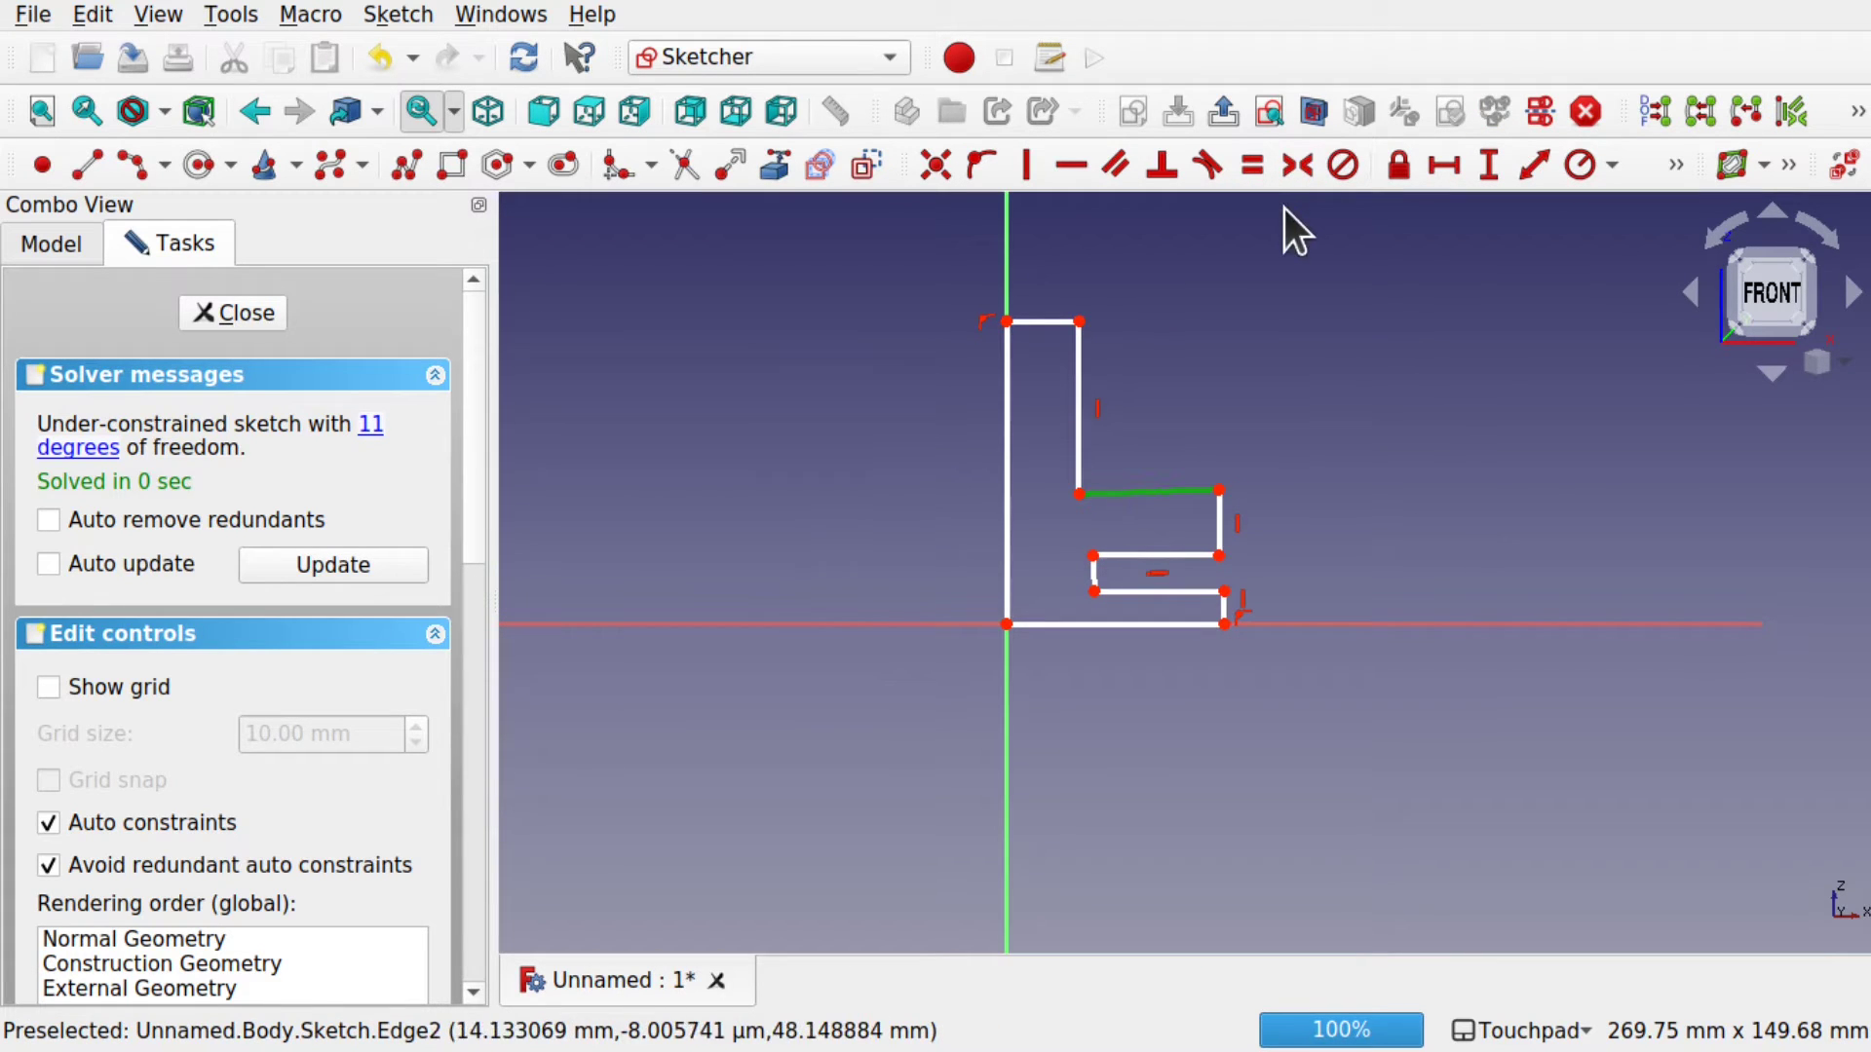
left_click(1052, 577)
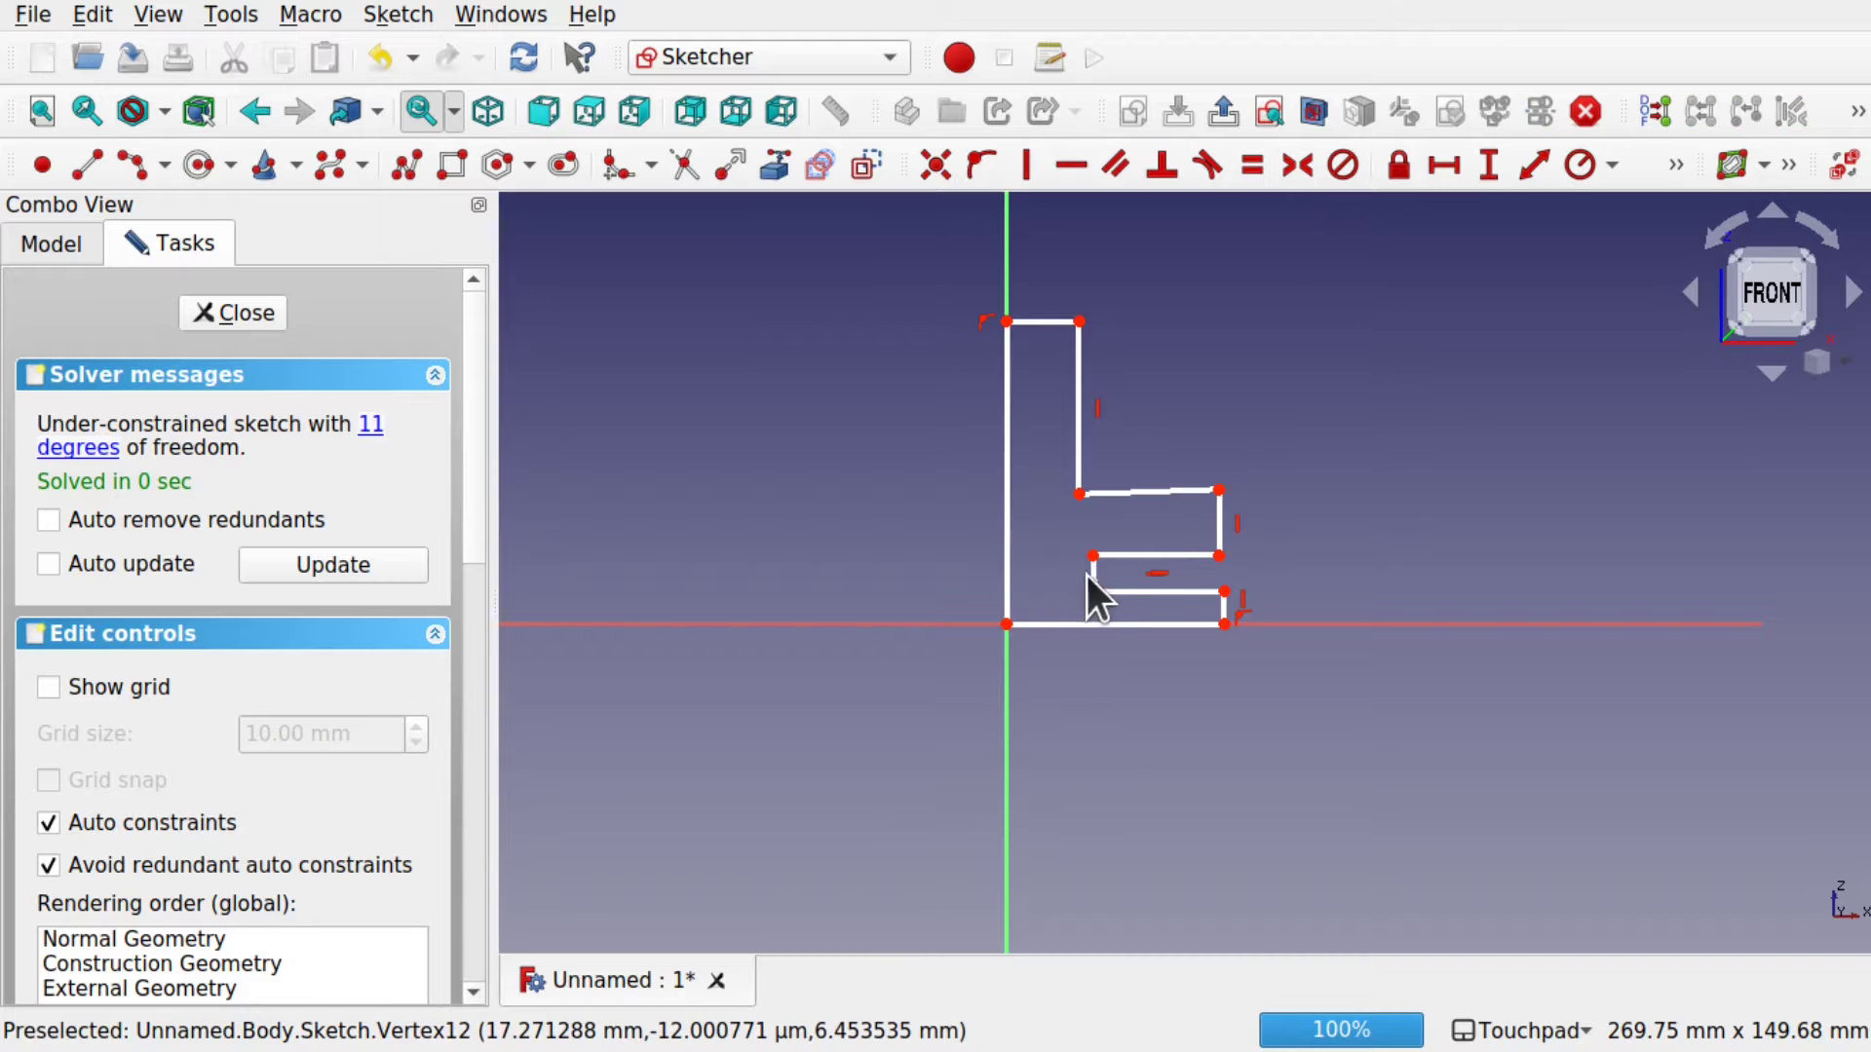
left_click(1096, 573)
left_click(1030, 168)
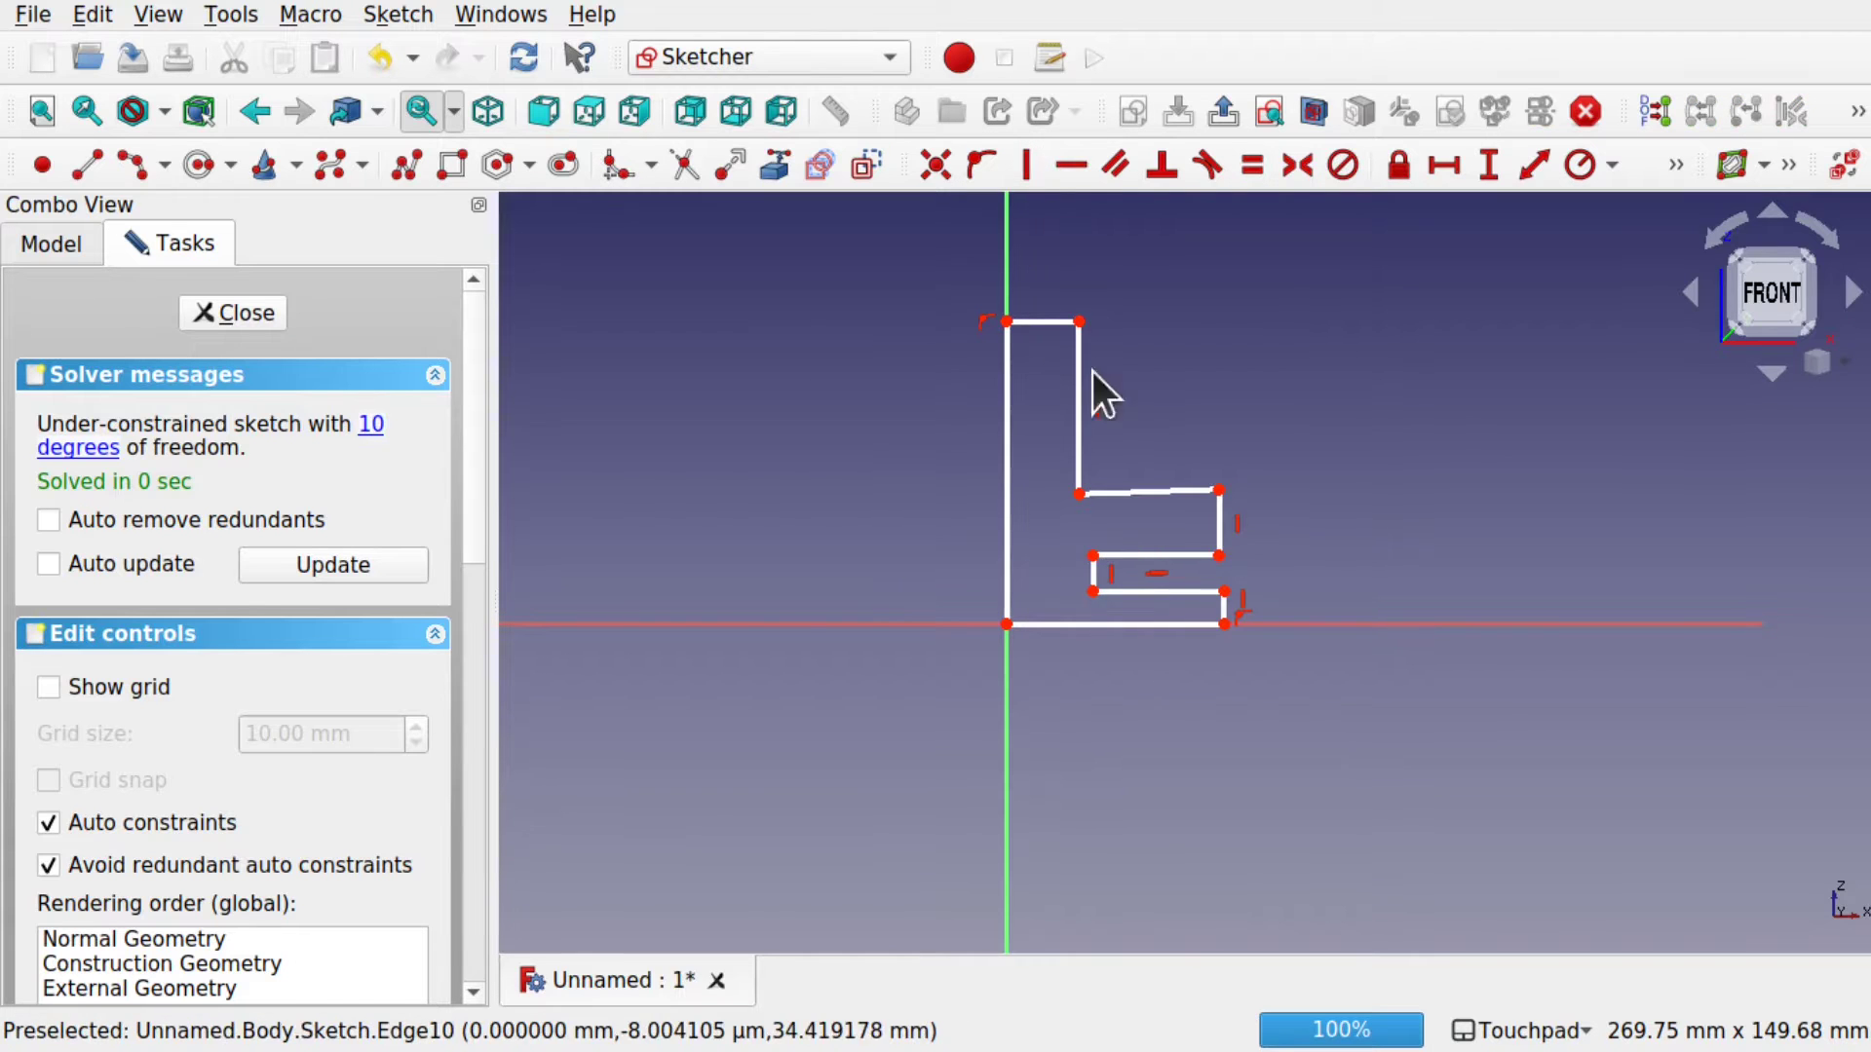
- Constrain the profile's sloping step edge above the groove to be horizontal
left_click(1182, 489)
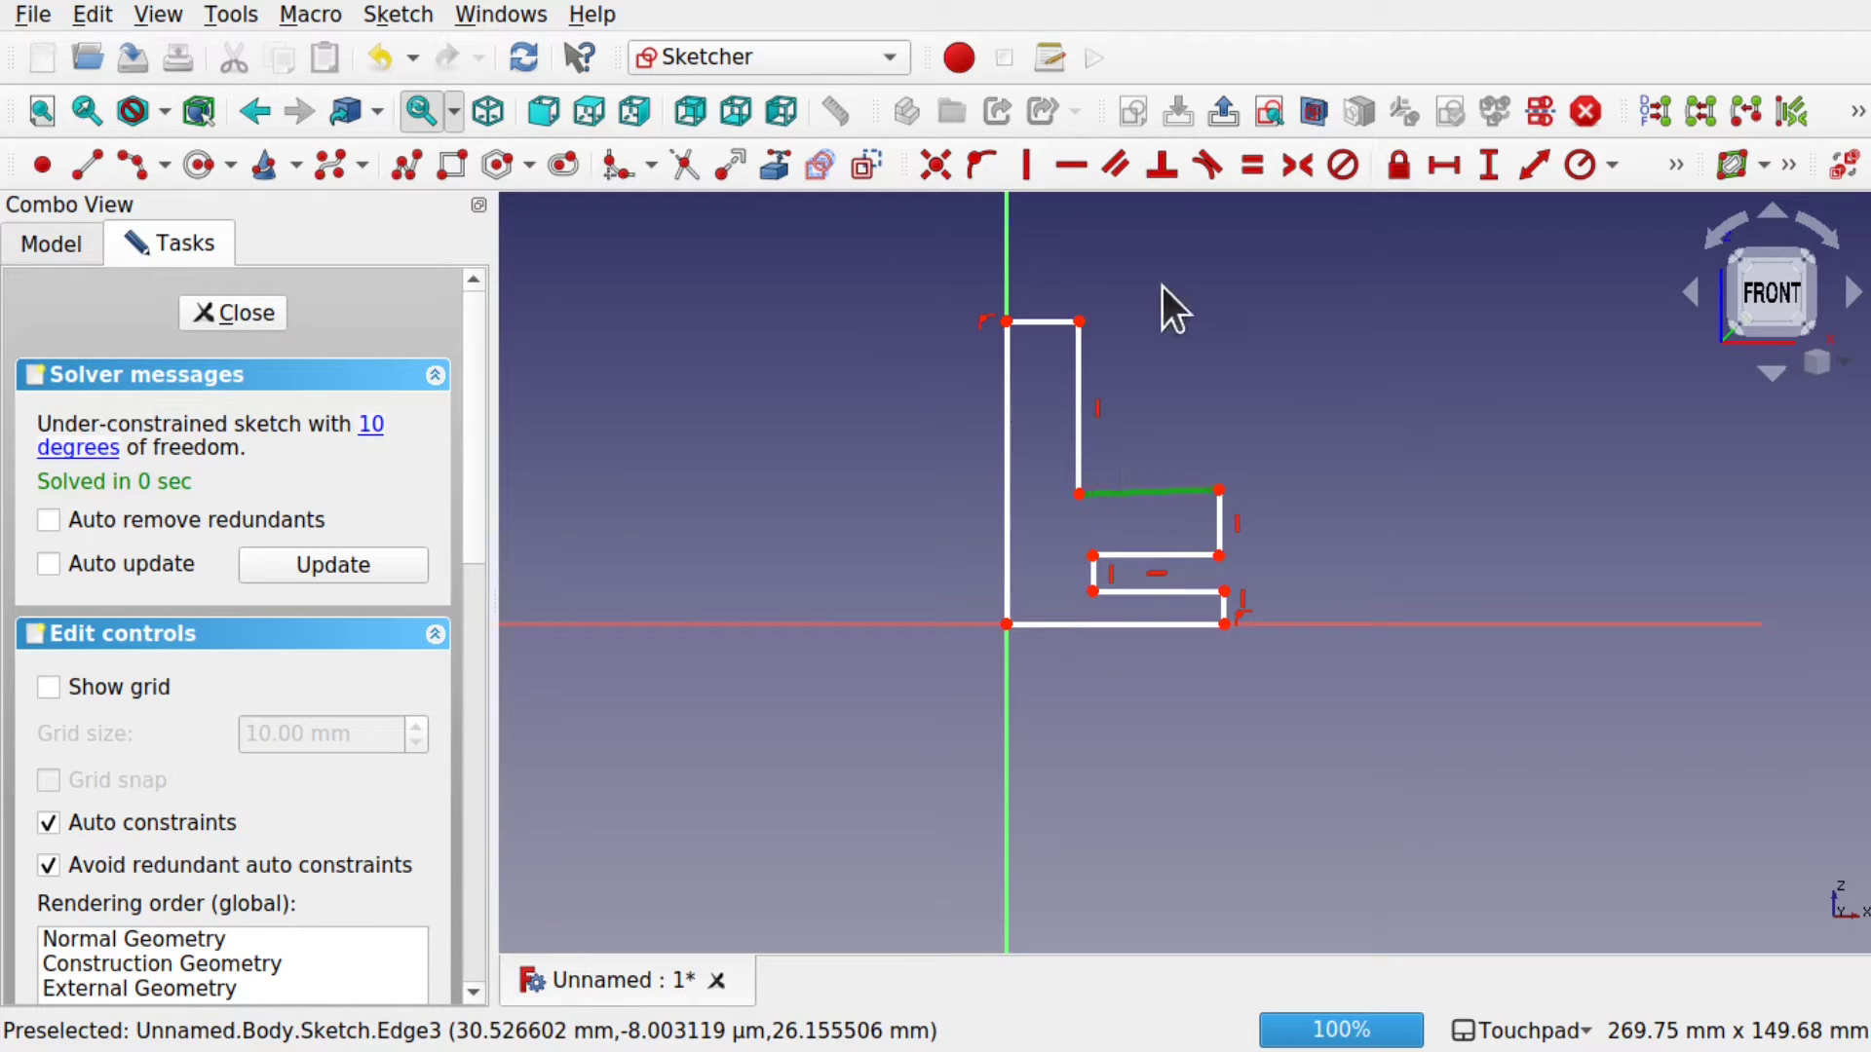
left_click(1072, 168)
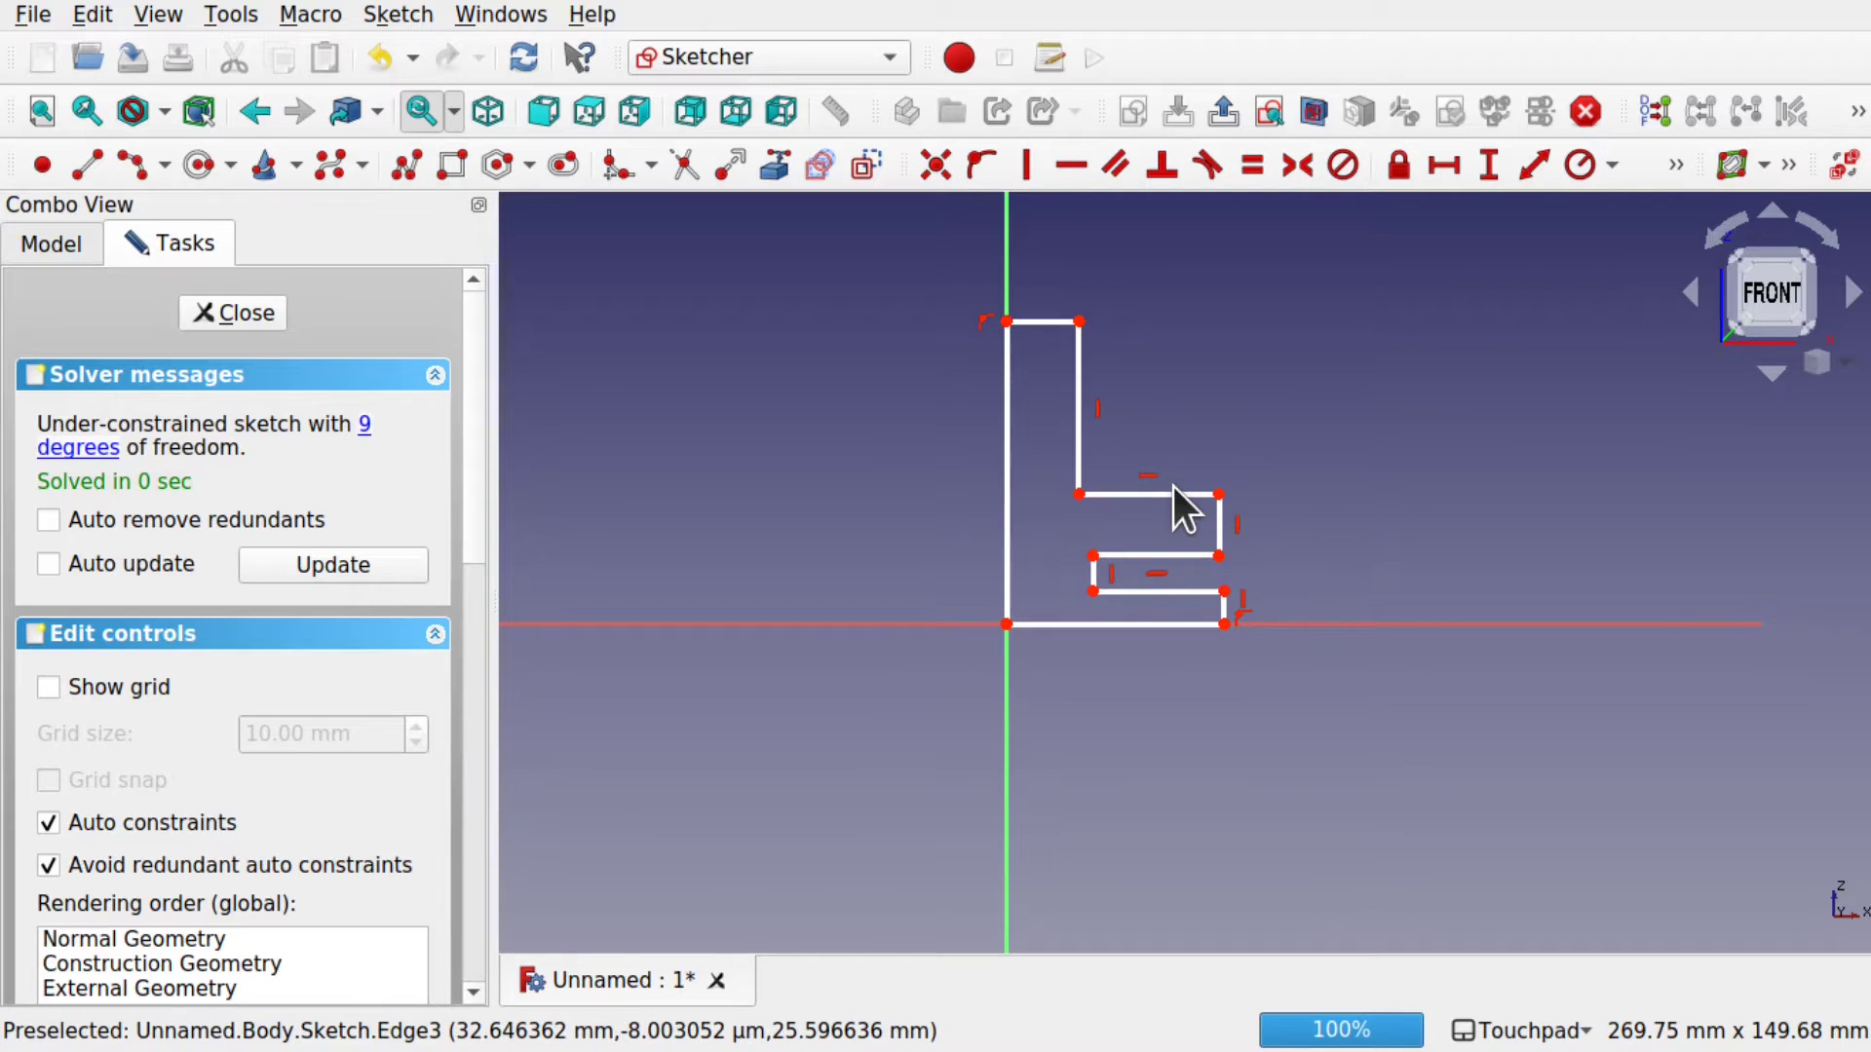
mouse_move(1177, 494)
left_mouse_down()
mouse_move(1168, 511)
mouse_move(1228, 440)
mouse_move(1201, 508)
left_mouse_up()
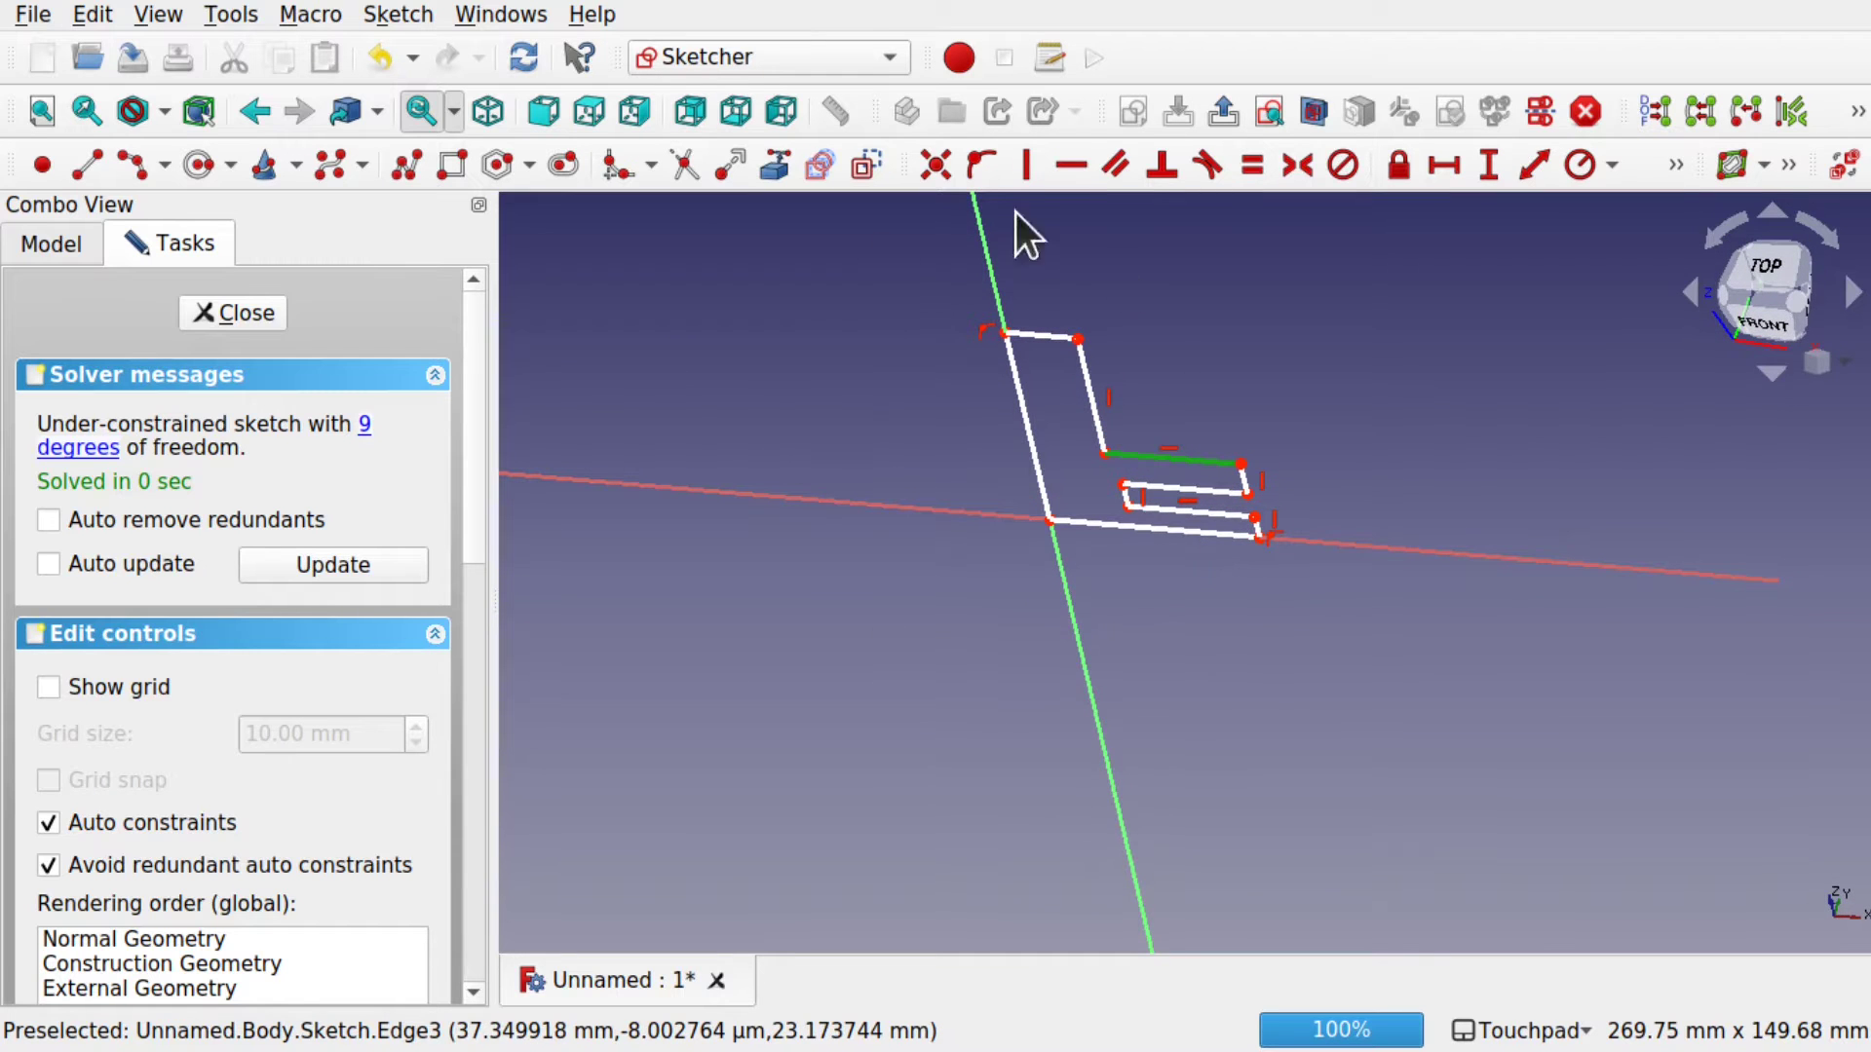
- Close the sketch and revolve its stepped profile 360° about the vertical sketch axis with the direction reversed
key("1")
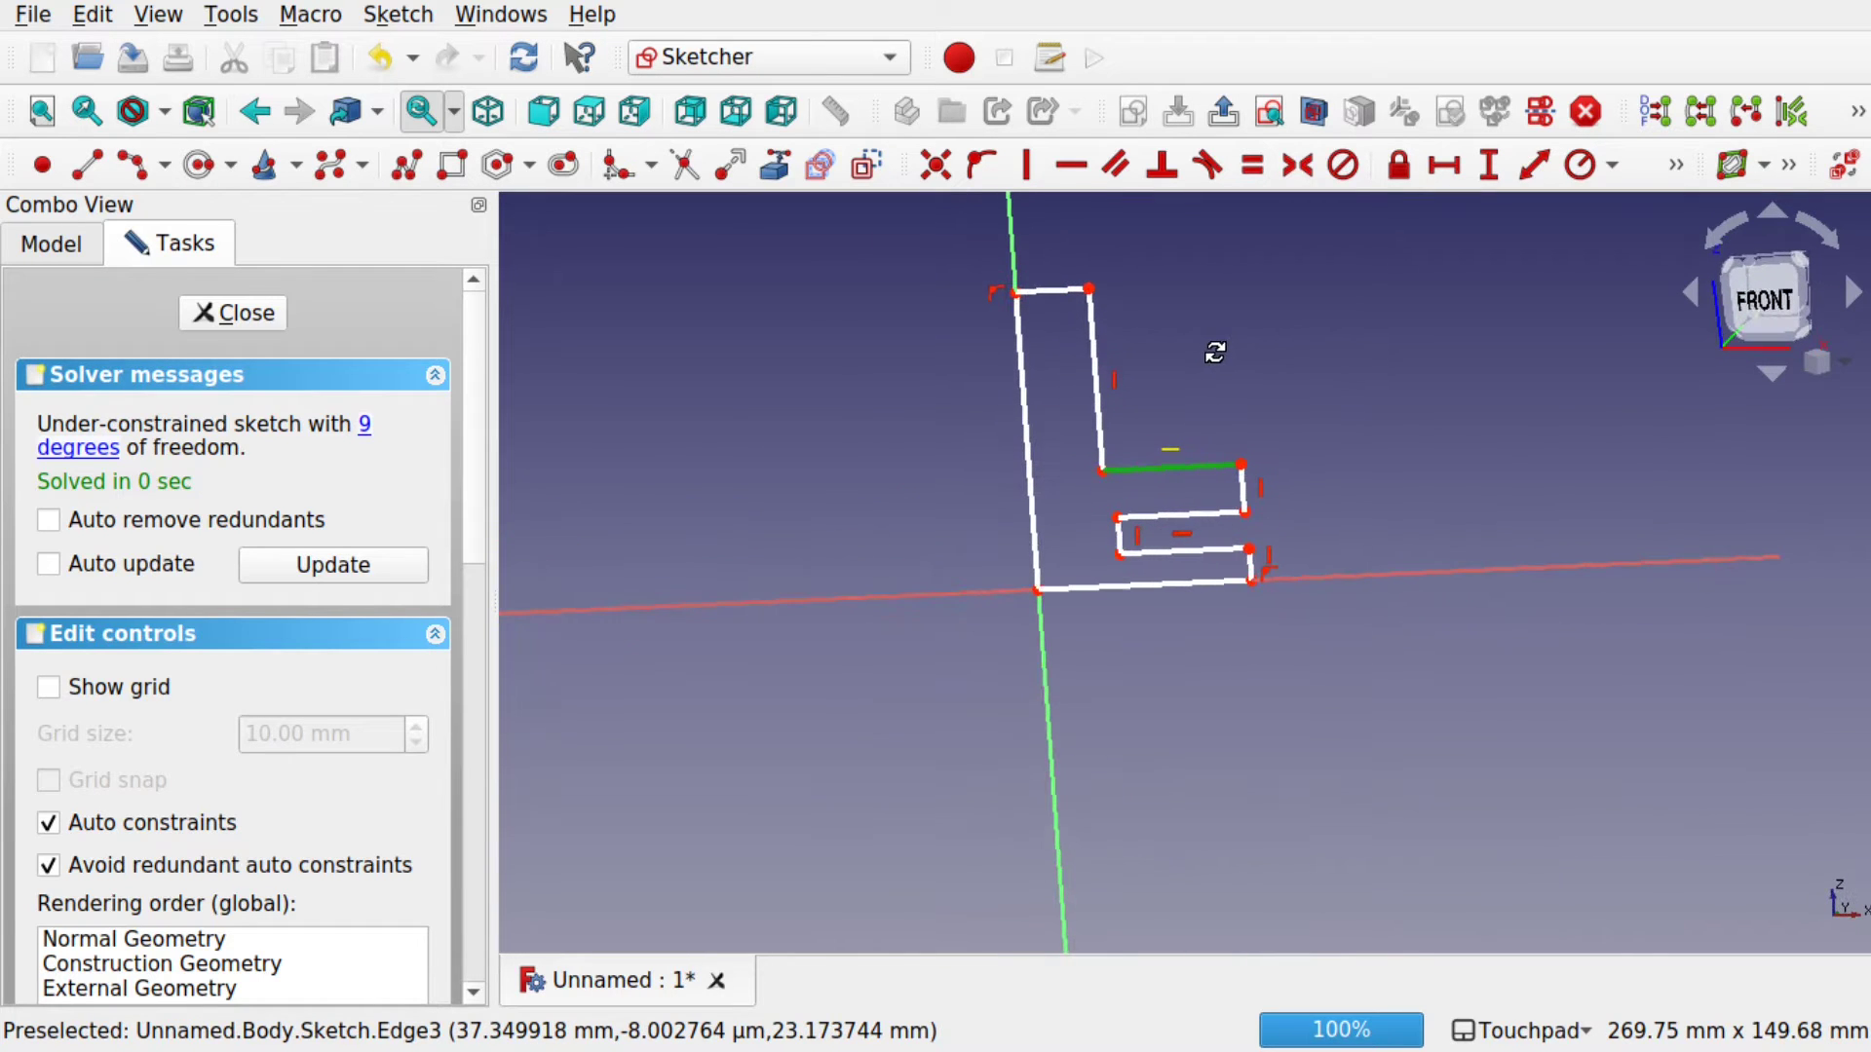
left_click(259, 317)
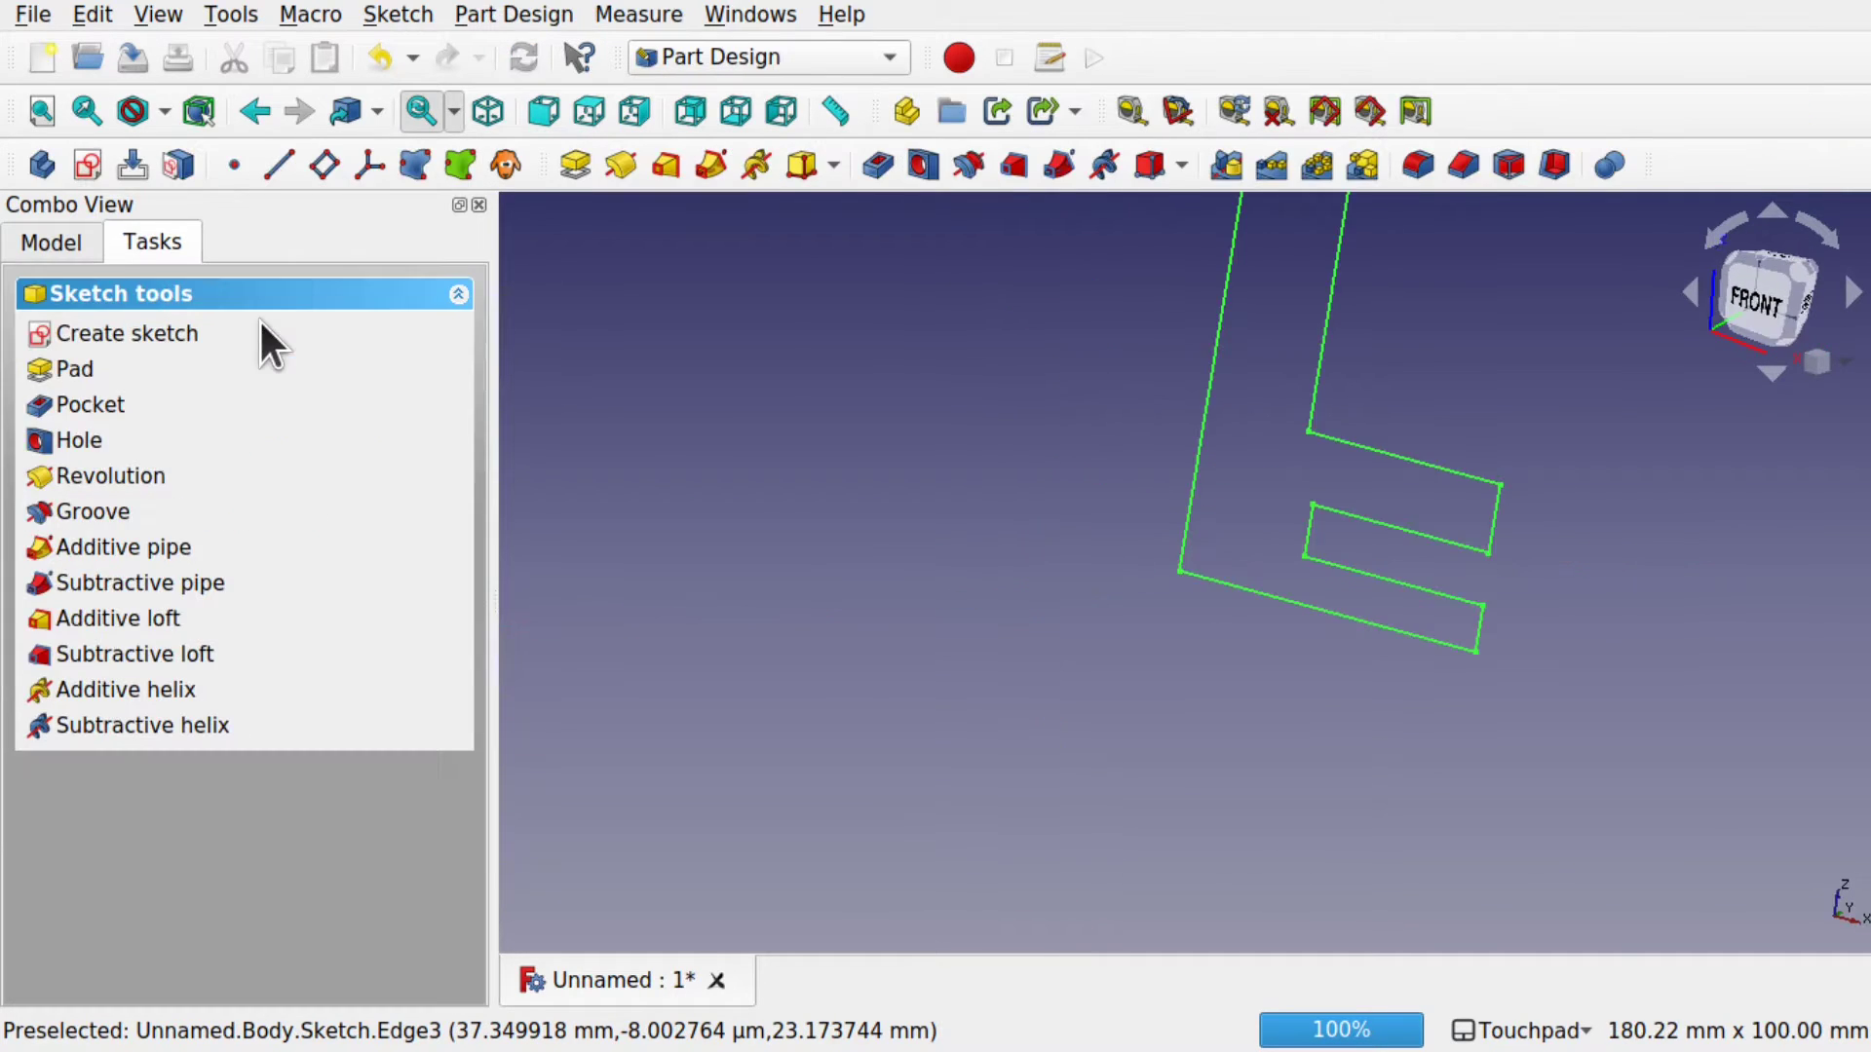
middle_click_drag(1327, 329, 1131, 526, "shift")
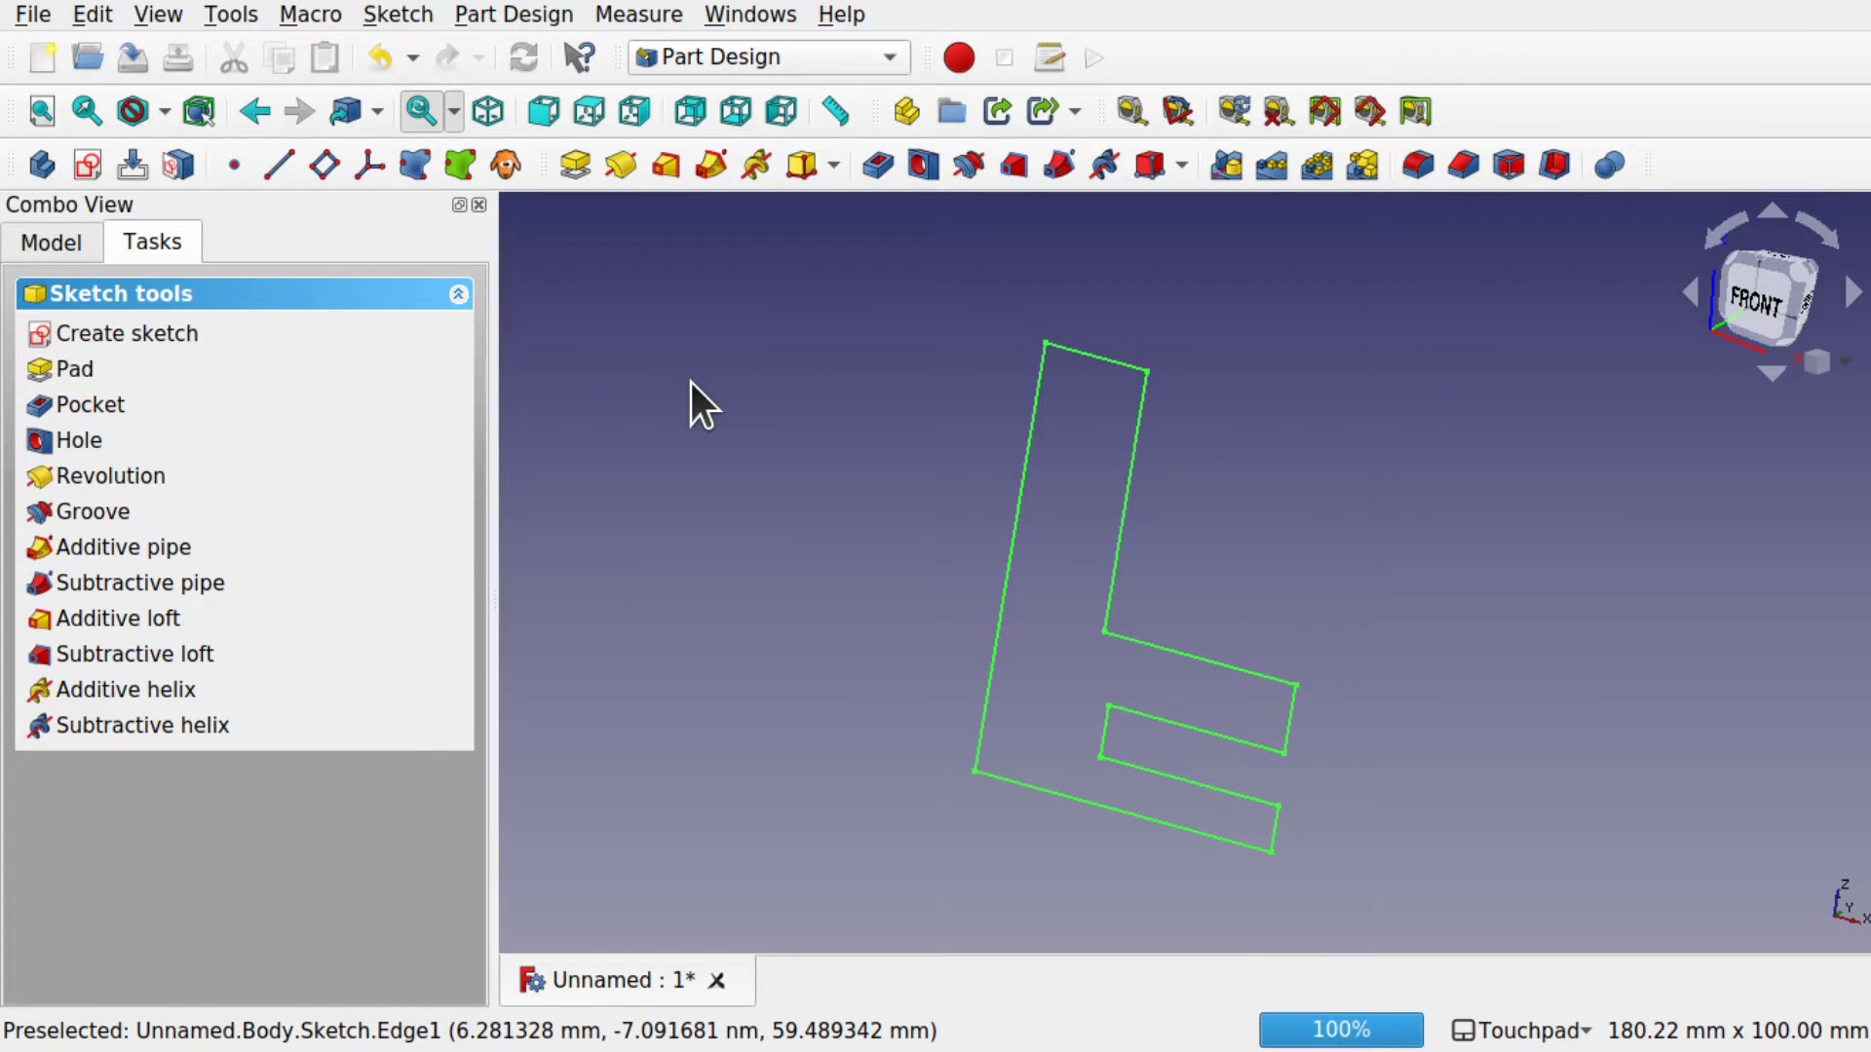
left_click(68, 236)
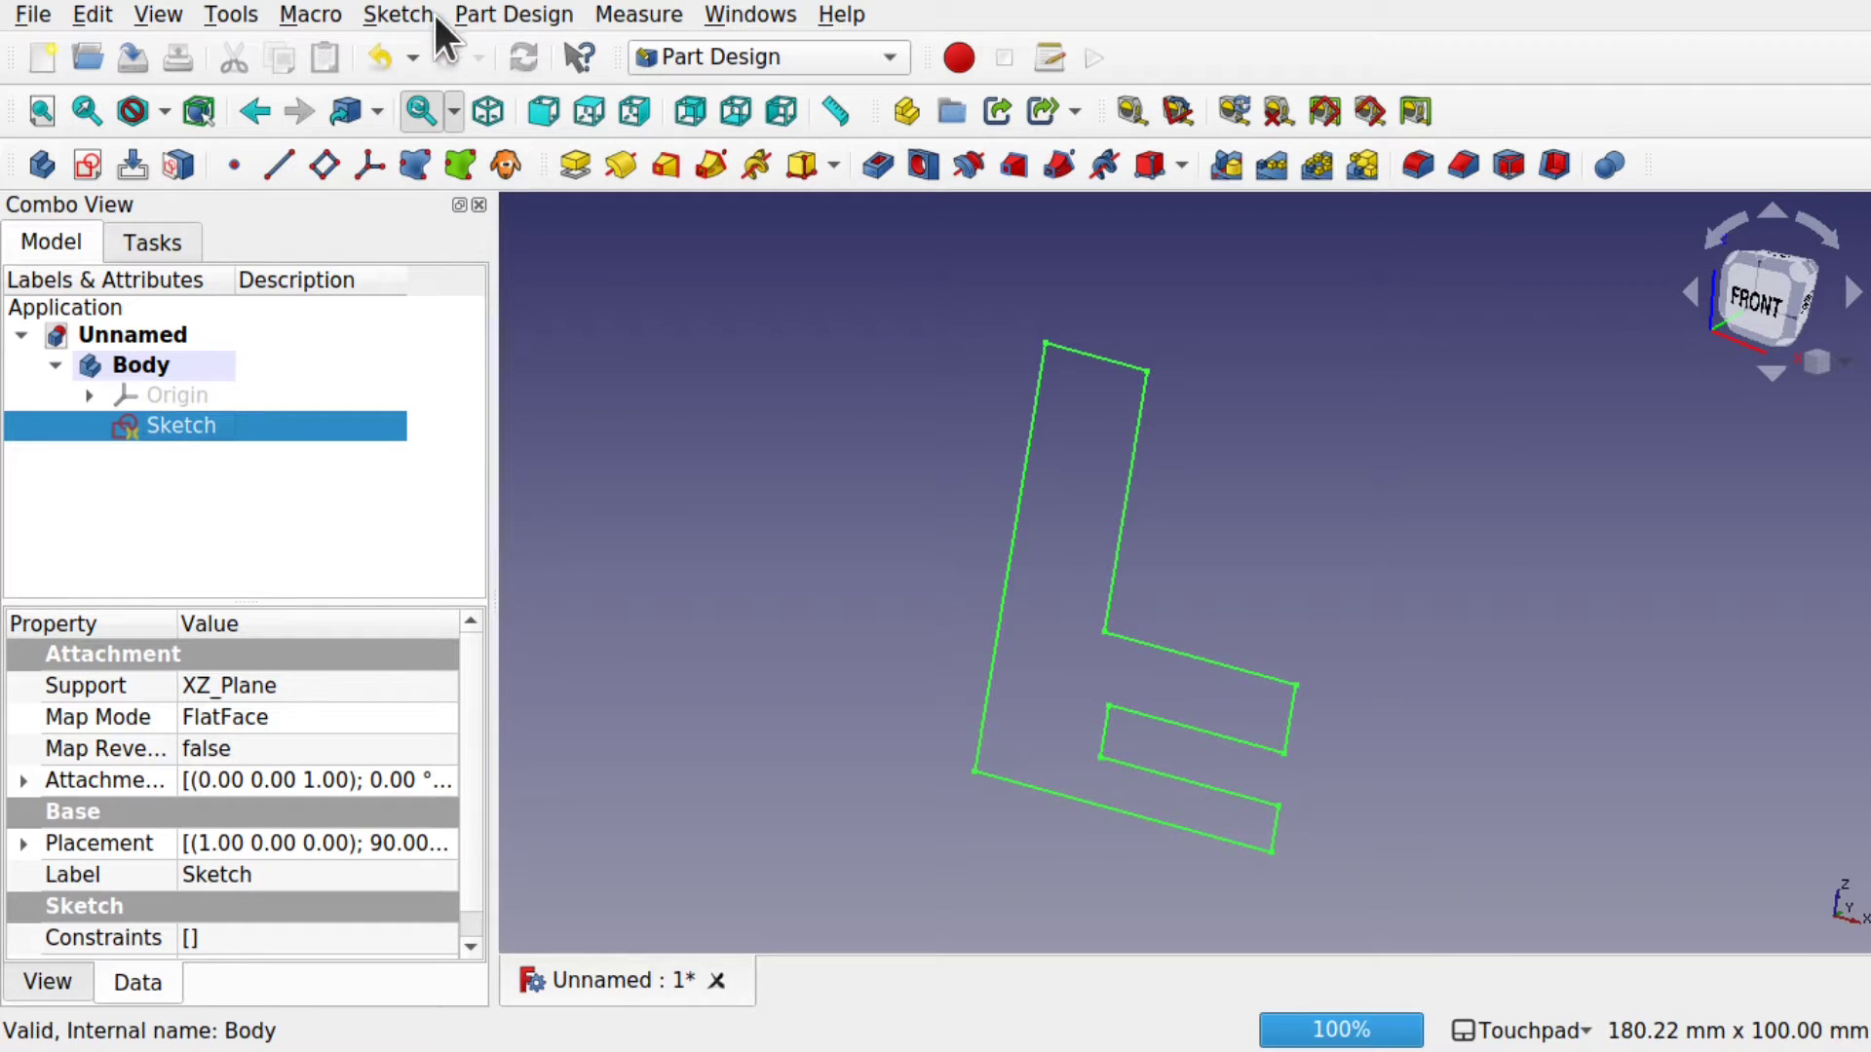
left_click(492, 16)
mouse_move(684, 283)
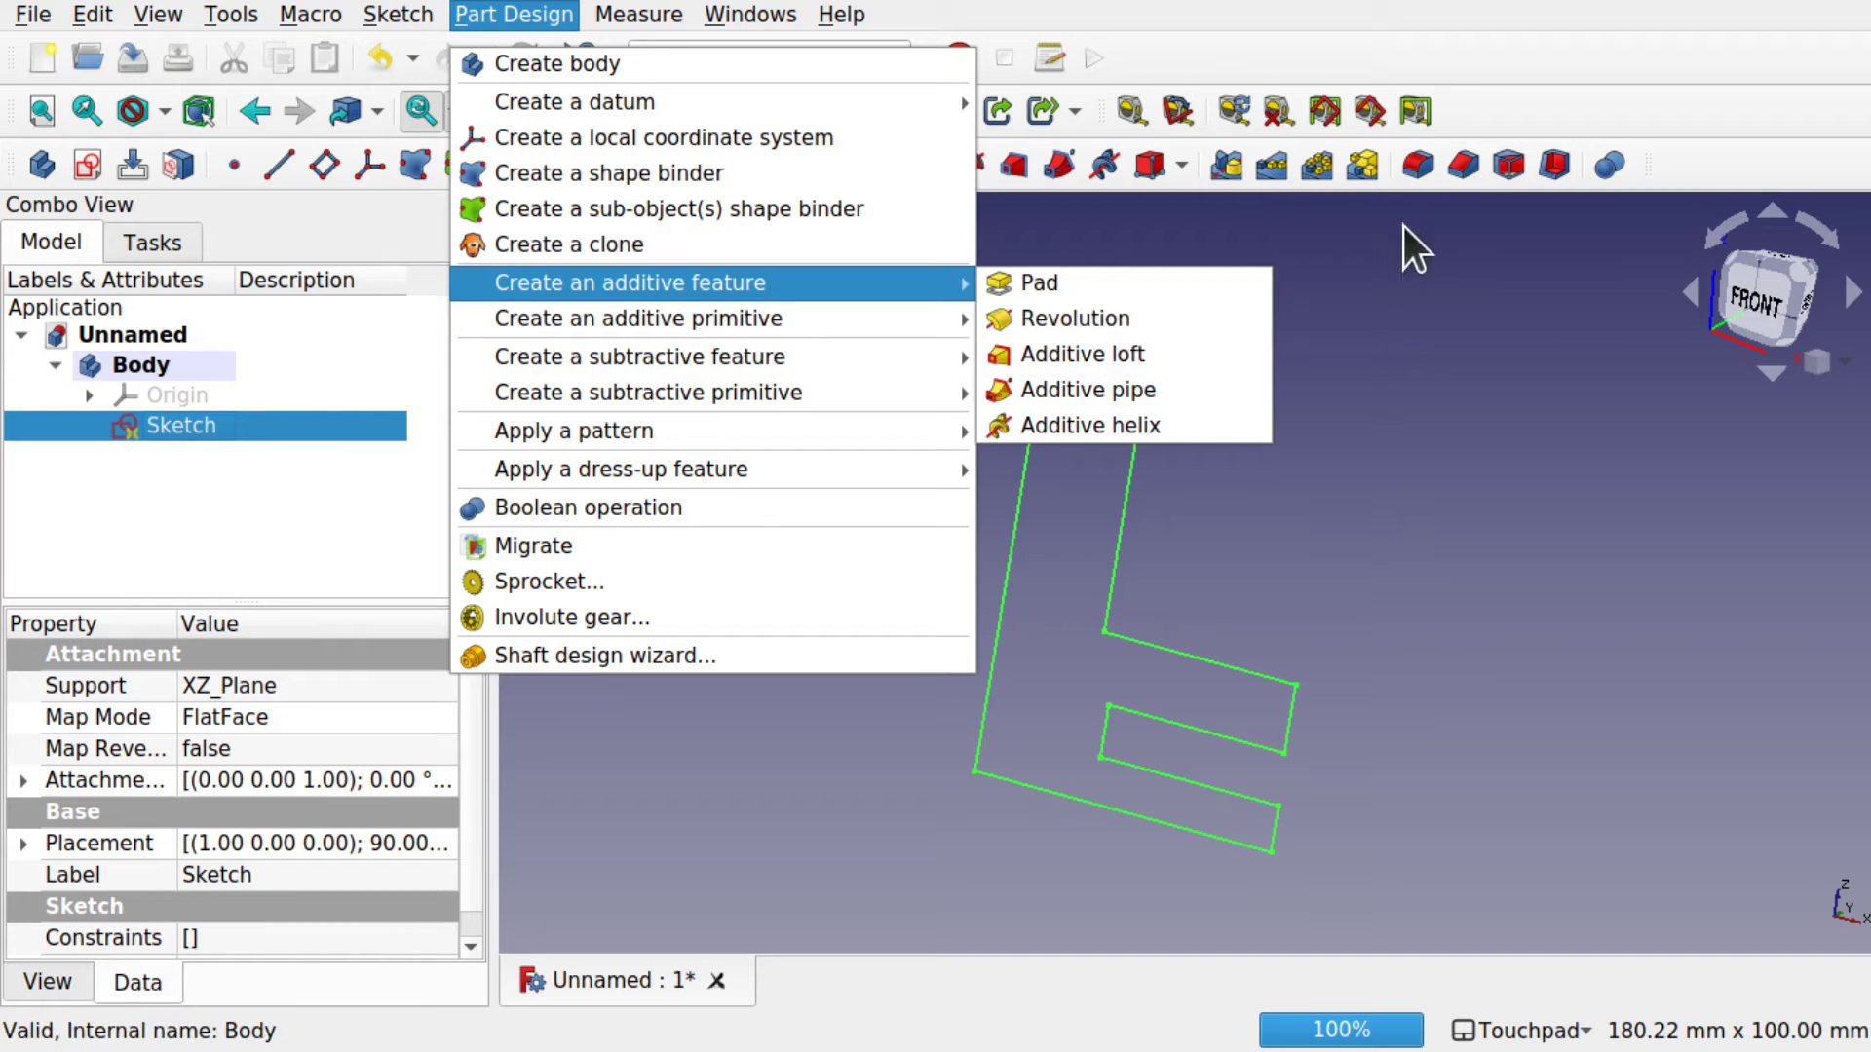
left_click(1417, 253)
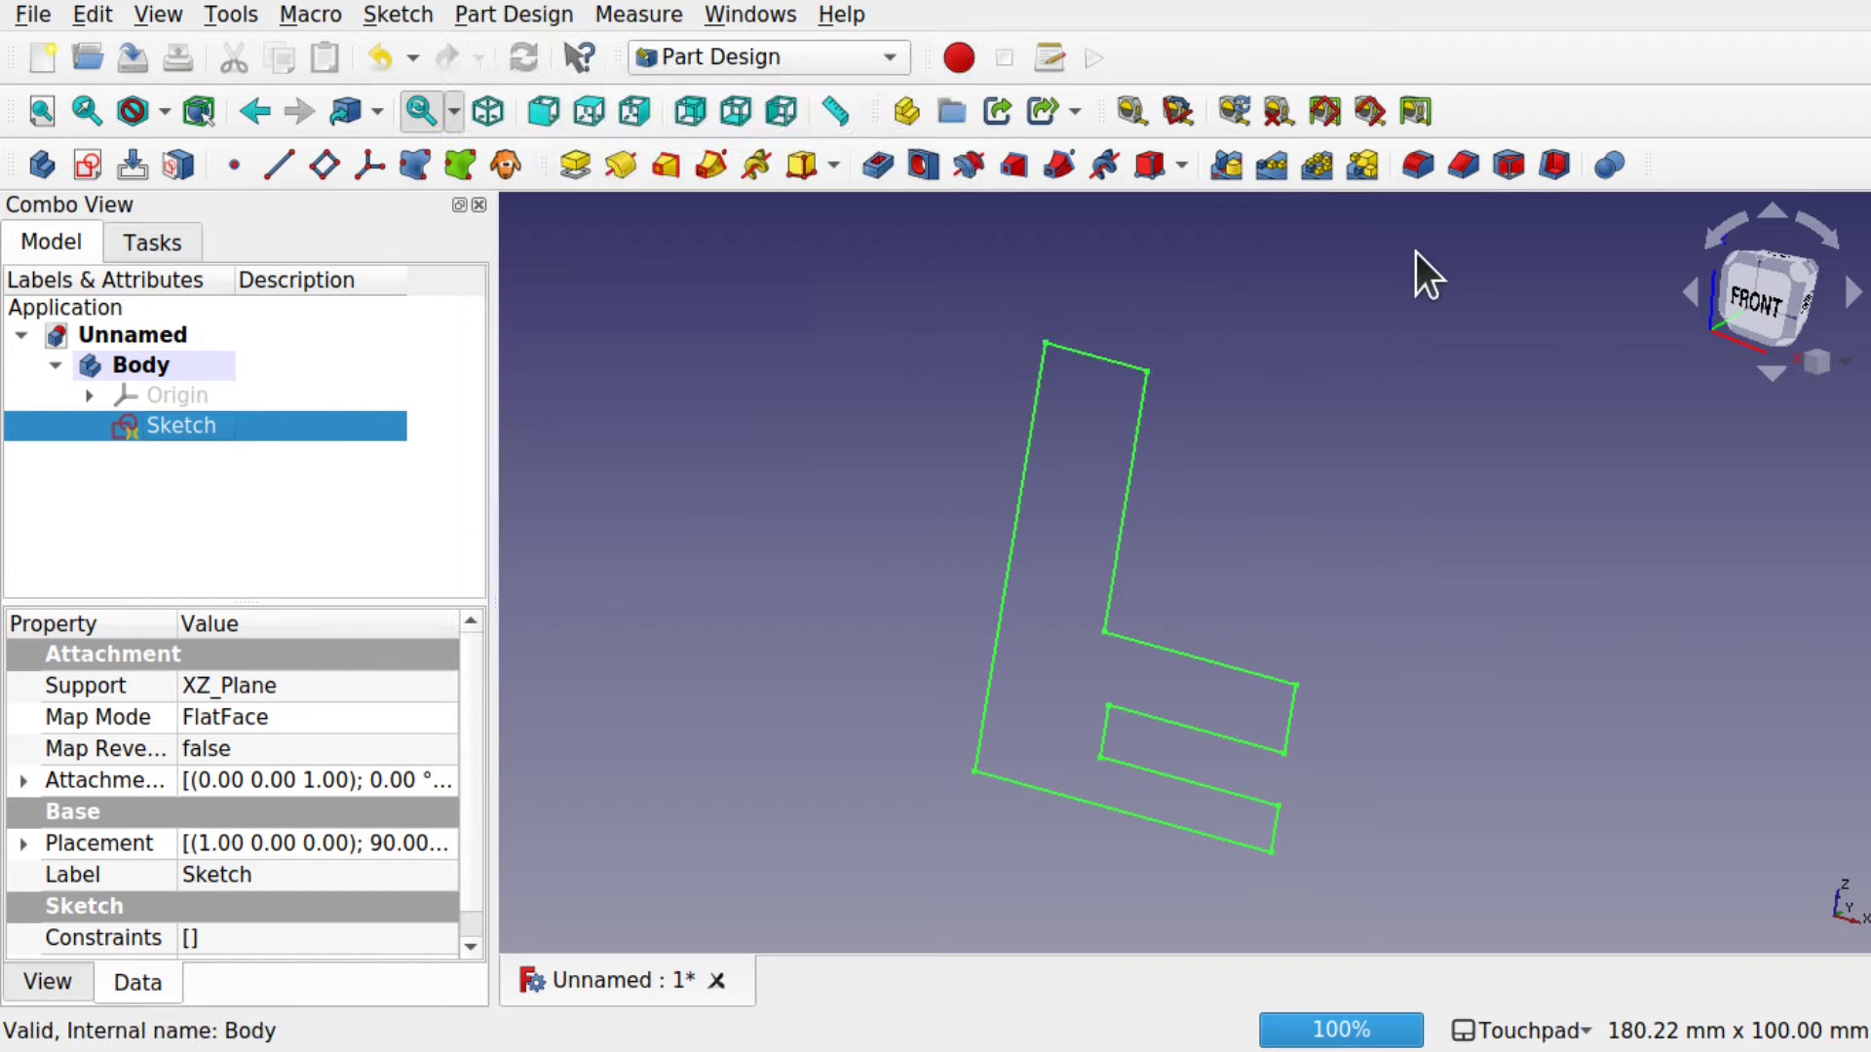
left_click(628, 167)
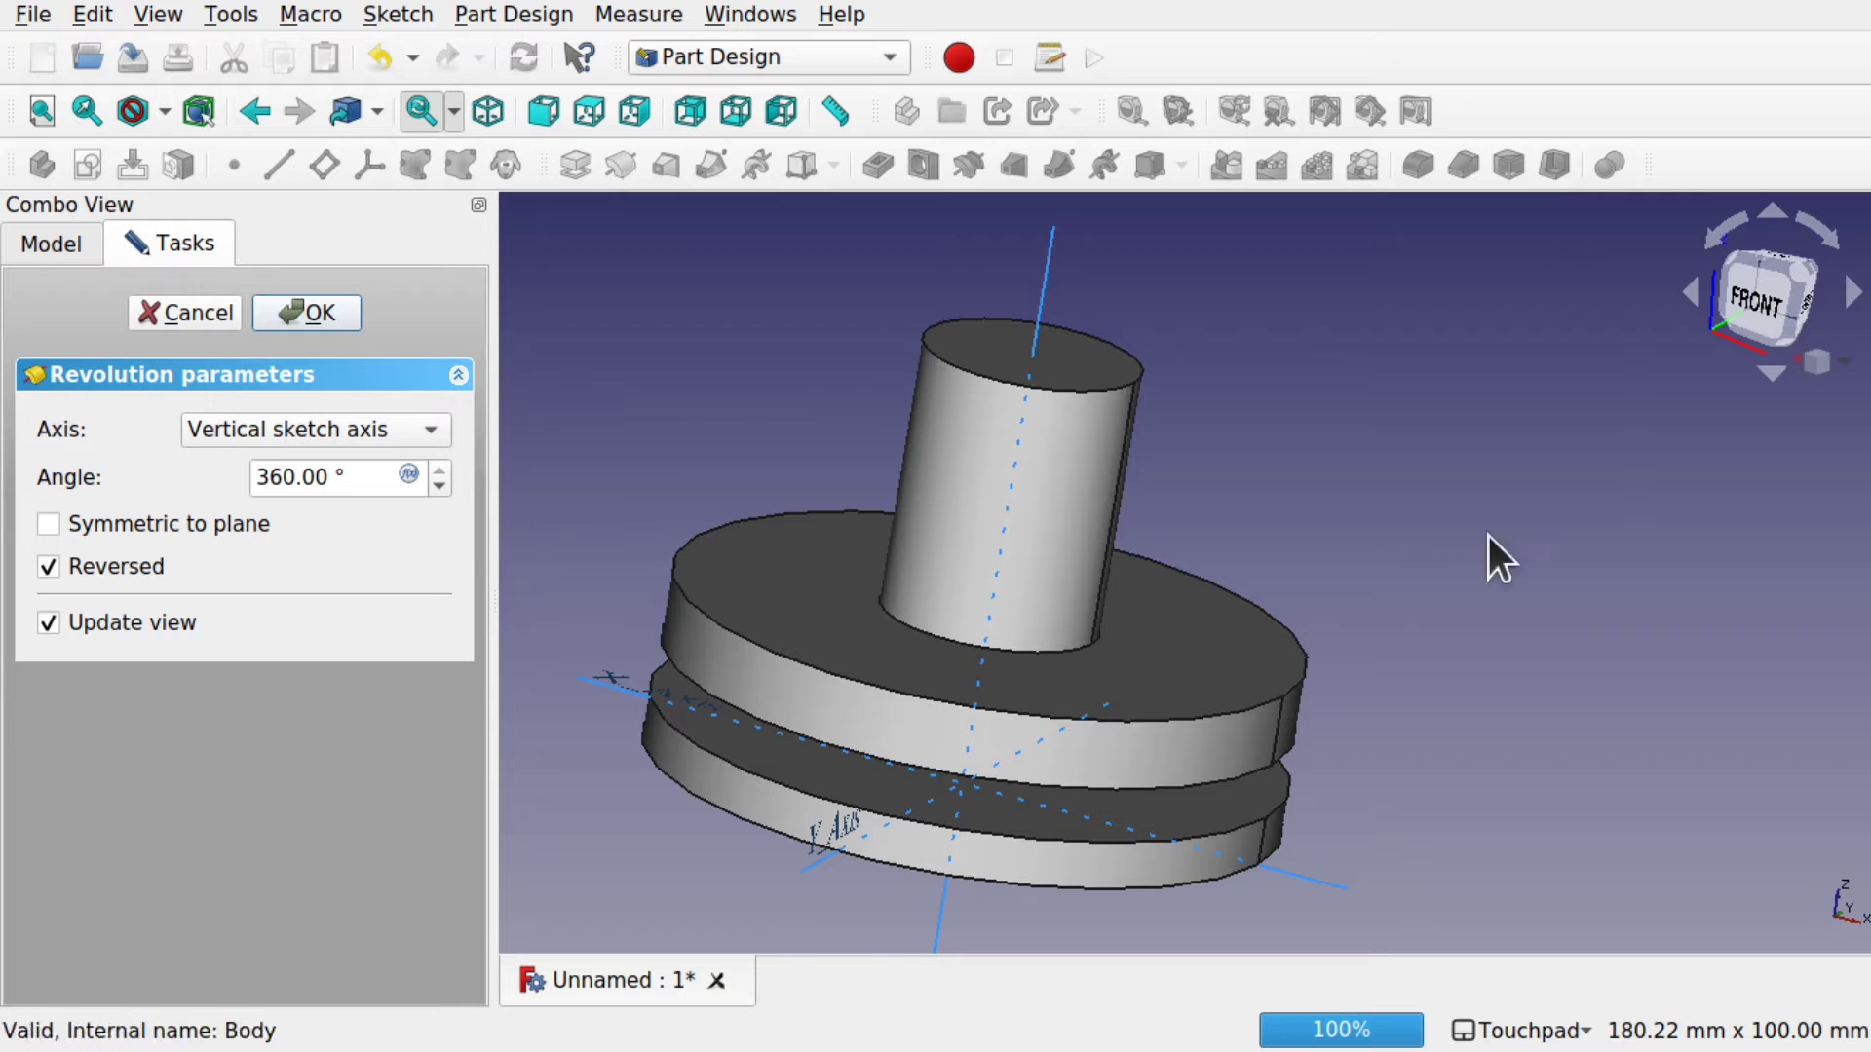
left_click_drag(1286, 626, 1027, 555, "alt")
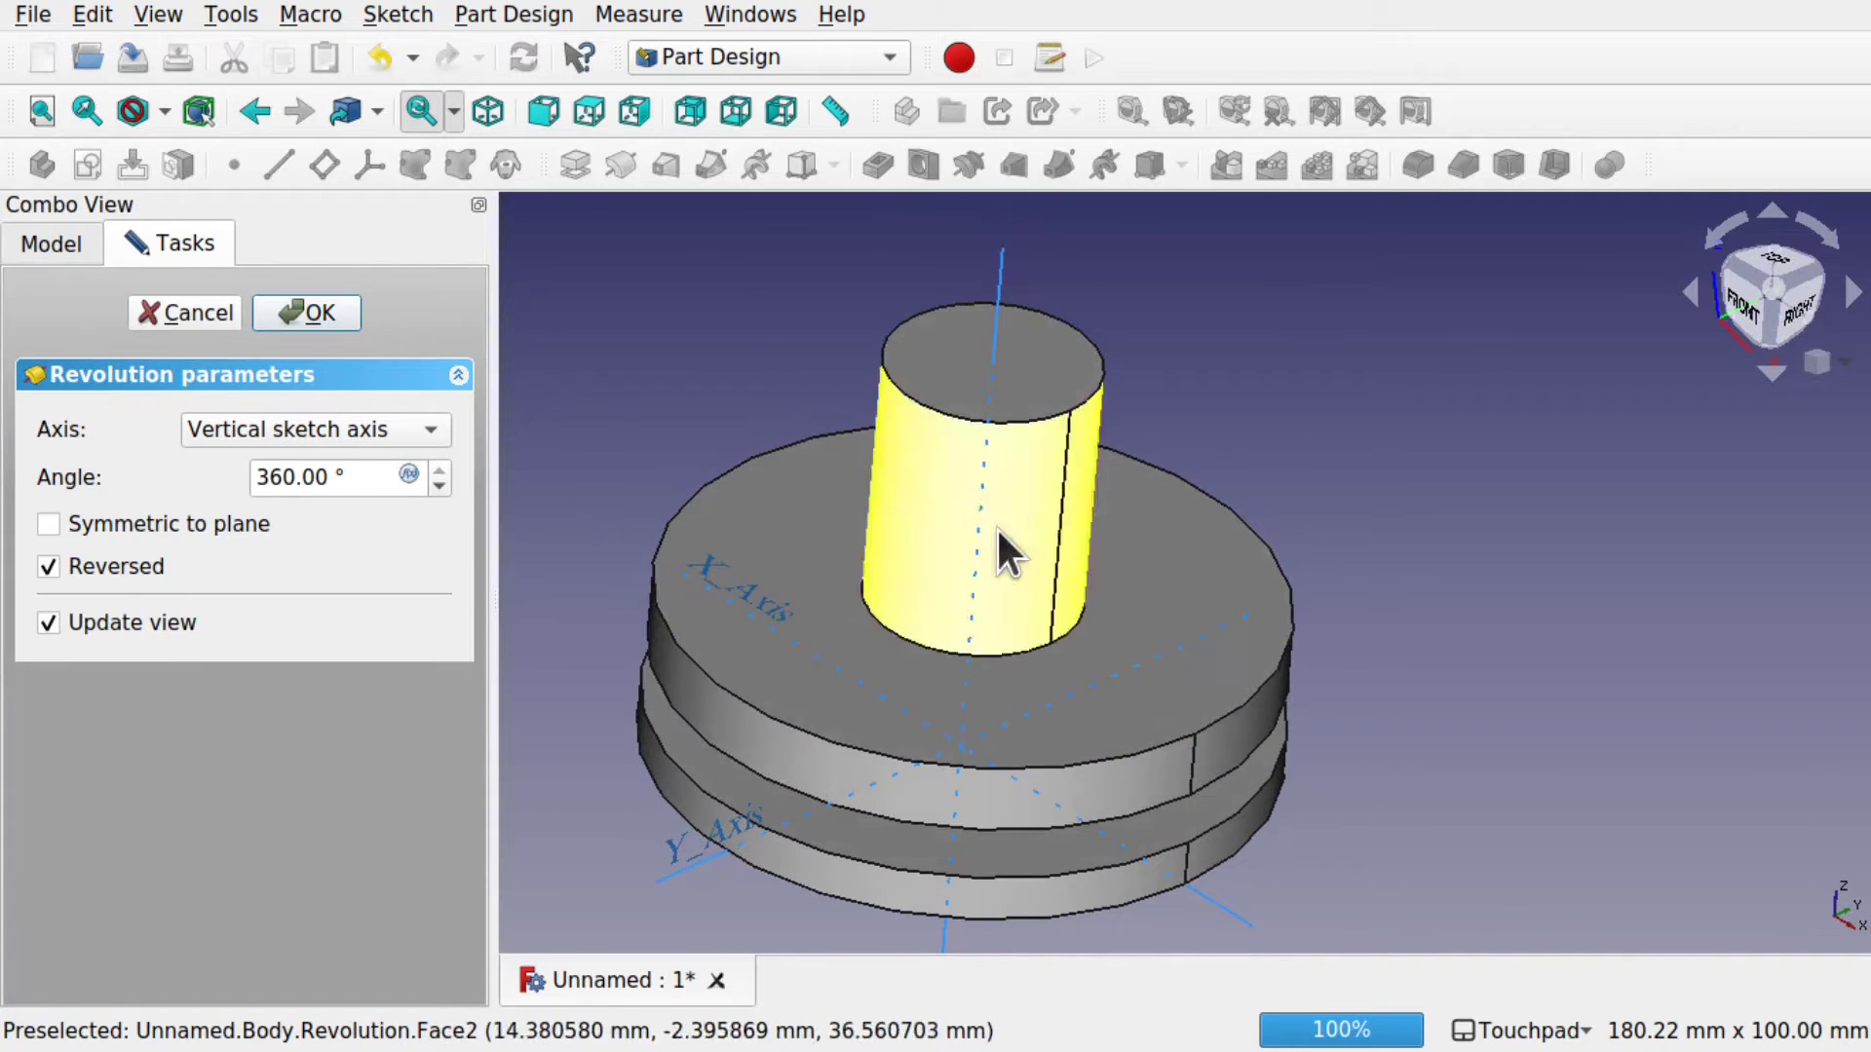
left_click_drag(945, 359, 899, 376, "alt")
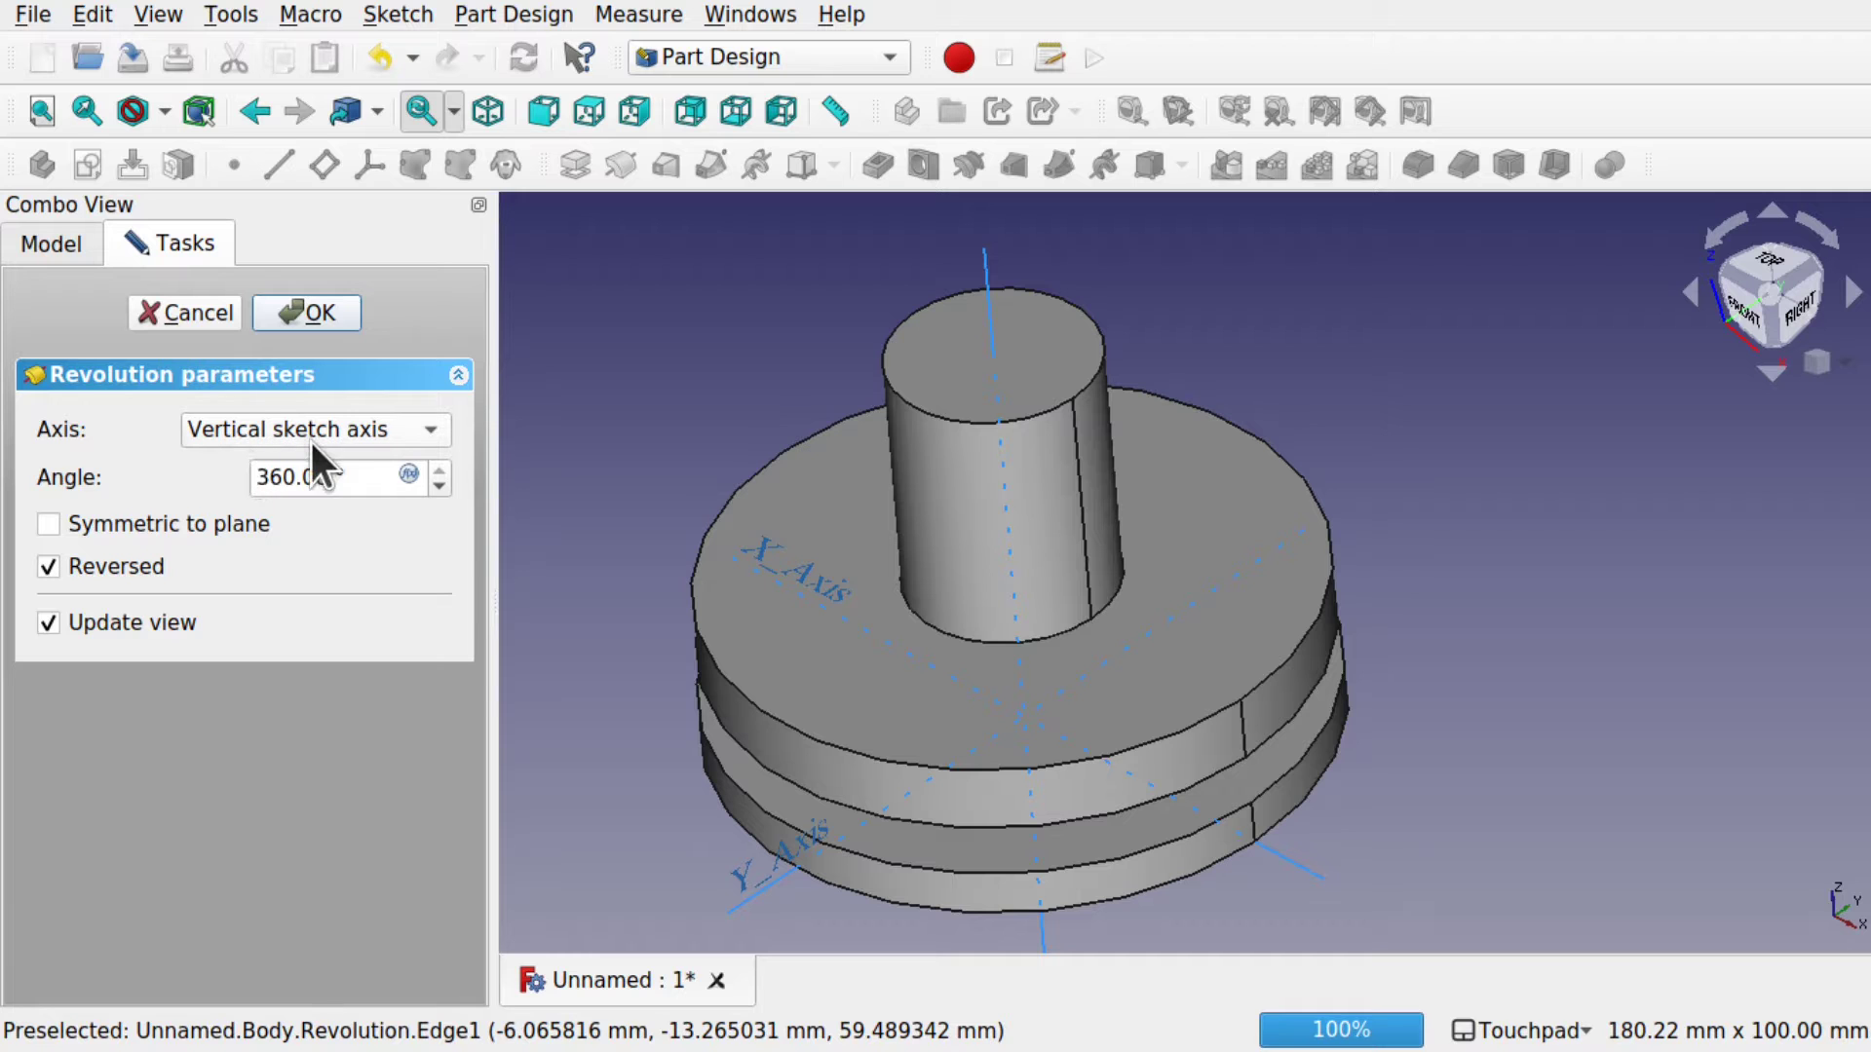
left_click(308, 304)
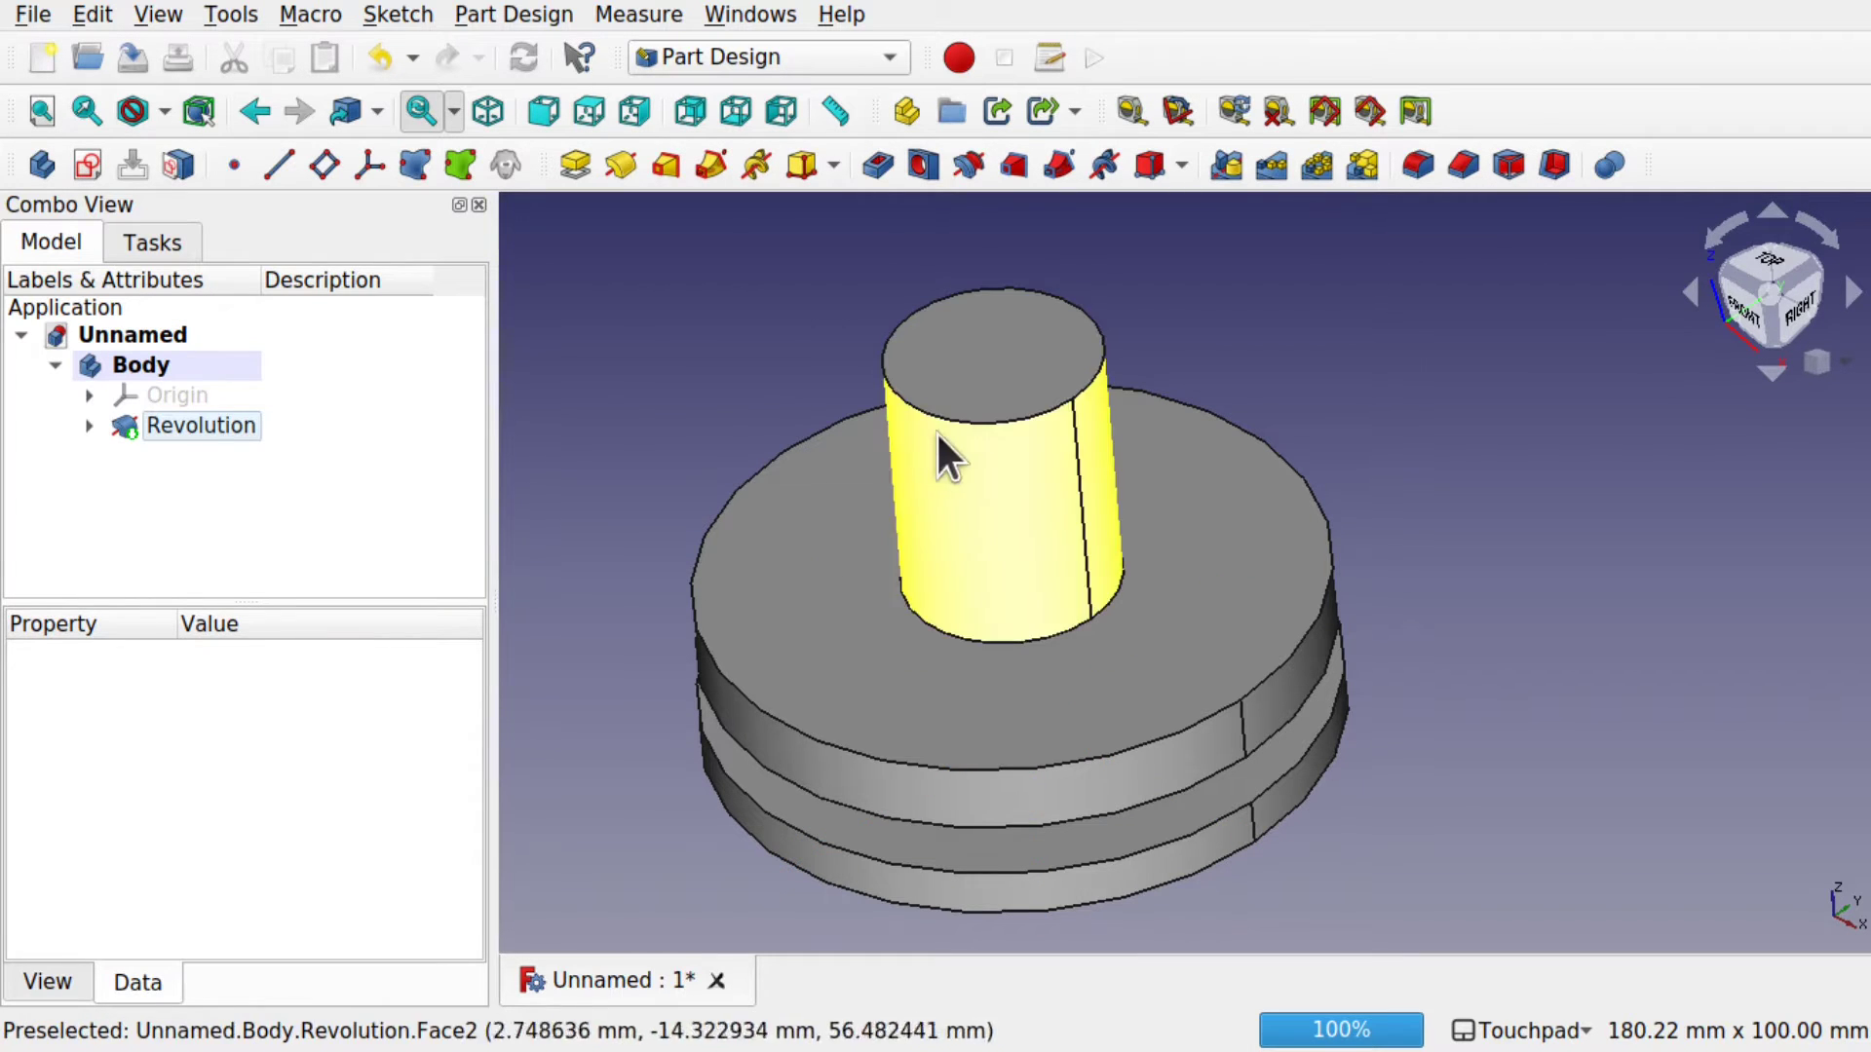
- Turn on the axis cross in the 3D view of the revolved part
left_click(181, 16)
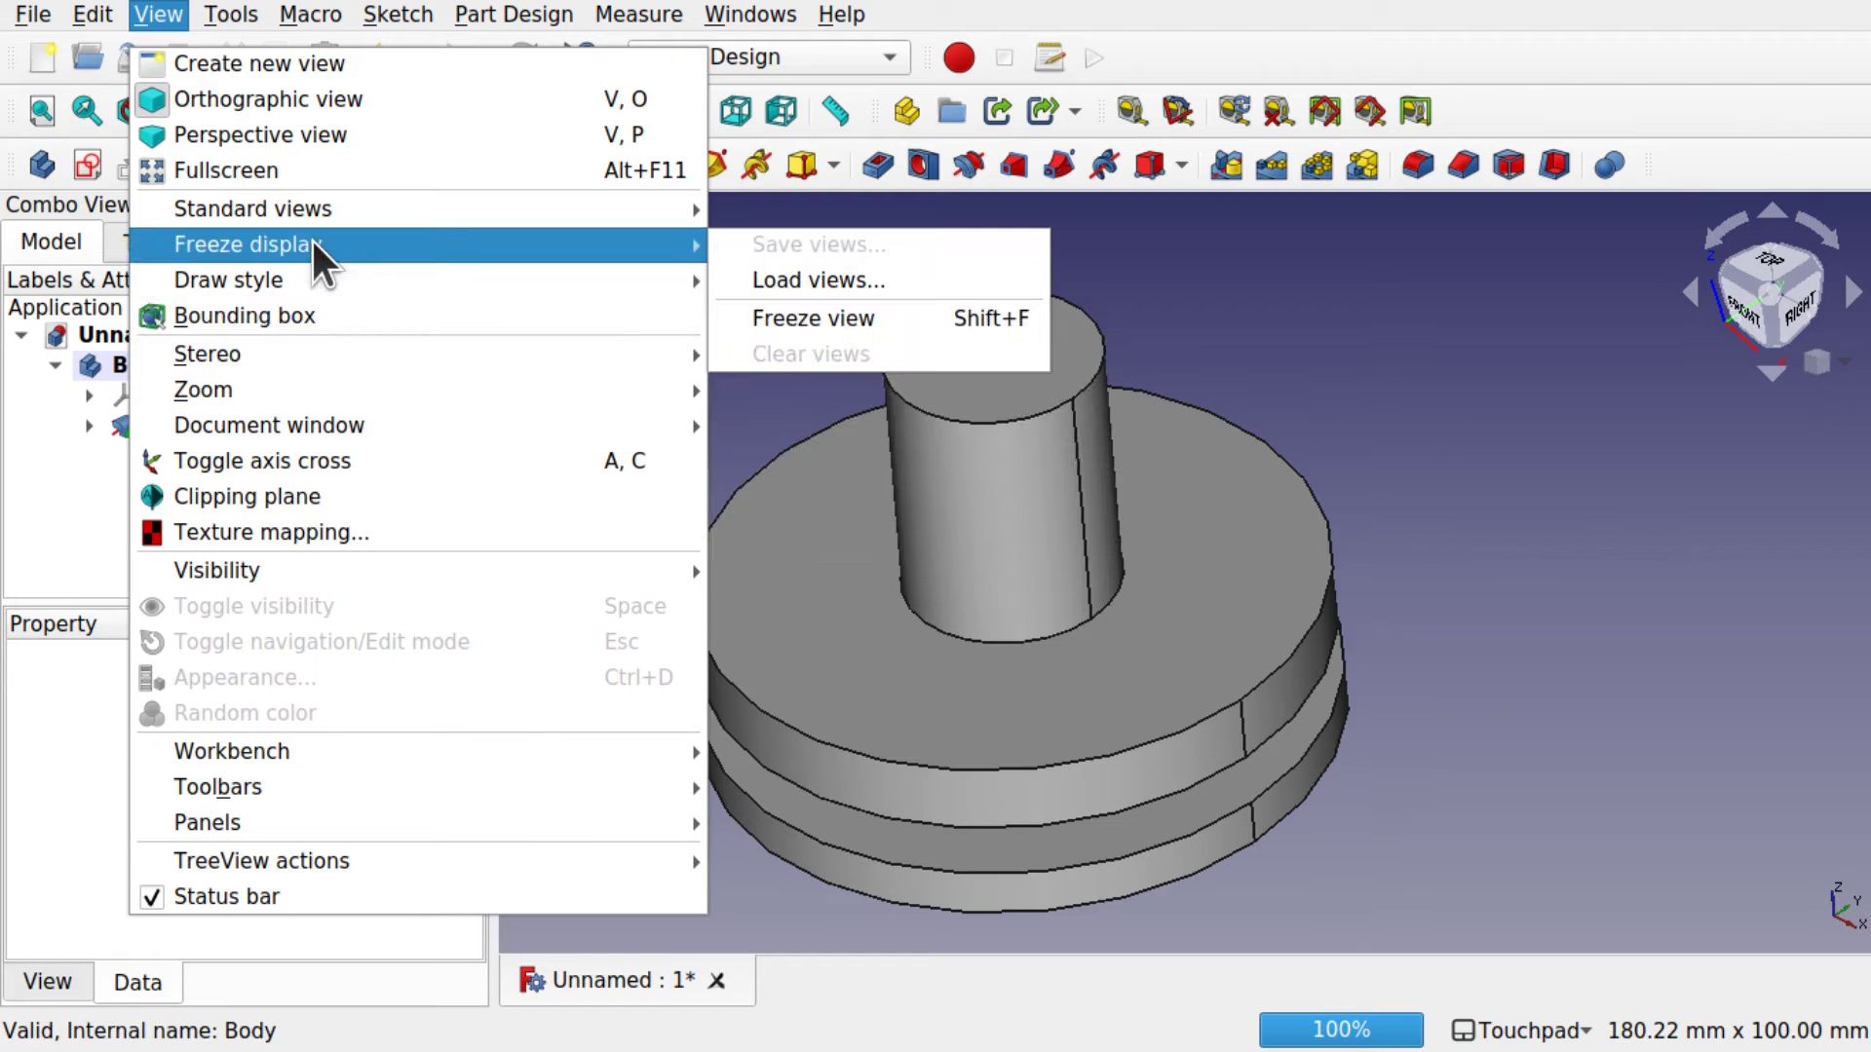
left_click(341, 458)
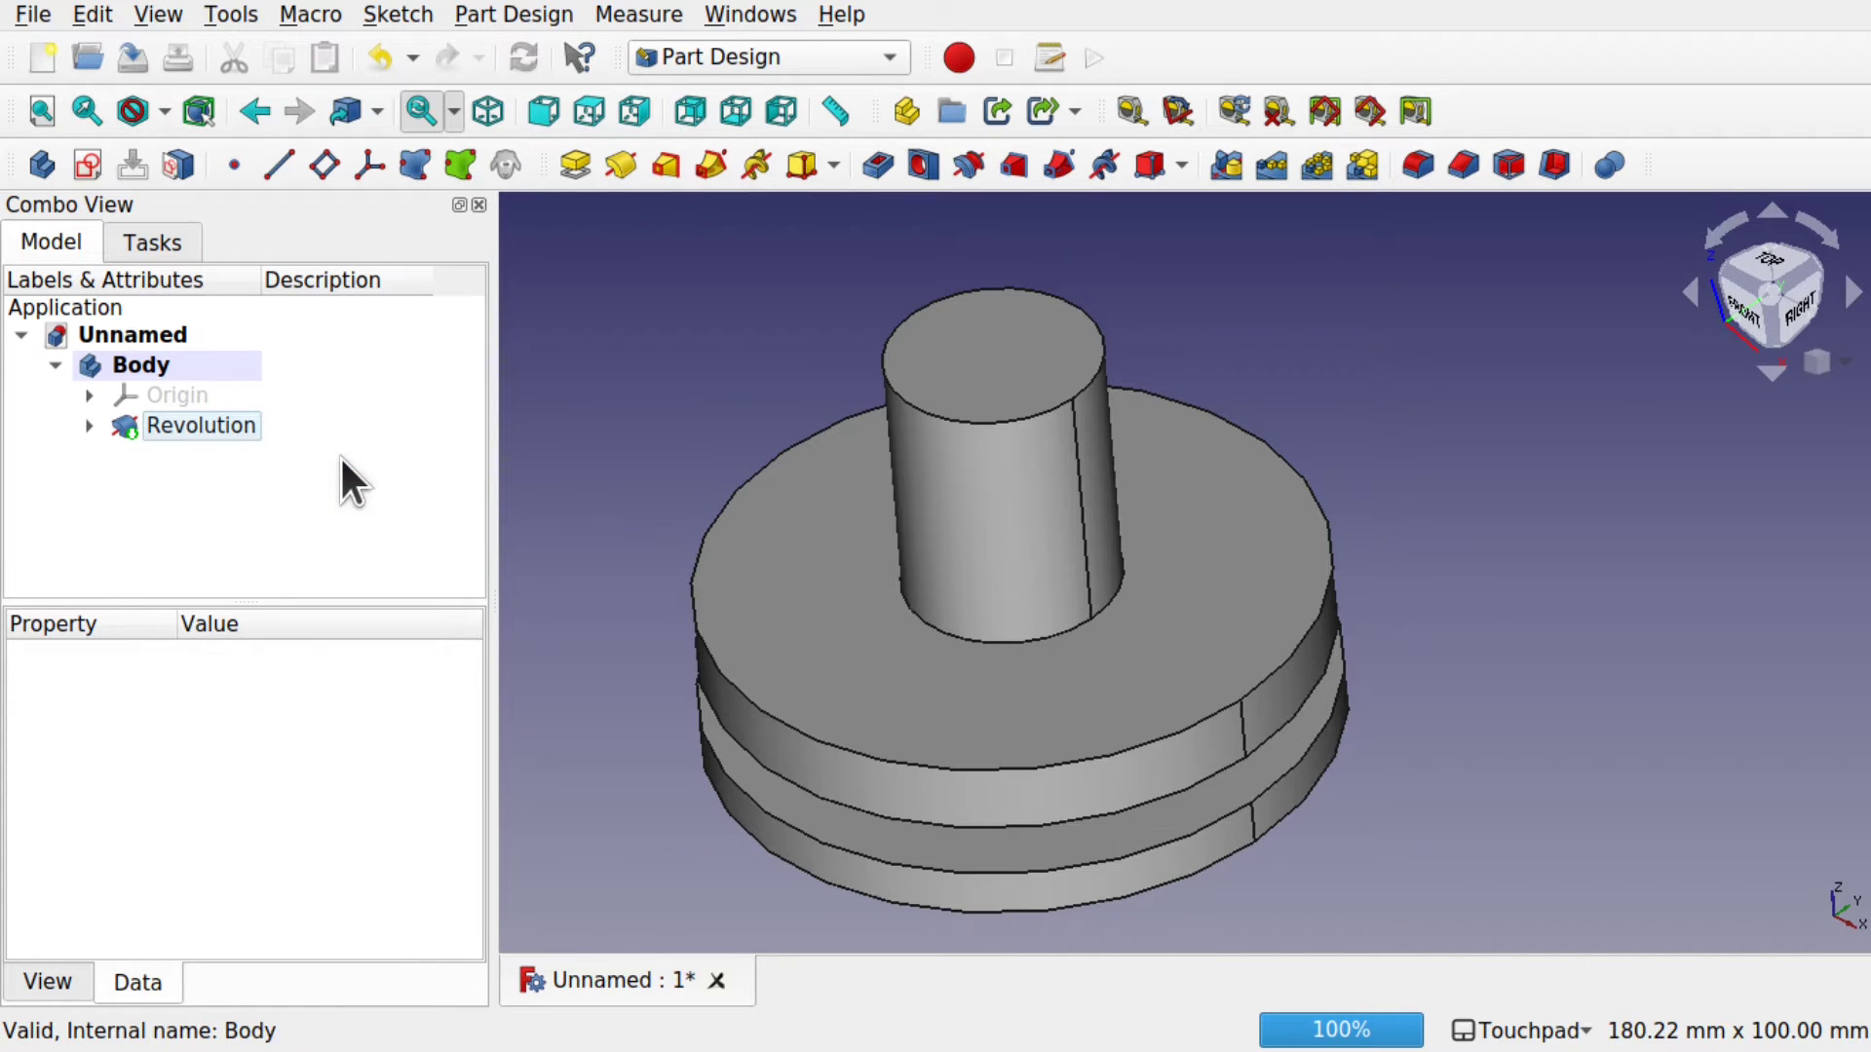
left_click_drag(665, 401, 1094, 308, "alt")
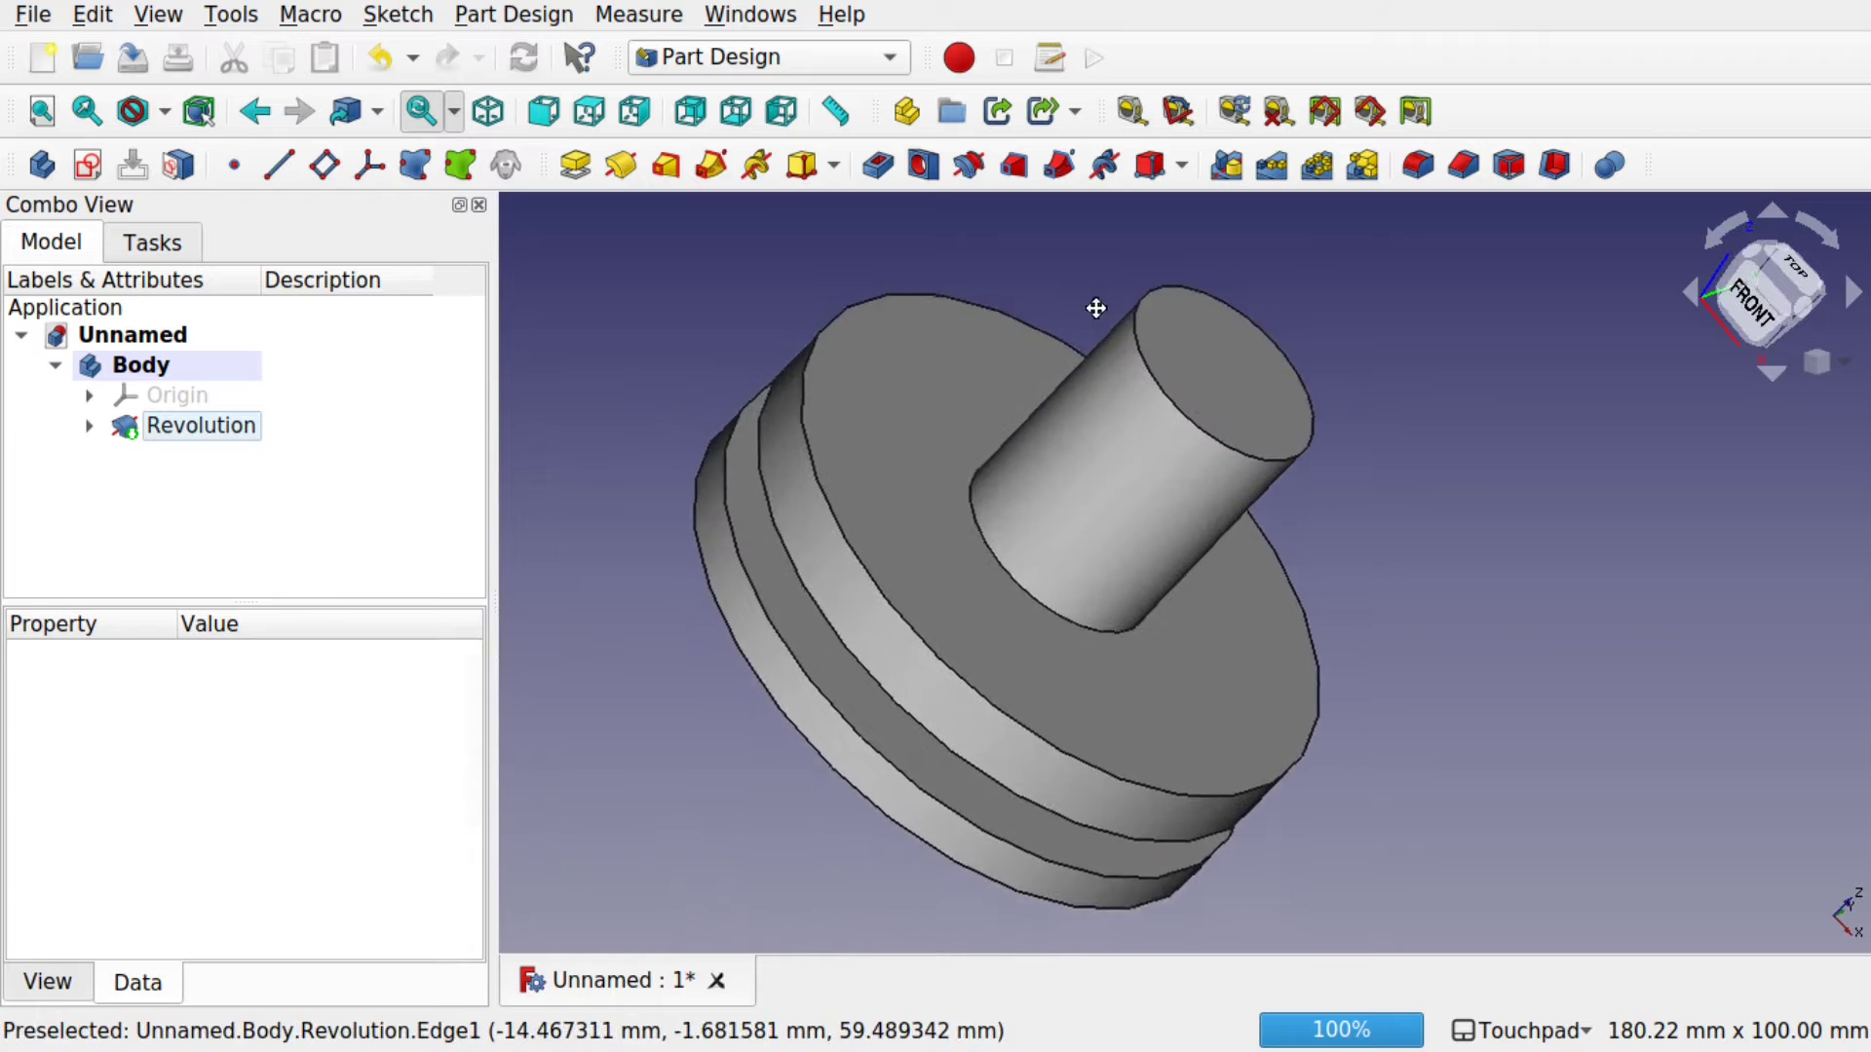
left_click(824, 563)
scroll(825, 563, "down", 10)
scroll(825, 563, "up", 10)
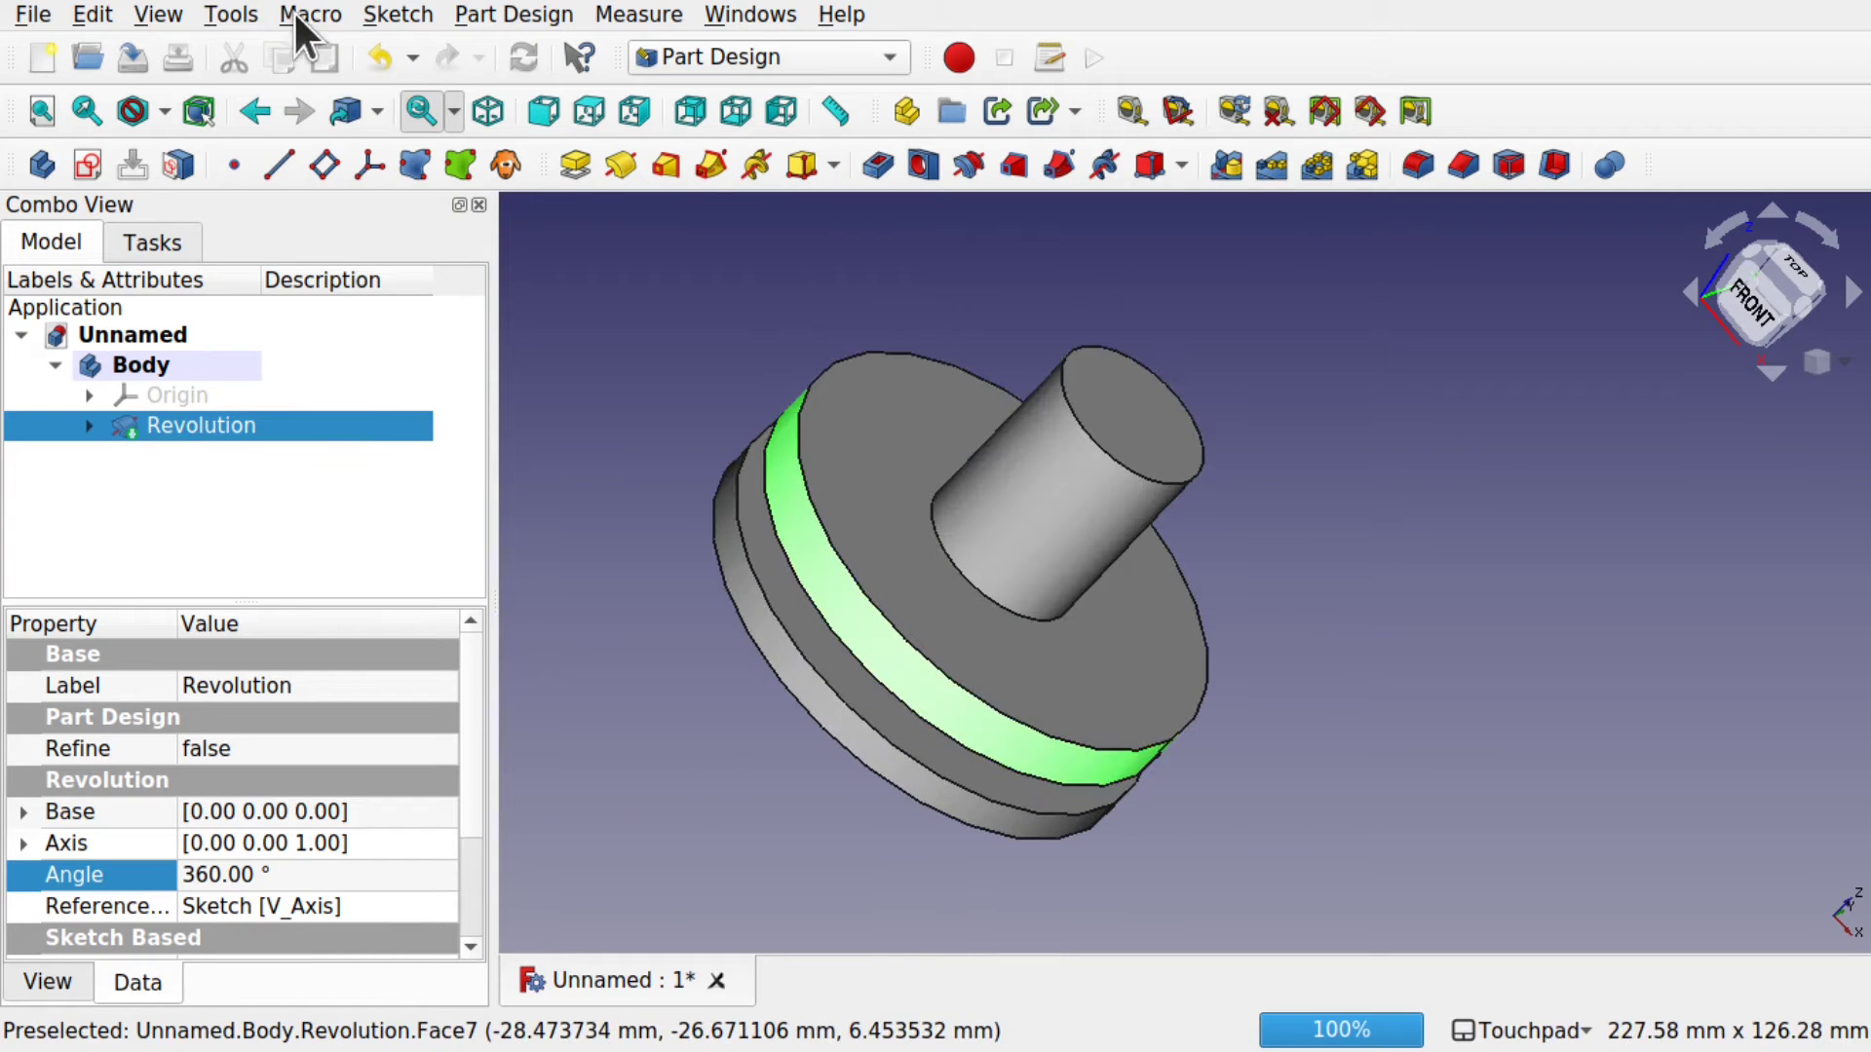
left_click(172, 16)
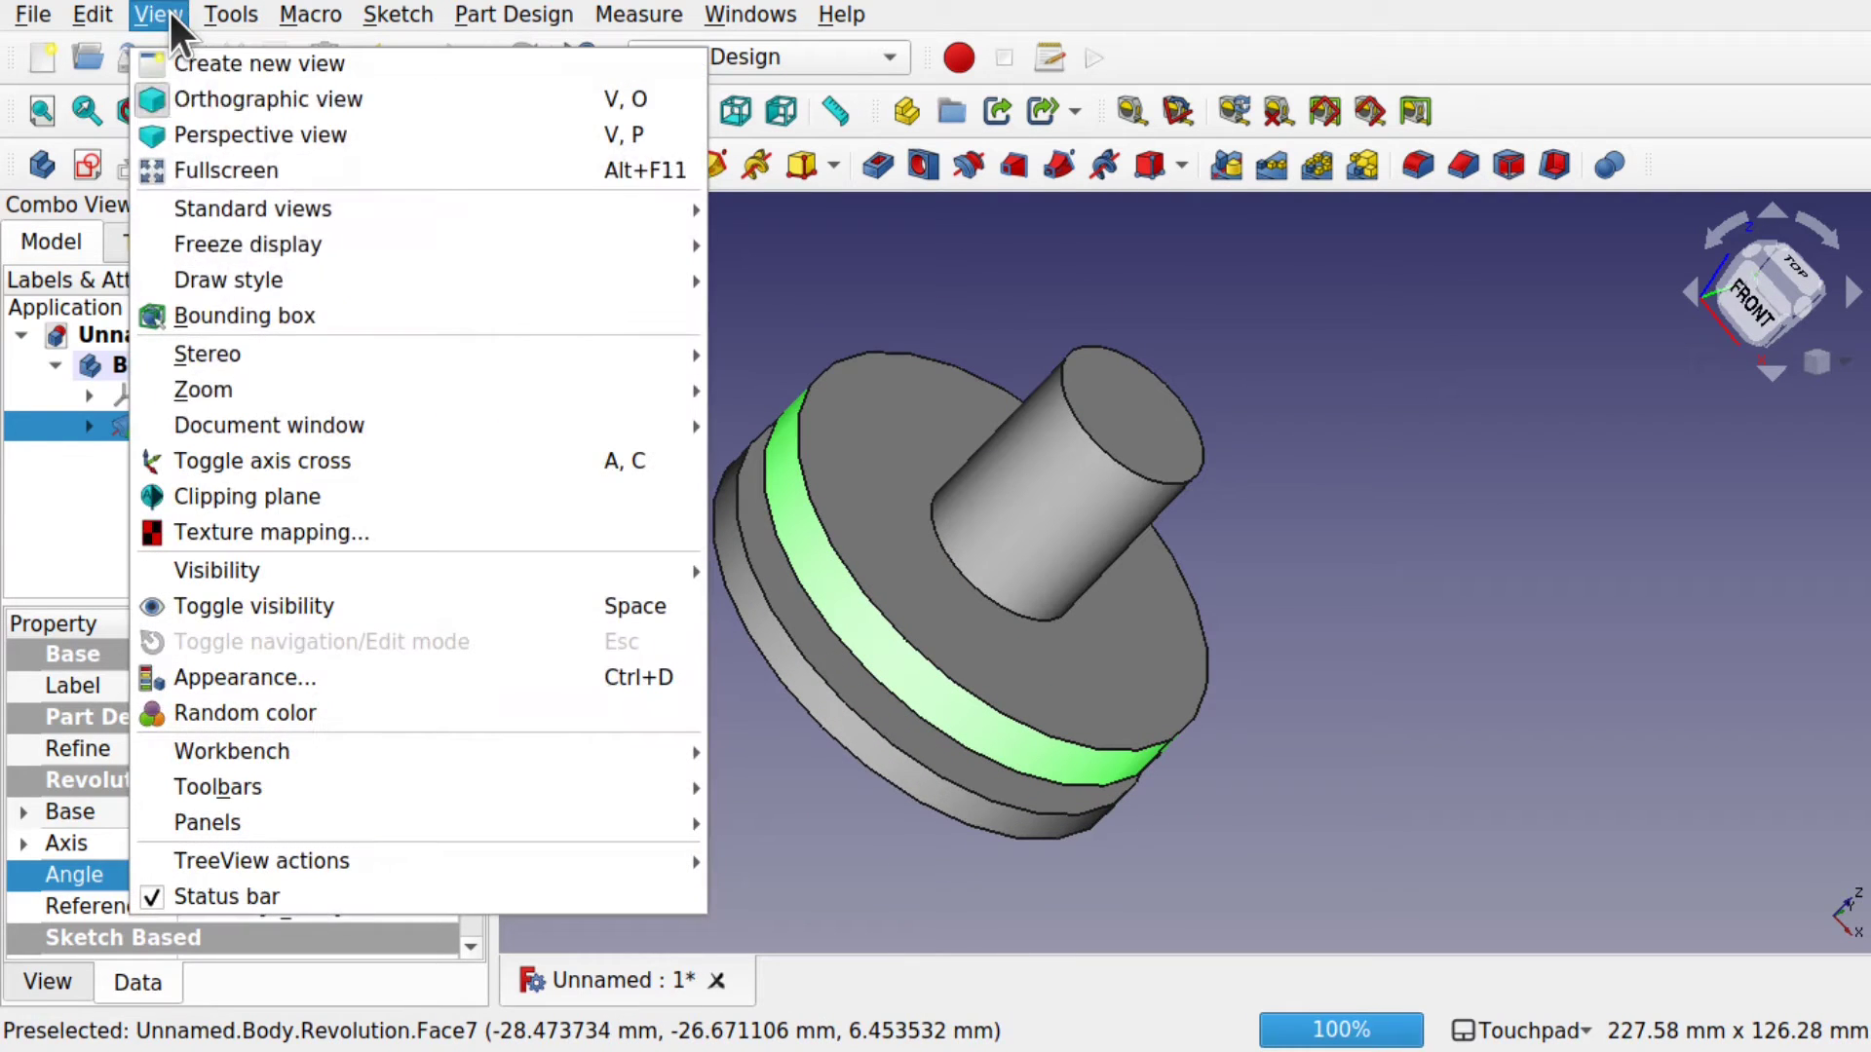
left_click(253, 454)
left_click_drag(903, 552, 877, 543, "alt")
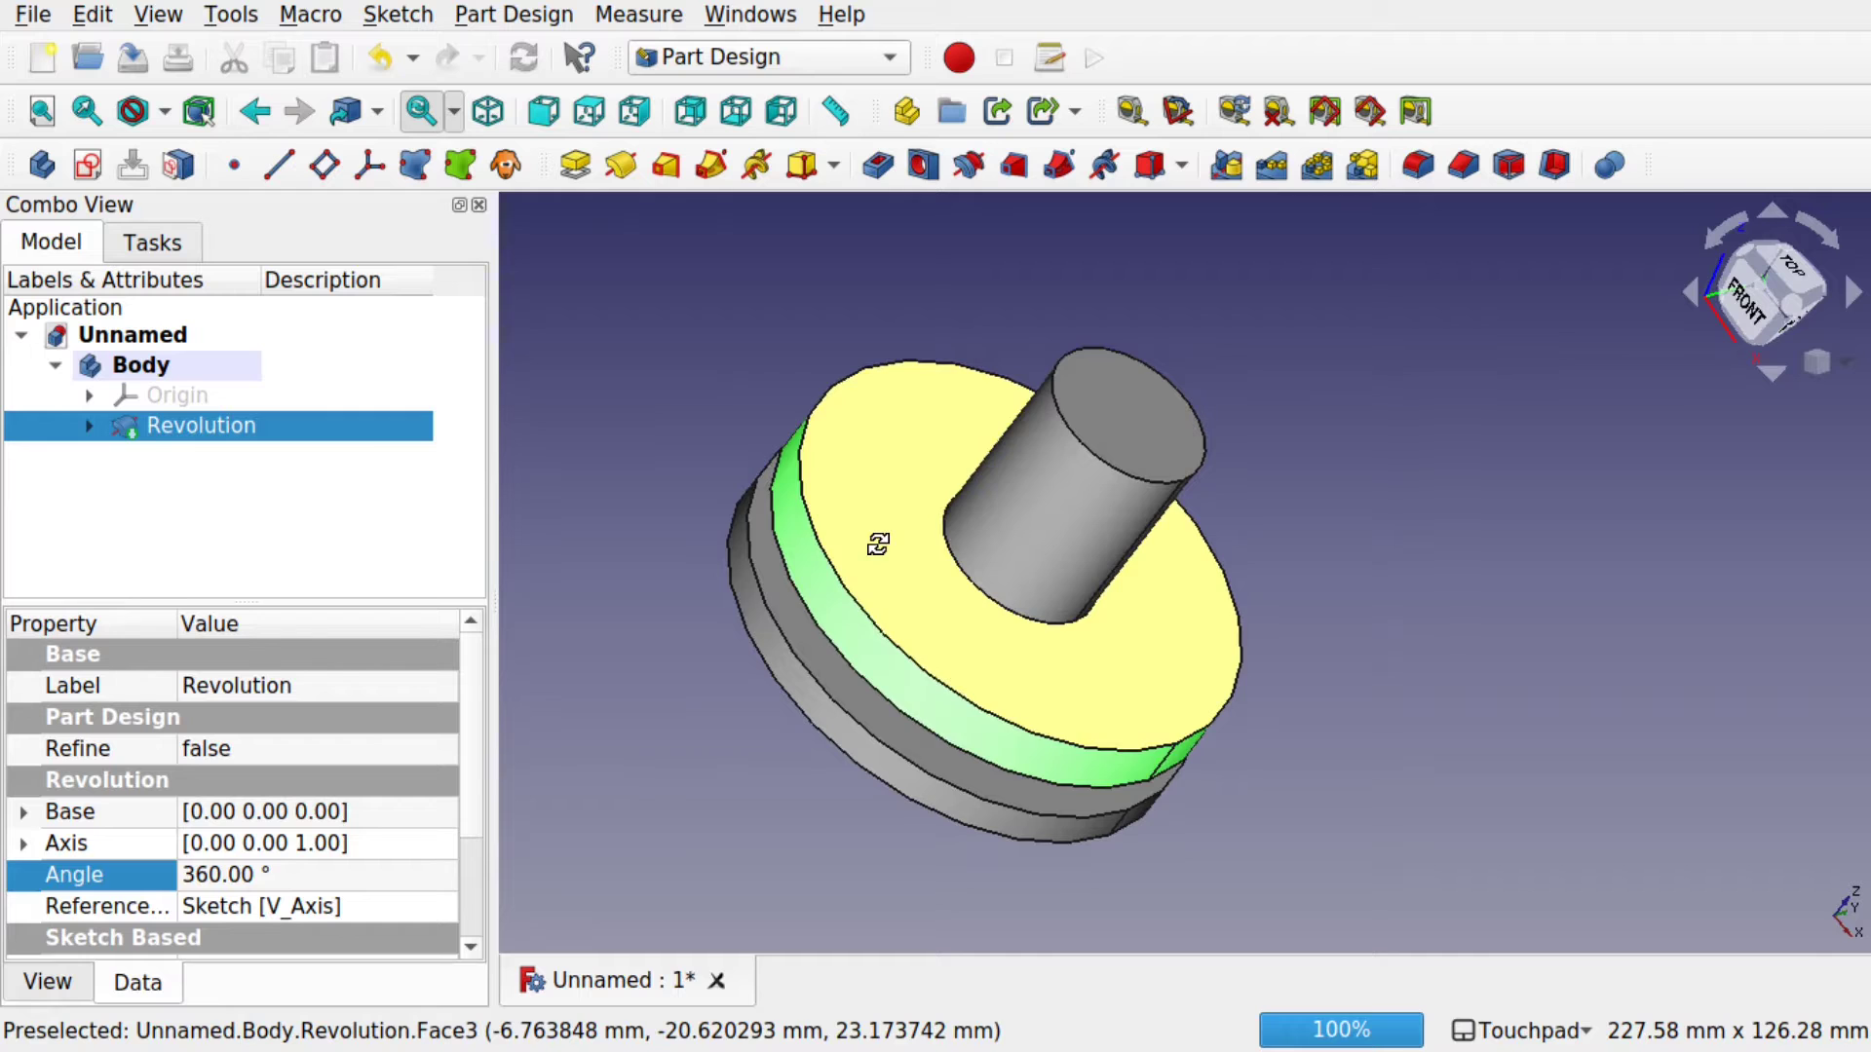
- Hide the revolved solid to check the axis cross inside it, and show the solid again
left_click(982, 629)
key("space")
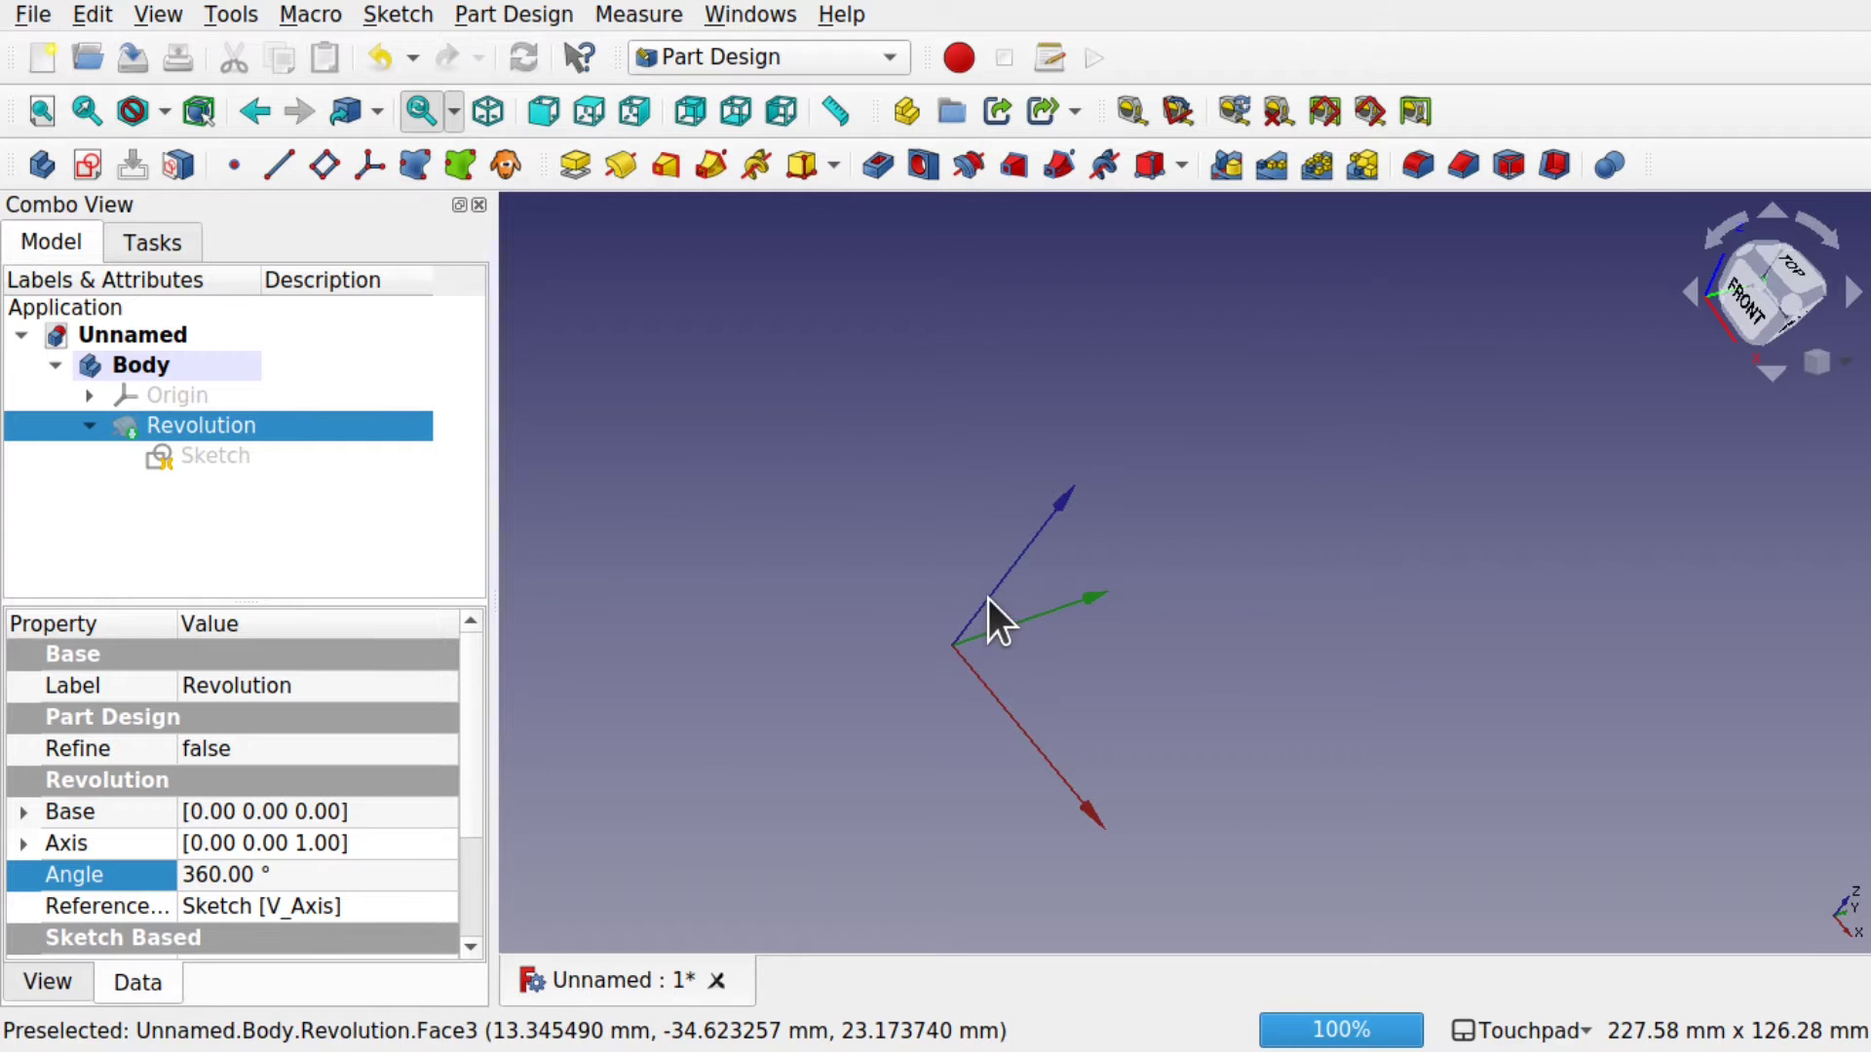
key("space")
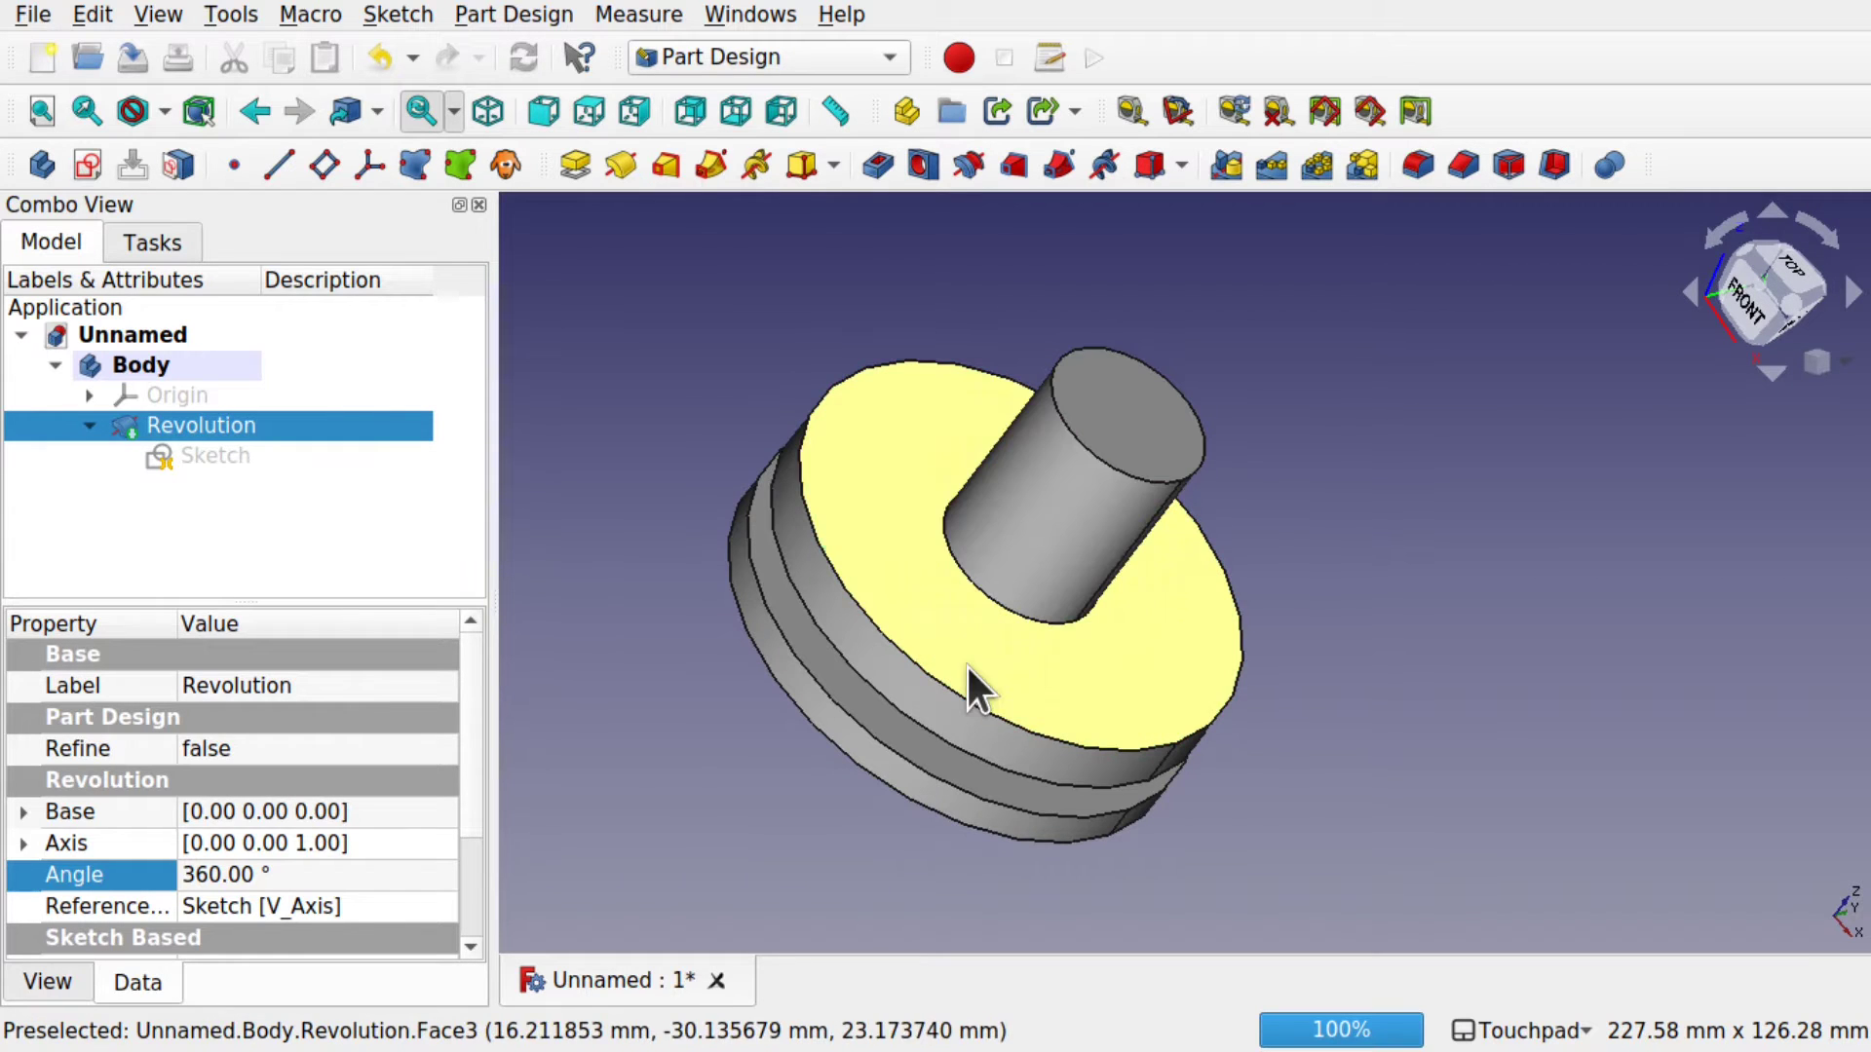
- Edit the revolution's sketch, delete the constraint tying the profile's upper inner corner to the vertical axis, and pull that corner off the axis
left_click(210, 455)
double_click(208, 454)
mouse_move(1048, 682)
left_mouse_down("alt")
mouse_move(1166, 727)
mouse_move(1203, 802)
mouse_move(1150, 789)
mouse_move(1160, 576)
mouse_move(996, 672)
left_mouse_up("alt")
mouse_move(1130, 750)
left_mouse_down("alt")
mouse_move(931, 652)
mouse_move(923, 689)
mouse_move(856, 676)
mouse_move(933, 652)
left_mouse_up("alt")
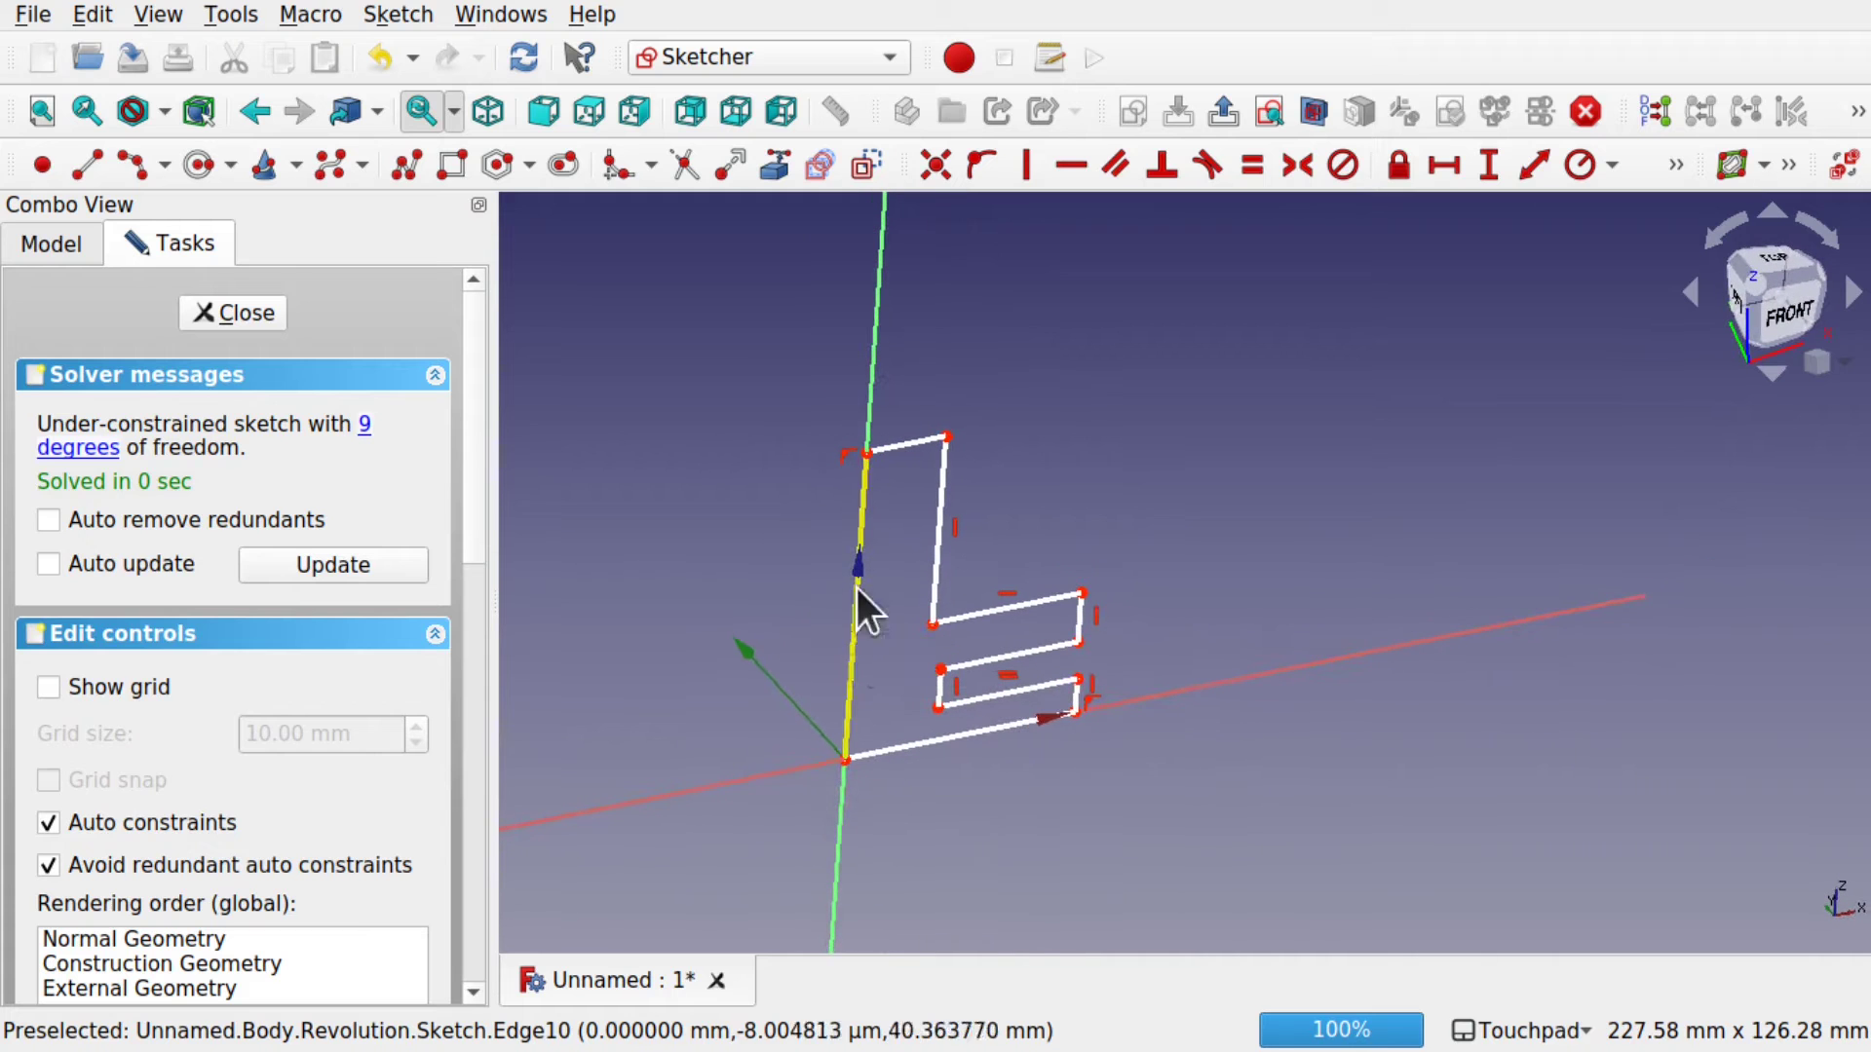
mouse_move(1010, 780)
left_mouse_down("alt")
mouse_move(1032, 655)
mouse_move(1010, 682)
left_mouse_up("alt")
scroll(833, 627, "up", 3)
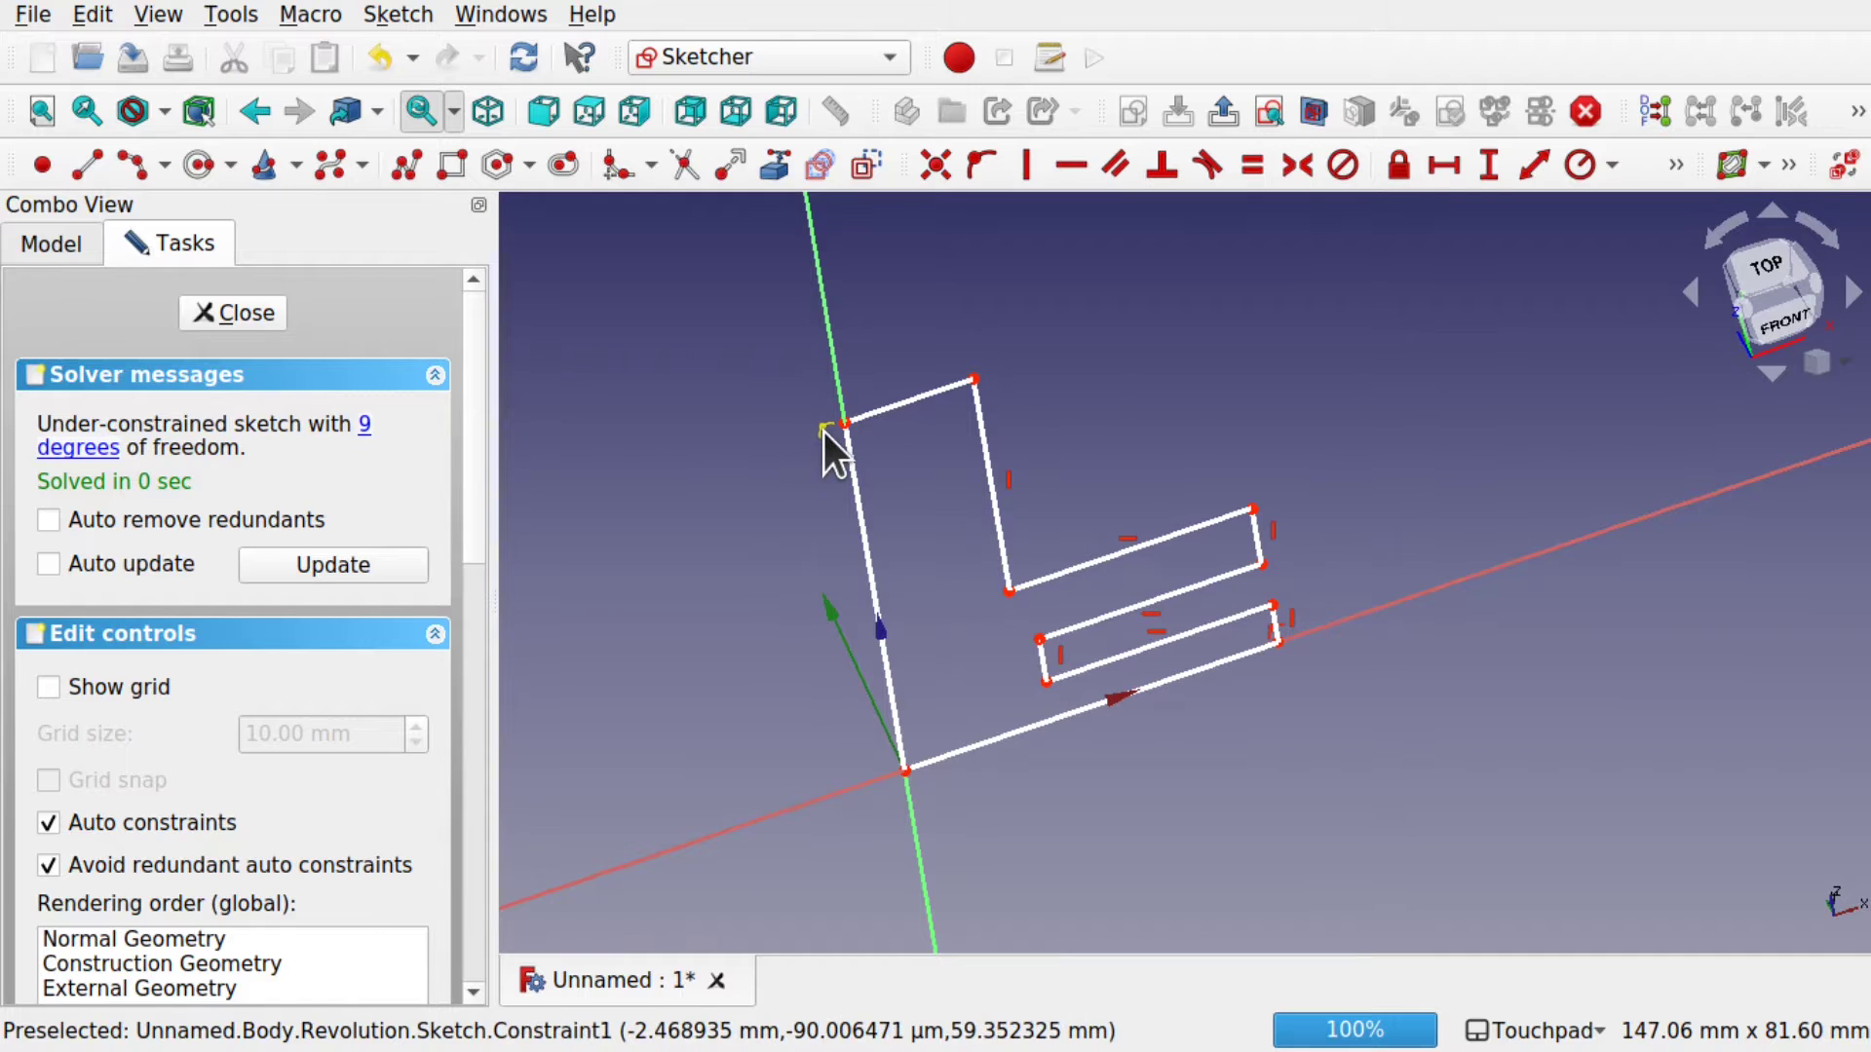
left_click(825, 430)
key("Delete")
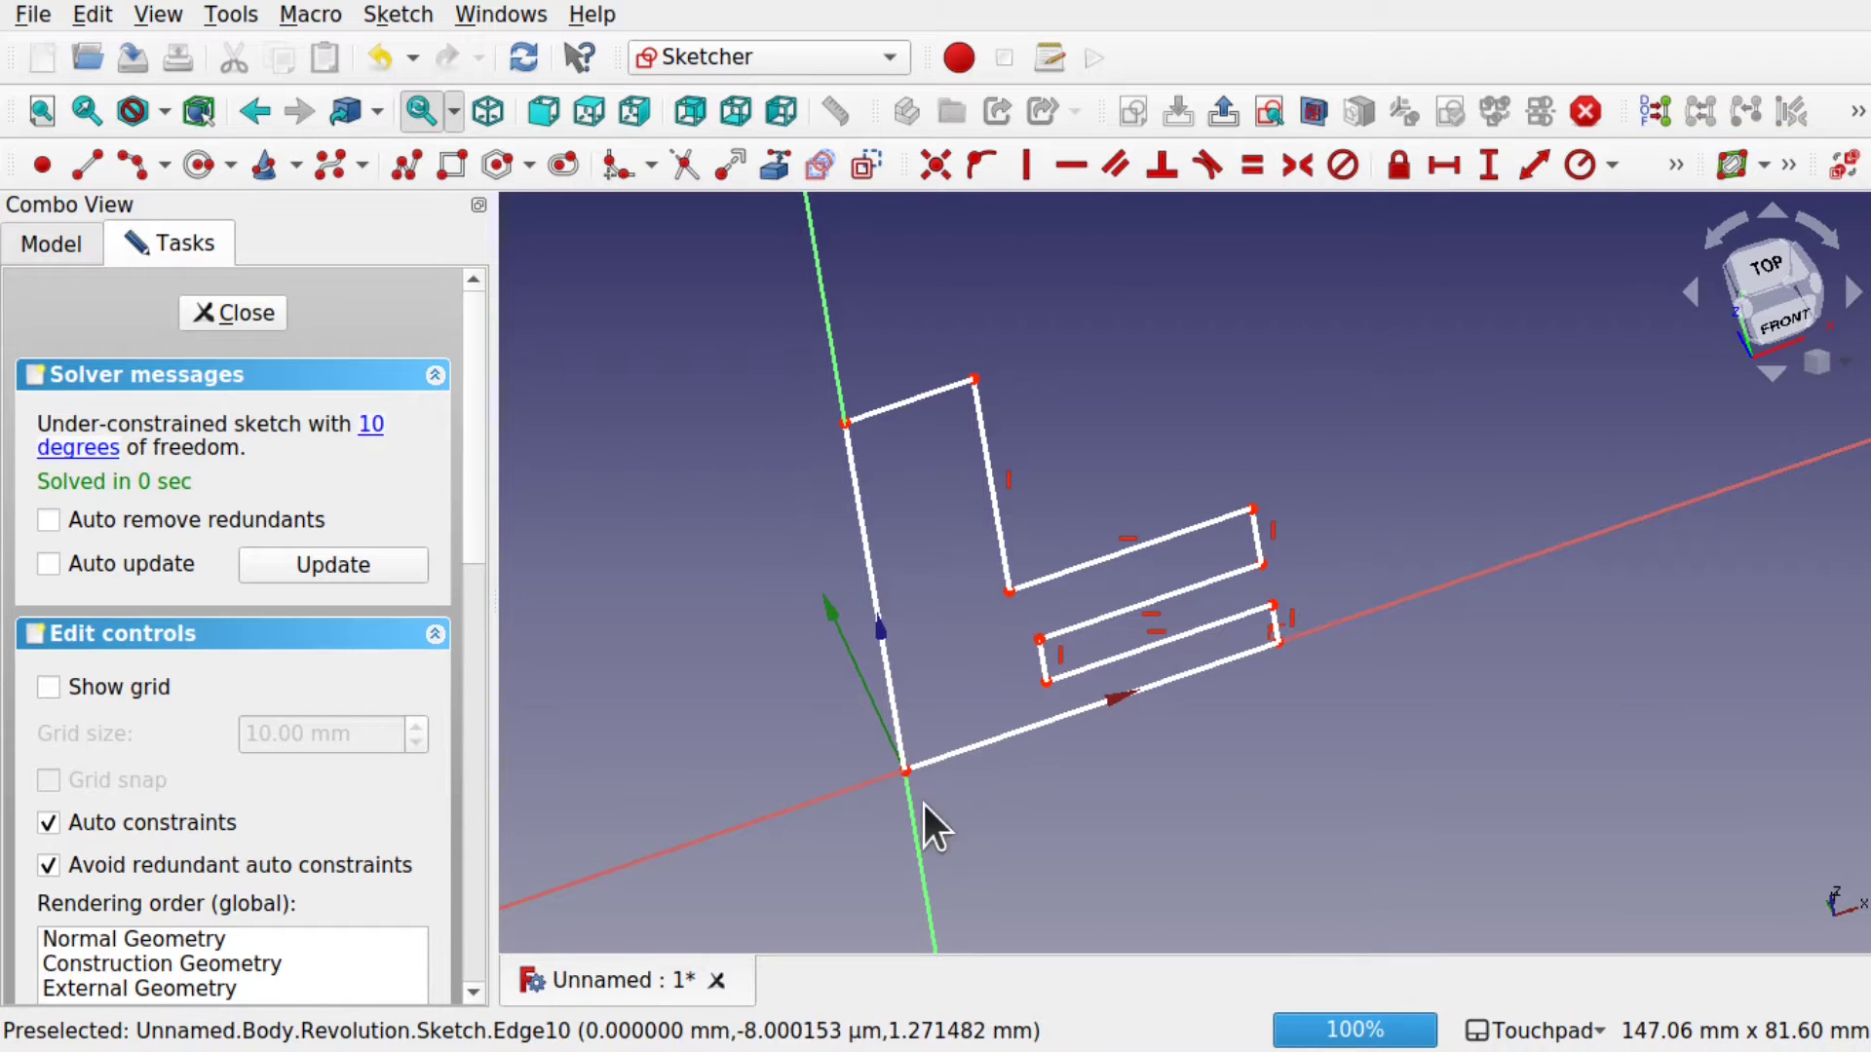
left_click_drag(897, 707, 910, 776)
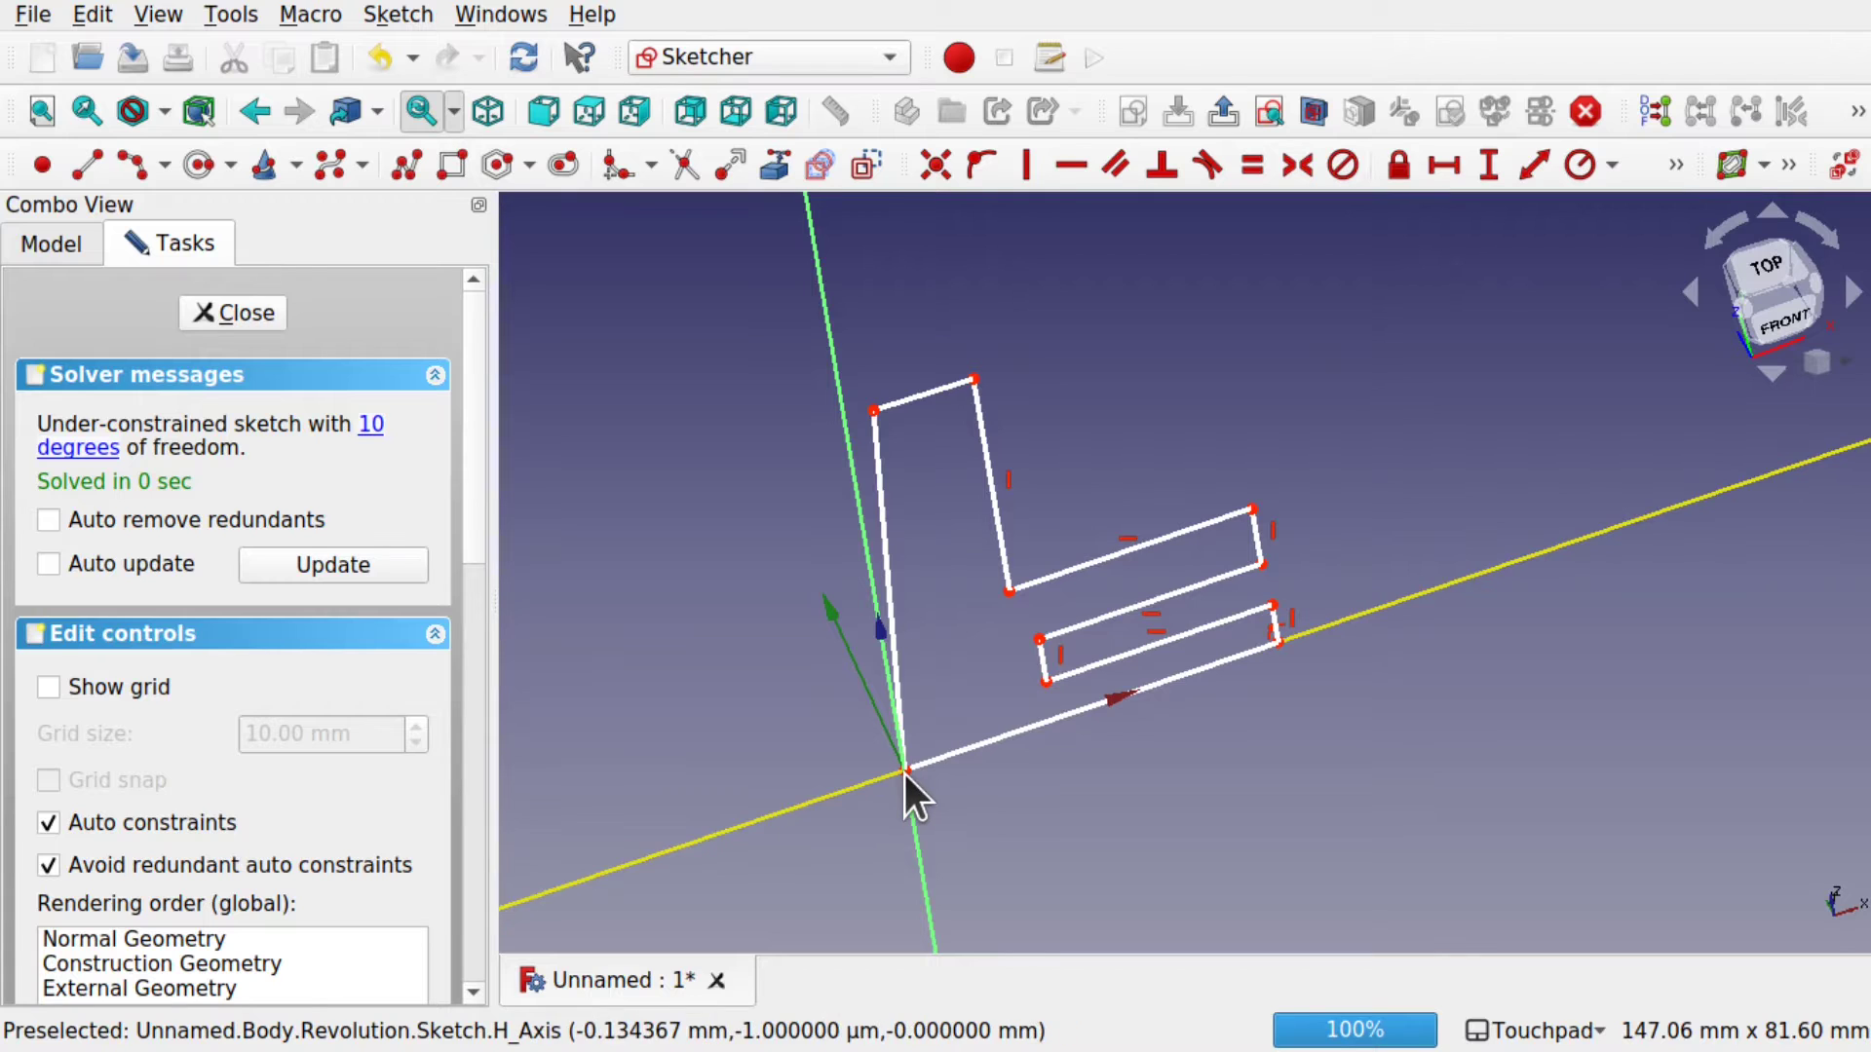
- Delete the constraints holding the profile's corner at the origin, pull its two edge ends apart and away from the axes, and close the sketch
scroll(904, 773, "up", 5)
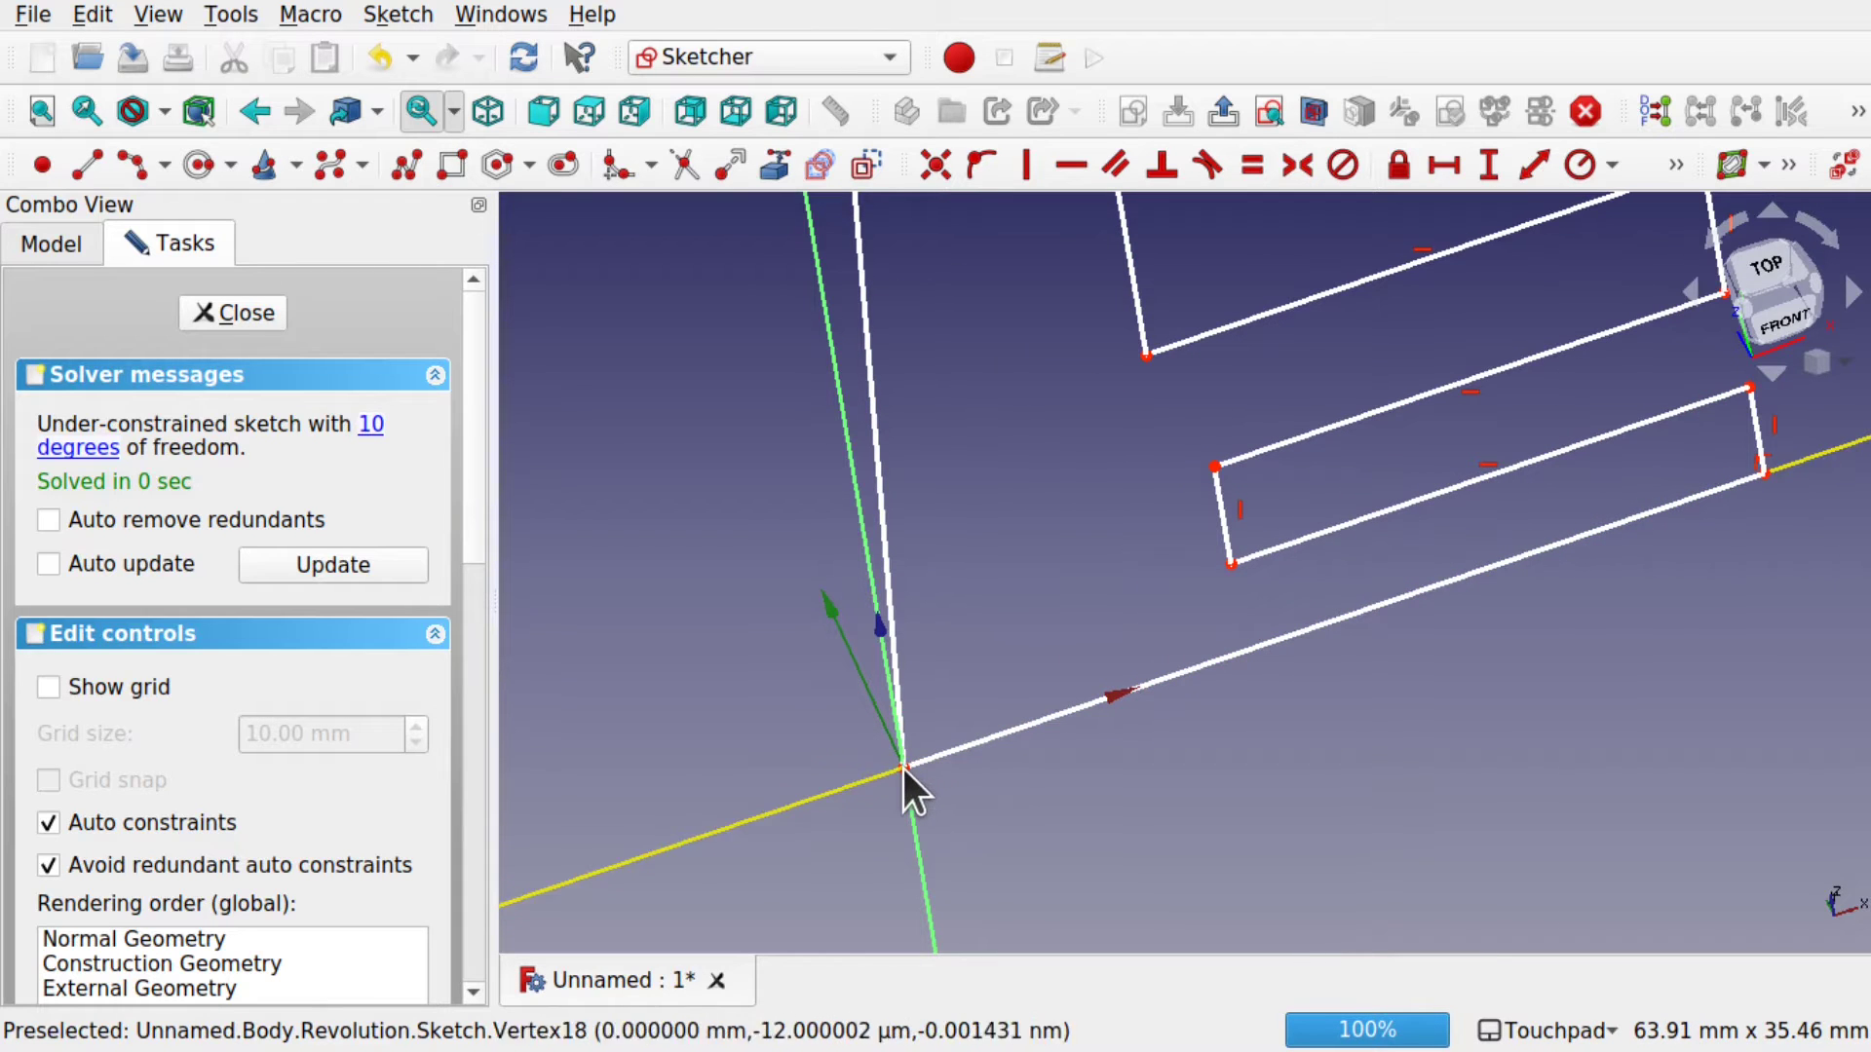
left_click(906, 769)
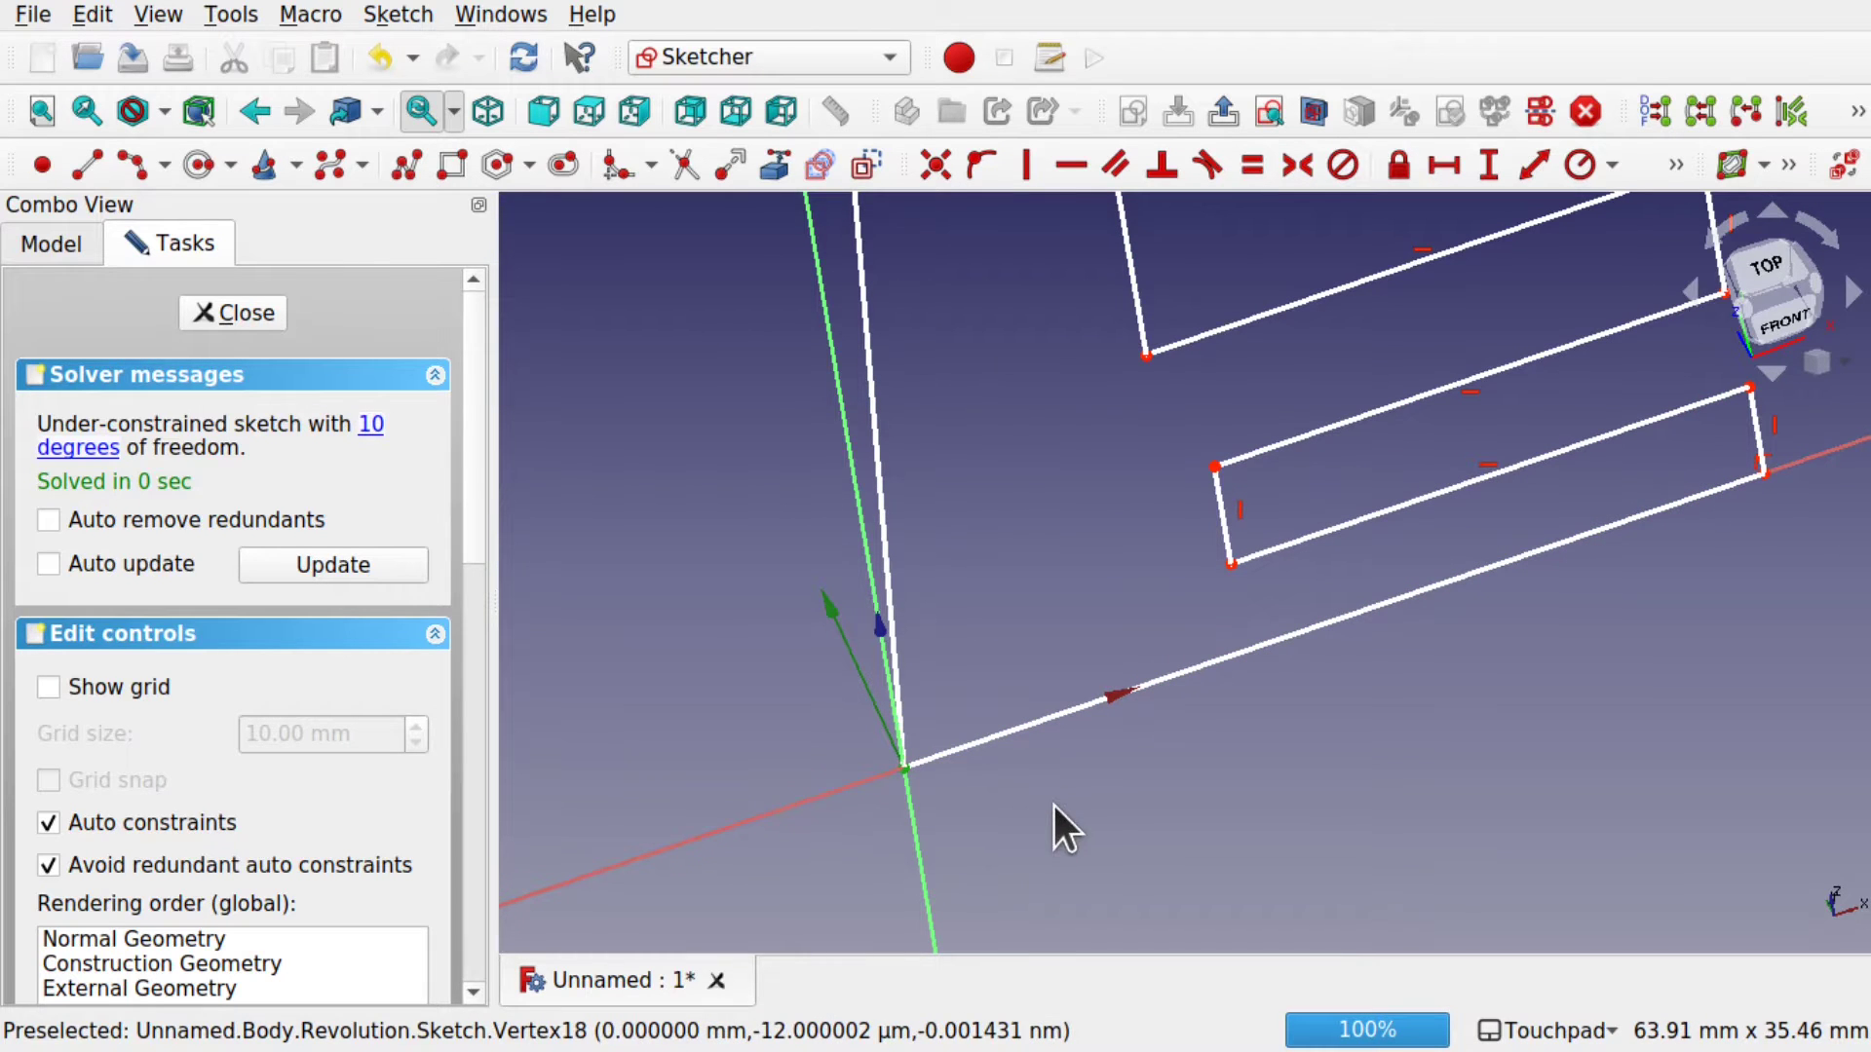
key("Delete")
left_click_drag(905, 768, 1028, 726)
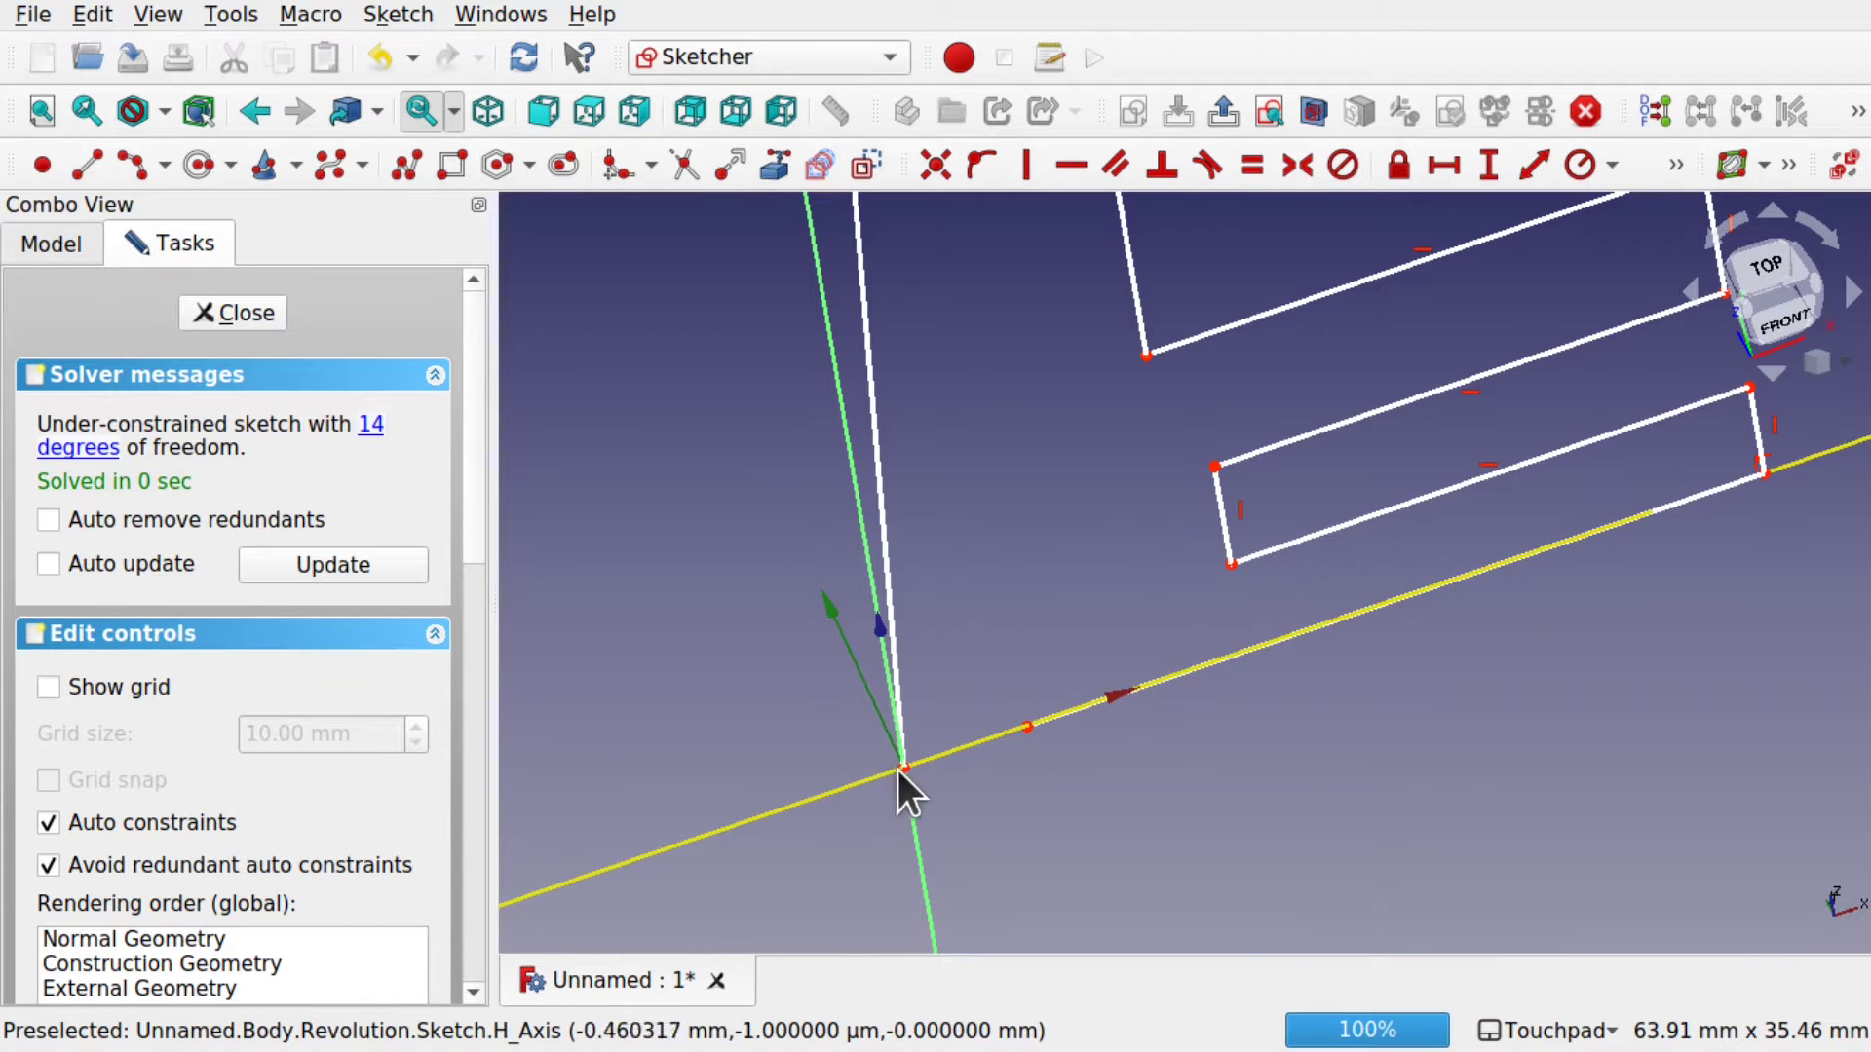
left_click_drag(904, 769, 970, 664)
left_click_drag(1031, 727, 1004, 711)
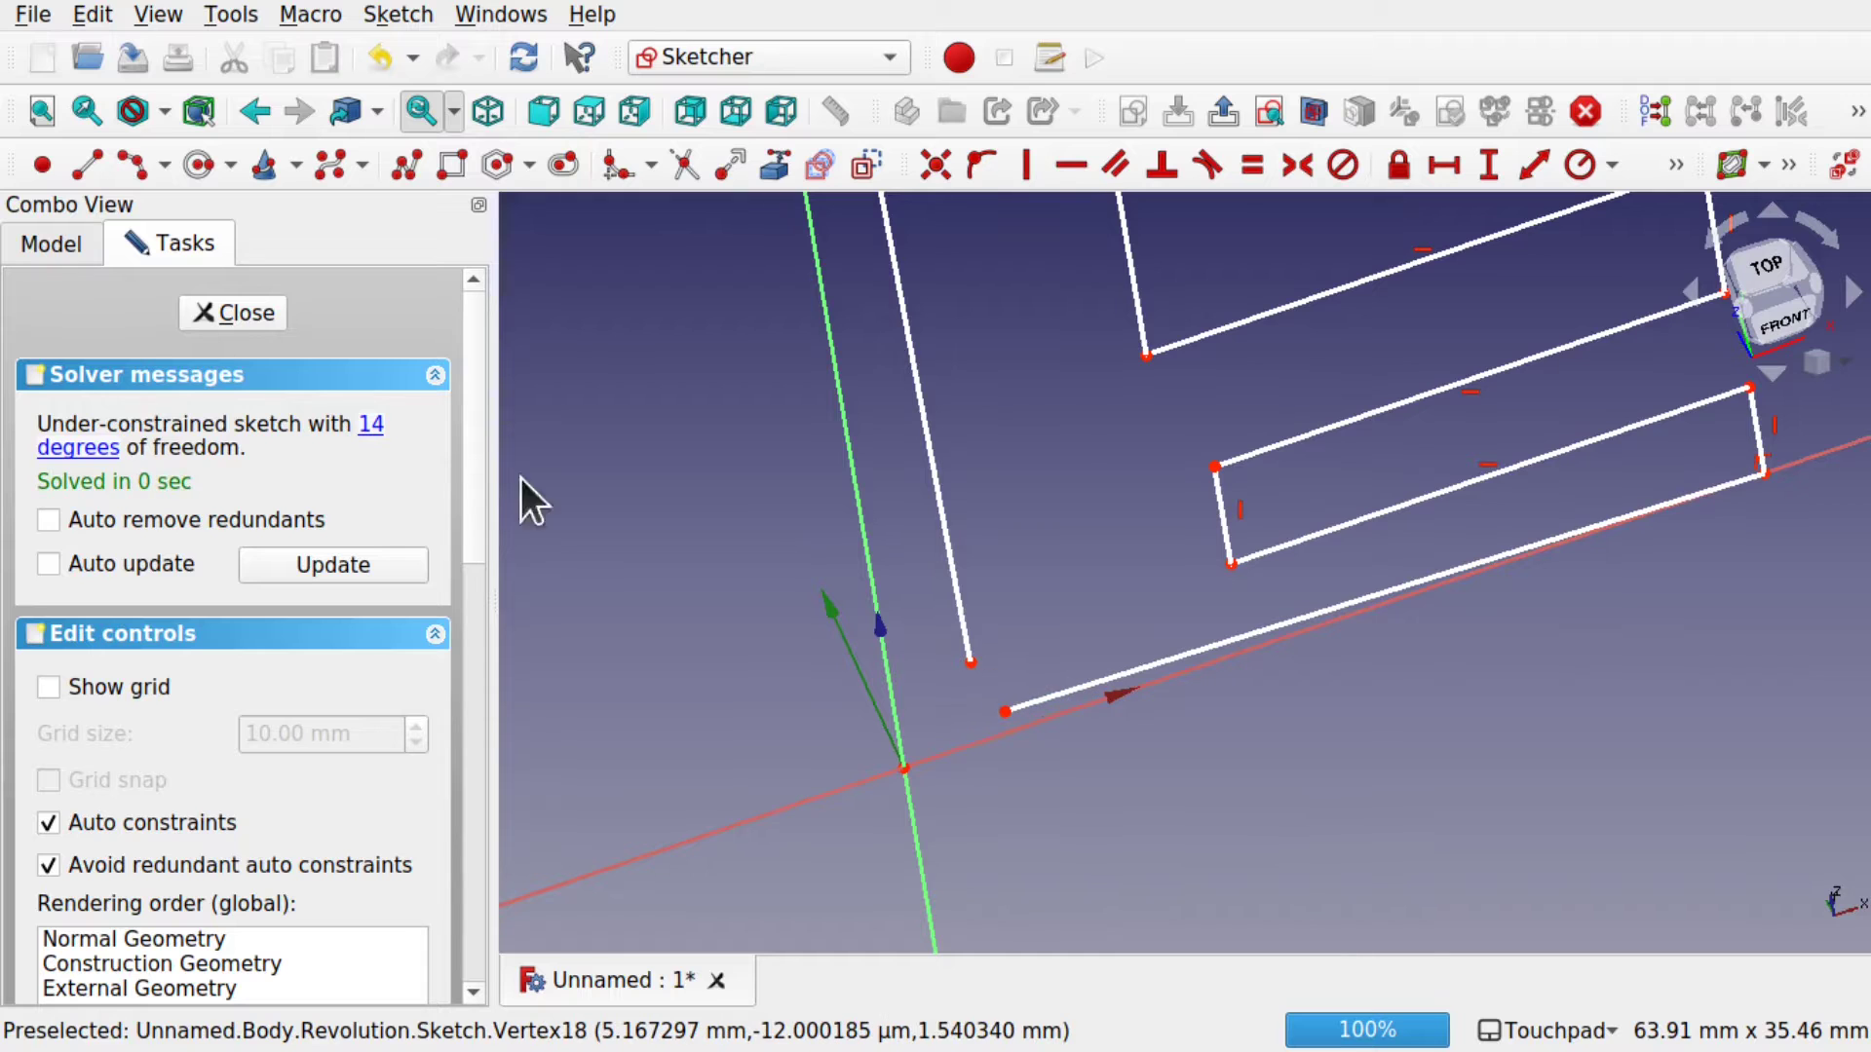
left_click(236, 313)
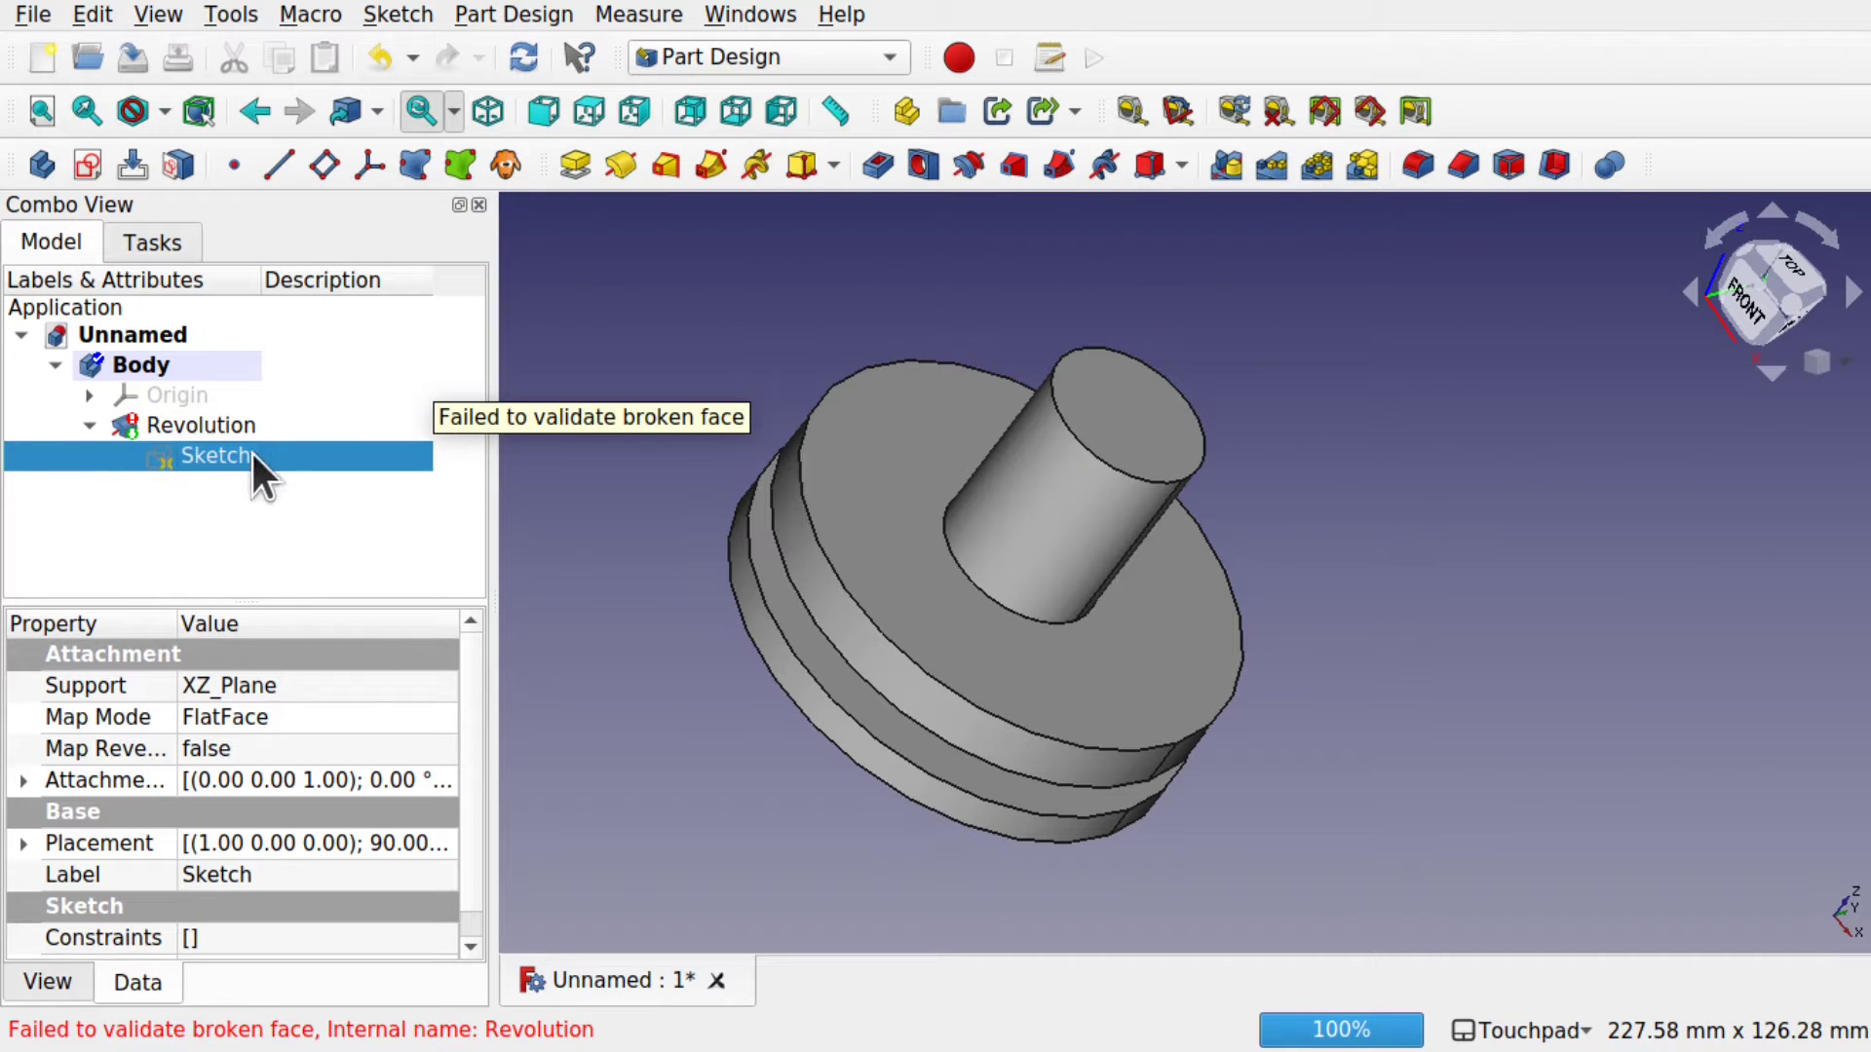
- Reopen the revolution's sketch and make the loose ends of the profile's inner and bottom edges coincident
double_click(190, 452)
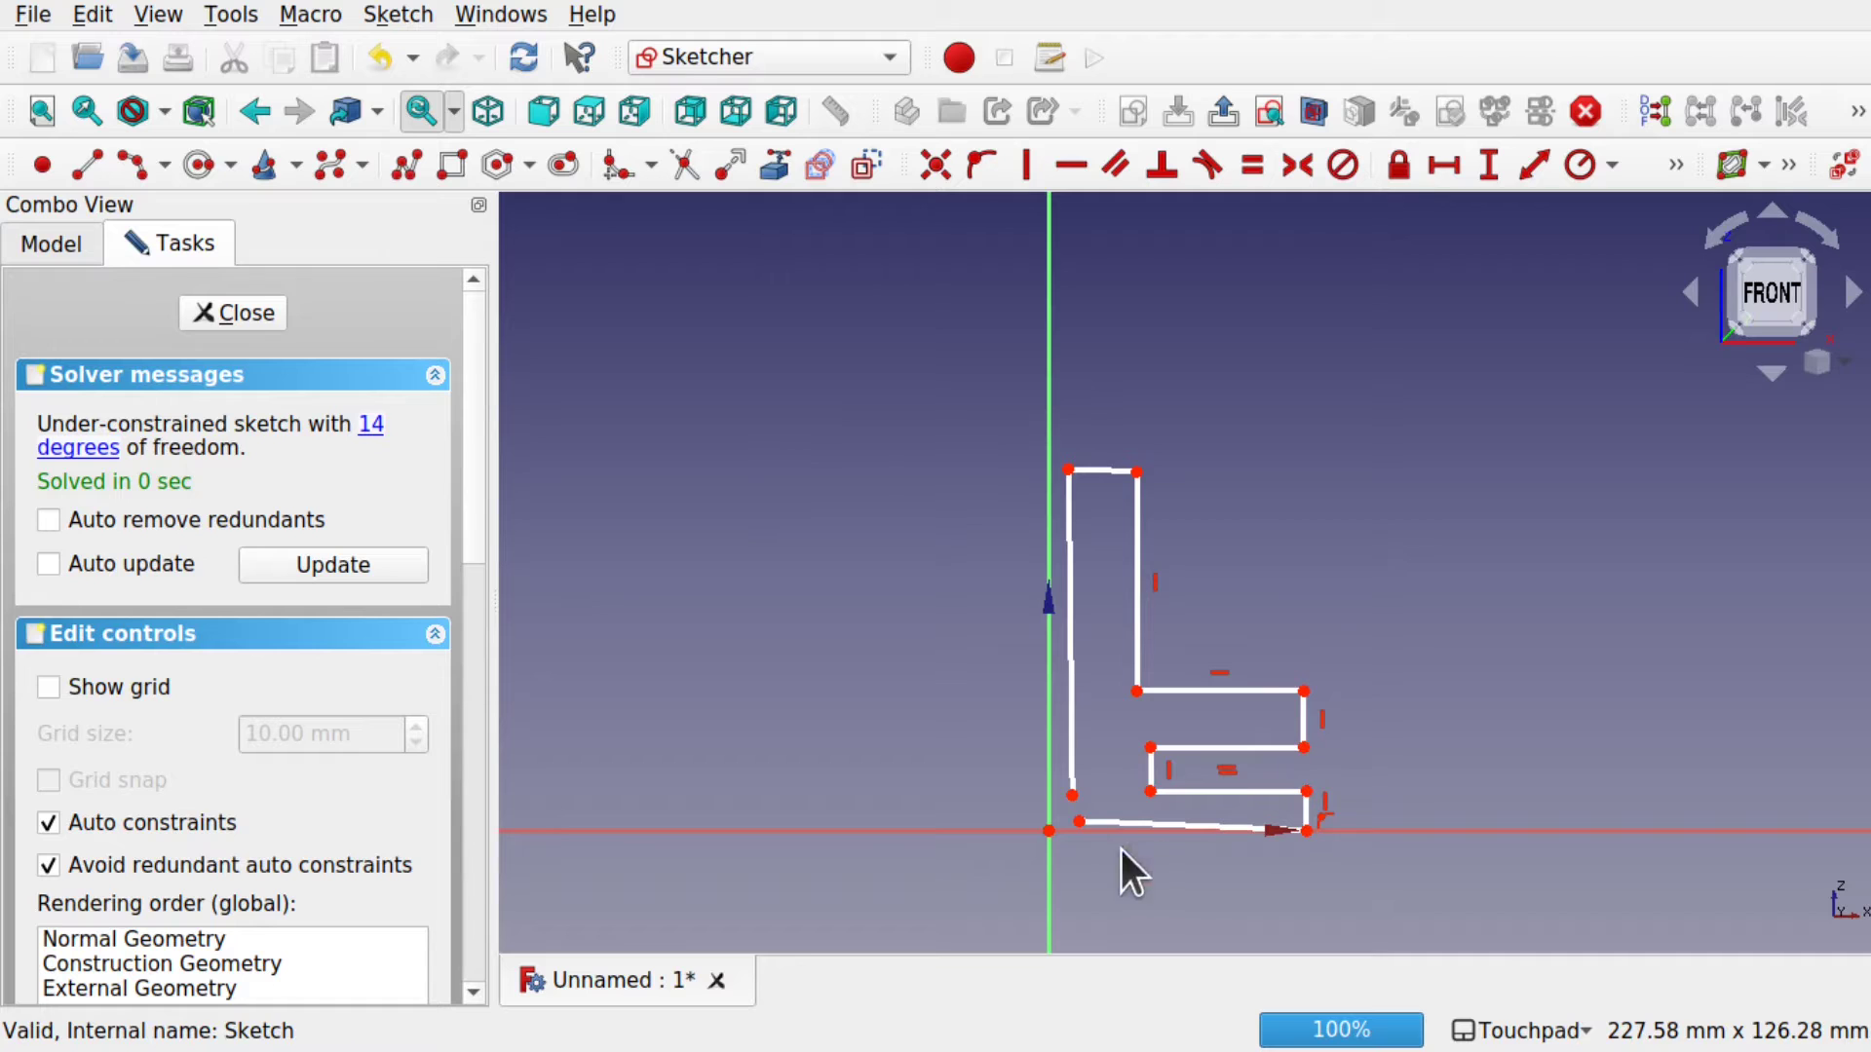
left_click(1073, 794)
left_click(1078, 820)
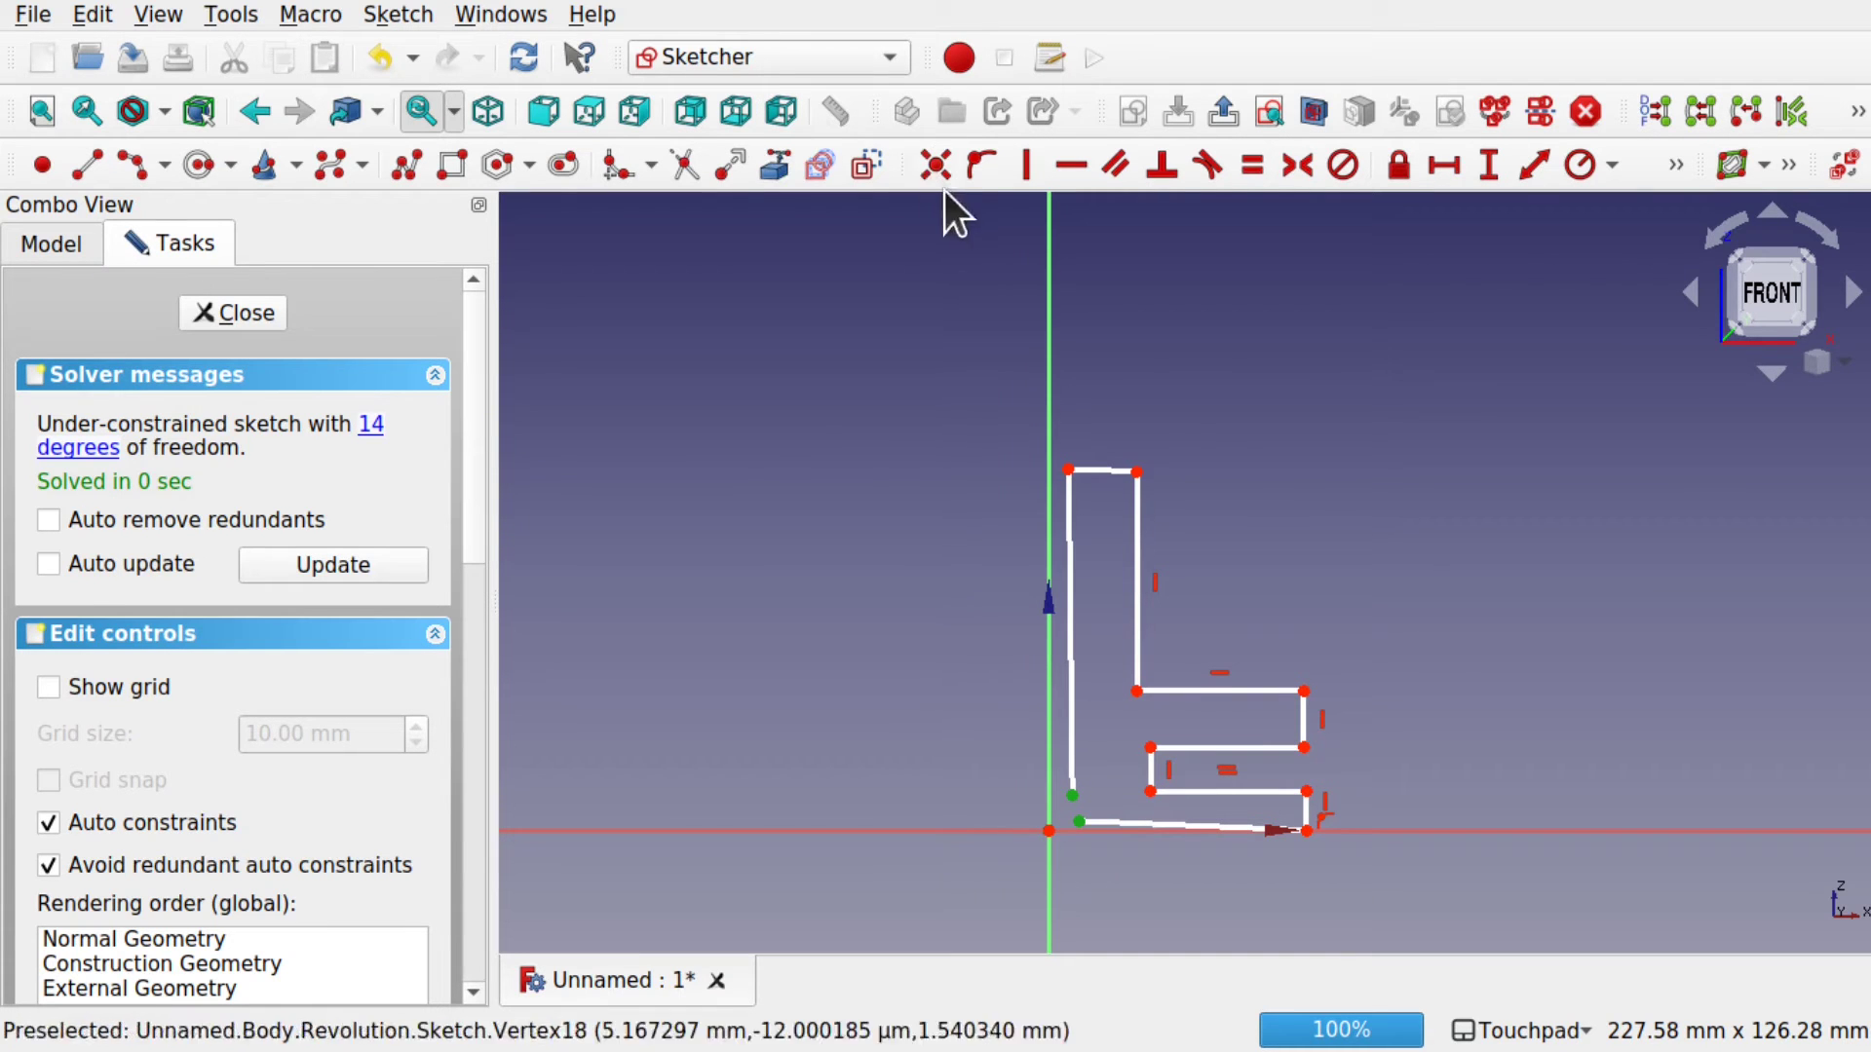
left_click(918, 165)
- Constrain the profile's bottom and top edges to be horizontal and its long inner edge to be vertical
left_click(1113, 800)
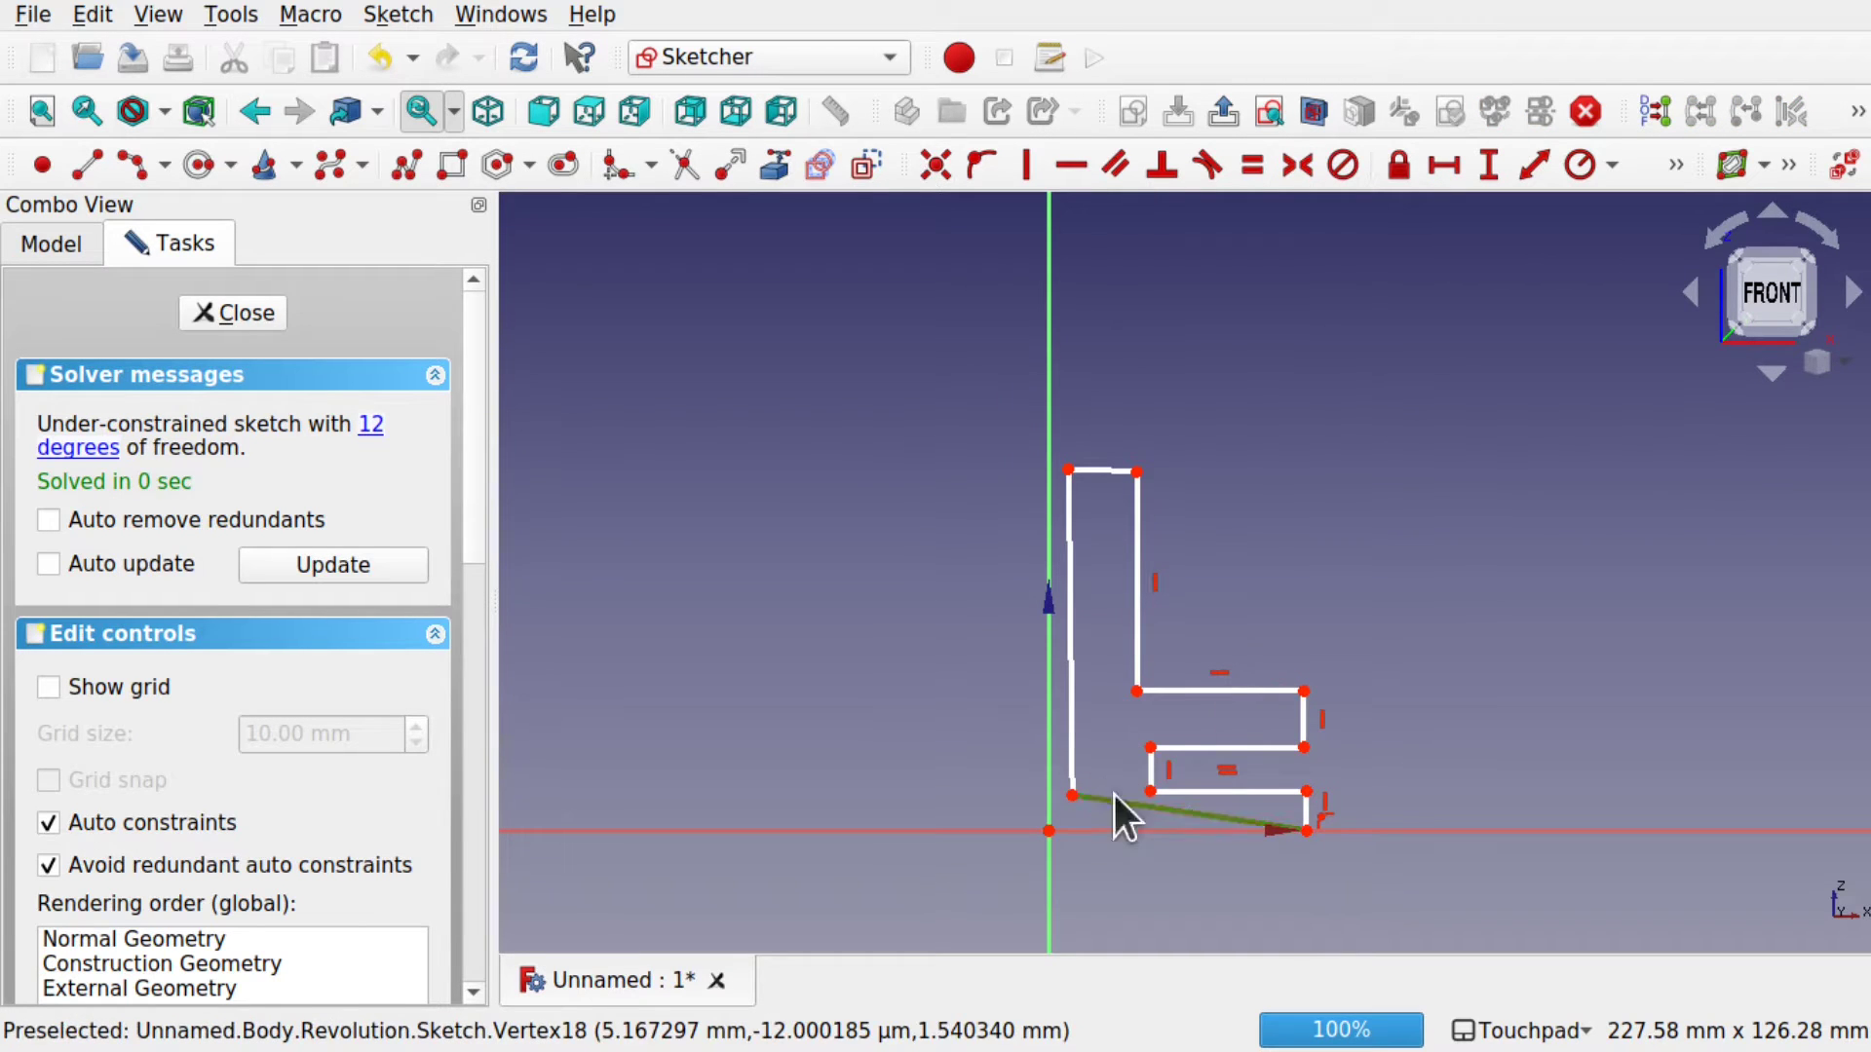
left_click(1072, 165)
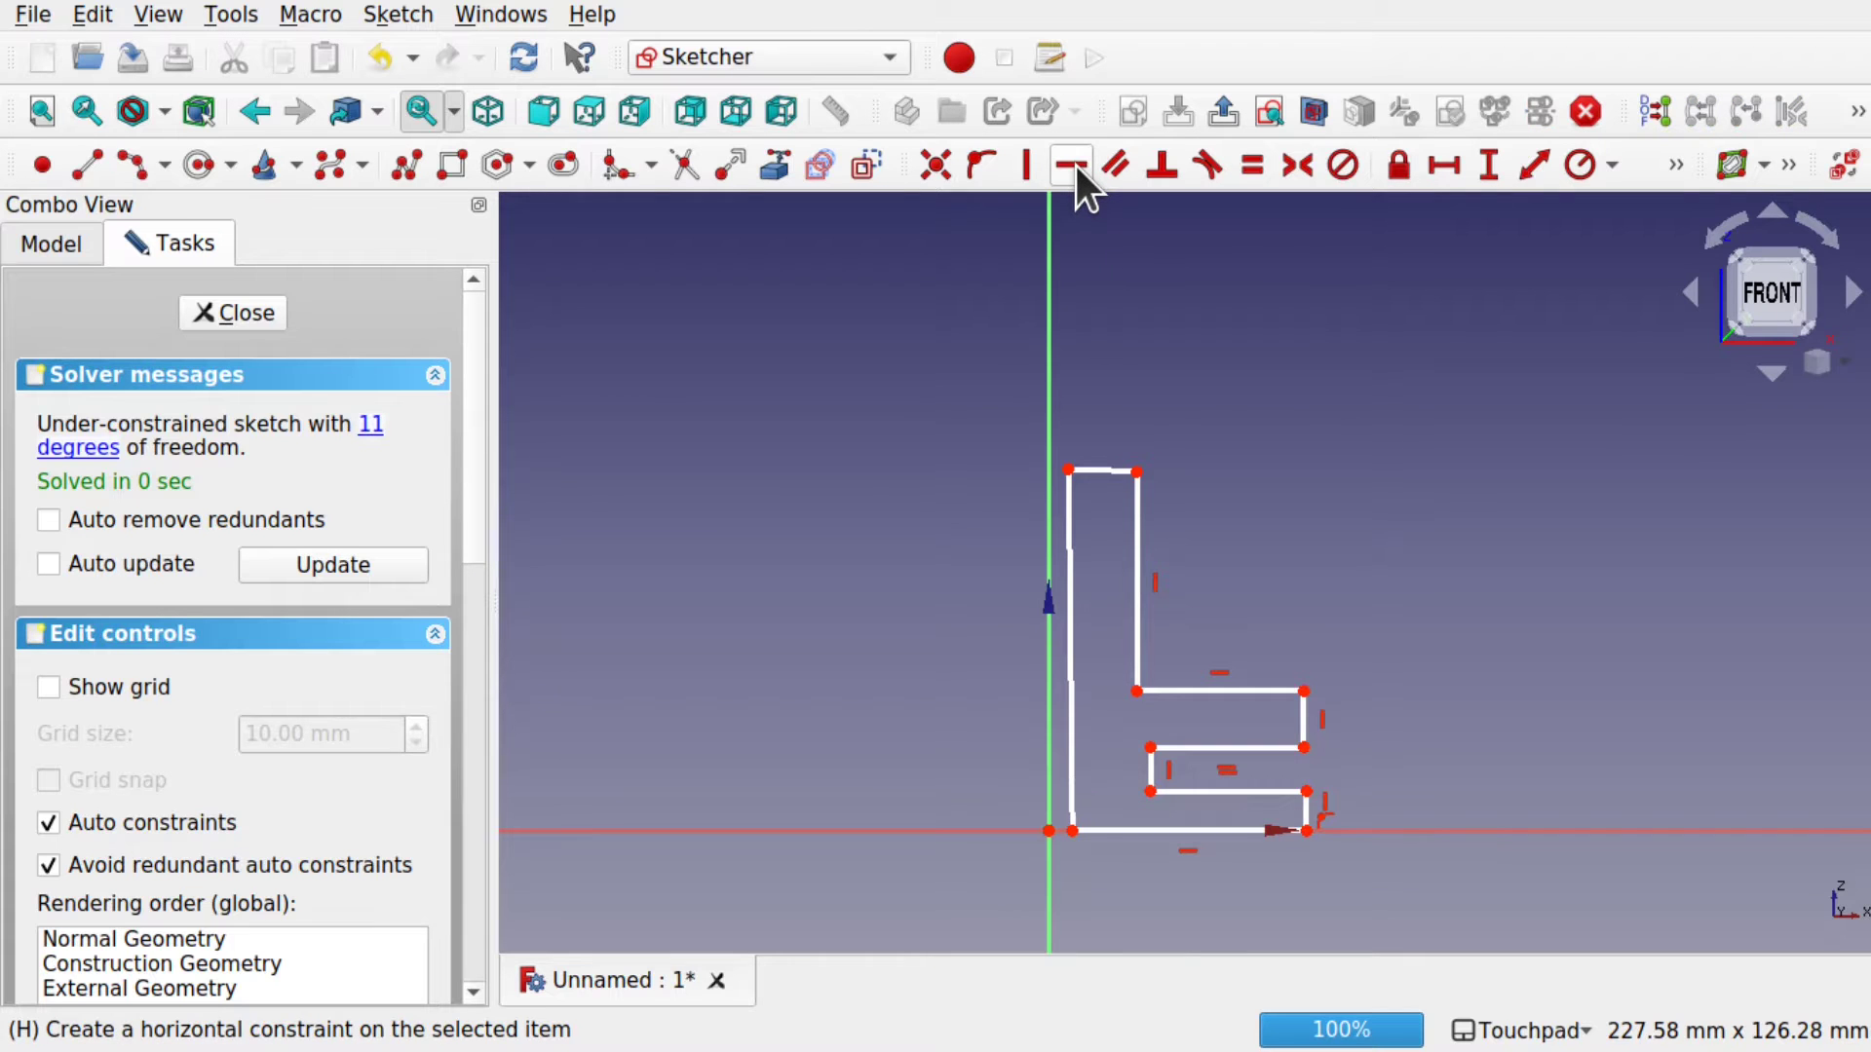
left_click(1073, 669)
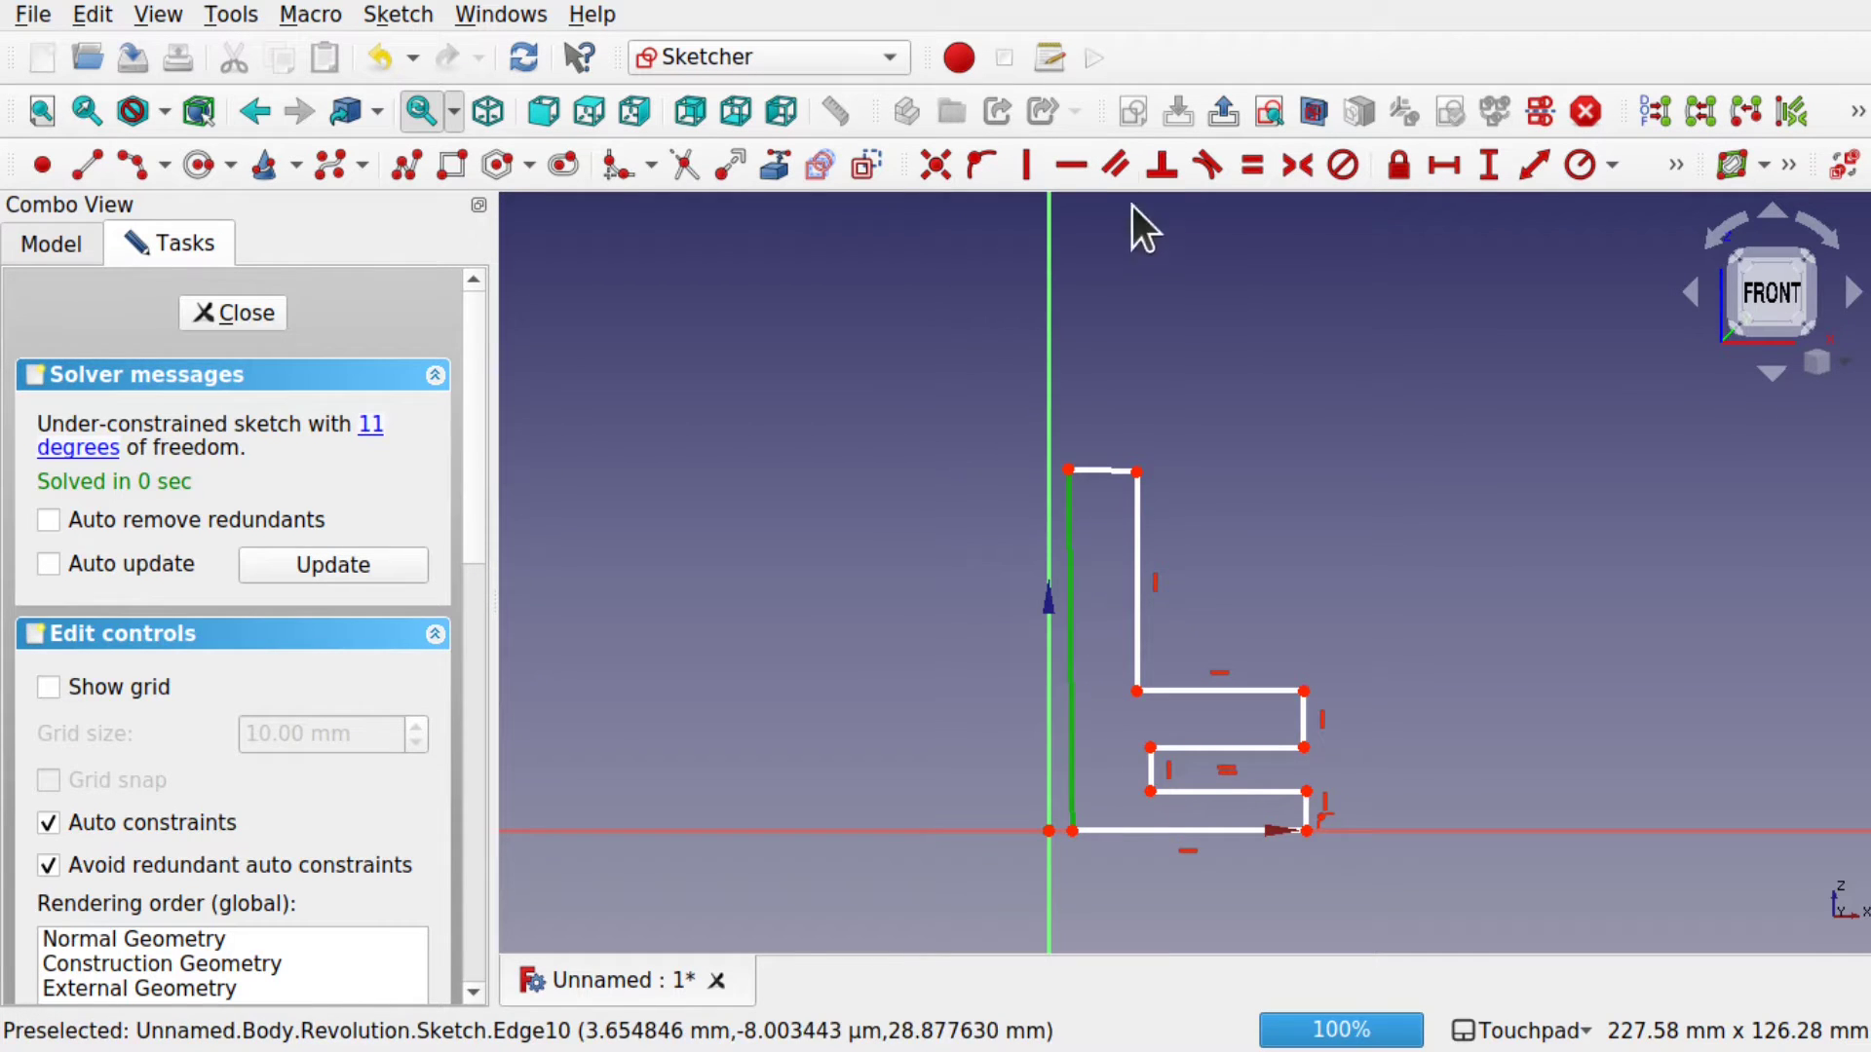
left_click(1029, 164)
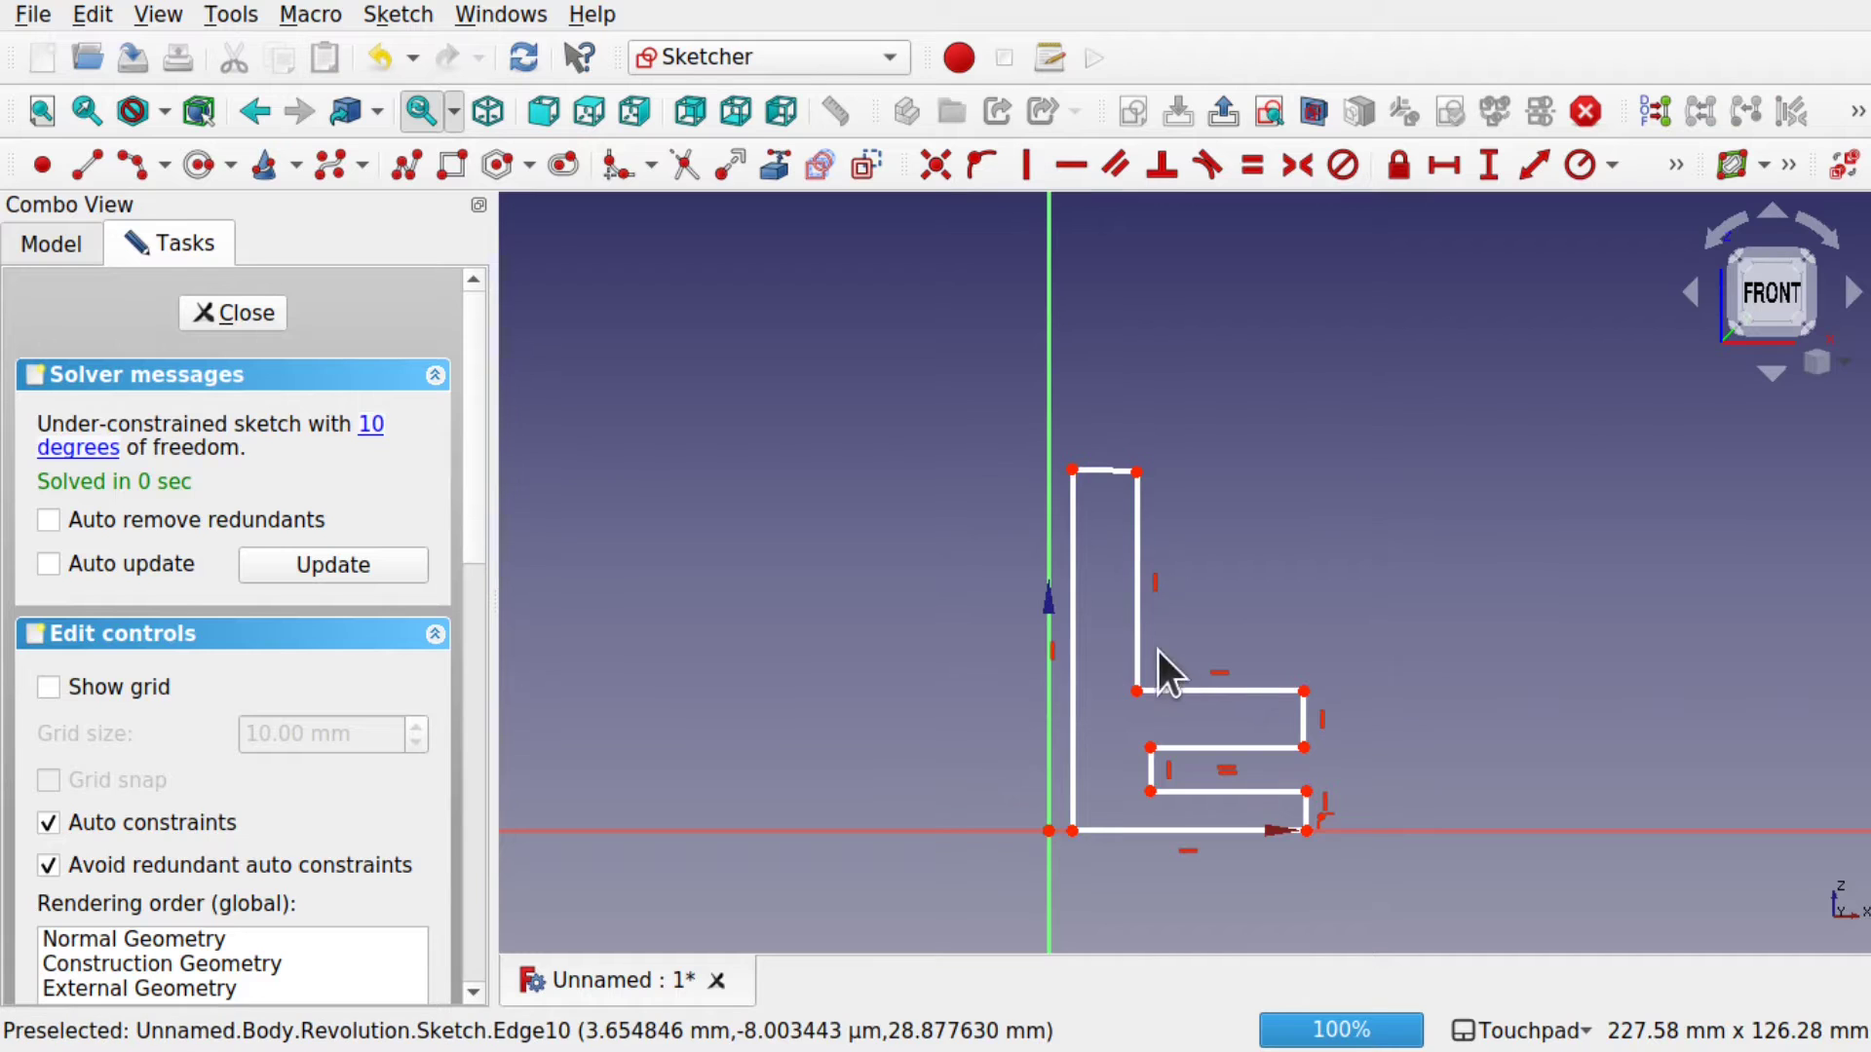
scroll(1132, 582, "up", 3)
left_click(1068, 384)
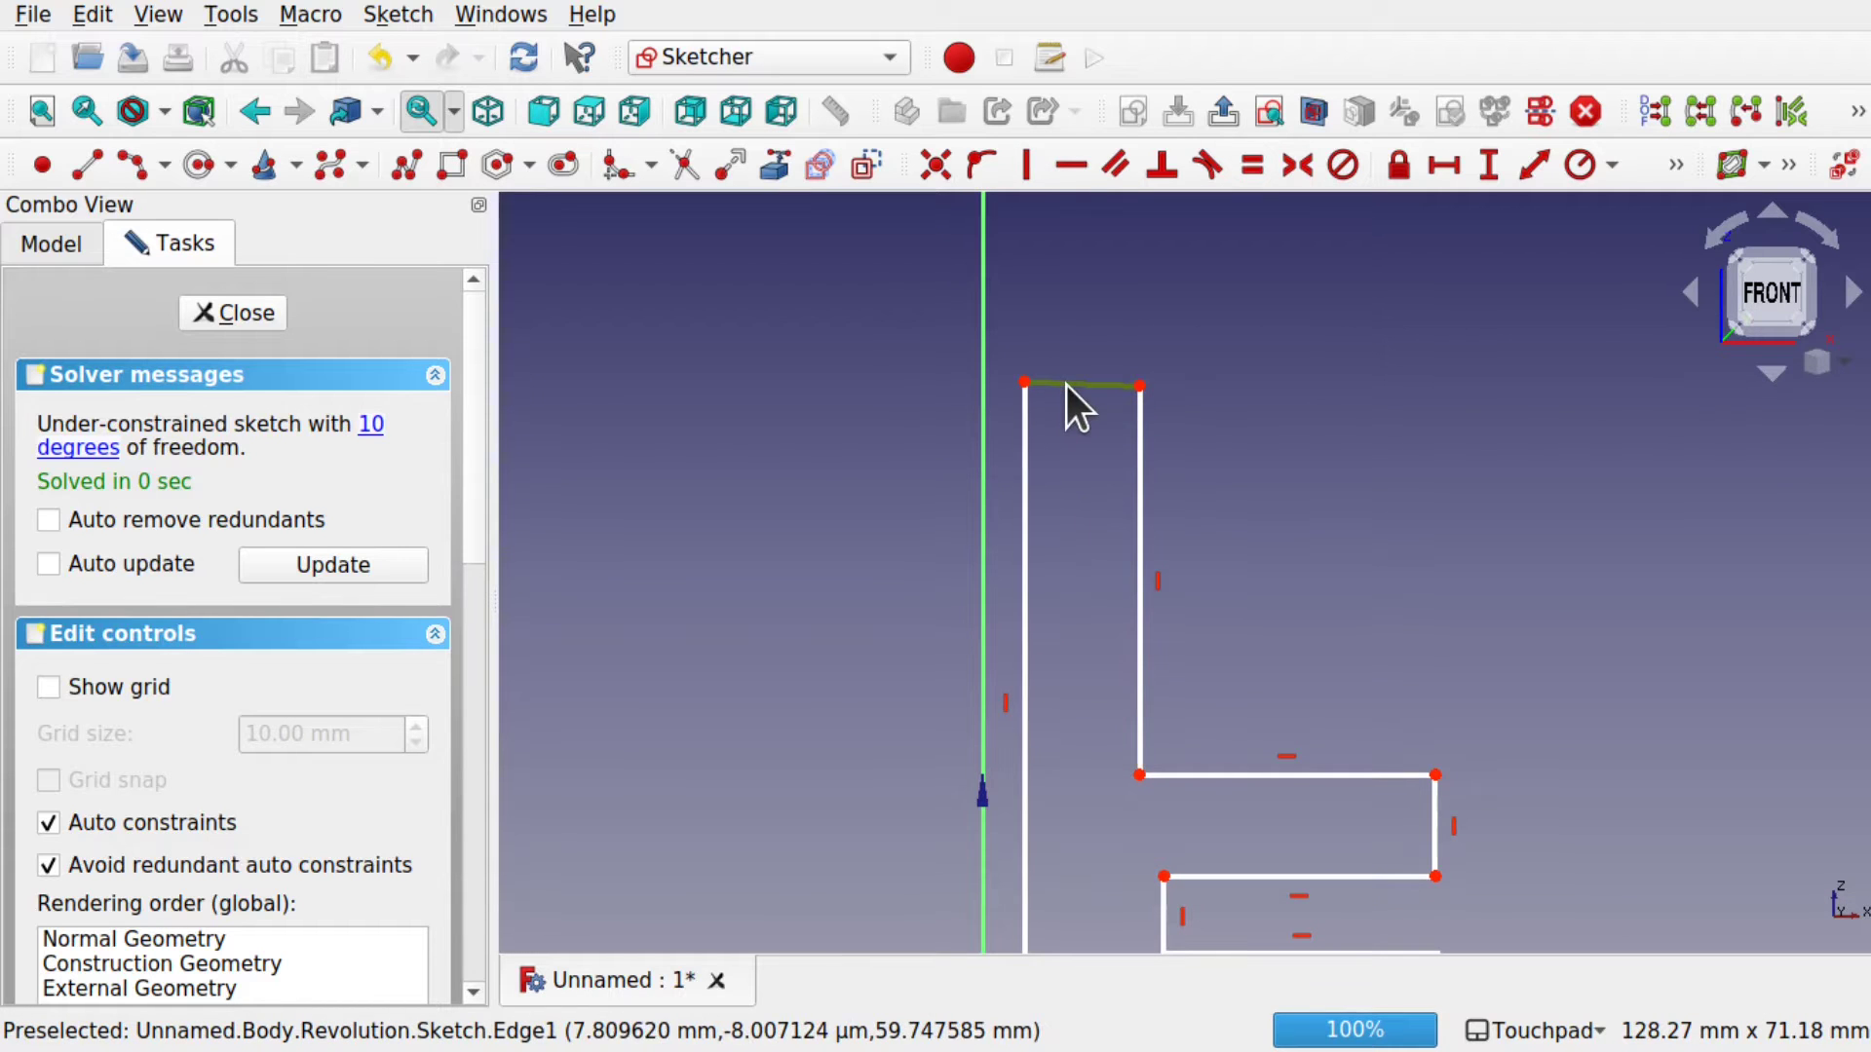
left_click(1062, 165)
scroll(1282, 682, "down", 5)
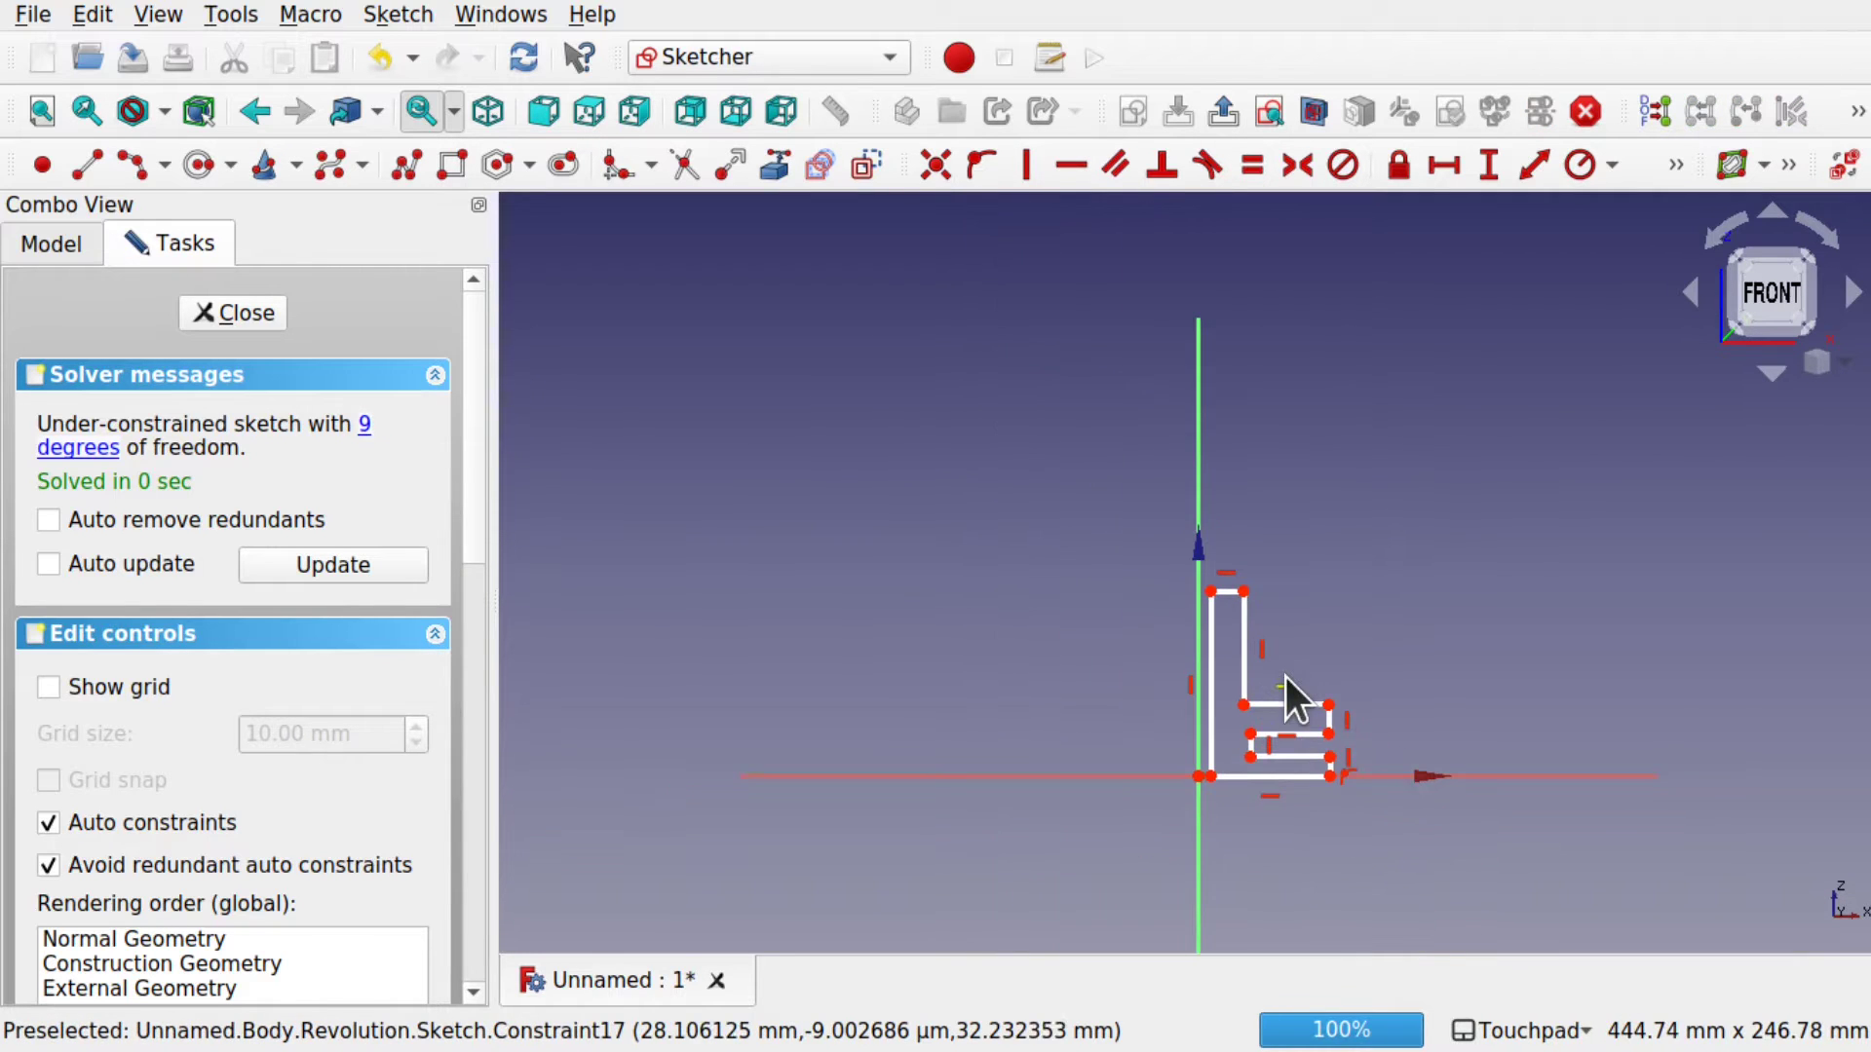
- Close the sketch and examine the revolved solid's central bore from above and from the underside
left_click(253, 311)
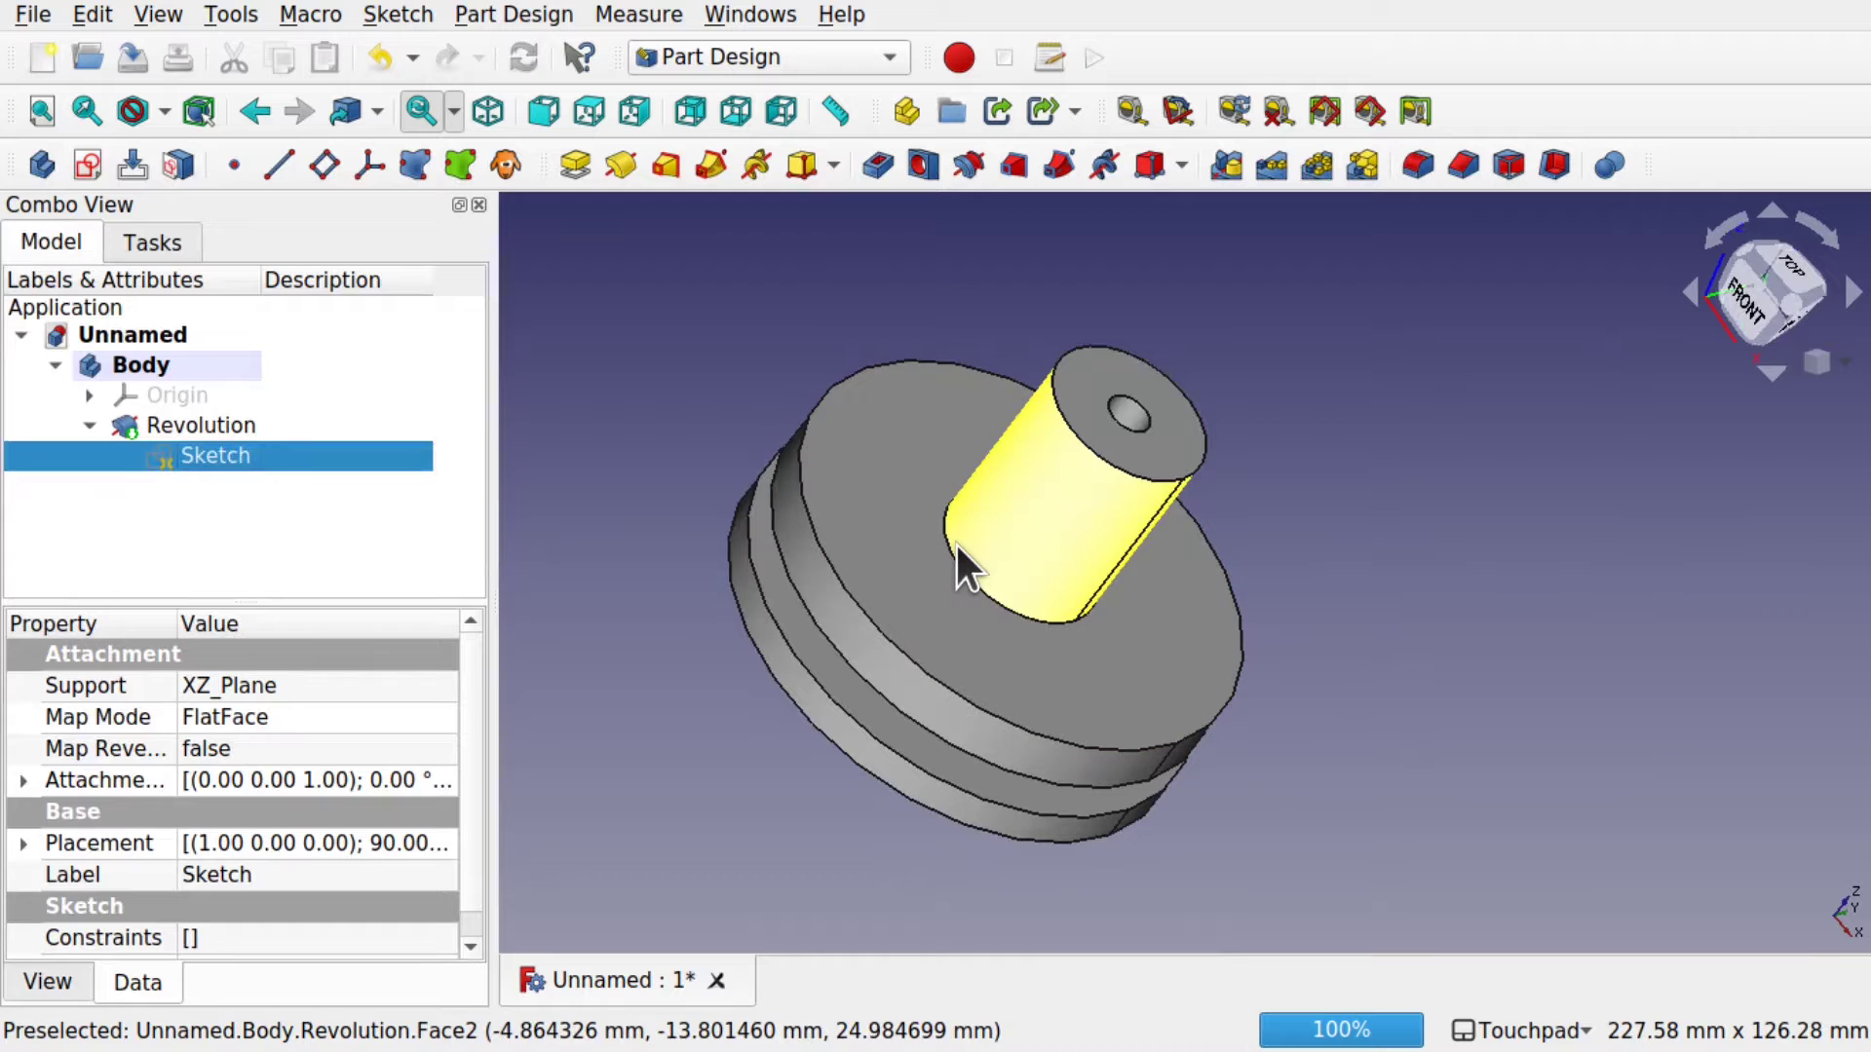
left_click_drag(1148, 479, 1027, 588, "alt")
left_click_drag(1154, 443, 1236, 204, "alt")
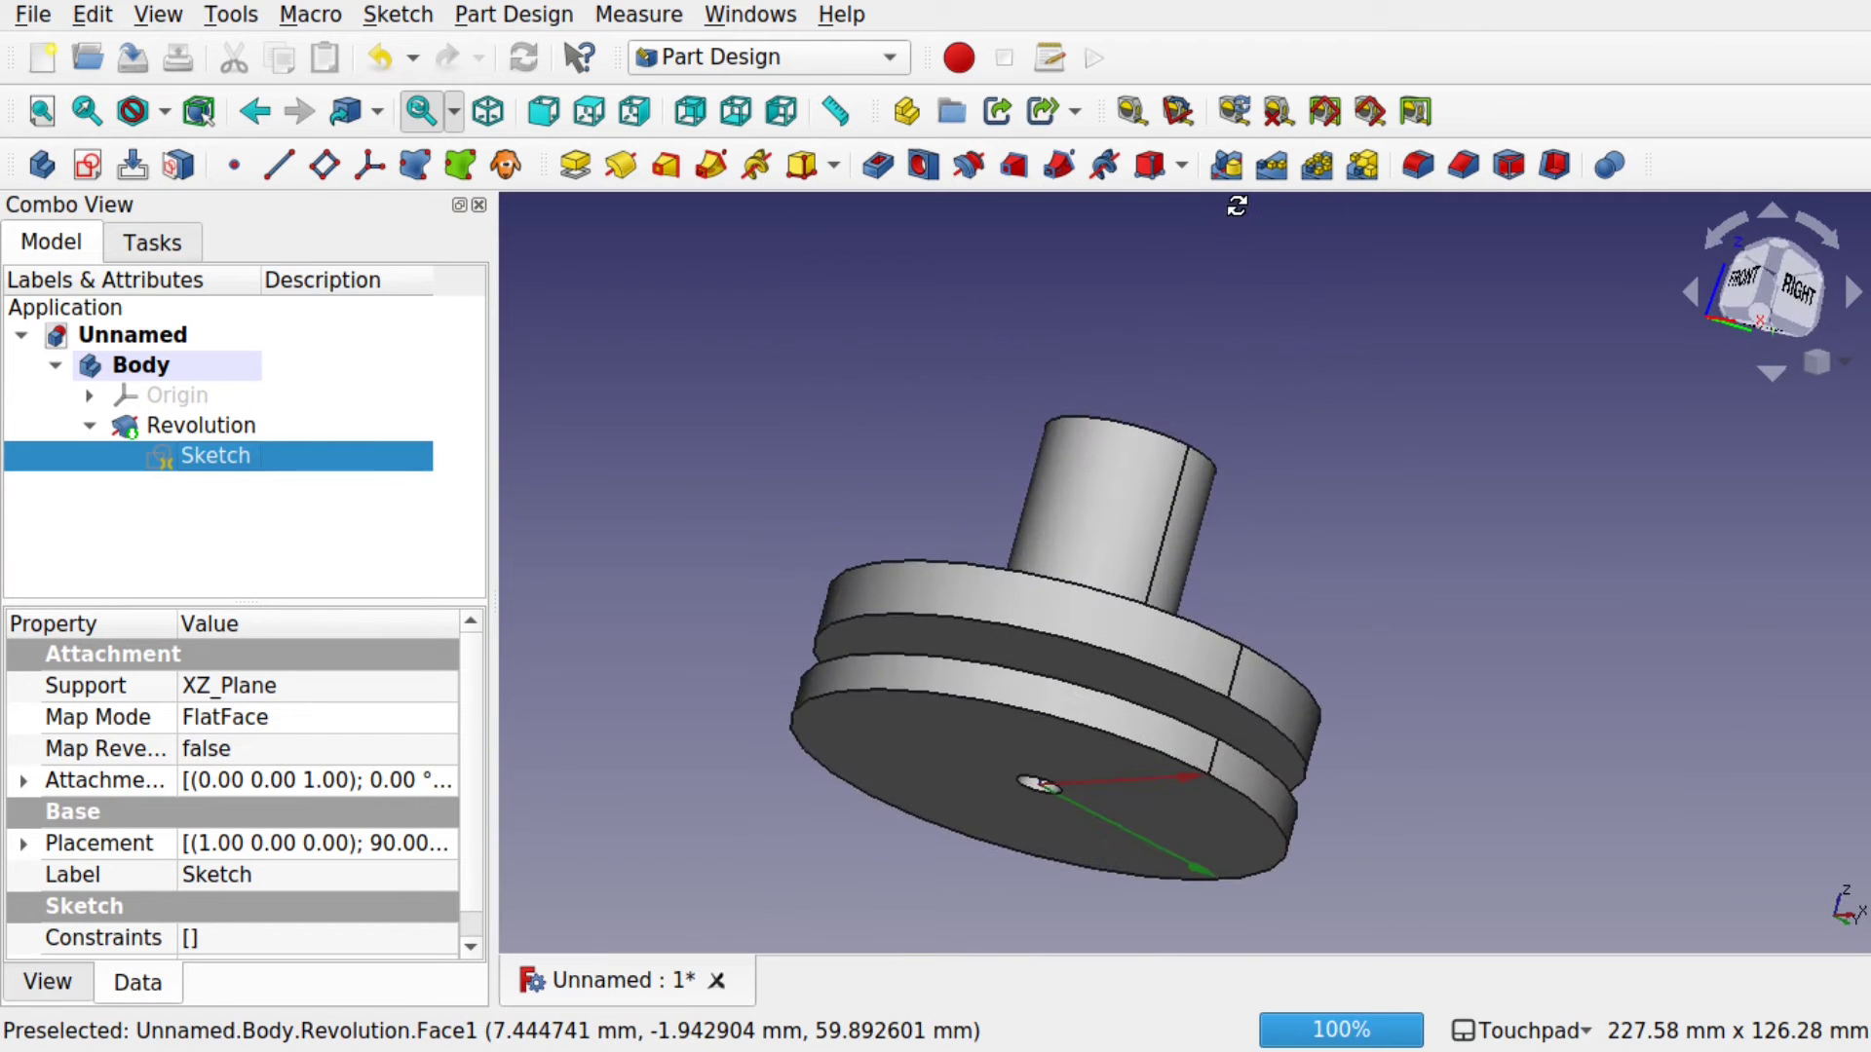
left_click_drag(1096, 808, 1167, 668, "alt")
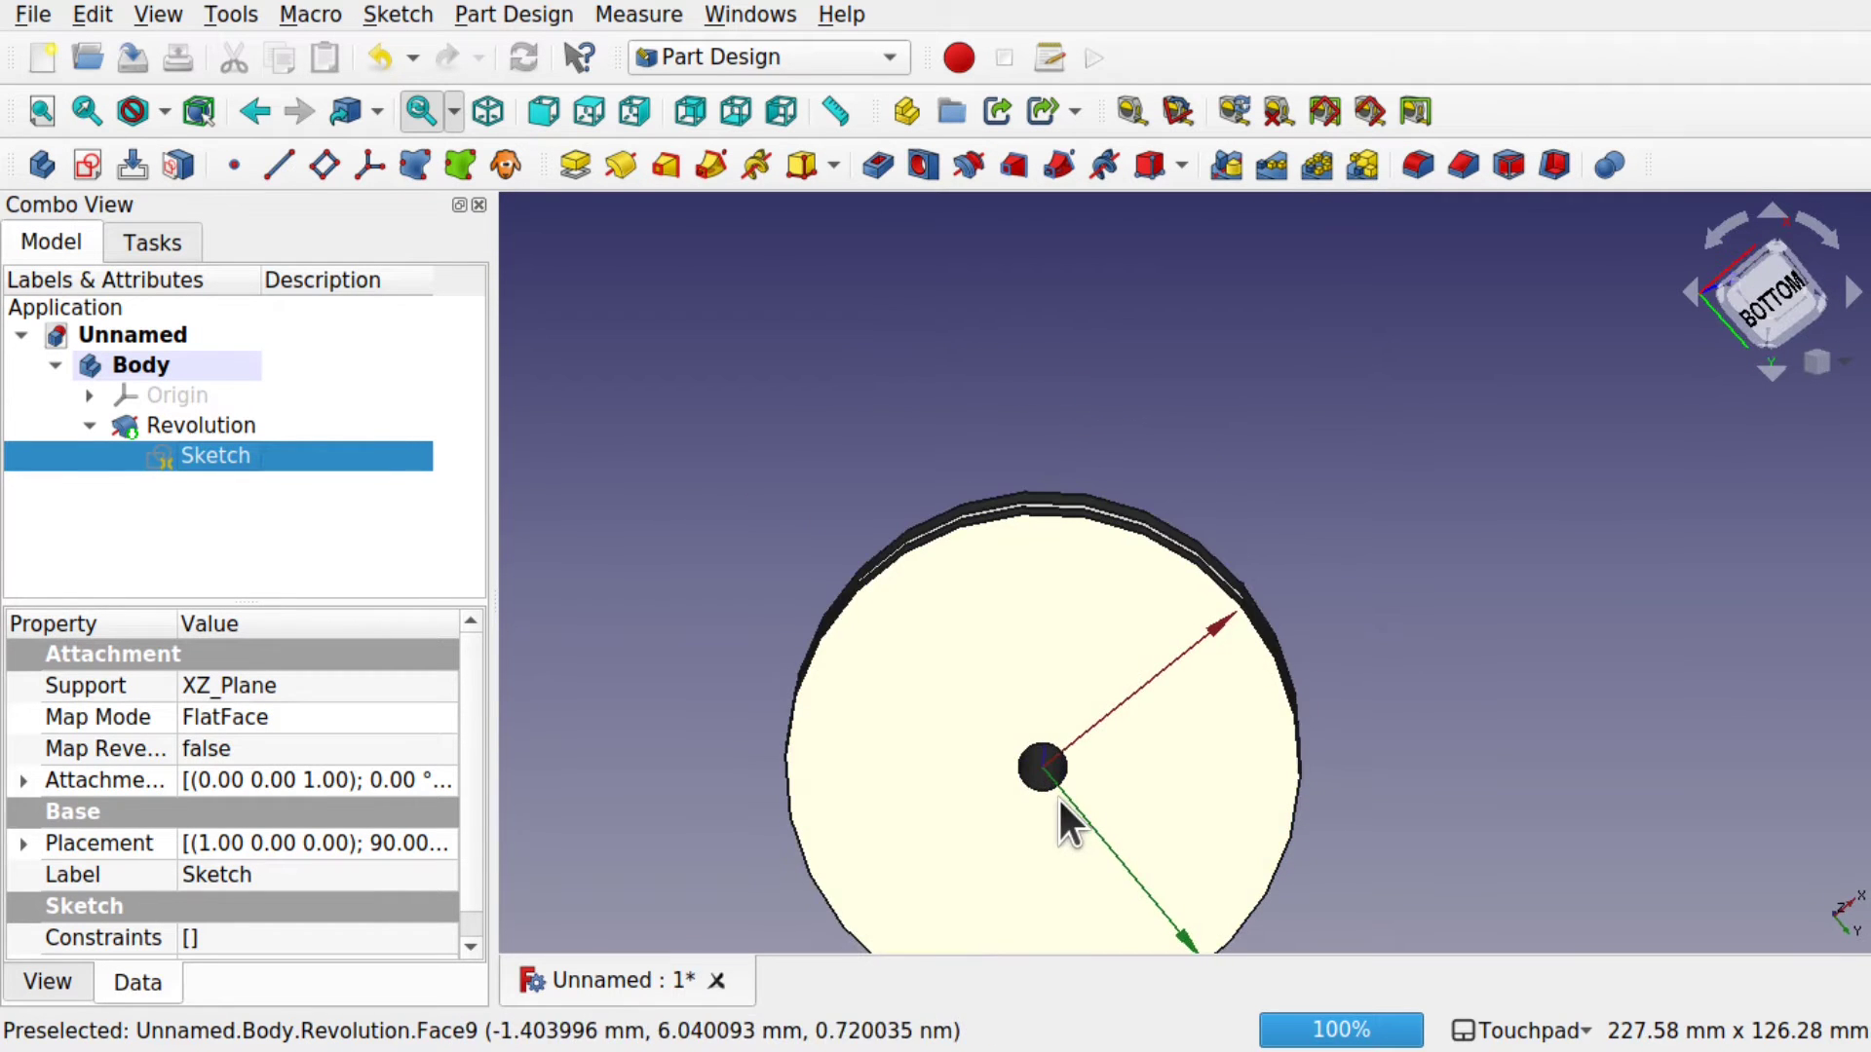
scroll(1058, 797, "up", 3)
scroll(1058, 797, "up", 3)
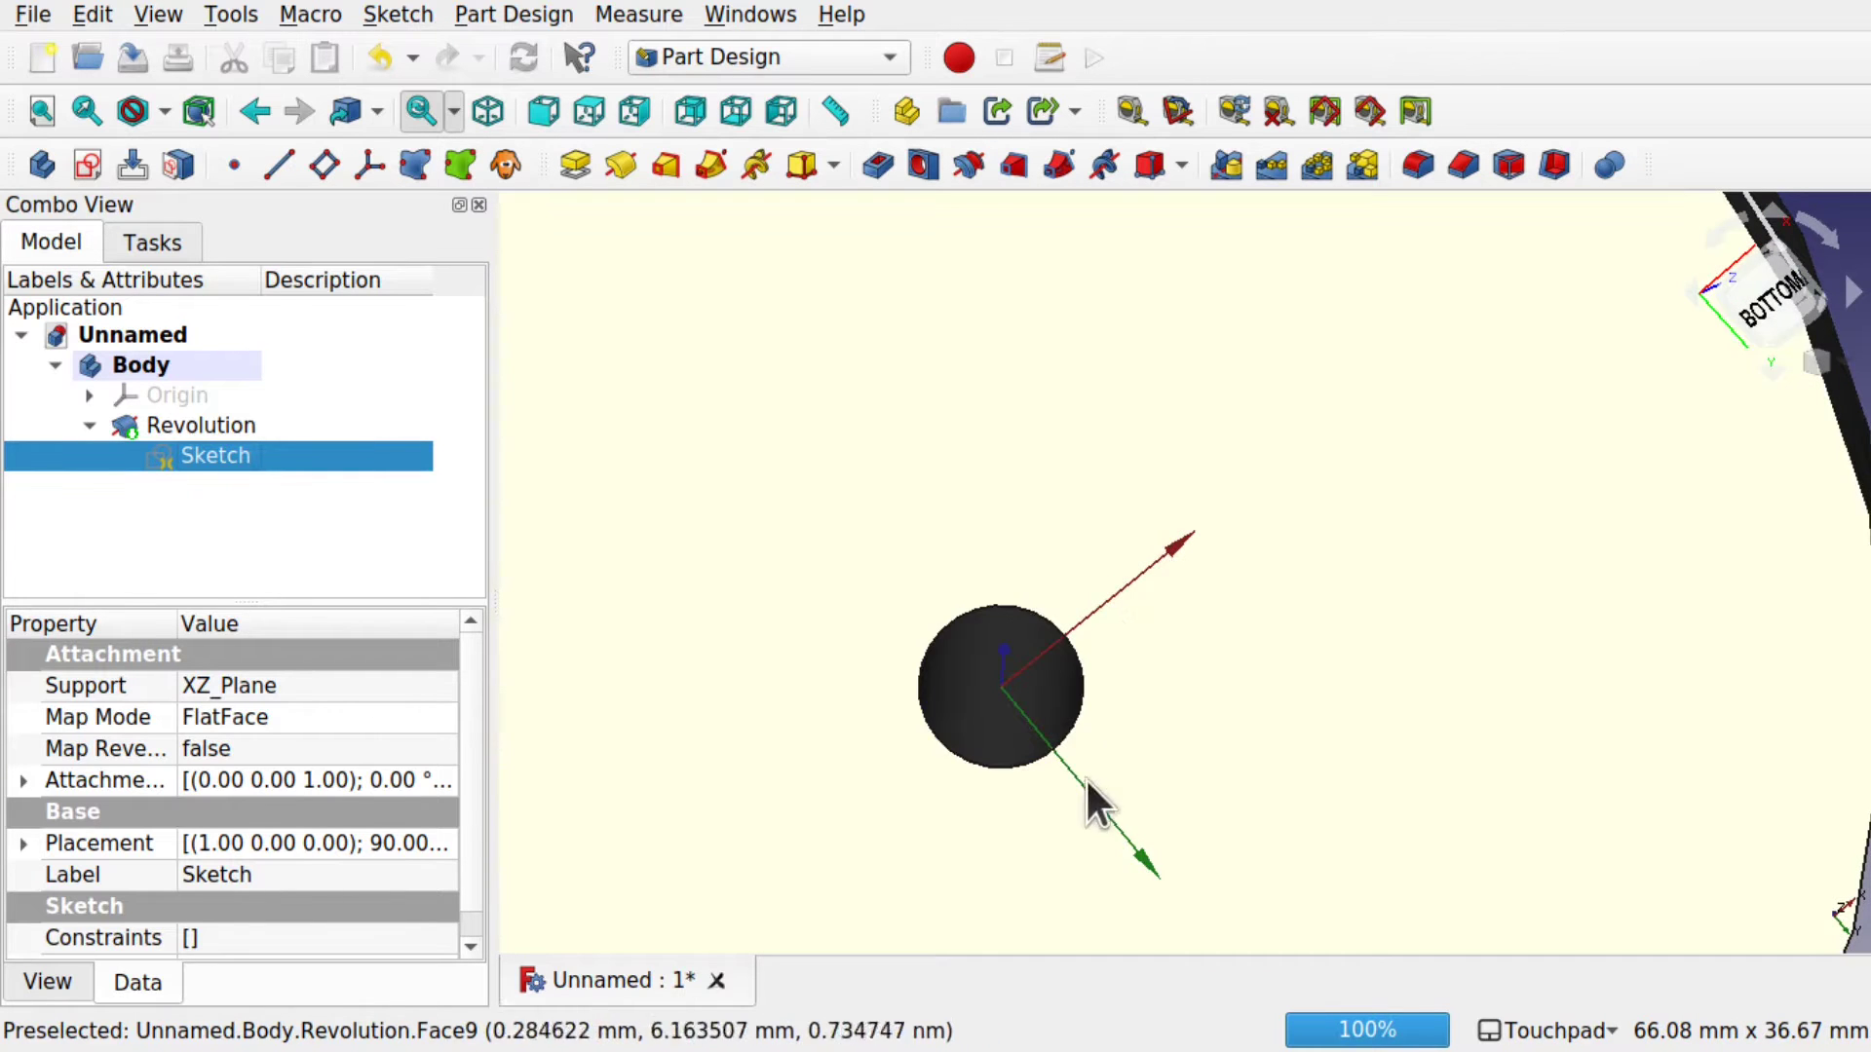
left_click_drag(1210, 620, 1148, 694, "alt")
scroll(1148, 693, "down", 2)
scroll(1147, 694, "down", 5)
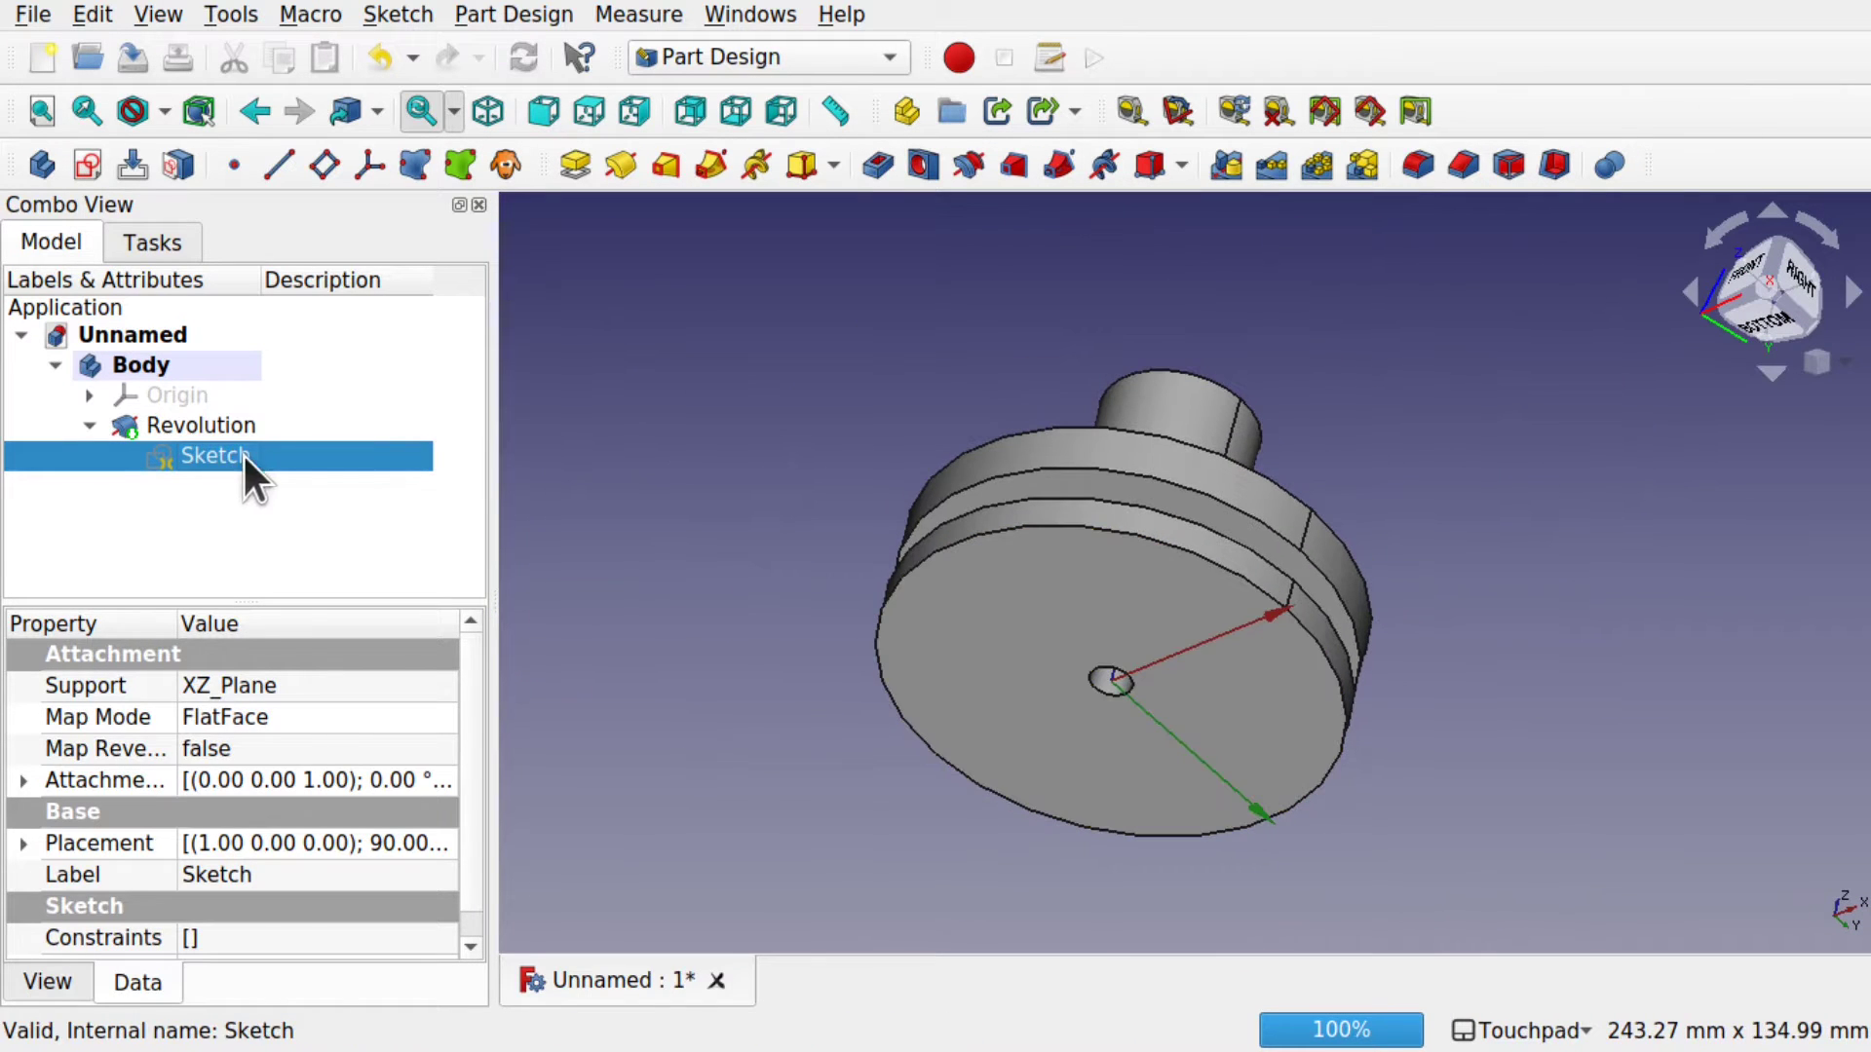
- Open the revolution's parameters, check its axis setting against the solid from several angles, and accept them
left_click(198, 425)
double_click(198, 426)
left_click_drag(890, 470, 1051, 616, "alt")
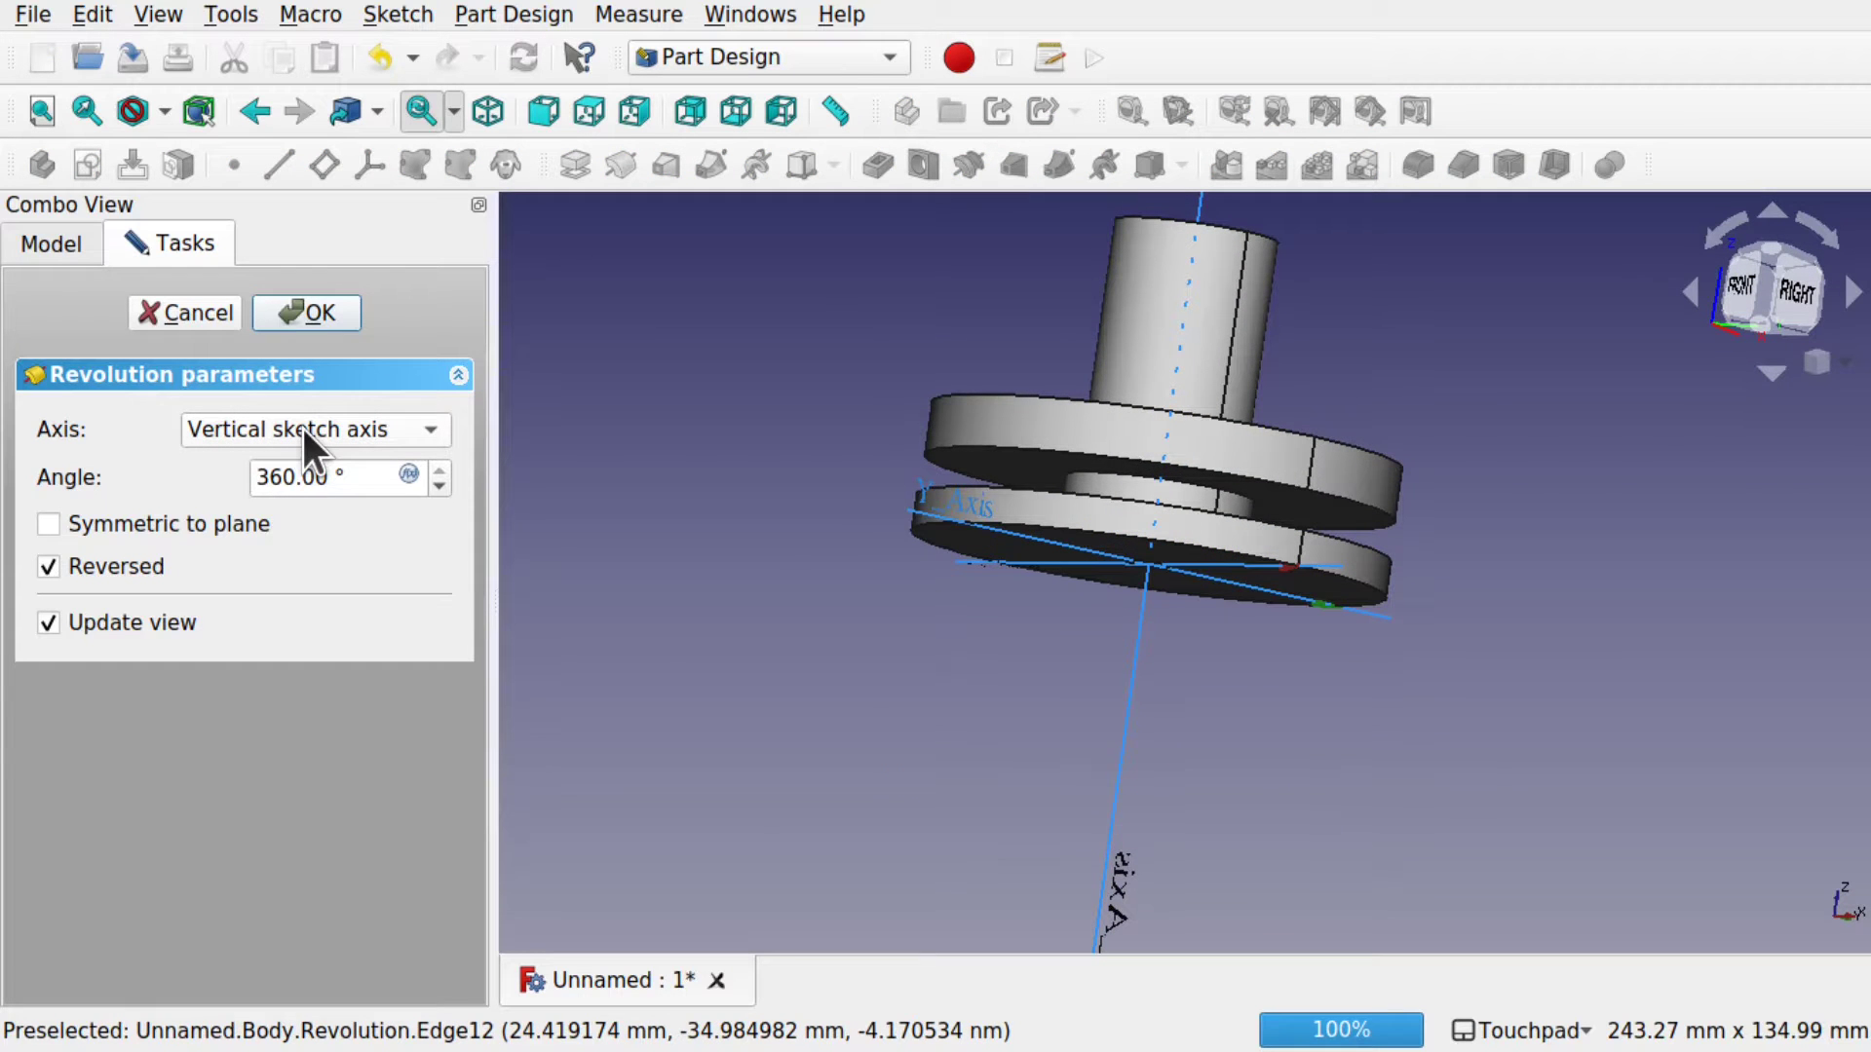
left_click_drag(1027, 651, 1130, 581, "alt")
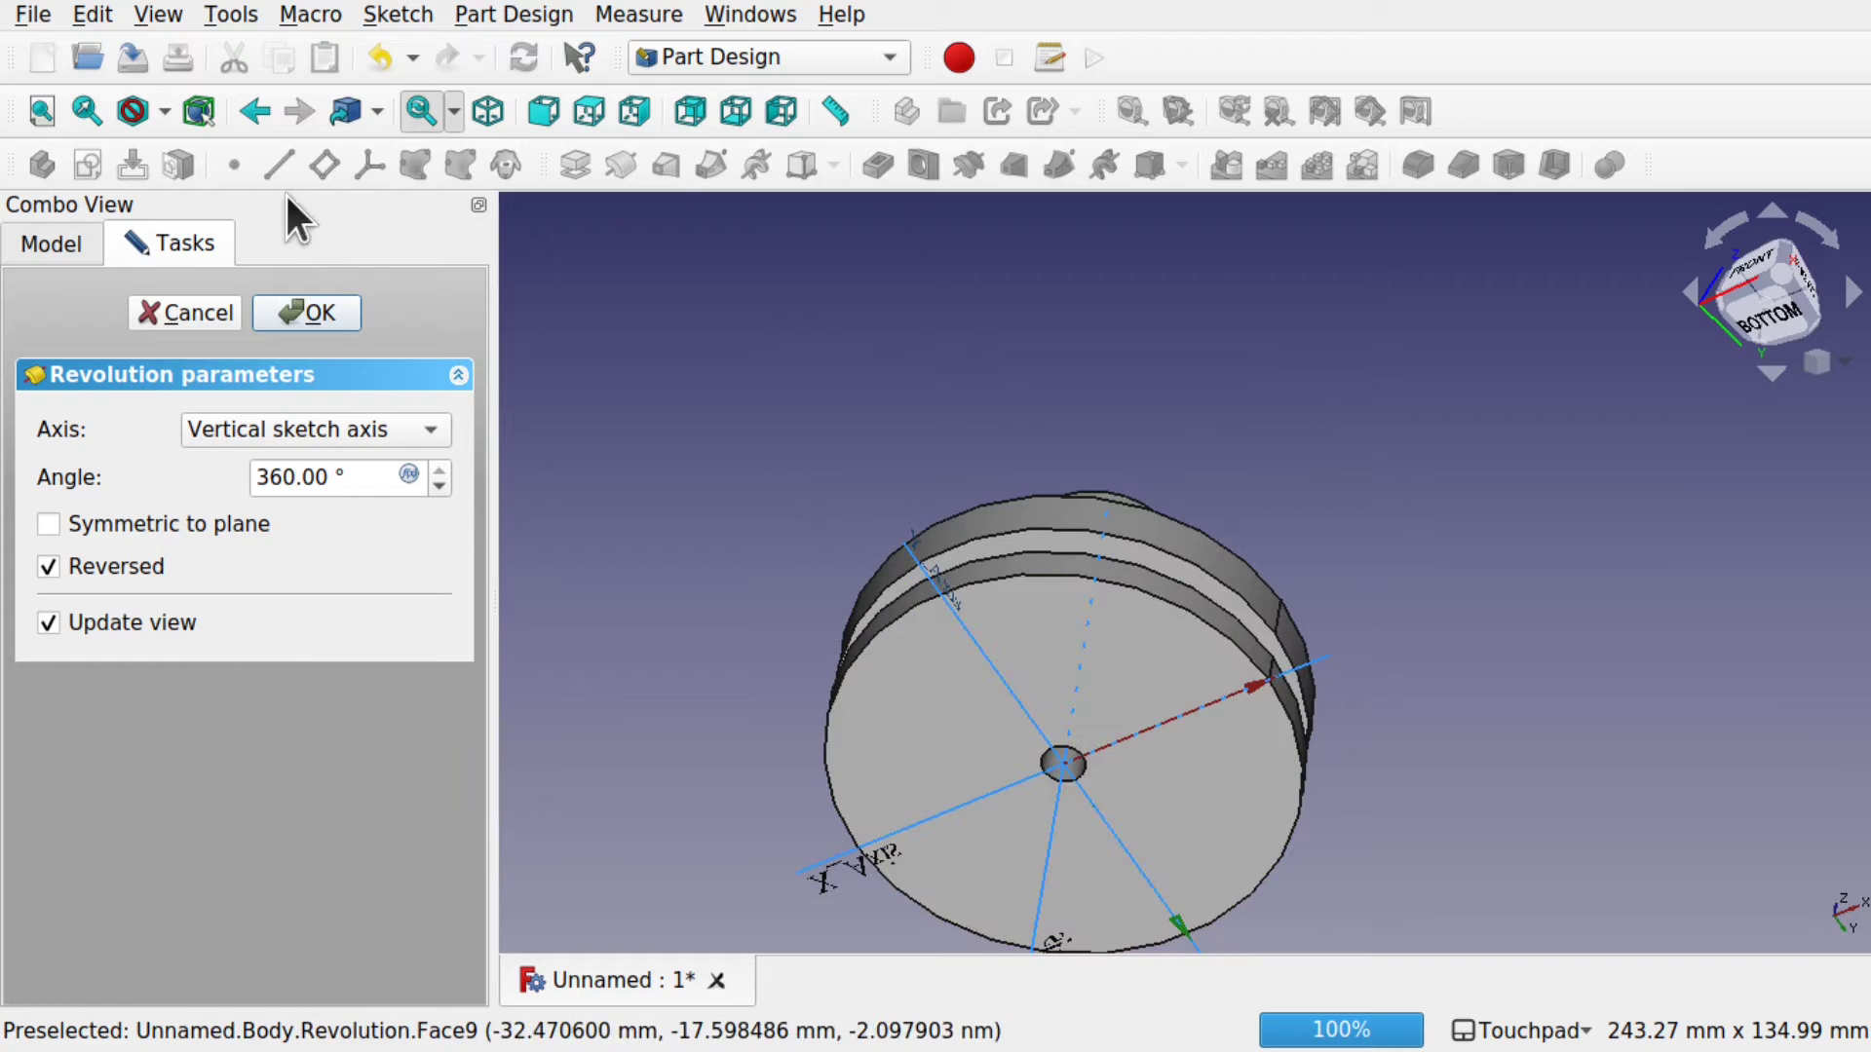
left_click(317, 312)
- Reopen the revolution's sketch, constrain the profile's upper inner corner onto the vertical axis, and close the sketch
double_click(204, 456)
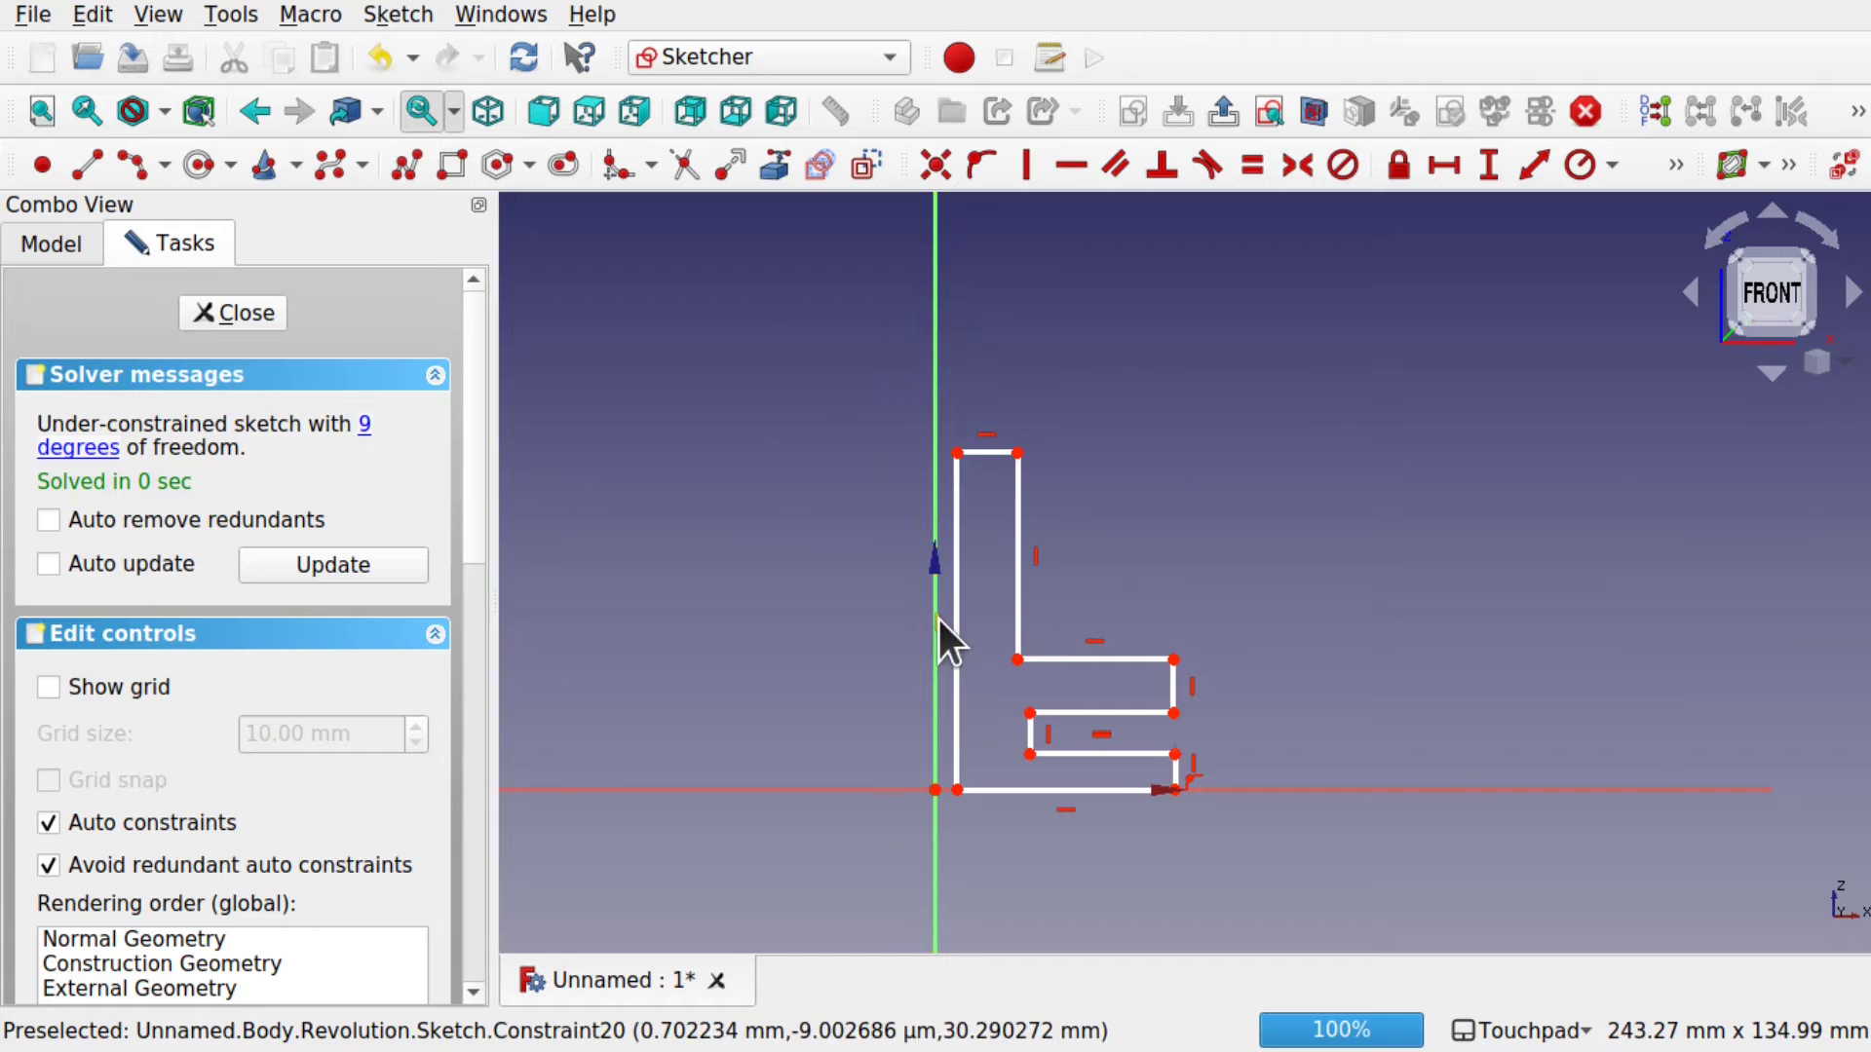
mouse_move(1006, 450)
left_mouse_down("alt")
mouse_move(1002, 524)
mouse_move(974, 542)
left_mouse_up("alt")
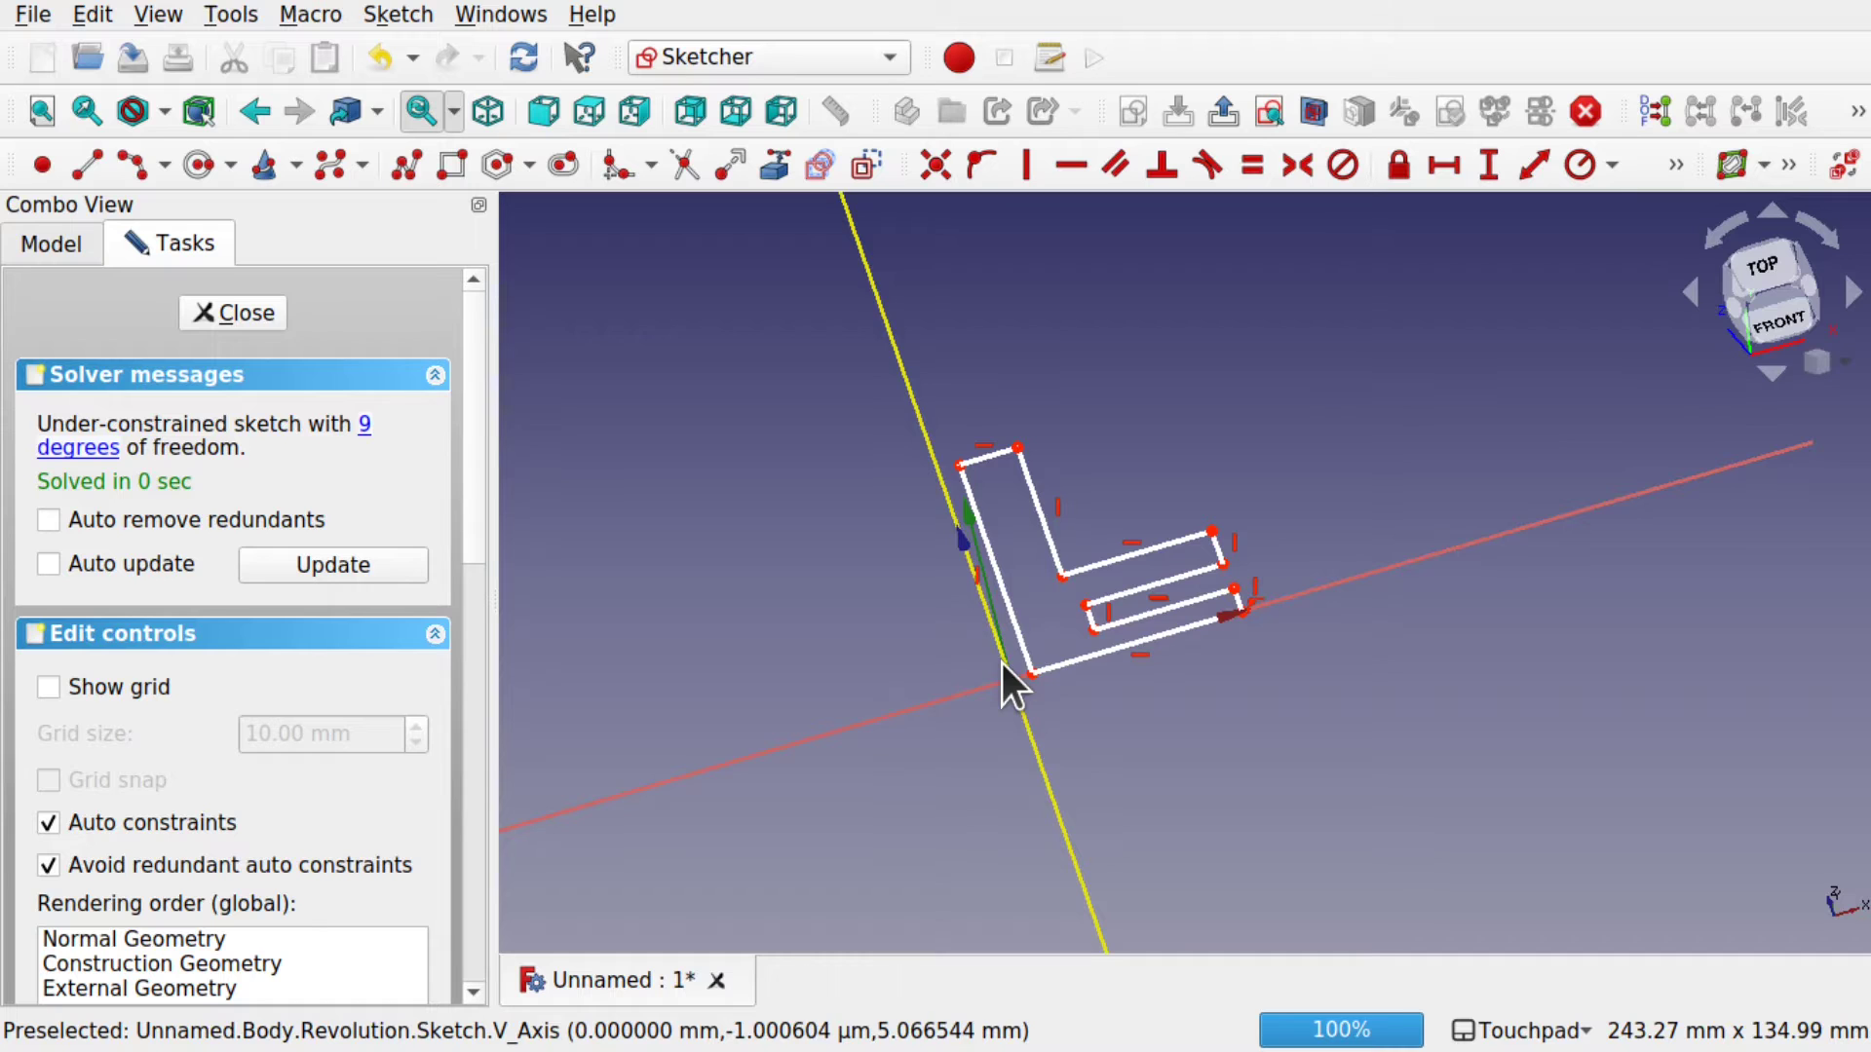
mouse_move(945, 501)
left_mouse_down("alt")
mouse_move(1110, 617)
mouse_move(1003, 597)
mouse_move(1028, 605)
mouse_move(973, 516)
left_mouse_up("alt")
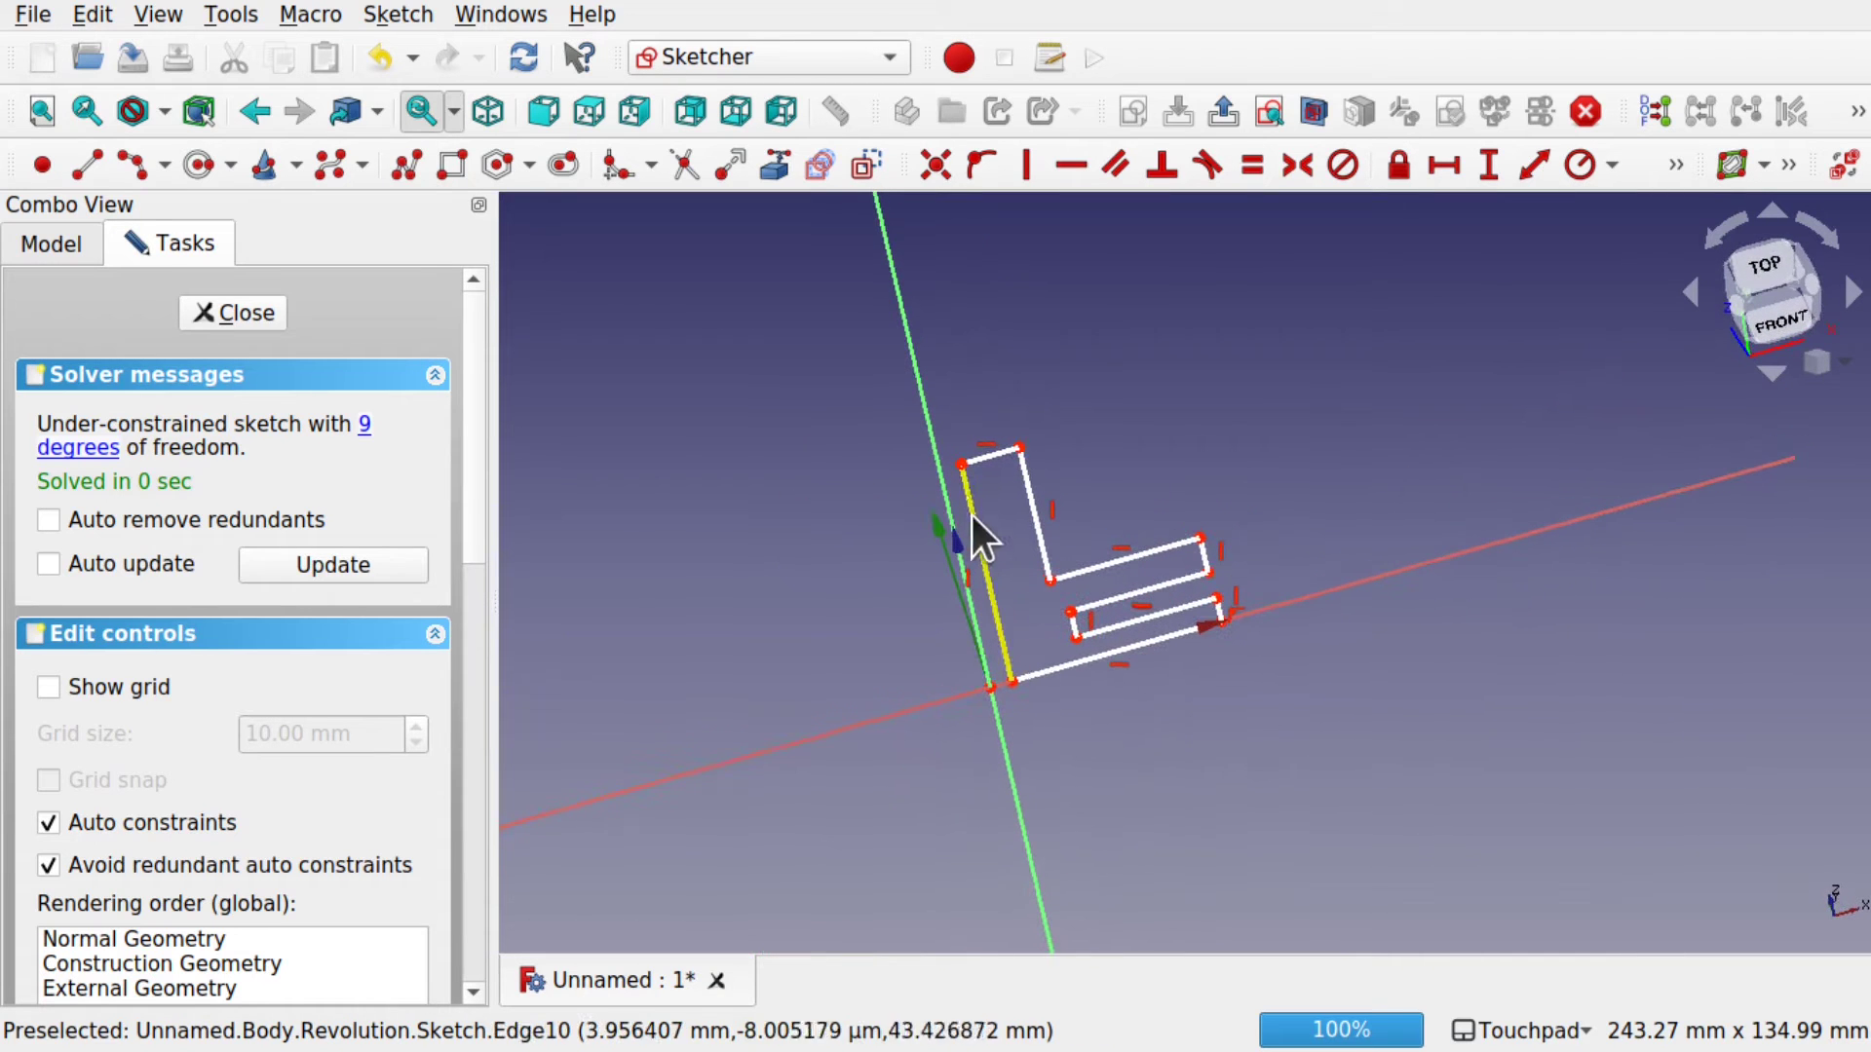
left_click(961, 464)
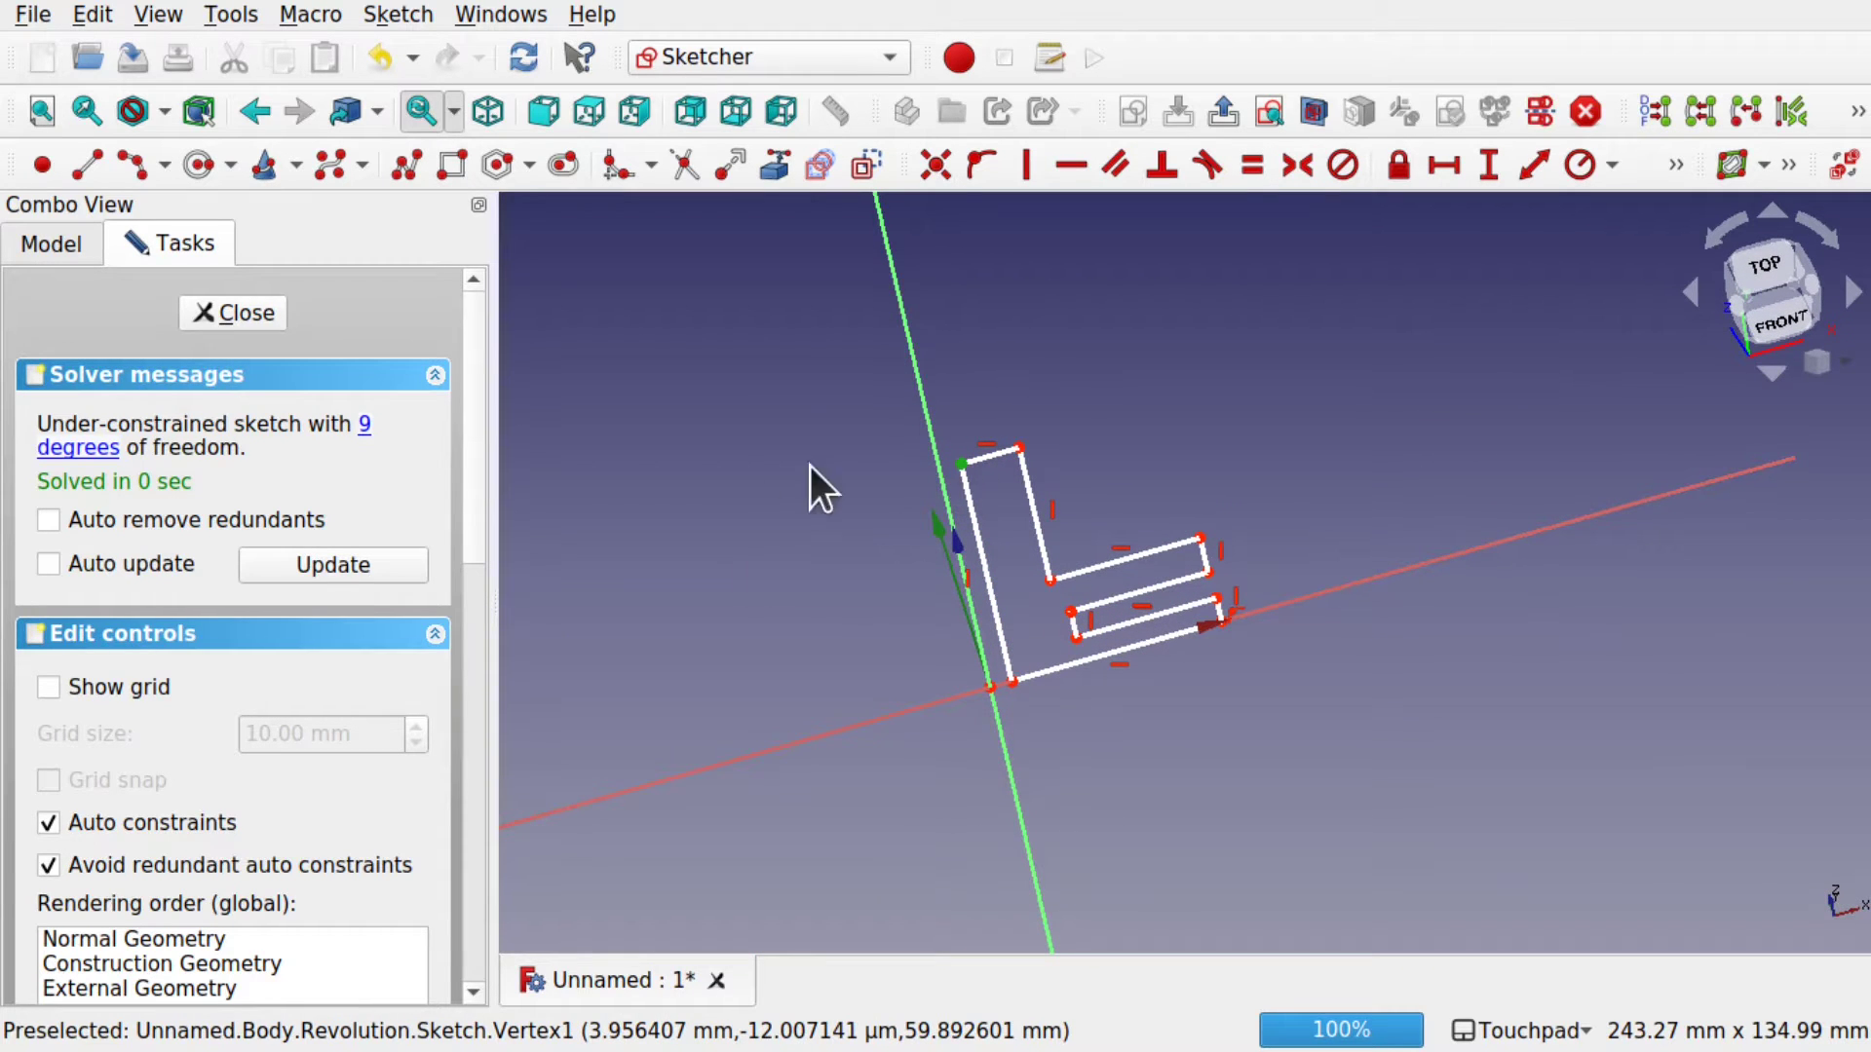
left_click(938, 460)
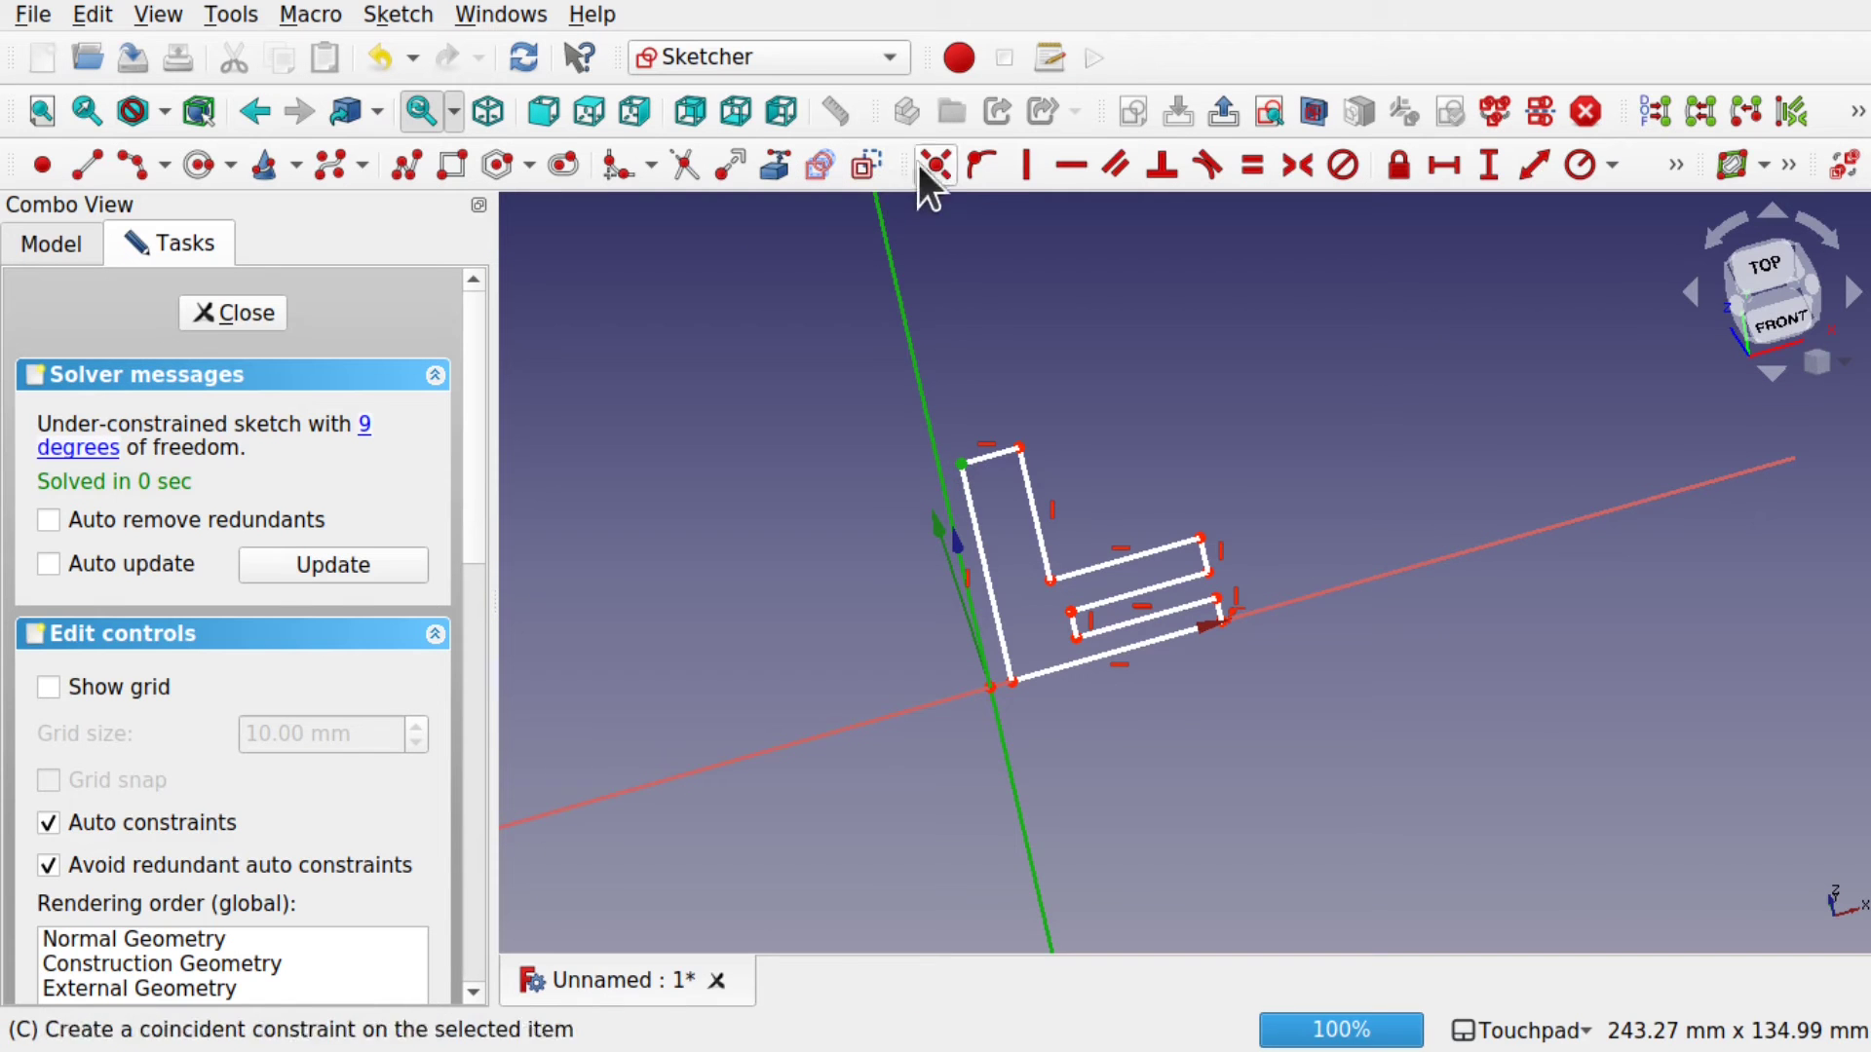
left_click(977, 167)
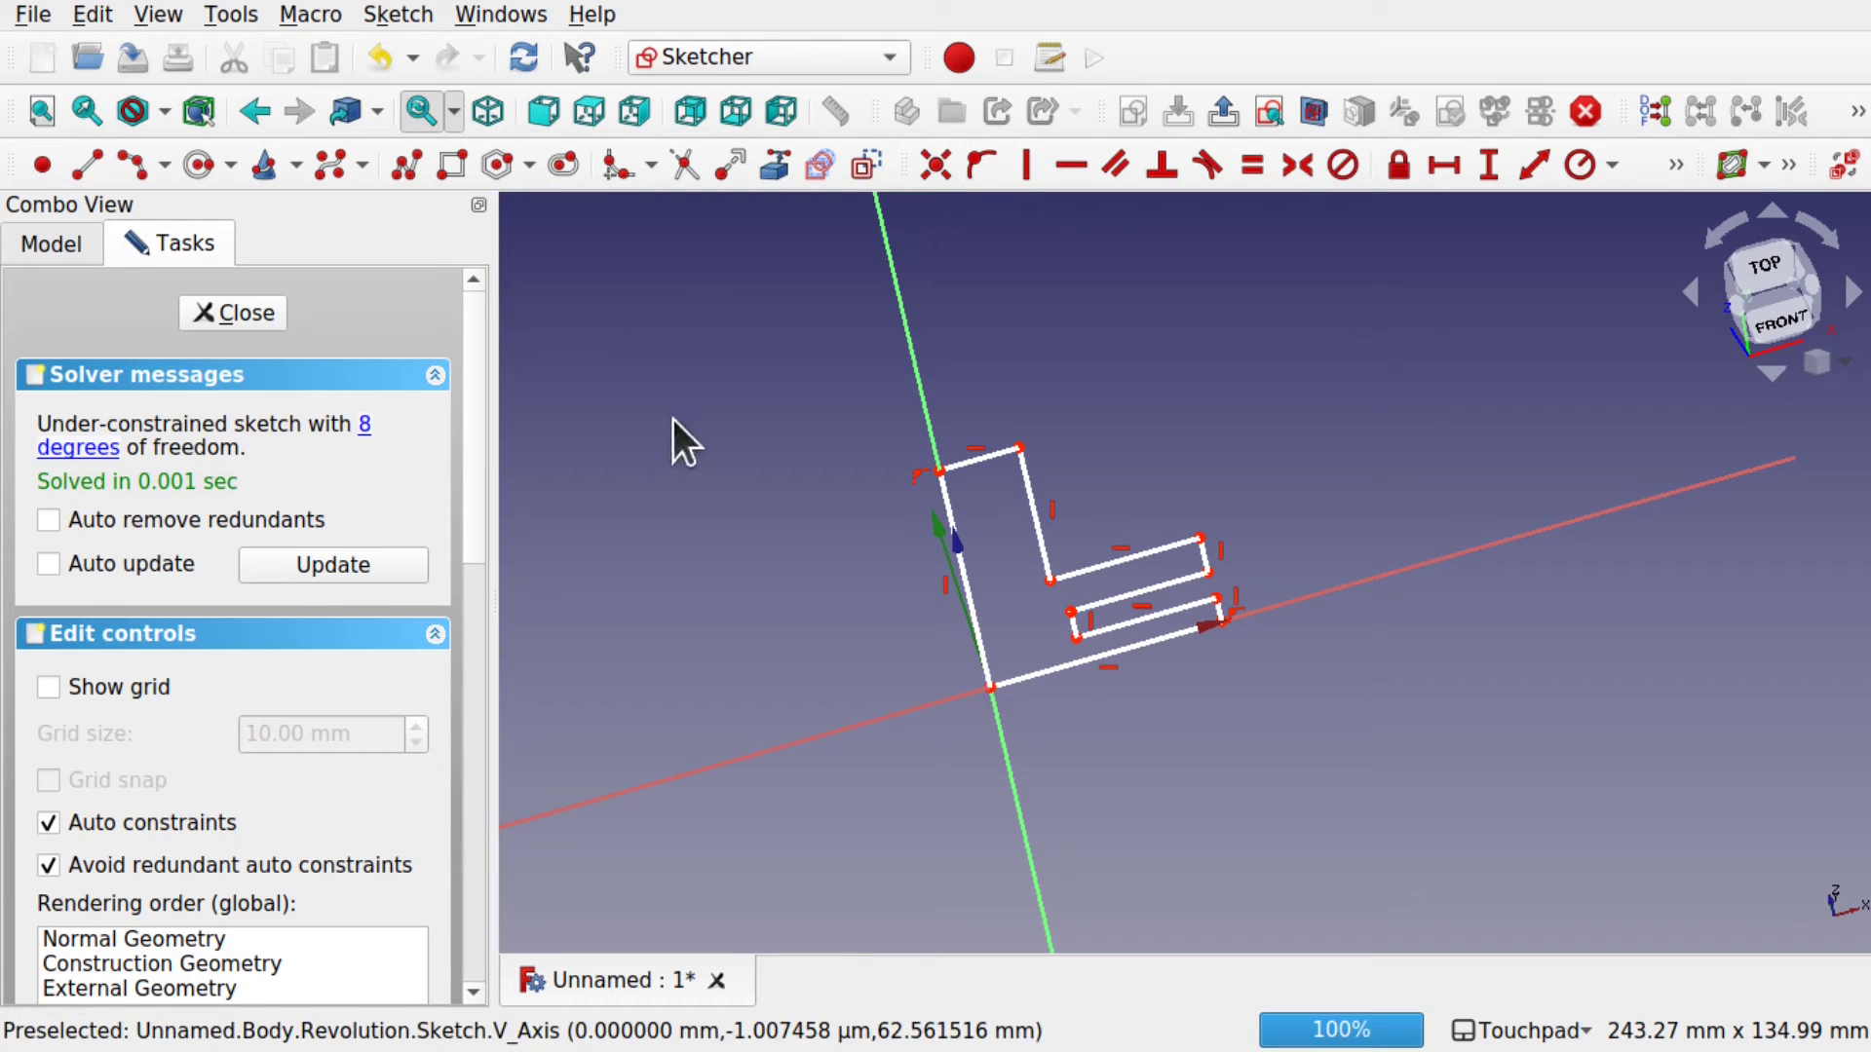
left_click(259, 312)
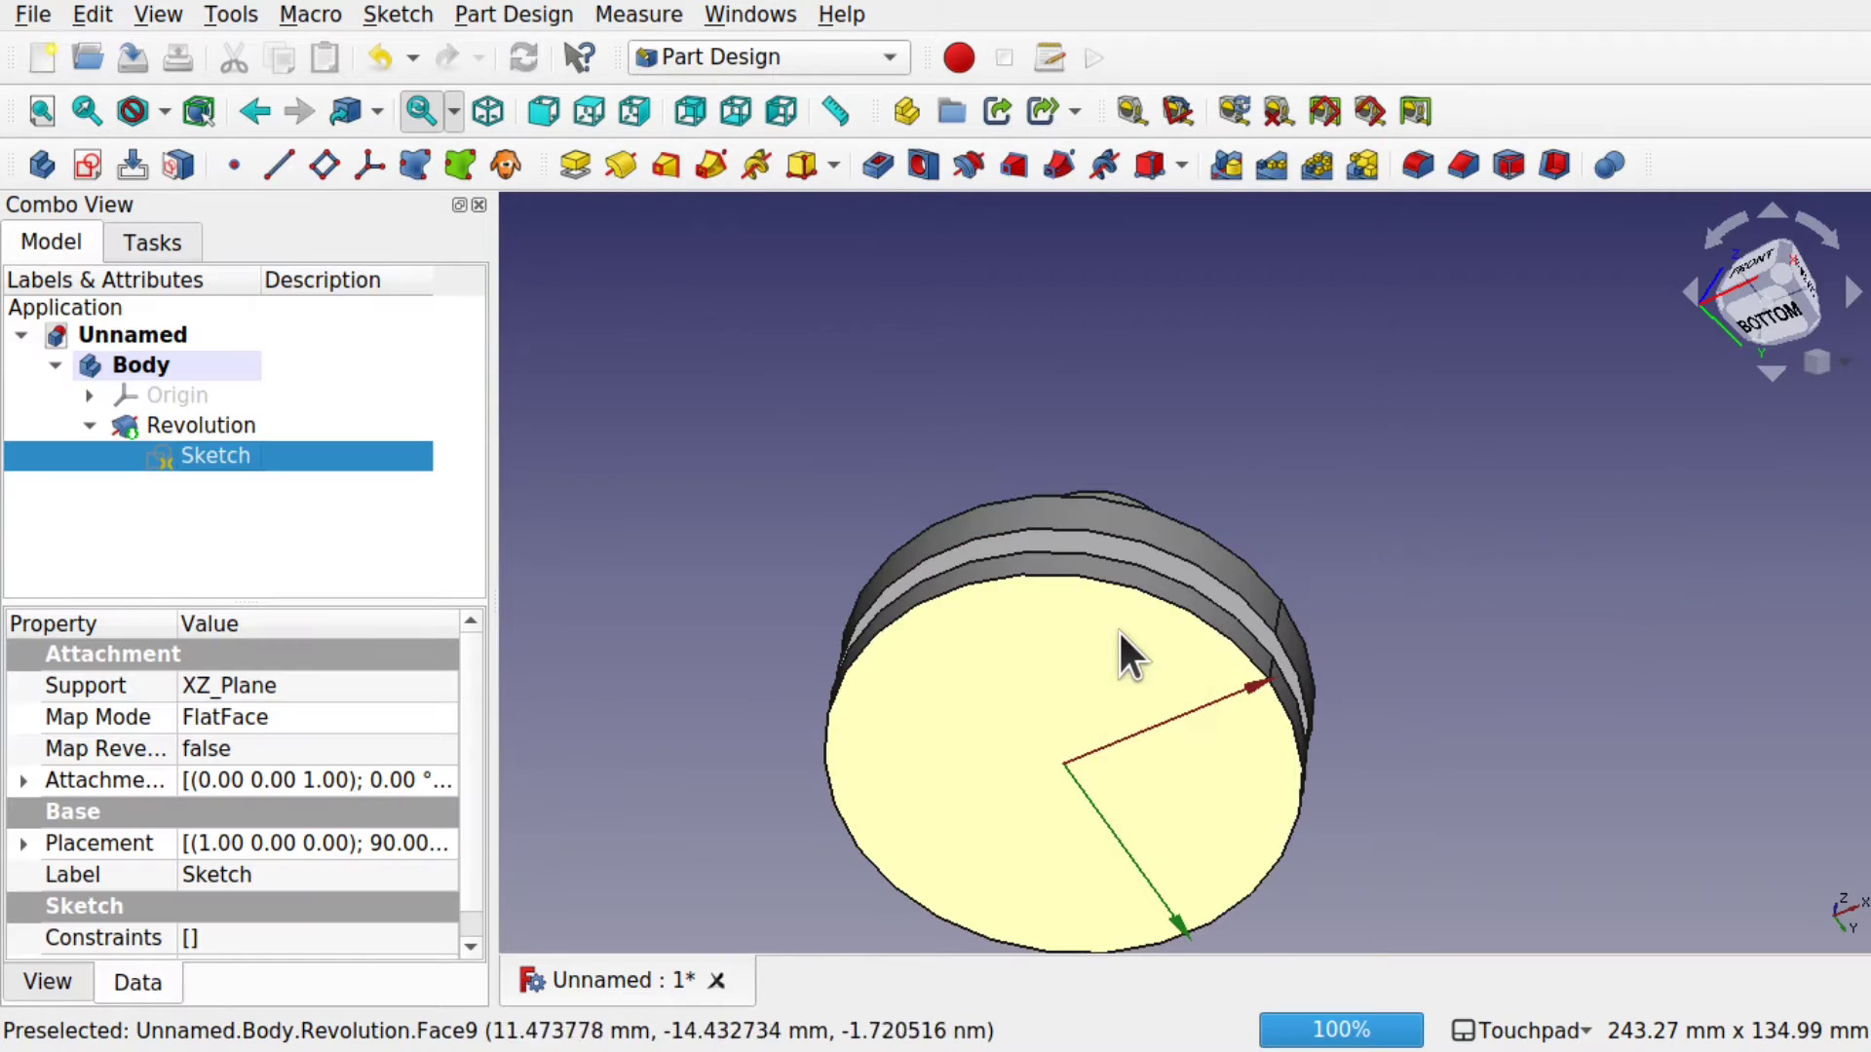
- Expand the sketch's attachment offset down to its position coordinates and make the sketch visible on the solid
left_click_drag(1111, 645, 1086, 805, "alt")
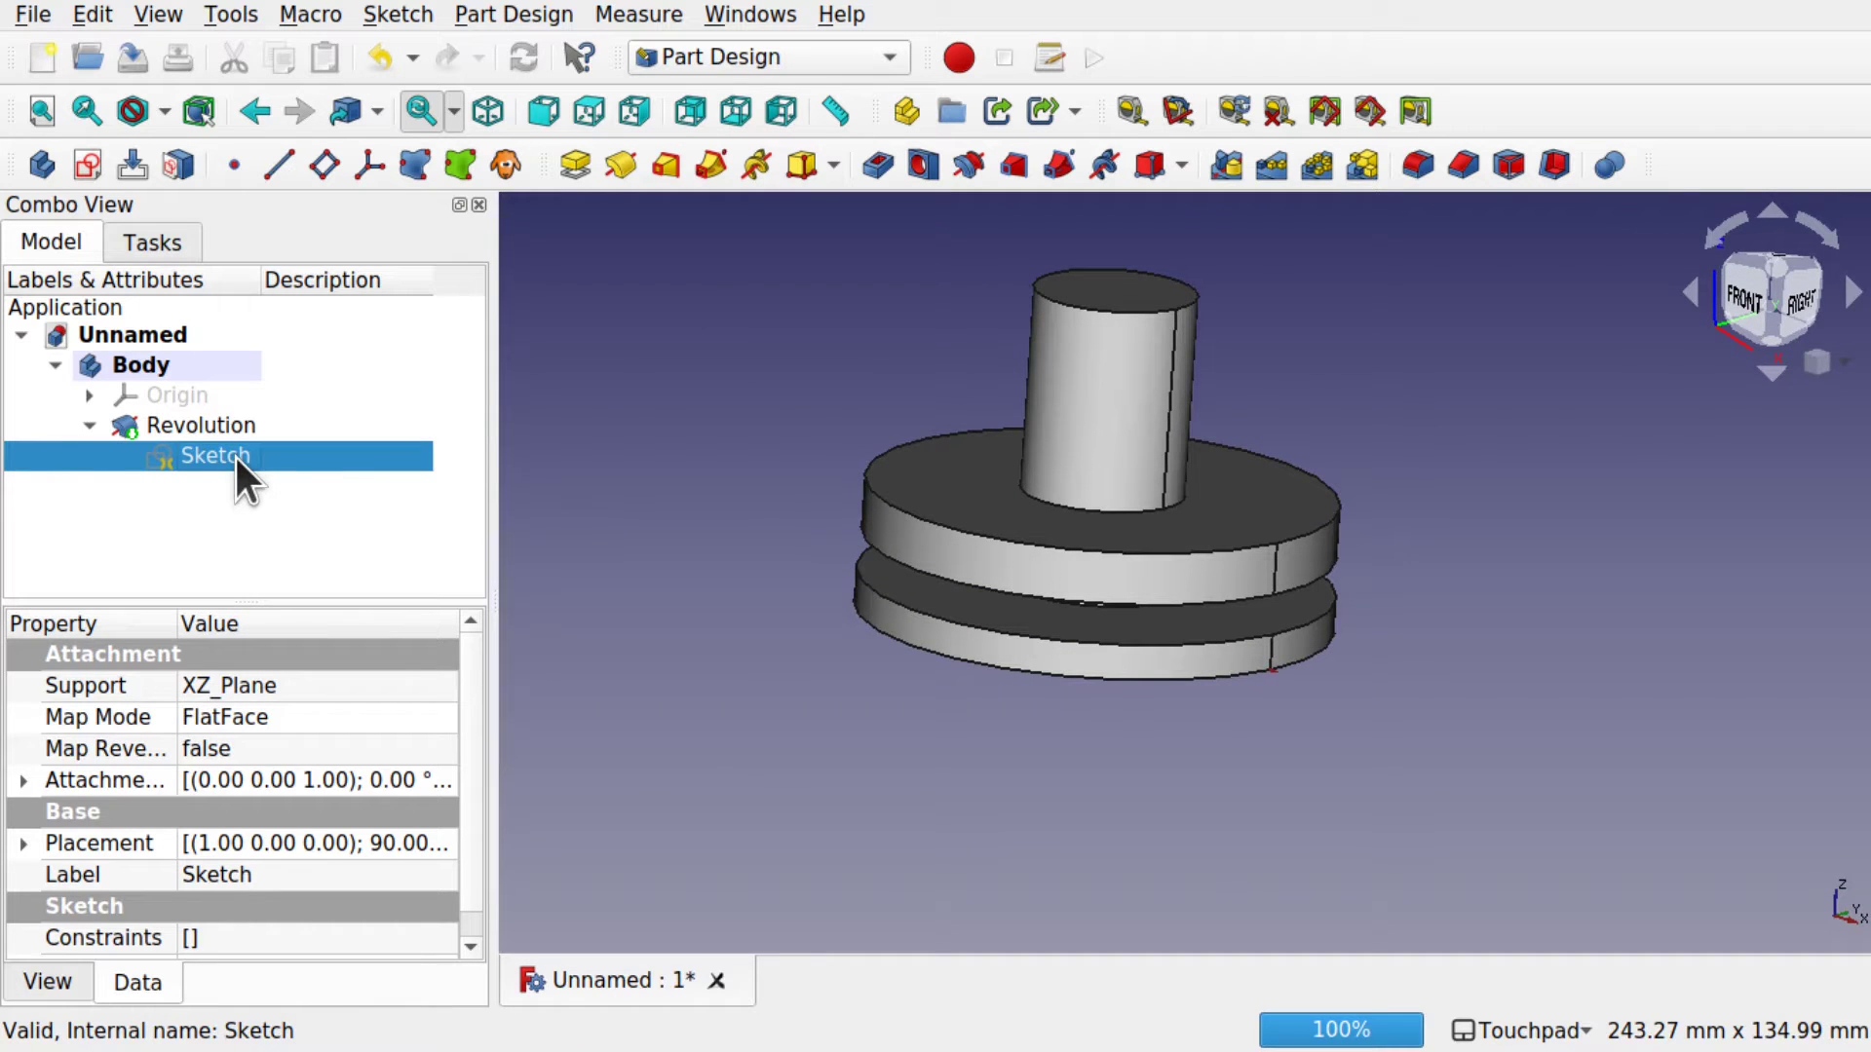
left_click(23, 782)
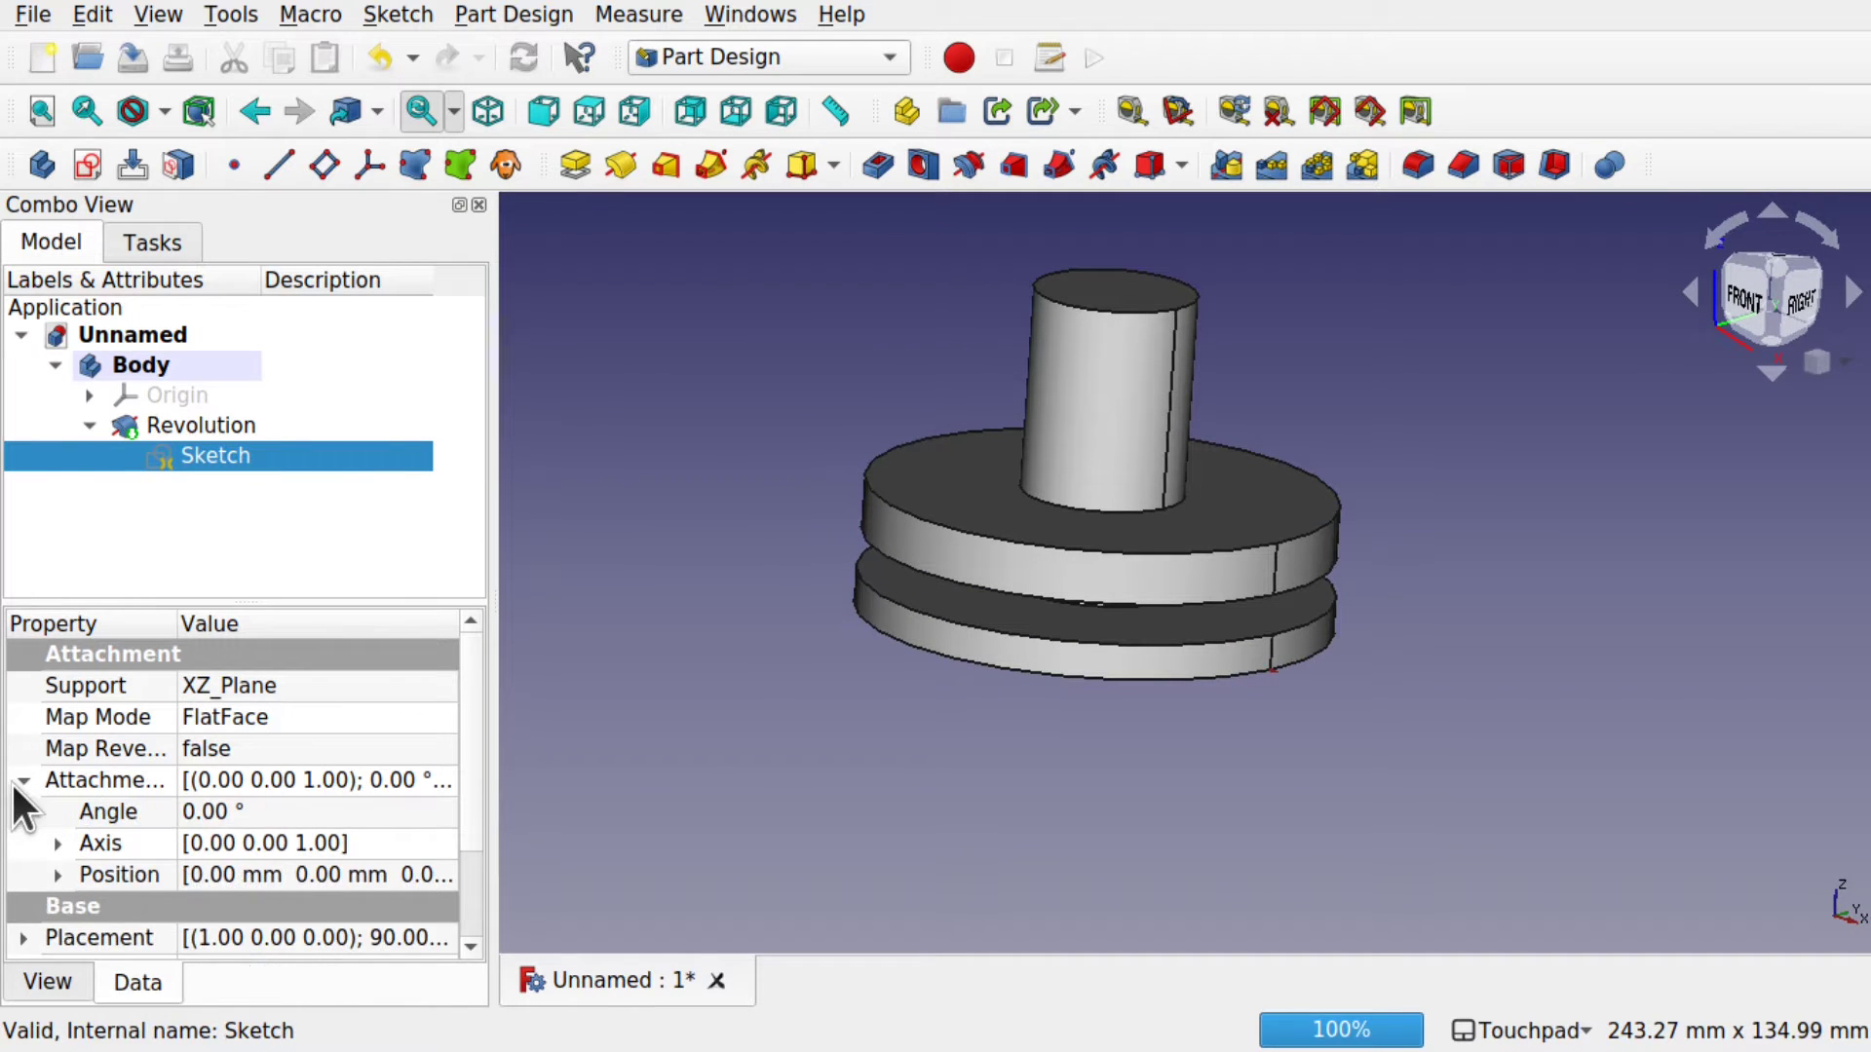
left_click(53, 870)
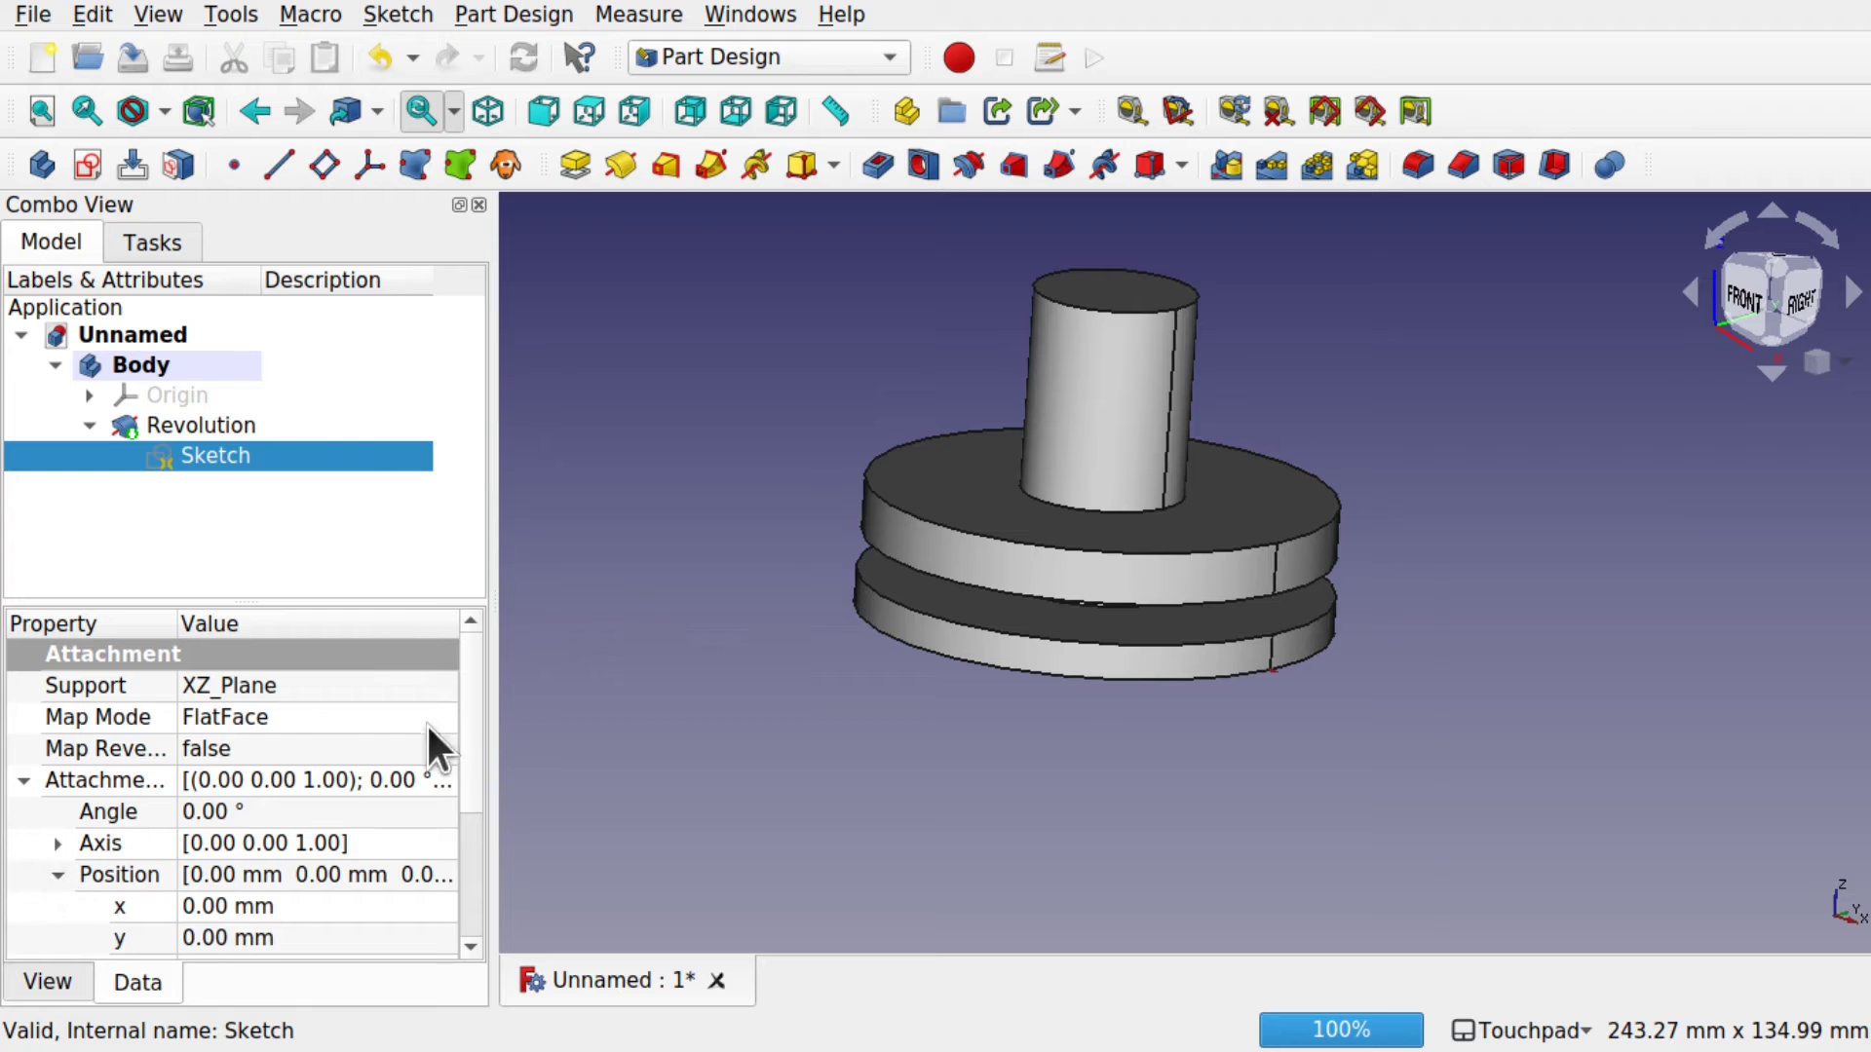
scroll(468, 723, "down", 1)
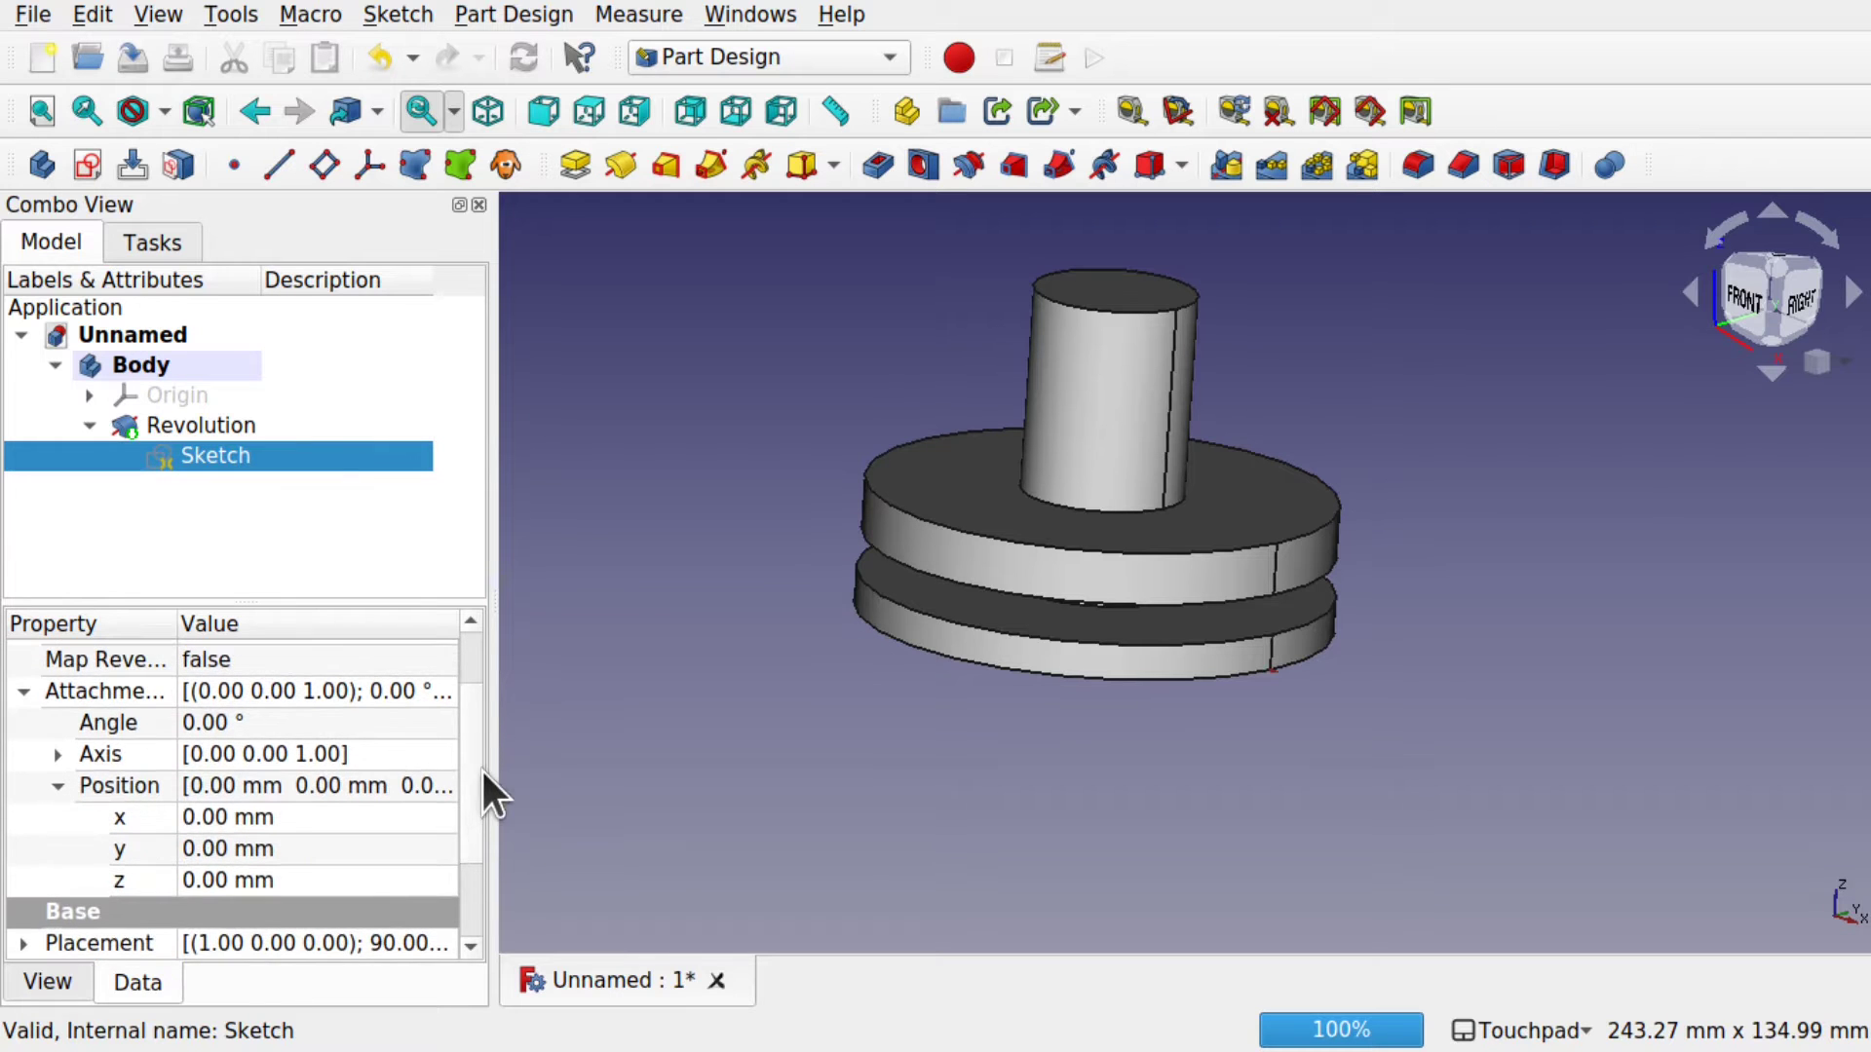
key("space")
key("0")
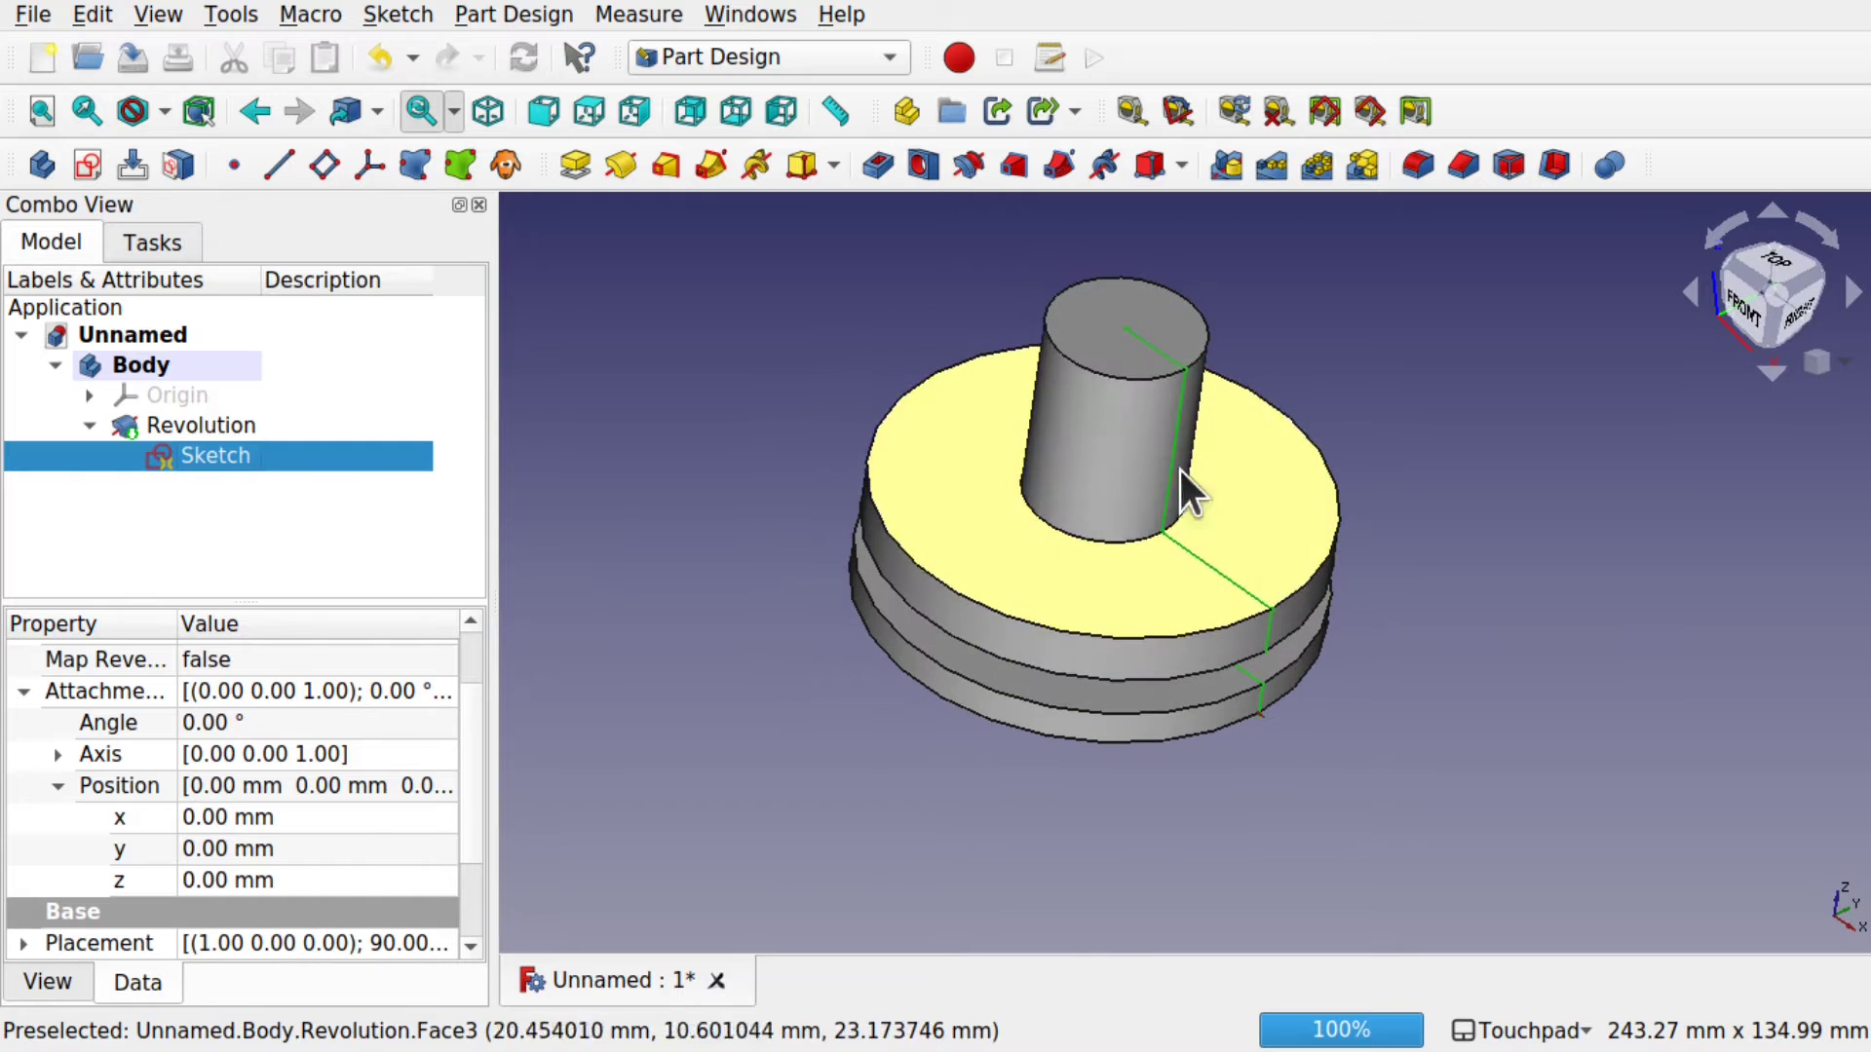
left_click_drag(1266, 639, 1306, 627, "alt")
mouse_move(1283, 461)
left_mouse_down("alt")
mouse_move(1274, 508)
mouse_move(1224, 535)
left_mouse_up("alt")
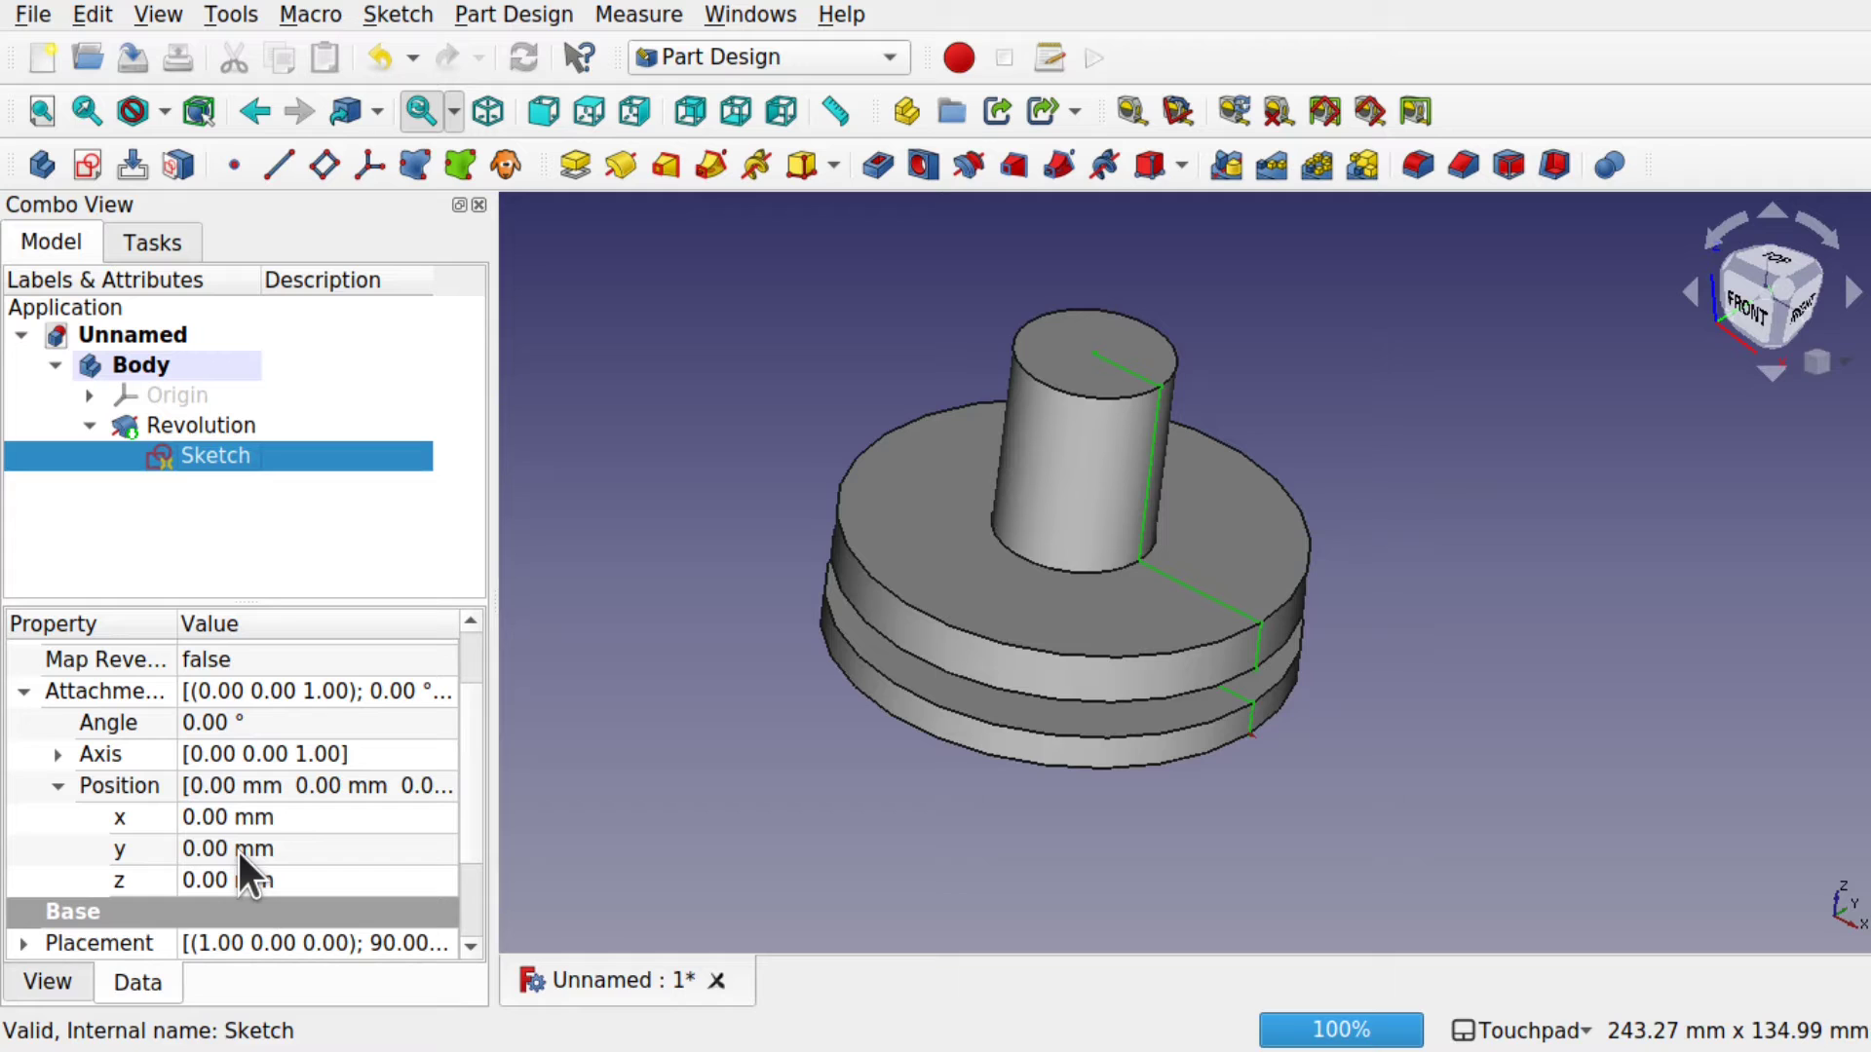
- Set the x position of the sketch's attachment offset to 8 mm
left_click(285, 815)
type("1")
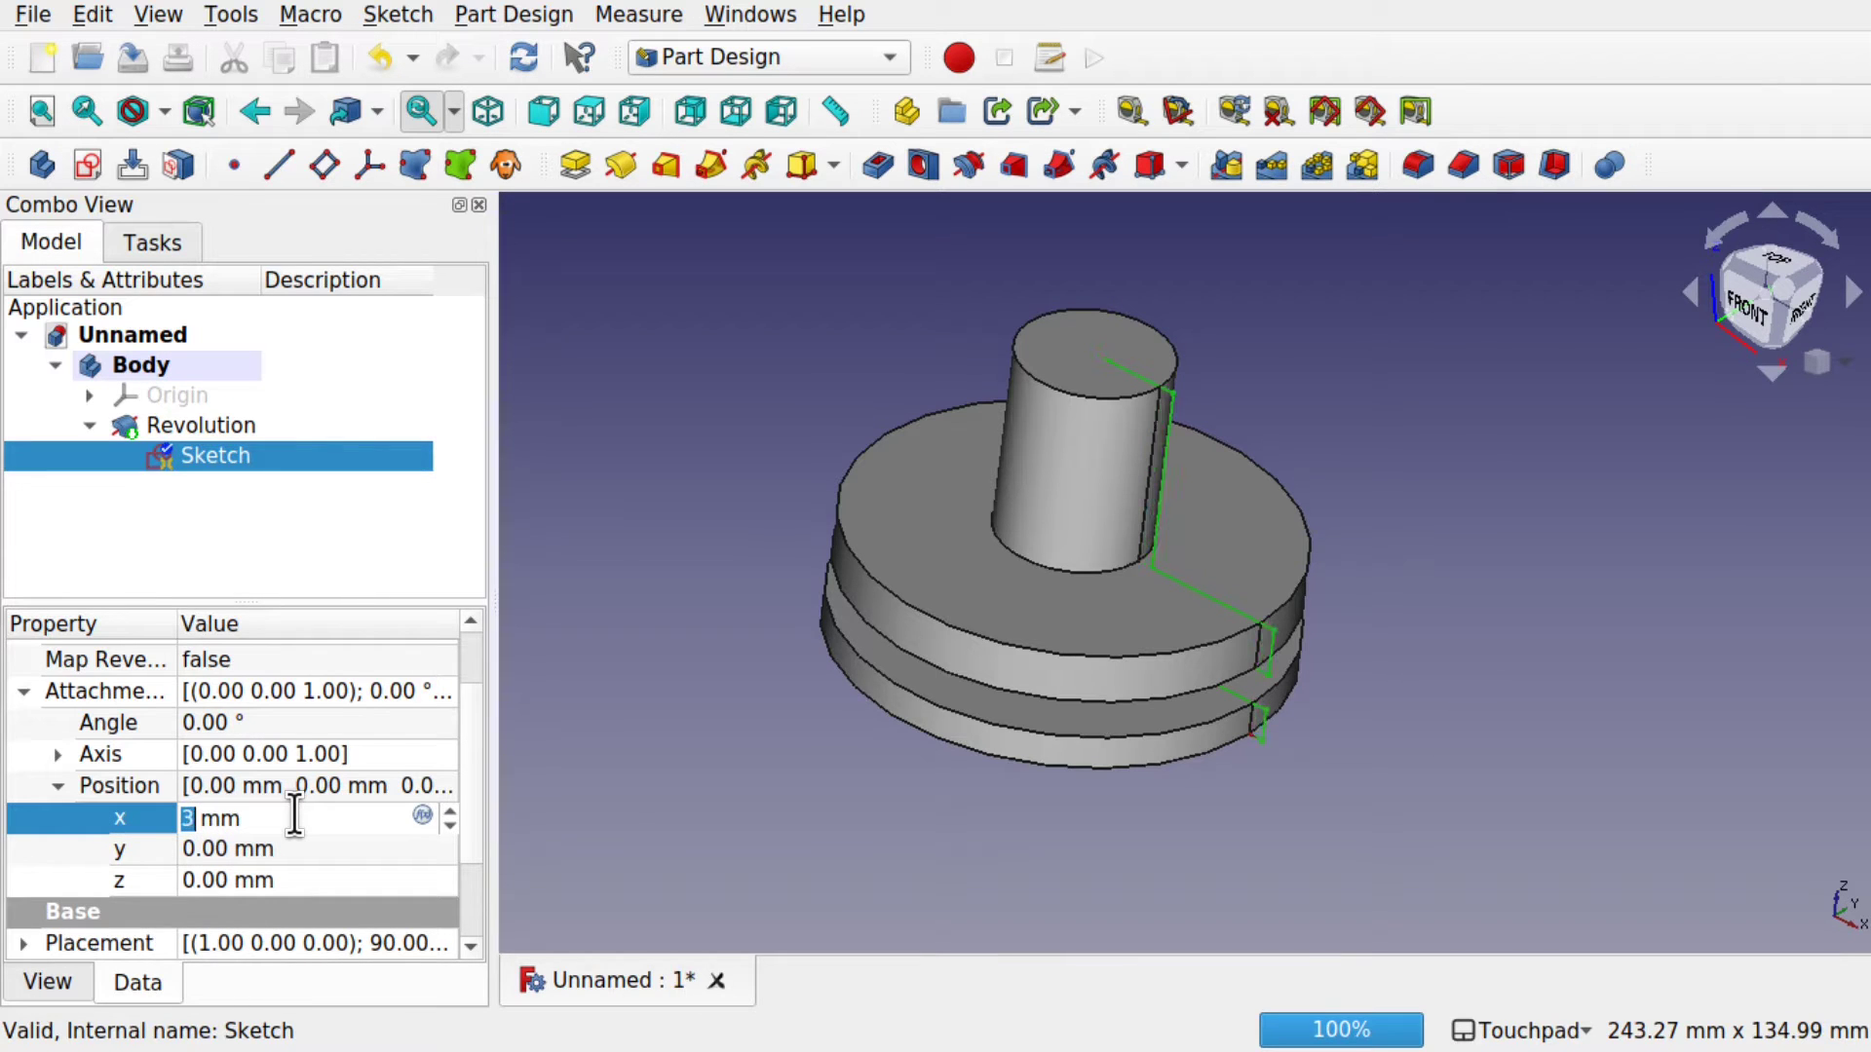
left_click(926, 848)
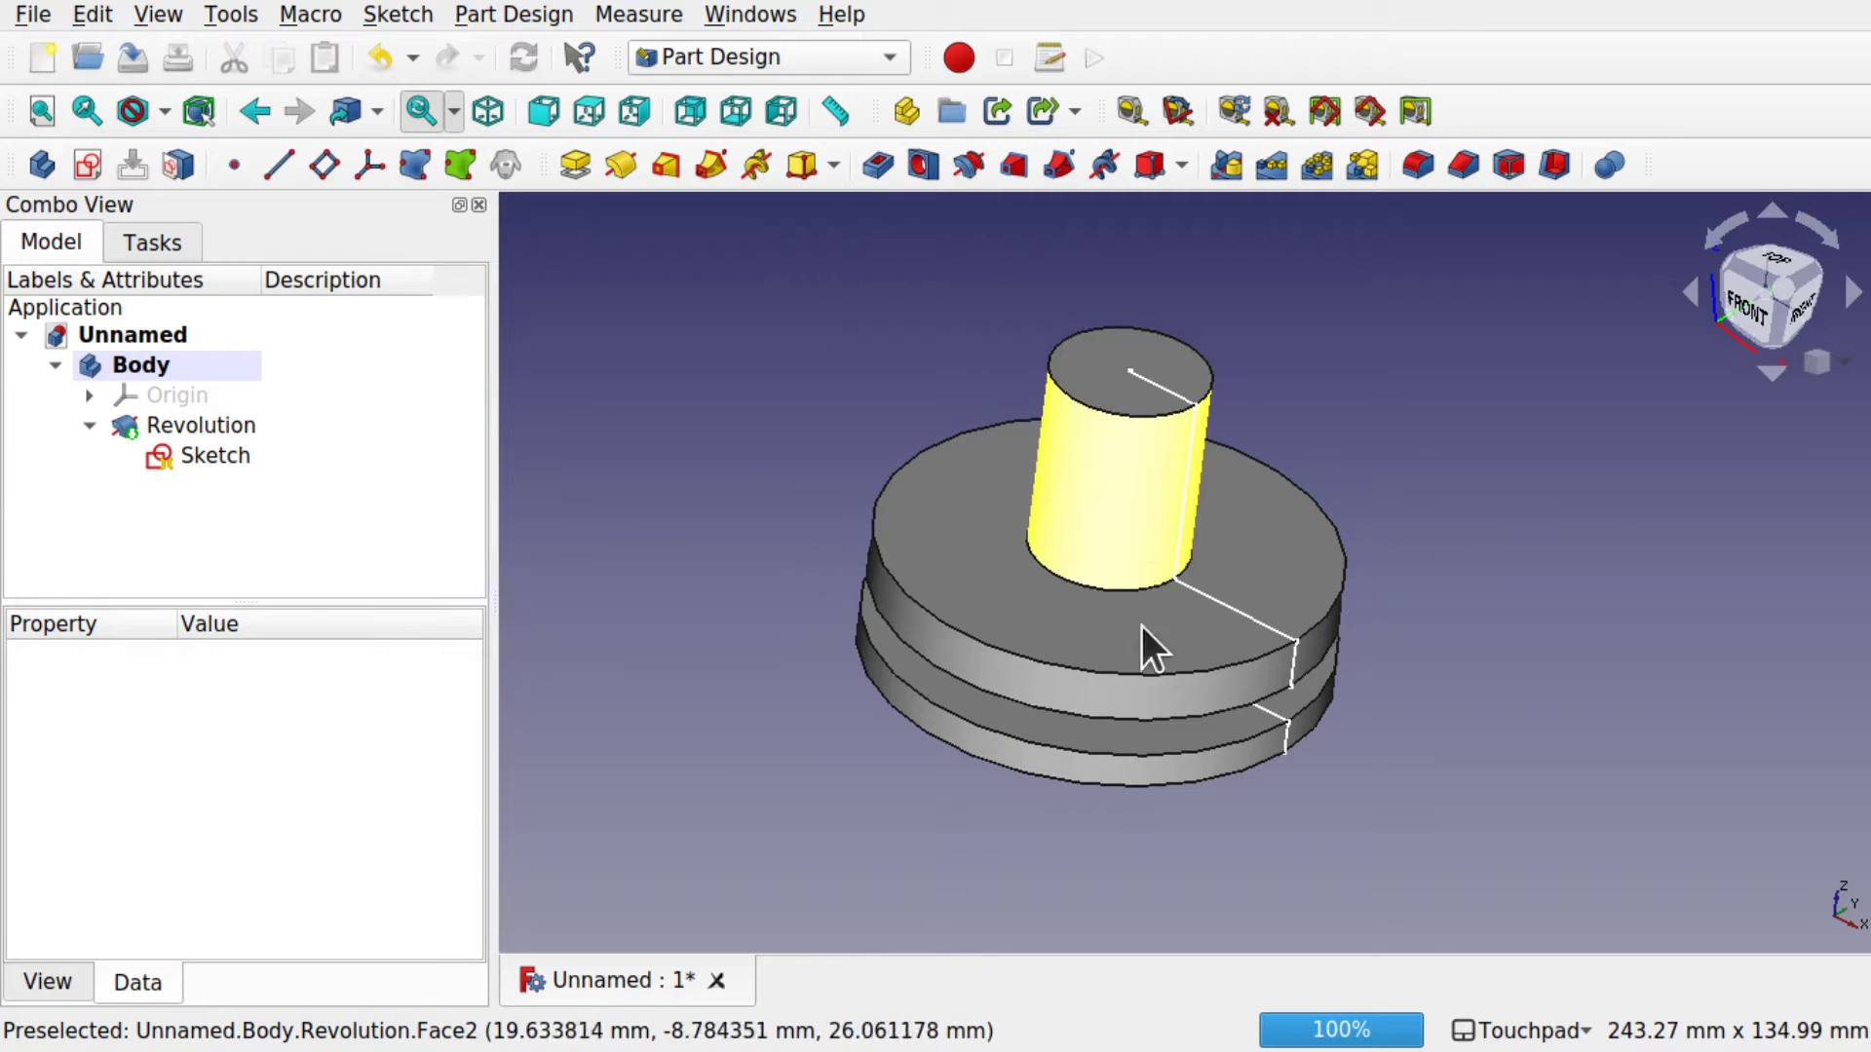
- Select the sketch again and set its attachment offset's x position to 15 mm
left_click(187, 455)
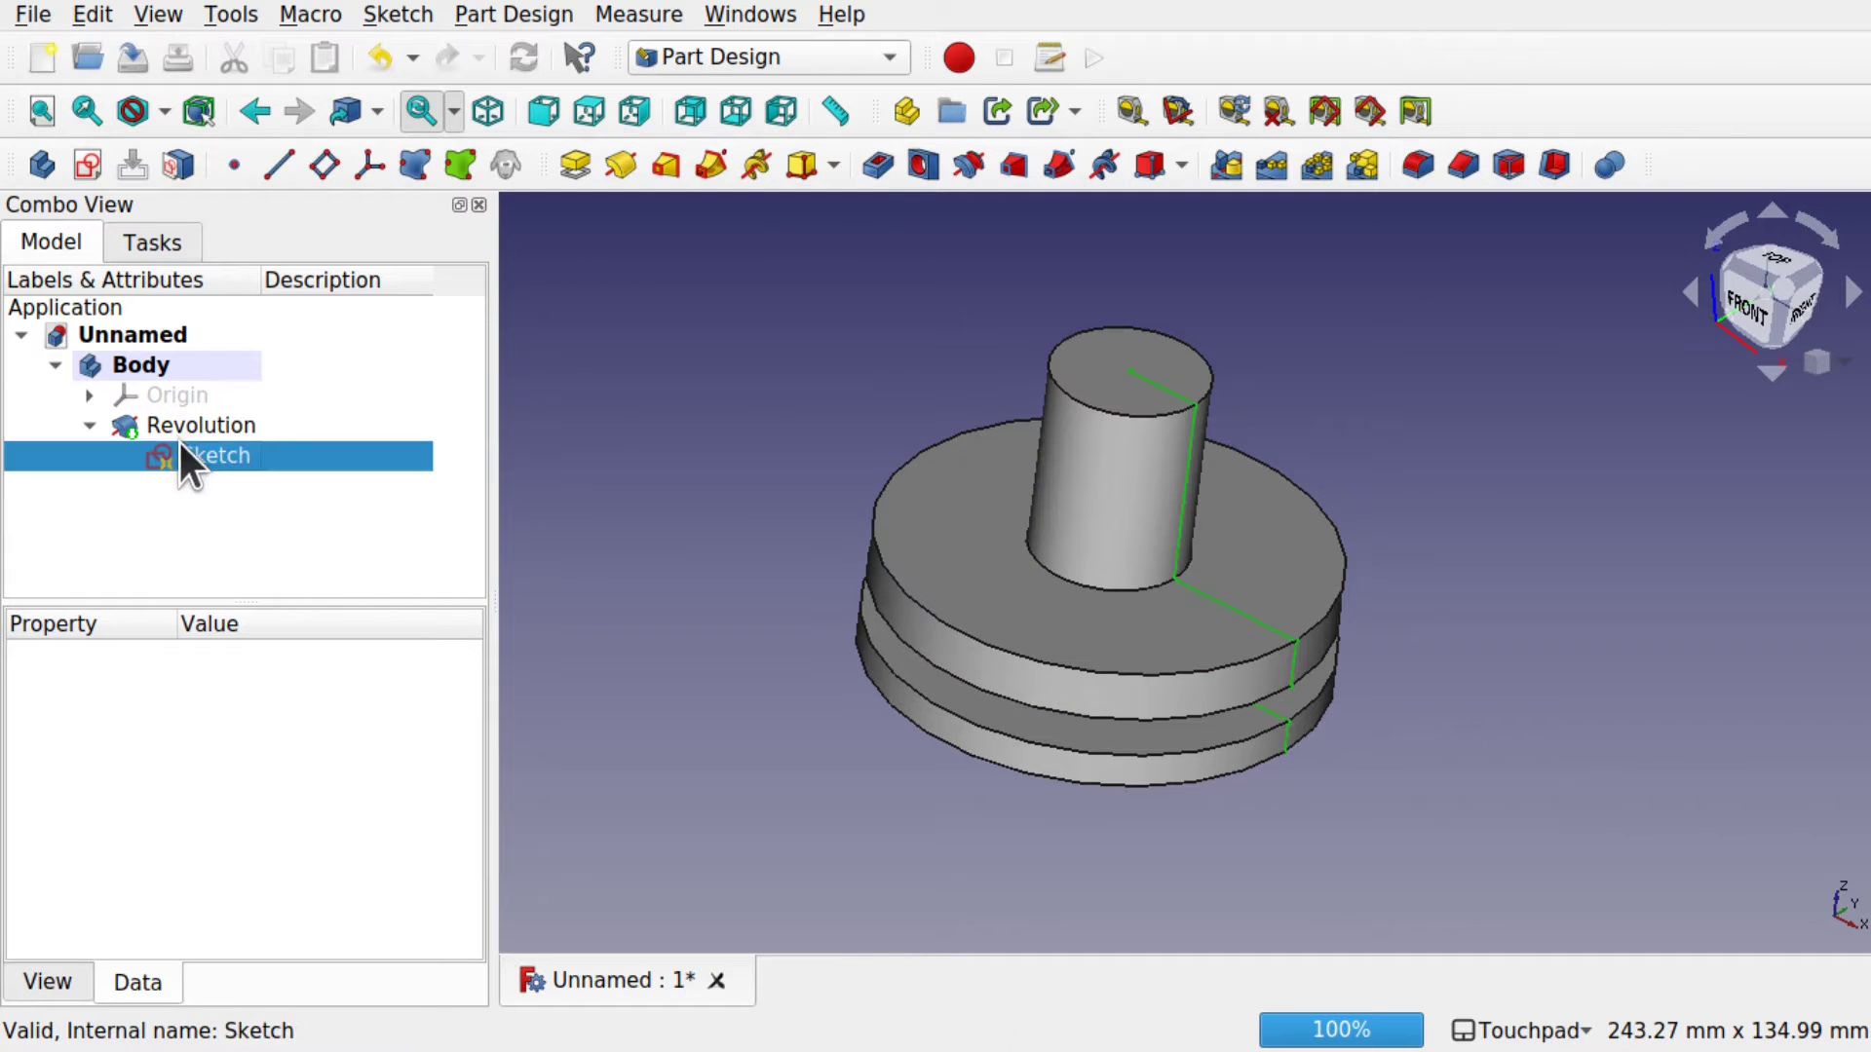
left_click(274, 906)
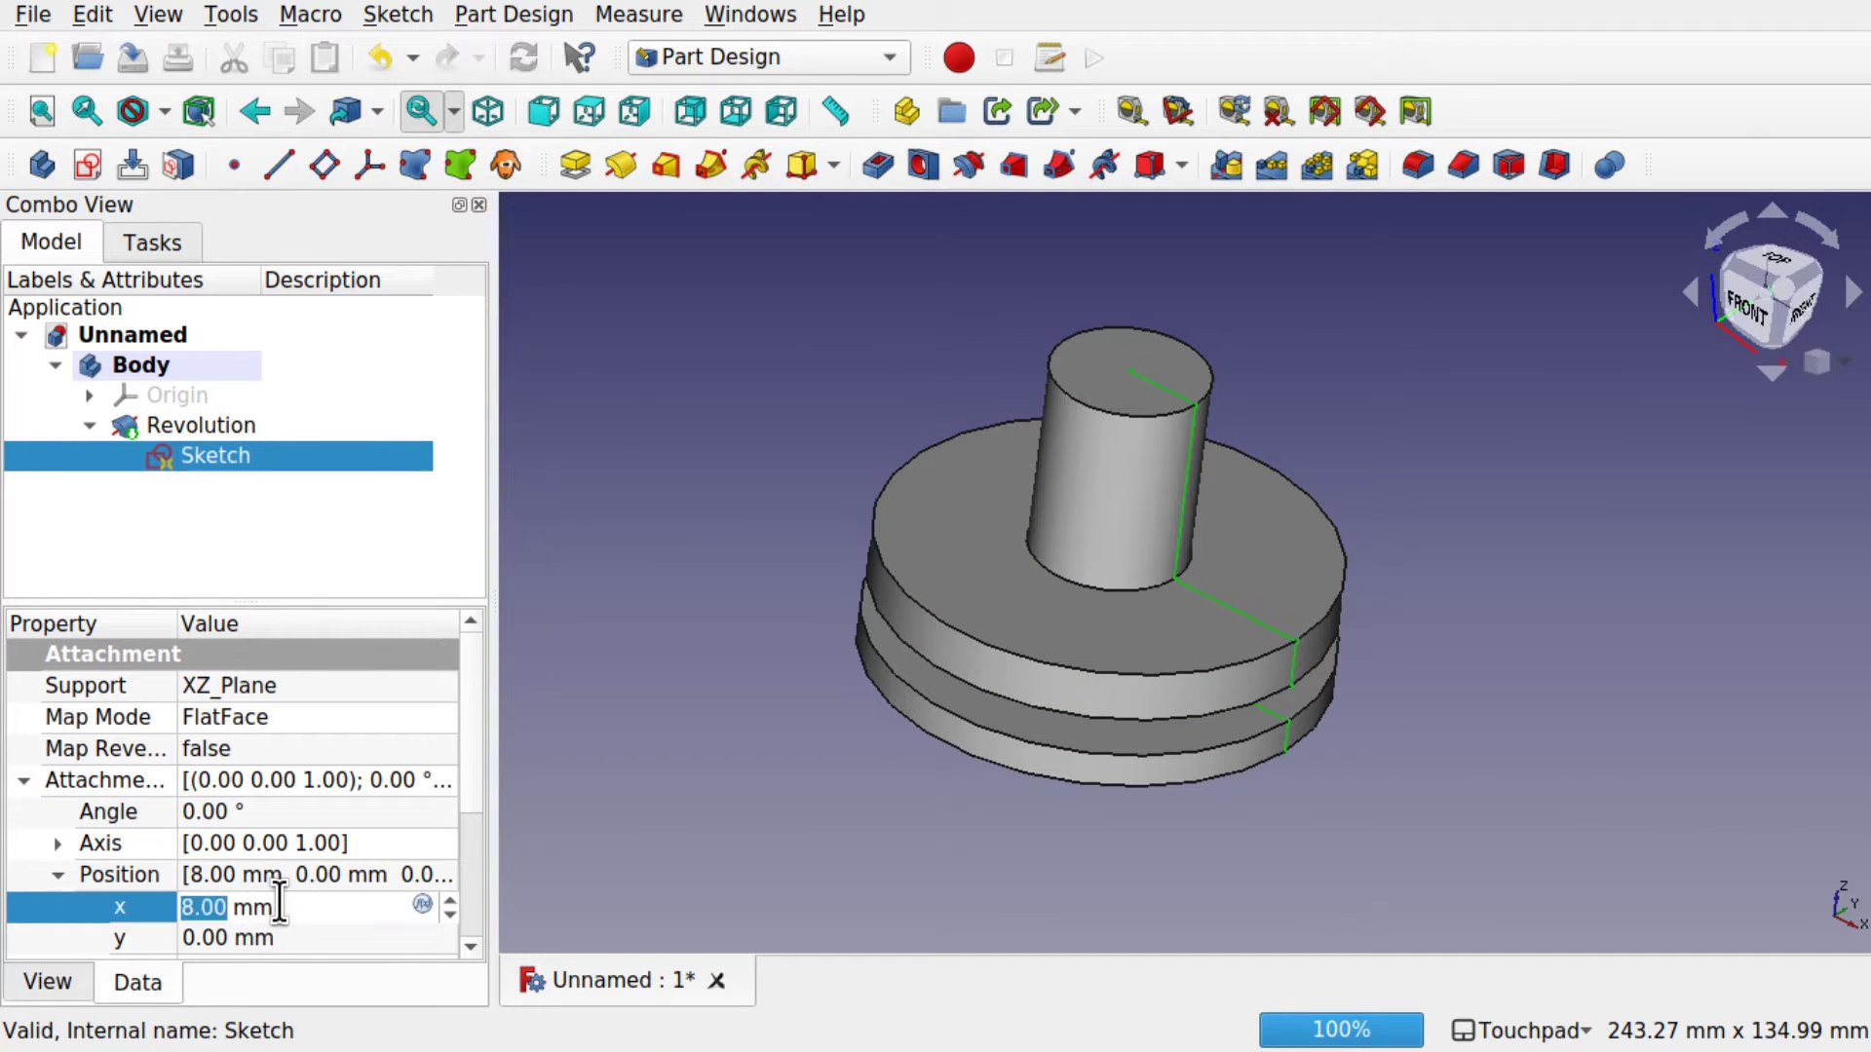
type("11")
scroll(279, 904, "up", 4)
left_click(792, 810)
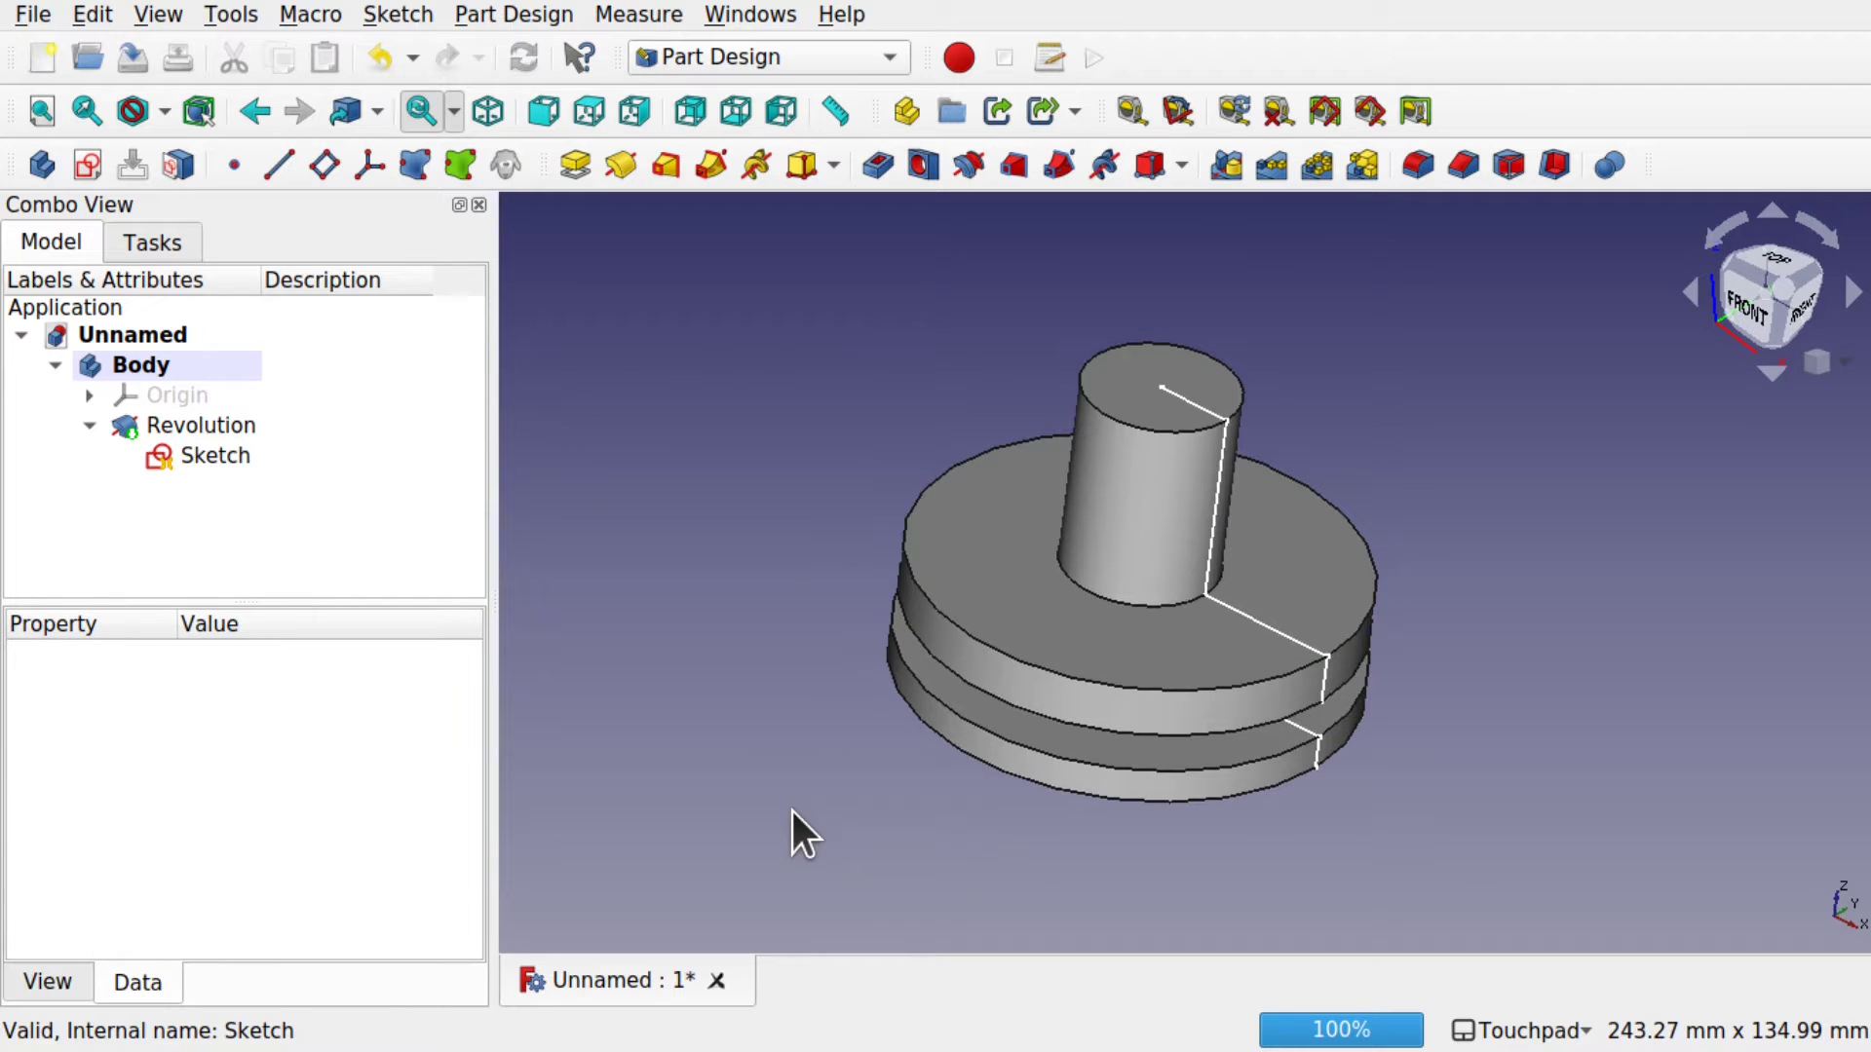
- Edit the revolution to turn about the Base Z axis, inspect the resulting central bore, and accept the parameters
double_click(206, 424)
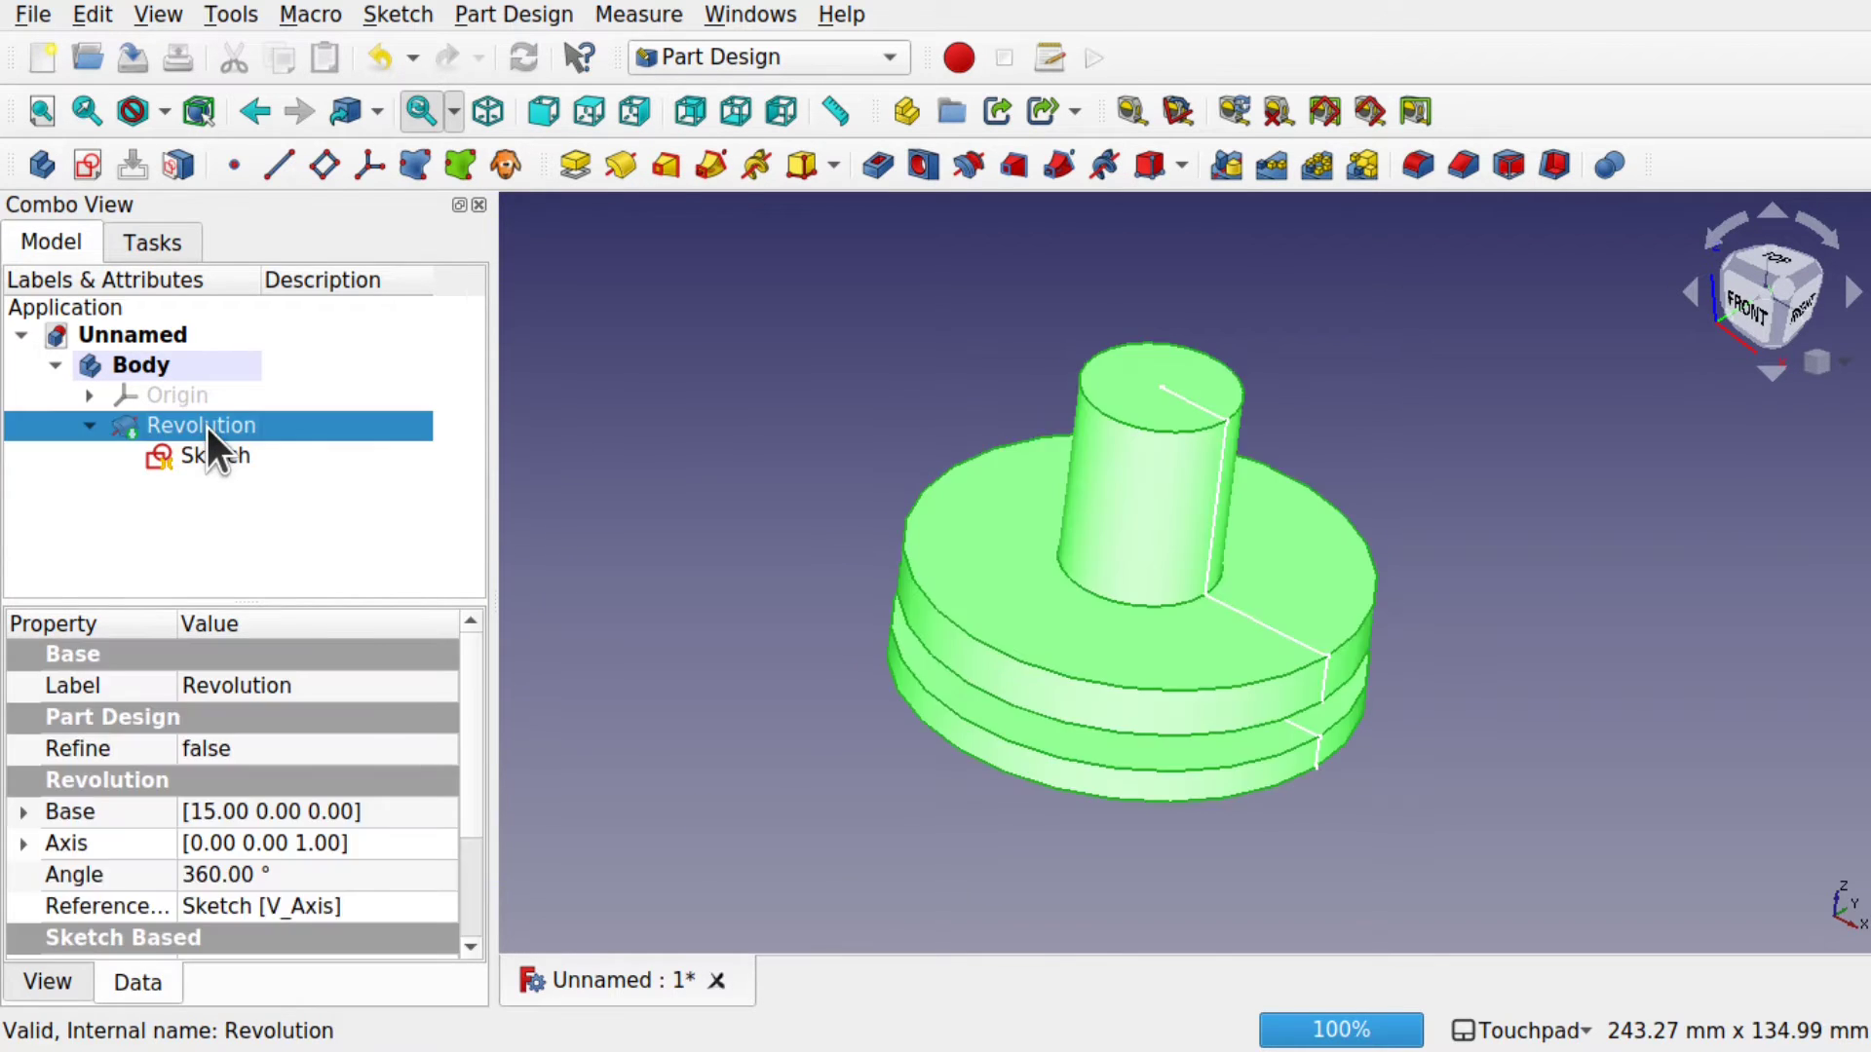
mouse_move(994, 495)
left_mouse_down("alt")
mouse_move(1128, 505)
mouse_move(1182, 451)
mouse_move(1159, 485)
left_mouse_up("alt")
left_click(1203, 510)
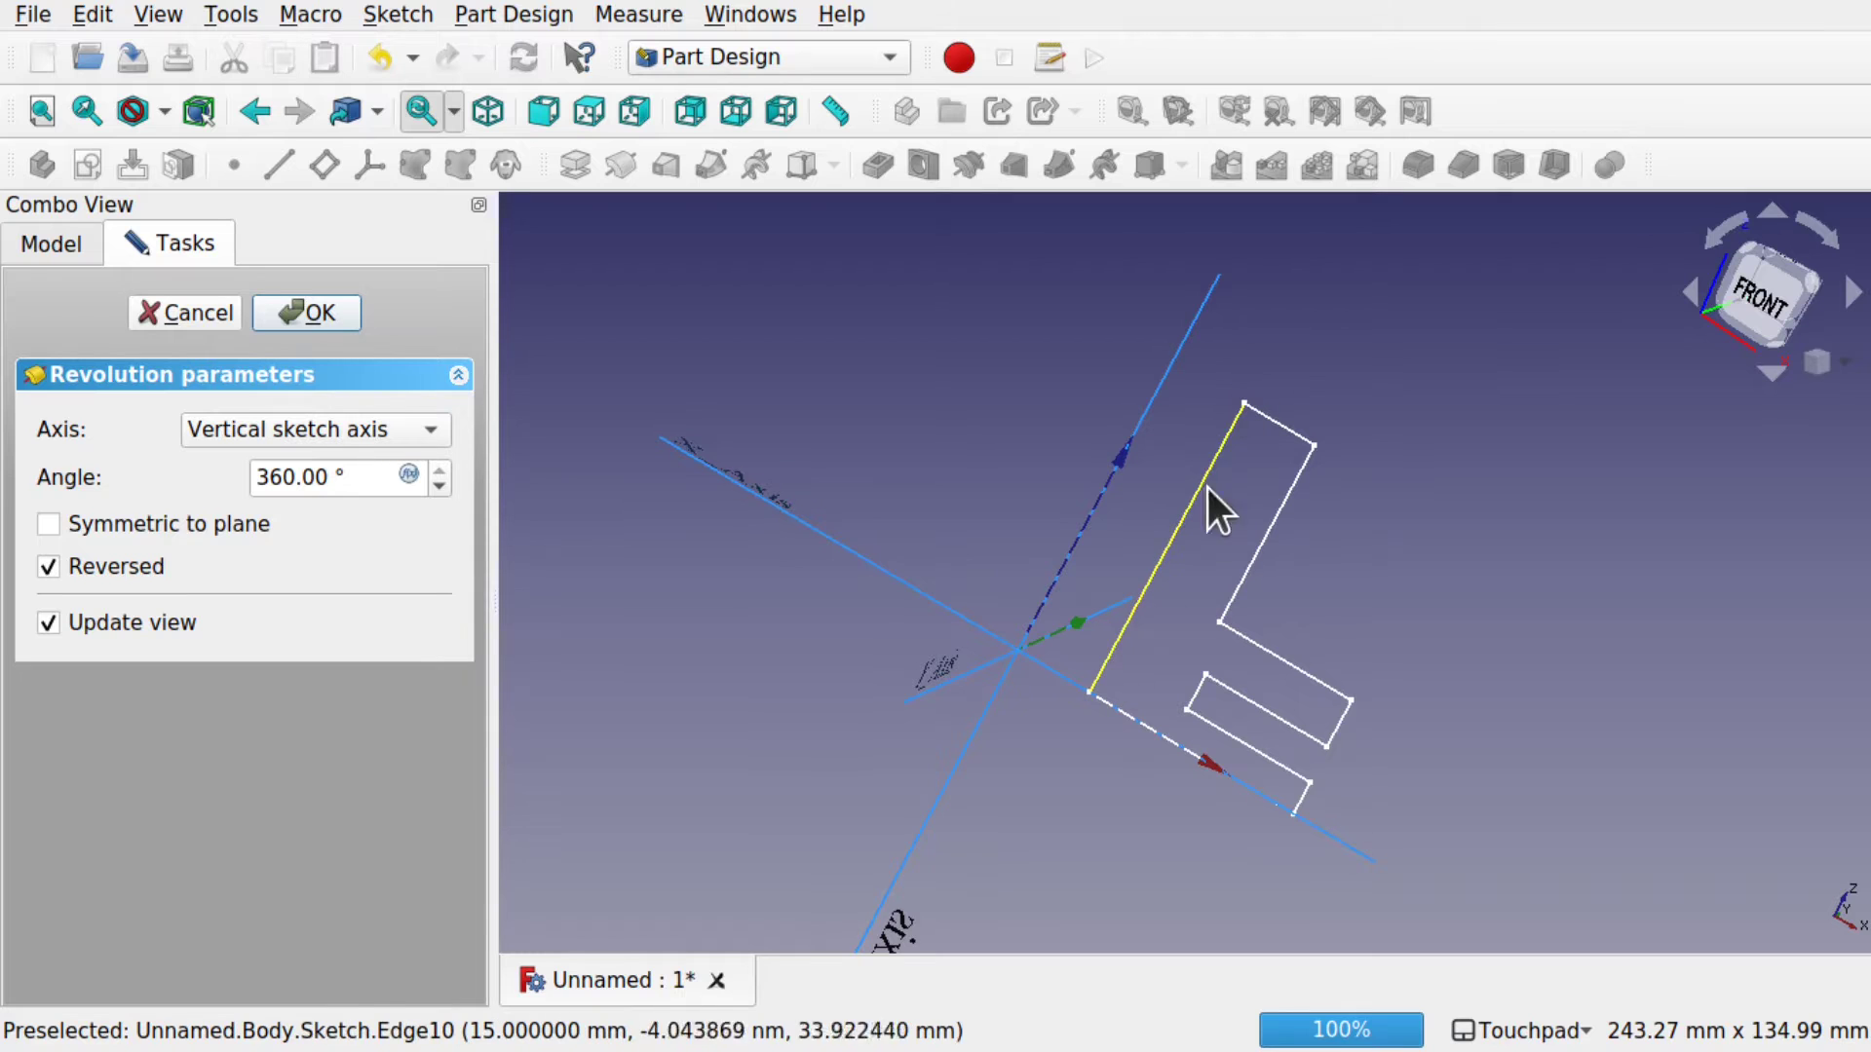
left_click_drag(1229, 442, 1144, 573, "alt")
left_click_drag(1215, 488, 1354, 359, "alt")
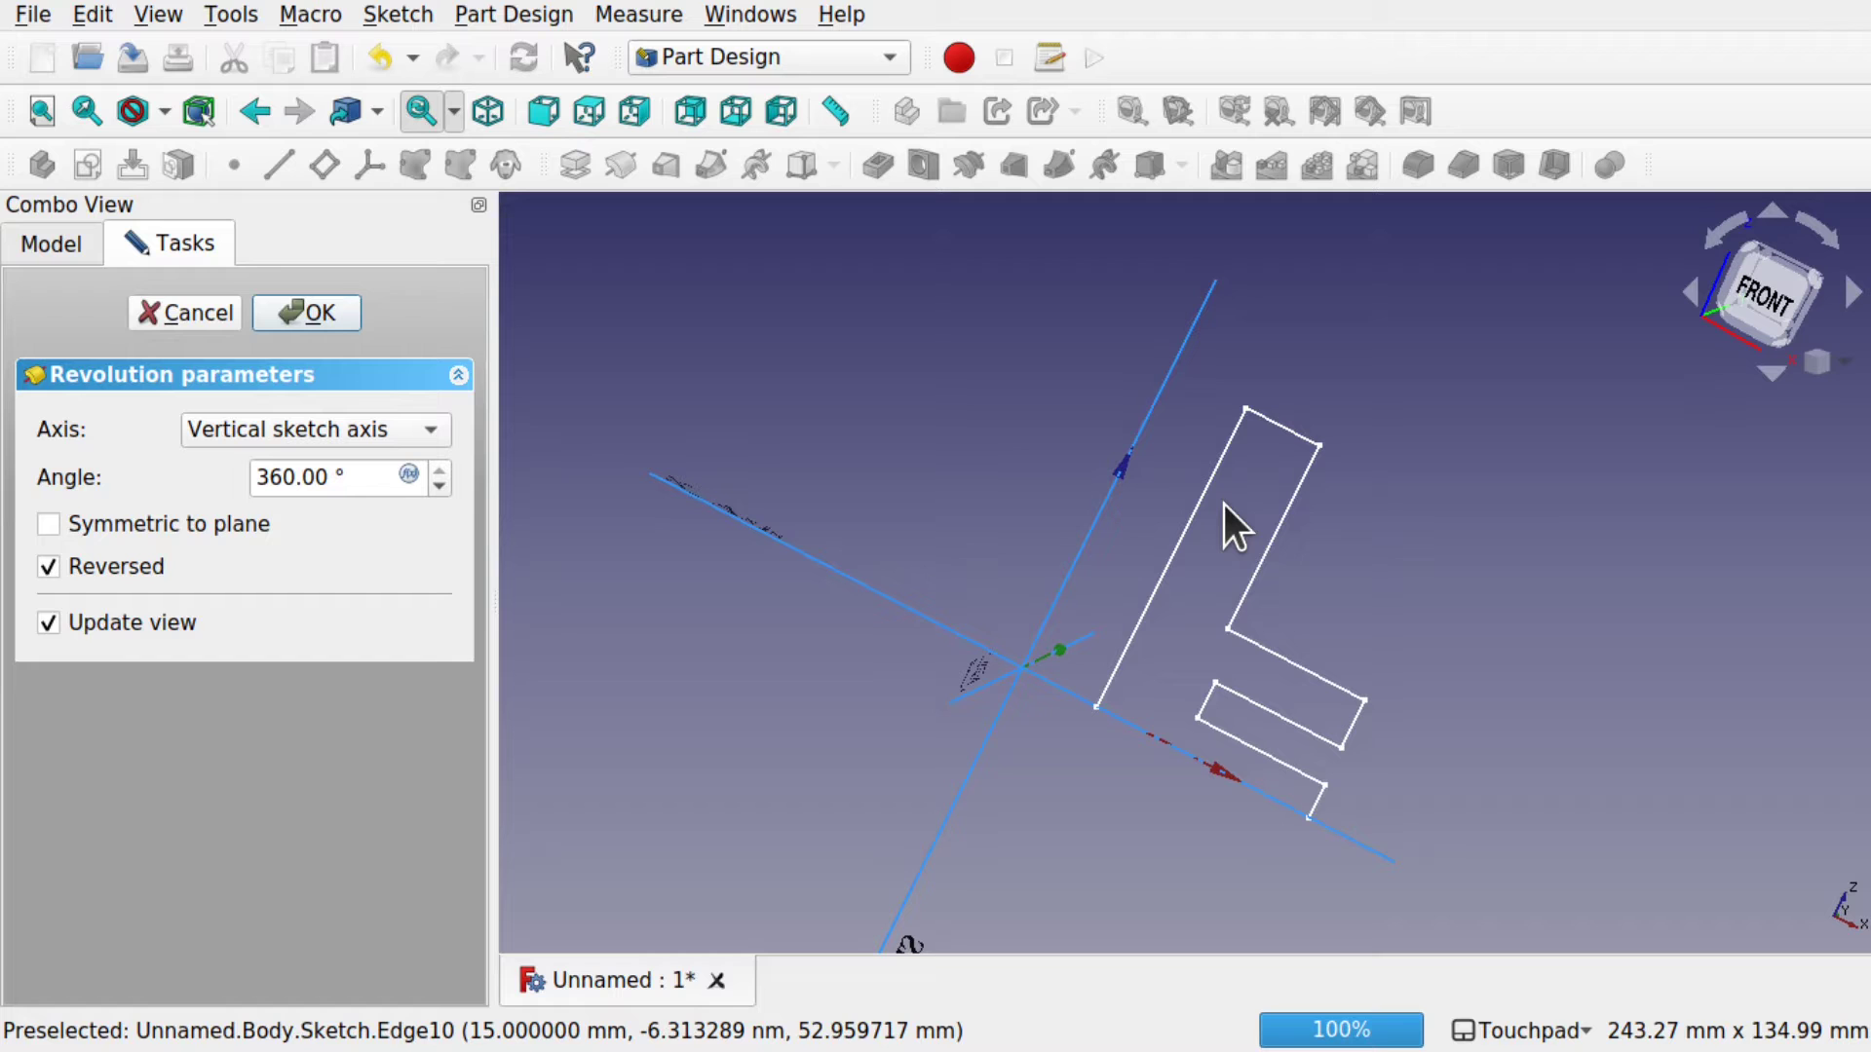
left_click(378, 428)
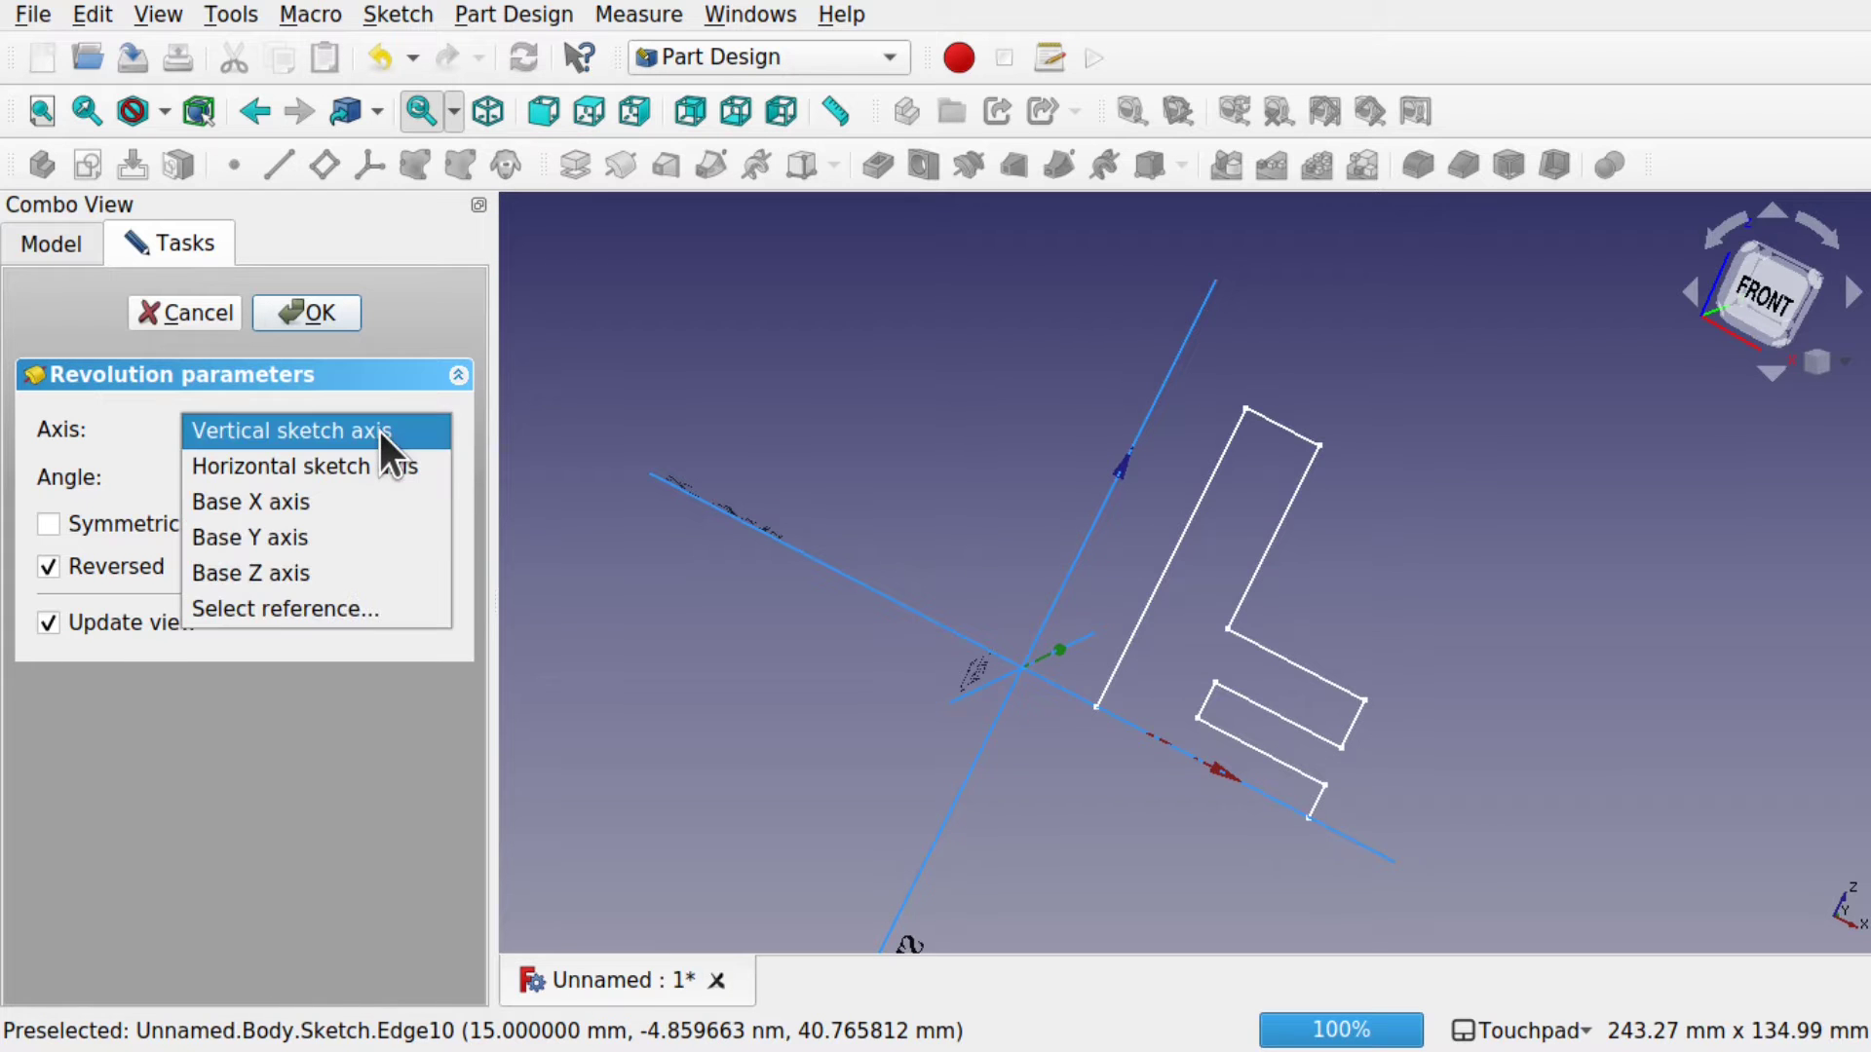
left_click(348, 572)
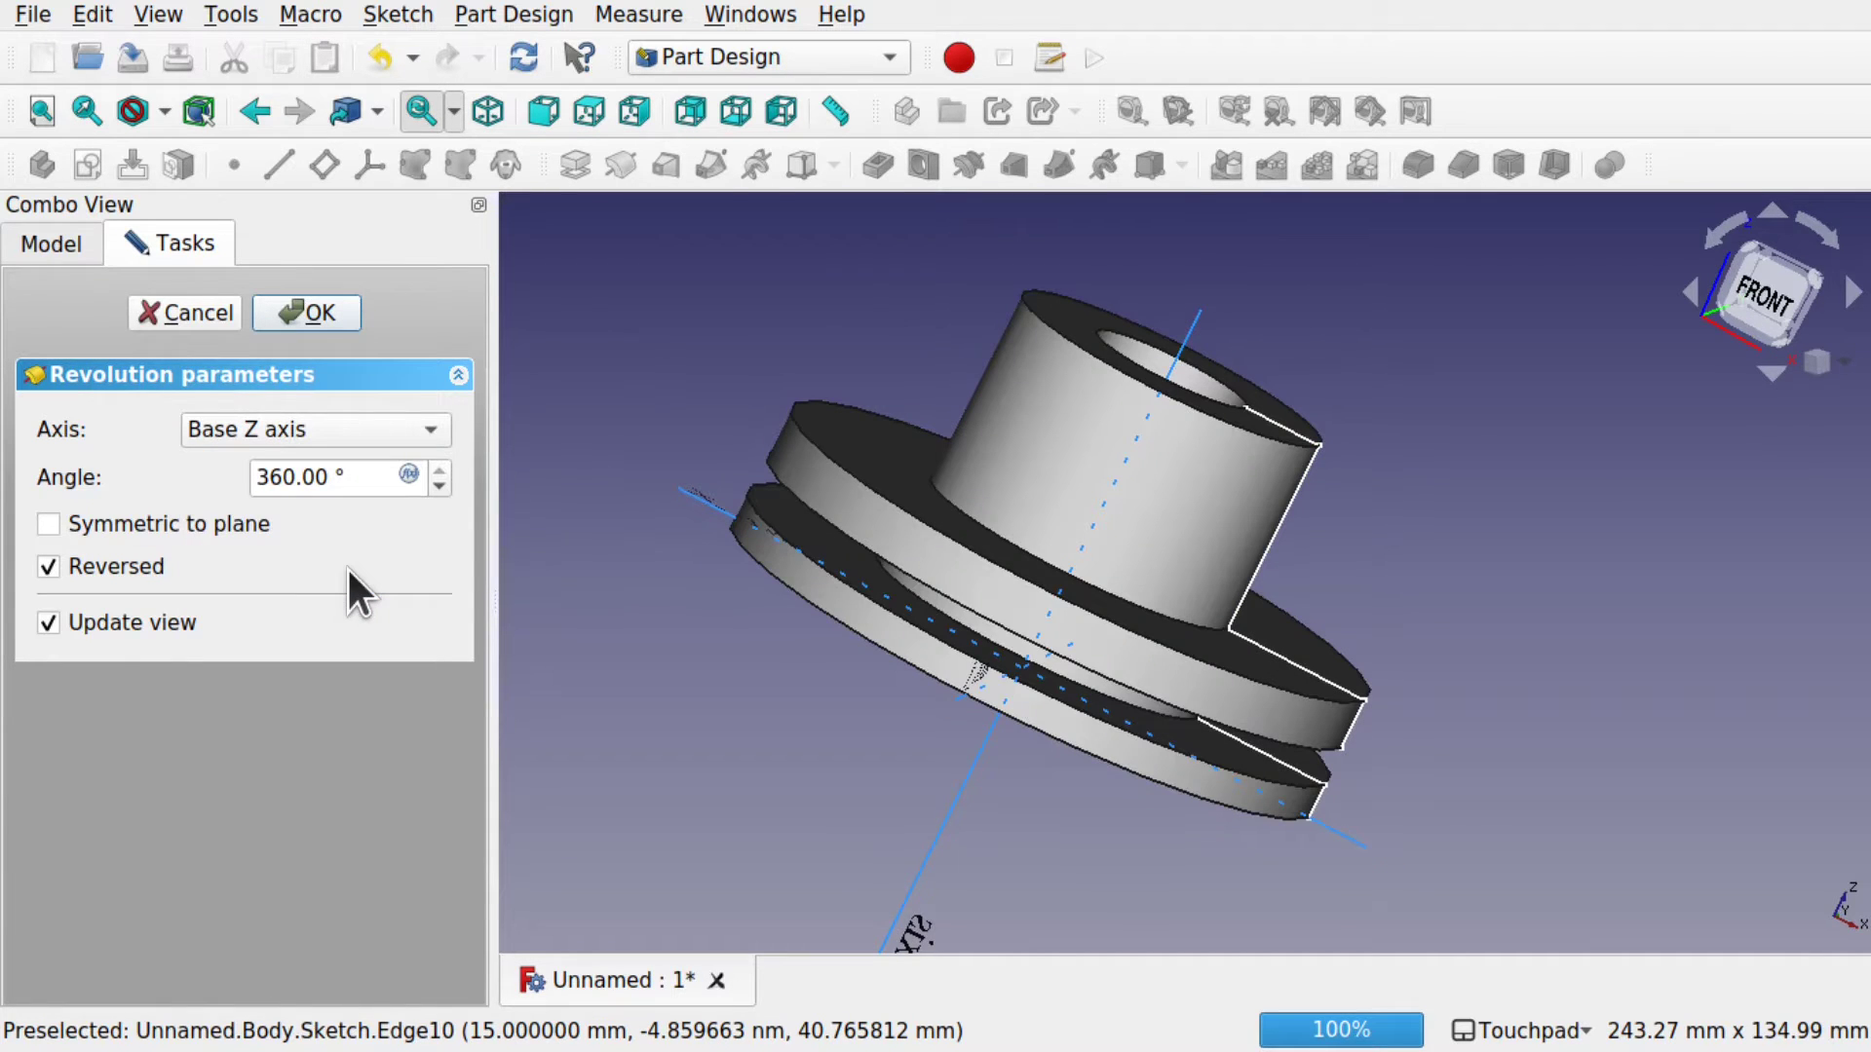
middle_click_drag(1324, 289, 1195, 439)
middle_click_drag(1230, 341, 1292, 310)
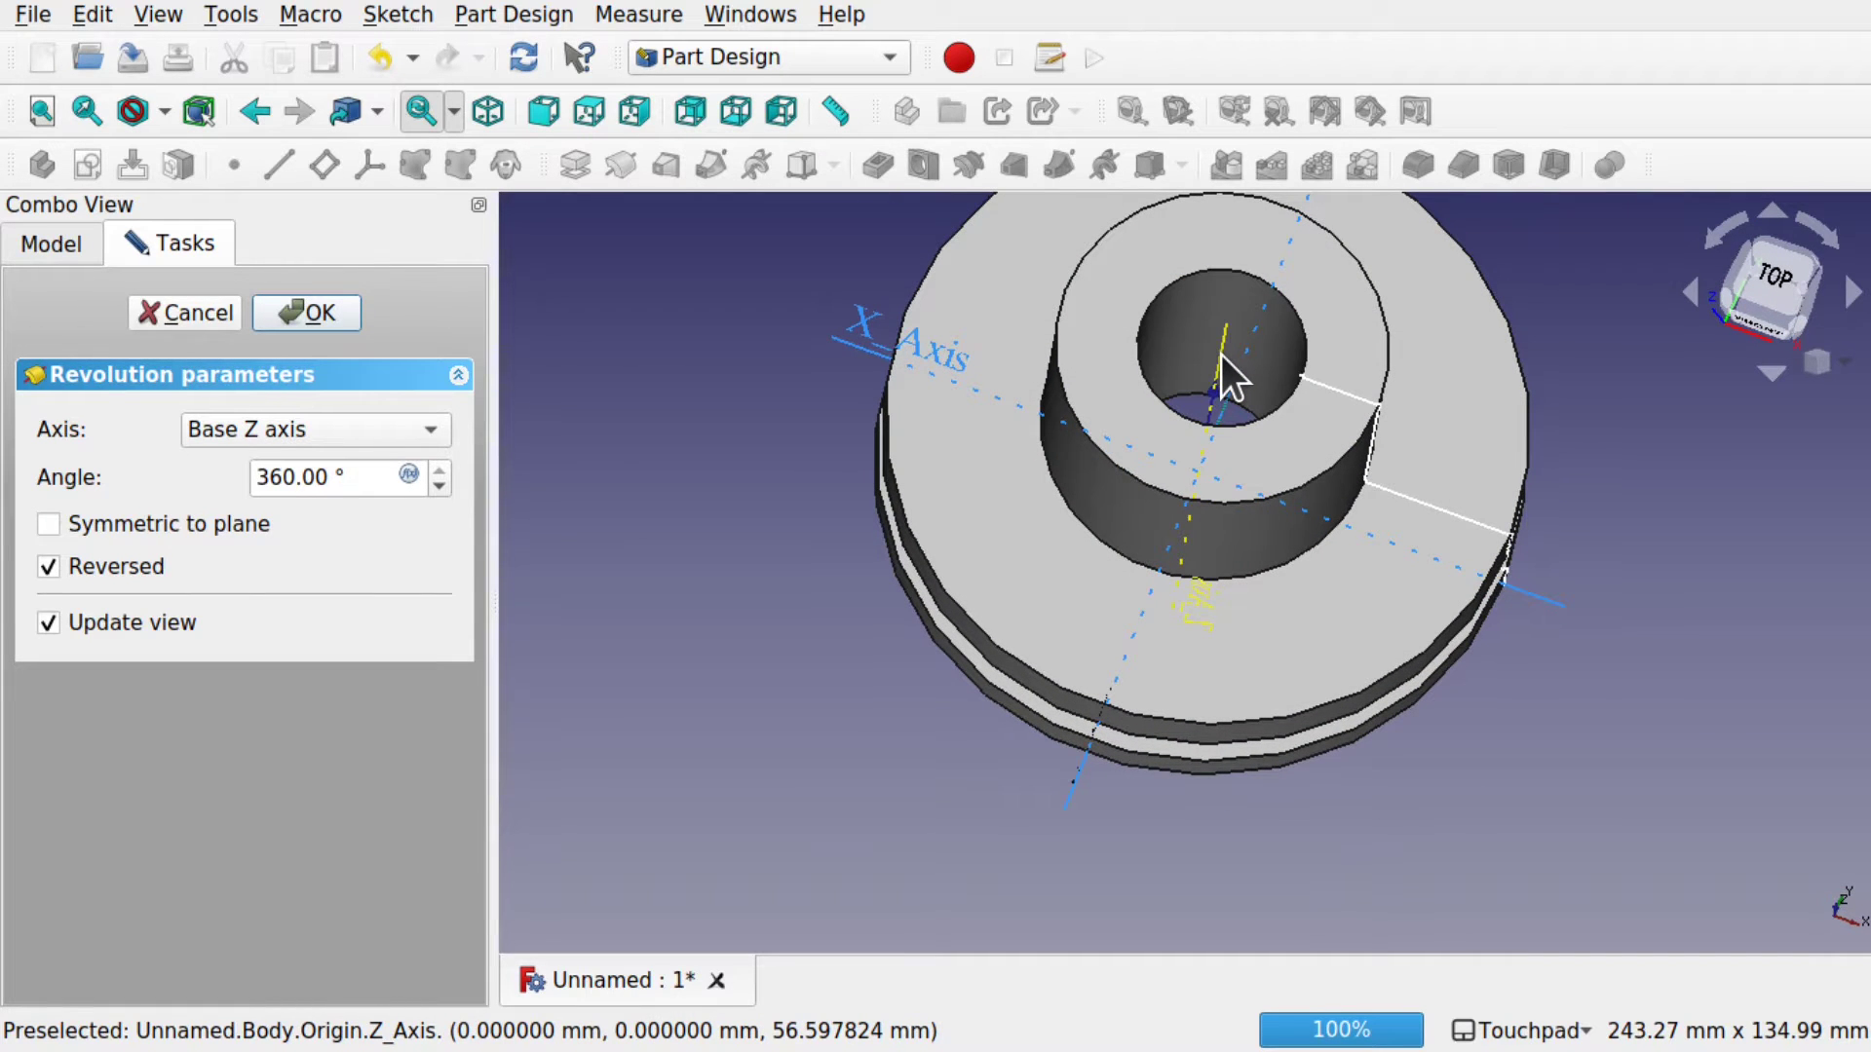
middle_click_drag(1559, 581, 1323, 488)
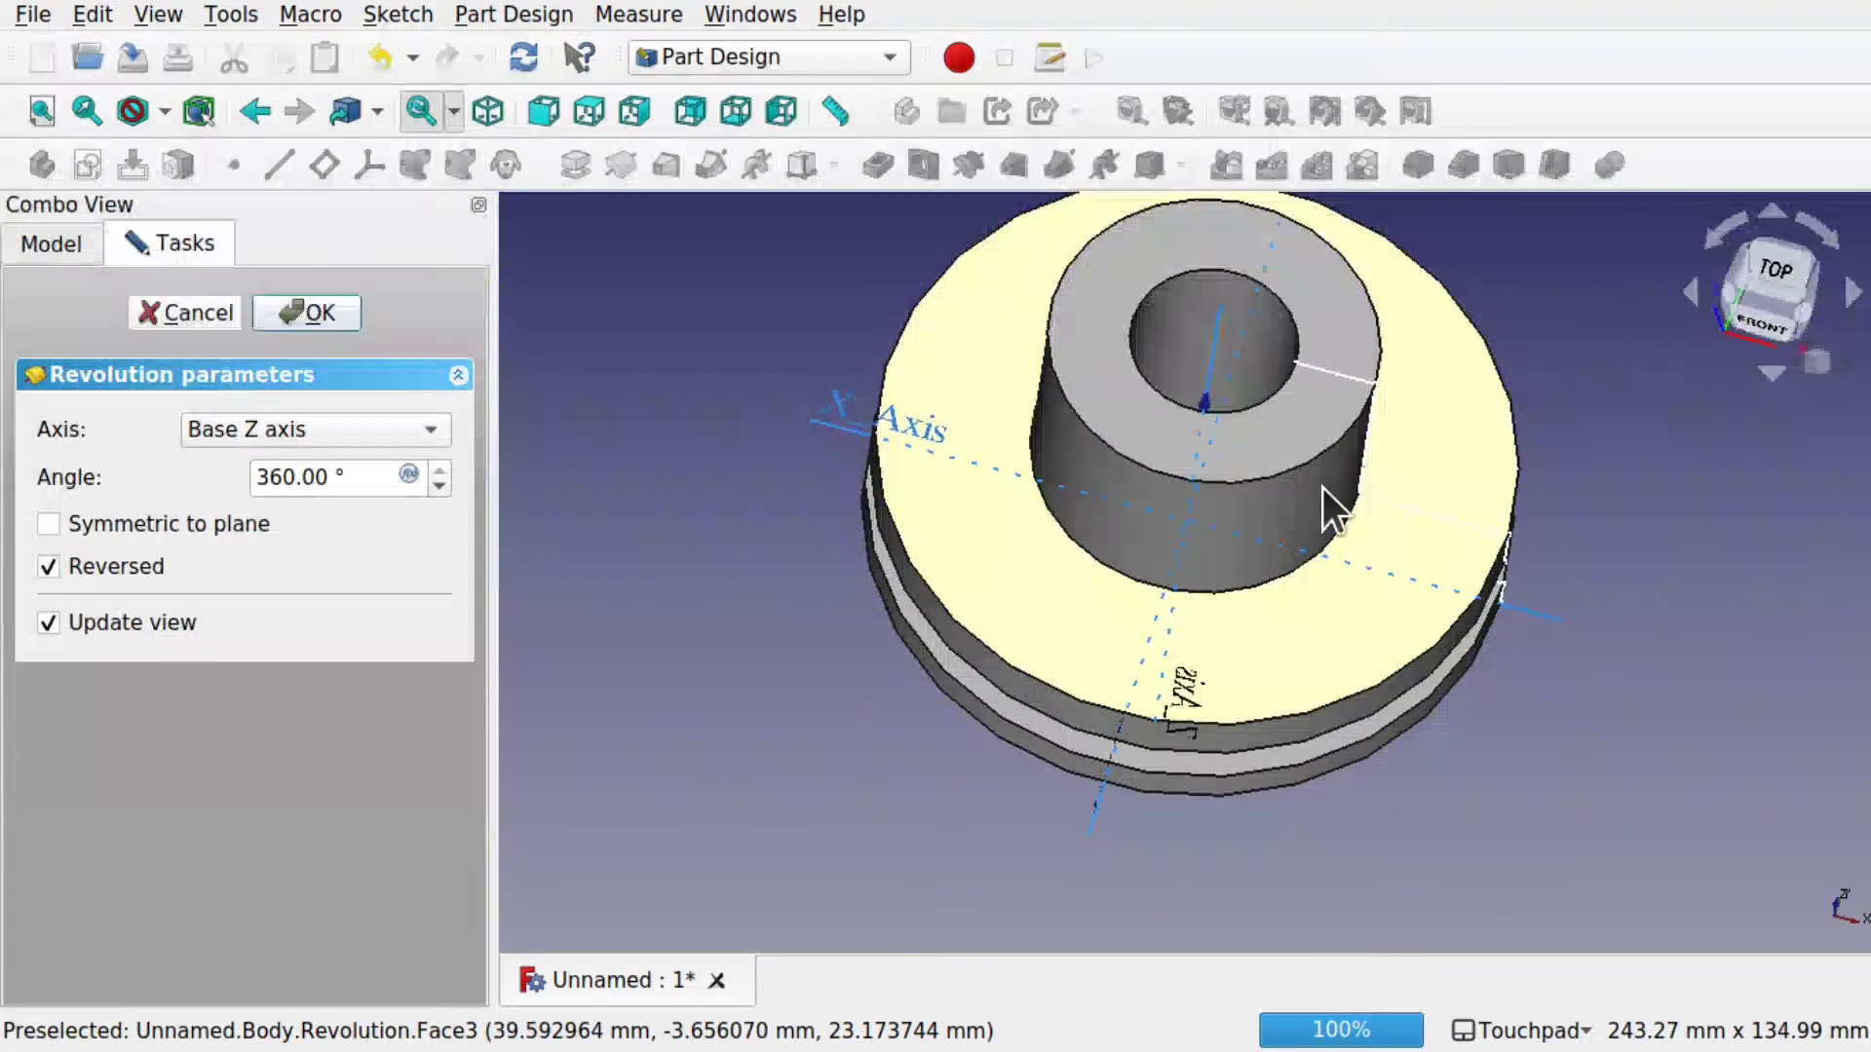
middle_click_drag(1188, 347, 1239, 304)
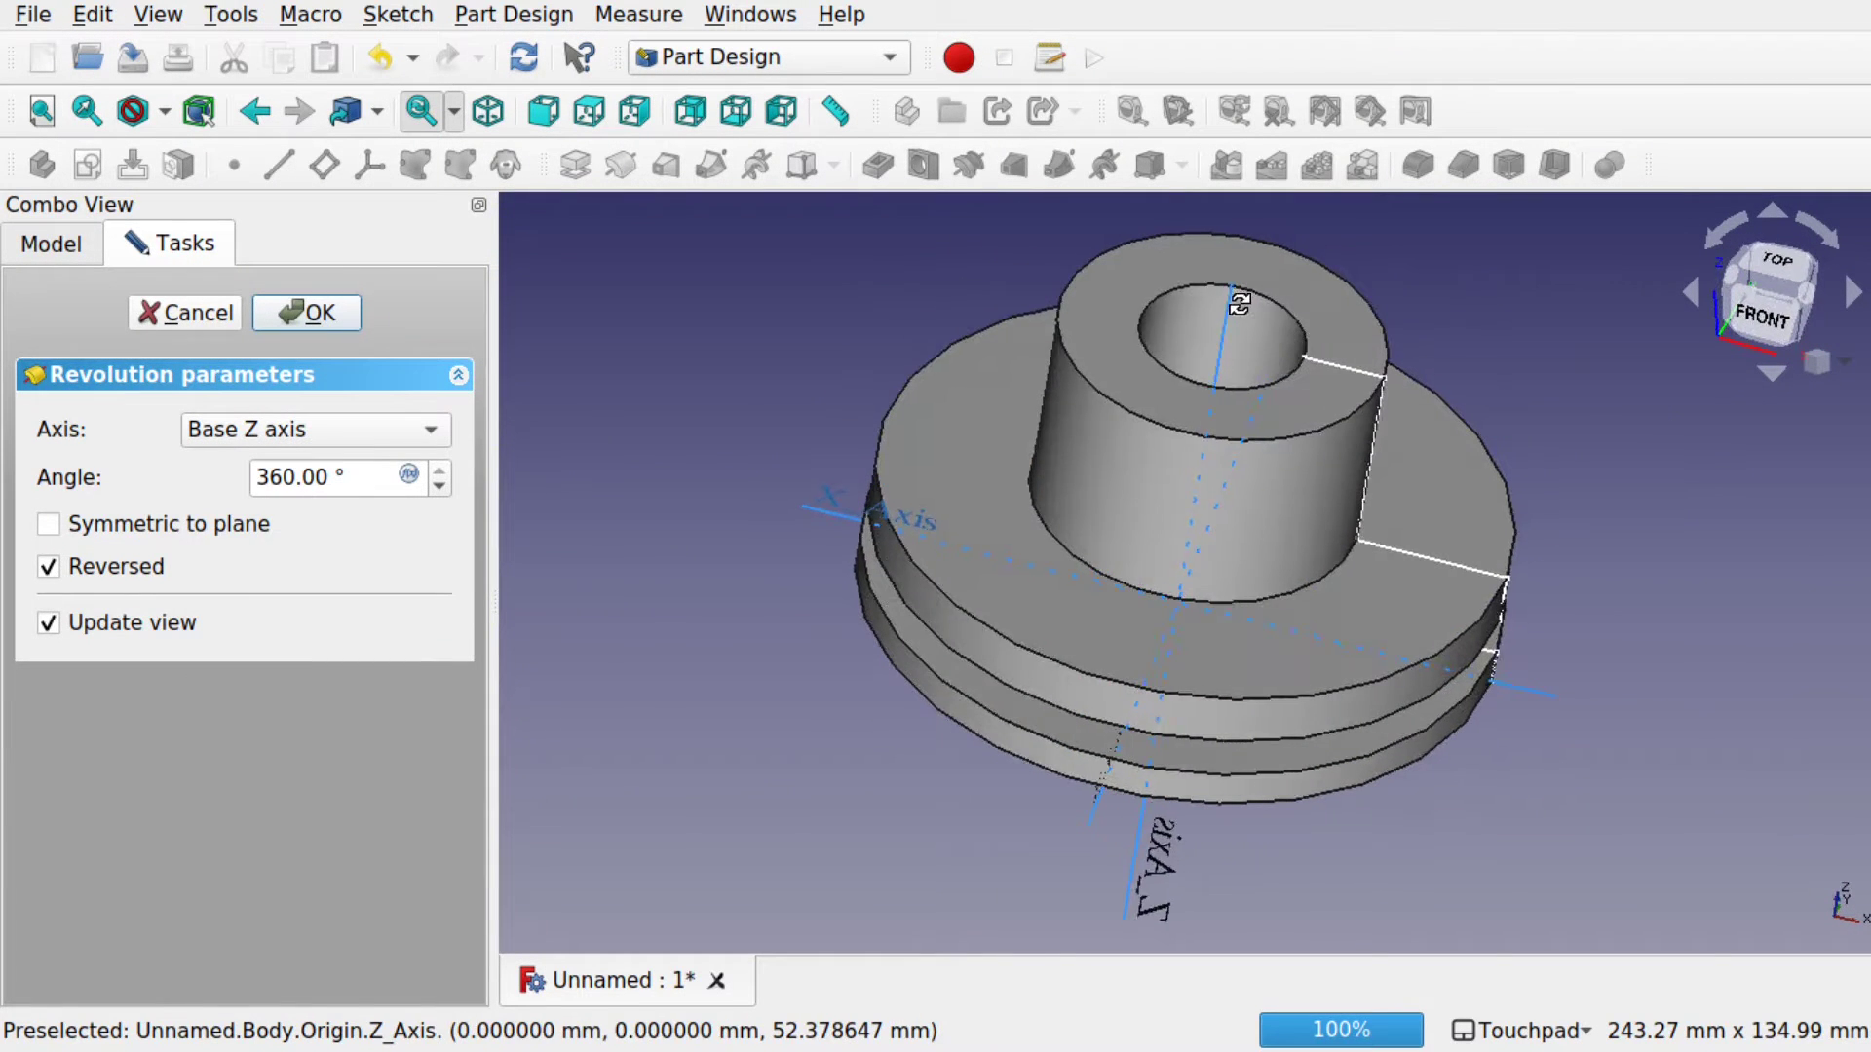
left_click(301, 309)
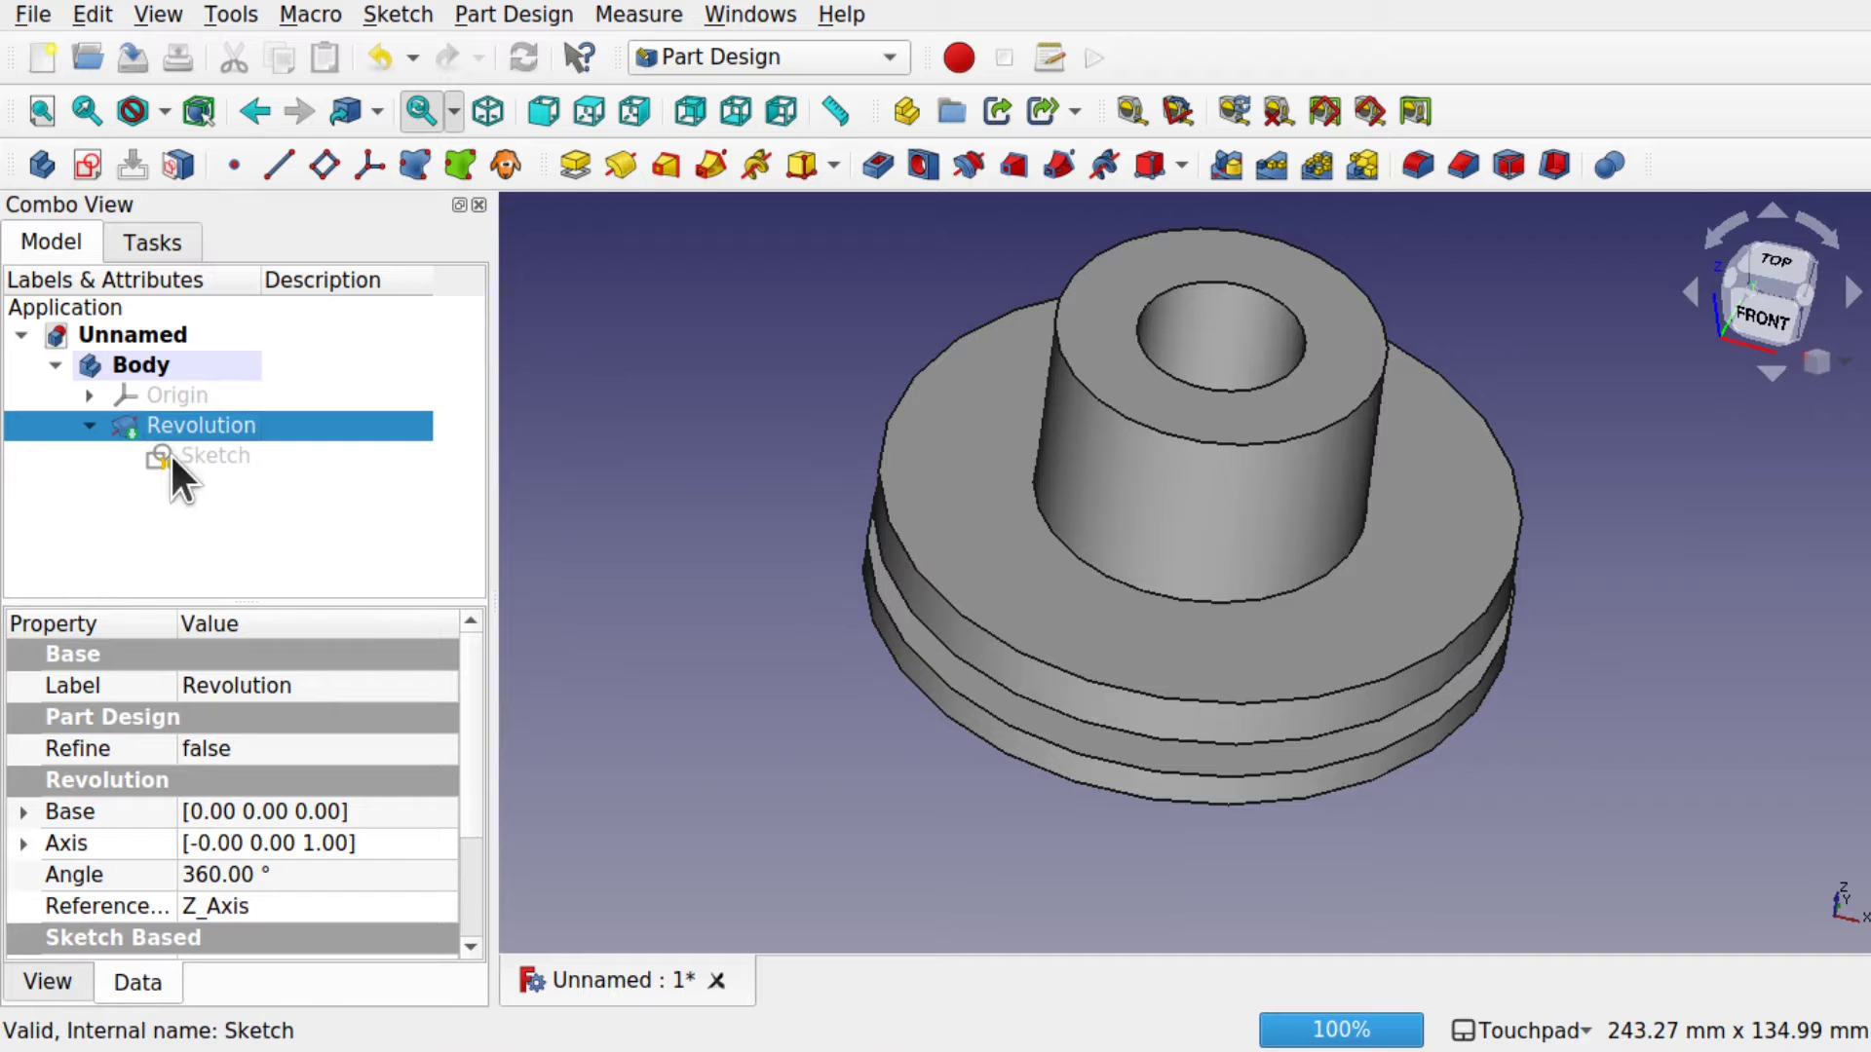
- Make the revolution's sketch visible on the solid, view its profile from the side, and clear the selection
left_click(216, 454)
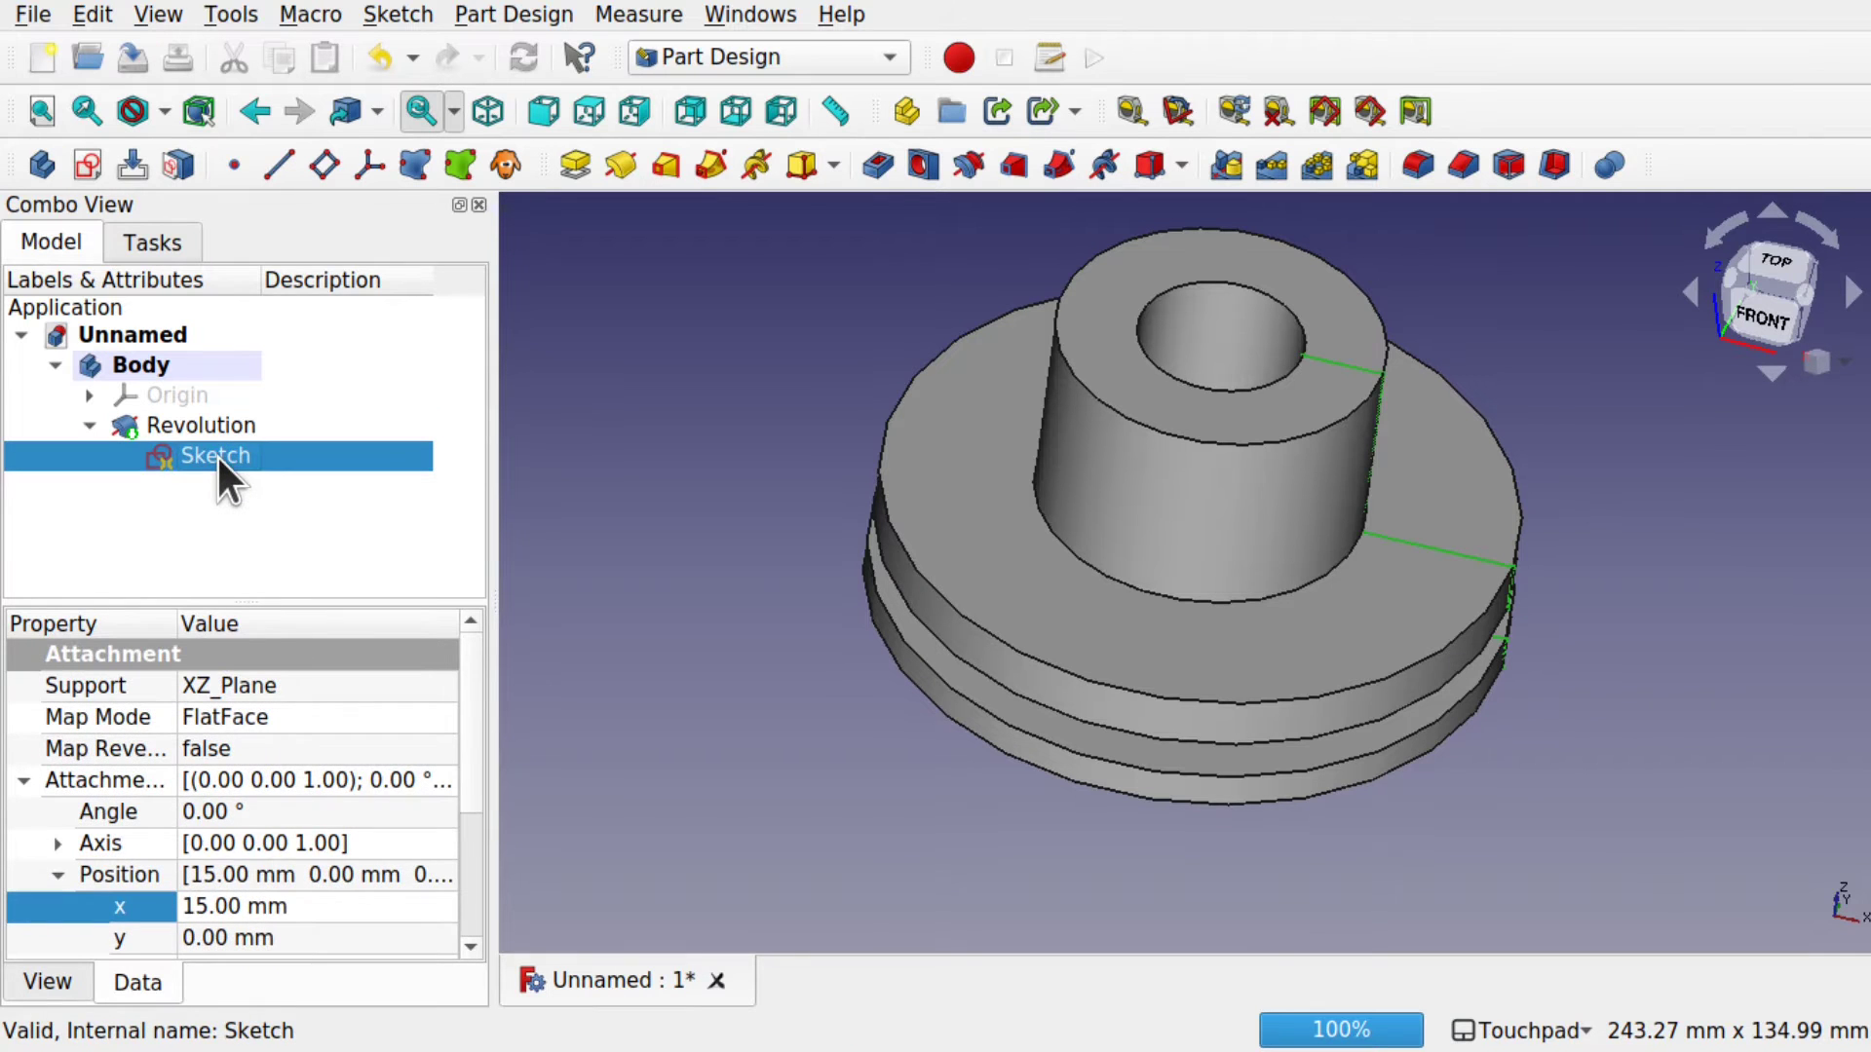
mouse_move(1304, 680)
middle_mouse_down()
mouse_move(1195, 660)
mouse_move(1158, 623)
middle_mouse_up()
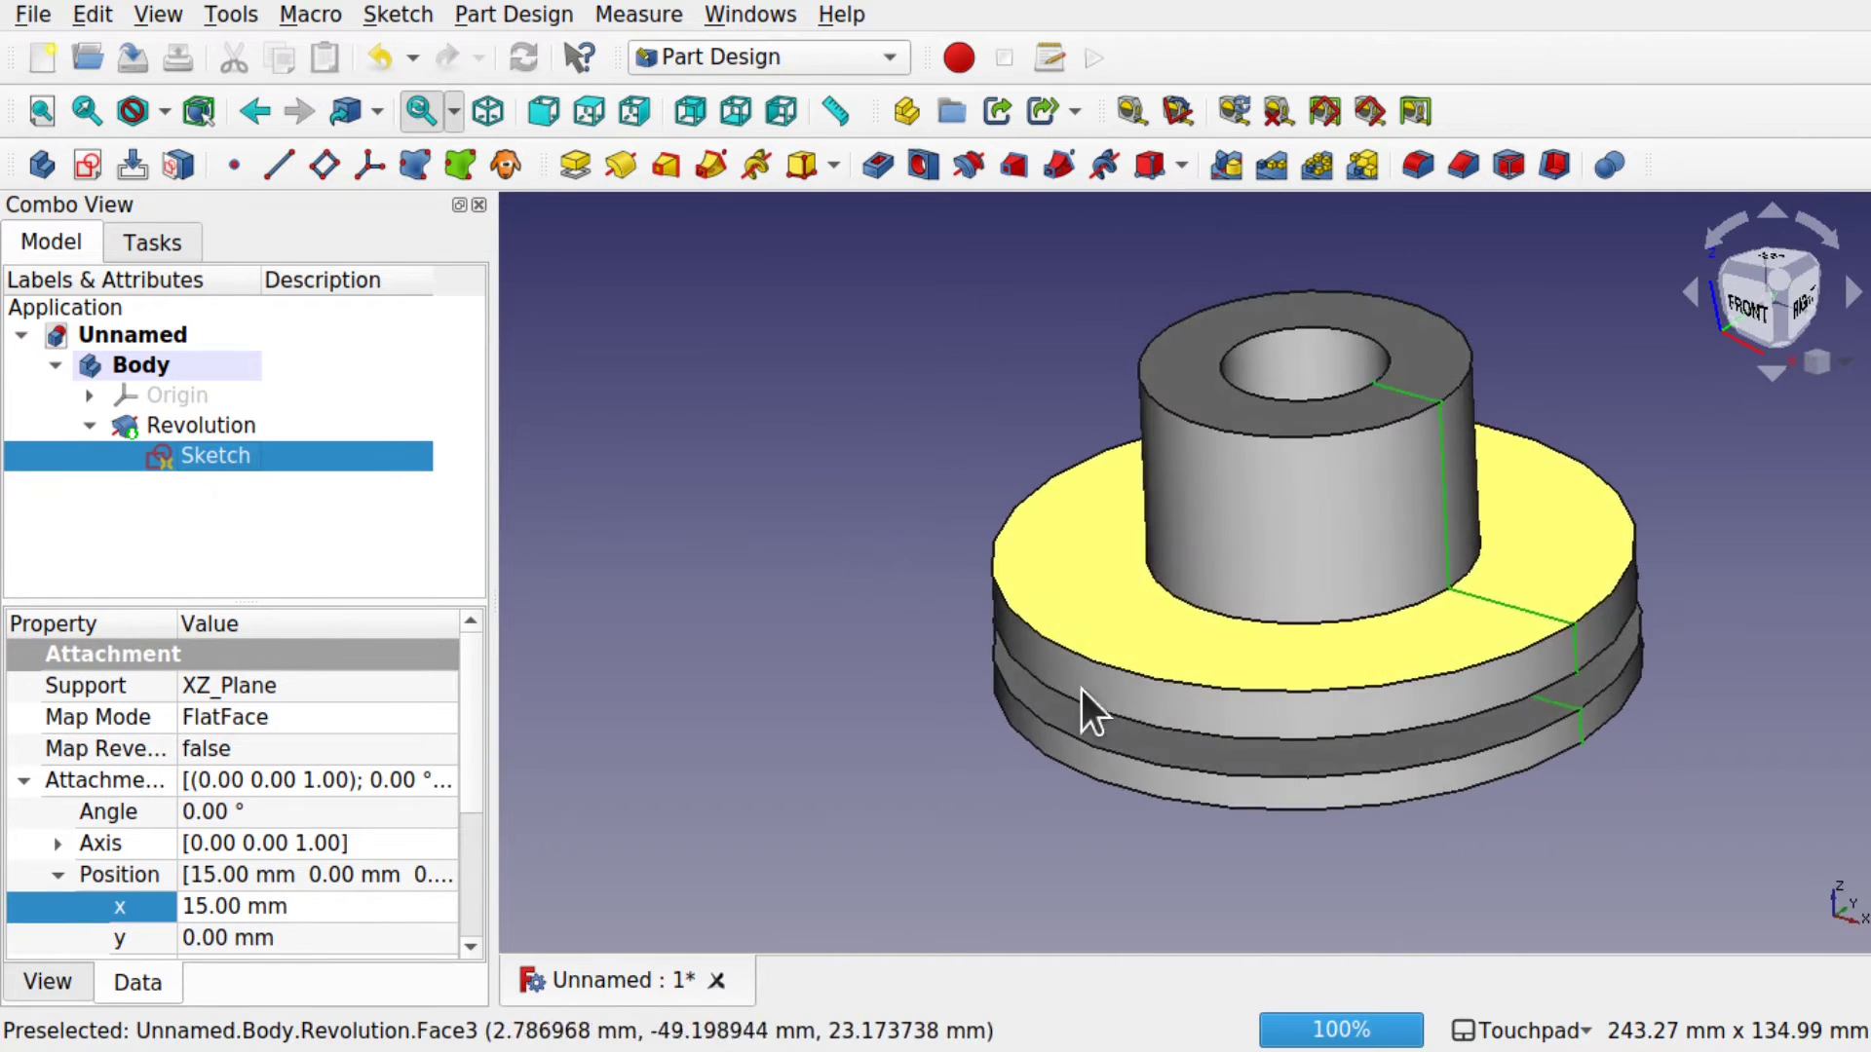
left_click(972, 739)
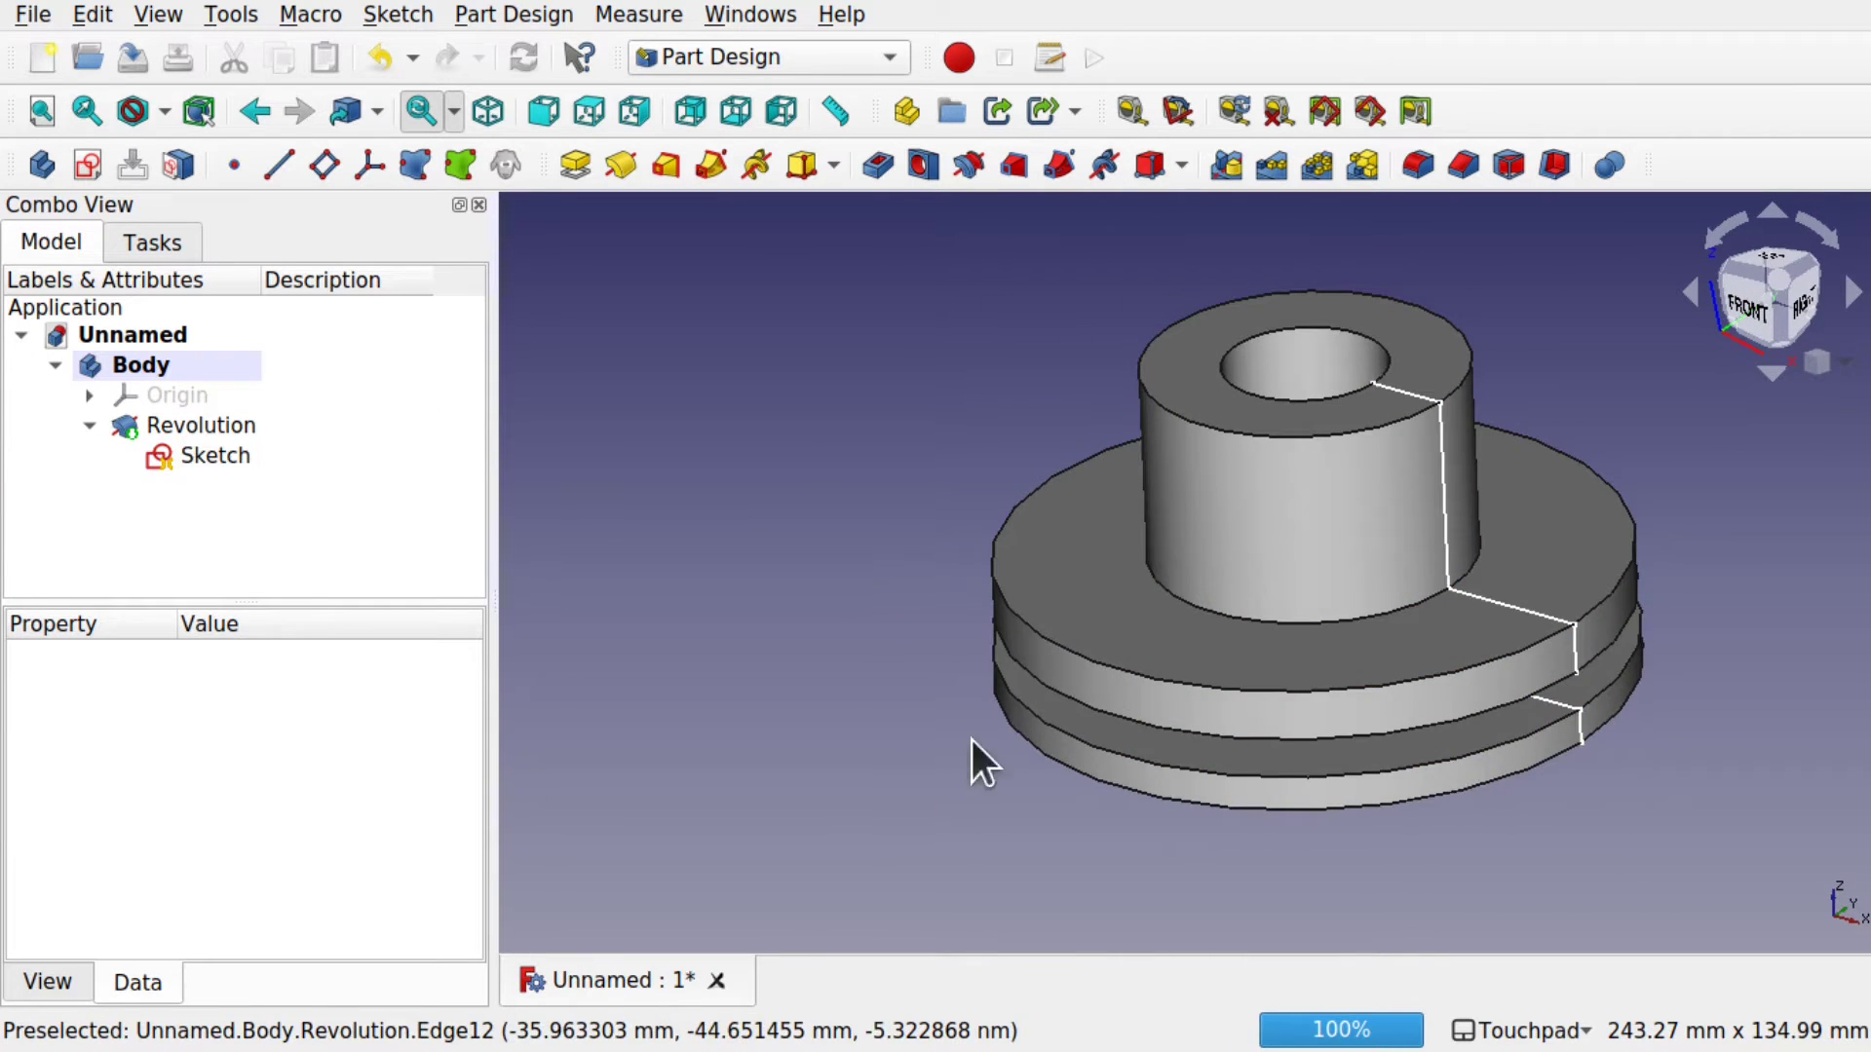
- Set the angle of the sketch's attachment offset to 13°
left_click(198, 458)
left_click(282, 811)
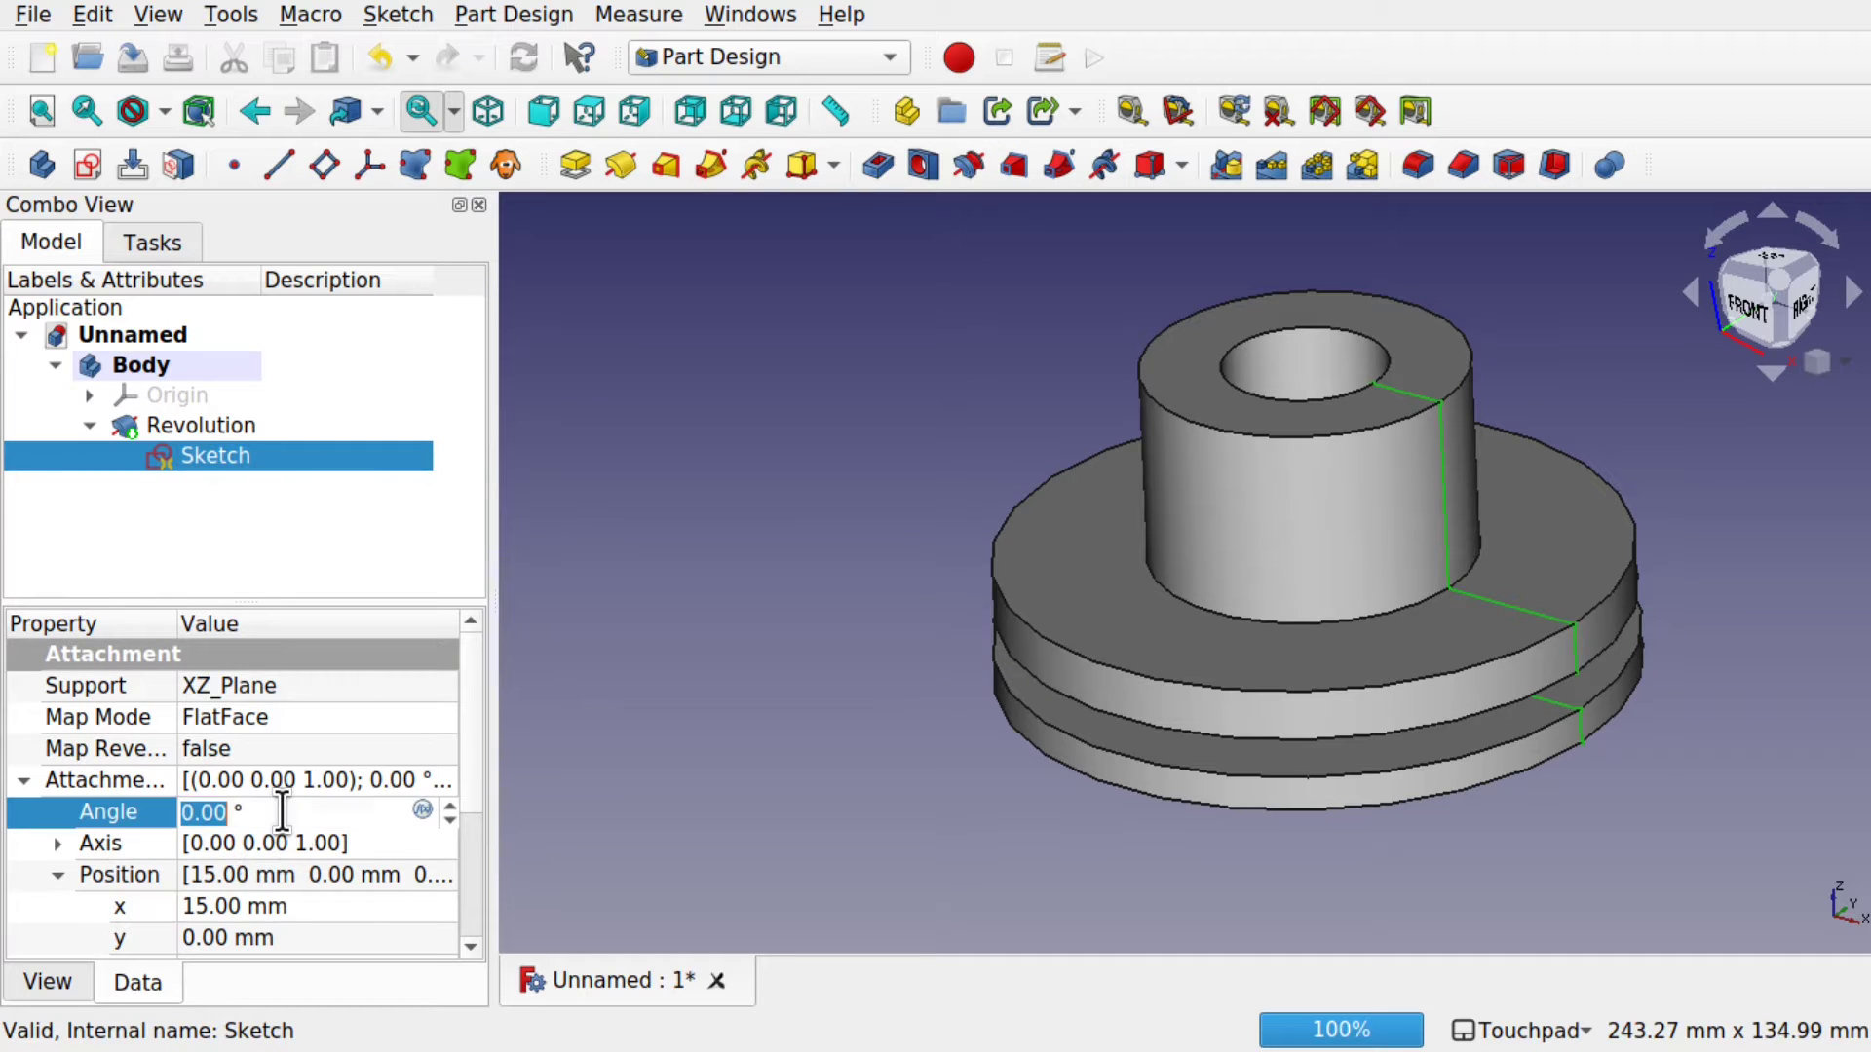
type("11")
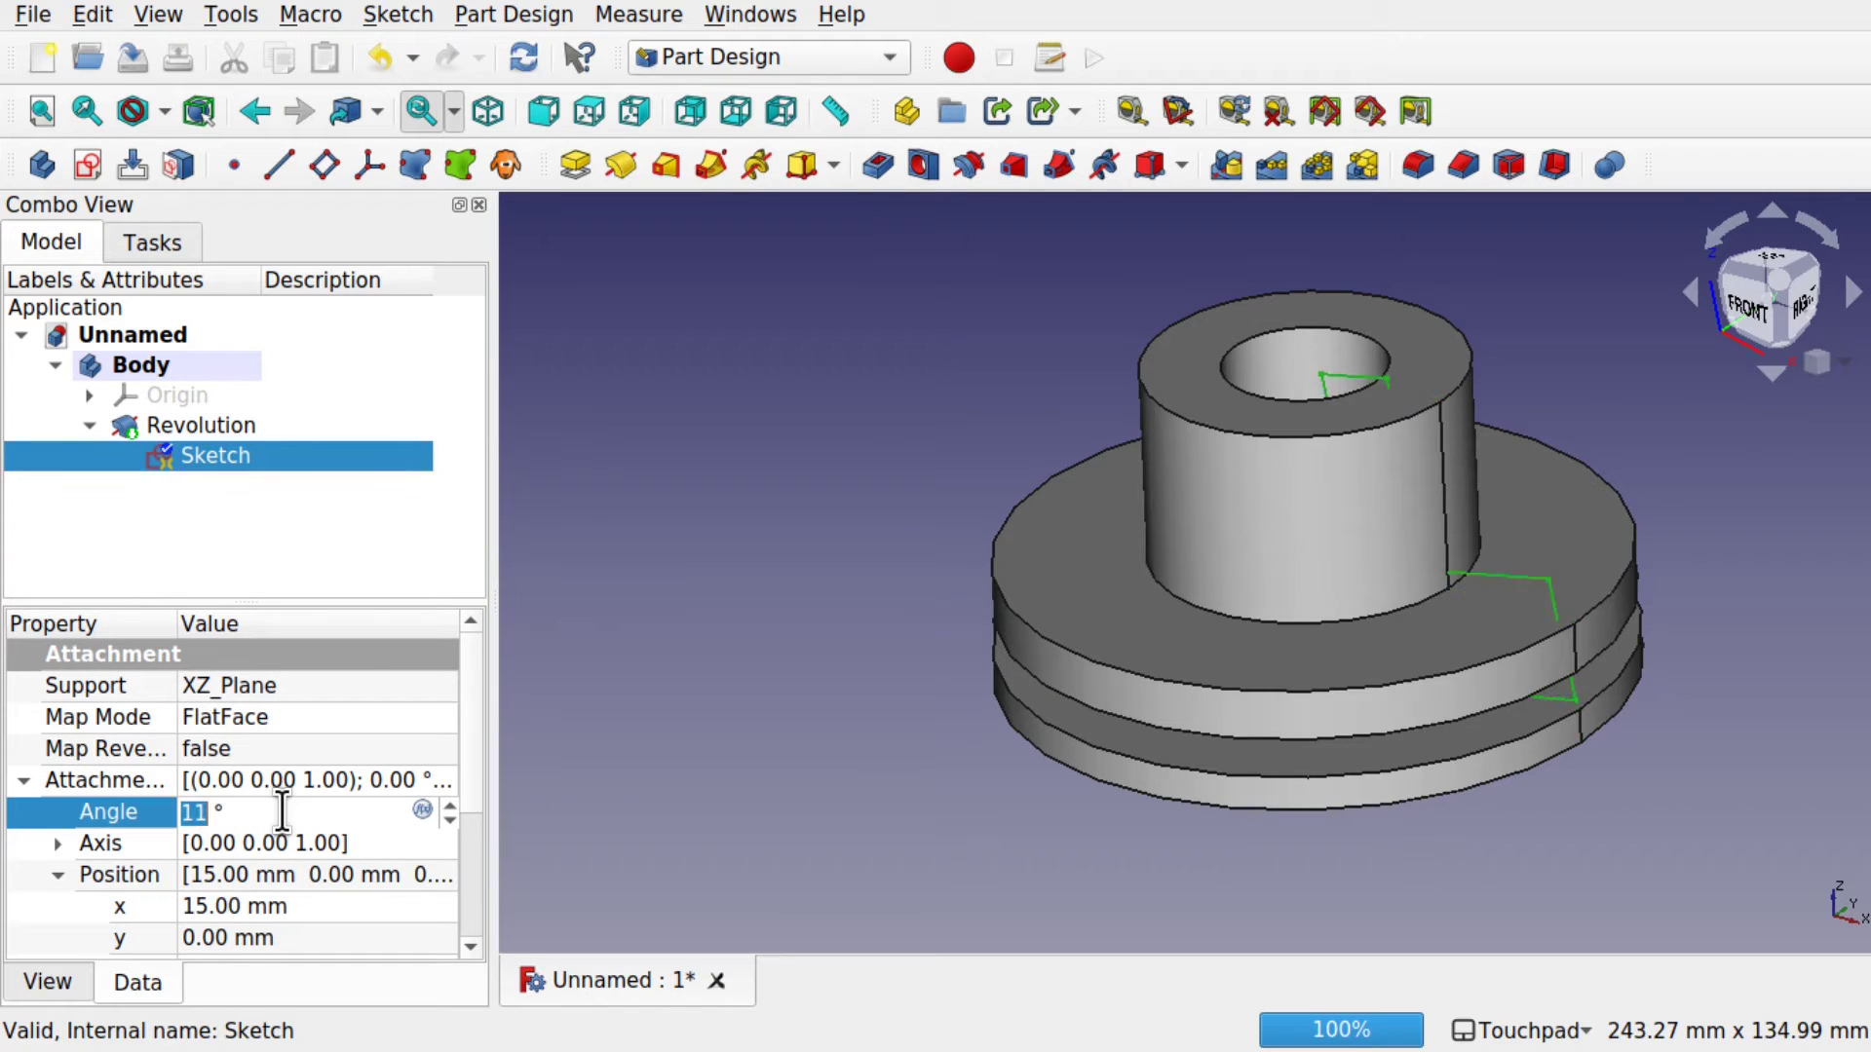
scroll(282, 812, "up", 2)
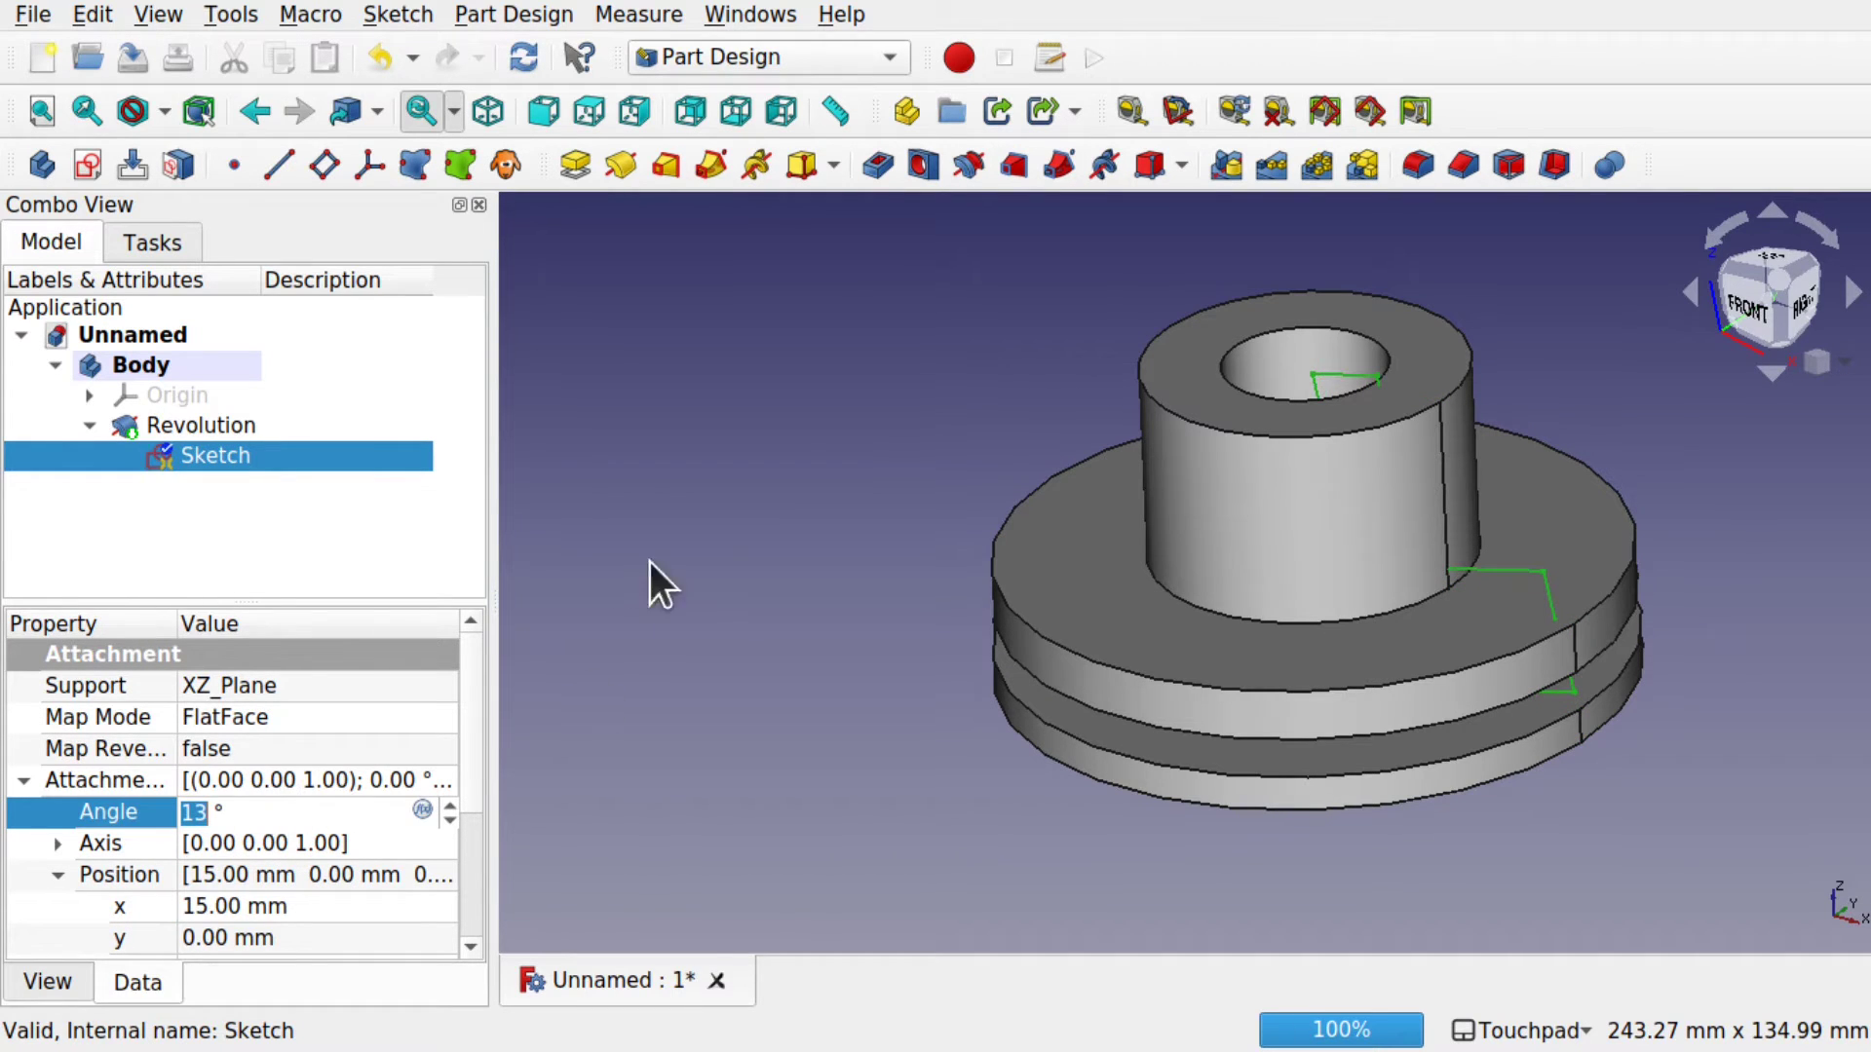
- Toggle the revolution's visibility and inspect the tilted-profile solid and its central bore from above and below
left_click(1085, 681)
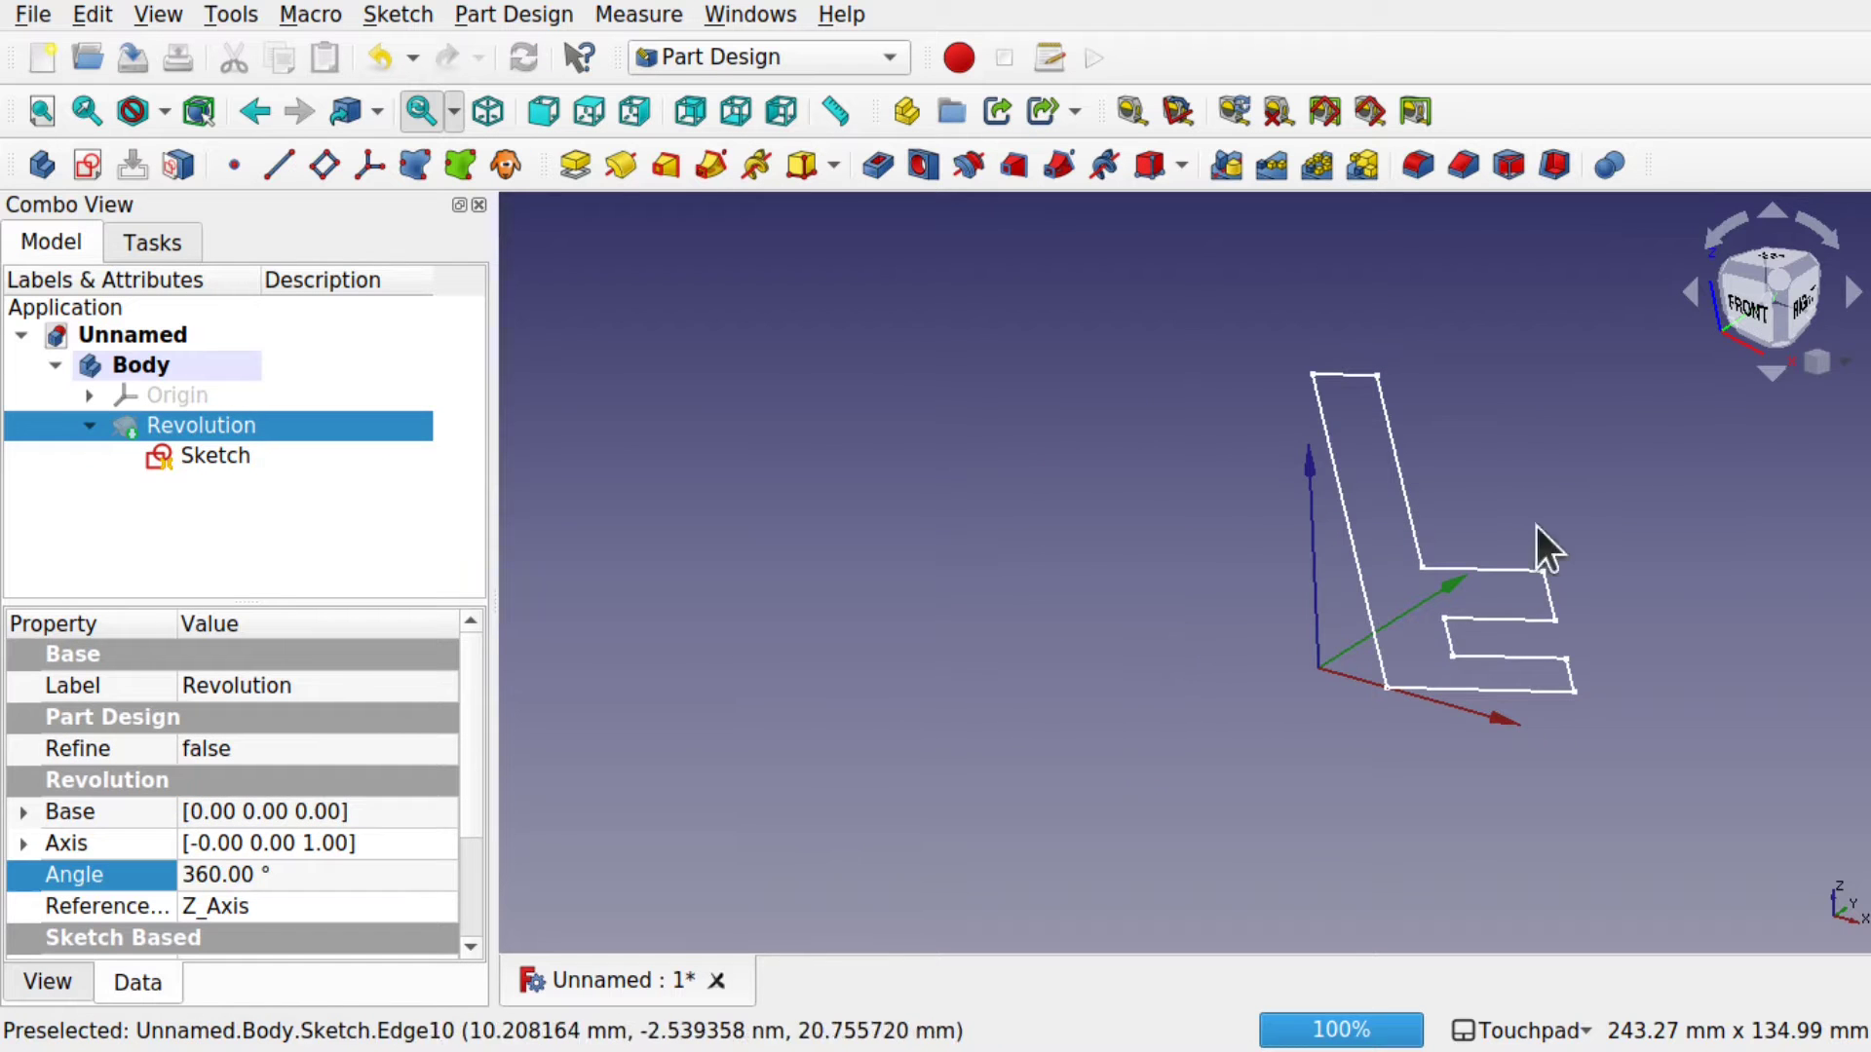
key("space")
mouse_move(1401, 410)
left_mouse_down("shift")
mouse_move(1386, 589)
mouse_move(1545, 618)
mouse_move(1491, 337)
mouse_move(1448, 455)
mouse_move(1358, 558)
mouse_move(1508, 467)
mouse_move(1537, 363)
mouse_move(1636, 405)
mouse_move(1562, 406)
mouse_move(1491, 464)
left_mouse_up("shift")
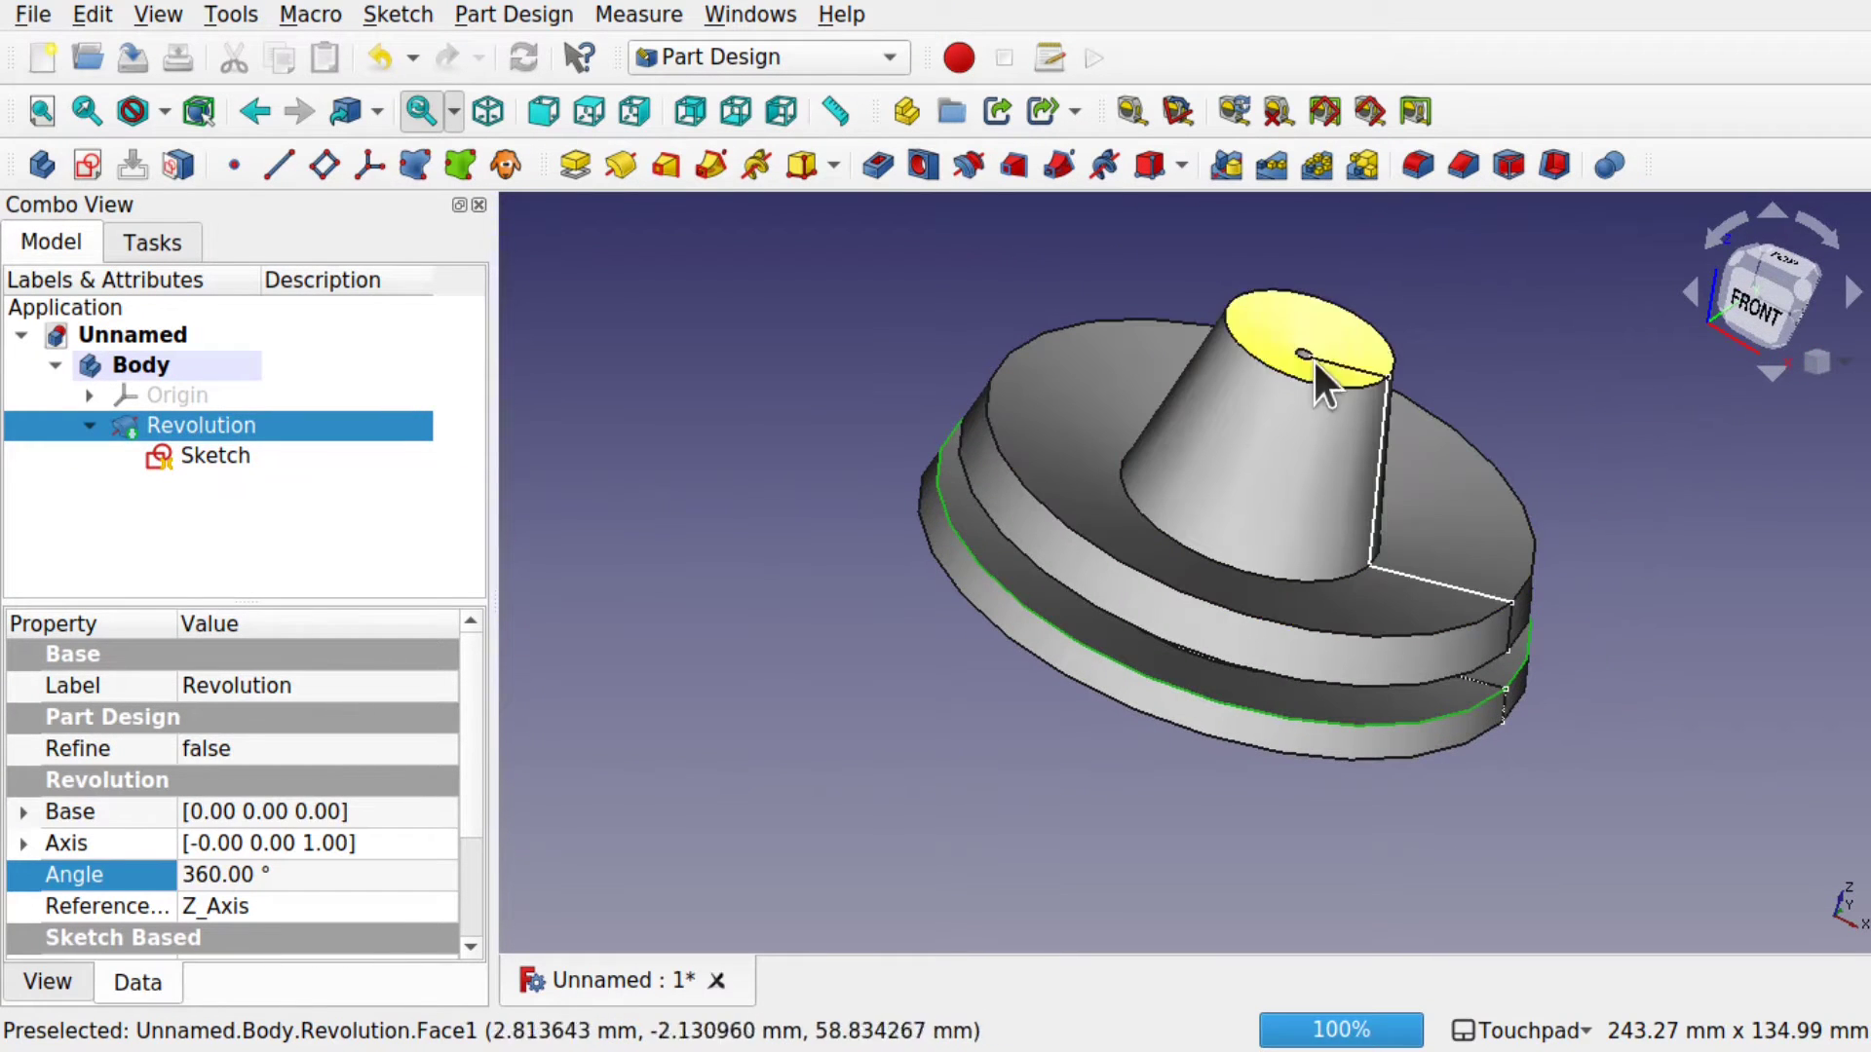
key("5")
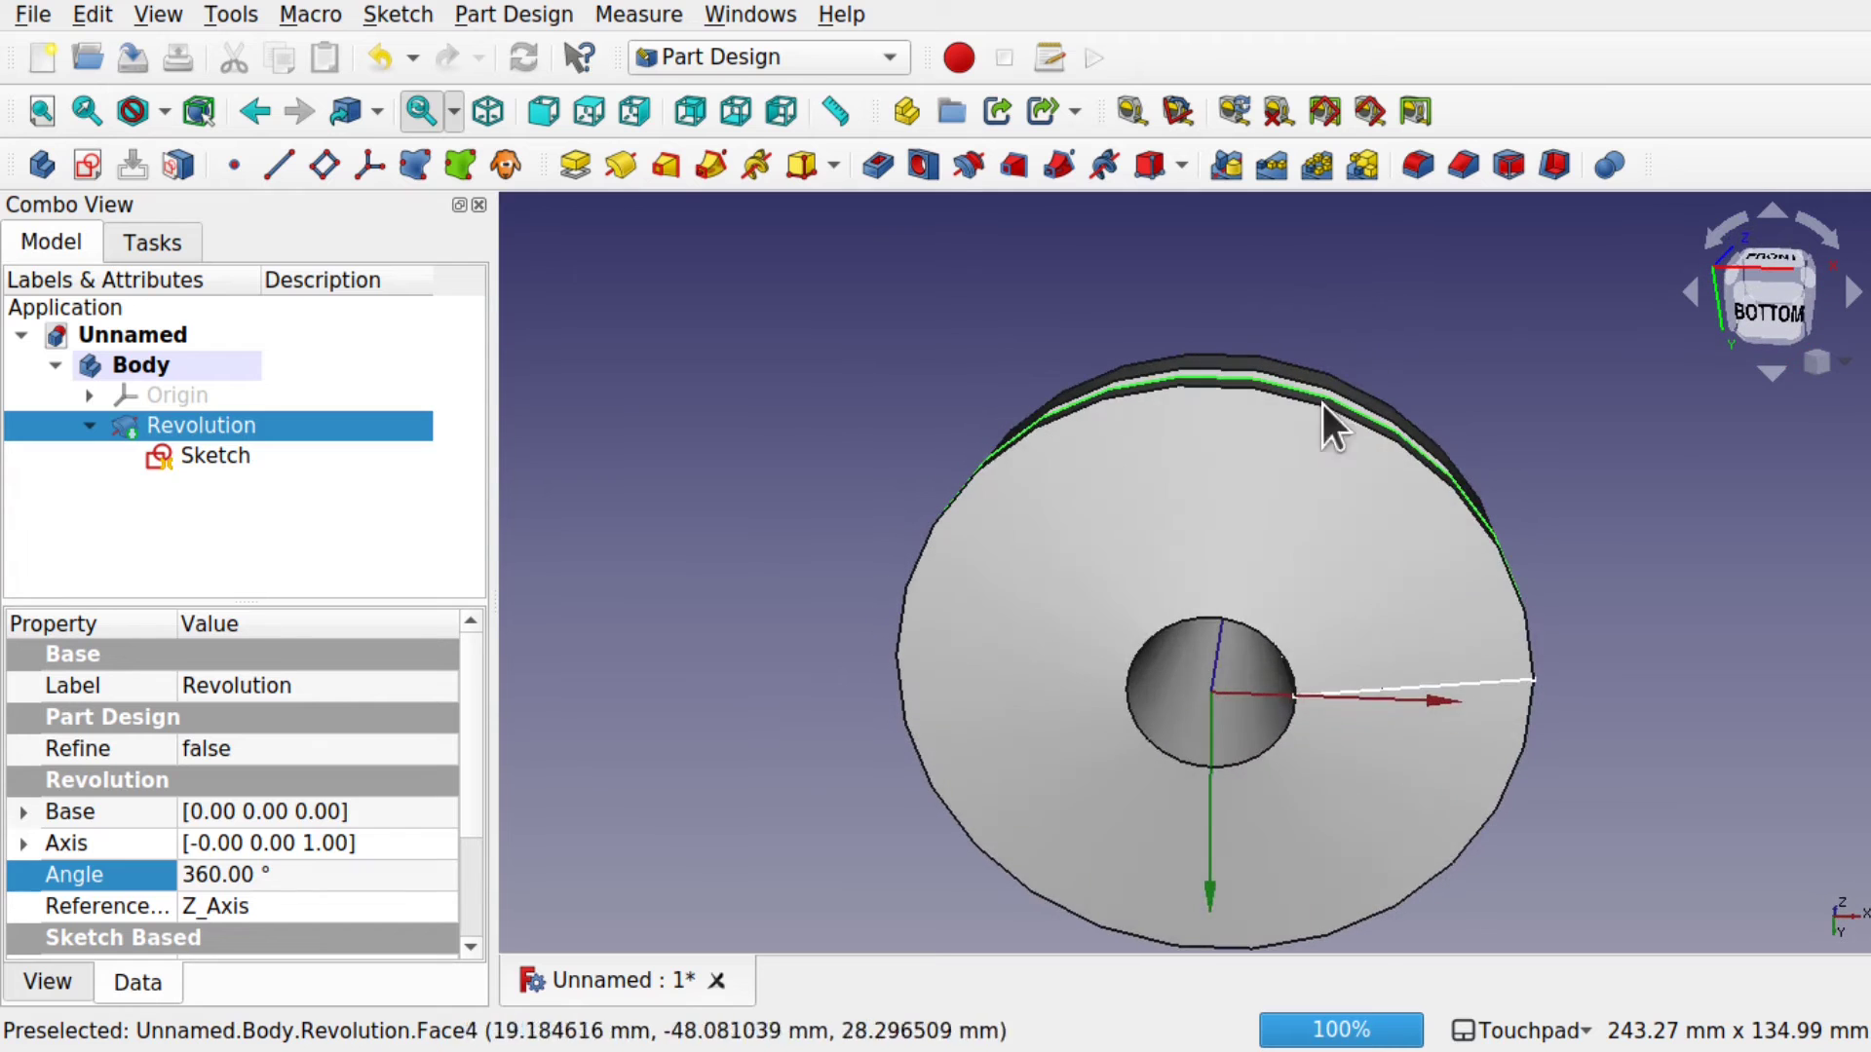
mouse_move(1203, 692)
left_mouse_down("shift")
mouse_move(1298, 552)
mouse_move(1247, 727)
left_mouse_up("shift")
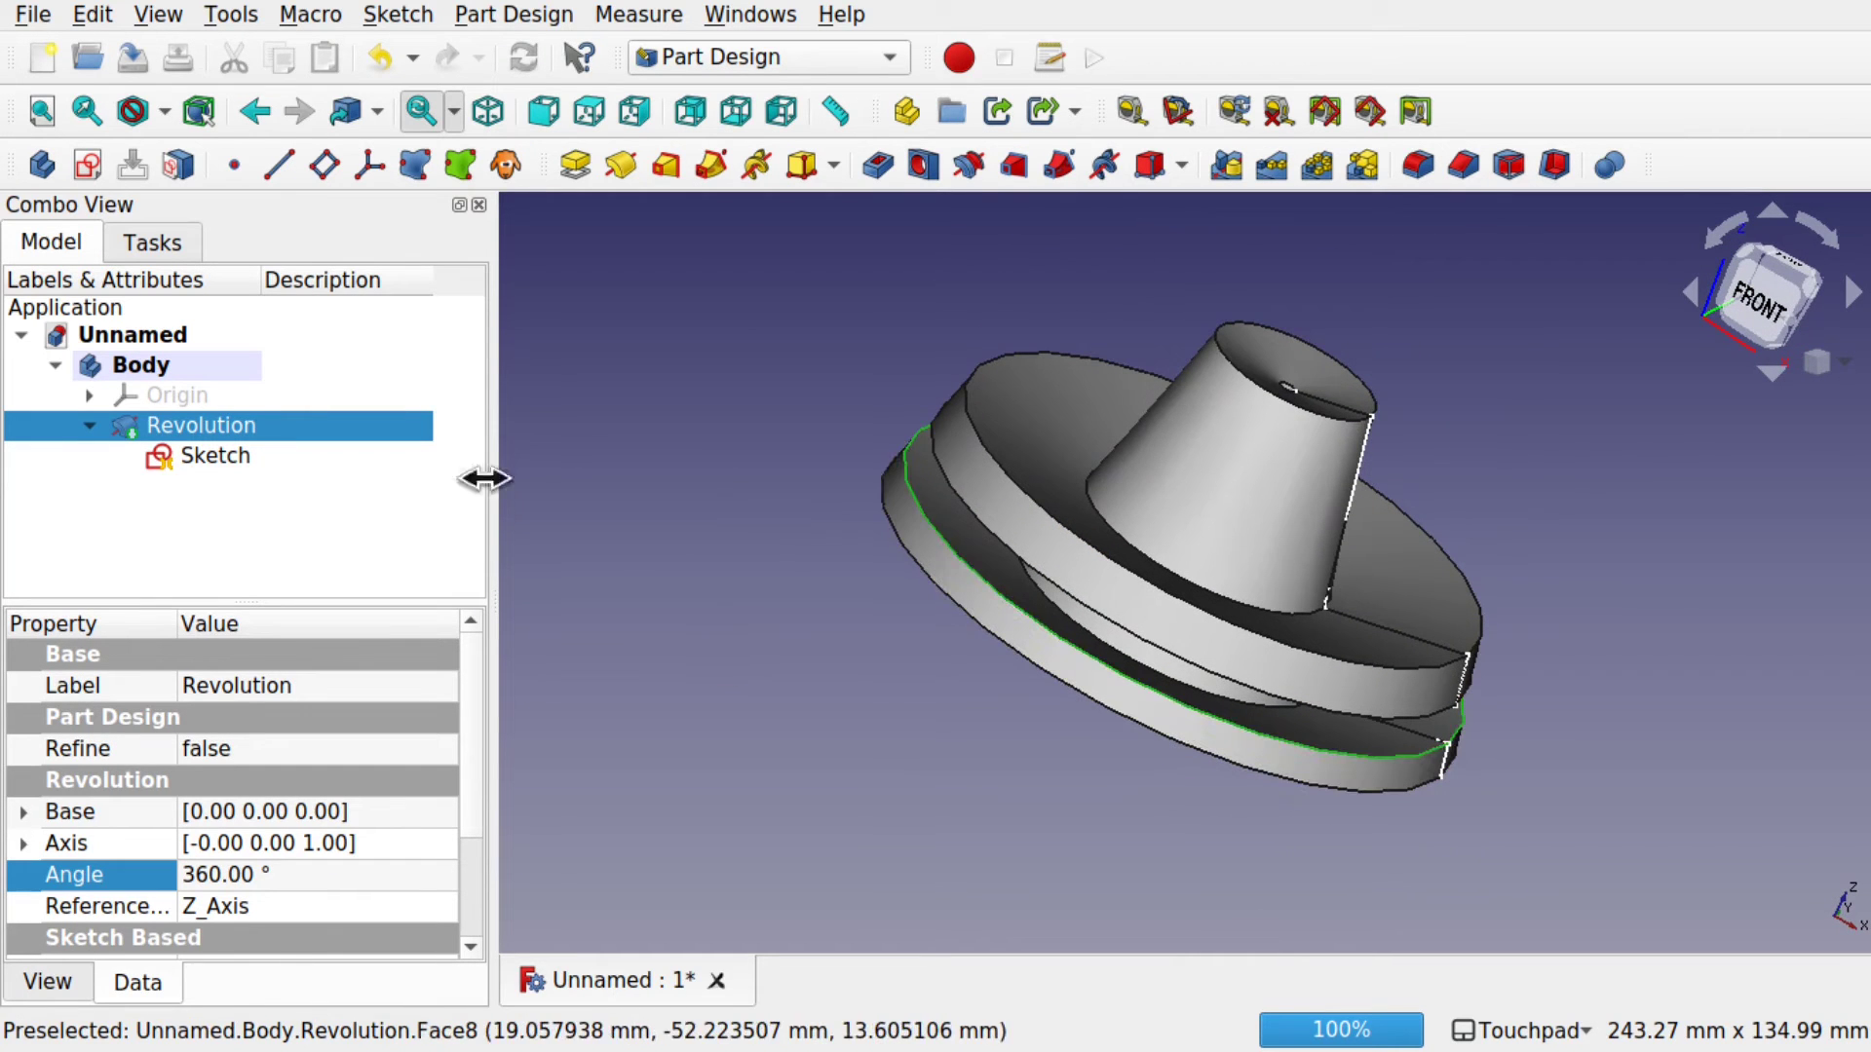
- Open the sketch for editing, compare its sketch axes with the origin axes, and close it
left_click(226, 458)
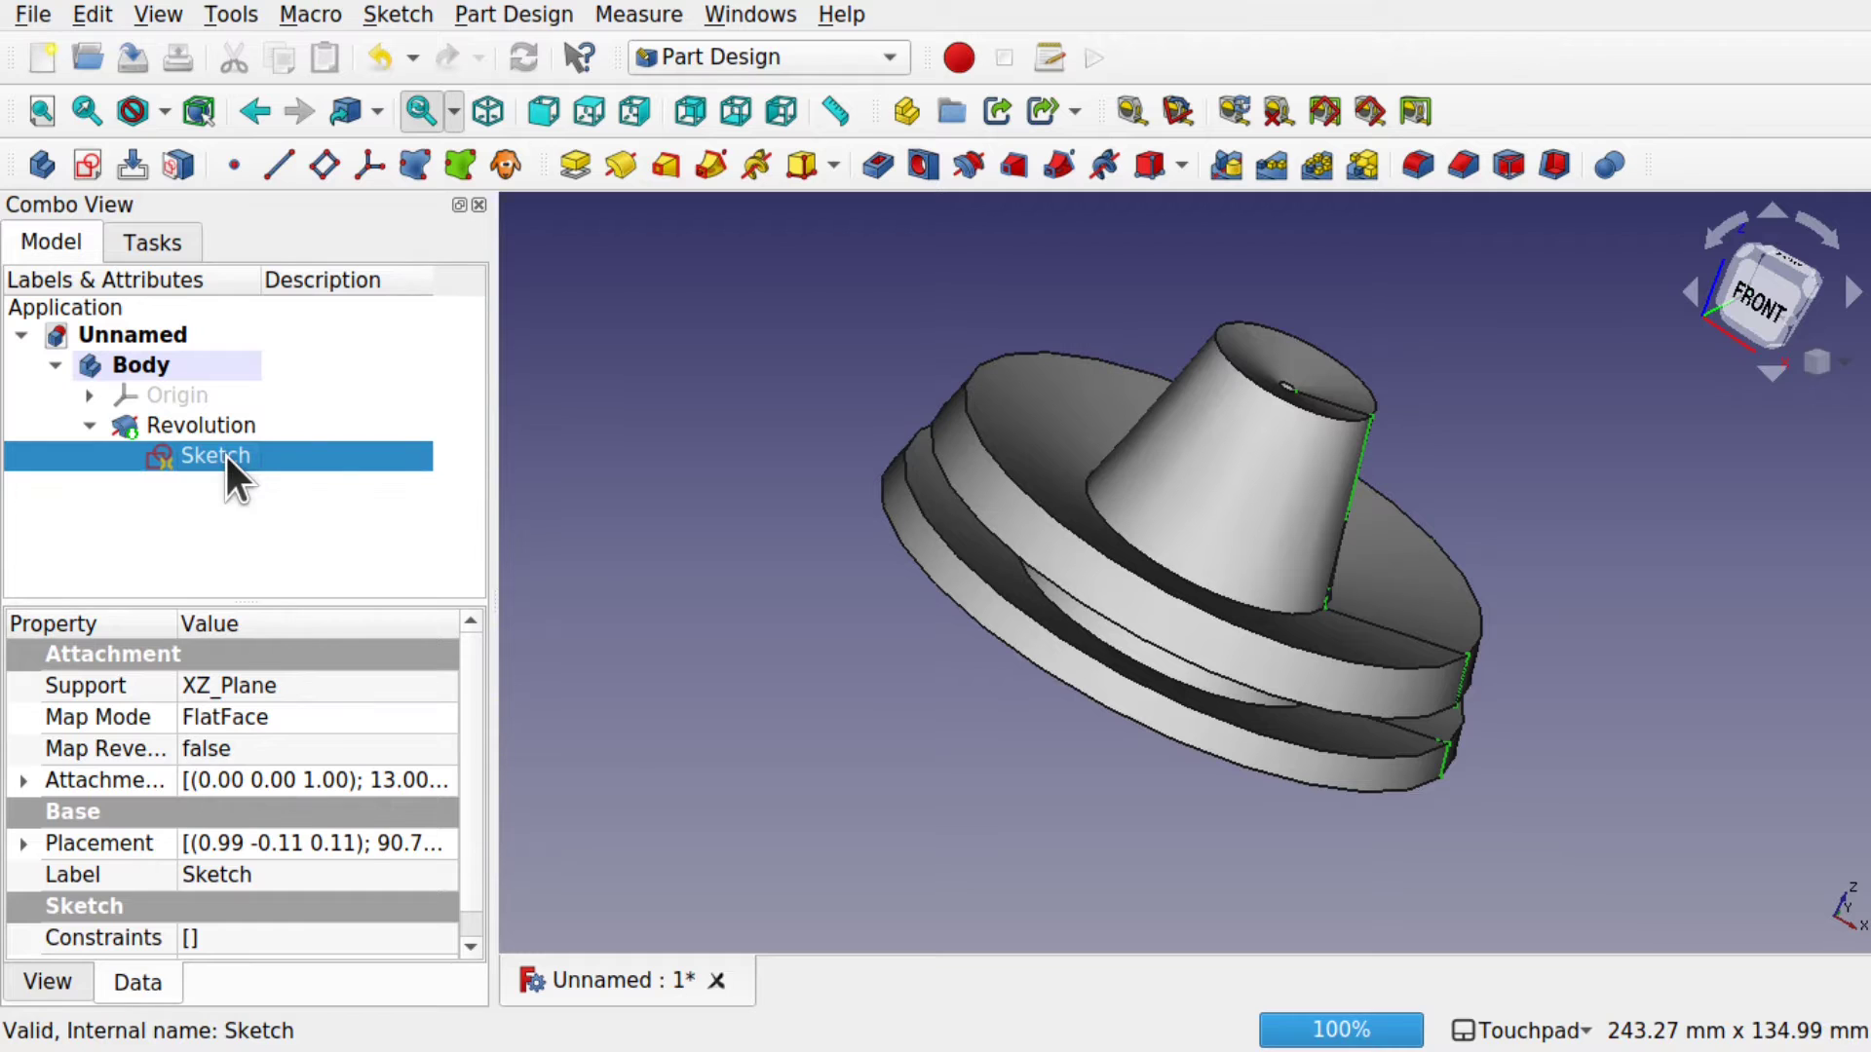
double_click(226, 458)
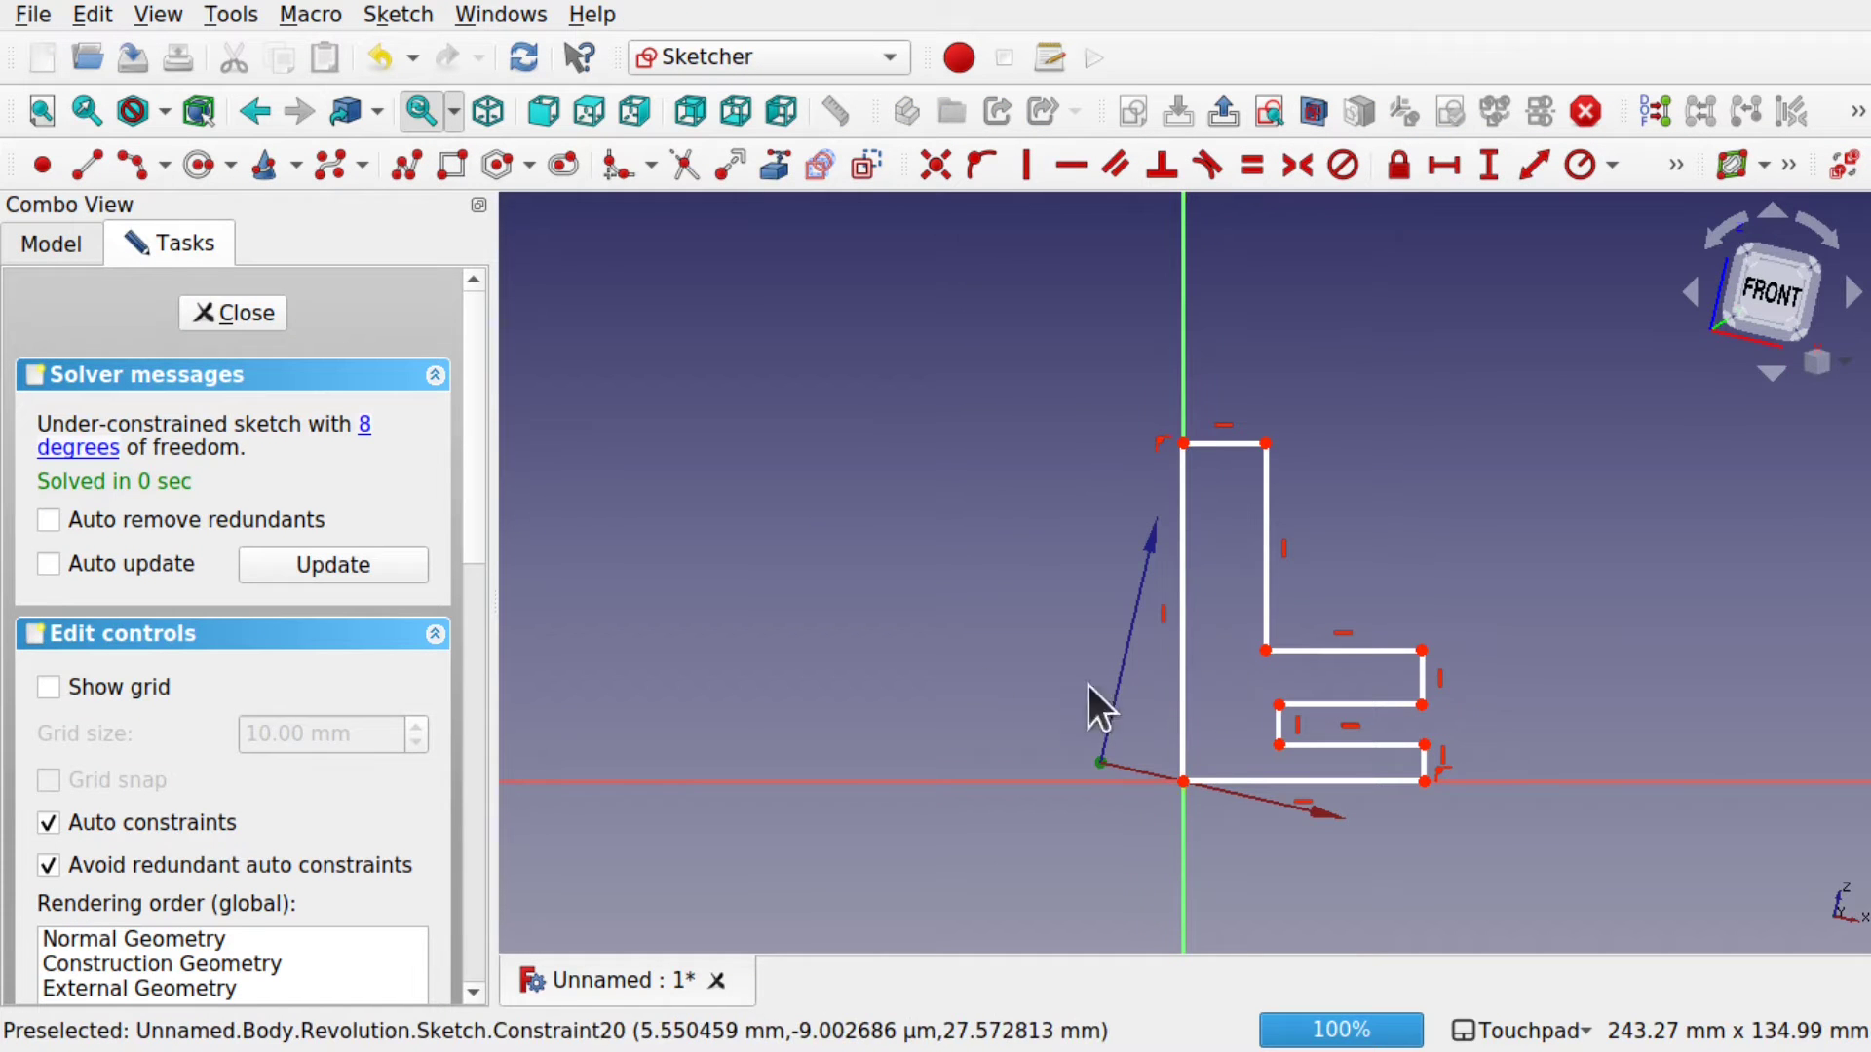
mouse_move(1187, 531)
left_mouse_down("shift")
mouse_move(1138, 619)
mouse_move(1220, 454)
left_mouse_up("shift")
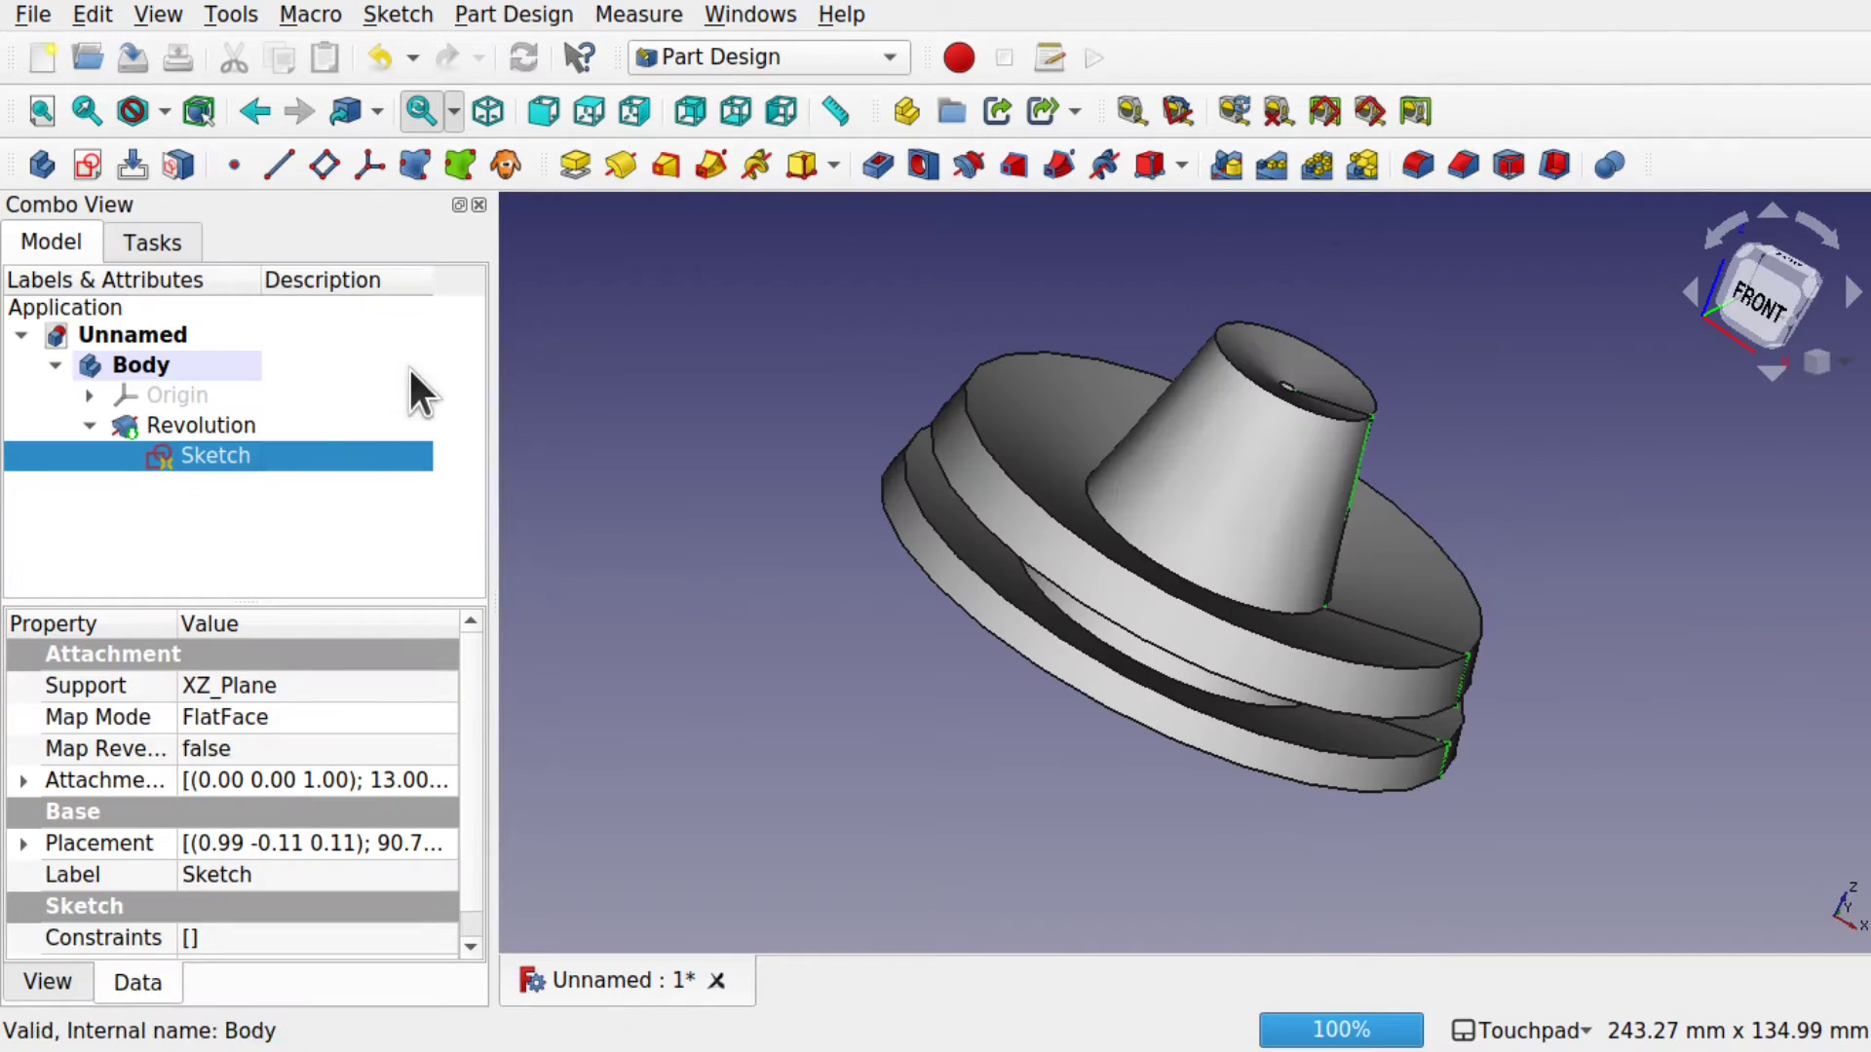
- Edit the revolution to turn about the Vertical sketch axis and inspect the solid against the base axes
left_click(230, 423)
double_click(228, 431)
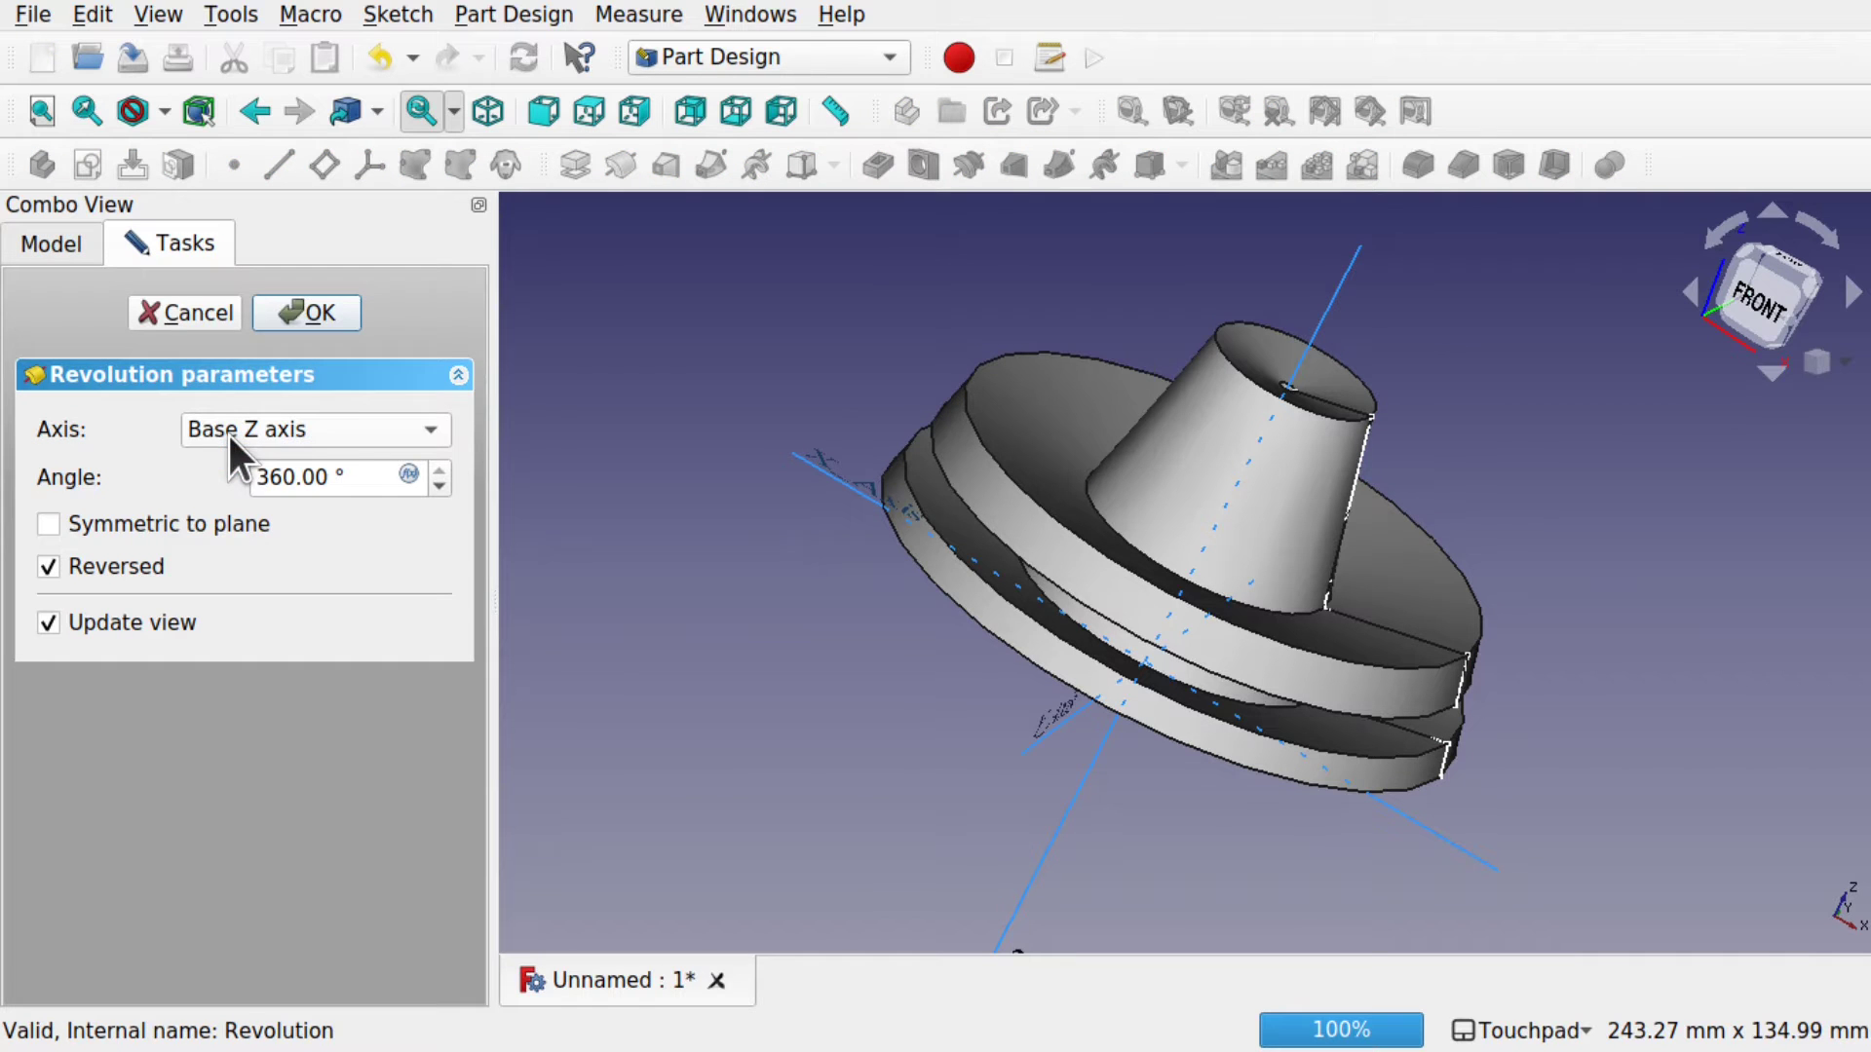
left_click(348, 429)
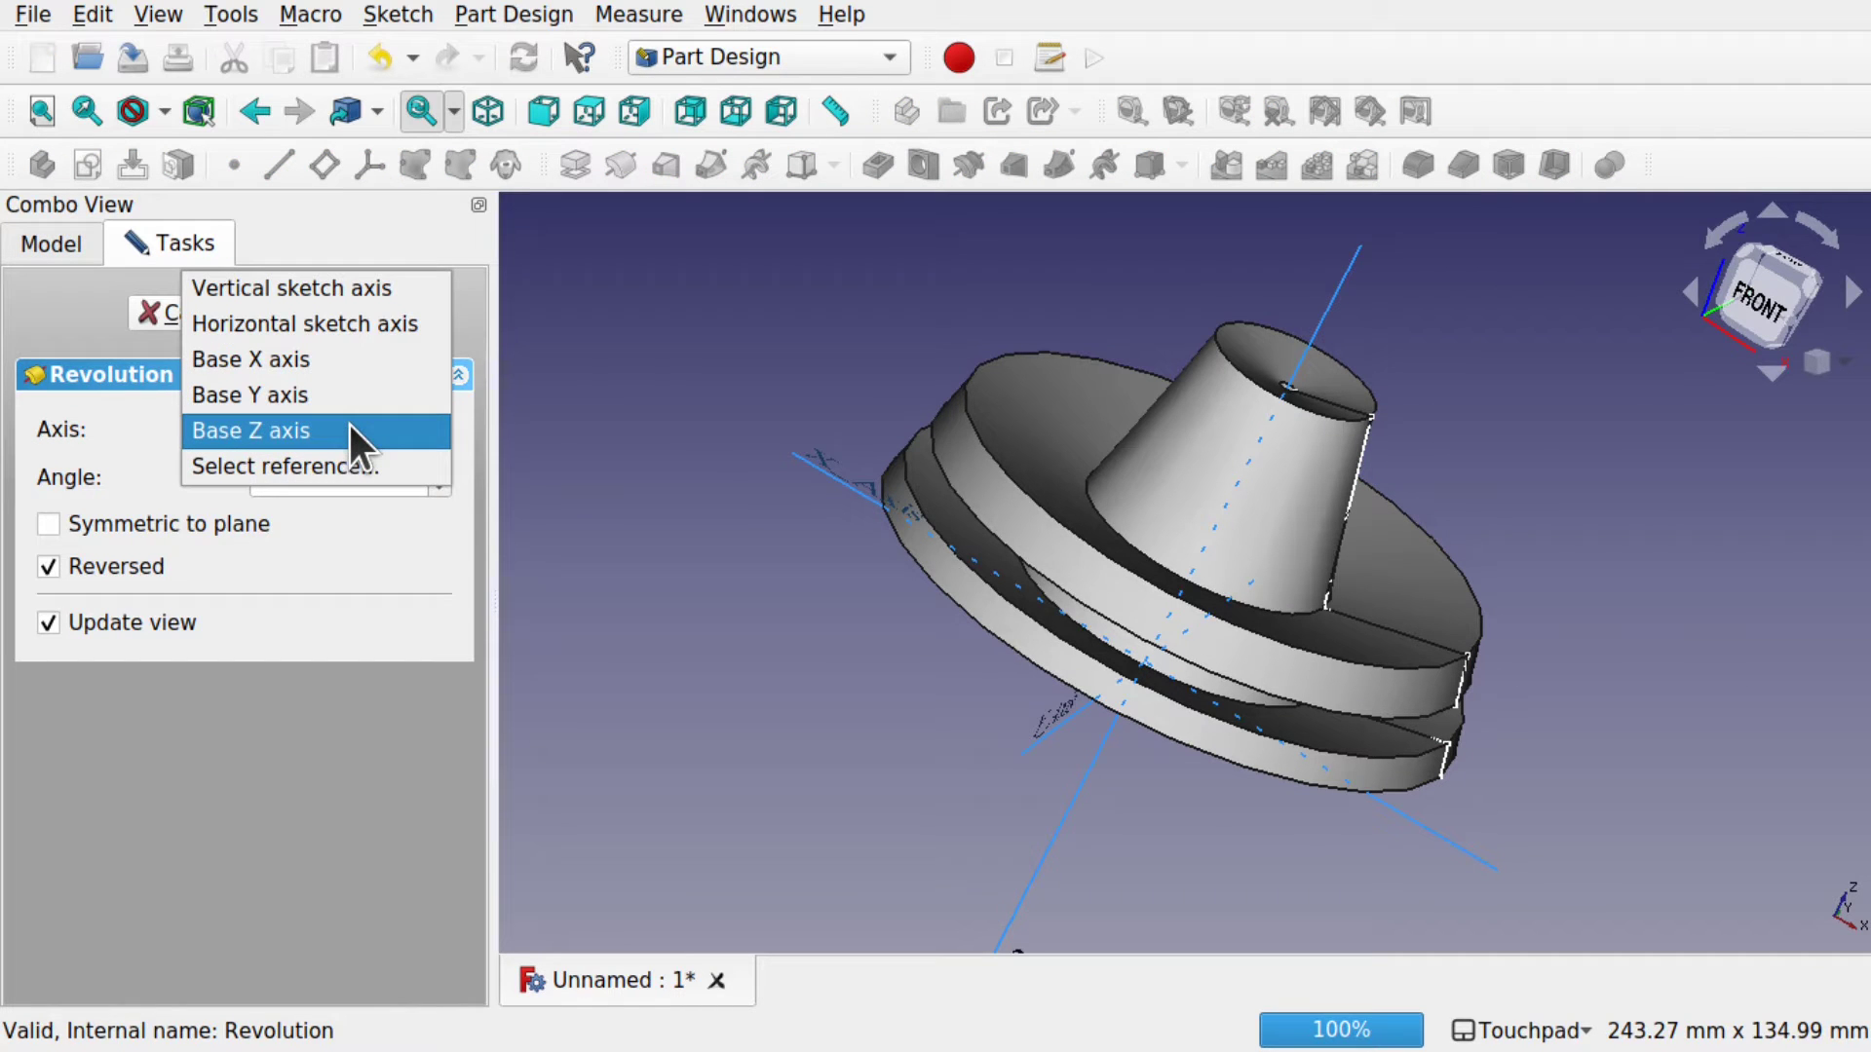
left_click(333, 297)
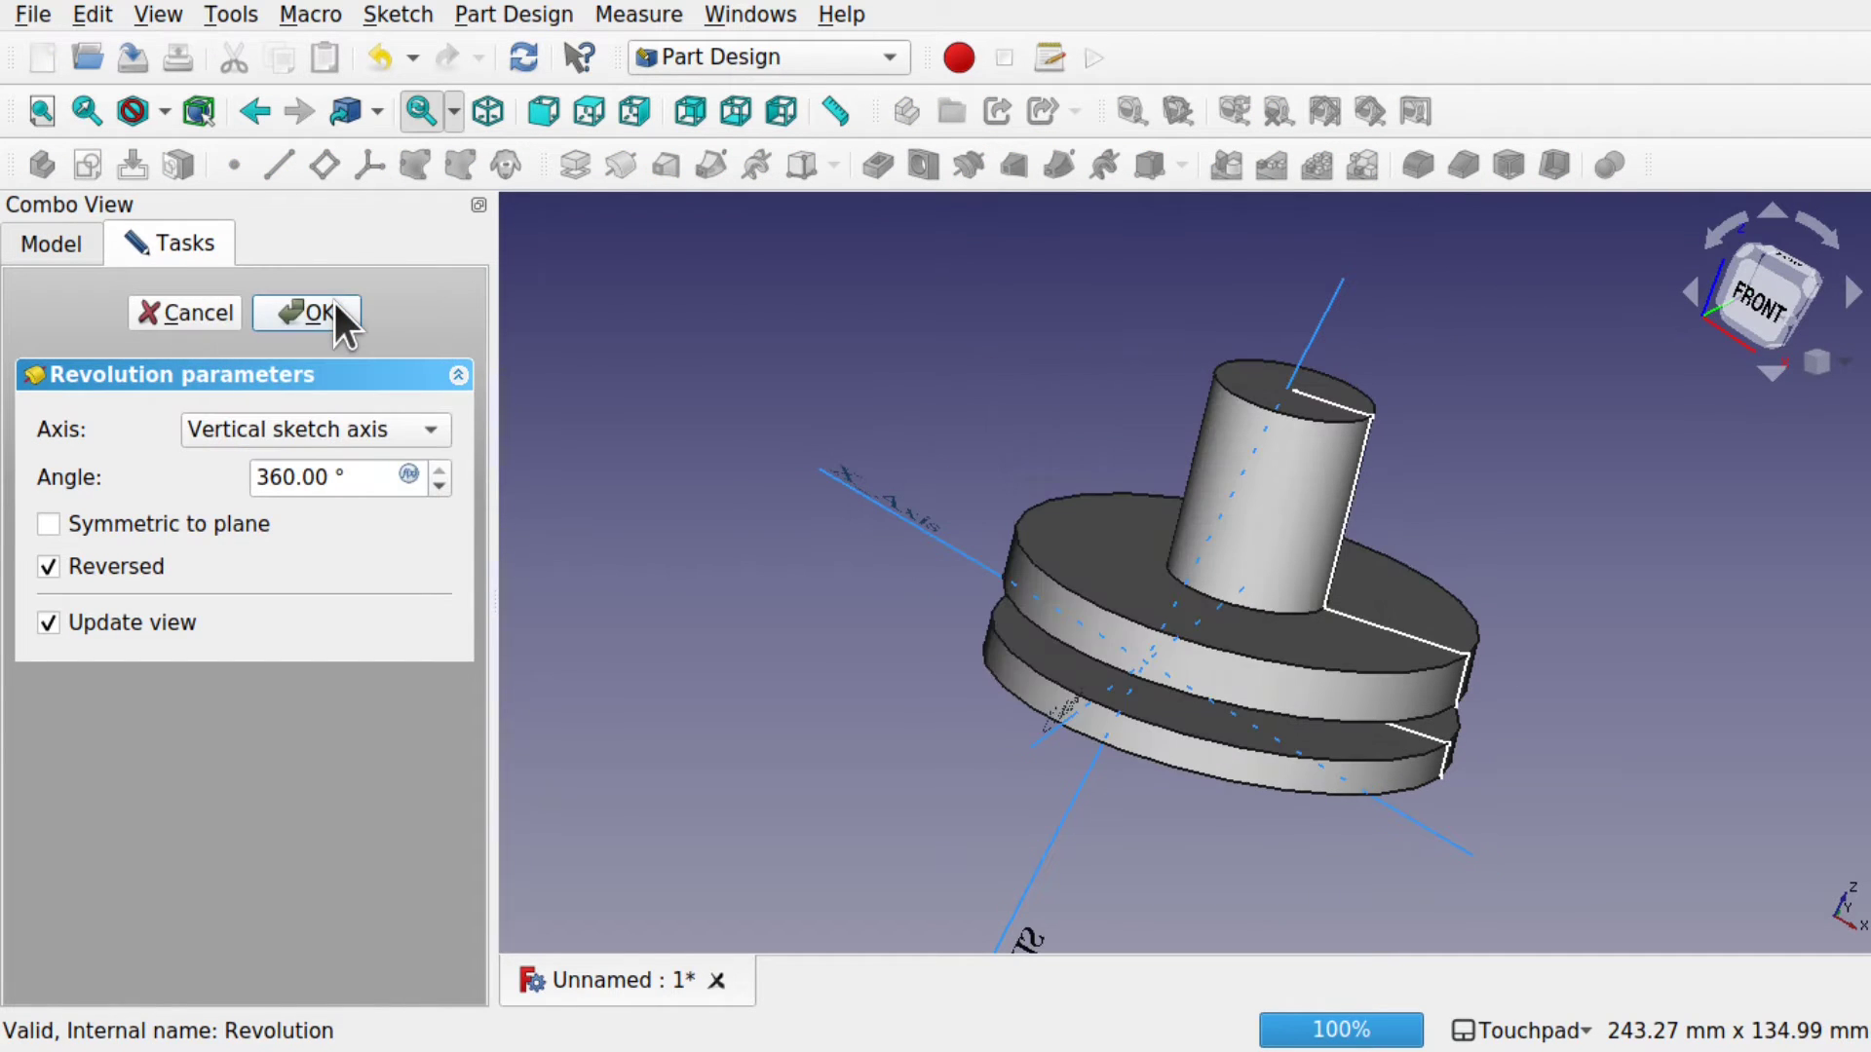
left_click_drag(1310, 553, 1131, 602, "alt")
left_click_drag(1259, 758, 1533, 556, "alt")
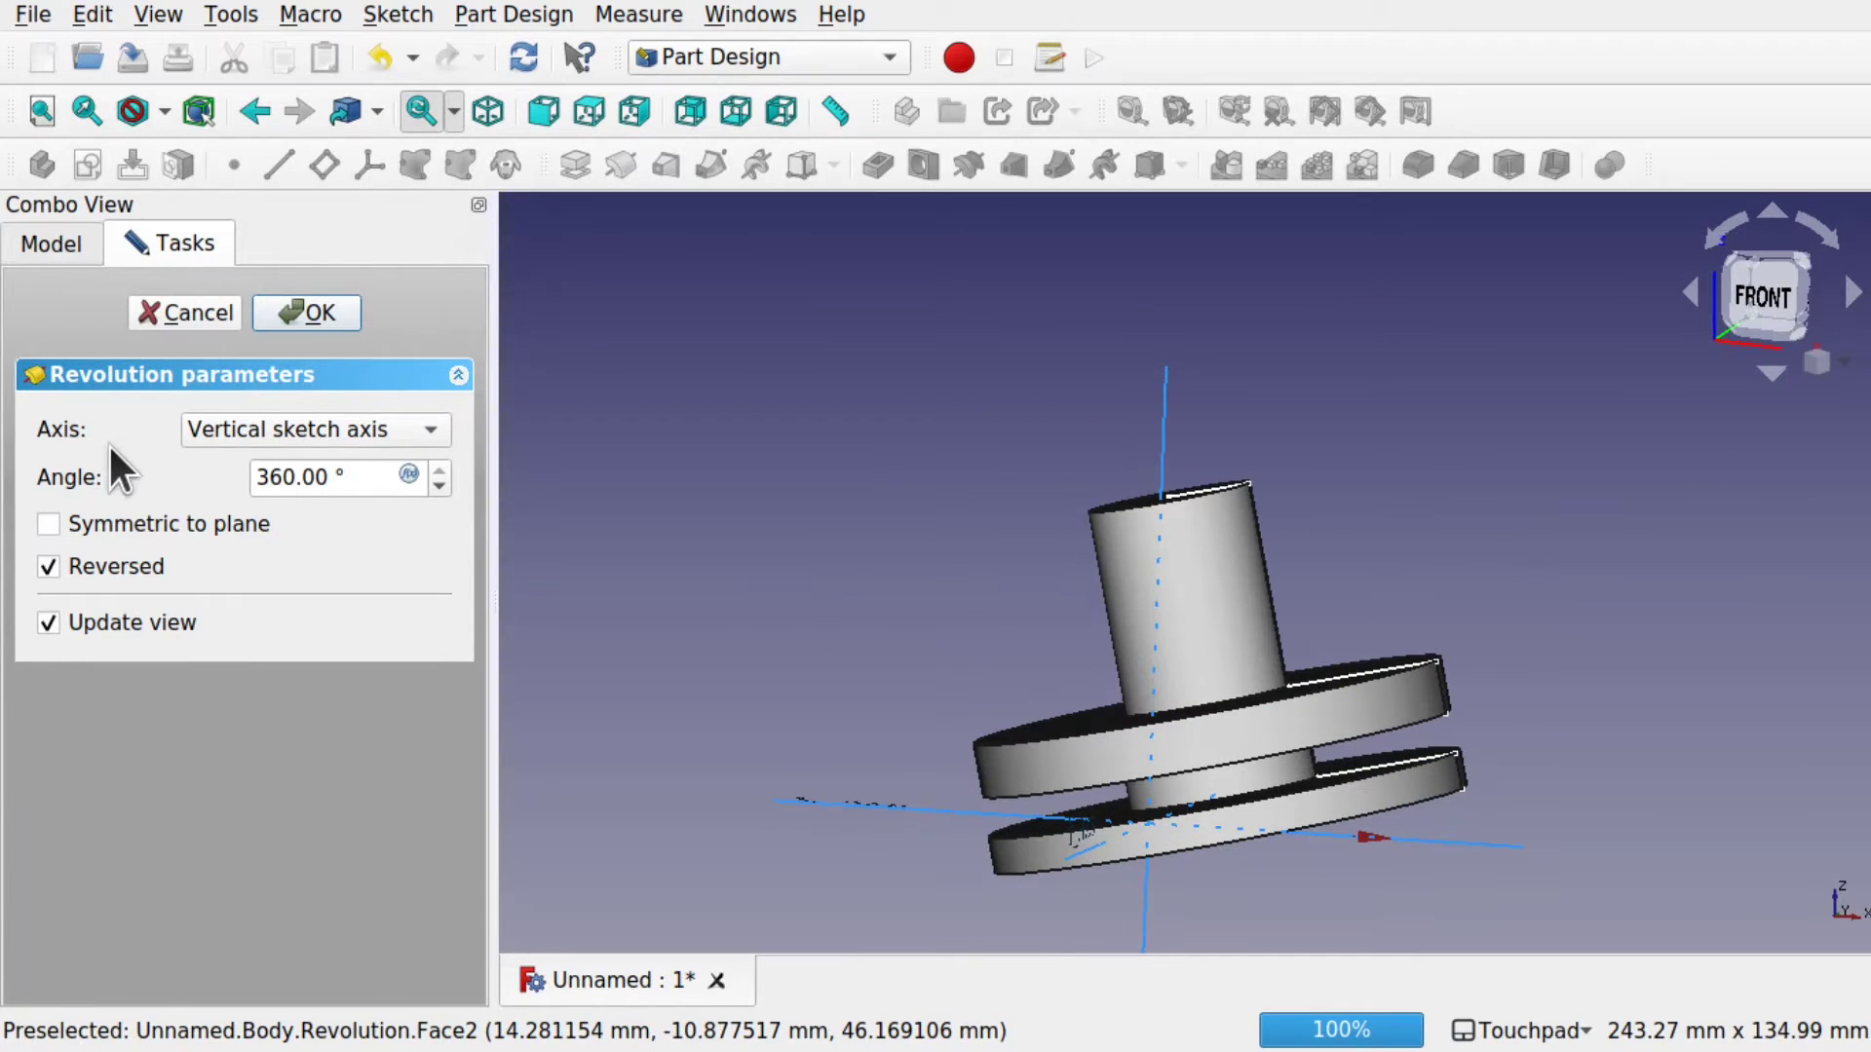
- Switch the revolution to the Horizontal sketch axis and inspect the resulting shape
left_click(218, 429)
left_click(341, 466)
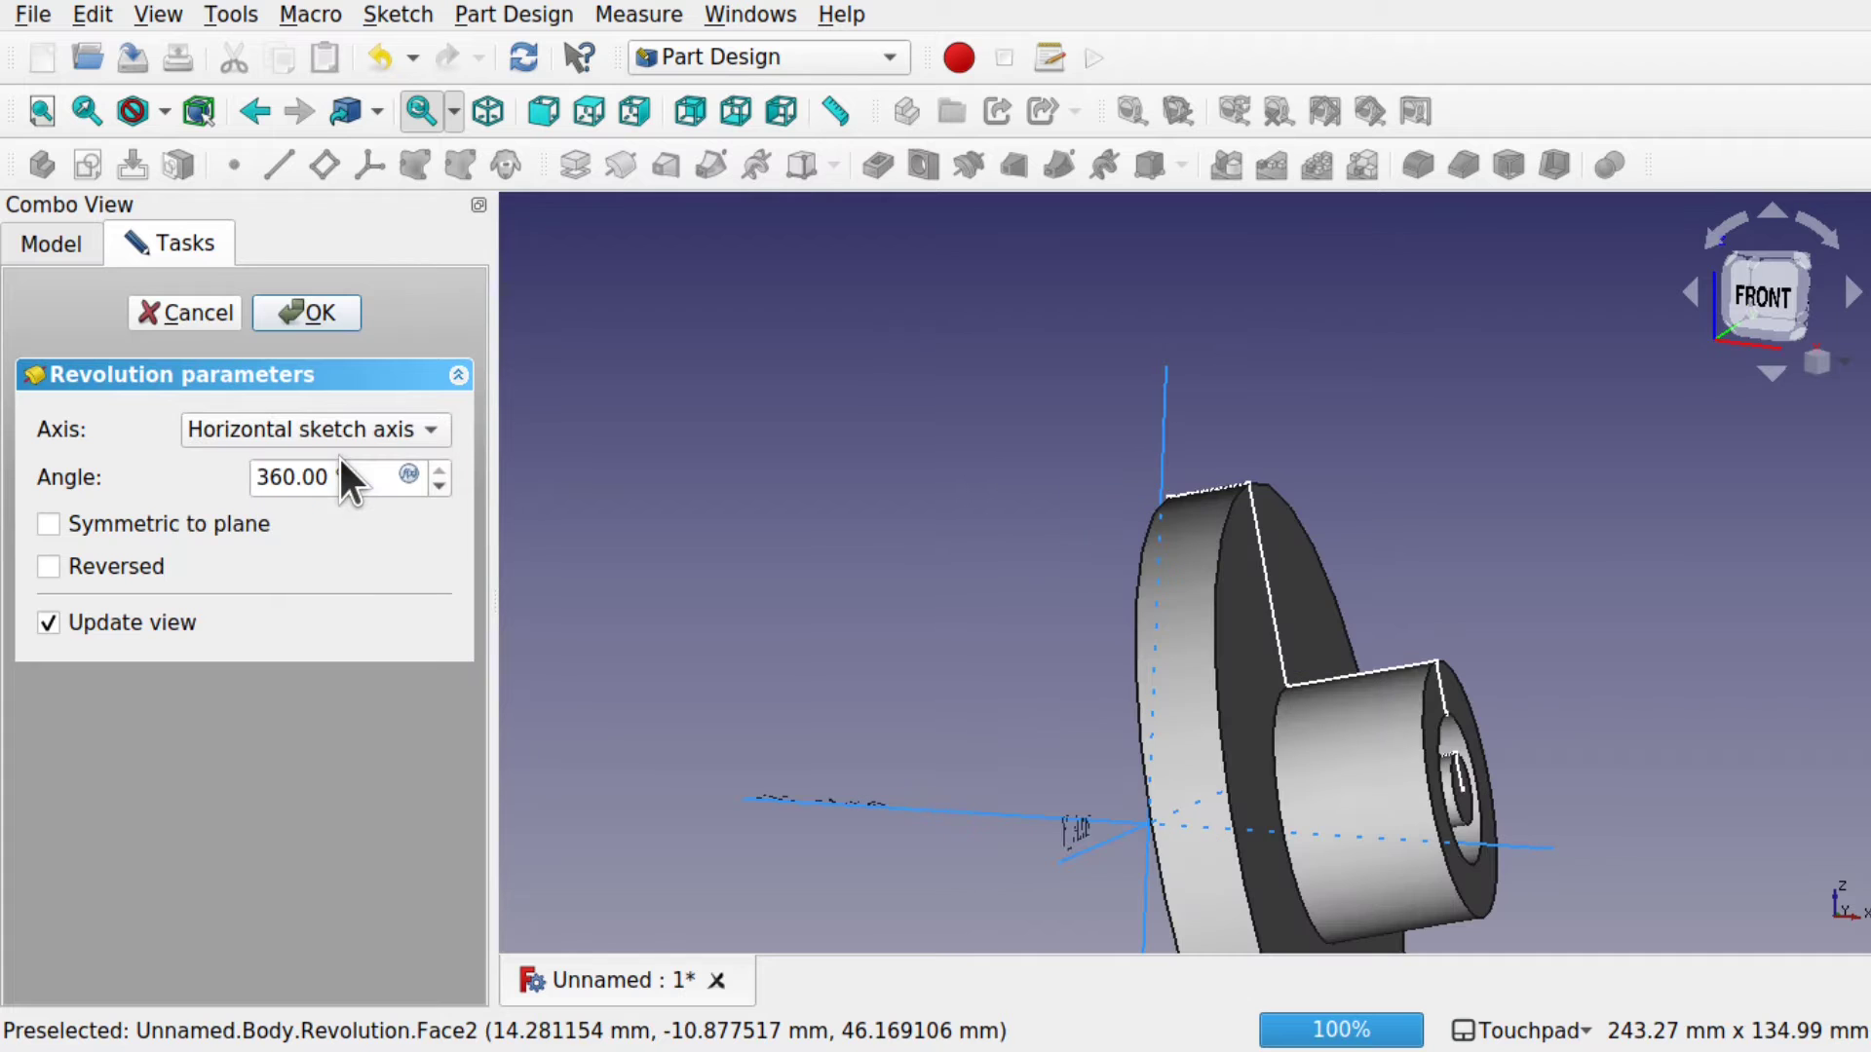
left_click_drag(584, 520, 878, 604, "alt")
- Try the Base X axis and the Base Y axis for the revolution
left_click(261, 425)
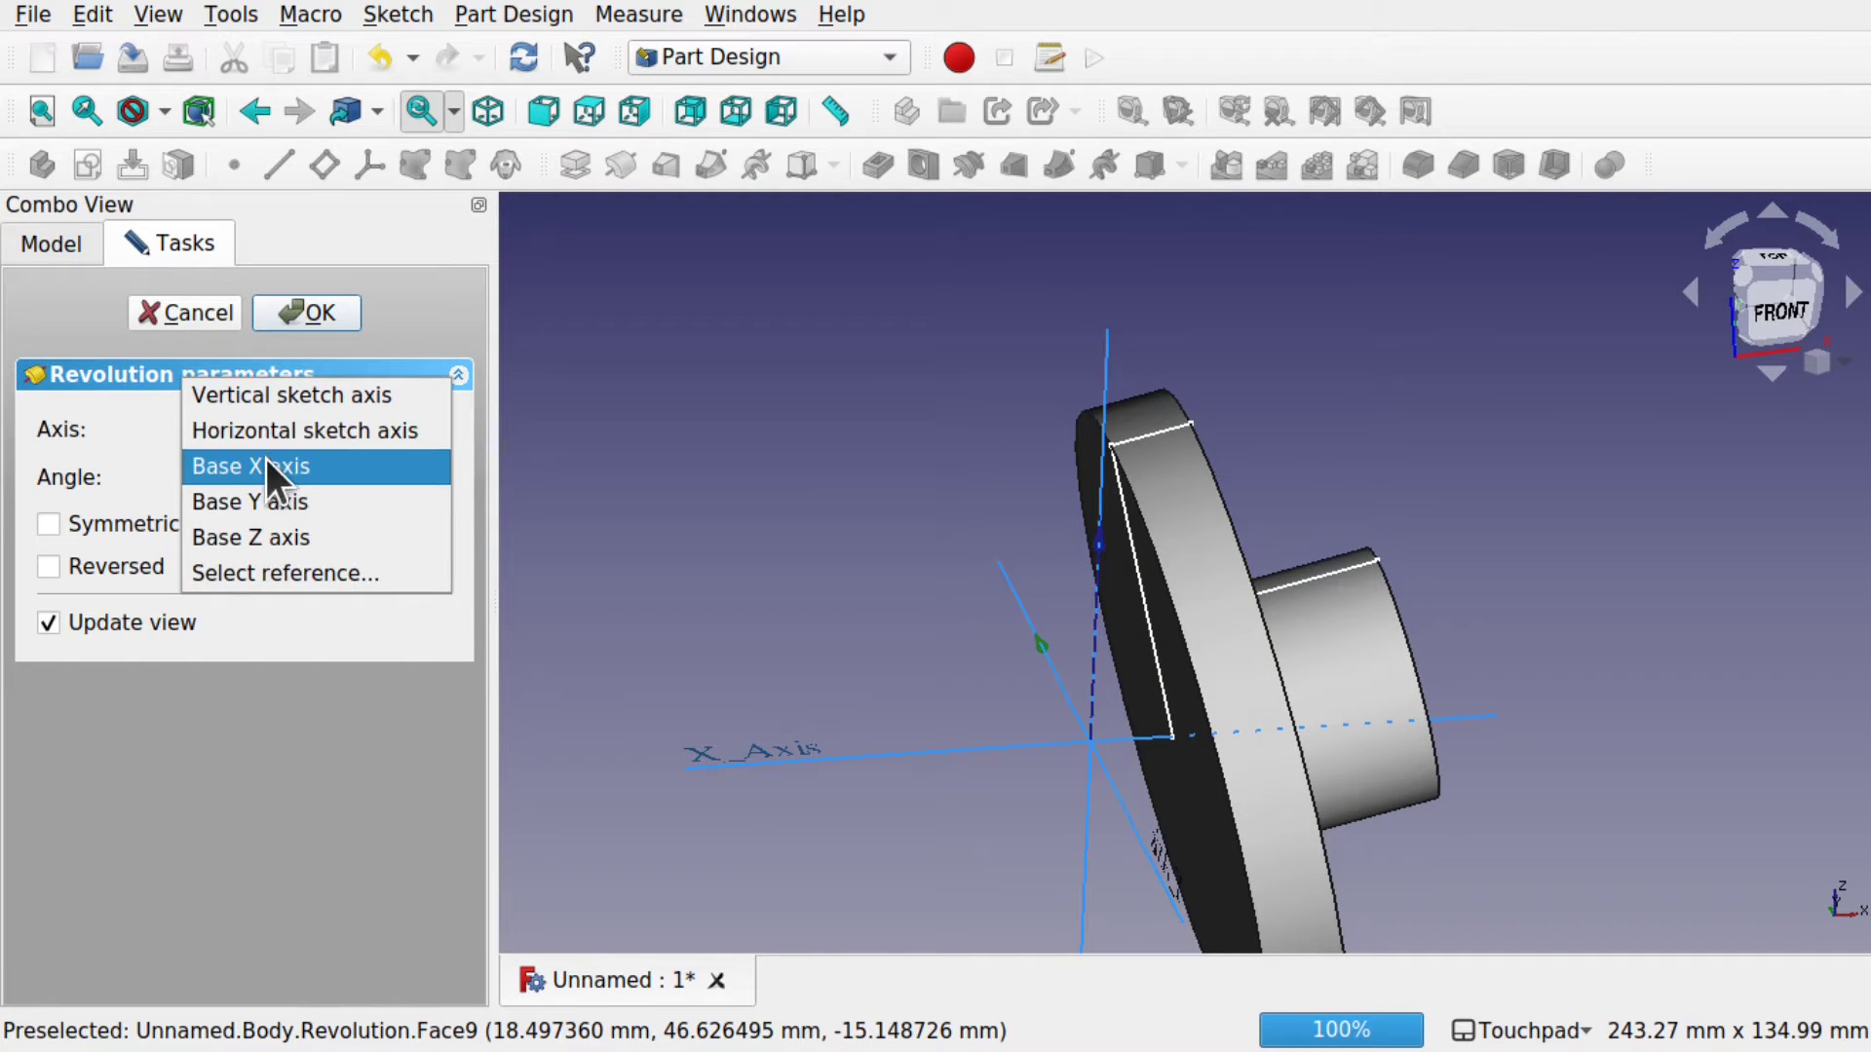
left_click(265, 465)
left_click_drag(1478, 655, 1424, 635, "alt")
left_click(267, 431)
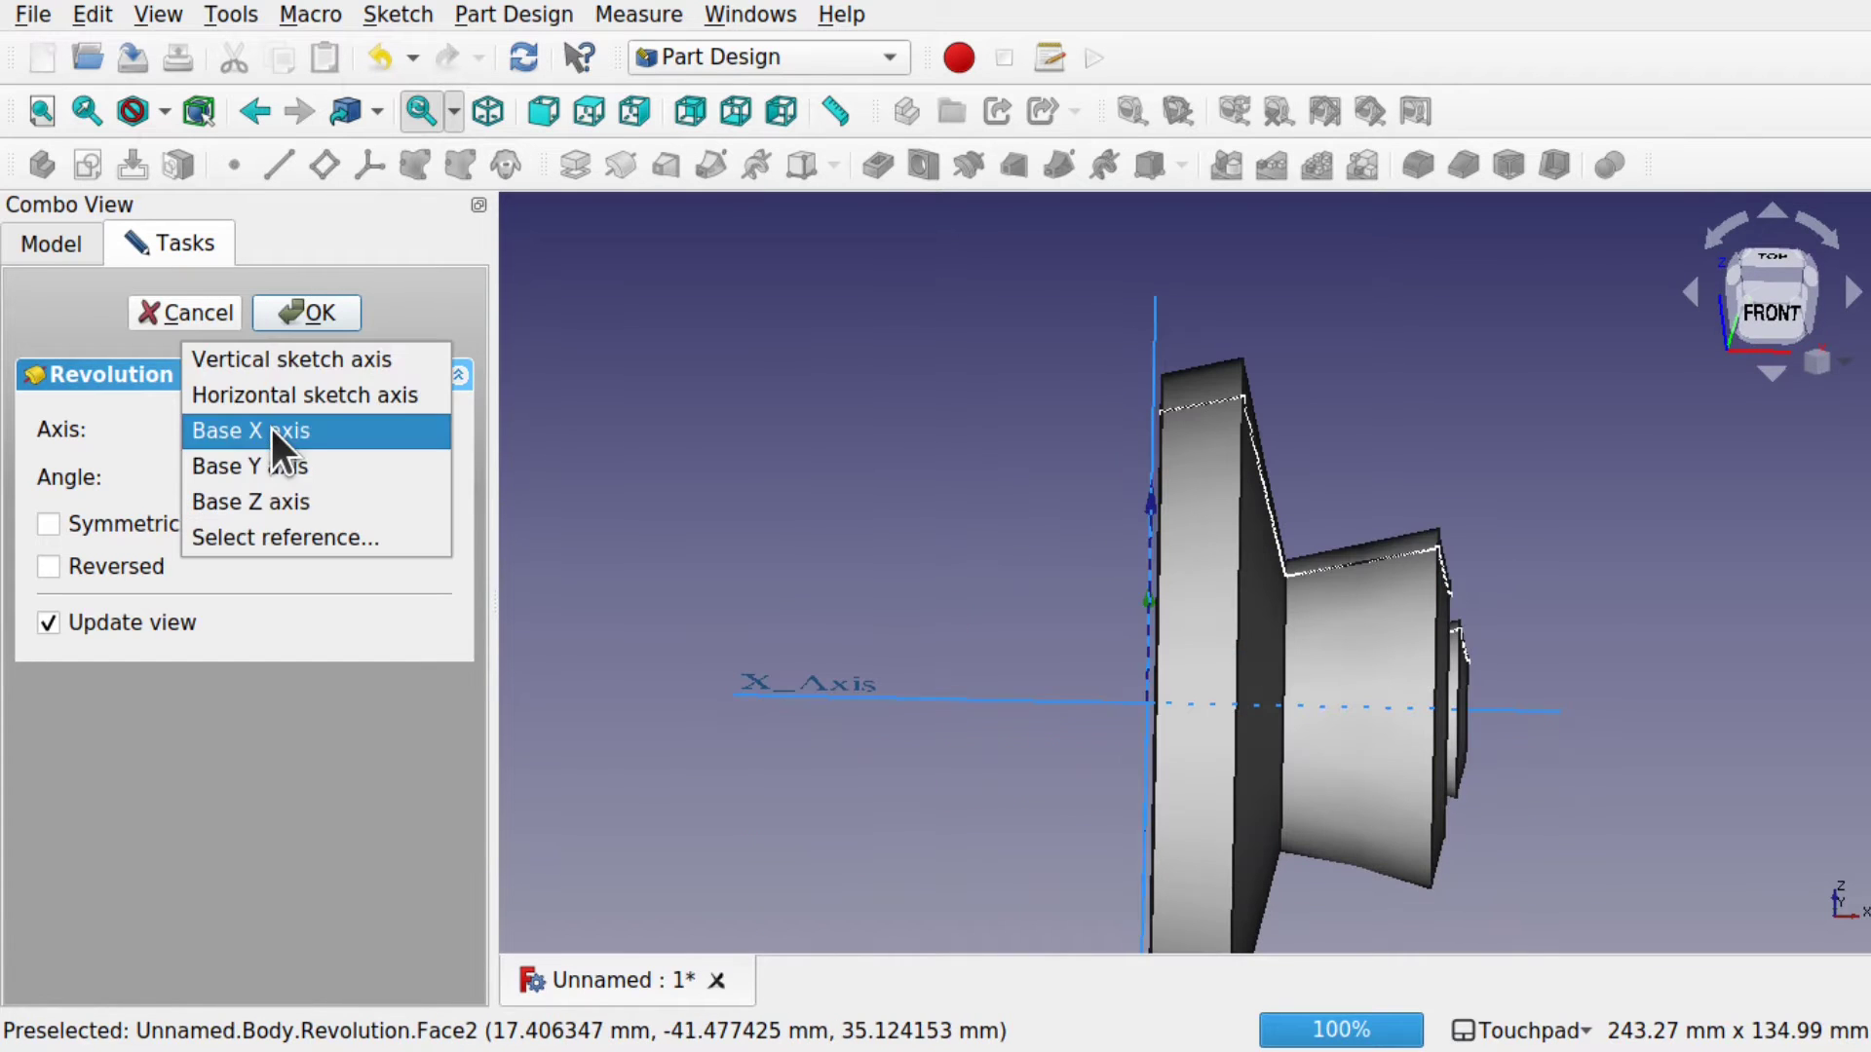
left_click(273, 461)
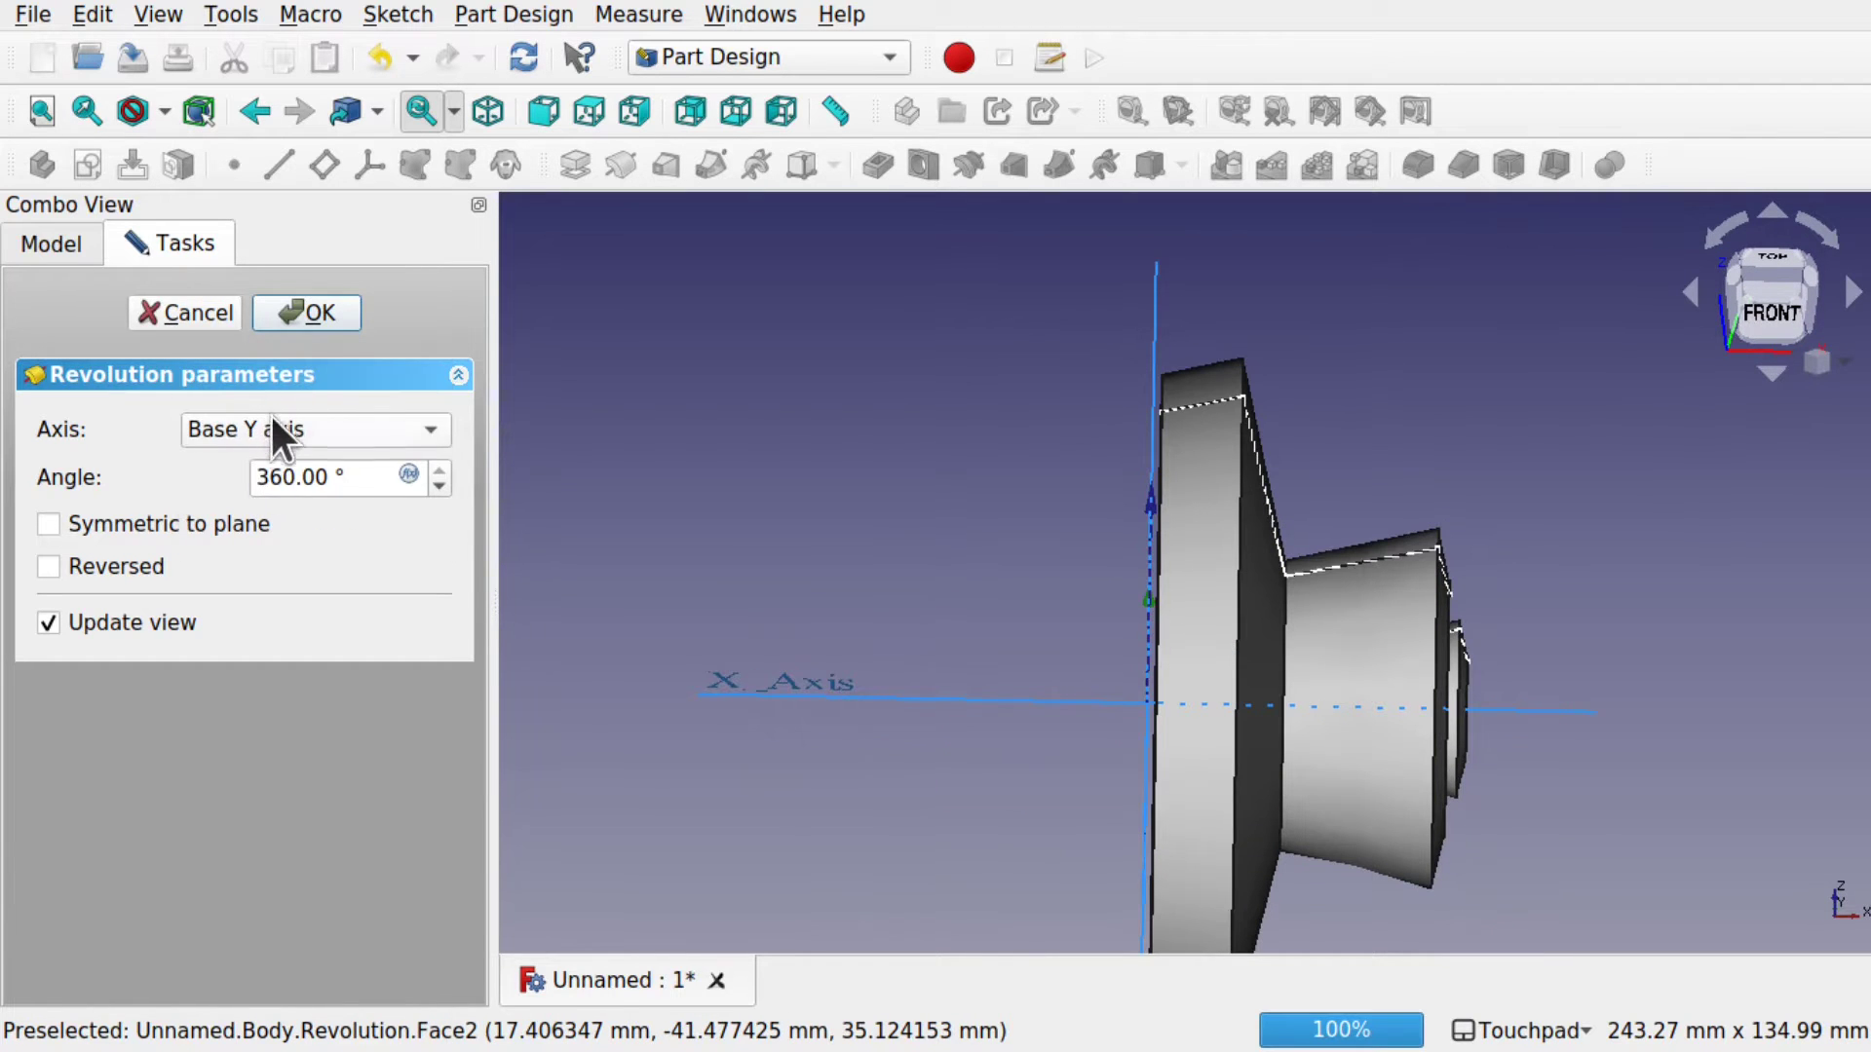
- Switch the revolution to the Base Z axis and examine the solid from the side and from above
left_click(271, 421)
left_click(263, 467)
left_click_drag(1295, 535, 1302, 456, "alt")
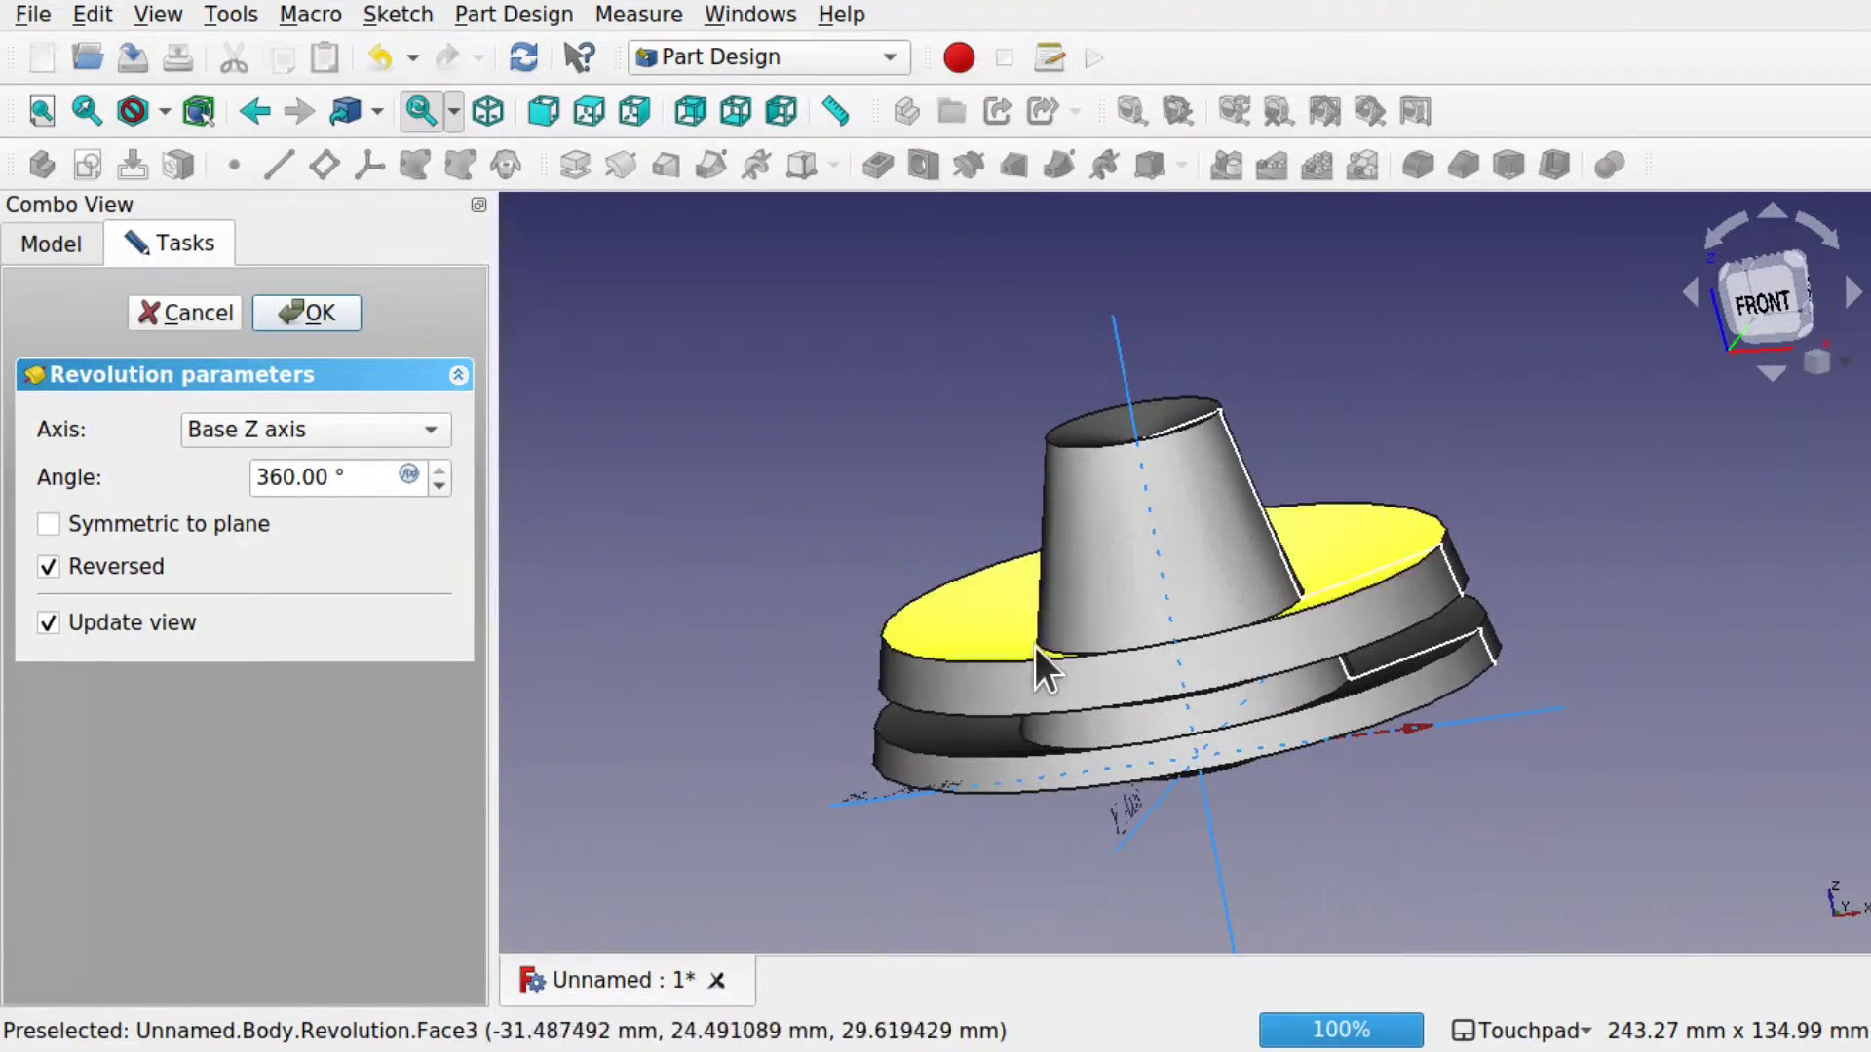
left_click_drag(1376, 678, 1270, 595, "alt")
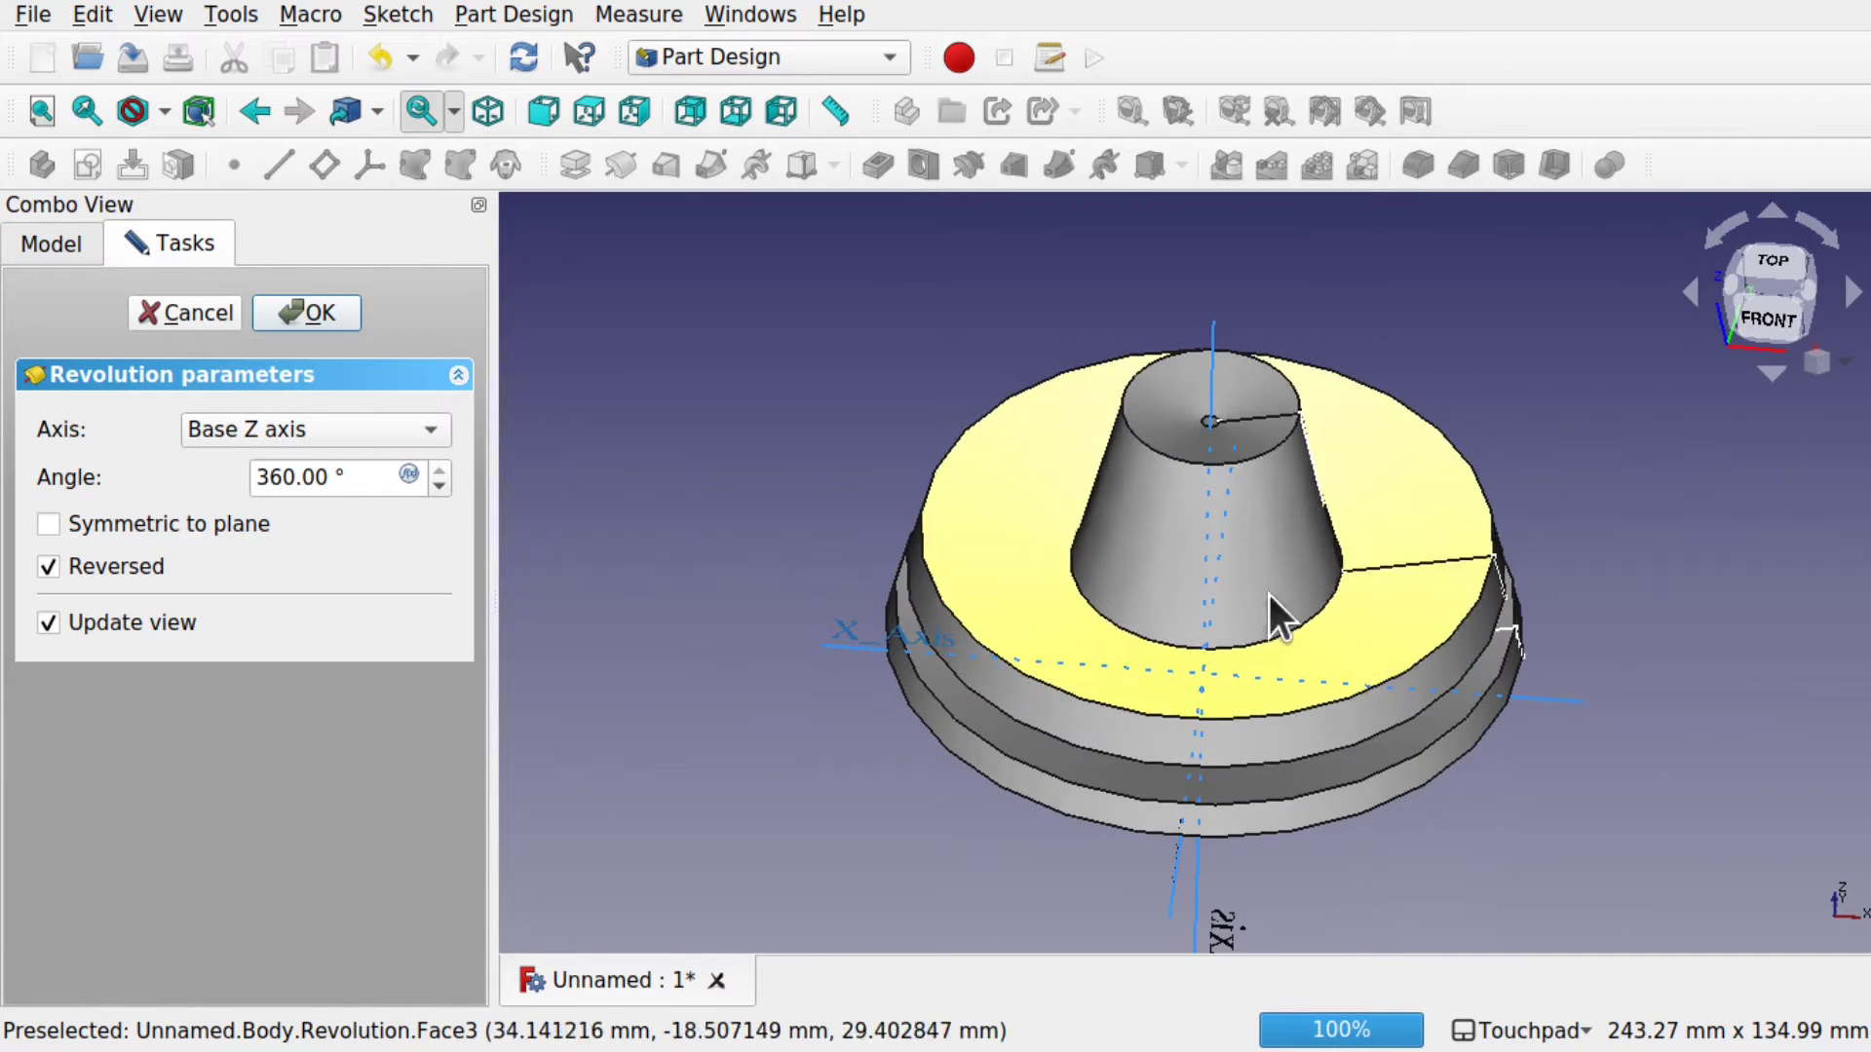
- Compare the revolution about the Vertical sketch axis, the Base X axis and the Base Y axis
left_click(348, 423)
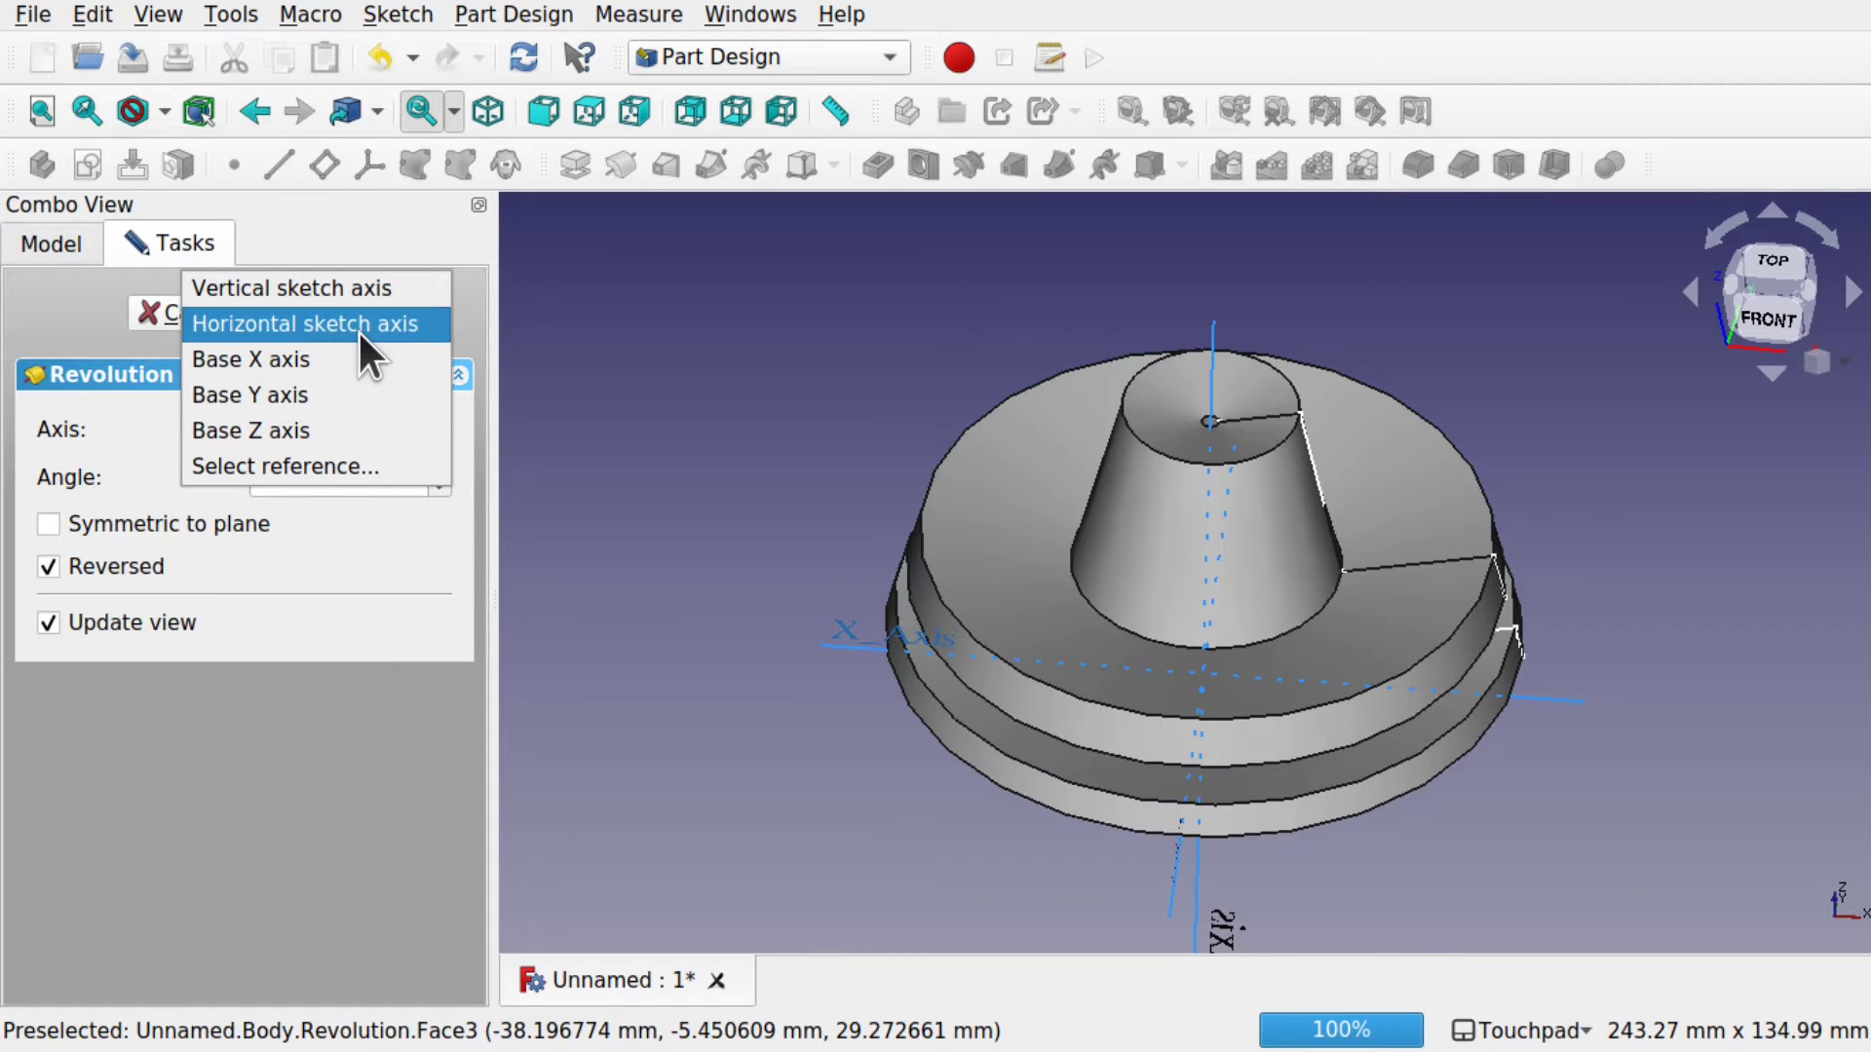
left_click(365, 298)
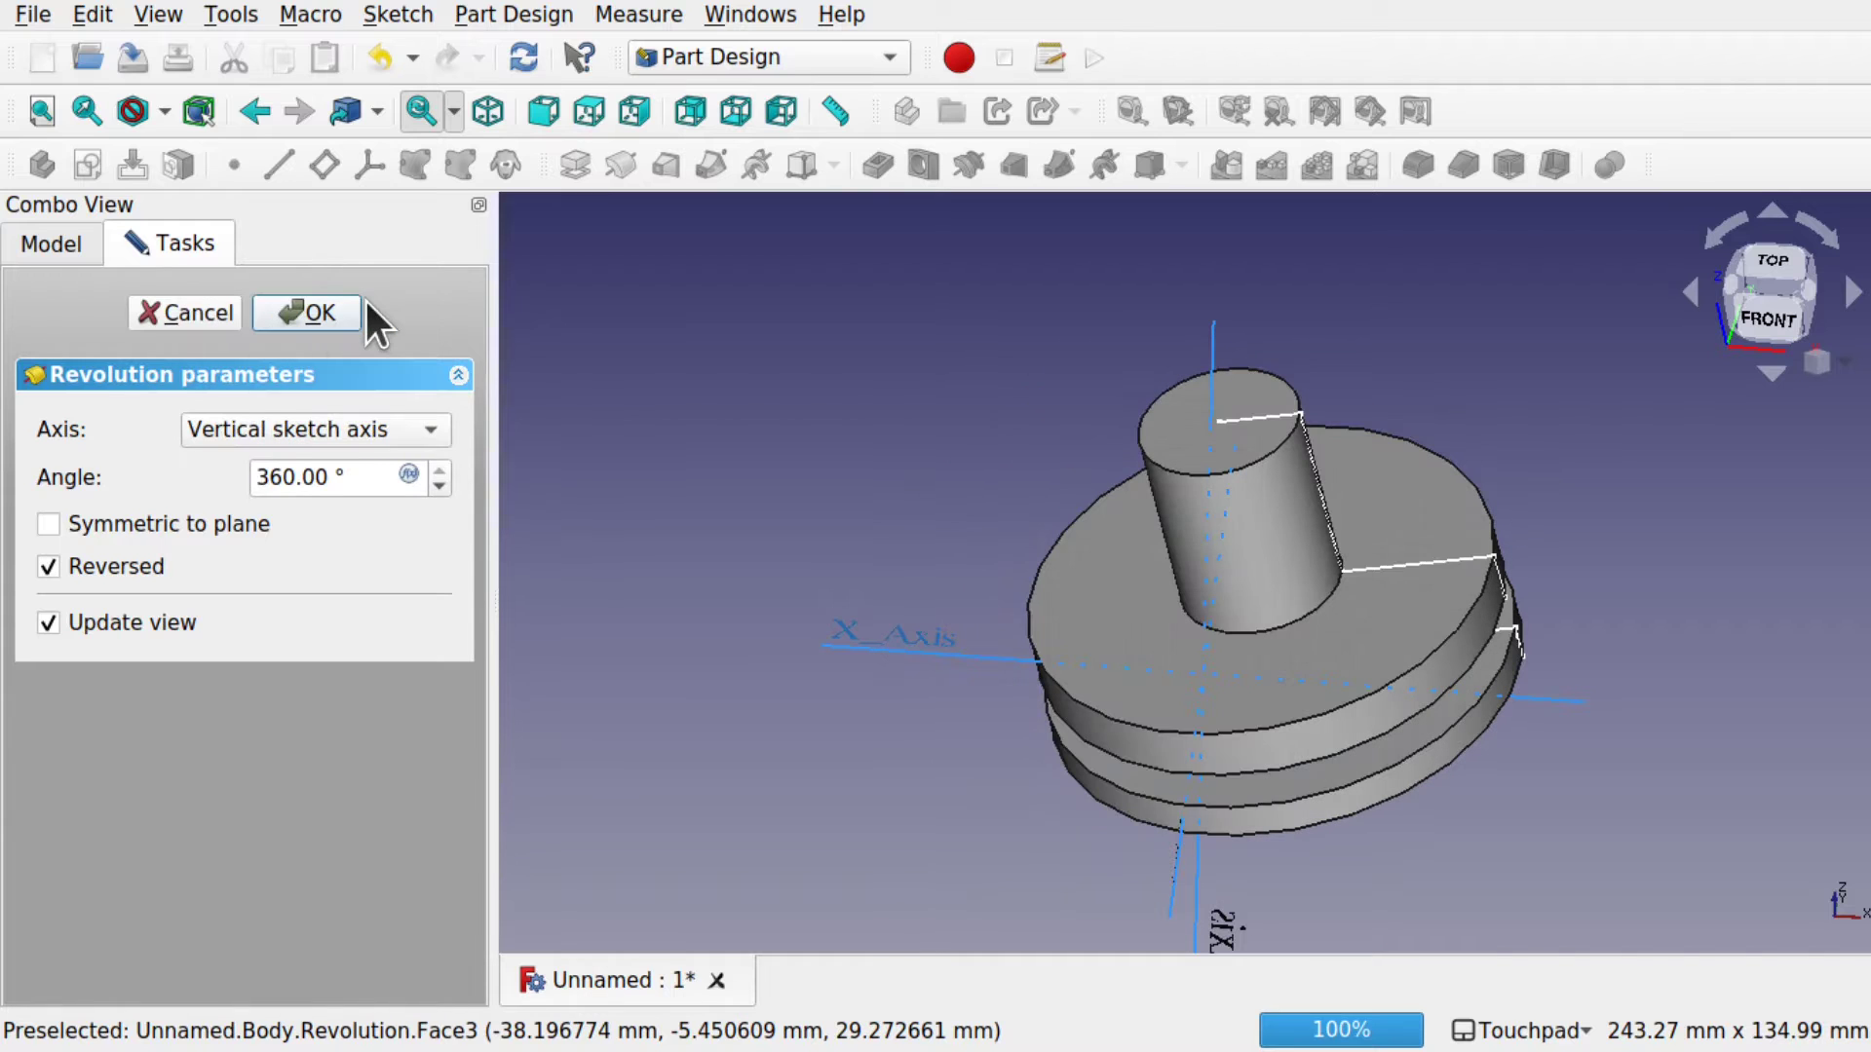
left_click(358, 429)
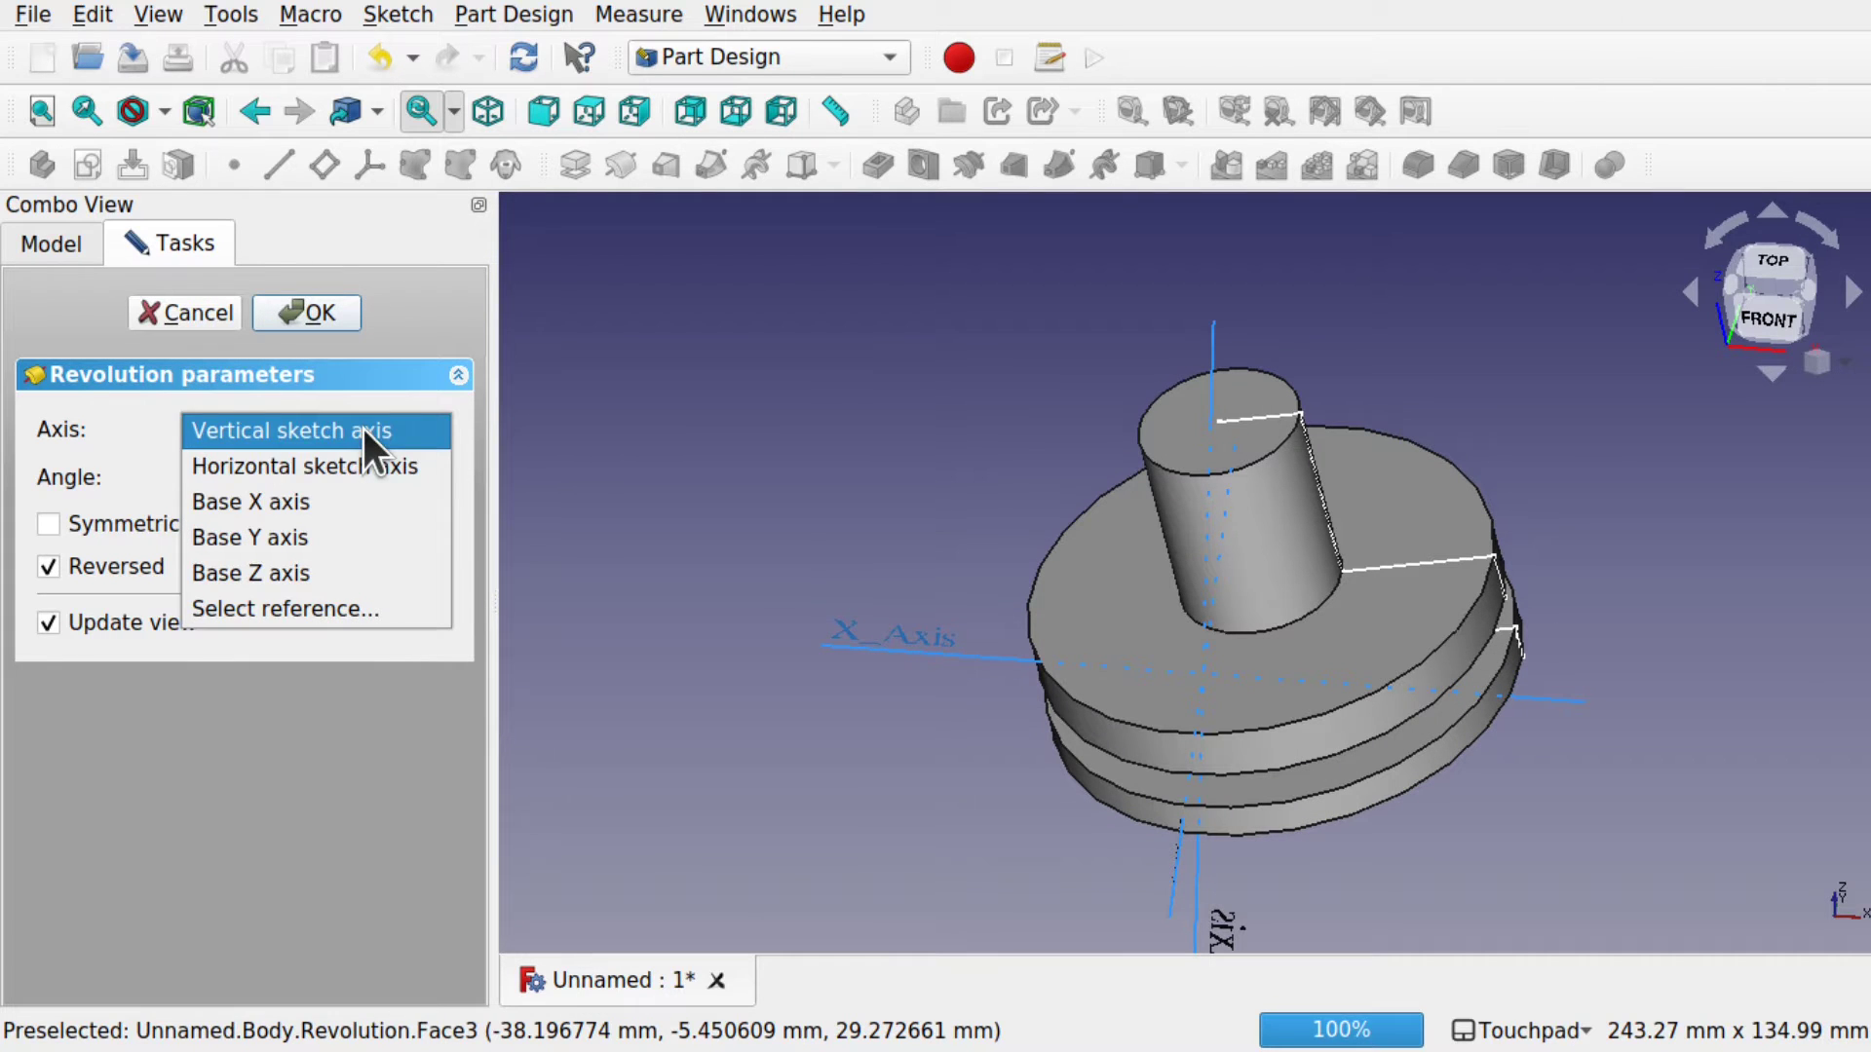
left_click(343, 505)
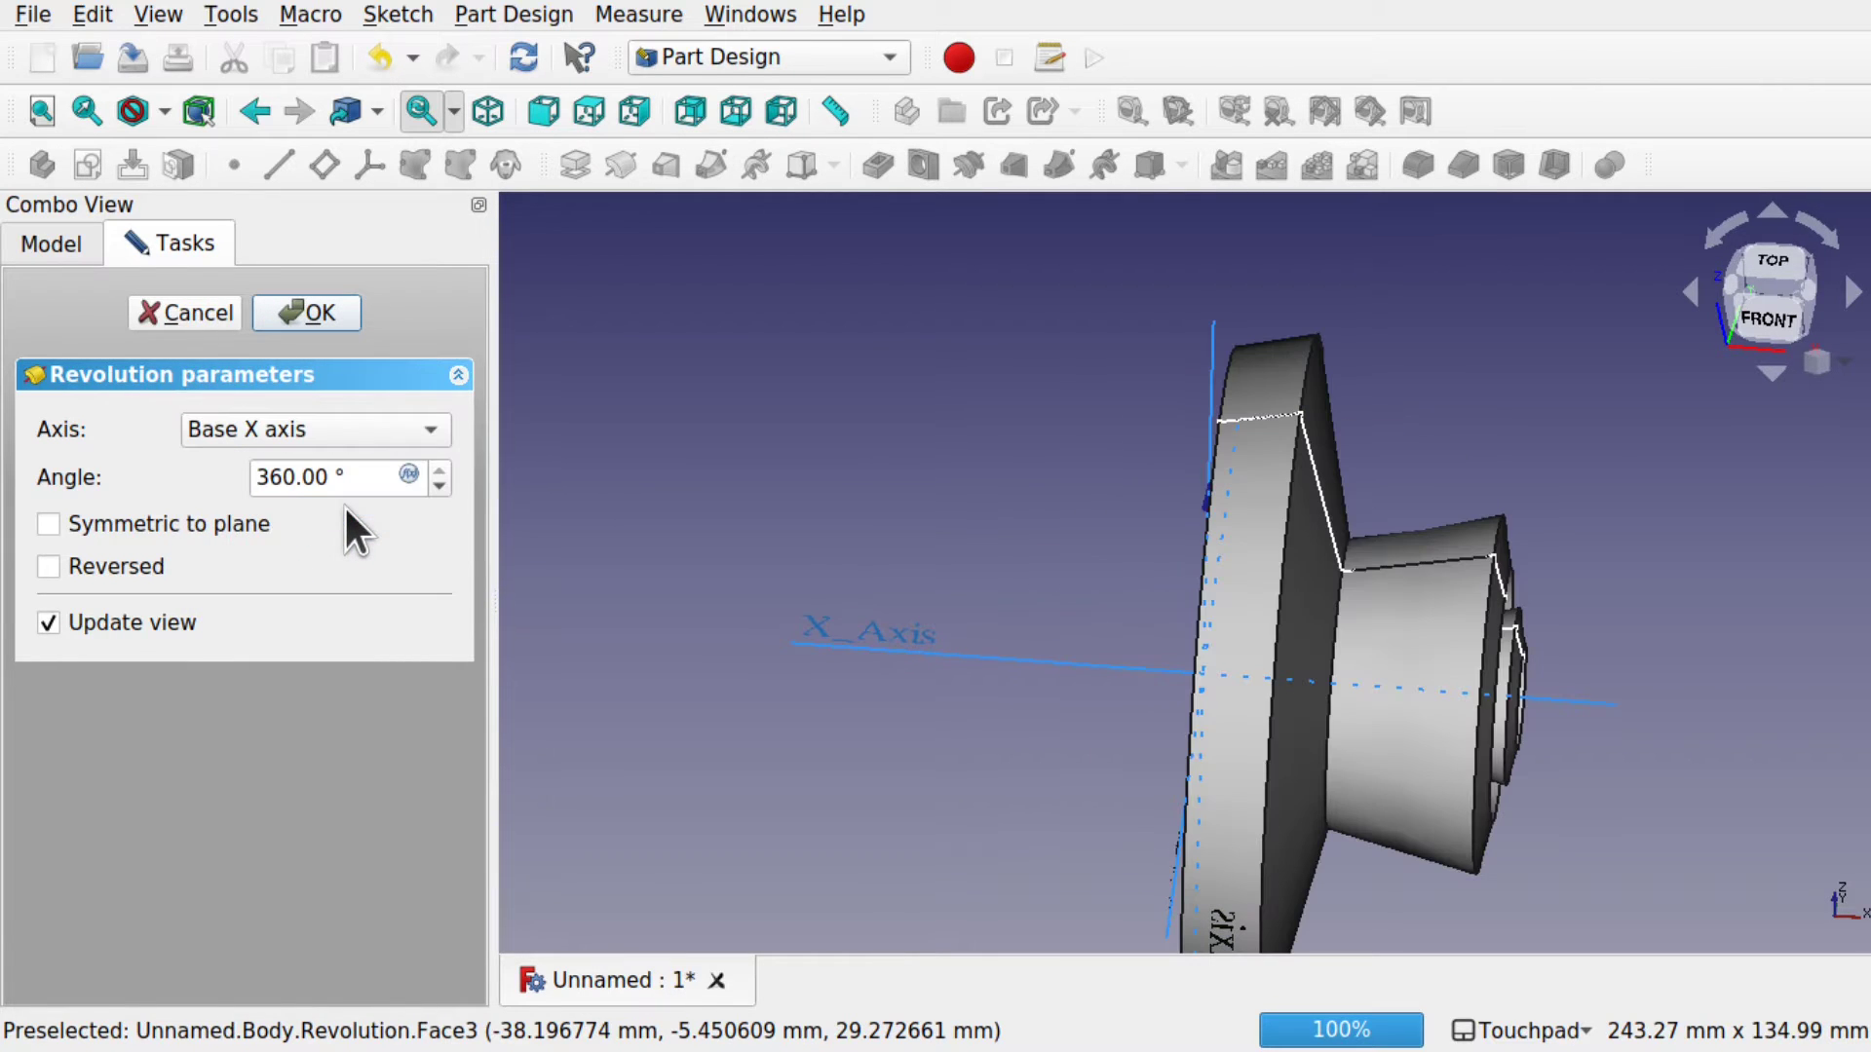
left_click(273, 430)
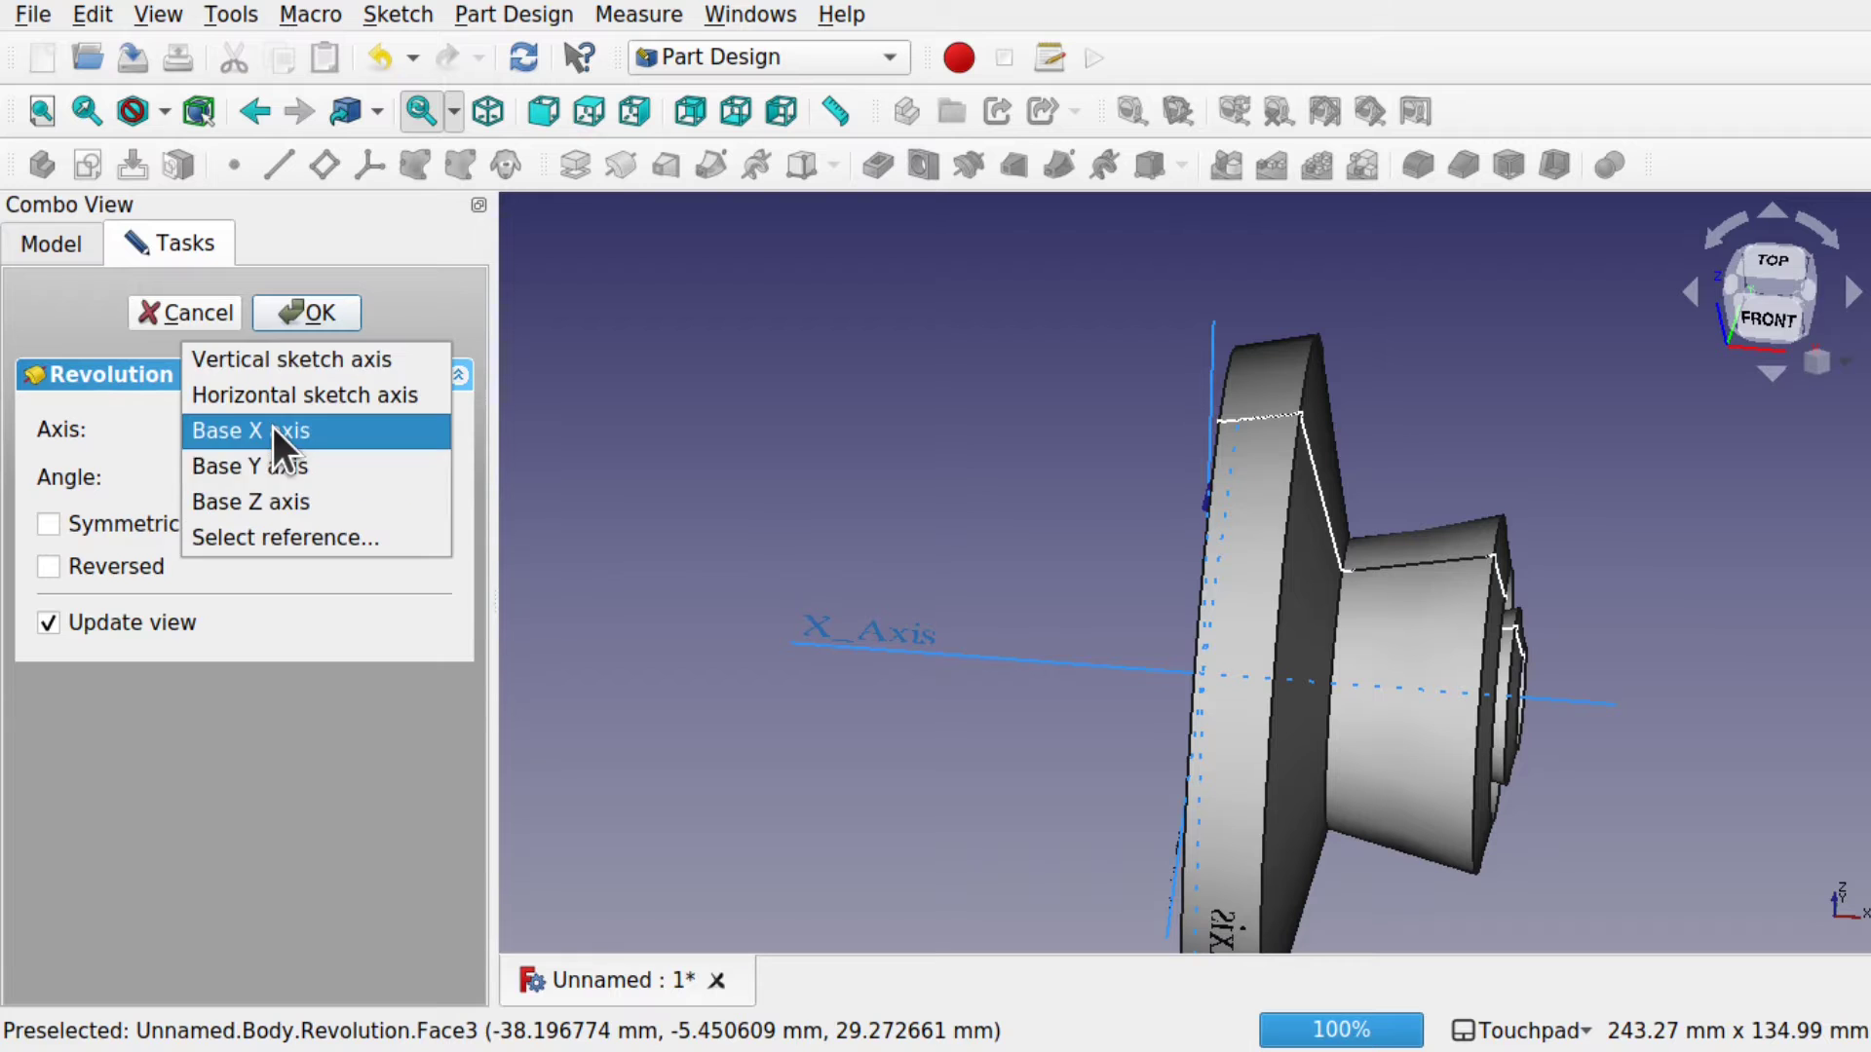
left_click(273, 466)
- Set the revolution axis back to the Base Z axis, inspect the solid, and accept the parameters
left_click(262, 430)
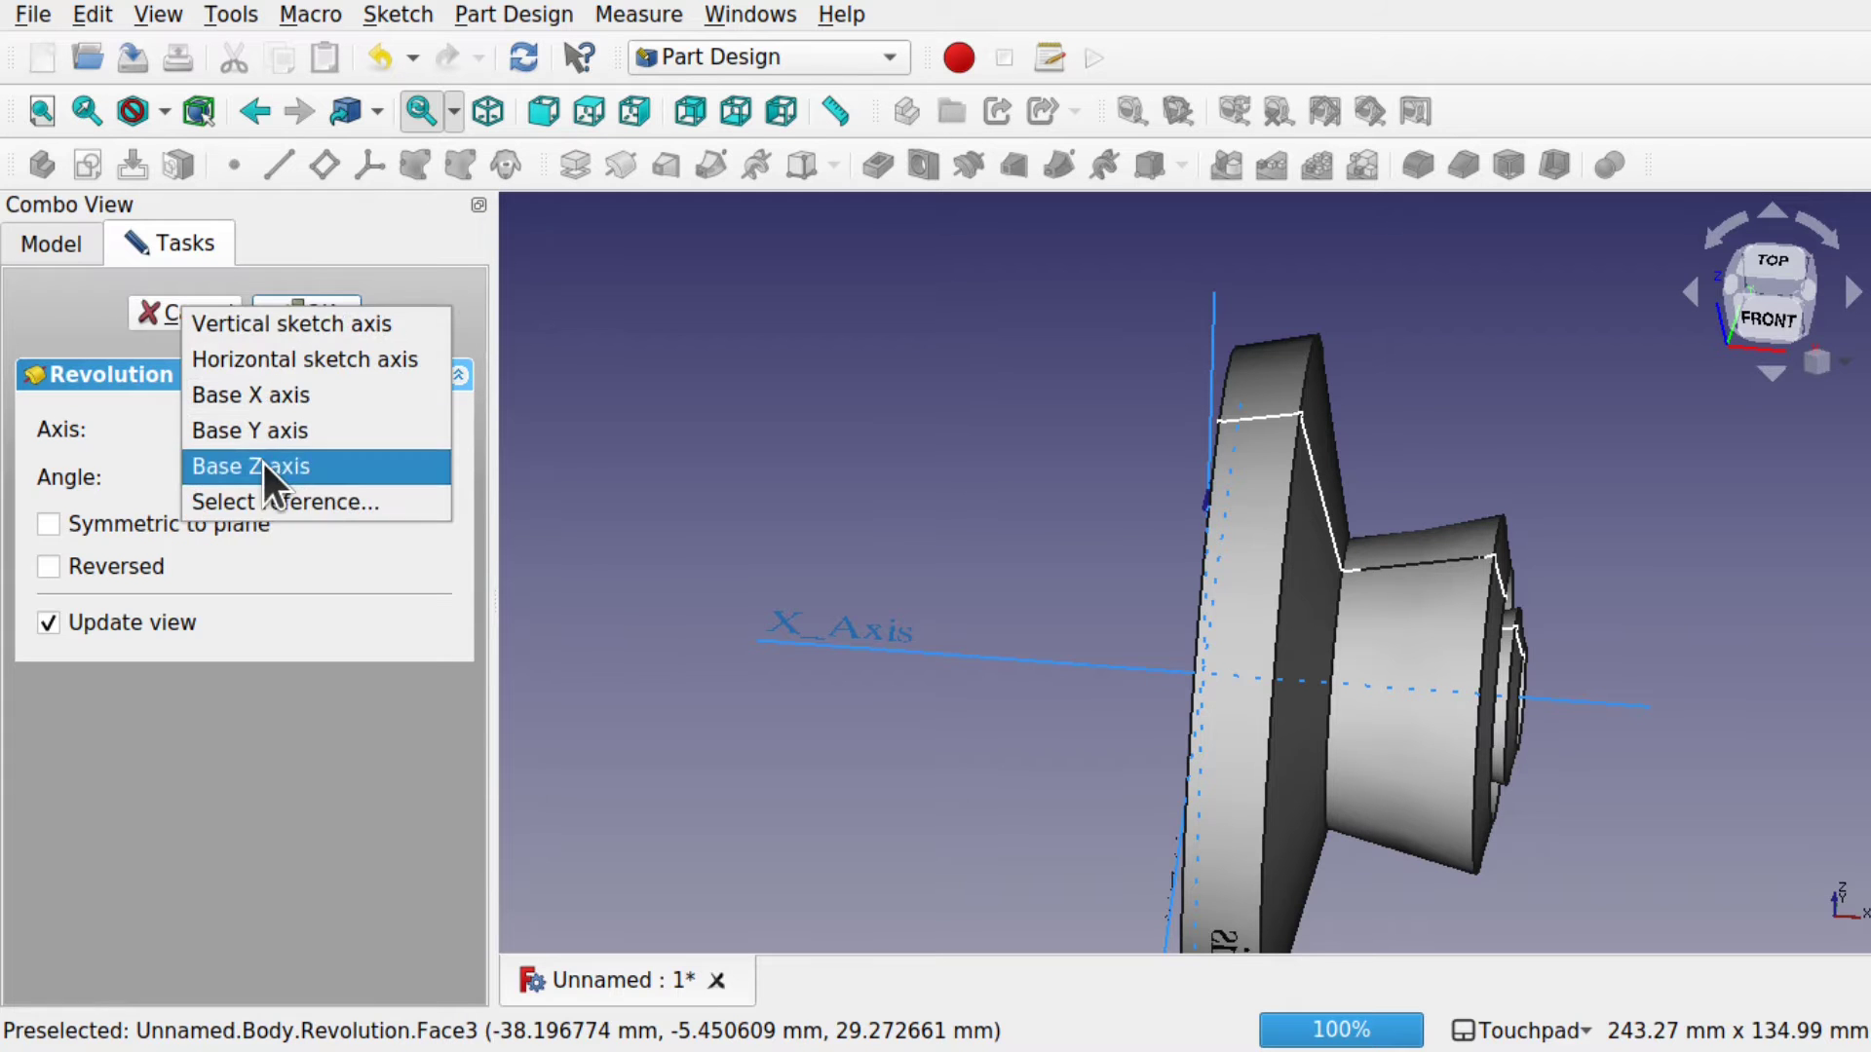
left_click(263, 466)
left_click_drag(1364, 726, 1318, 683, "shift")
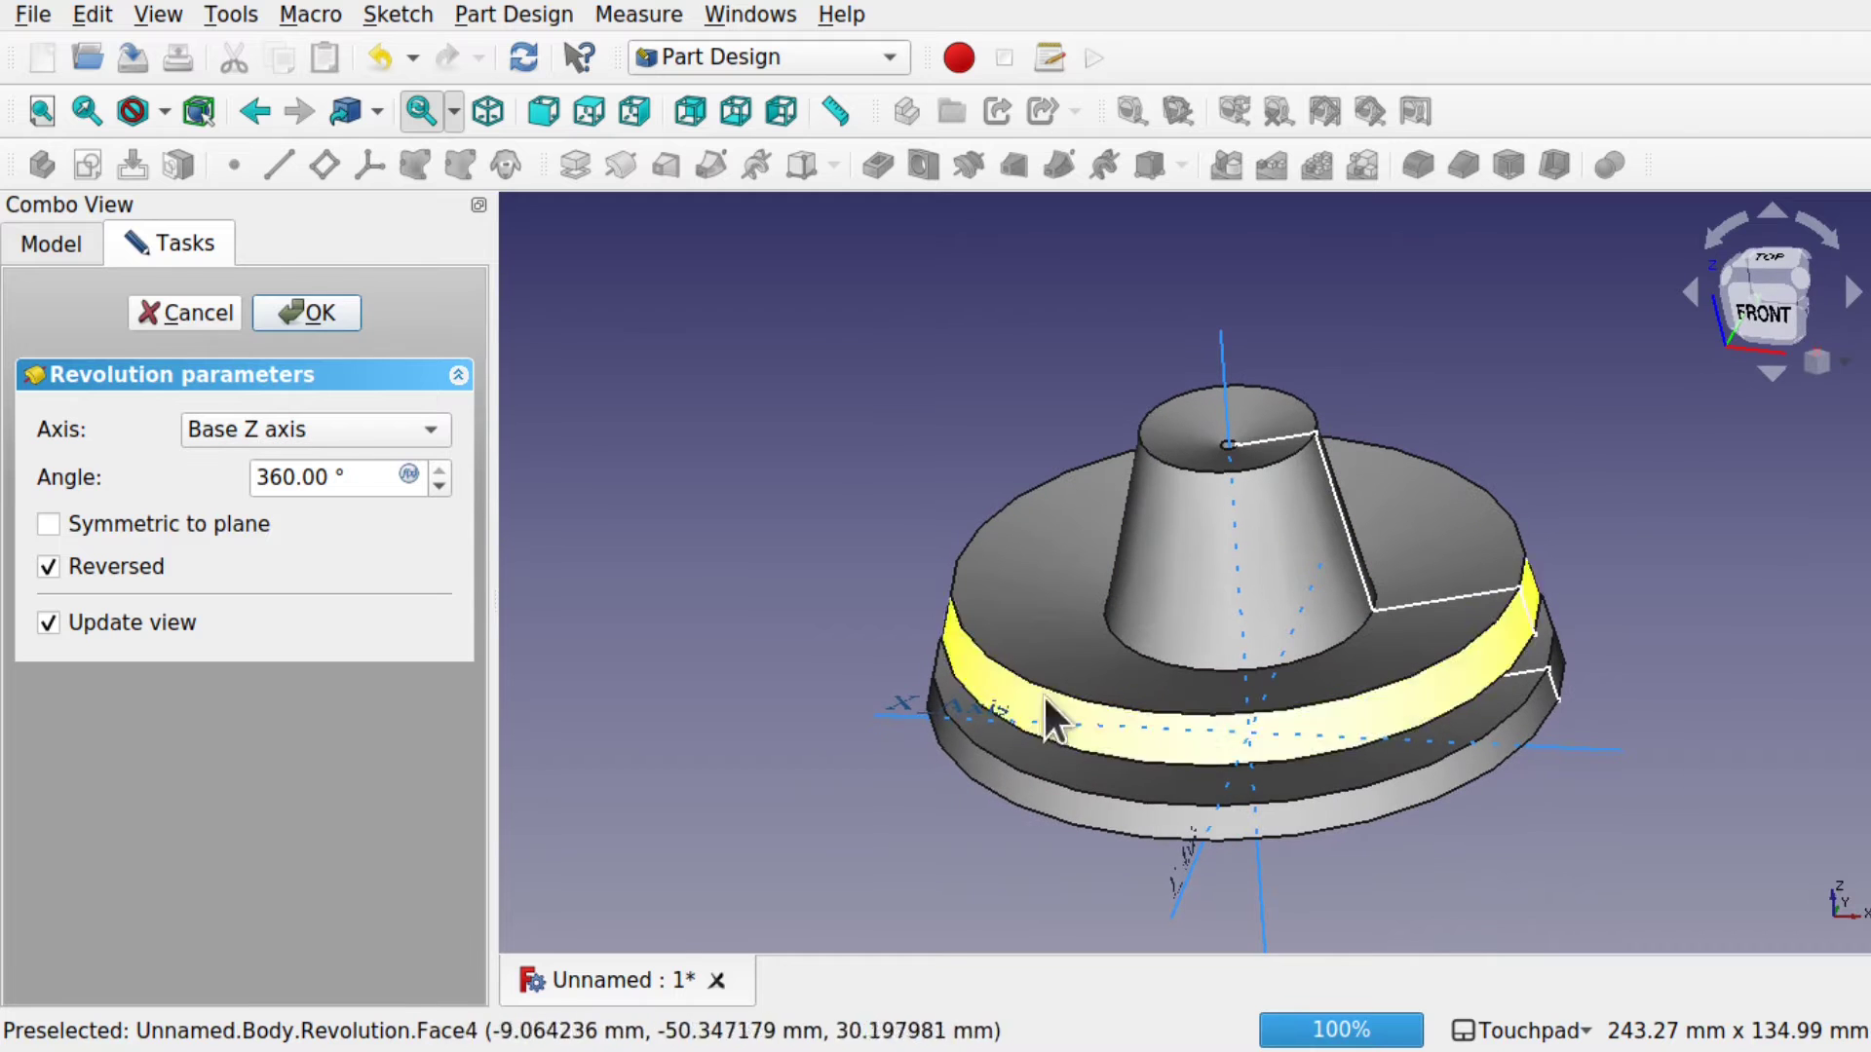
left_click(310, 312)
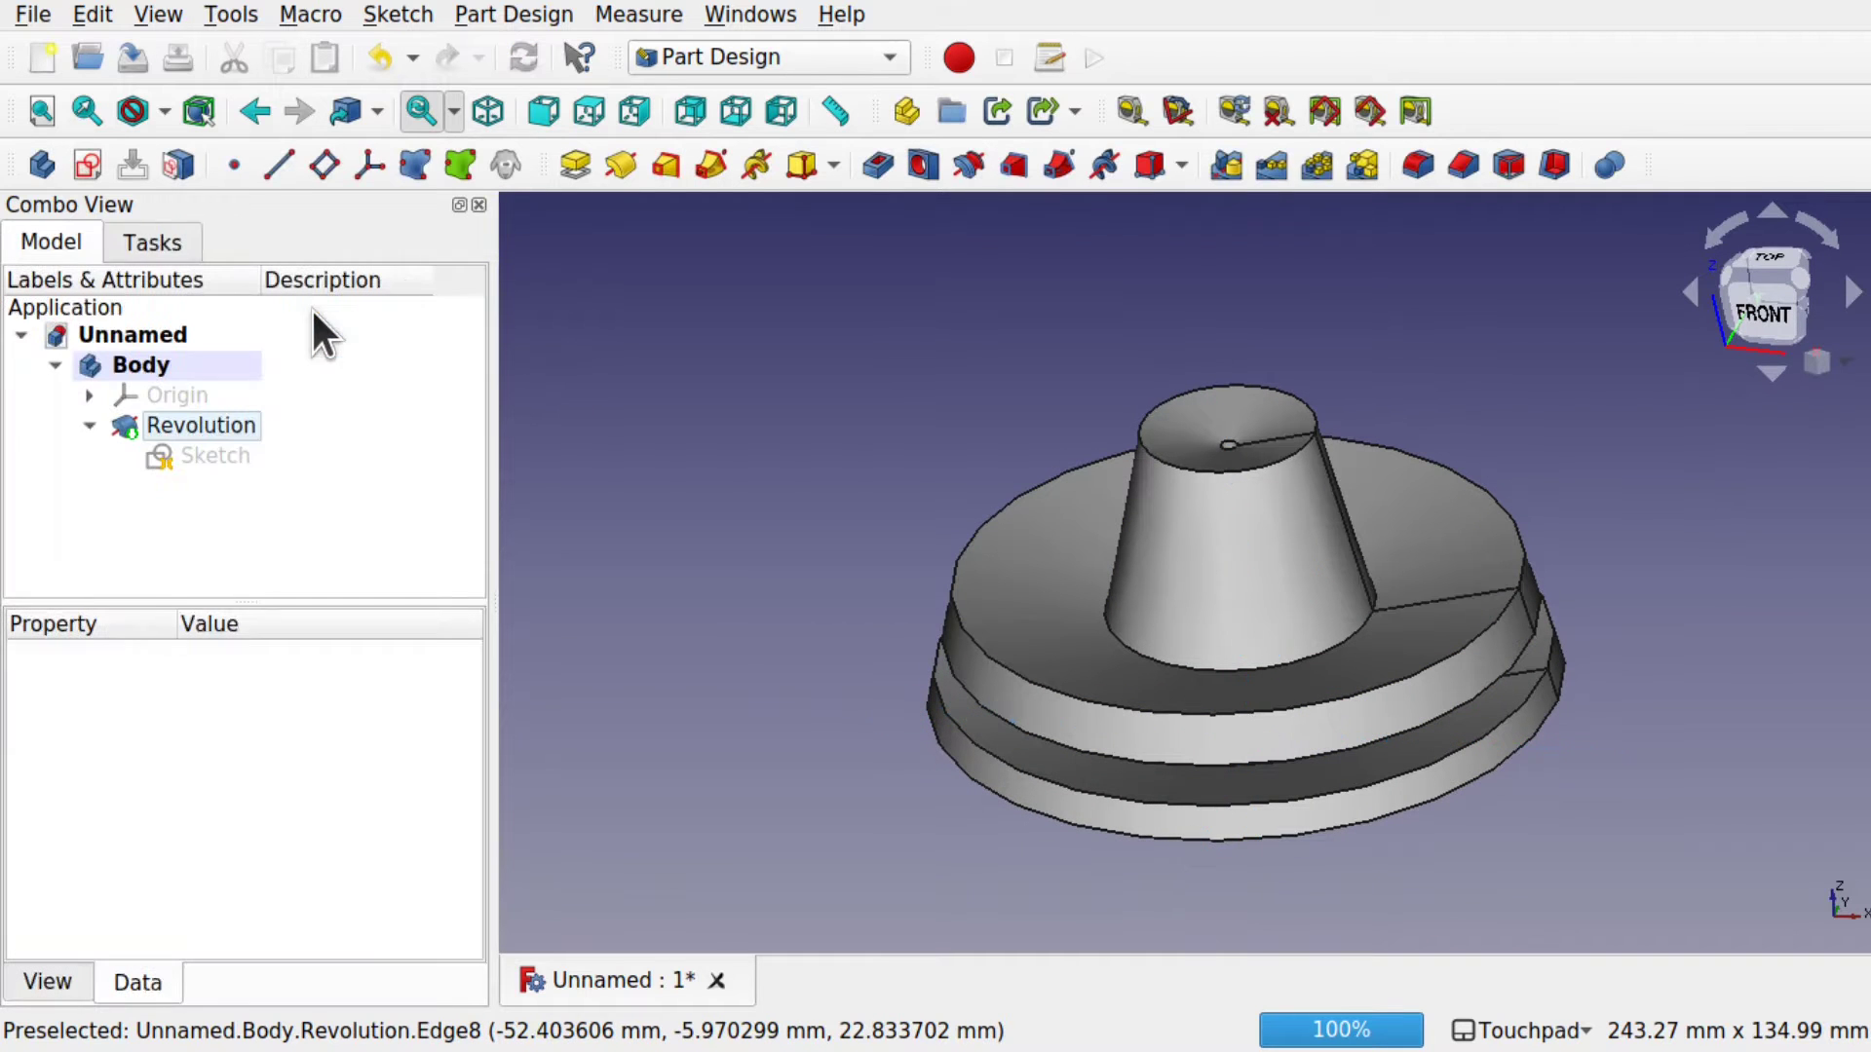
- Delete the revolution and its sketch from the body
left_click(219, 454)
left_click(203, 435)
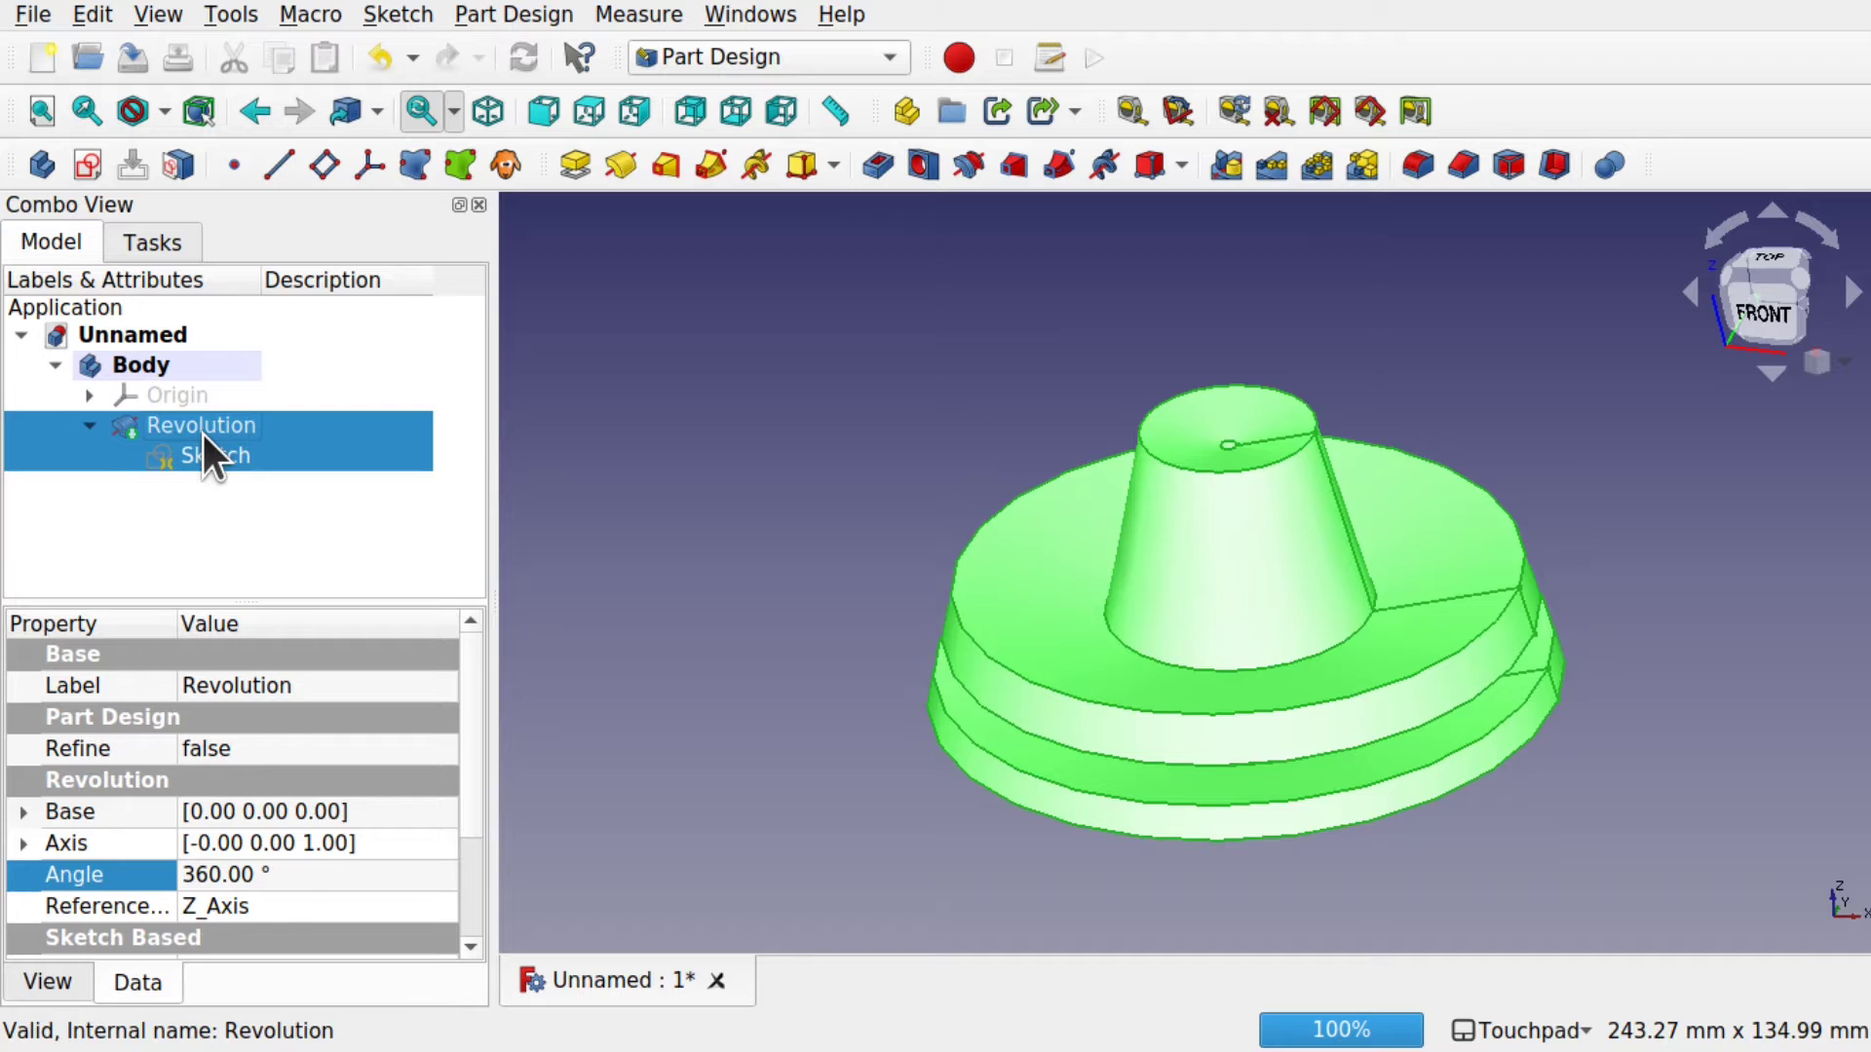
key("Delete")
left_click(202, 431)
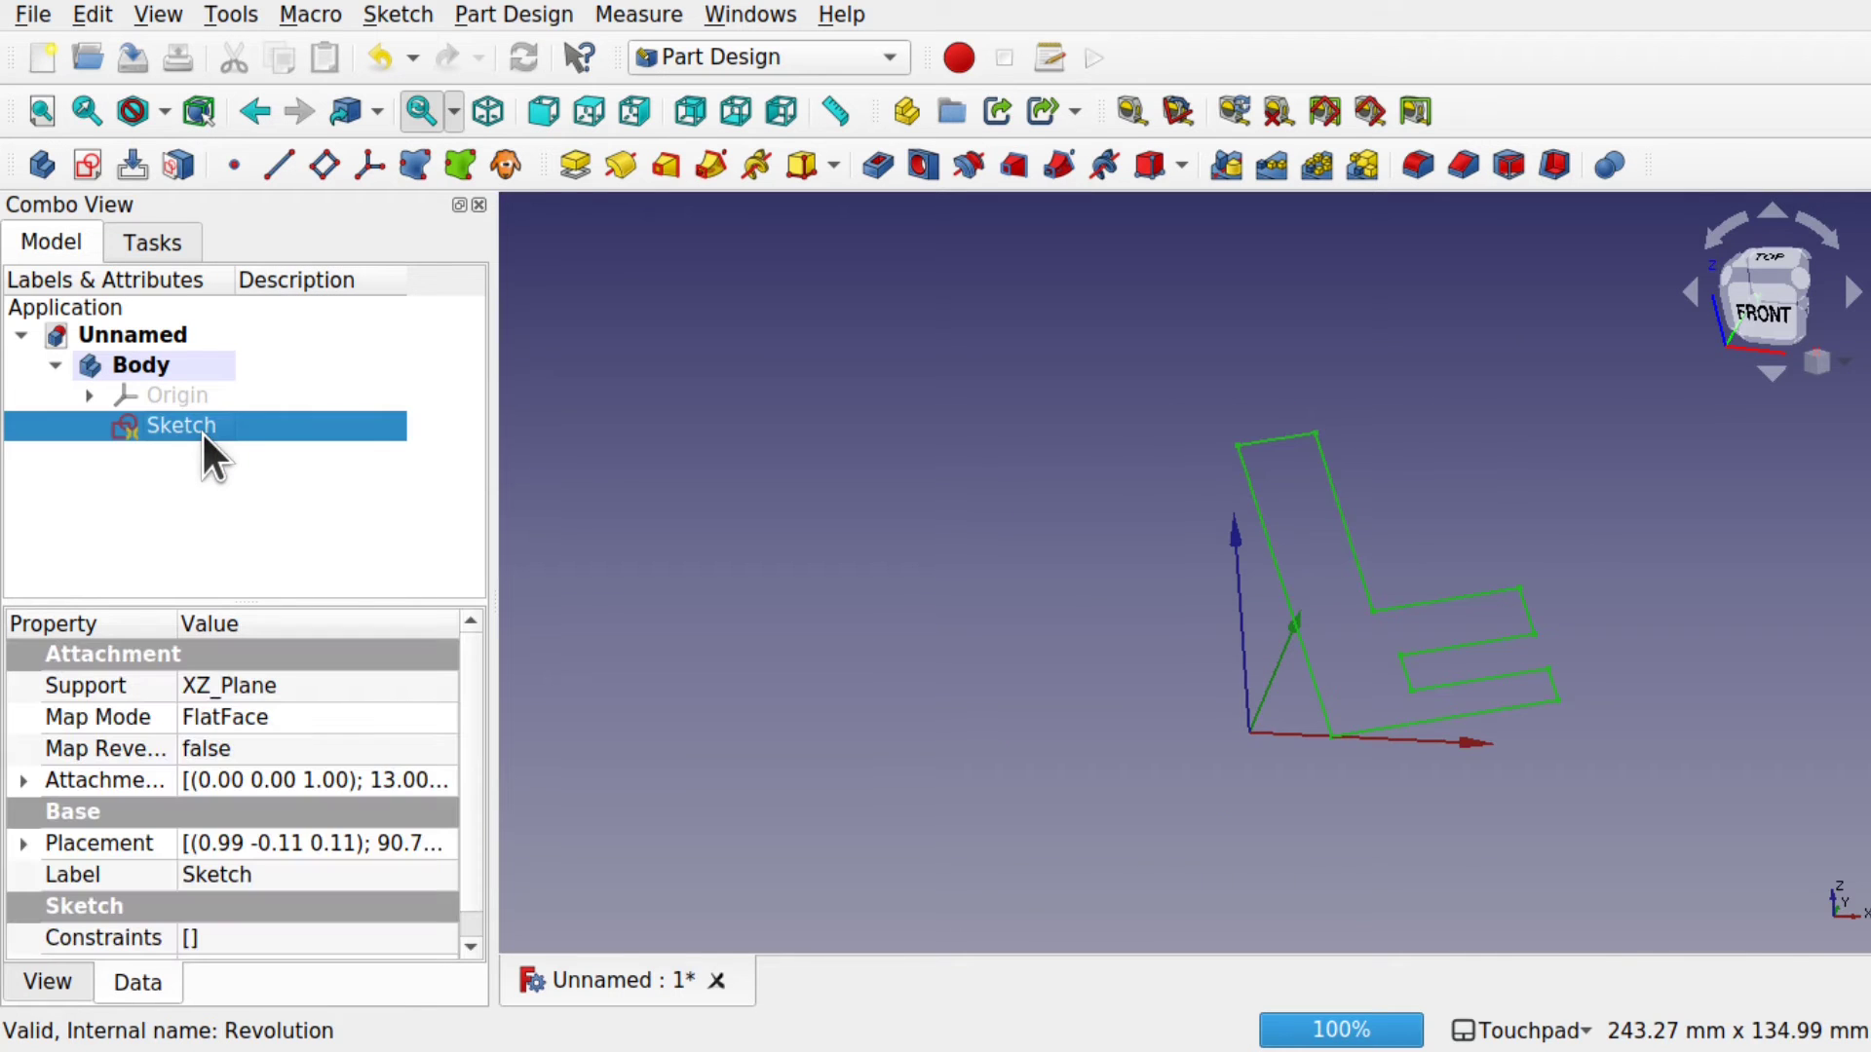
key("Delete")
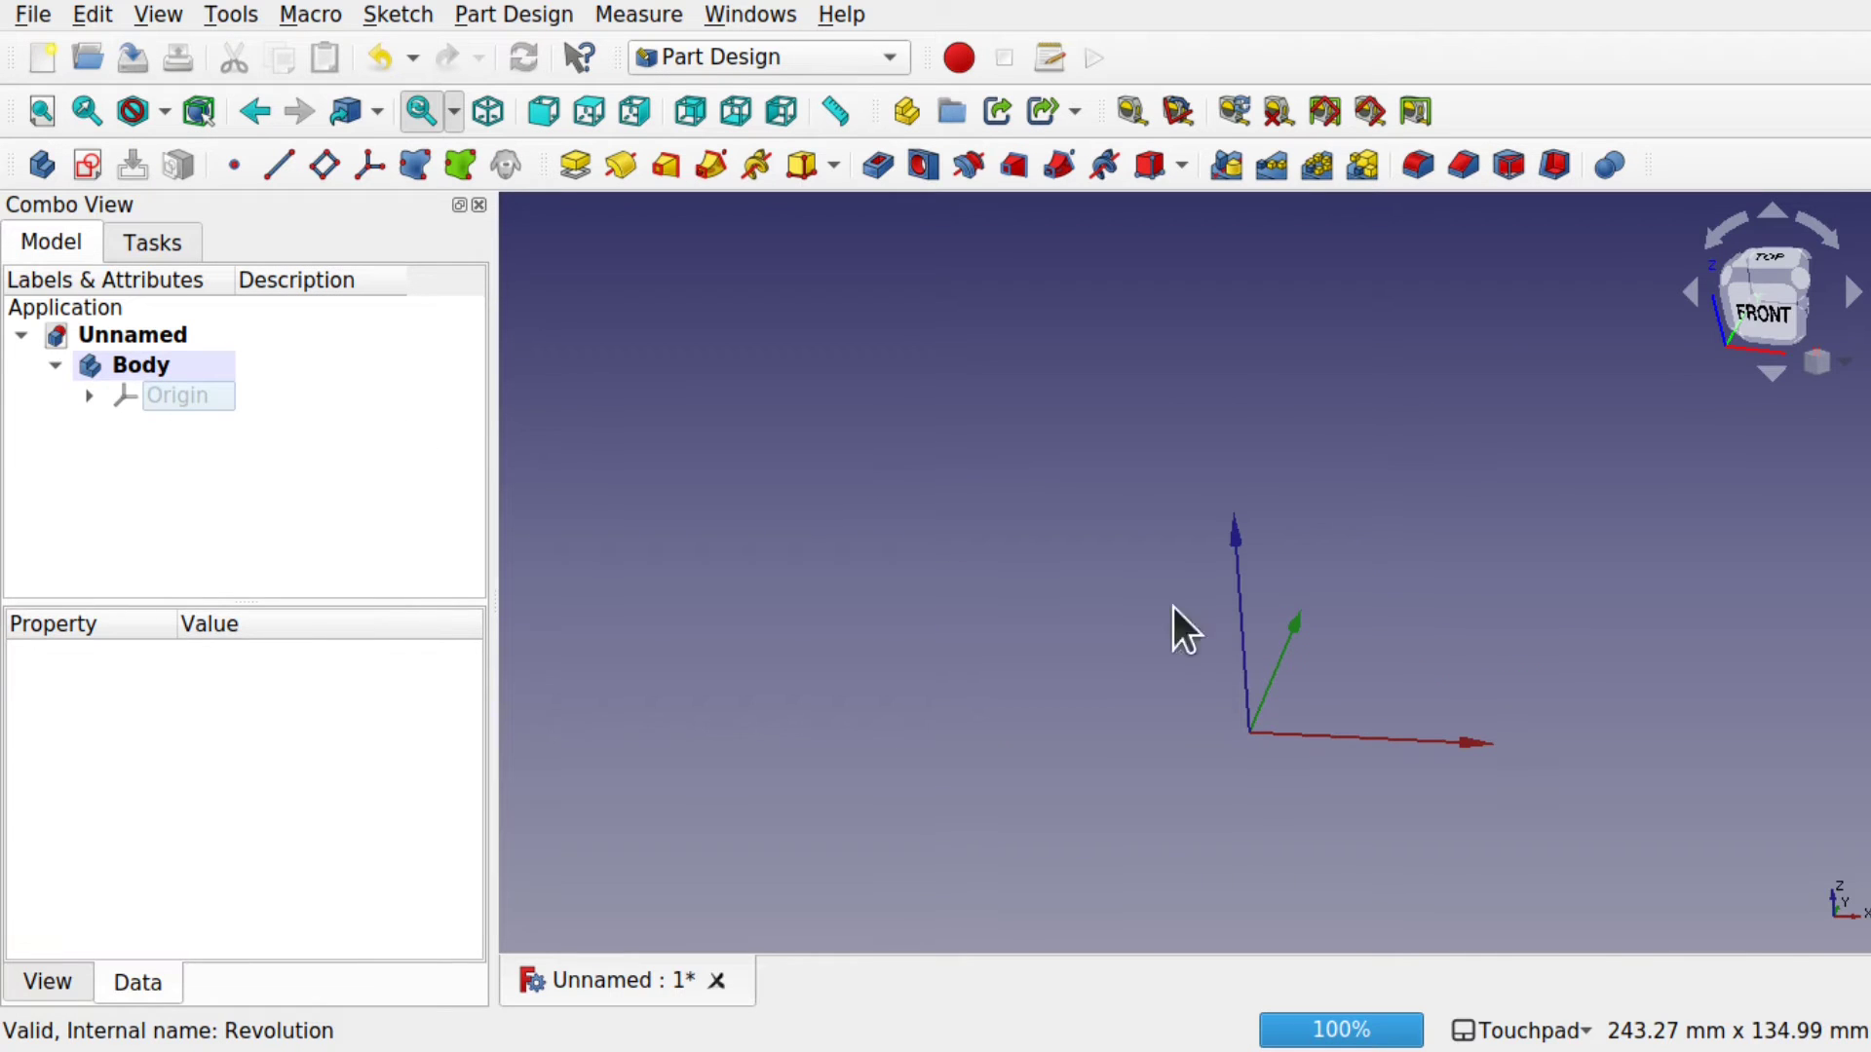
- Start a new sketch in the body on the XZ base plane
left_click_drag(1278, 734, 1204, 476, "shift")
left_click(88, 165)
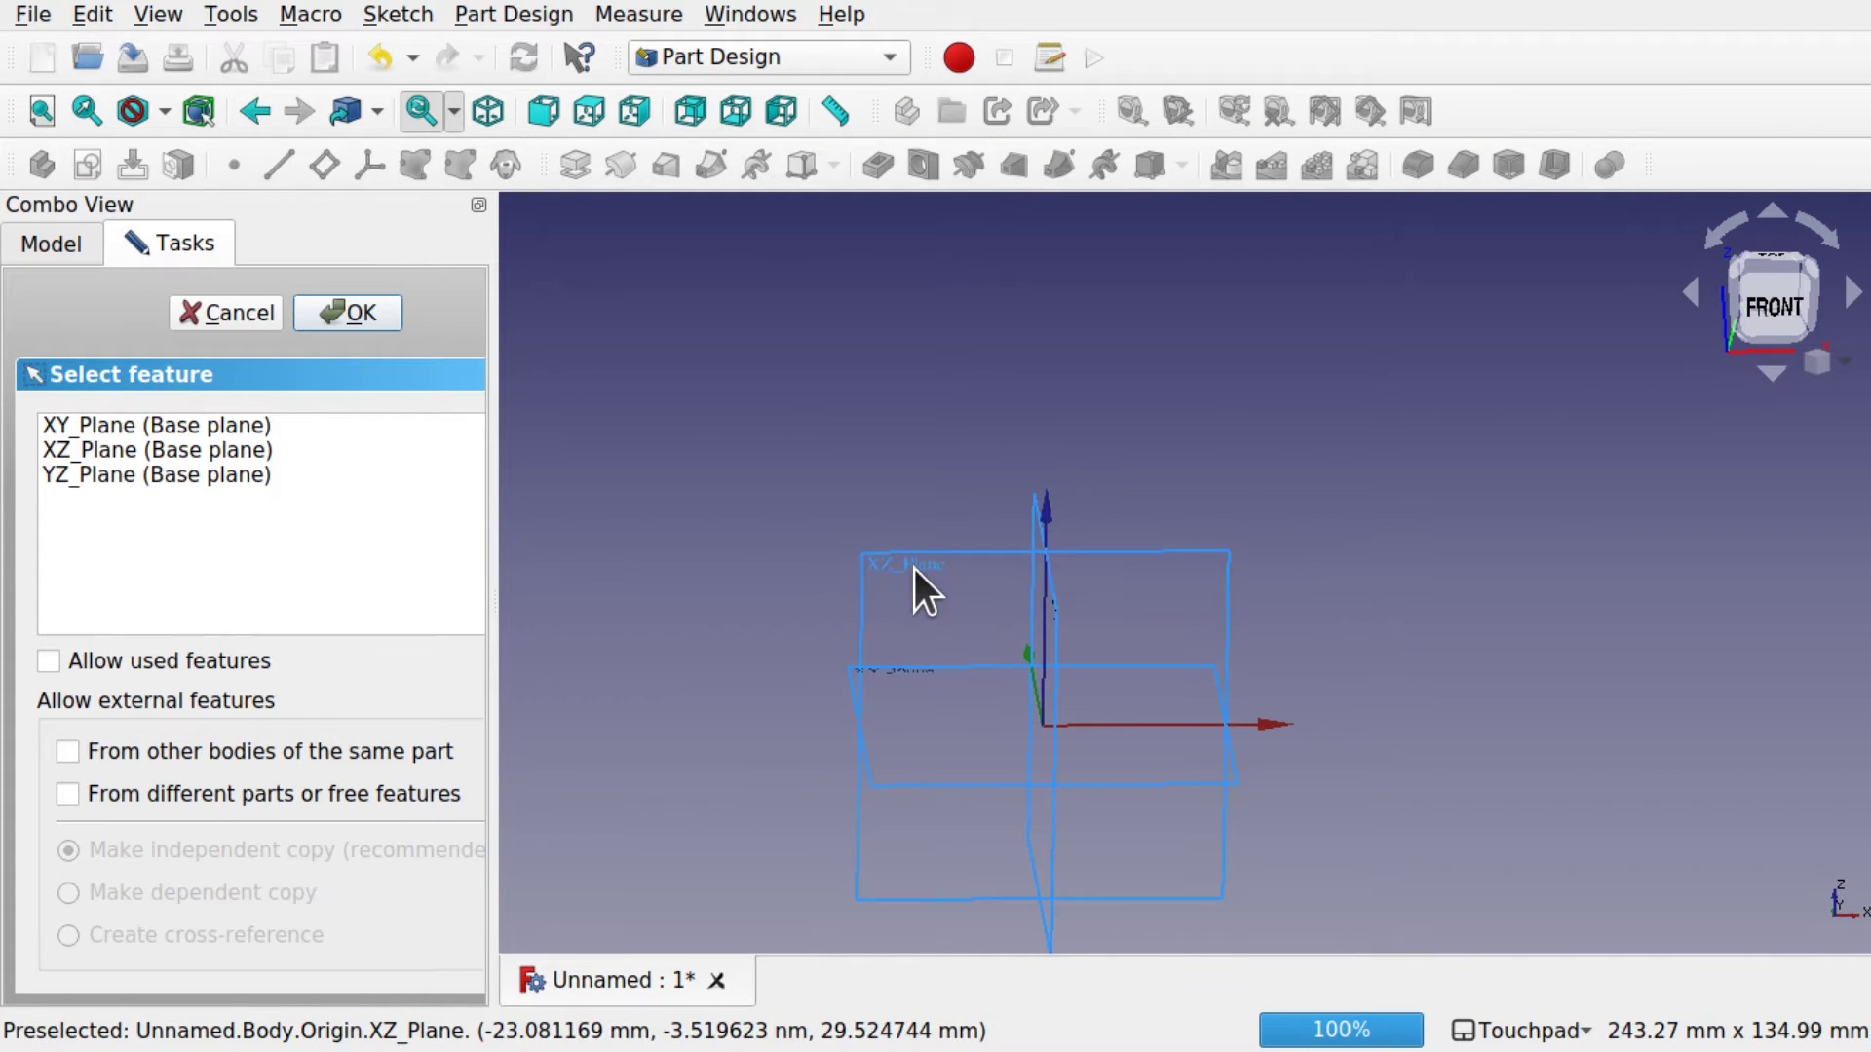
left_click(126, 449)
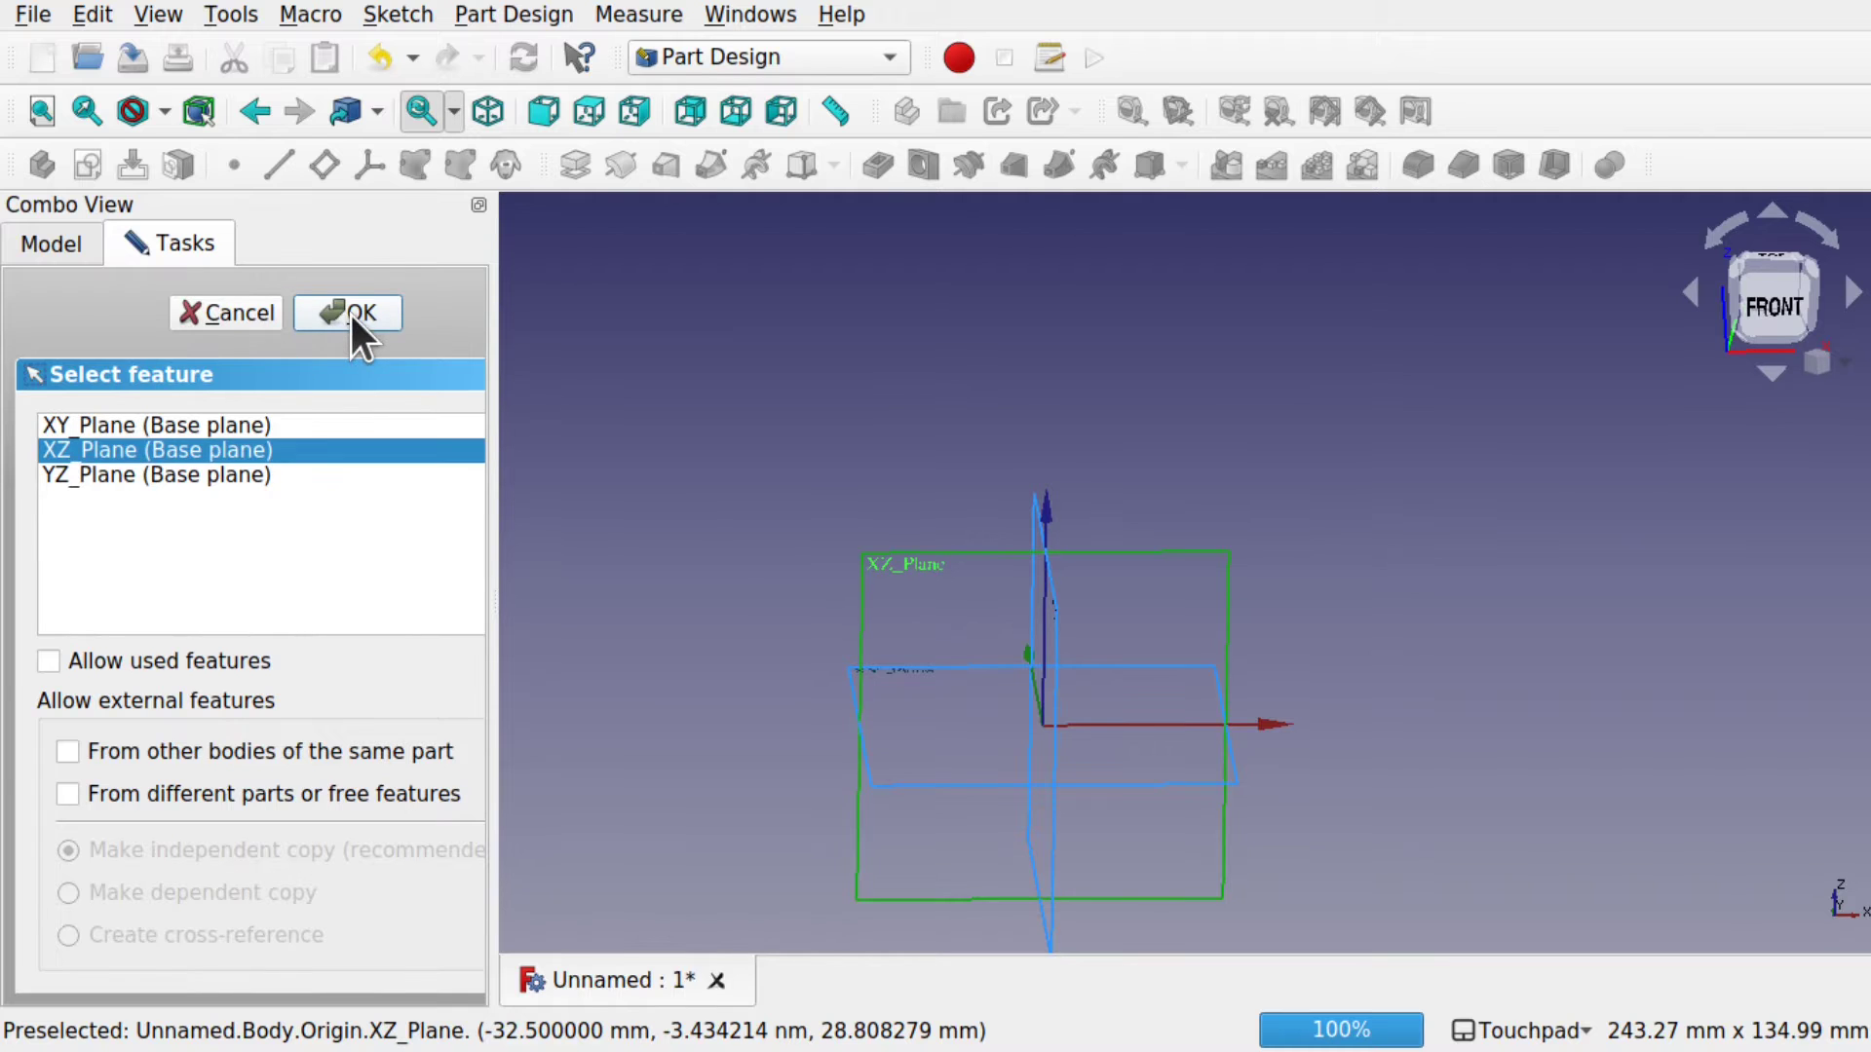
left_click(351, 314)
- Draw an arc beside the vertical axis, bulging away from it, with its ends above and below the horizontal axis
middle_click_drag(1276, 687, 1316, 517)
scroll(1315, 517, "up", 3)
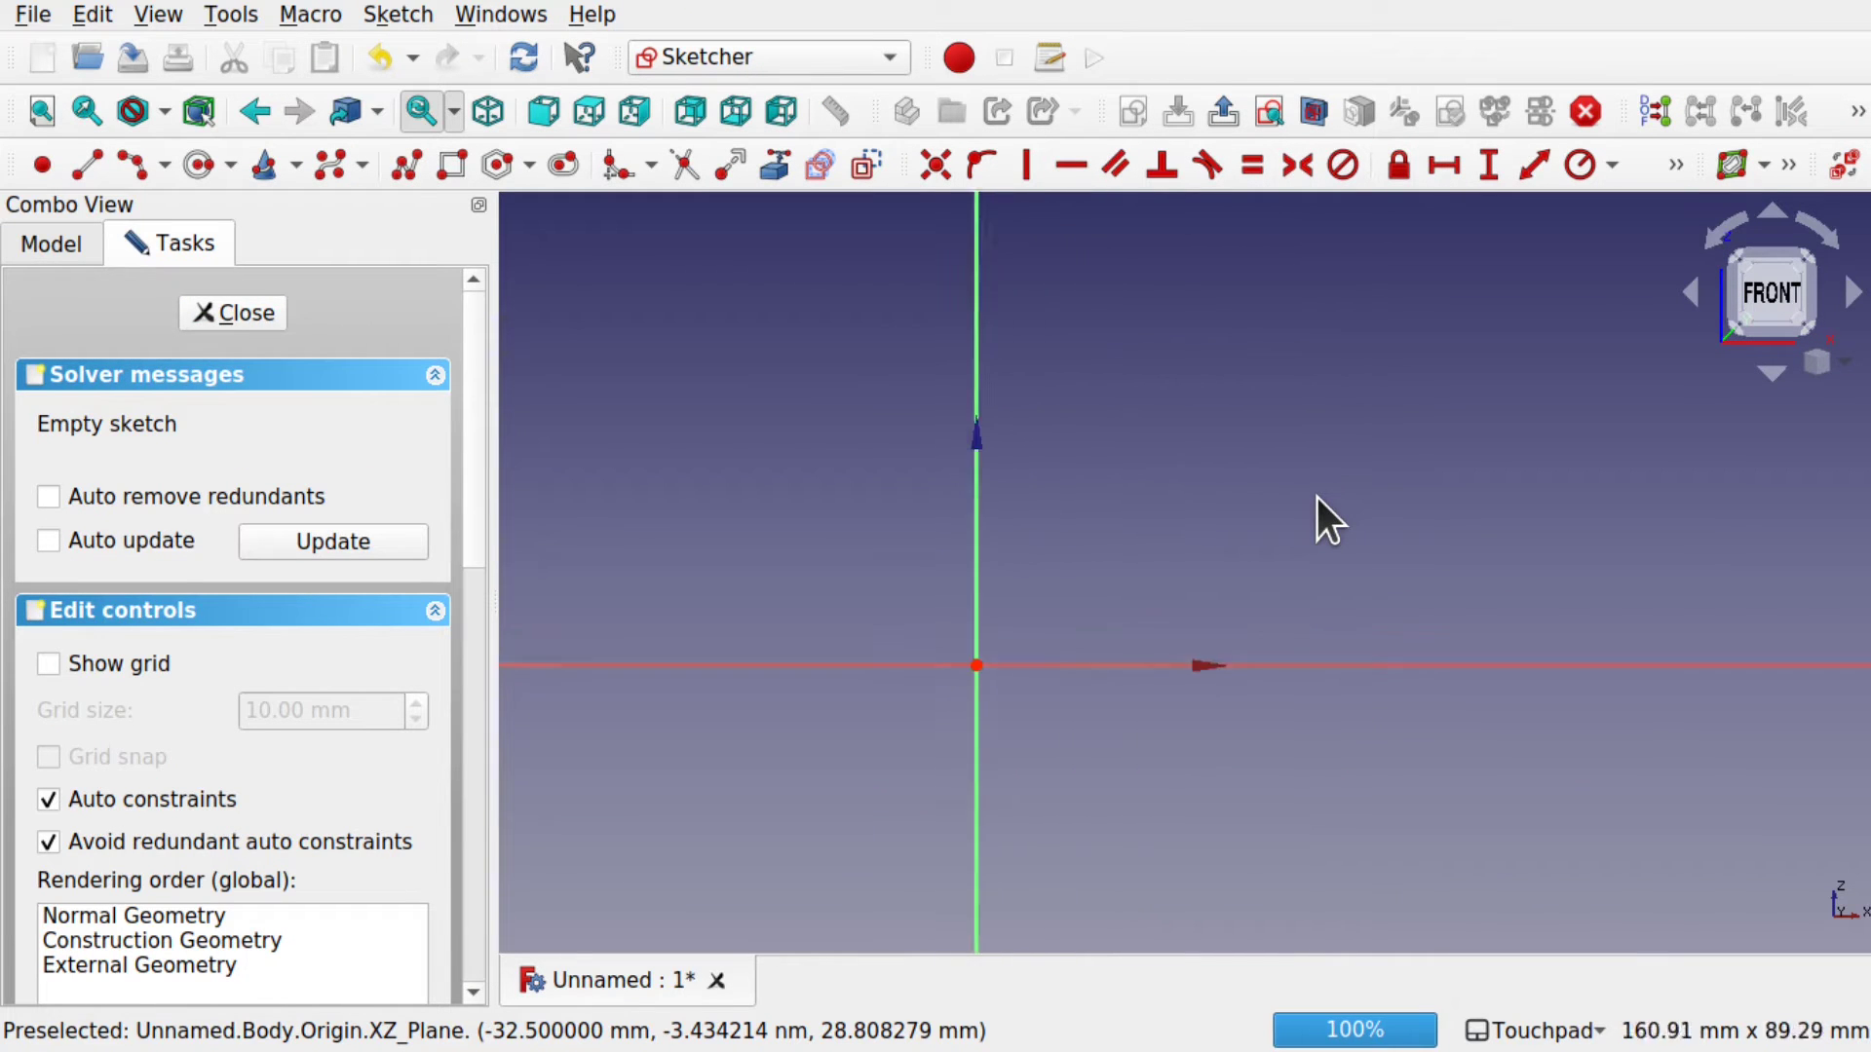
mouse_move(1050, 622)
middle_mouse_down()
mouse_move(1224, 575)
mouse_move(1166, 634)
middle_mouse_up()
scroll(1224, 575, "up", 2)
scroll(1223, 575, "down", 2)
scroll(1224, 575, "up", 3)
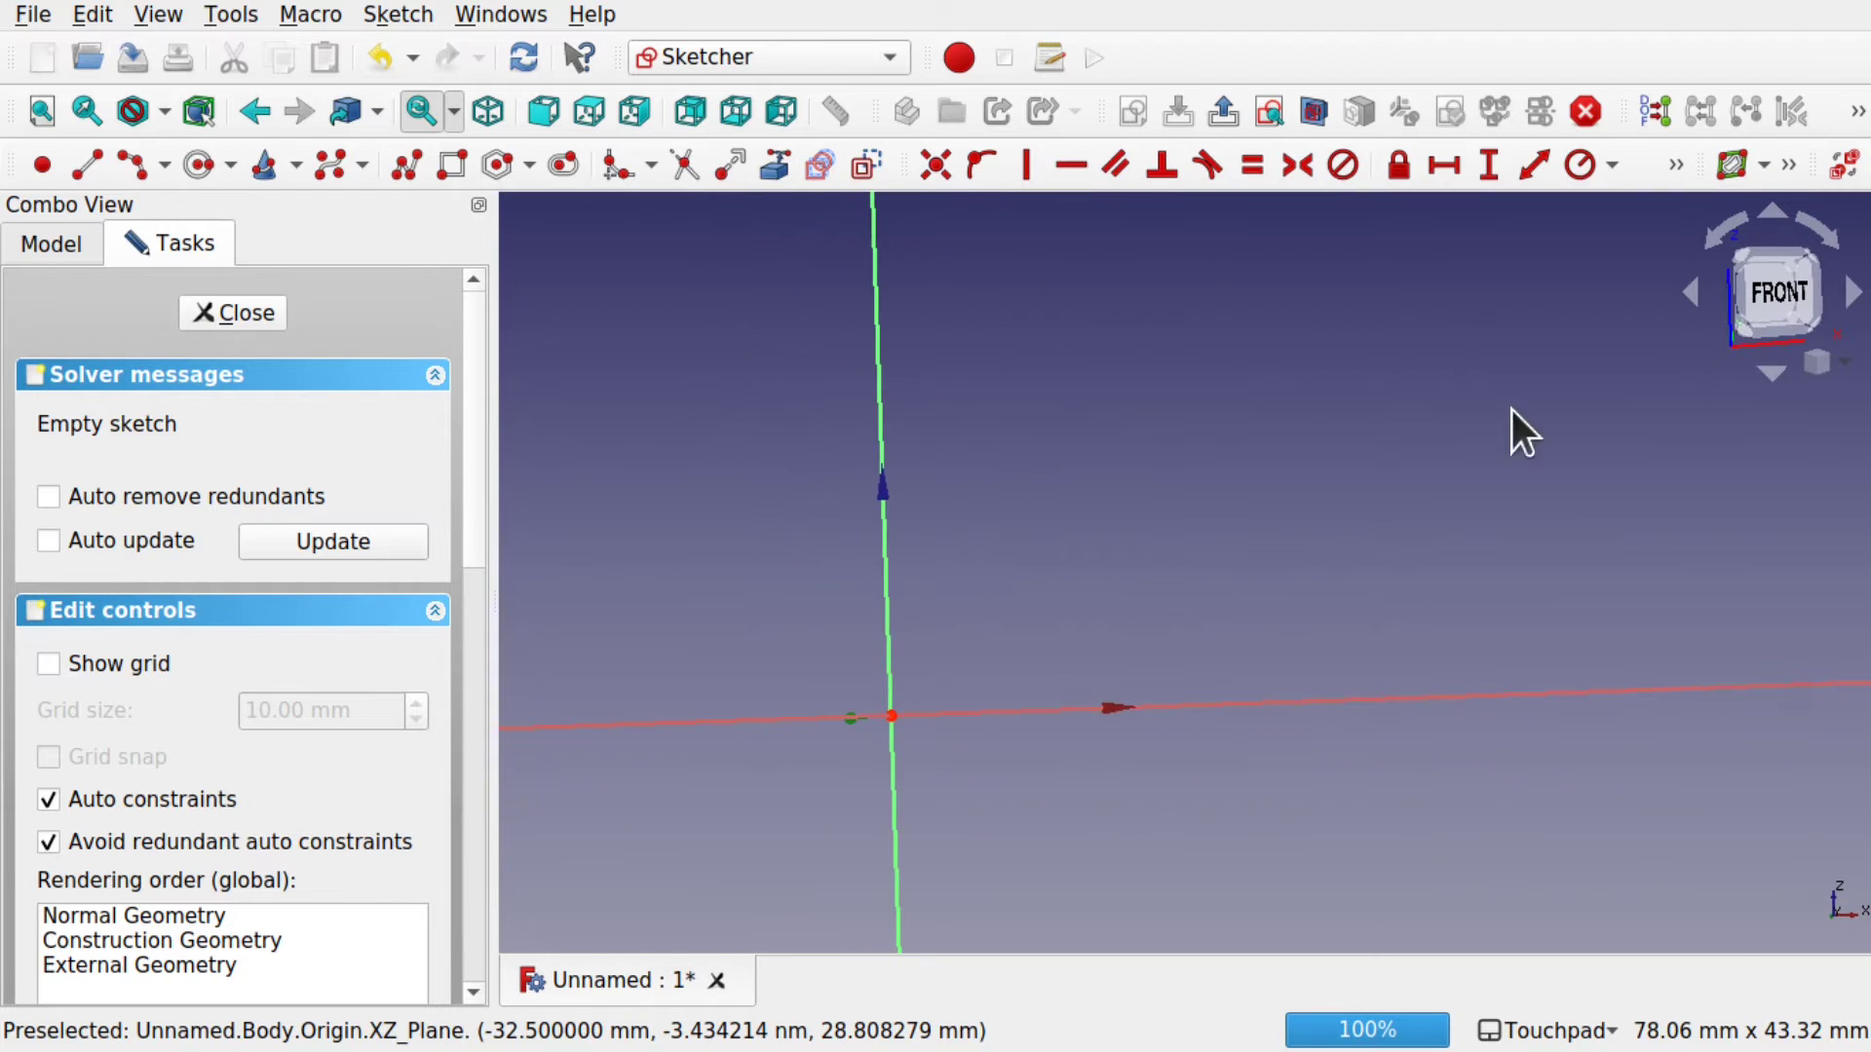
left_click(1767, 307)
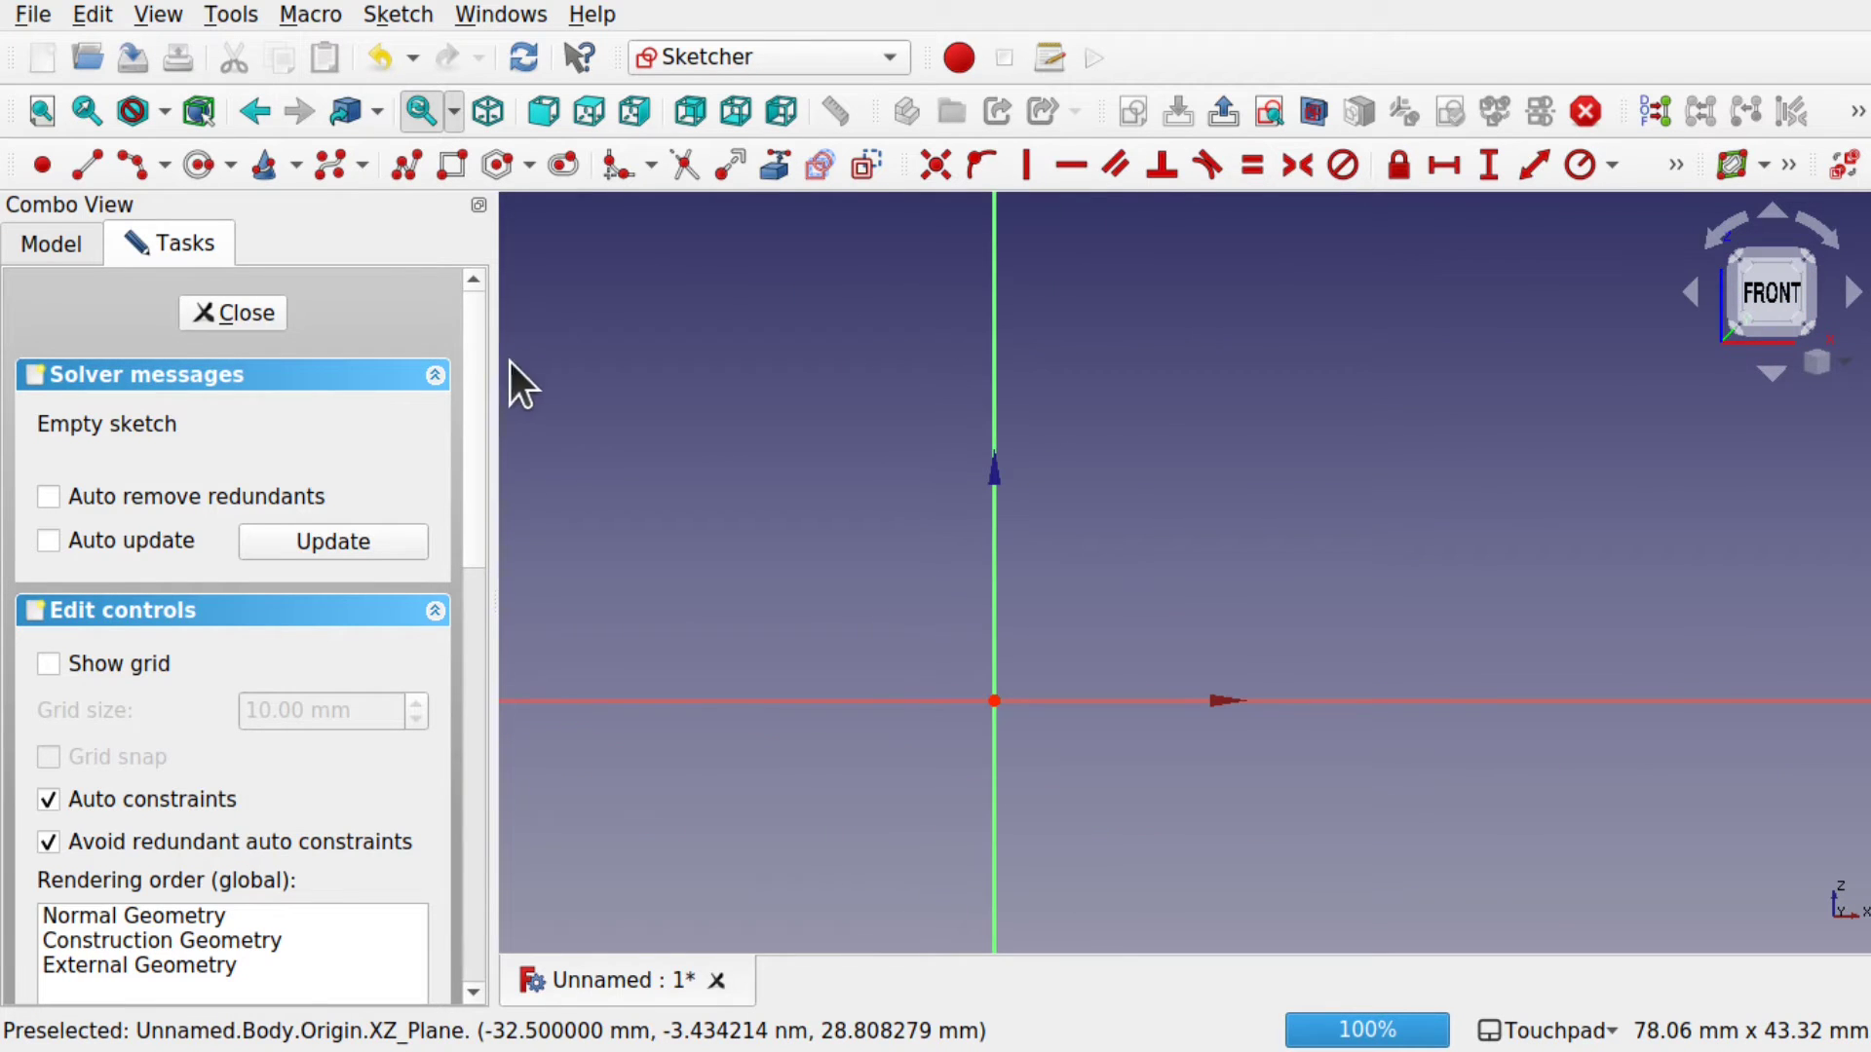
left_click(142, 158)
left_click(1149, 363)
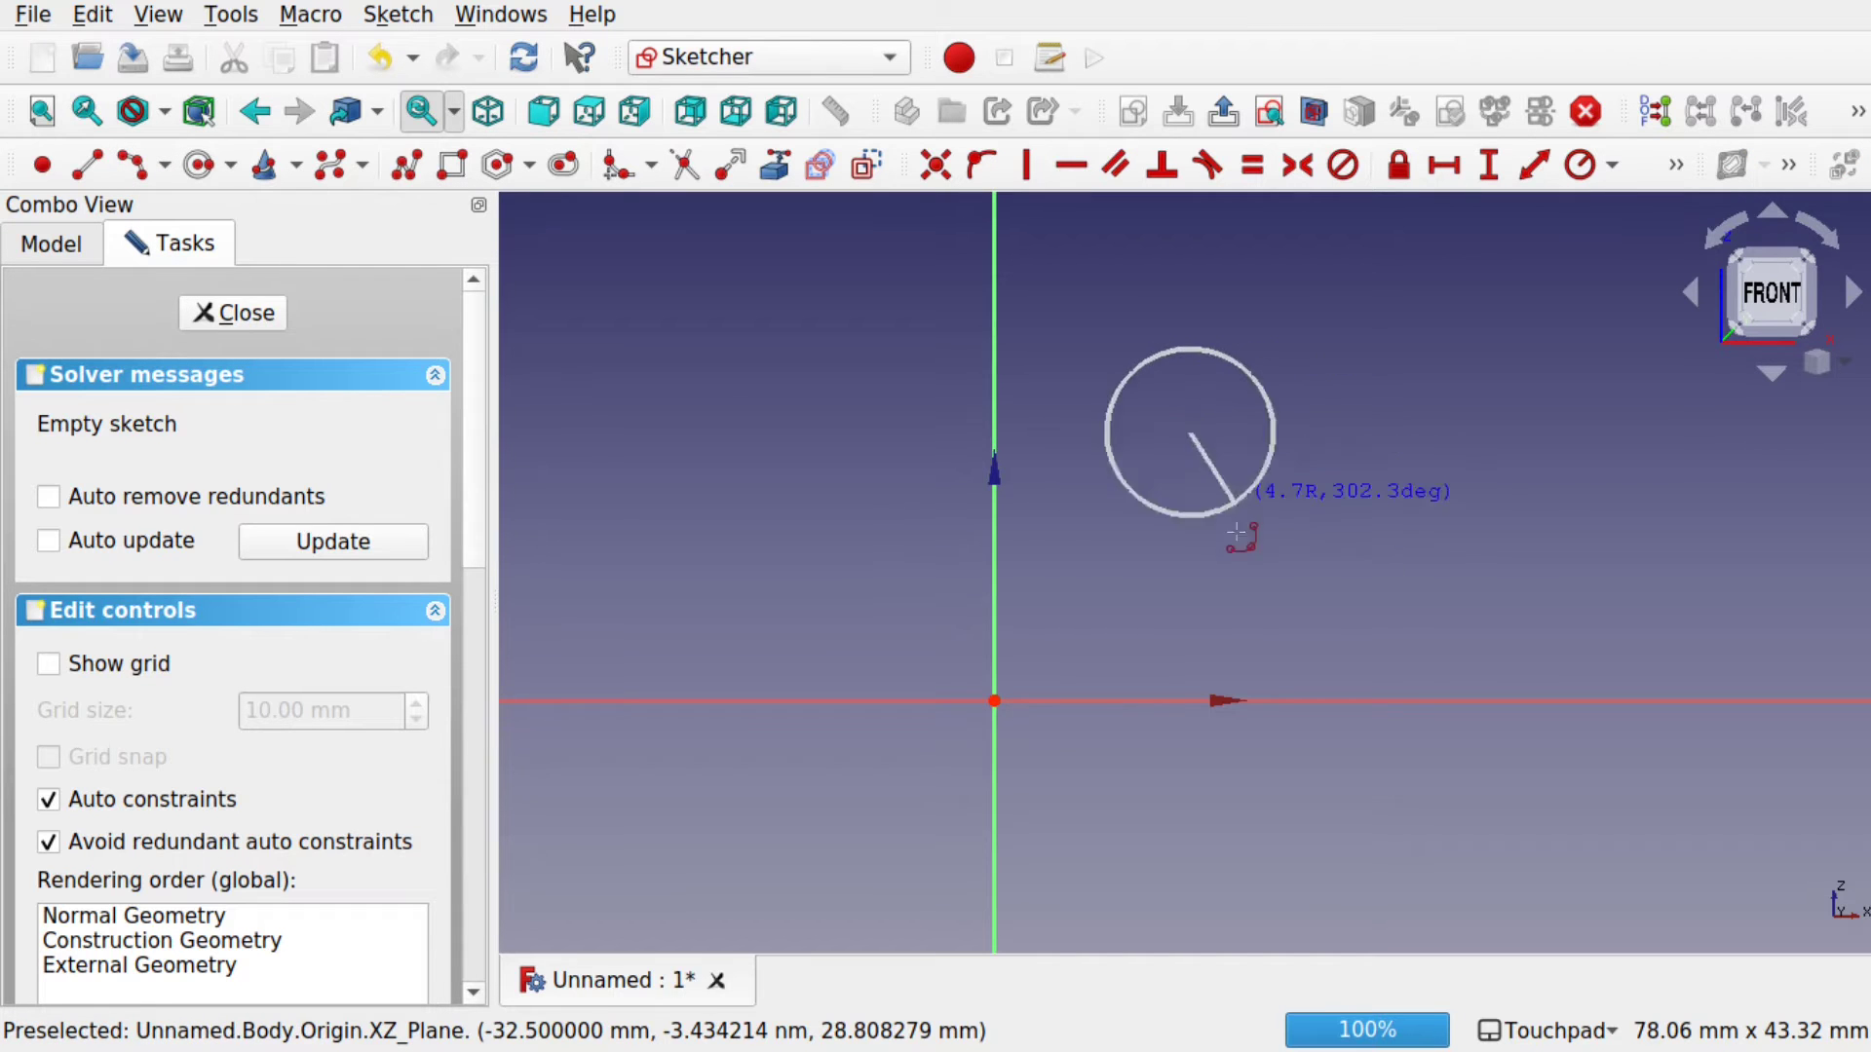
left_click(1106, 877)
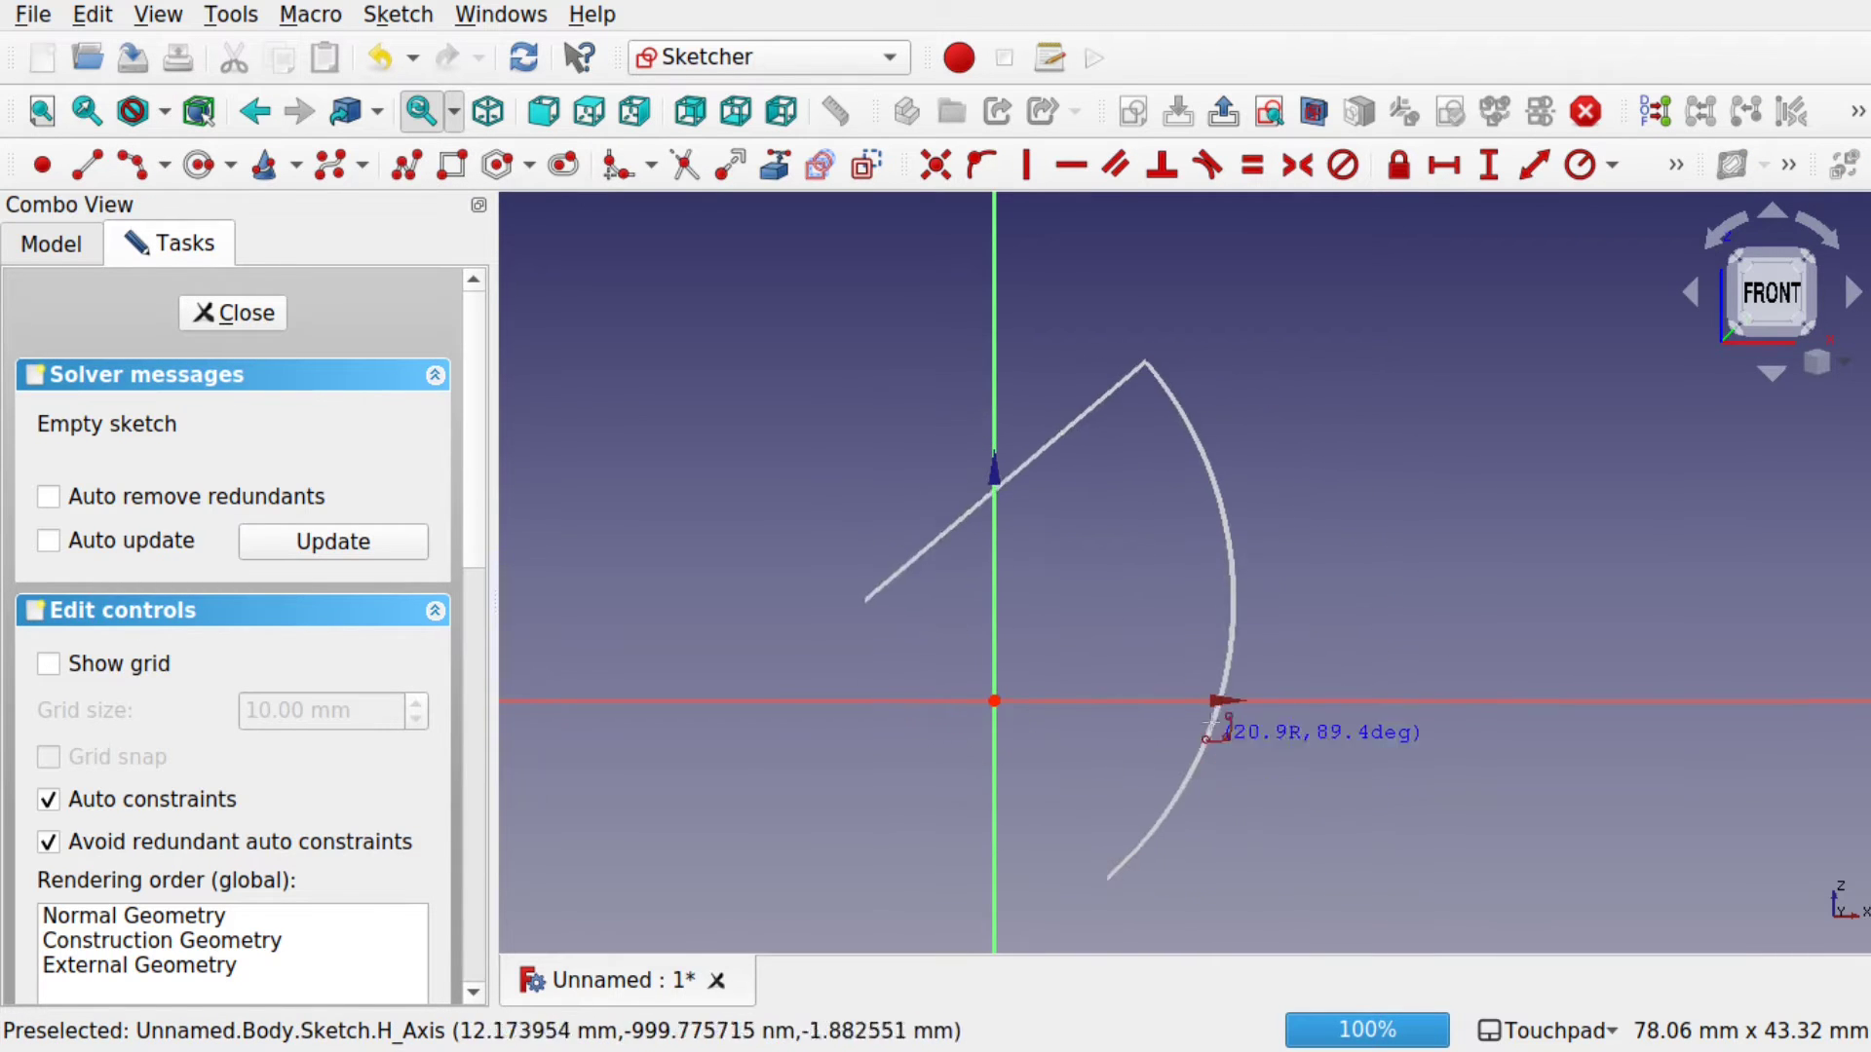
left_click(1218, 596)
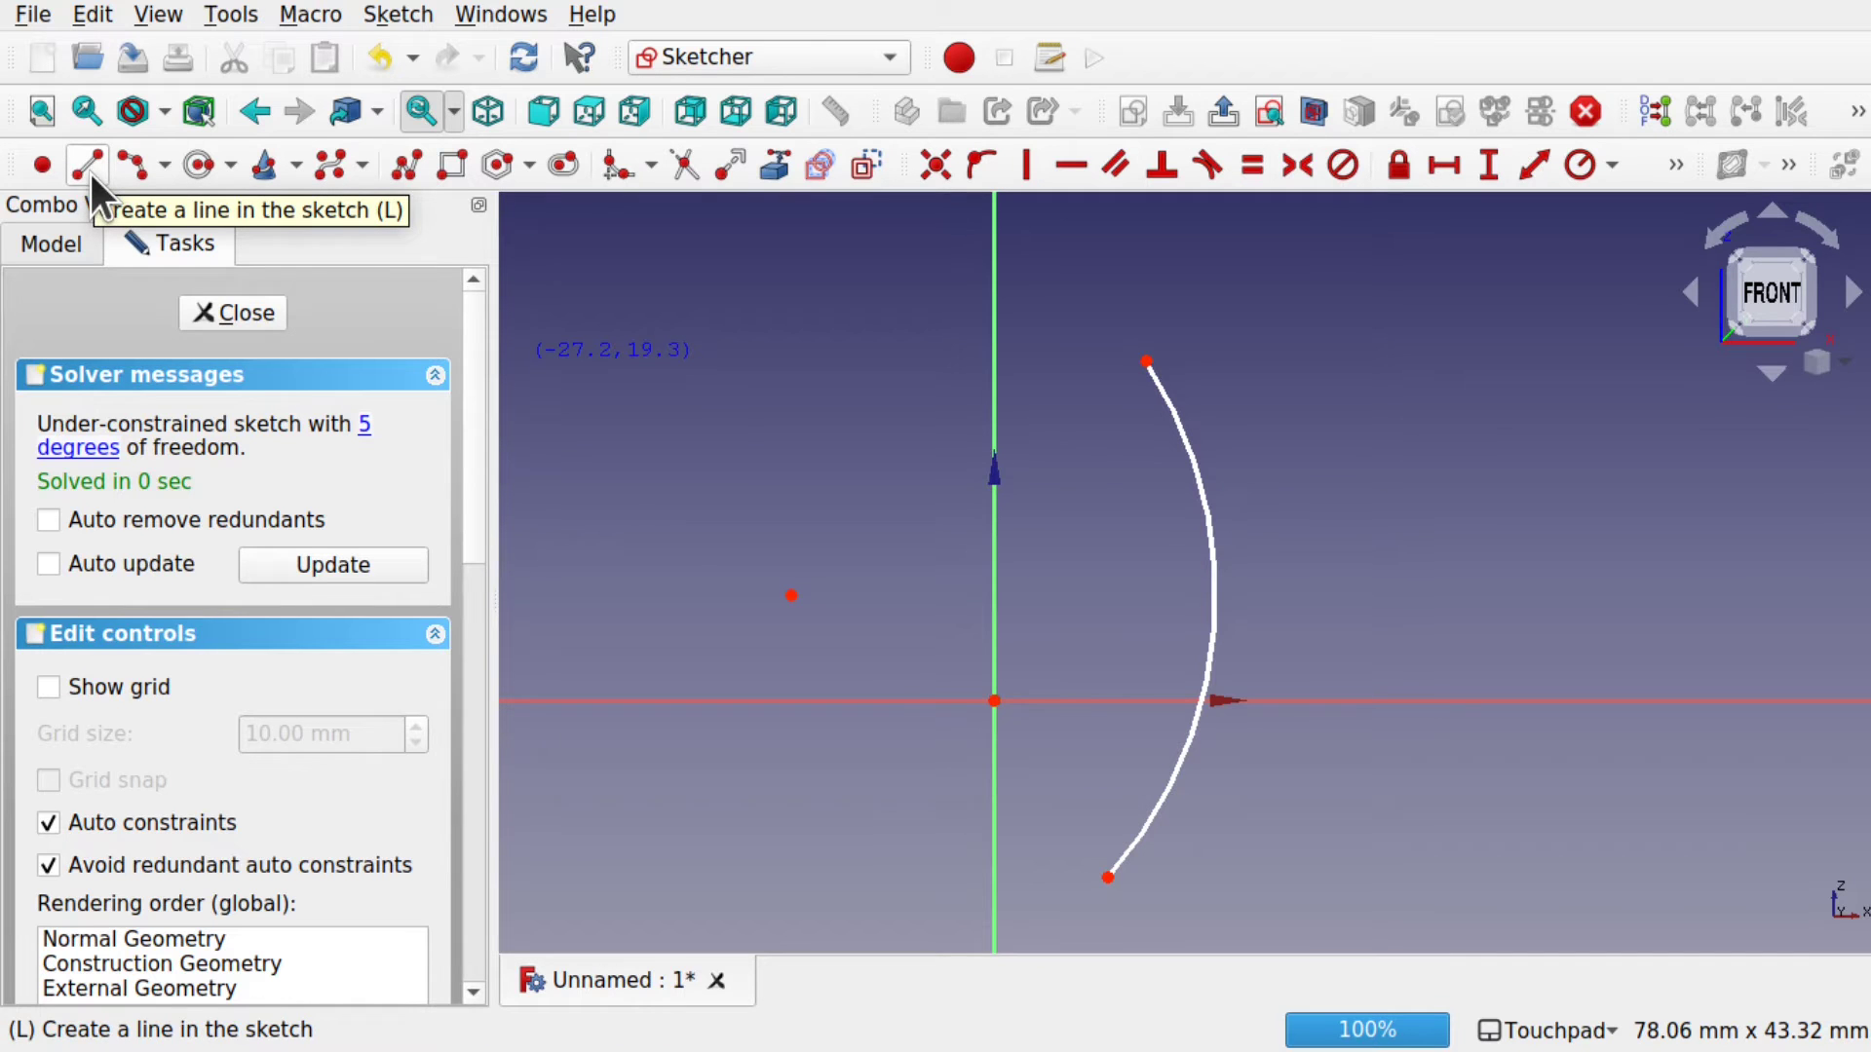
- Draw a rectangle from the vertical axis to the arc's lower endpoint and delete the rectangle's side facing the arc
left_click(451, 164)
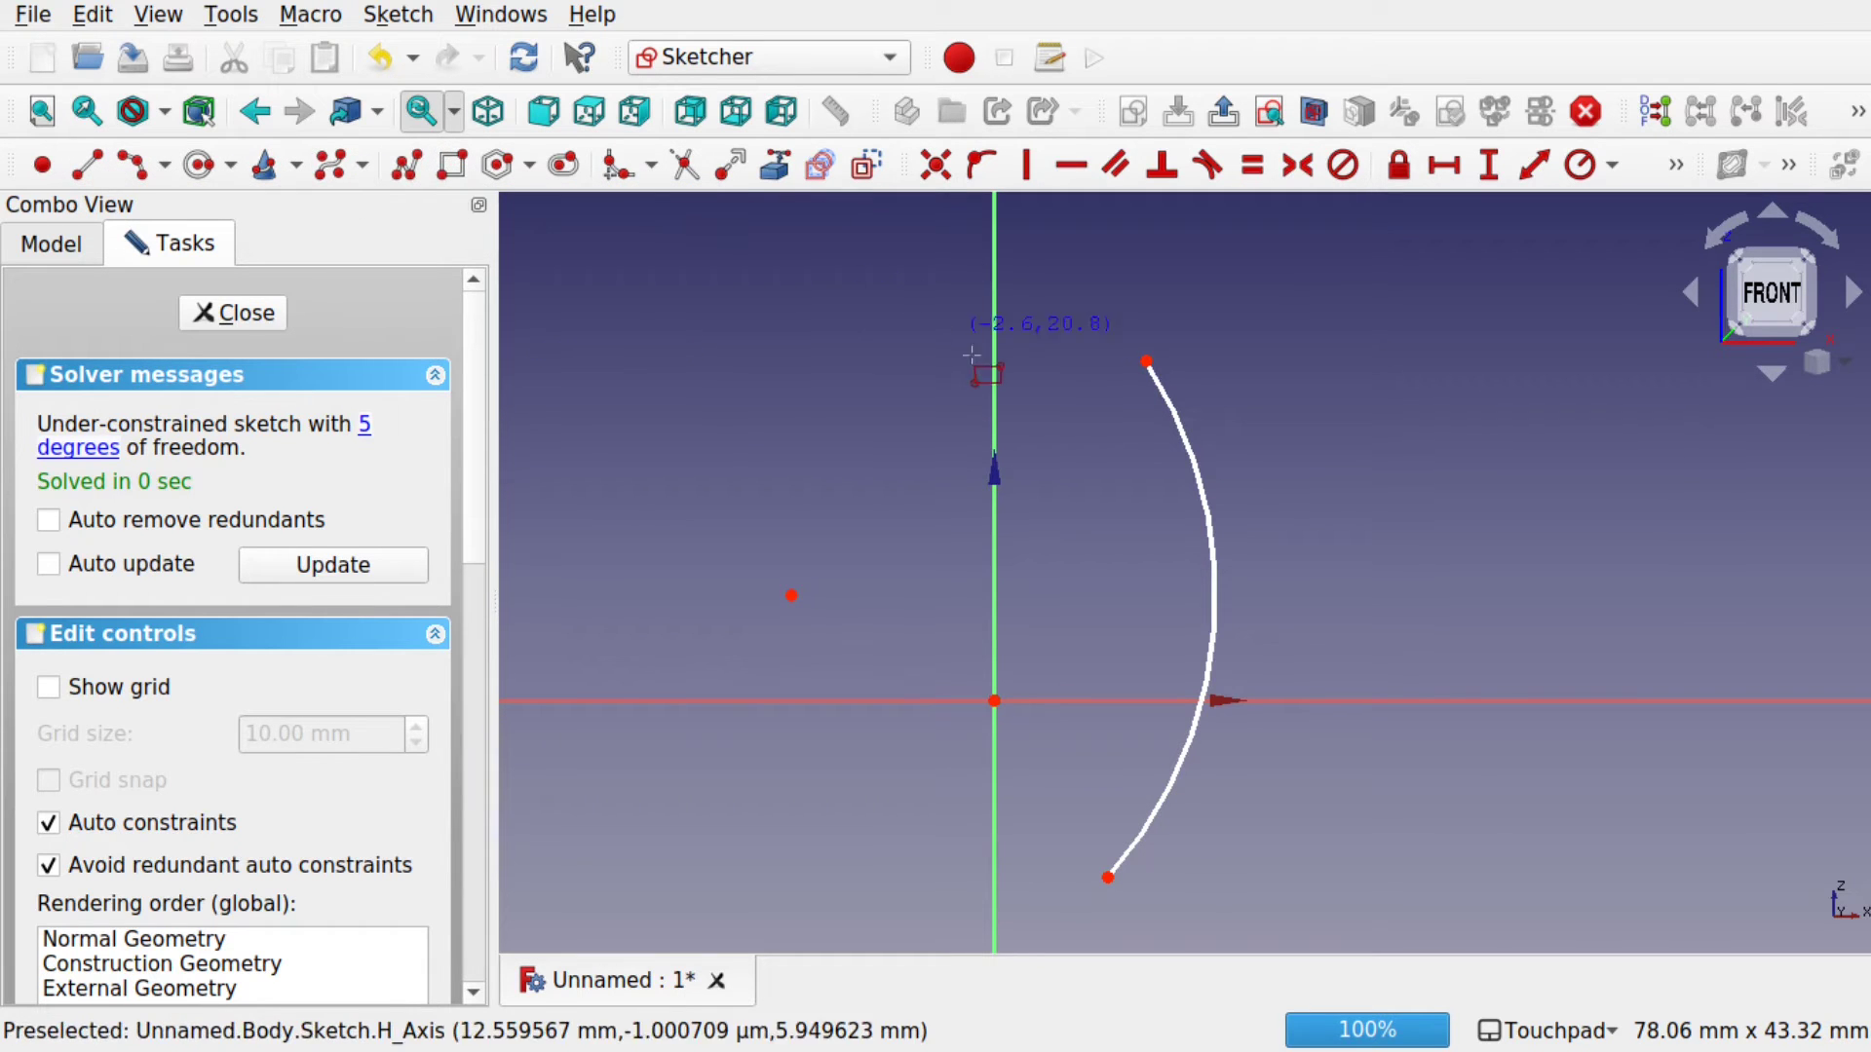
left_click(994, 356)
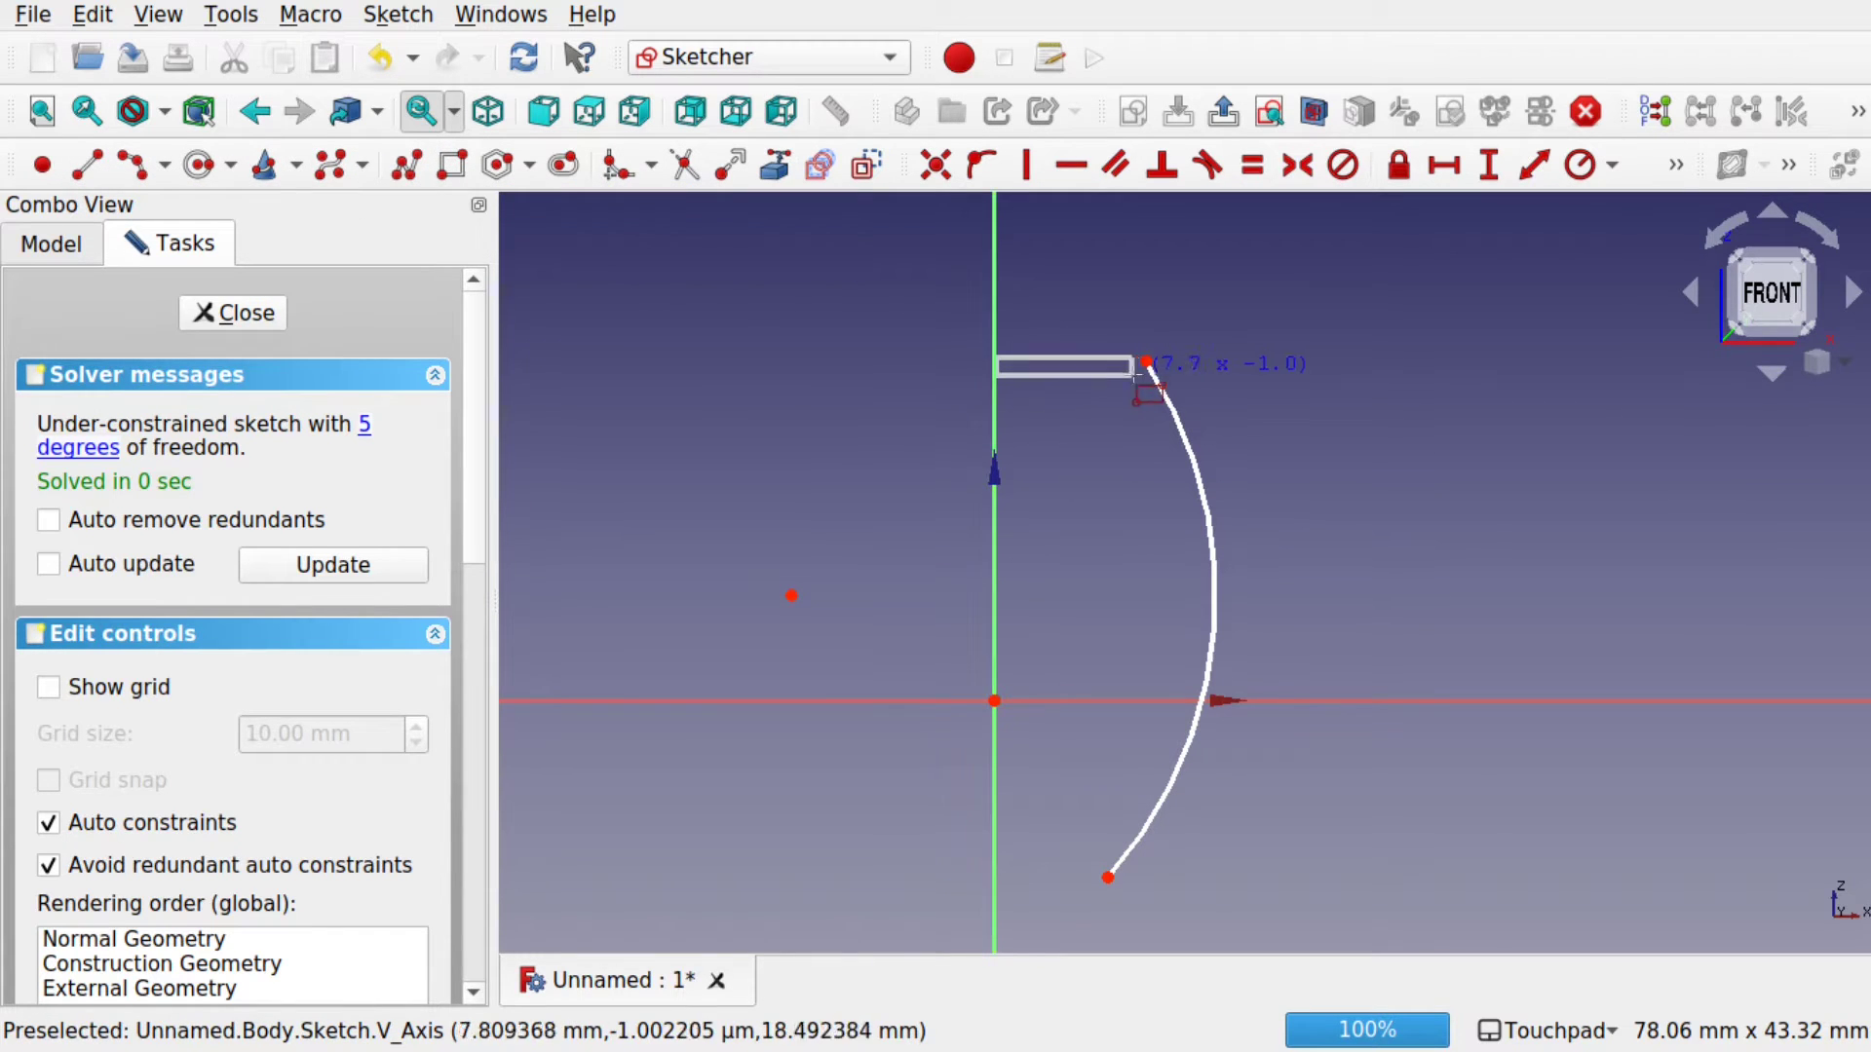
left_click(1108, 877)
right_click(1189, 604)
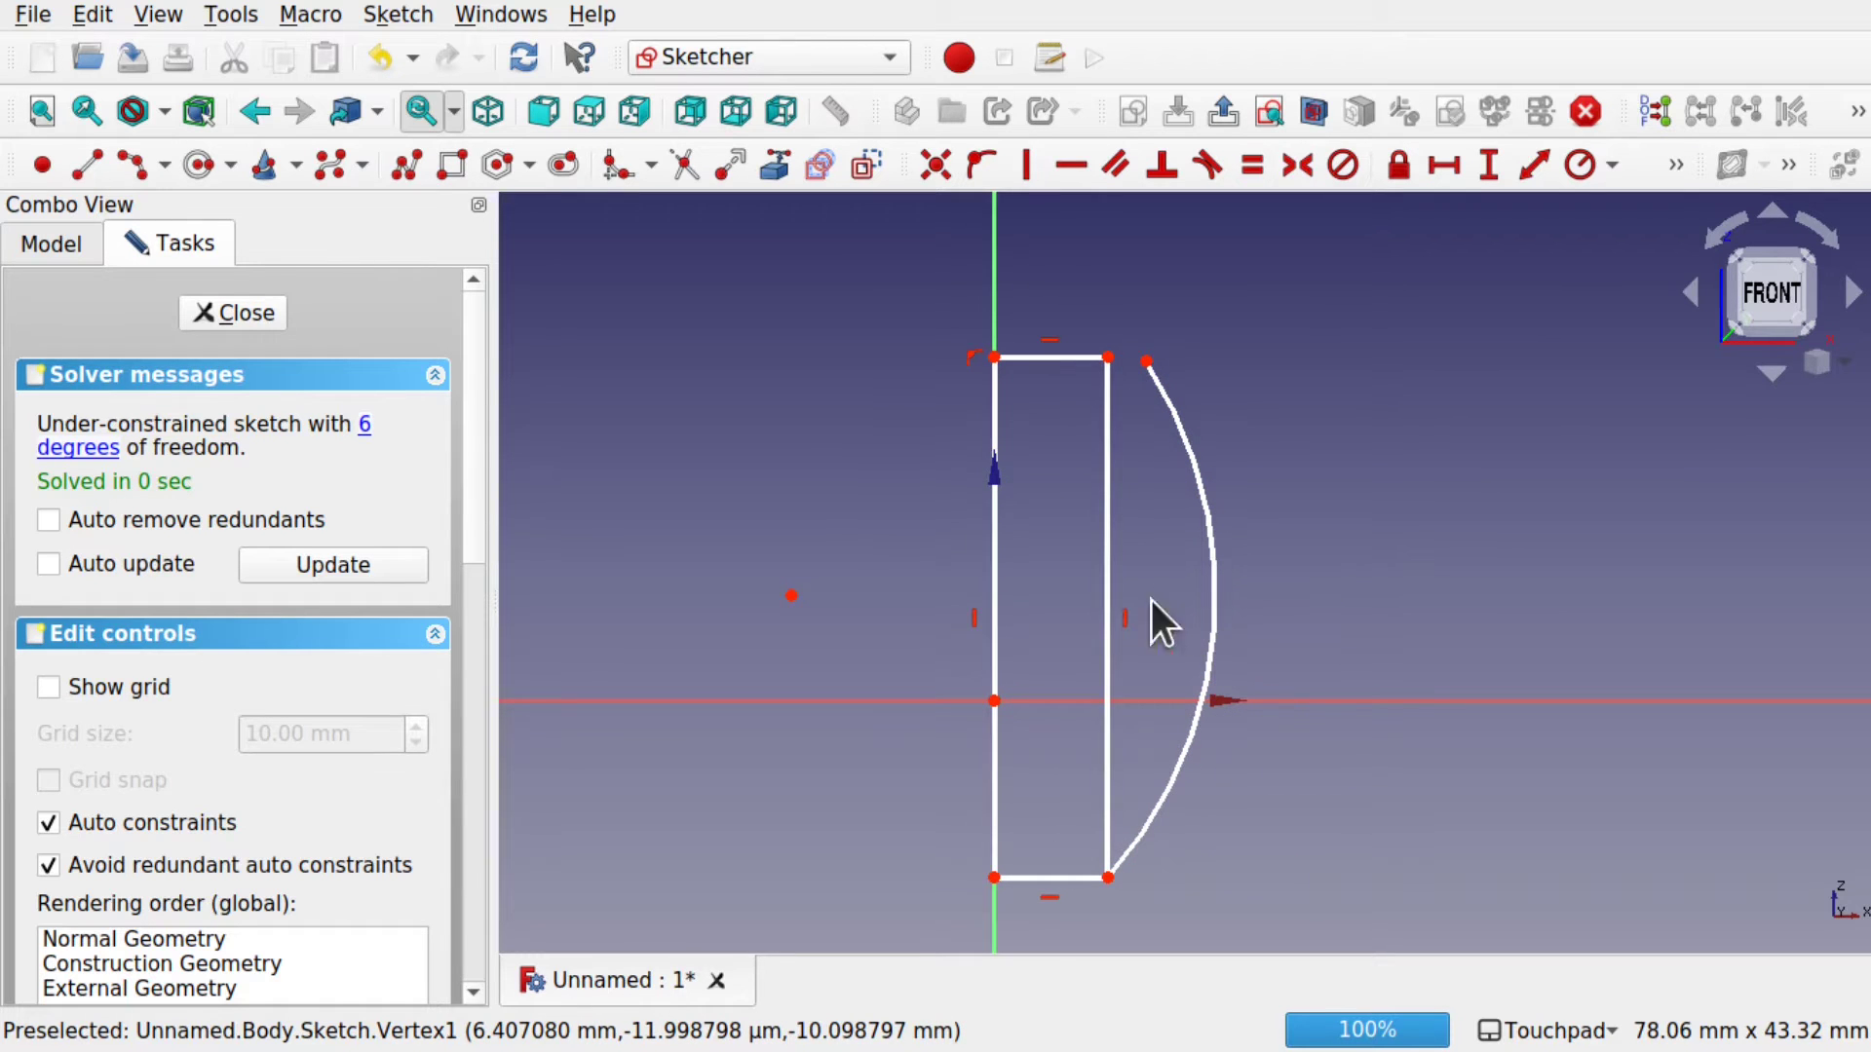
left_click(1107, 559)
key("Delete")
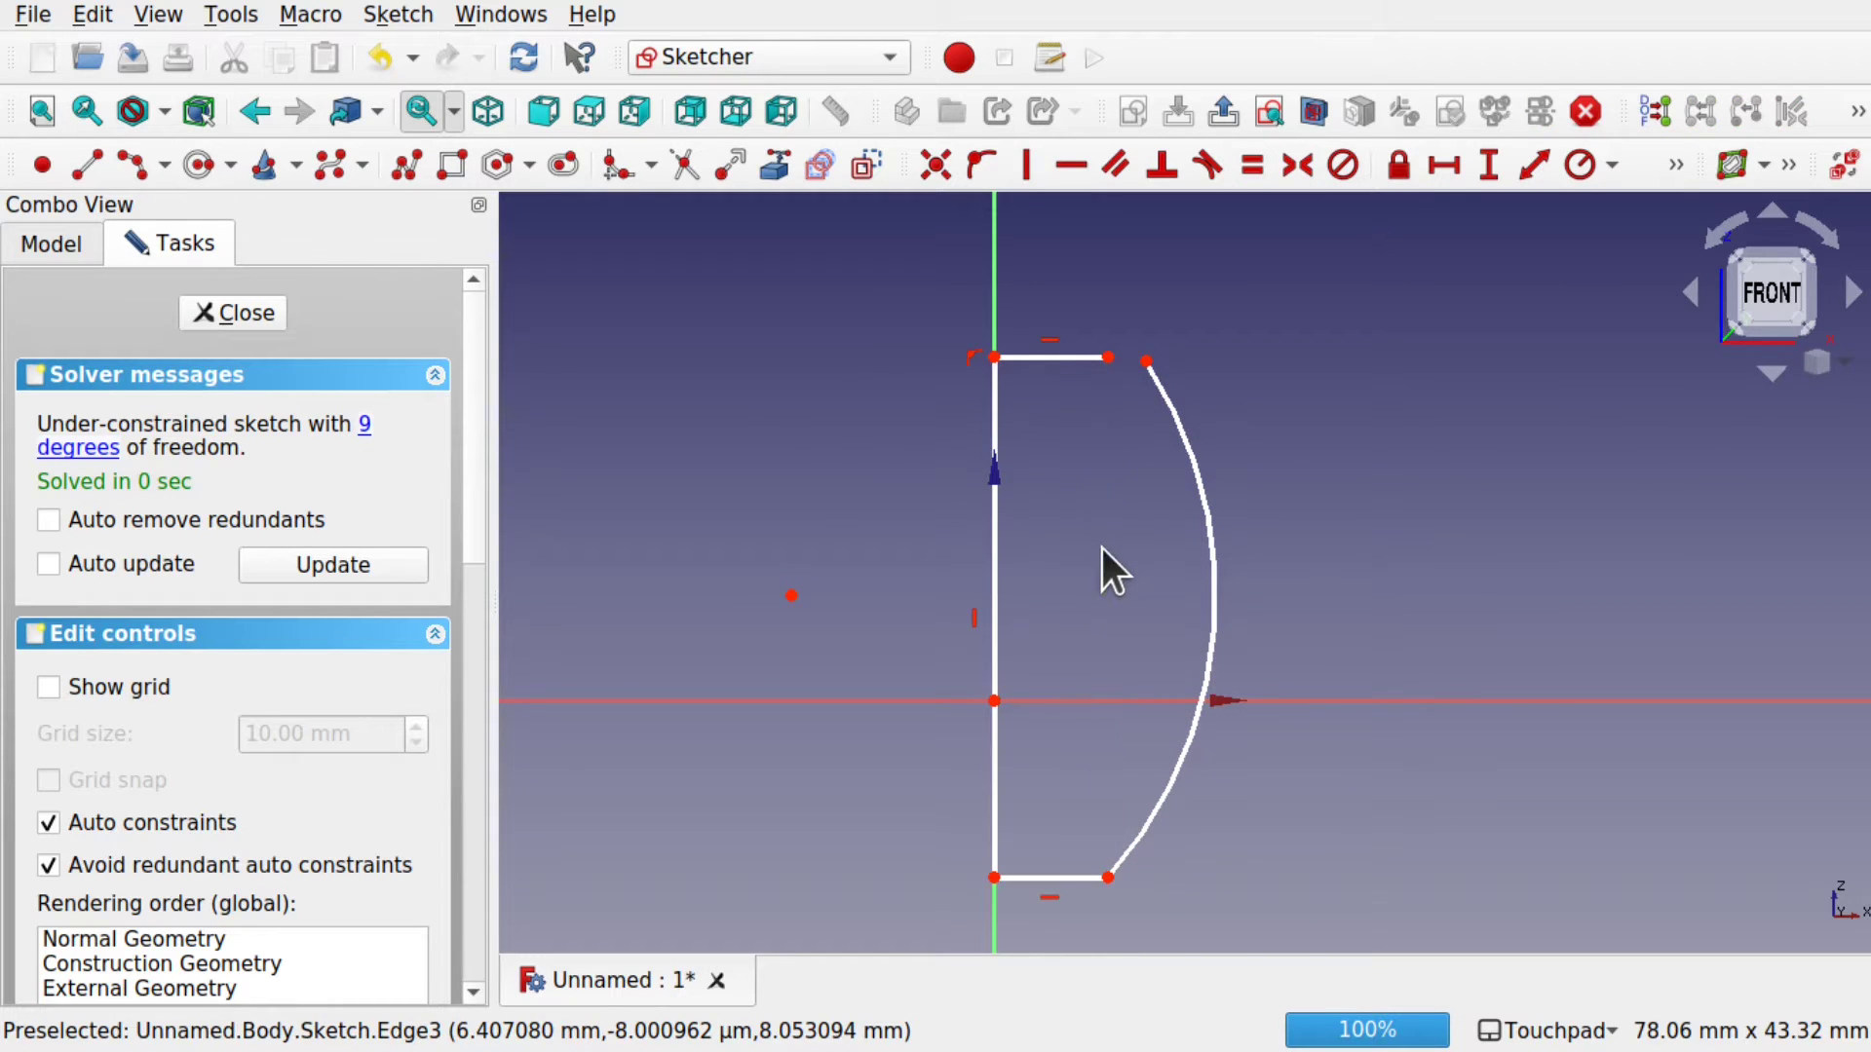
- Join the arc's upper end to the top line, then move its lower end outward and make it coincident with the bottom line
left_click(1106, 358)
left_click(1147, 362)
left_click(939, 165)
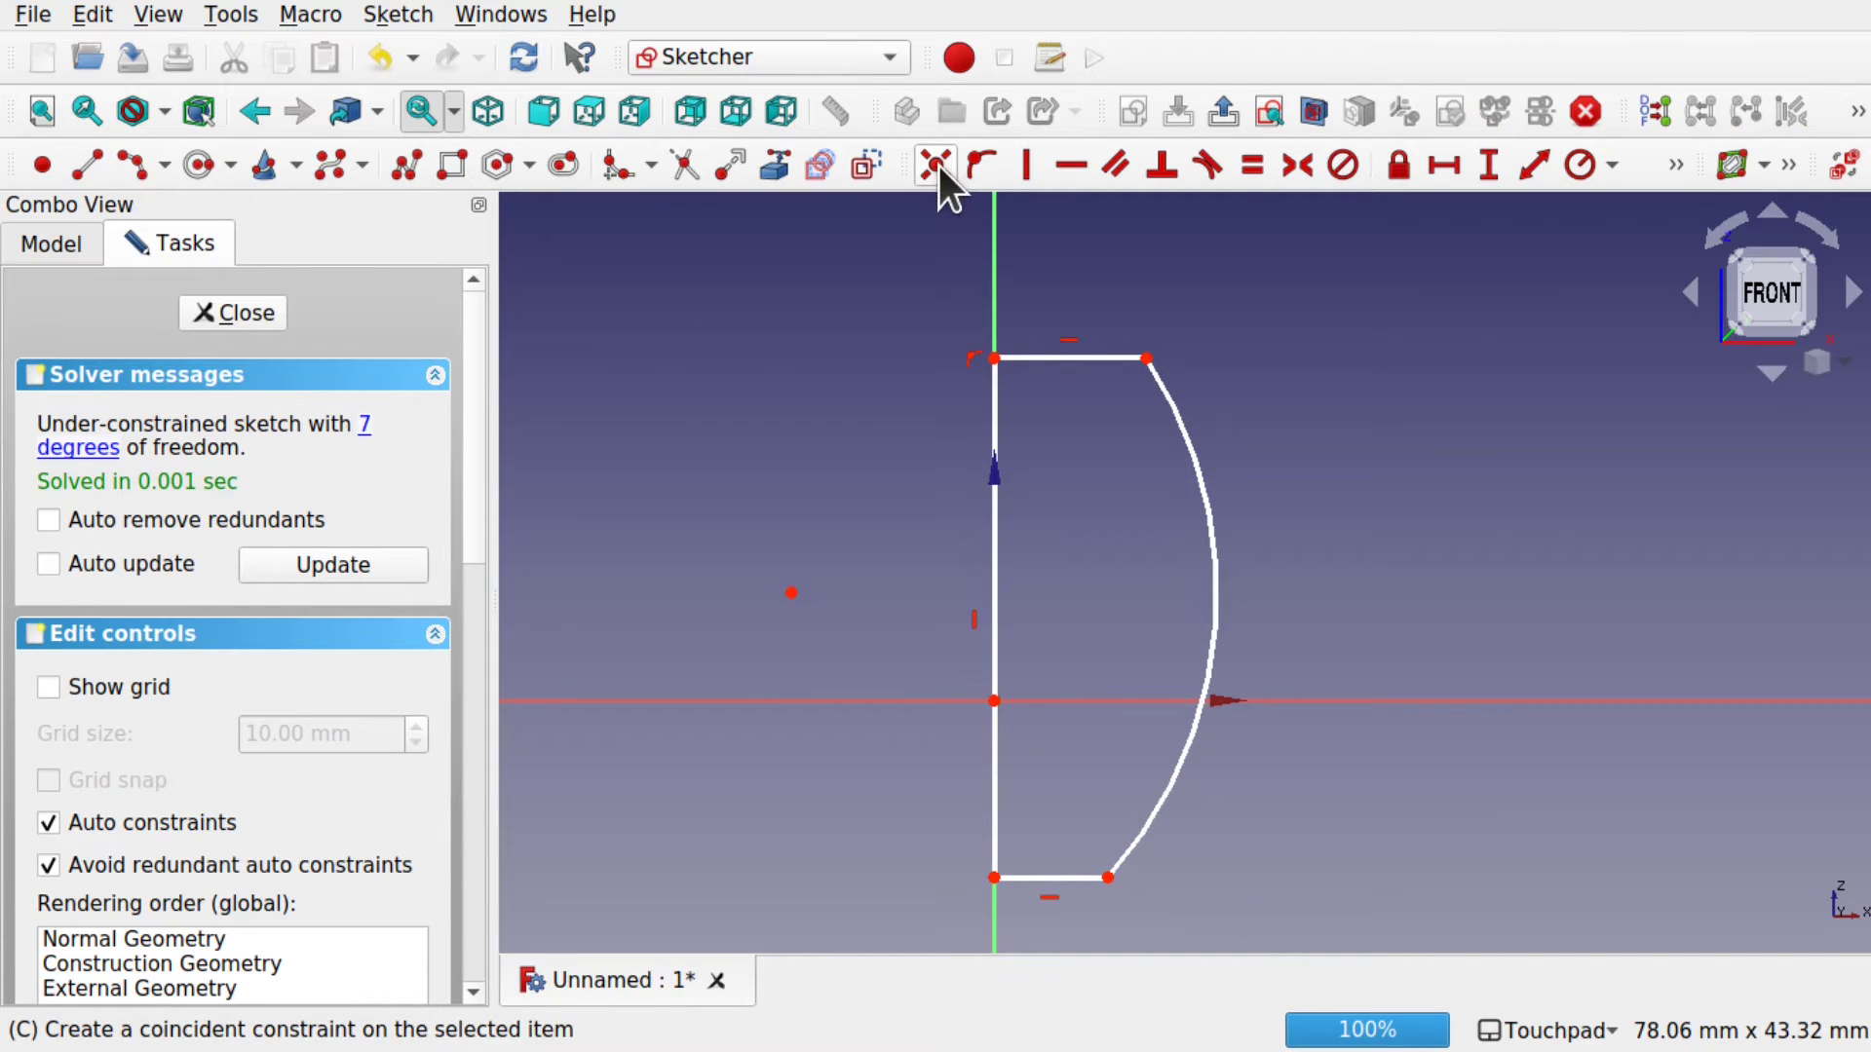
left_click_drag(1116, 875, 1157, 873)
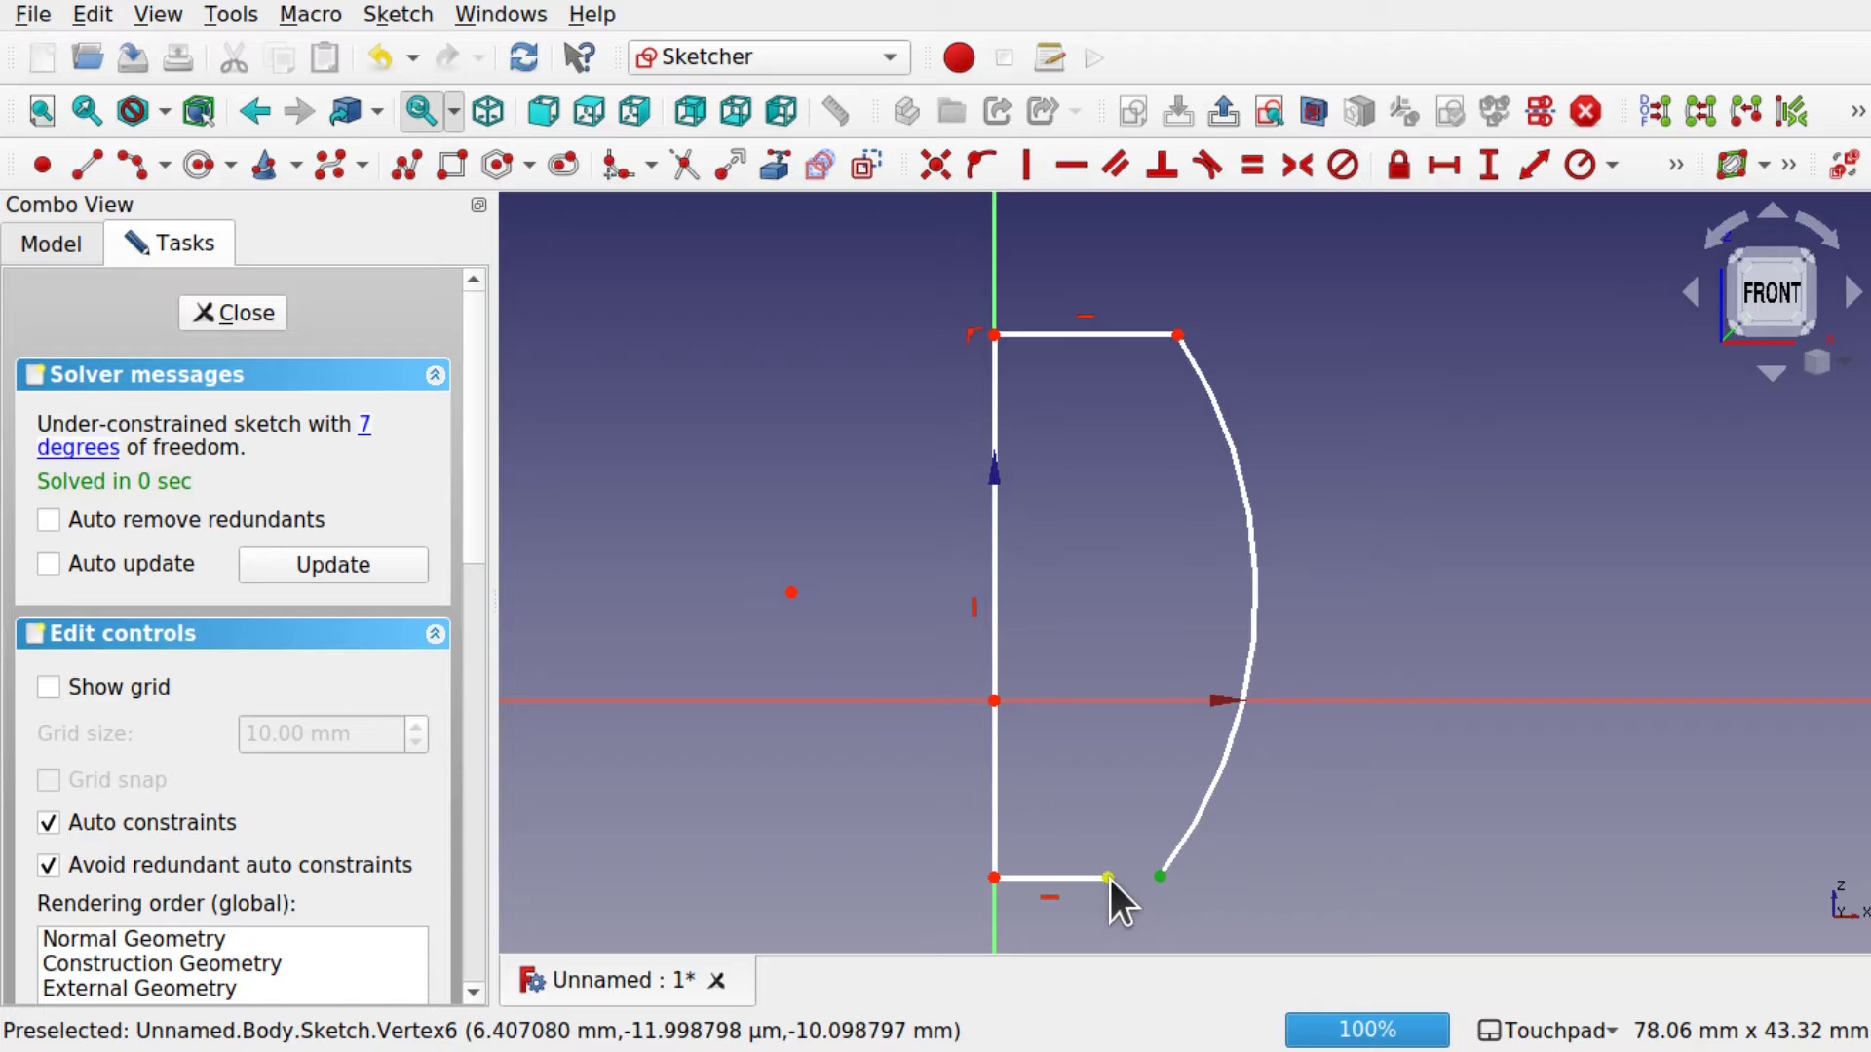
left_click(931, 167)
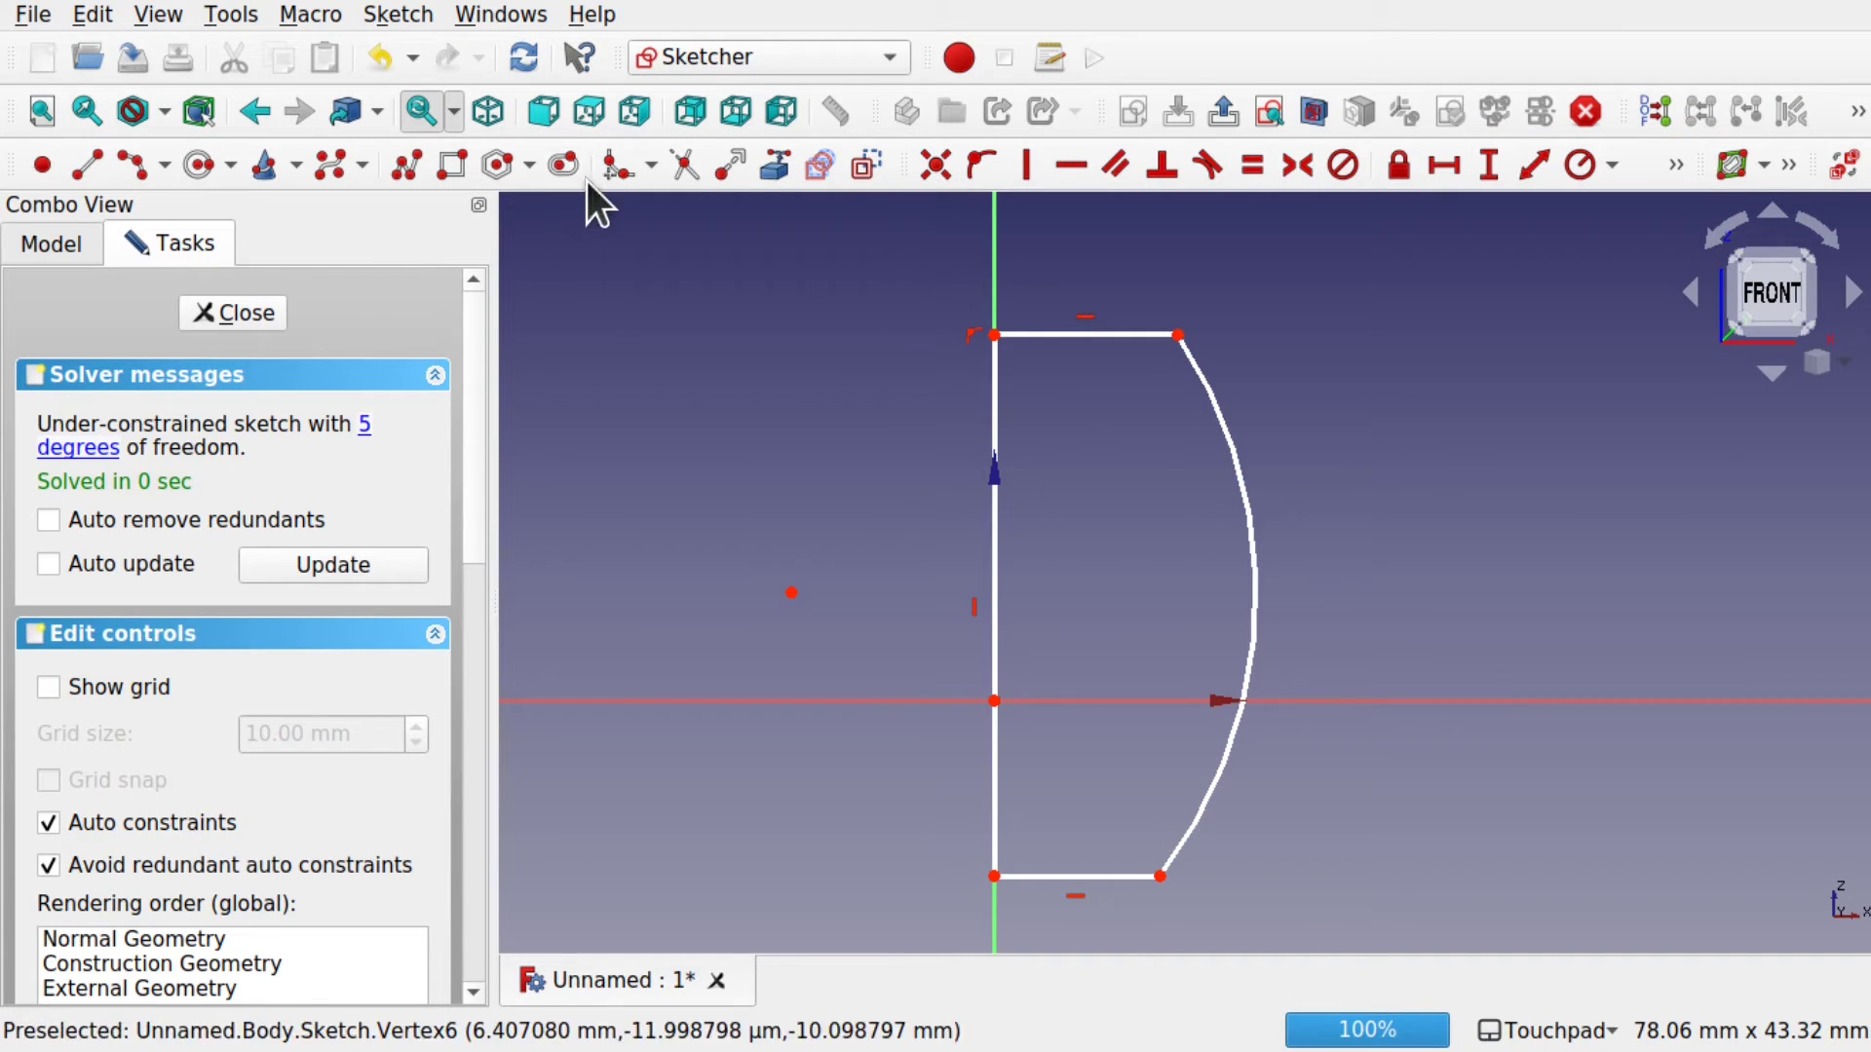
- Draw a small circle centred on the arc, trim it into a semicircular notch in the profile, and close the sketch
left_click(200, 166)
left_click(1254, 615)
left_click(1287, 628)
left_click(685, 166)
left_click(1281, 607)
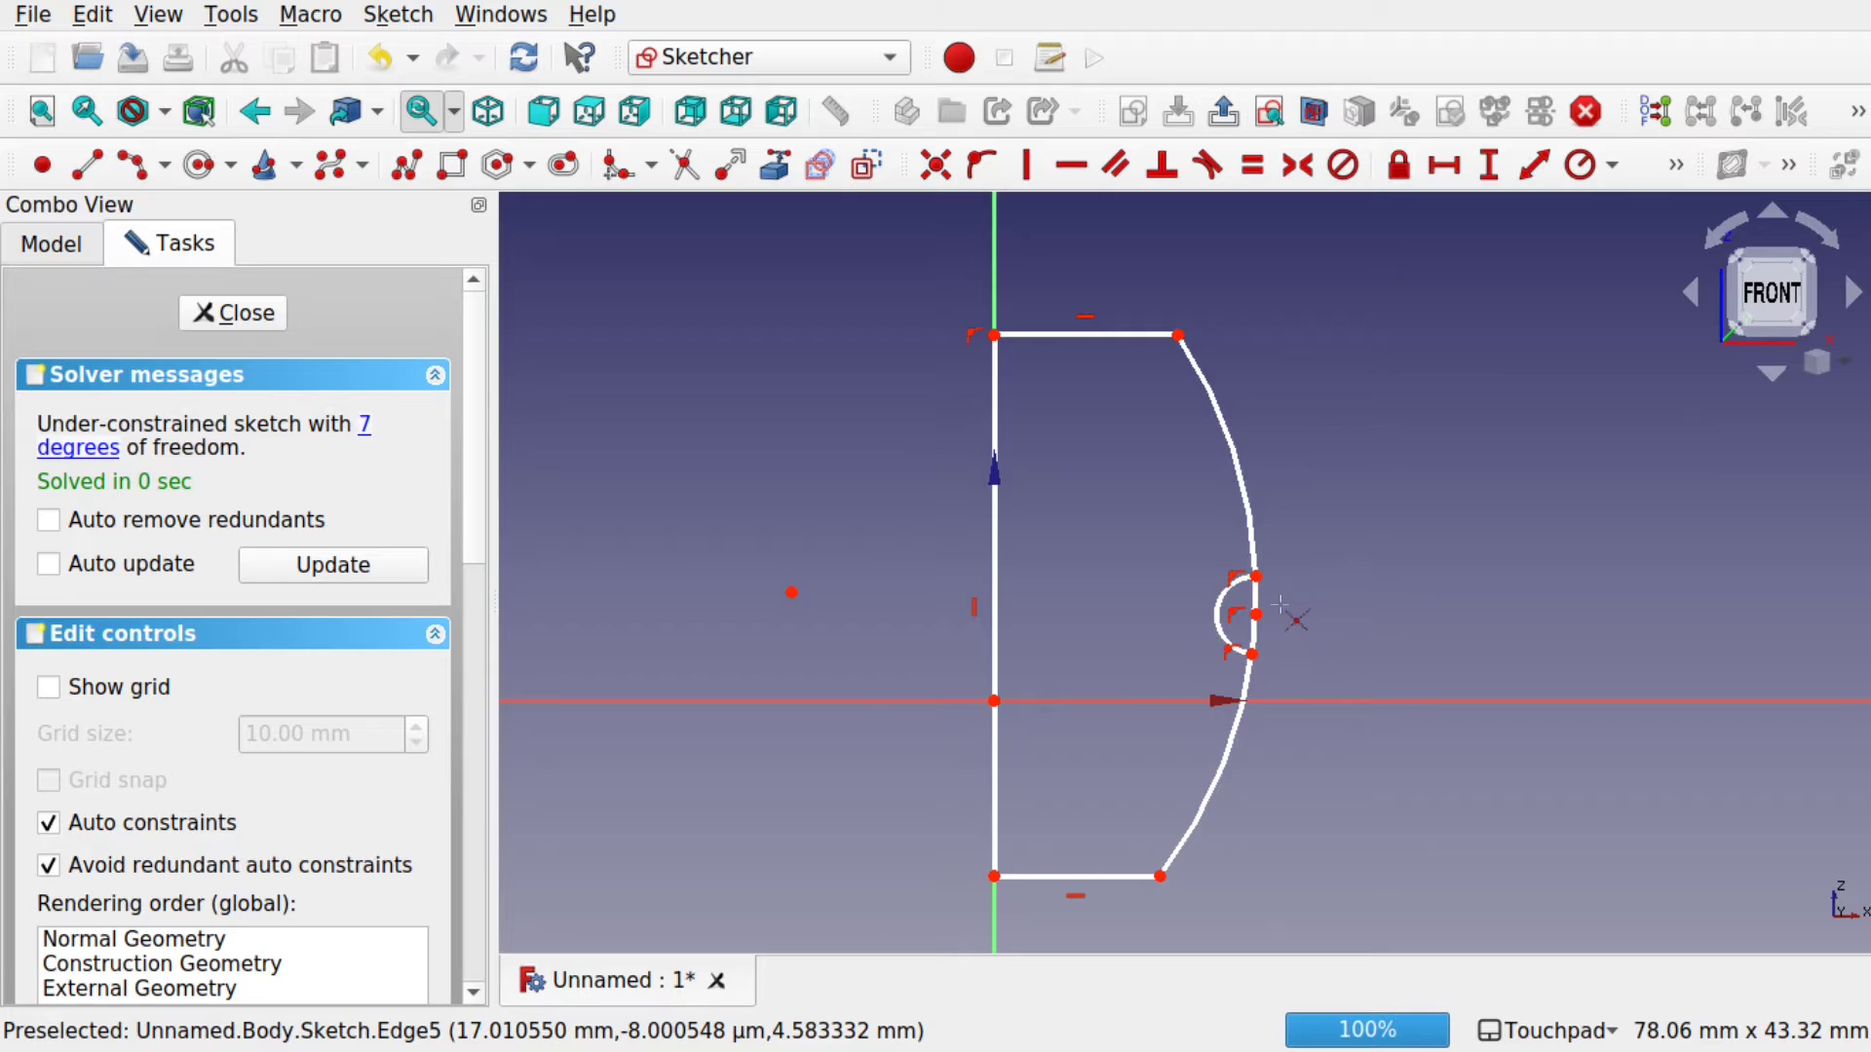
left_click(1263, 600)
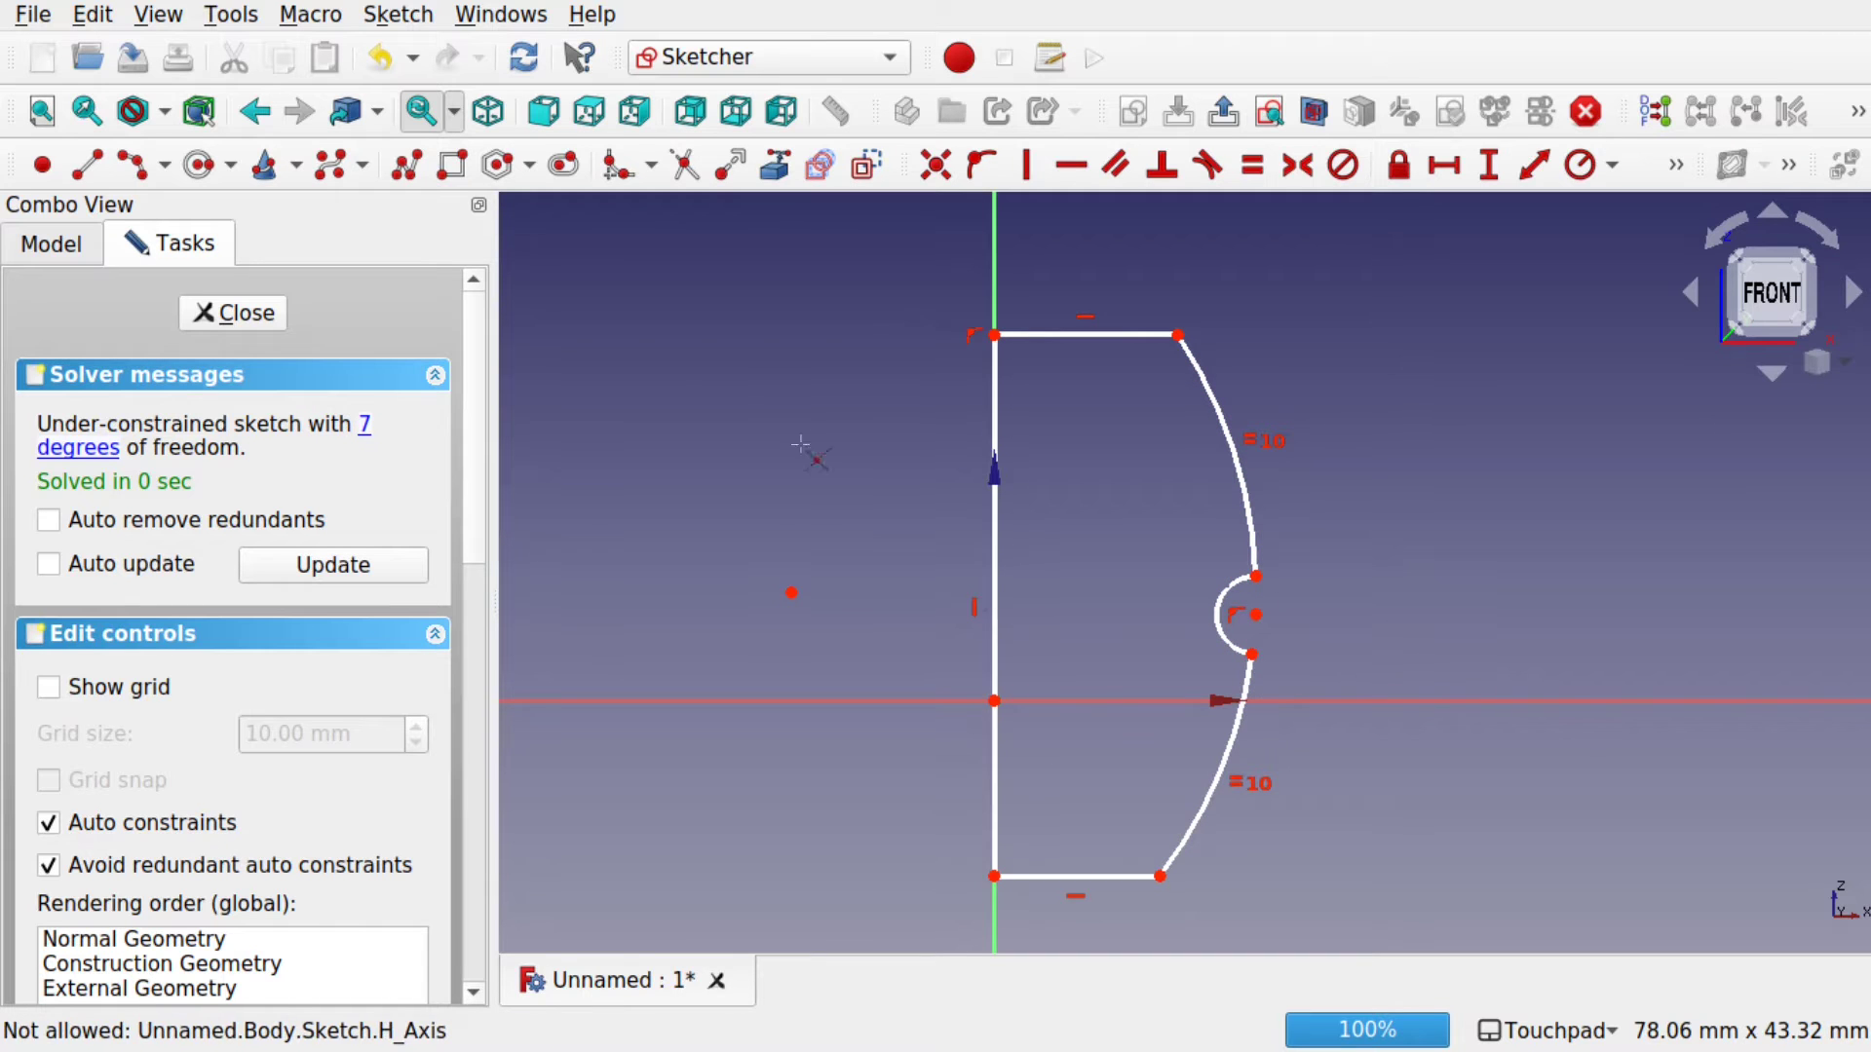
left_click(197, 311)
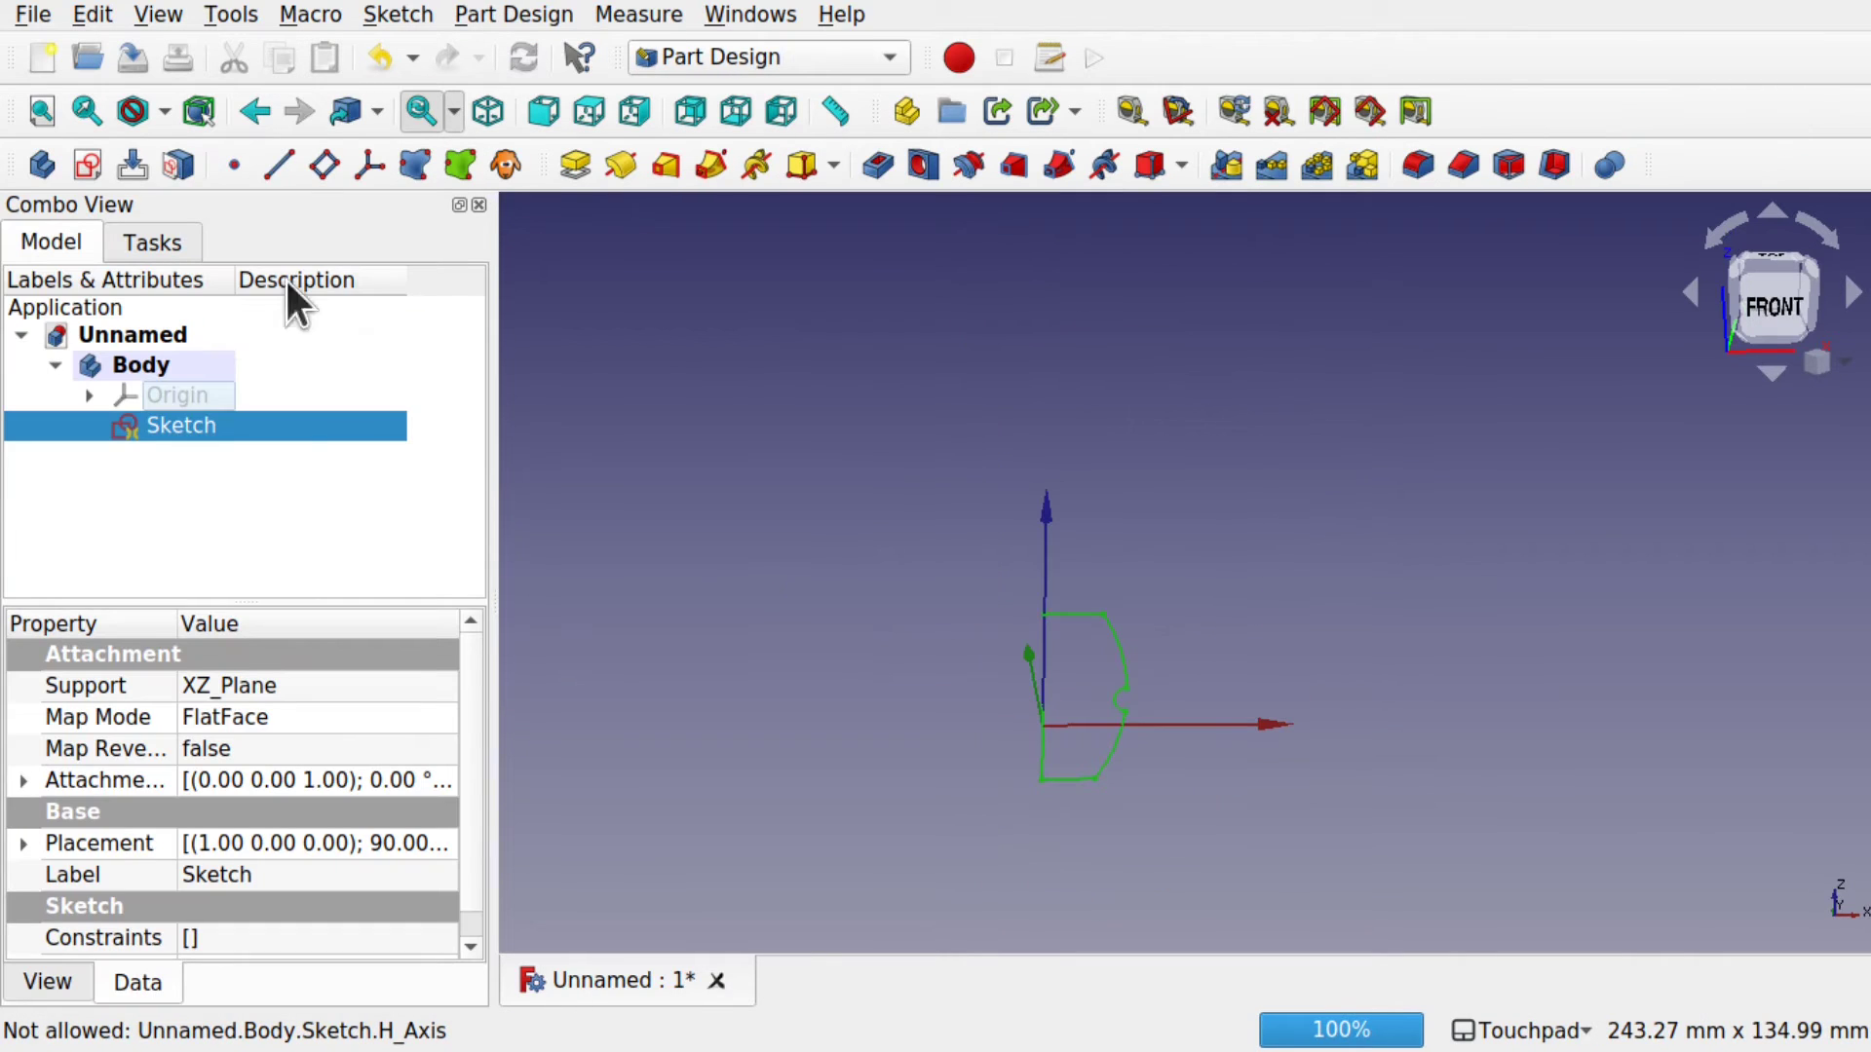
- Revolve the notched profile 360° about the vertical sketch axis, inspect the solid, and accept the parameters
scroll(1053, 652, "up", 5)
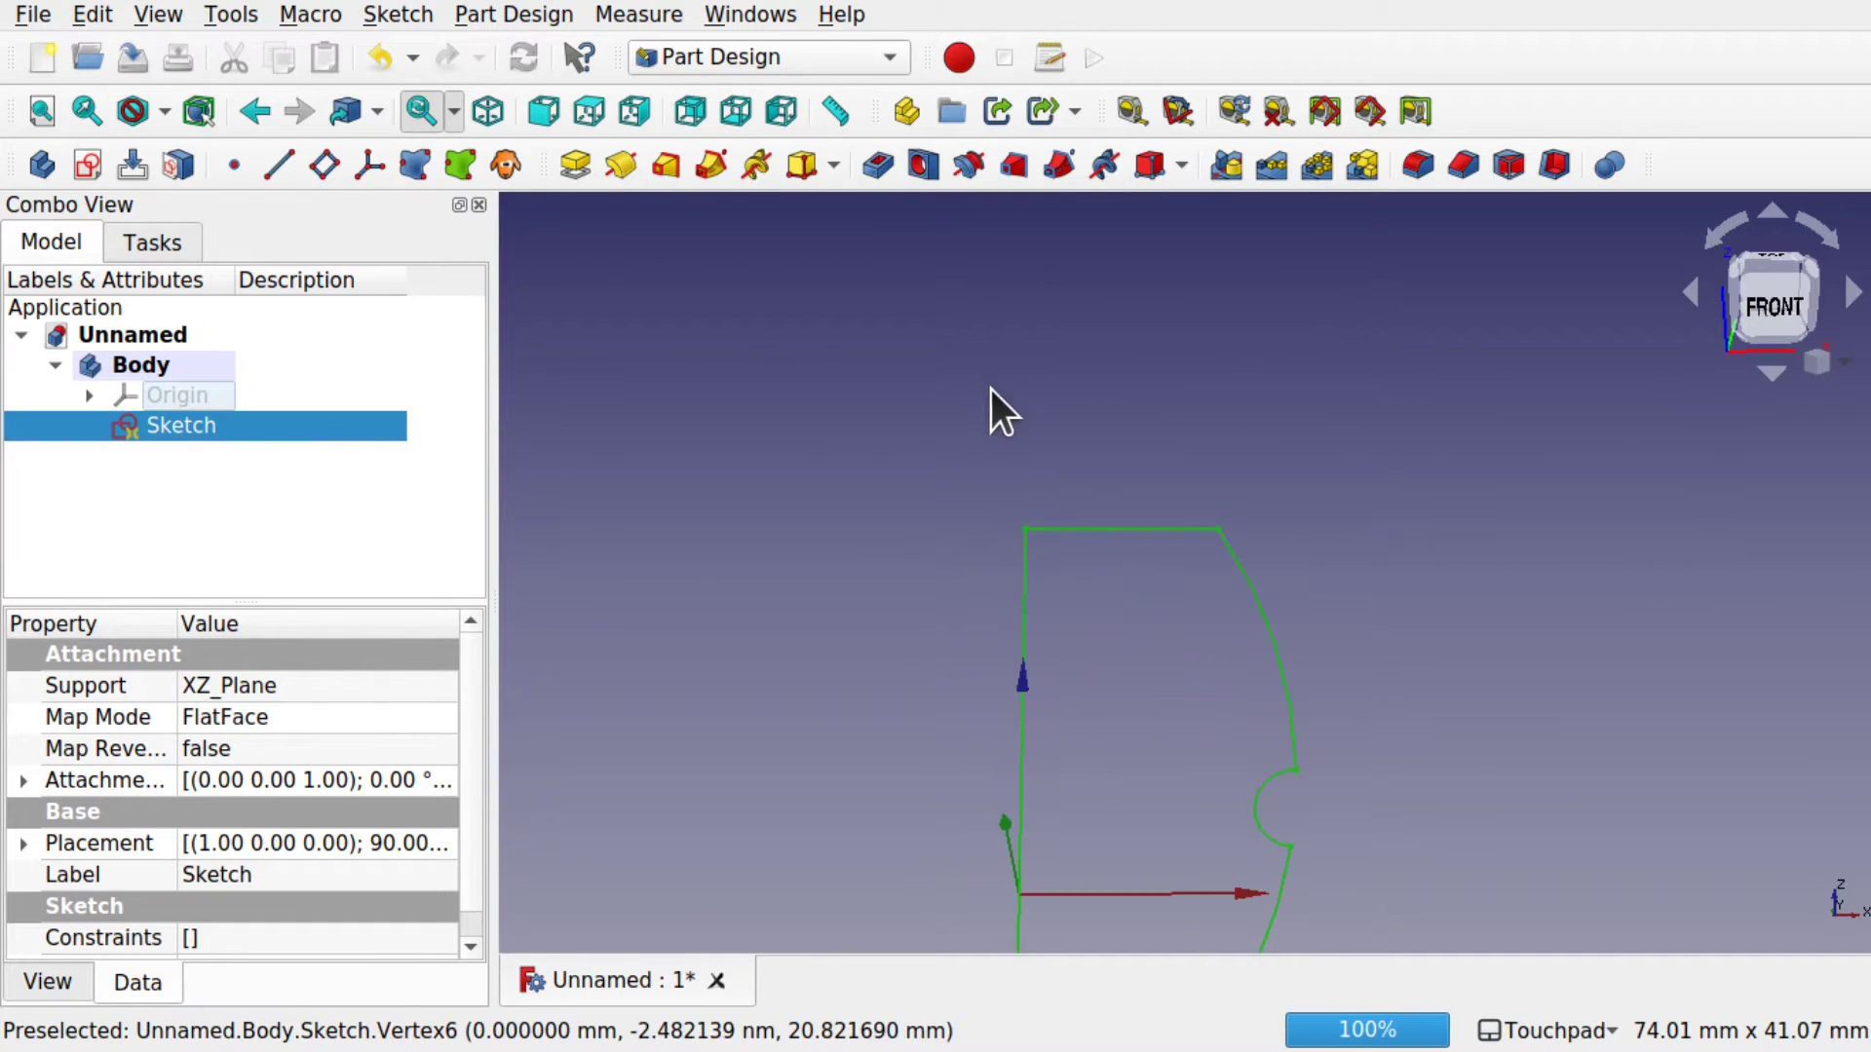
left_click(925, 471)
middle_click_drag(1248, 702, 1211, 489, "shift")
left_click(189, 425)
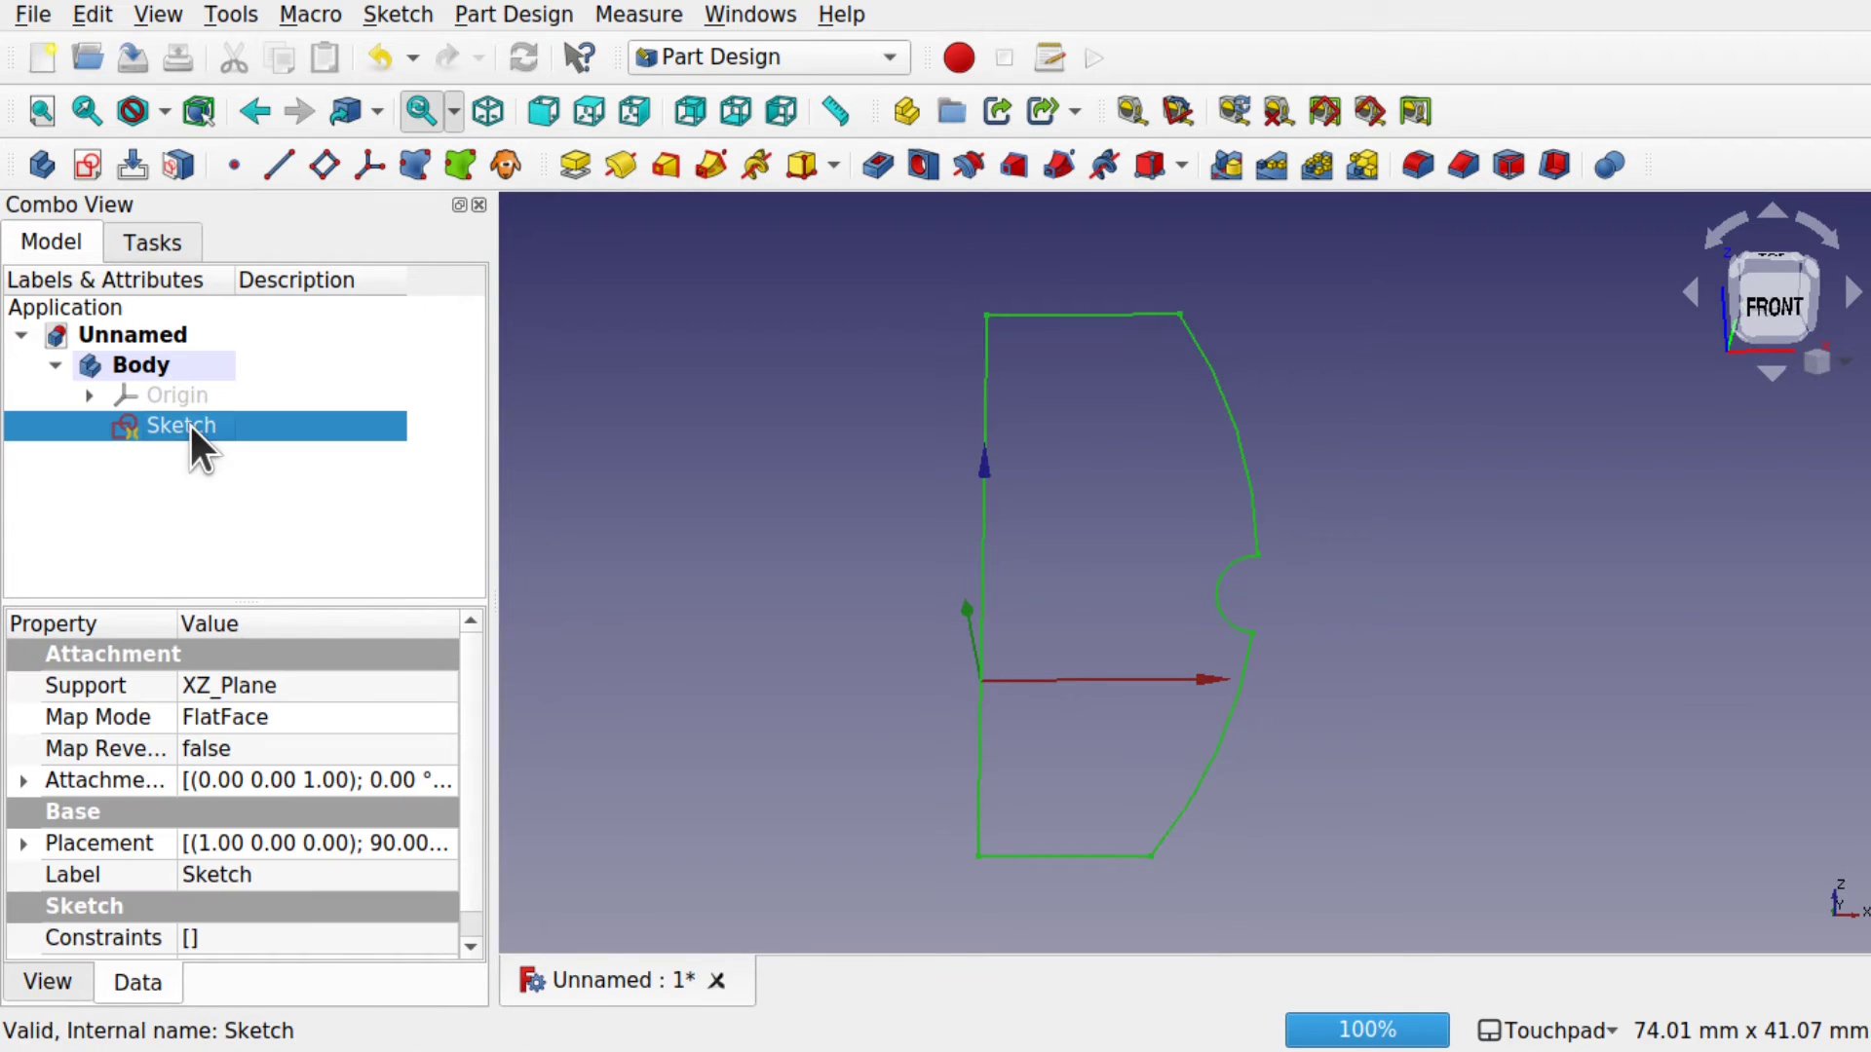
left_click(612, 166)
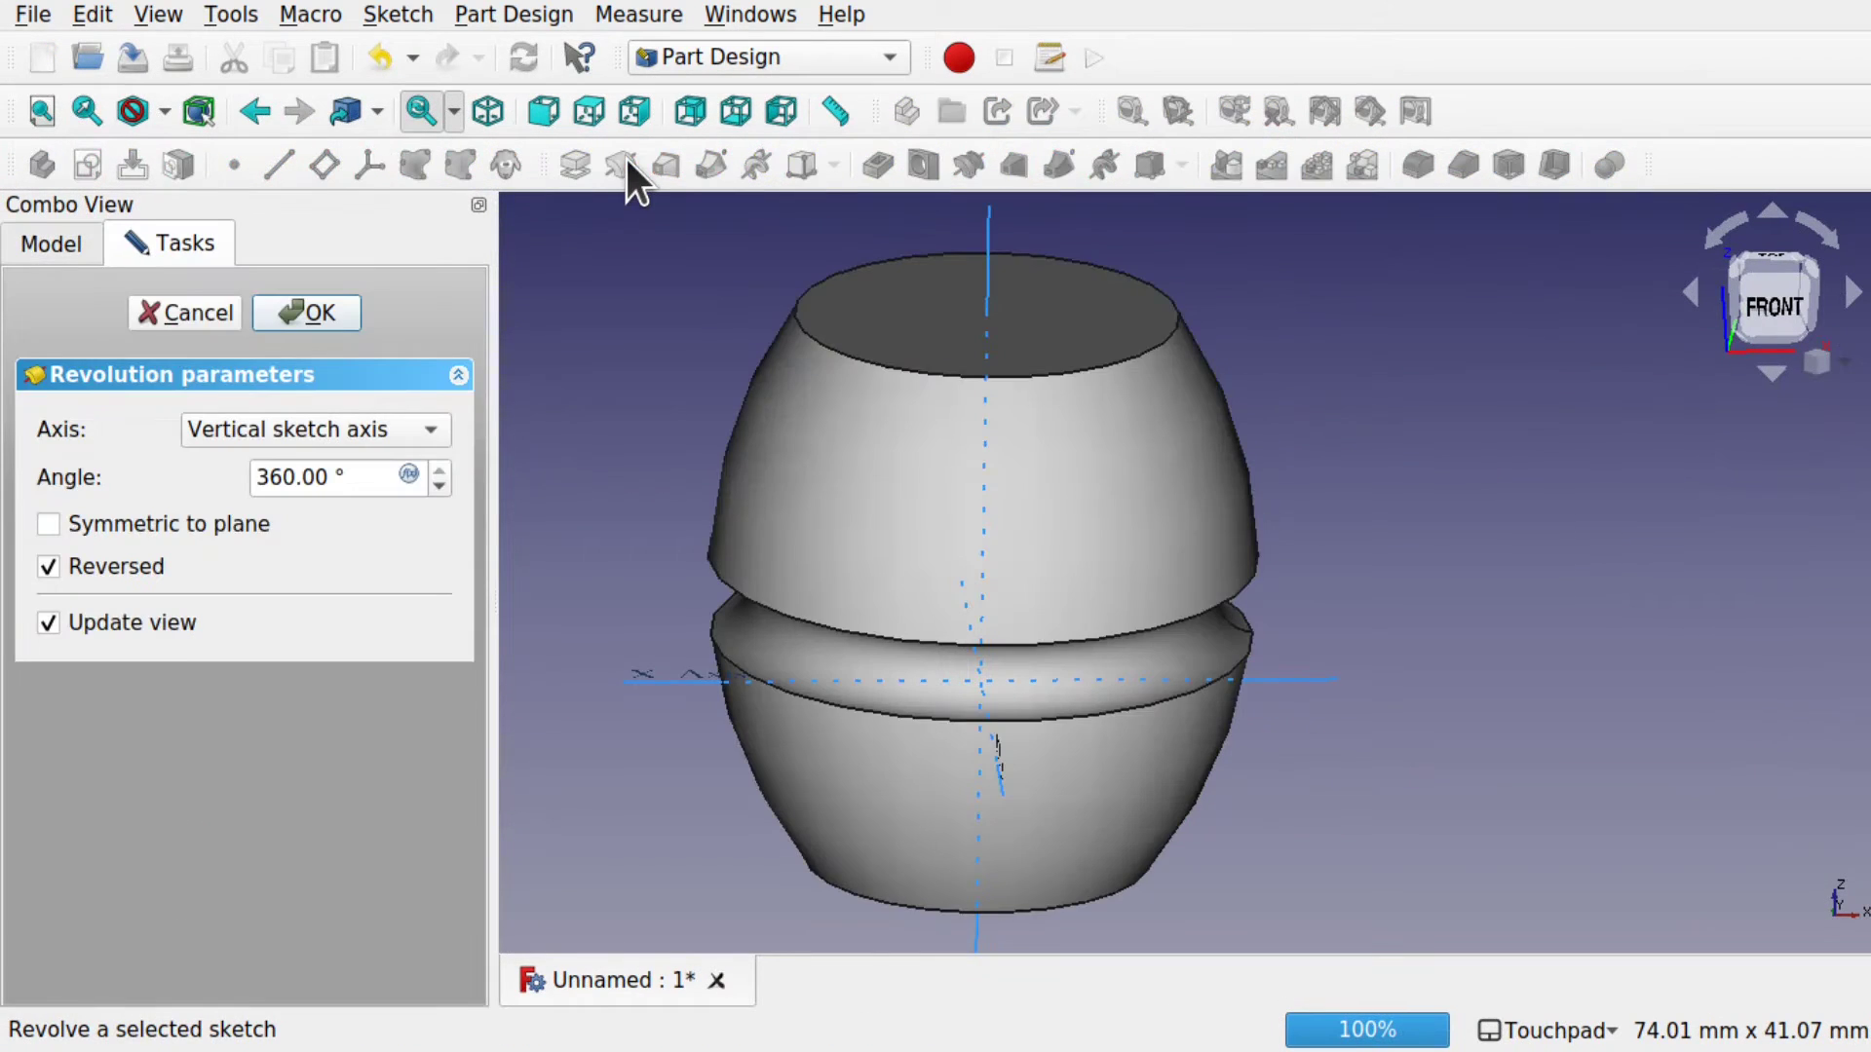
middle_click_drag(1180, 570, 473, 365, "alt")
left_click(321, 314)
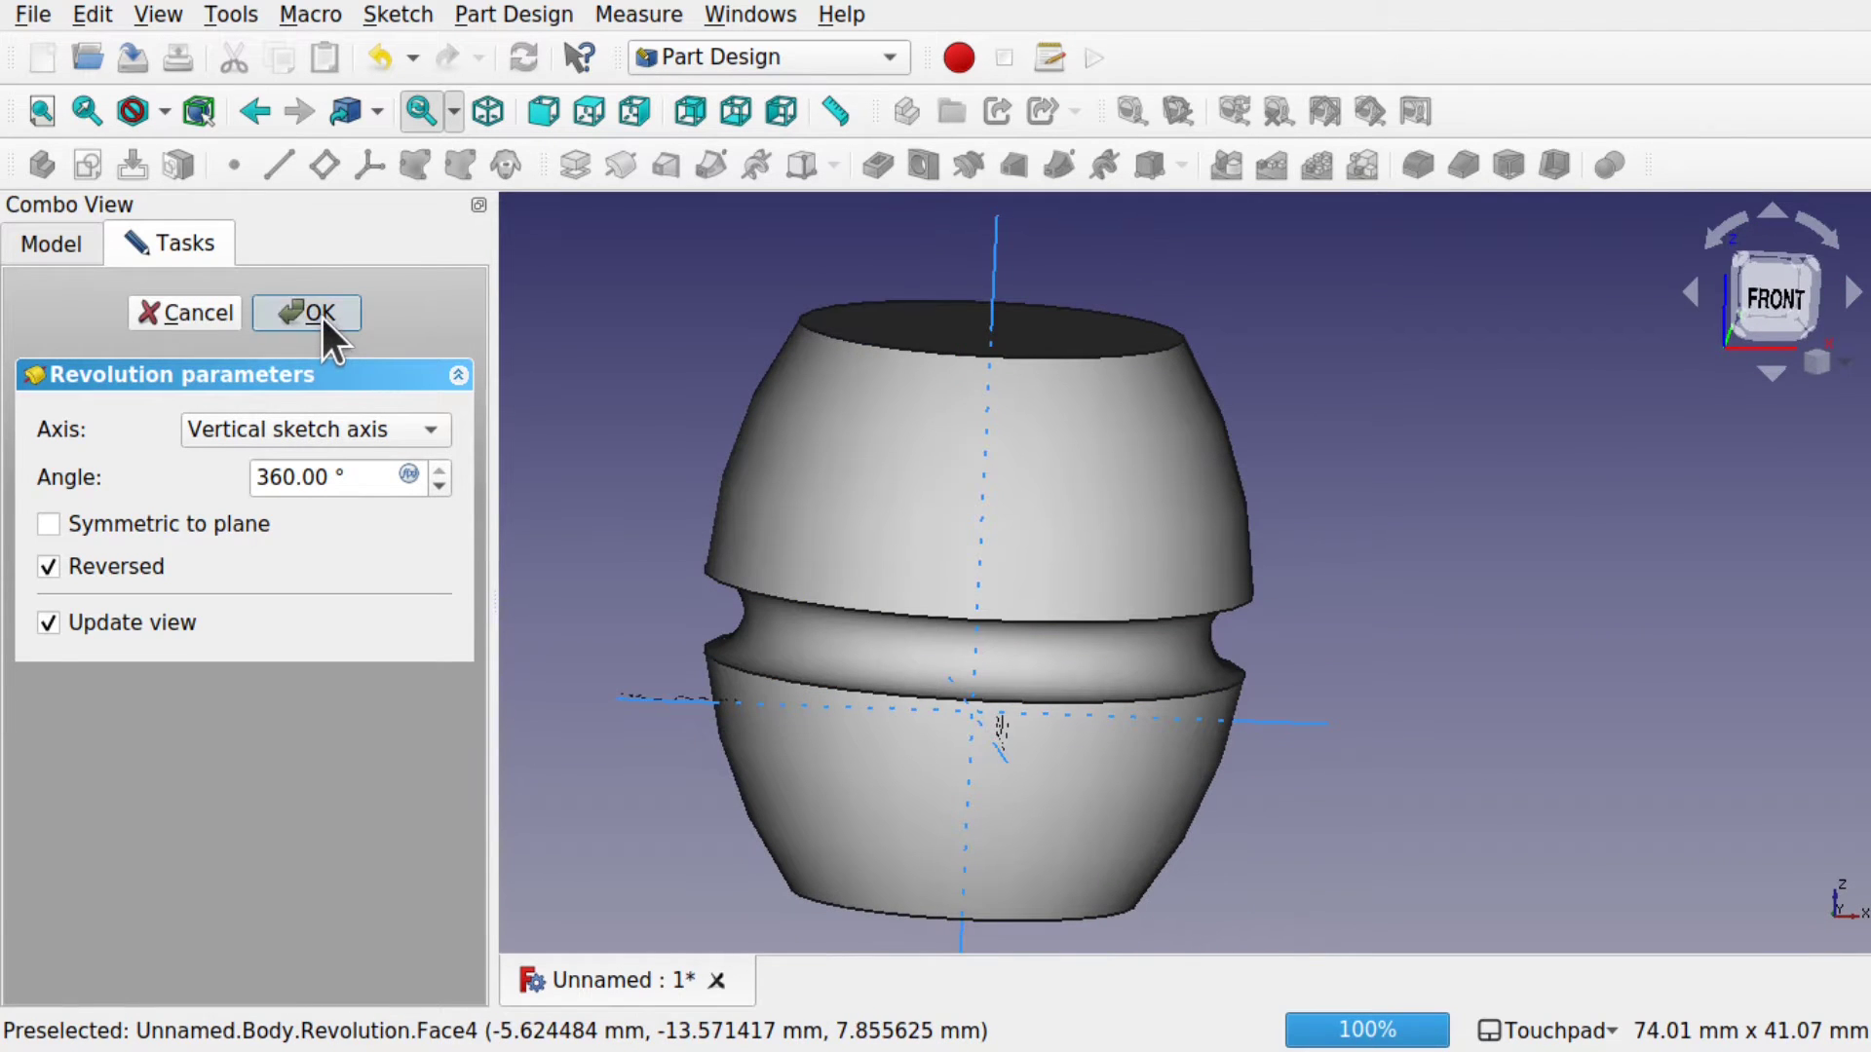
- Reopen the revolution's sketch for editing
left_click(96, 426)
double_click(209, 448)
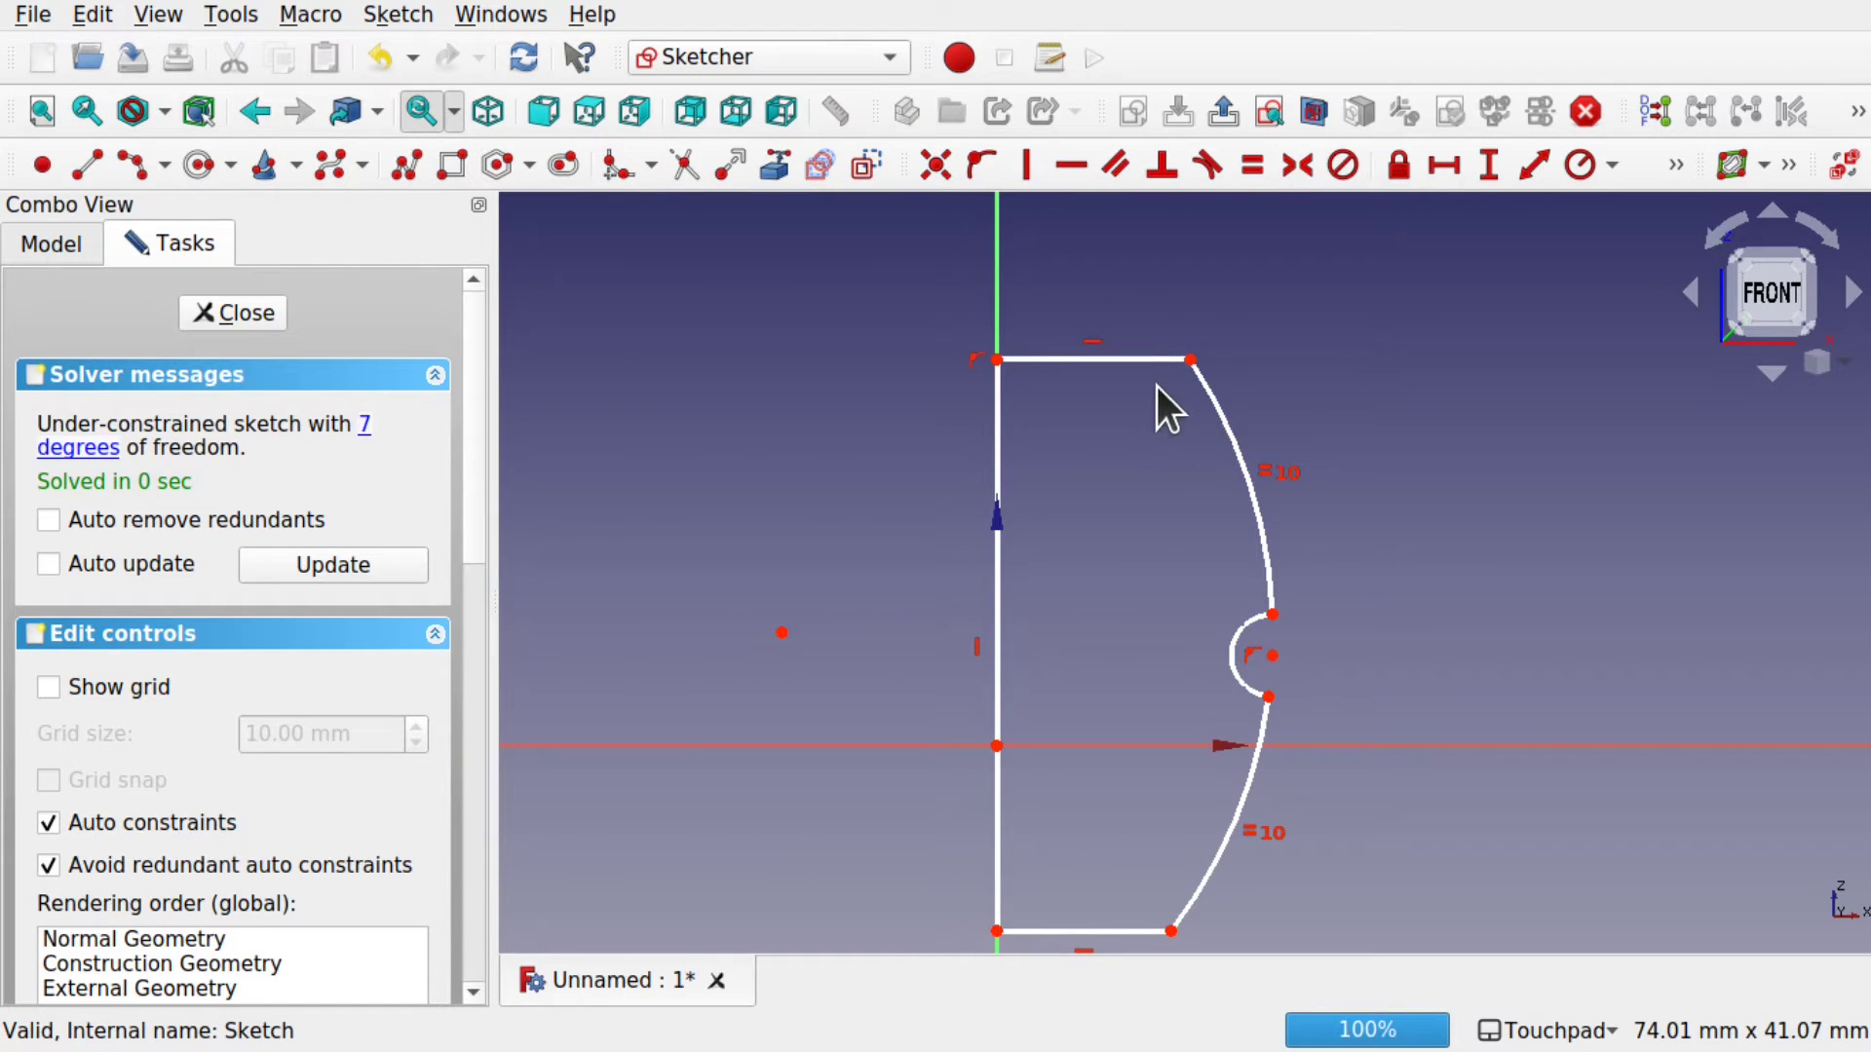
left_click(1242, 456)
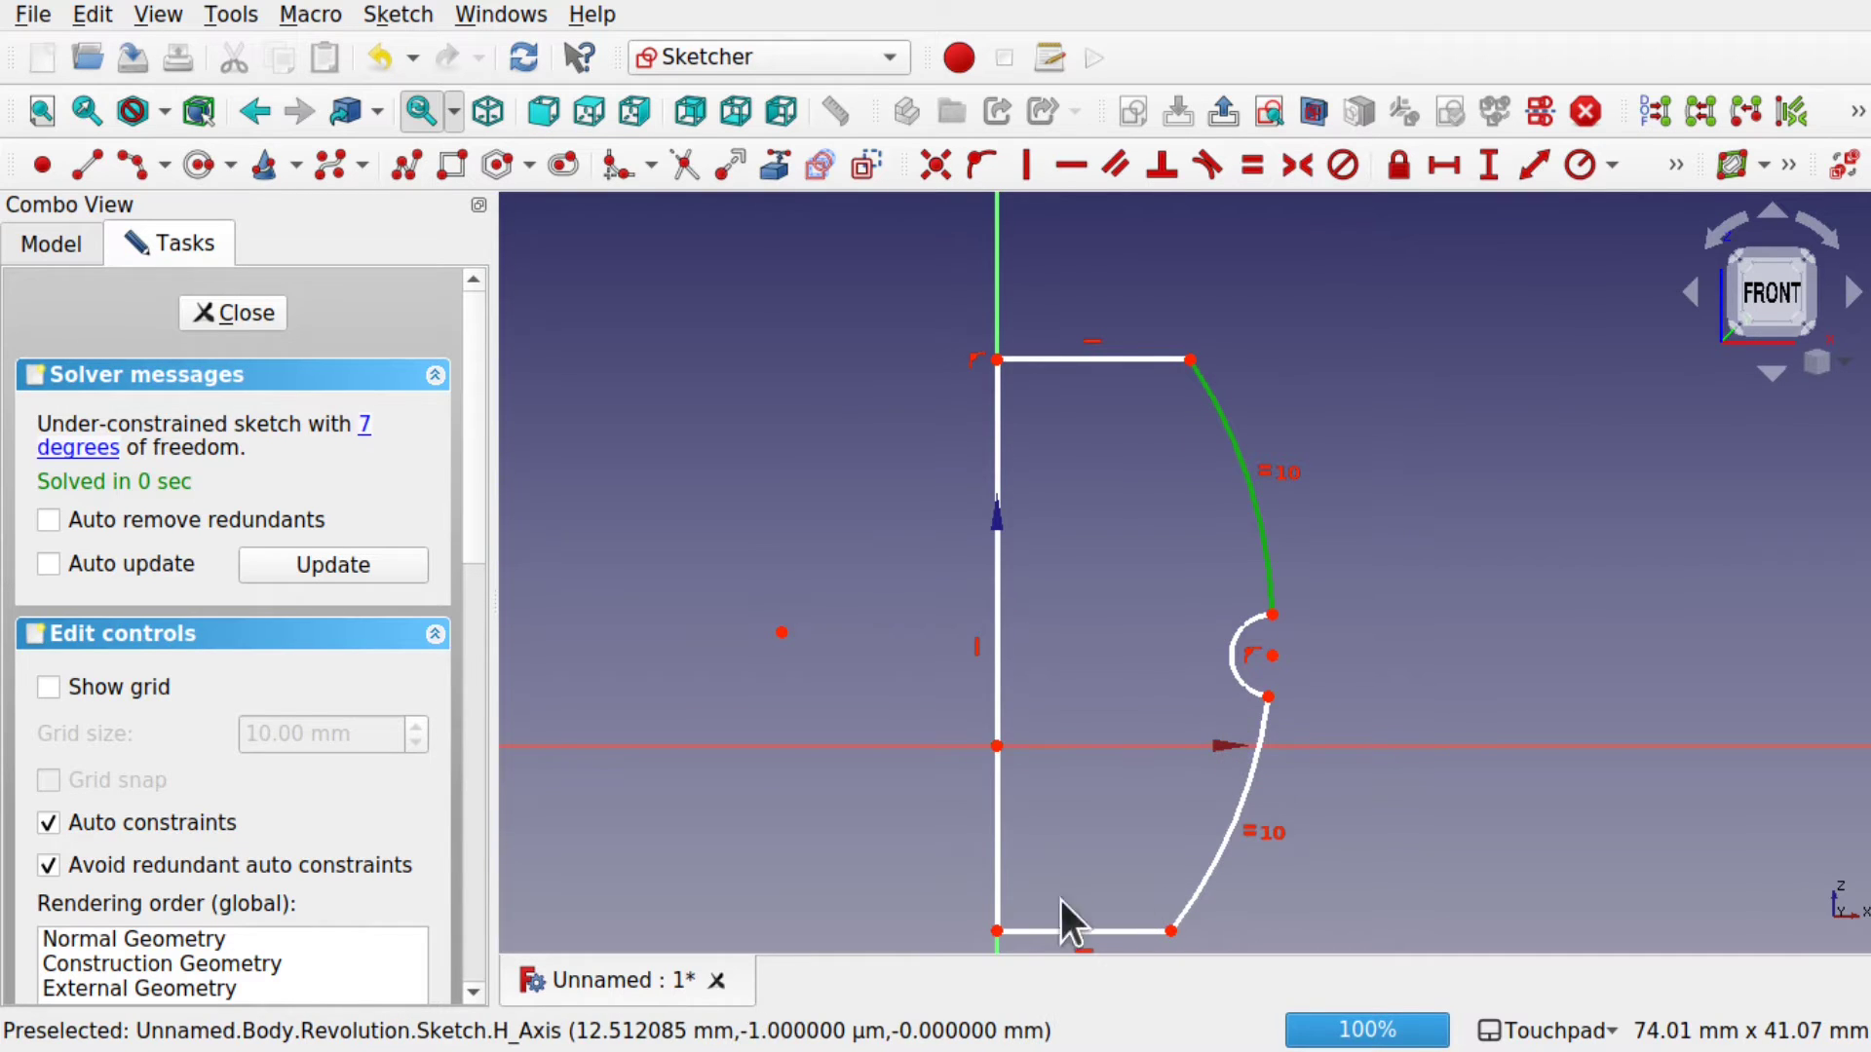
left_click(996, 443)
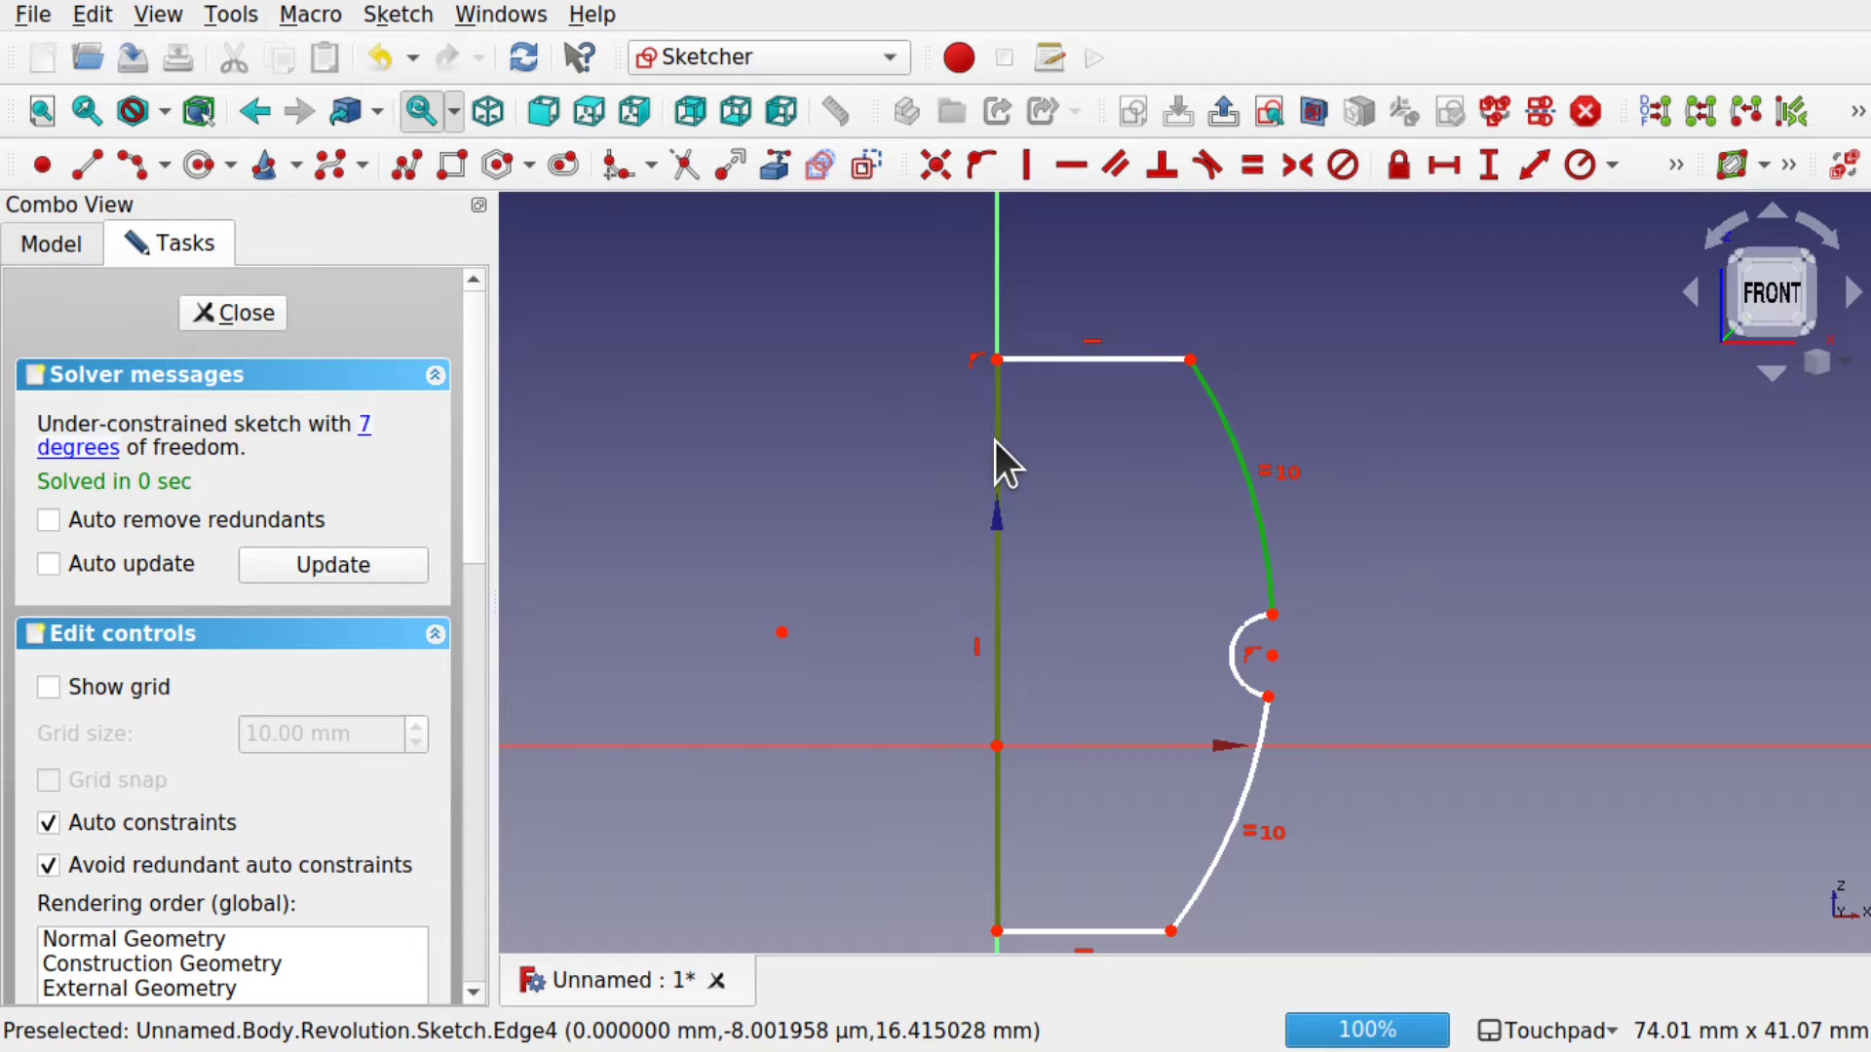
key("Delete")
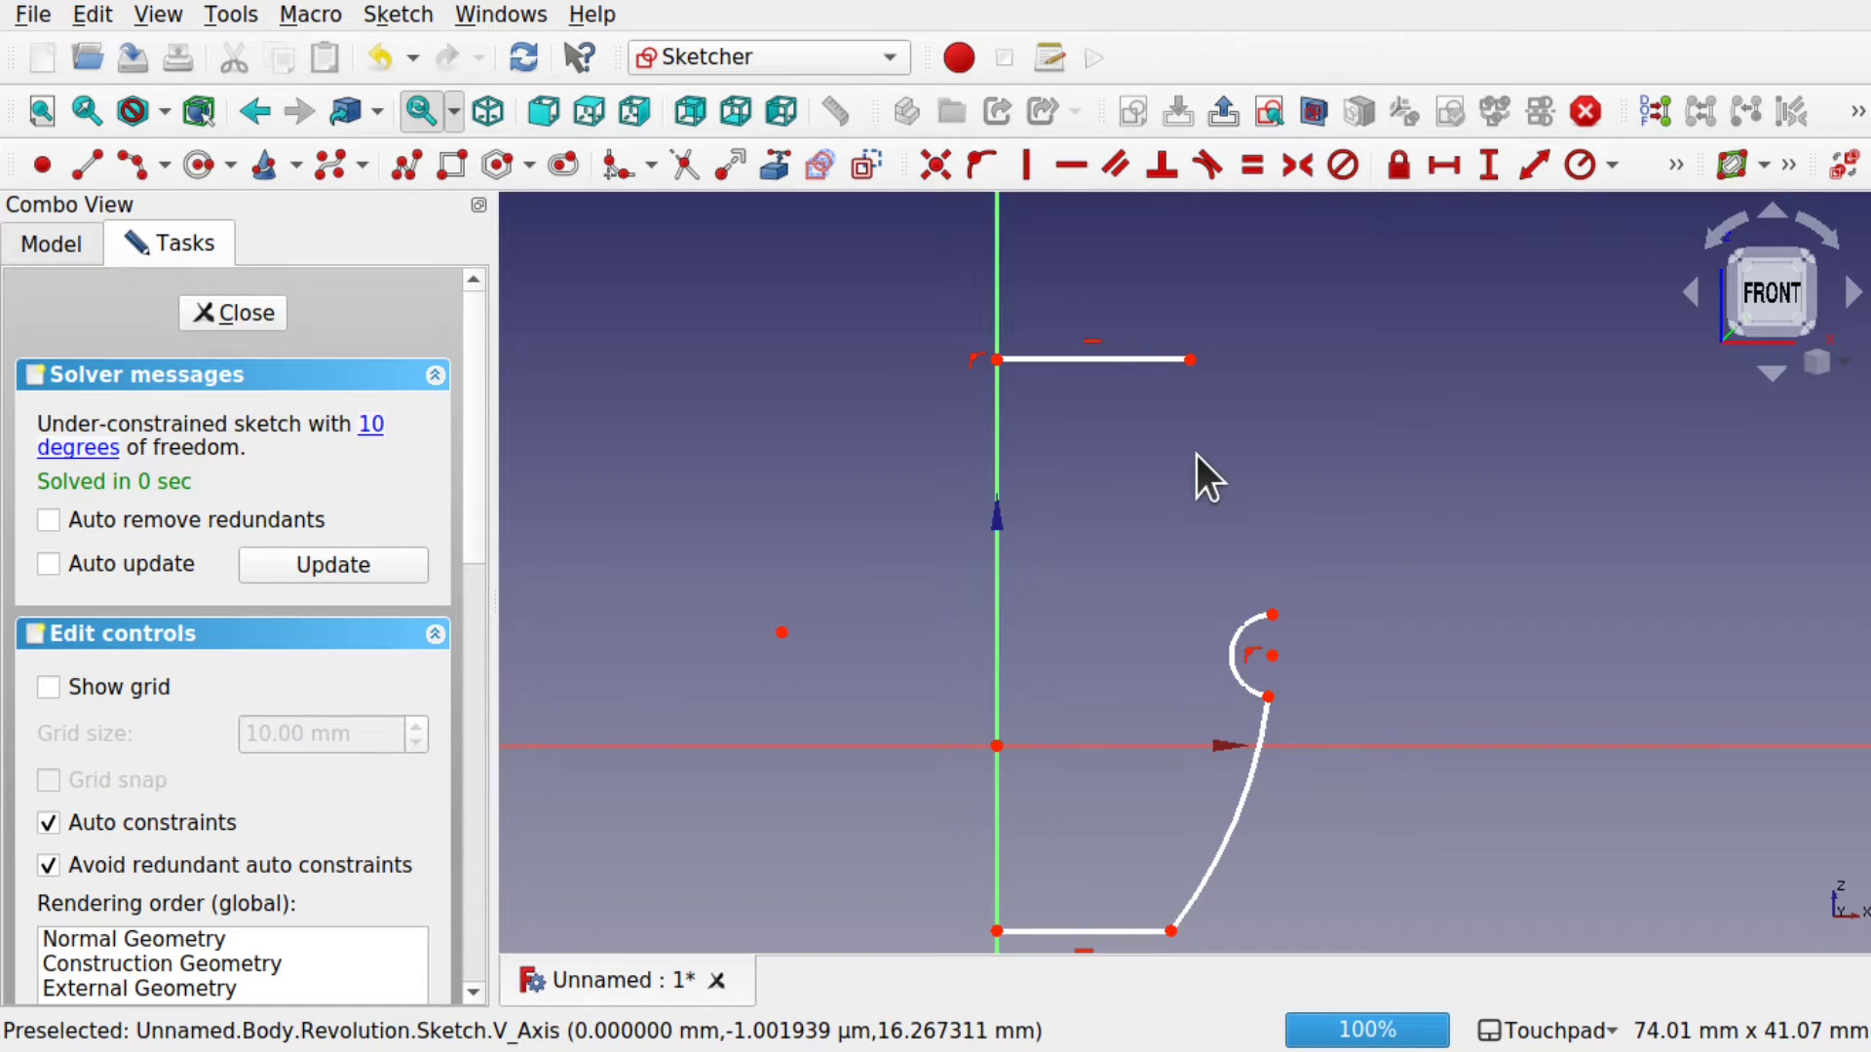
key("ctrl+z")
- Delete the profile's vertical line lying on the sketch axis
left_click(998, 575)
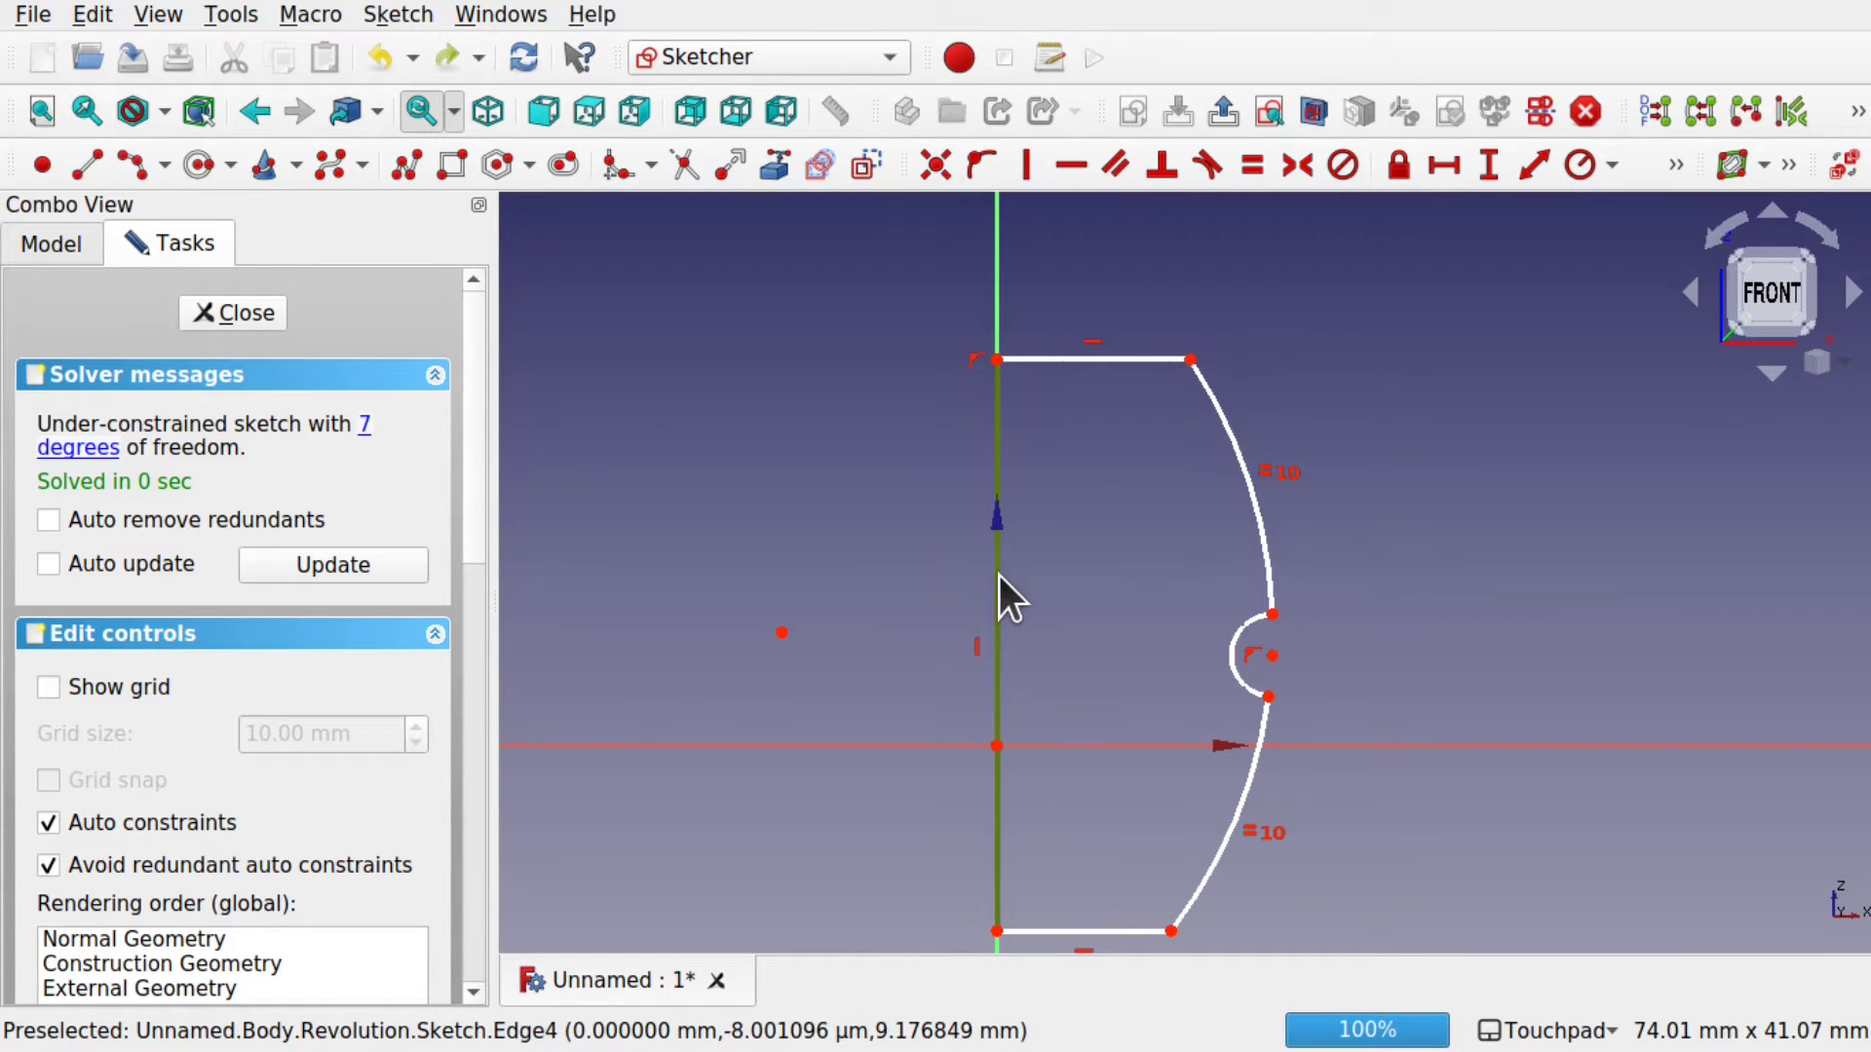
key("Delete")
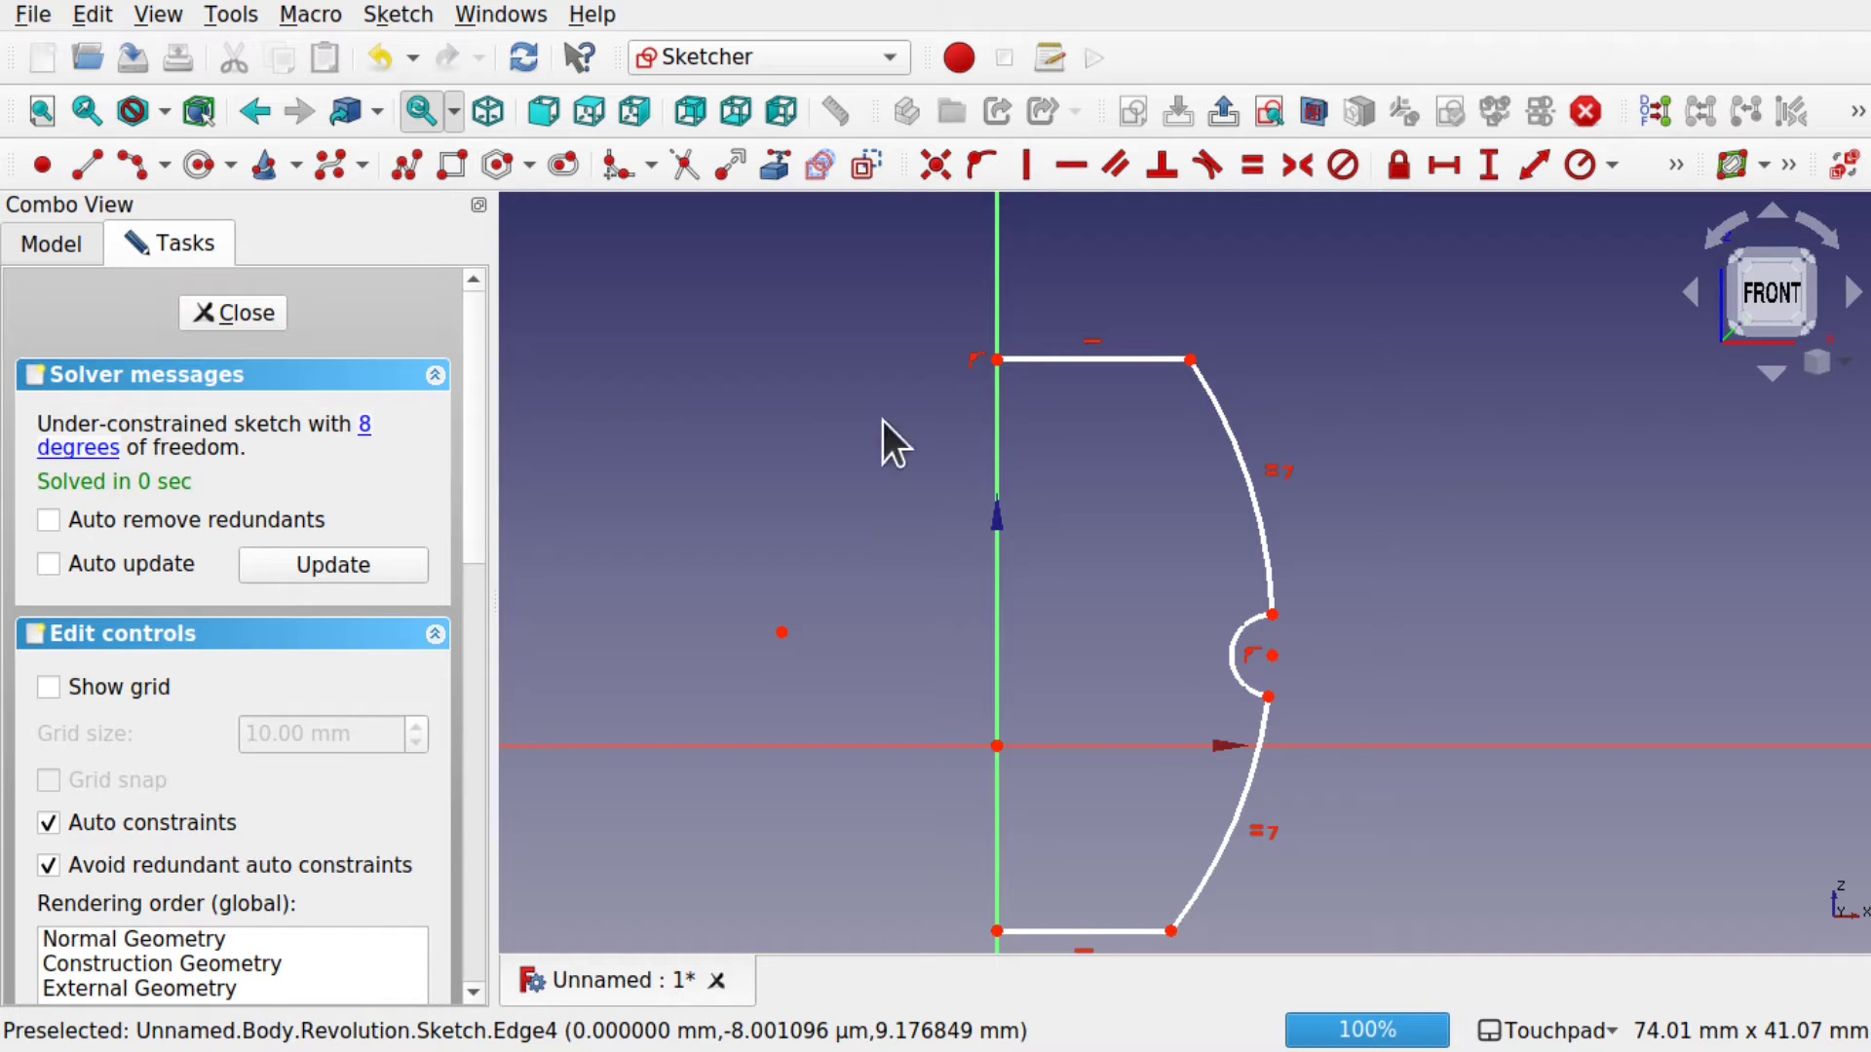
left_click(452, 164)
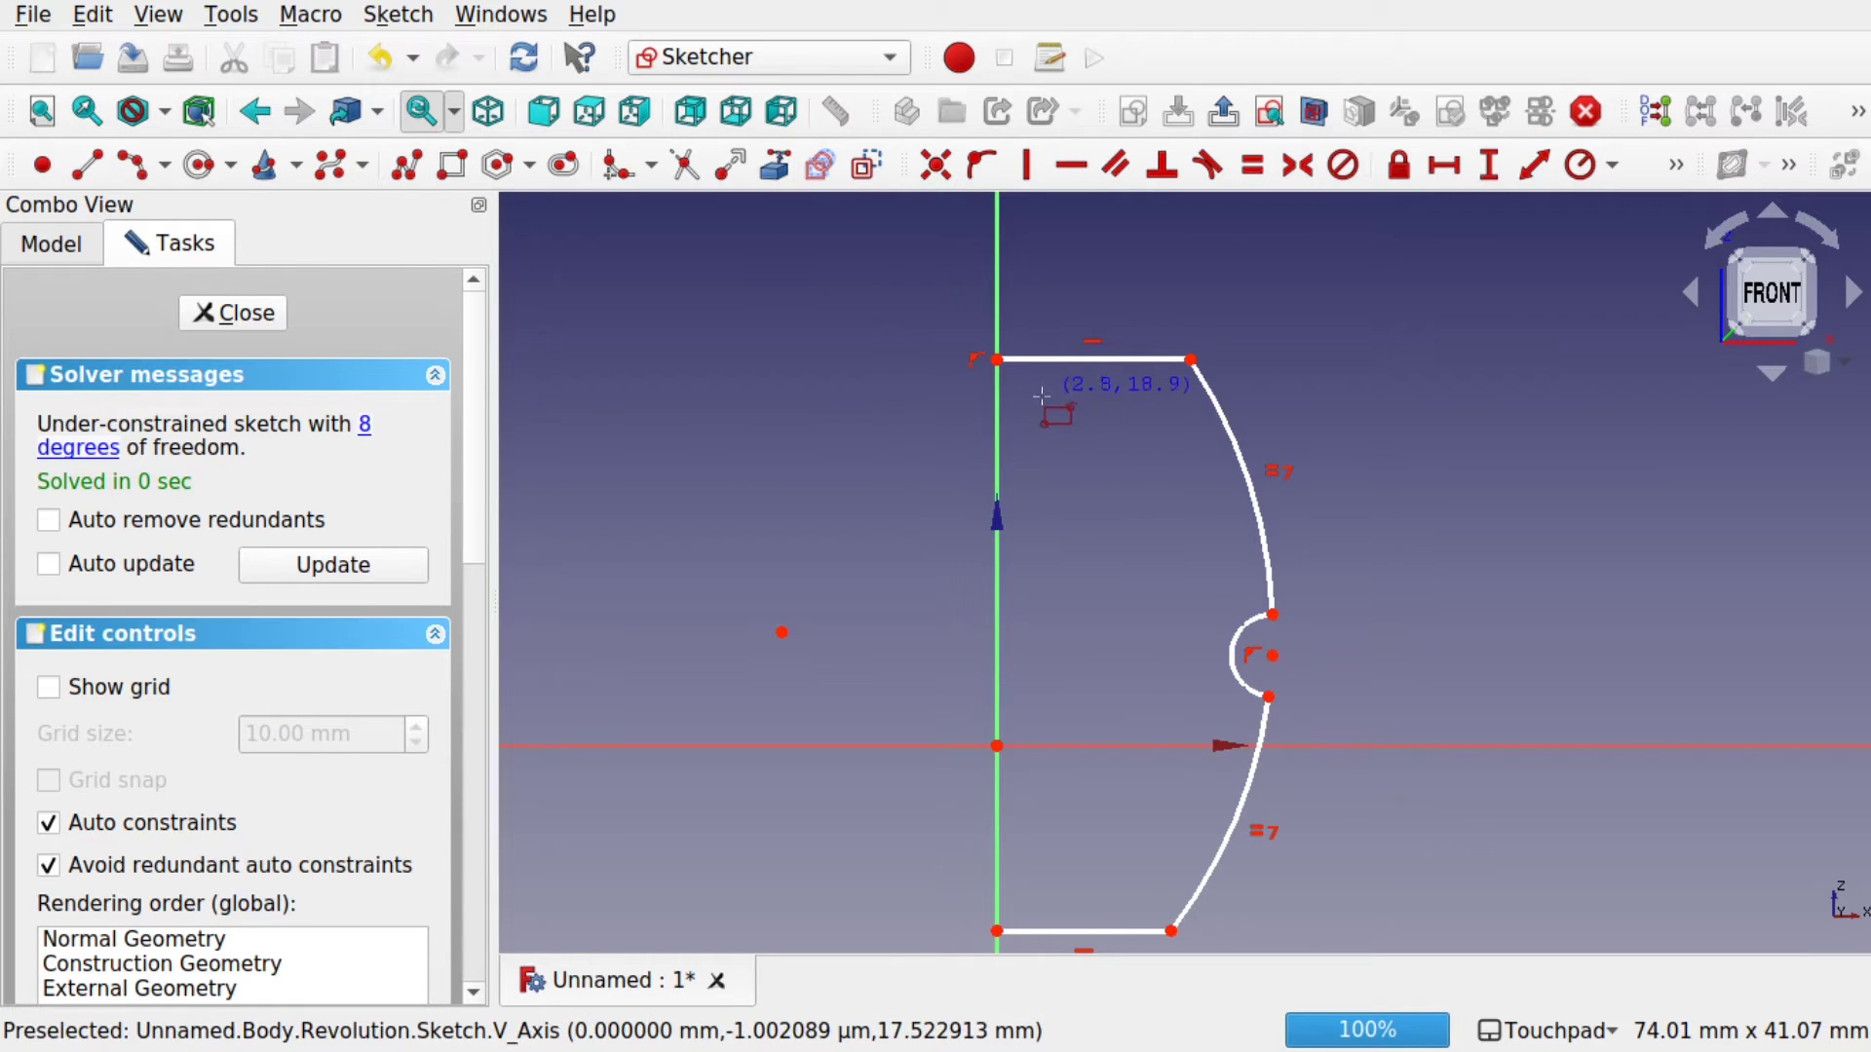
key("Escape")
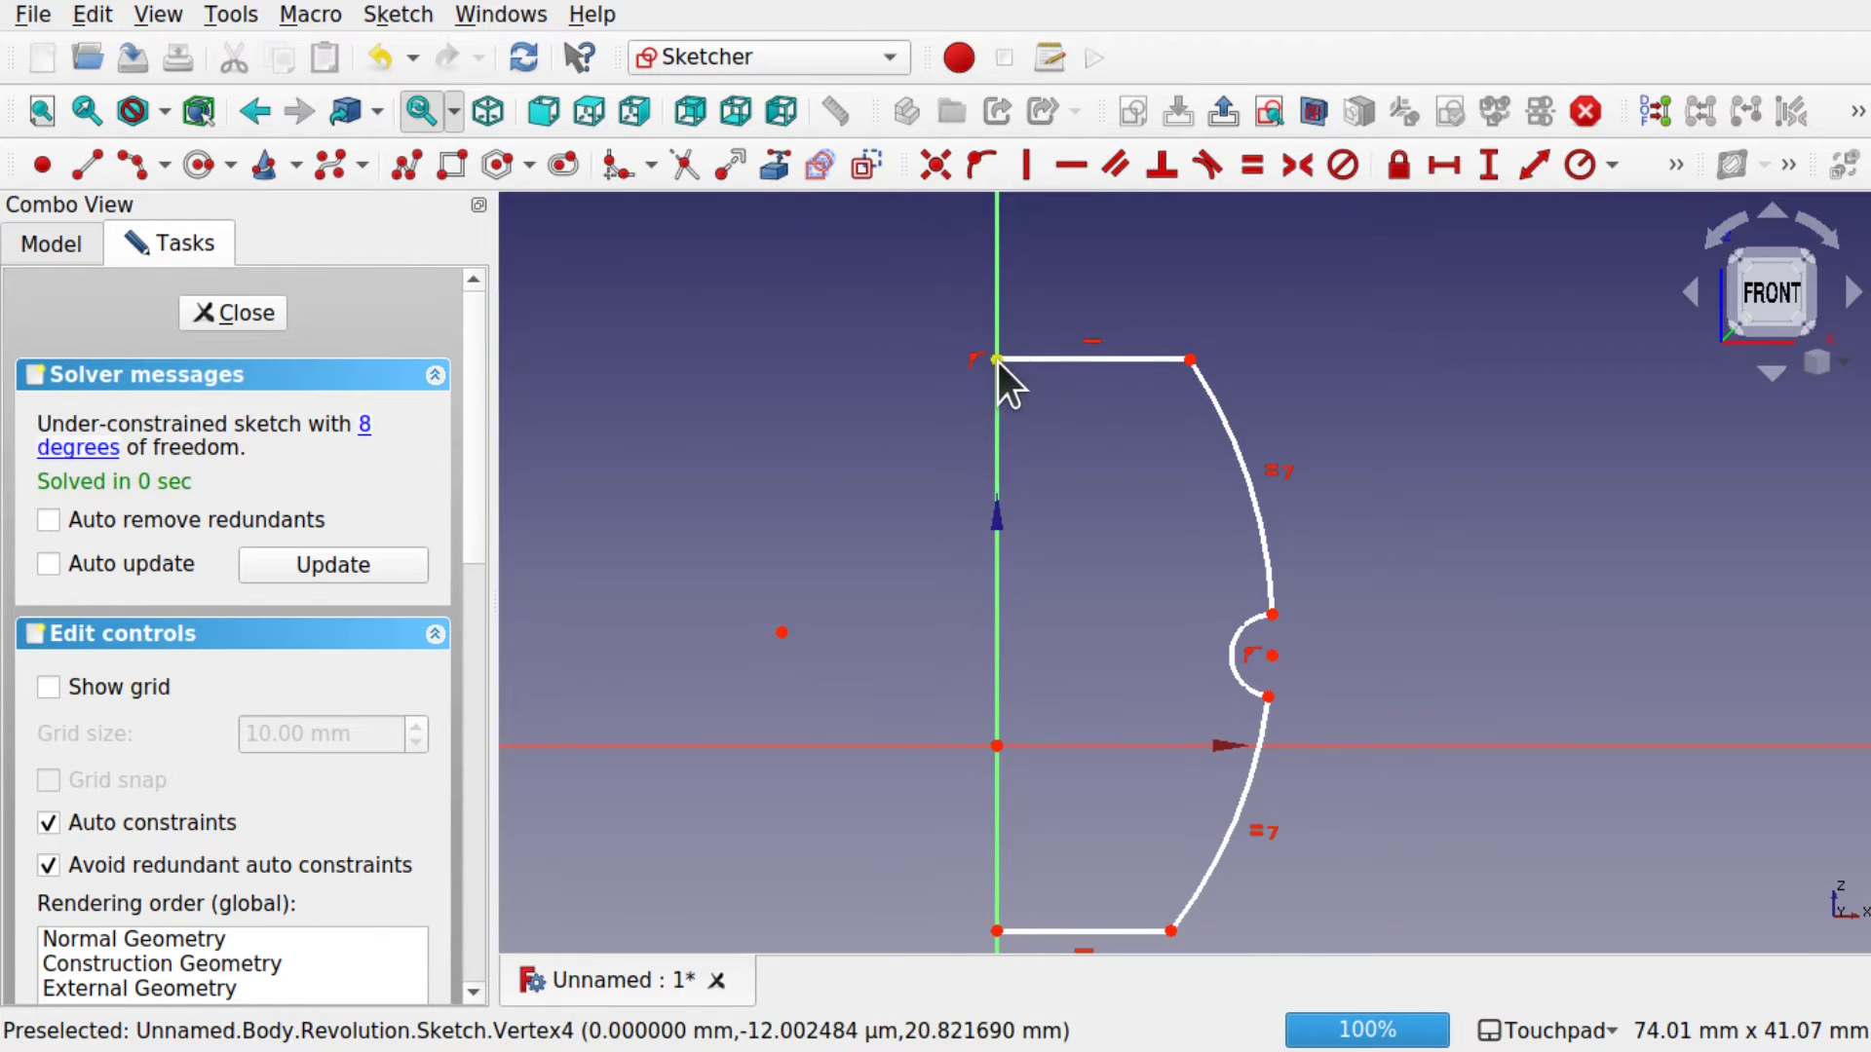
- Delete the constraint holding the top line's endpoint on the vertical axis and shift that endpoint toward the arc to shorten the line
left_click(978, 357)
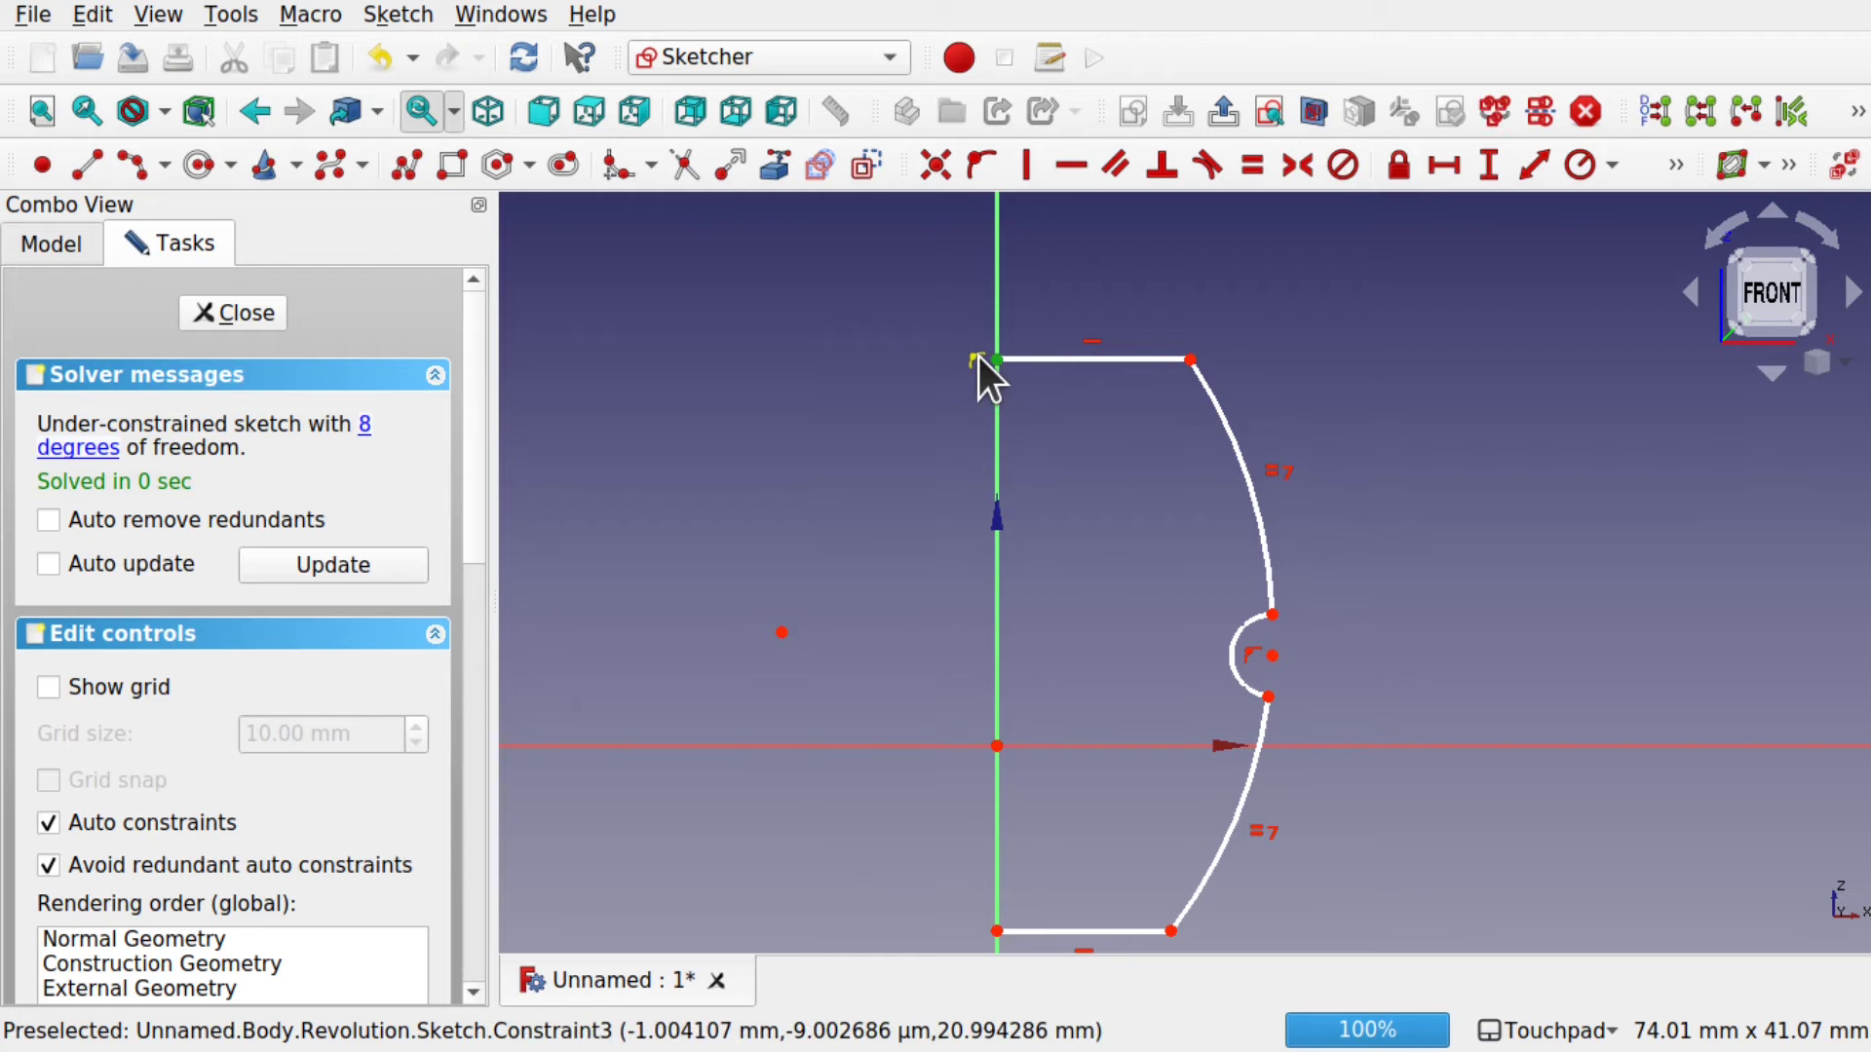
key("Delete")
left_click_drag(994, 360, 1088, 361)
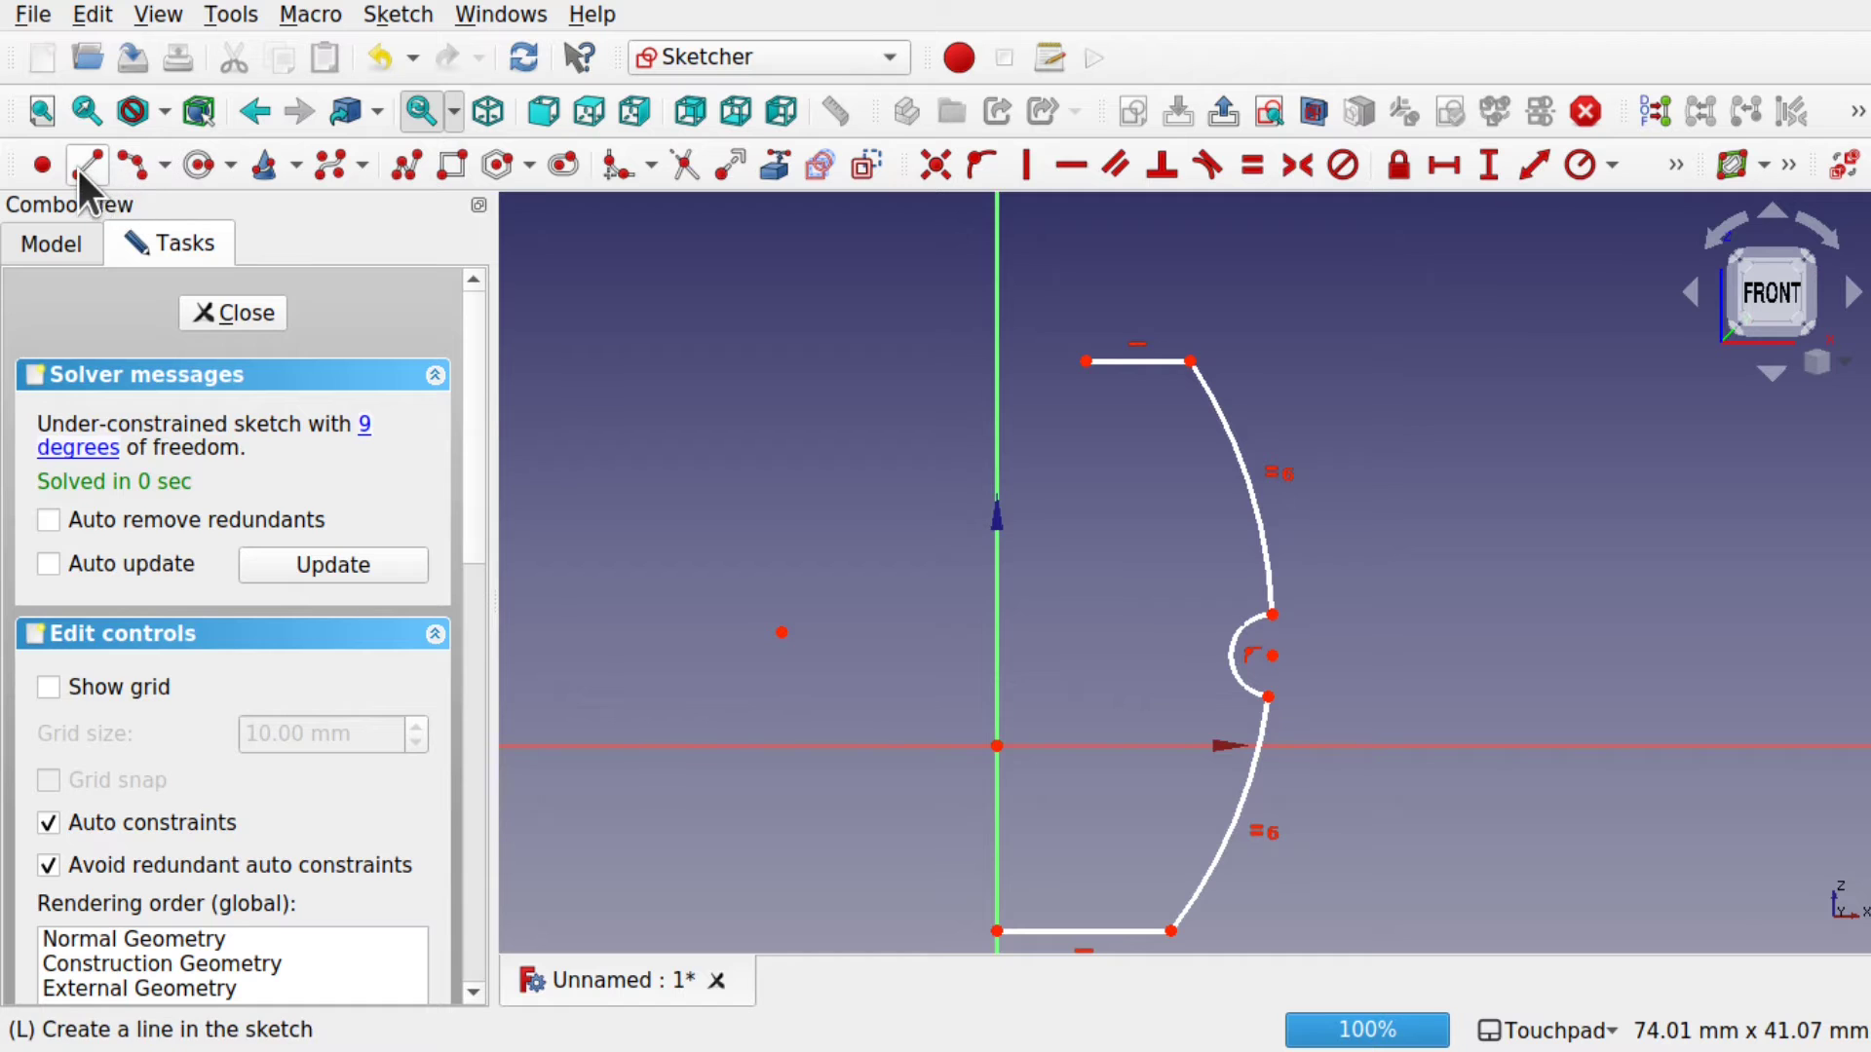
- Draw a polyline from the top line's free endpoint down inside the arcs to the vertical axis and the bottom line, and inspect the solid
left_click(405, 161)
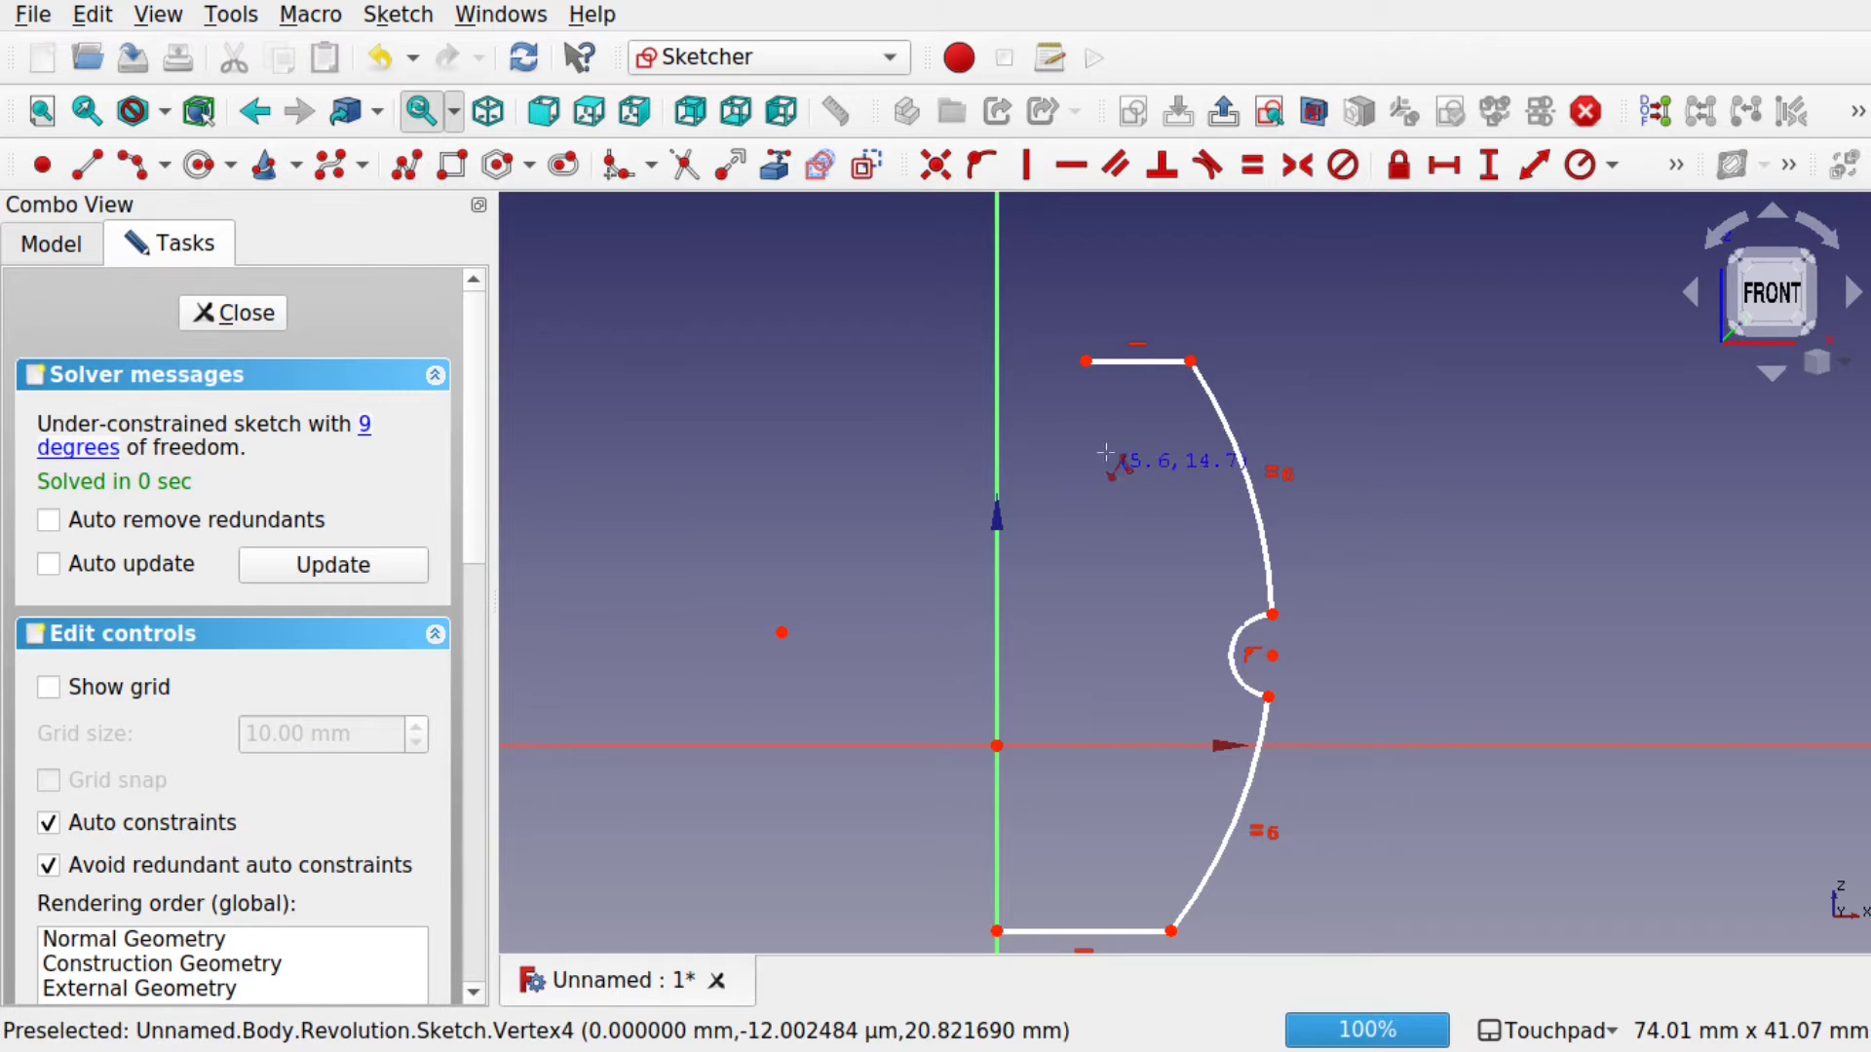
left_click(1085, 360)
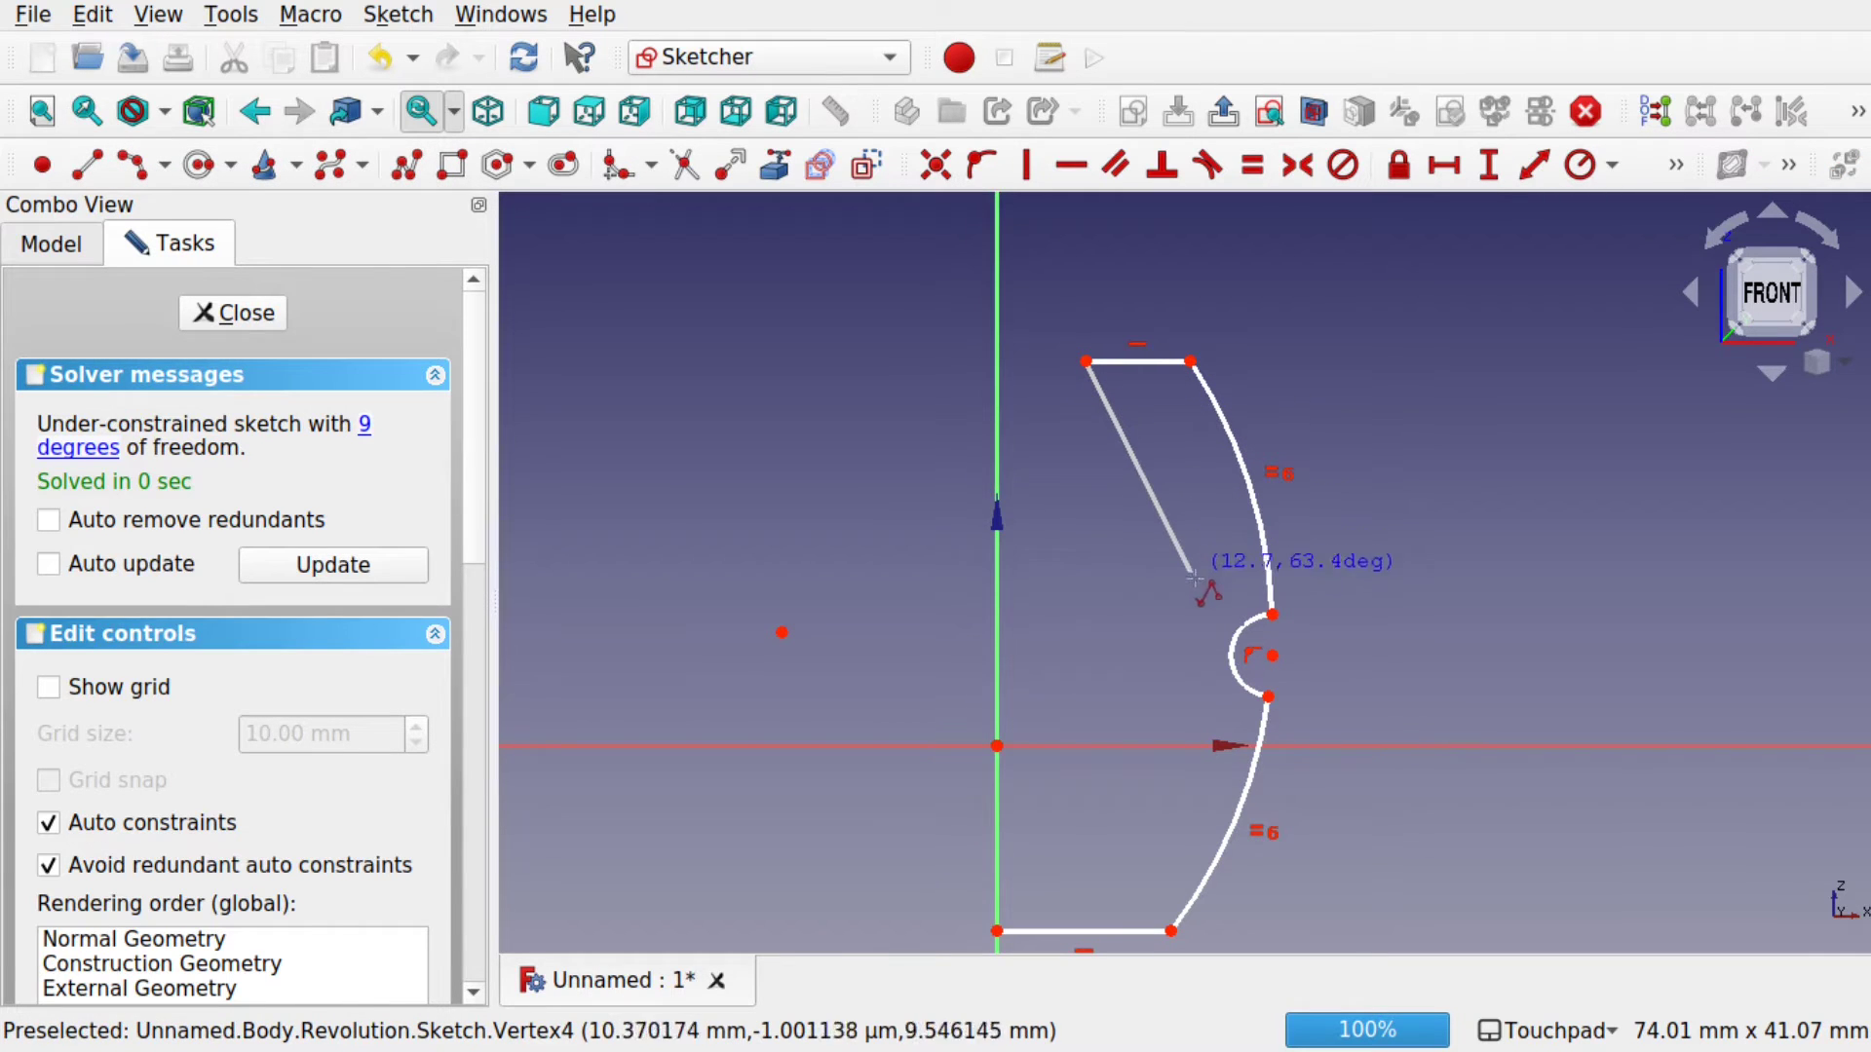
left_click(1199, 588)
left_click(1139, 851)
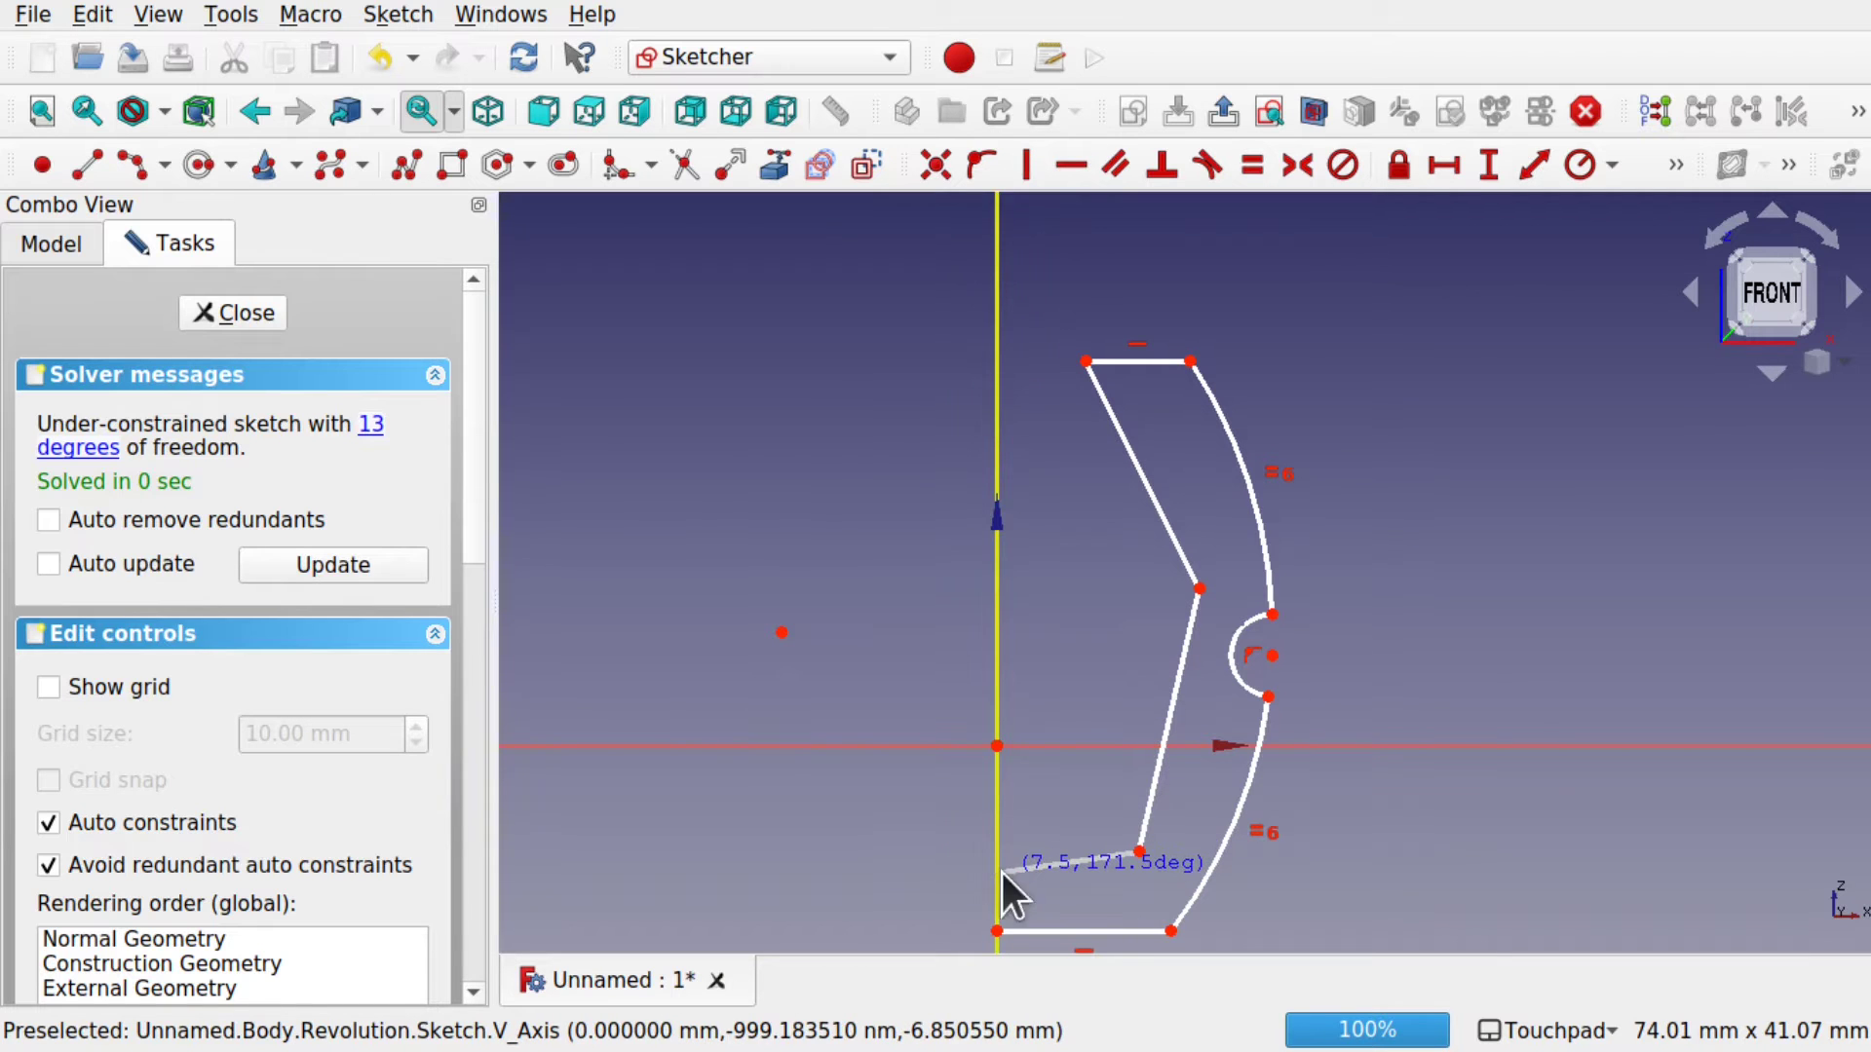
left_click(998, 870)
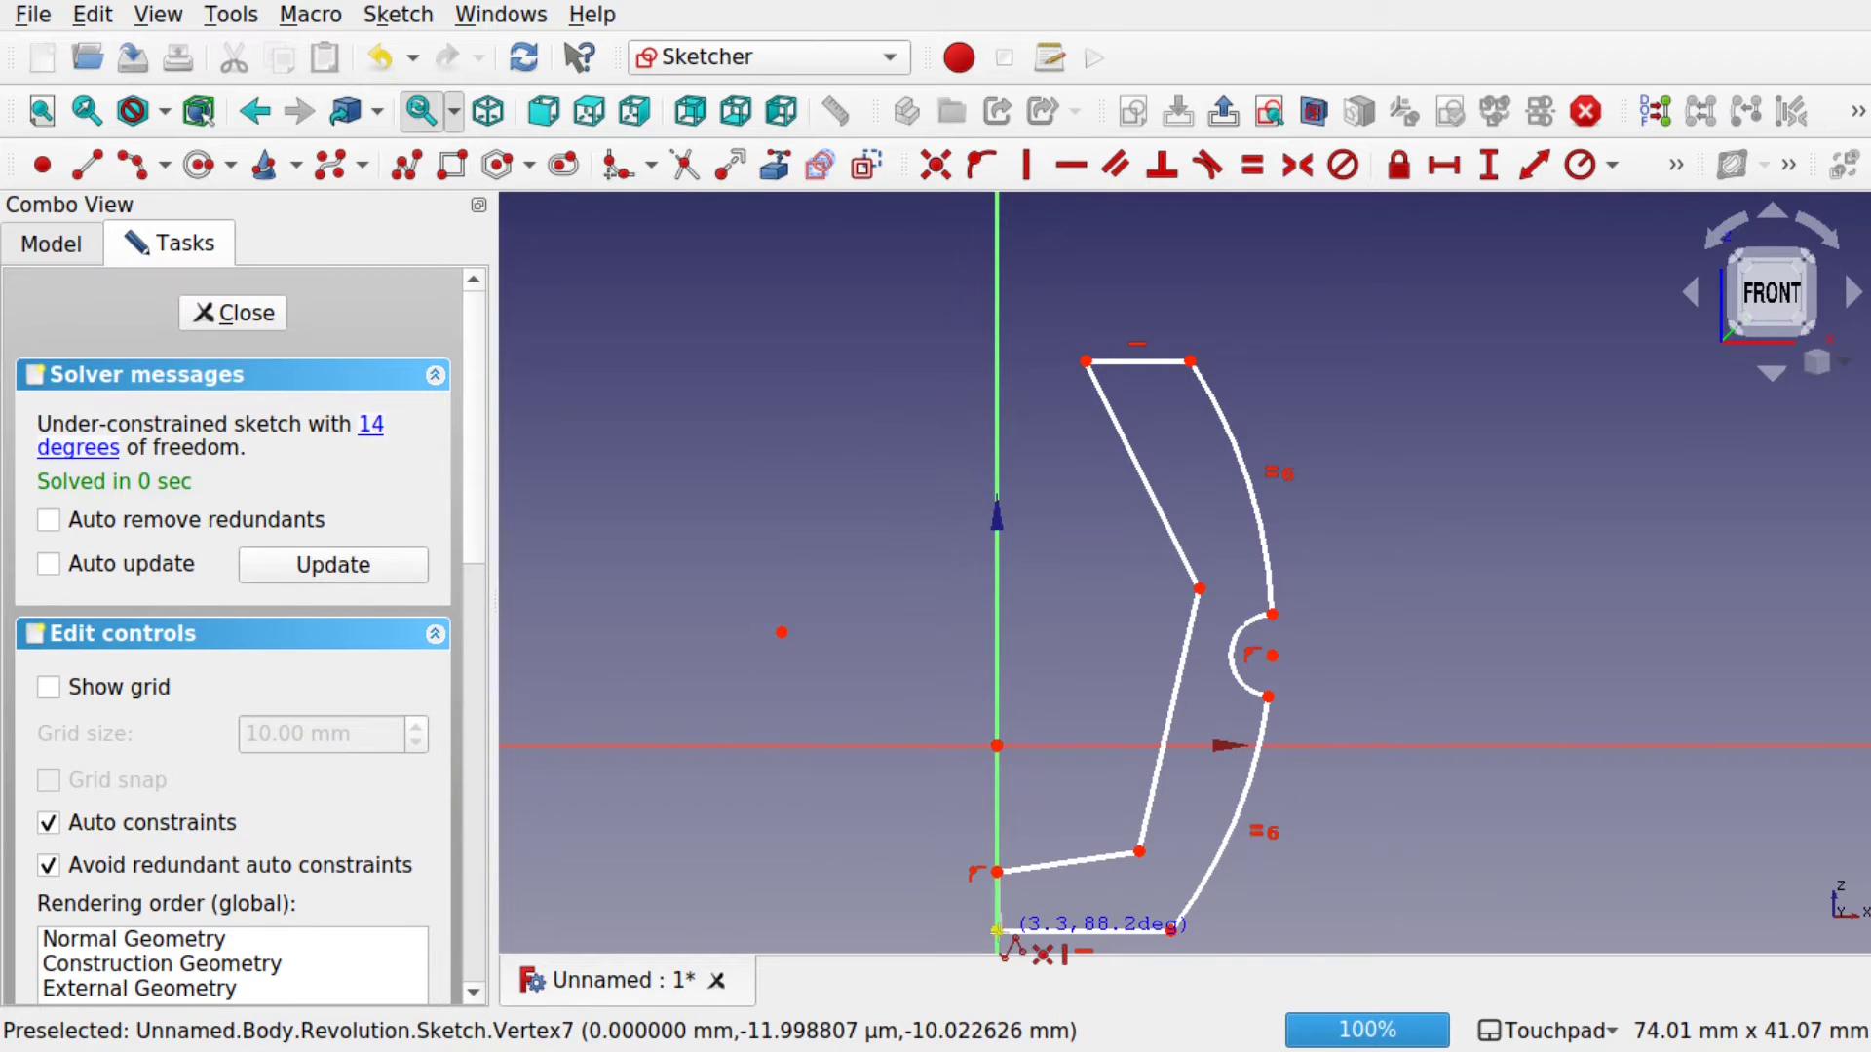
left_click(998, 933)
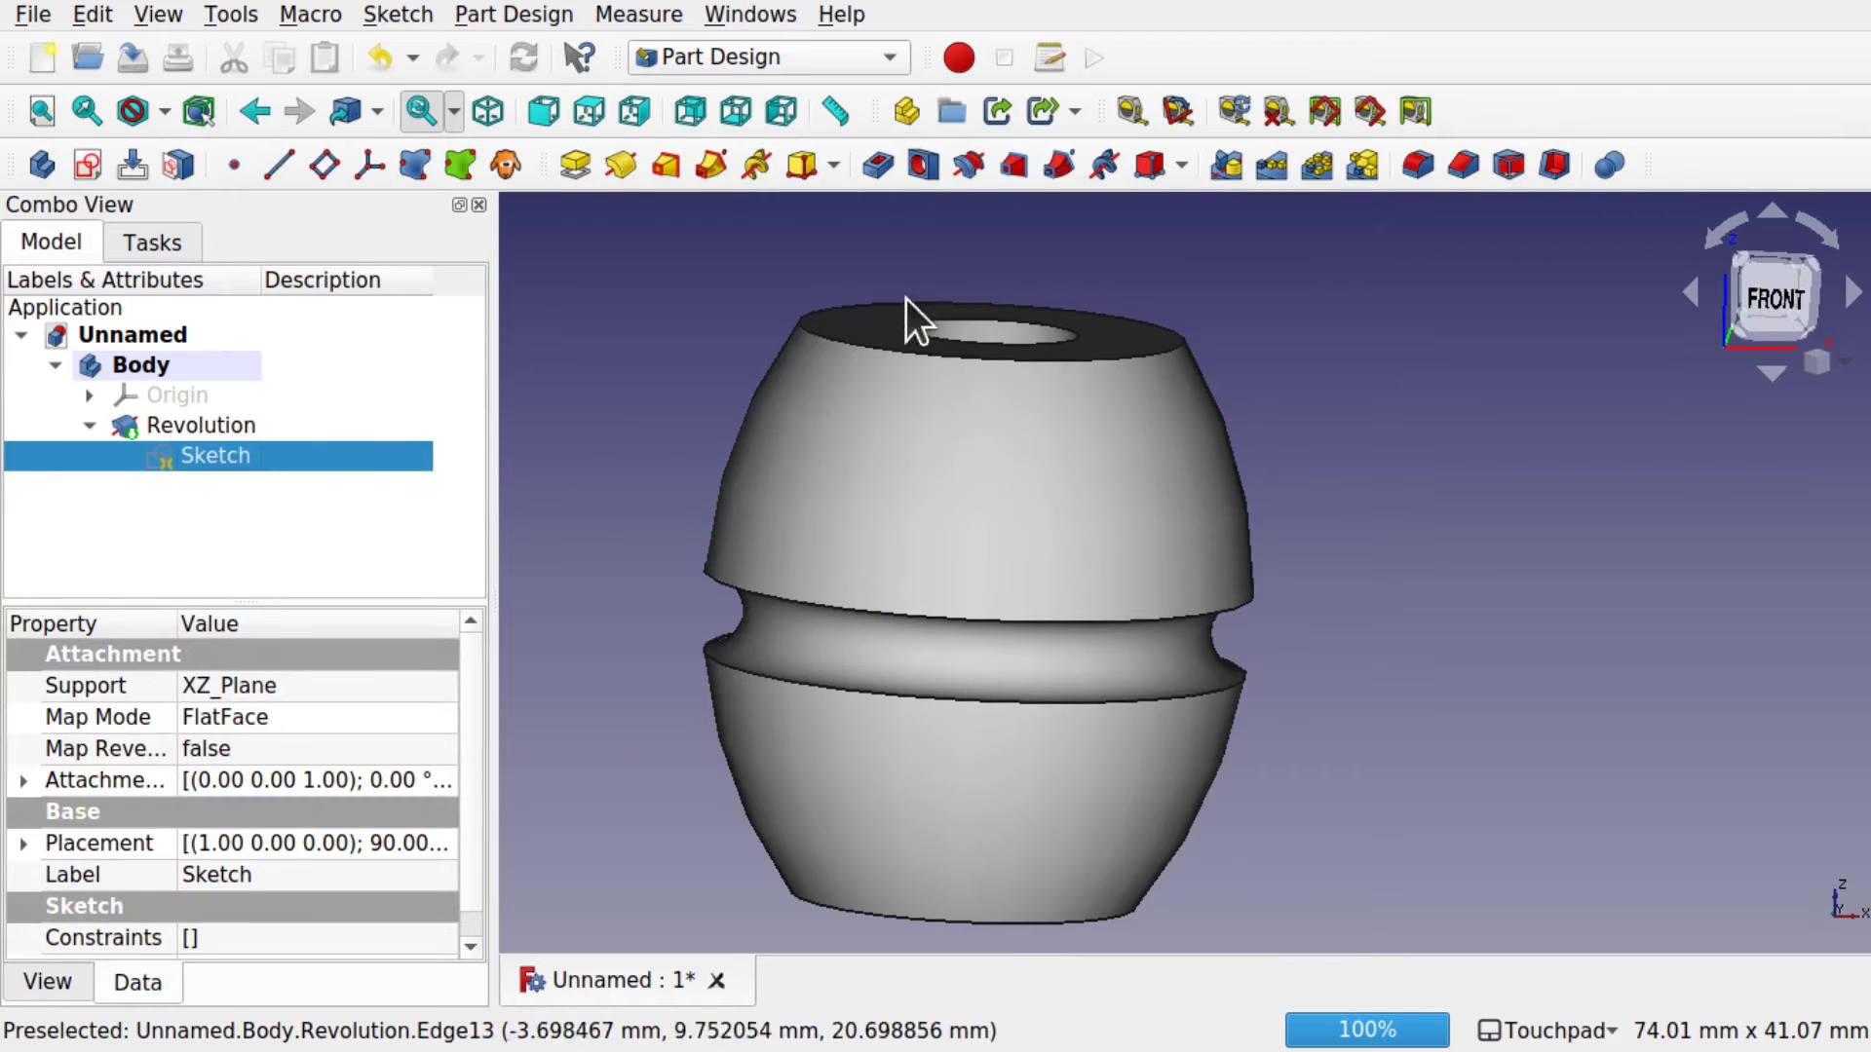
mouse_move(1107, 355)
left_mouse_down("alt")
mouse_move(1113, 445)
mouse_move(1232, 552)
mouse_move(1295, 489)
mouse_move(1144, 422)
mouse_move(1034, 314)
mouse_move(1130, 367)
left_mouse_up("alt")
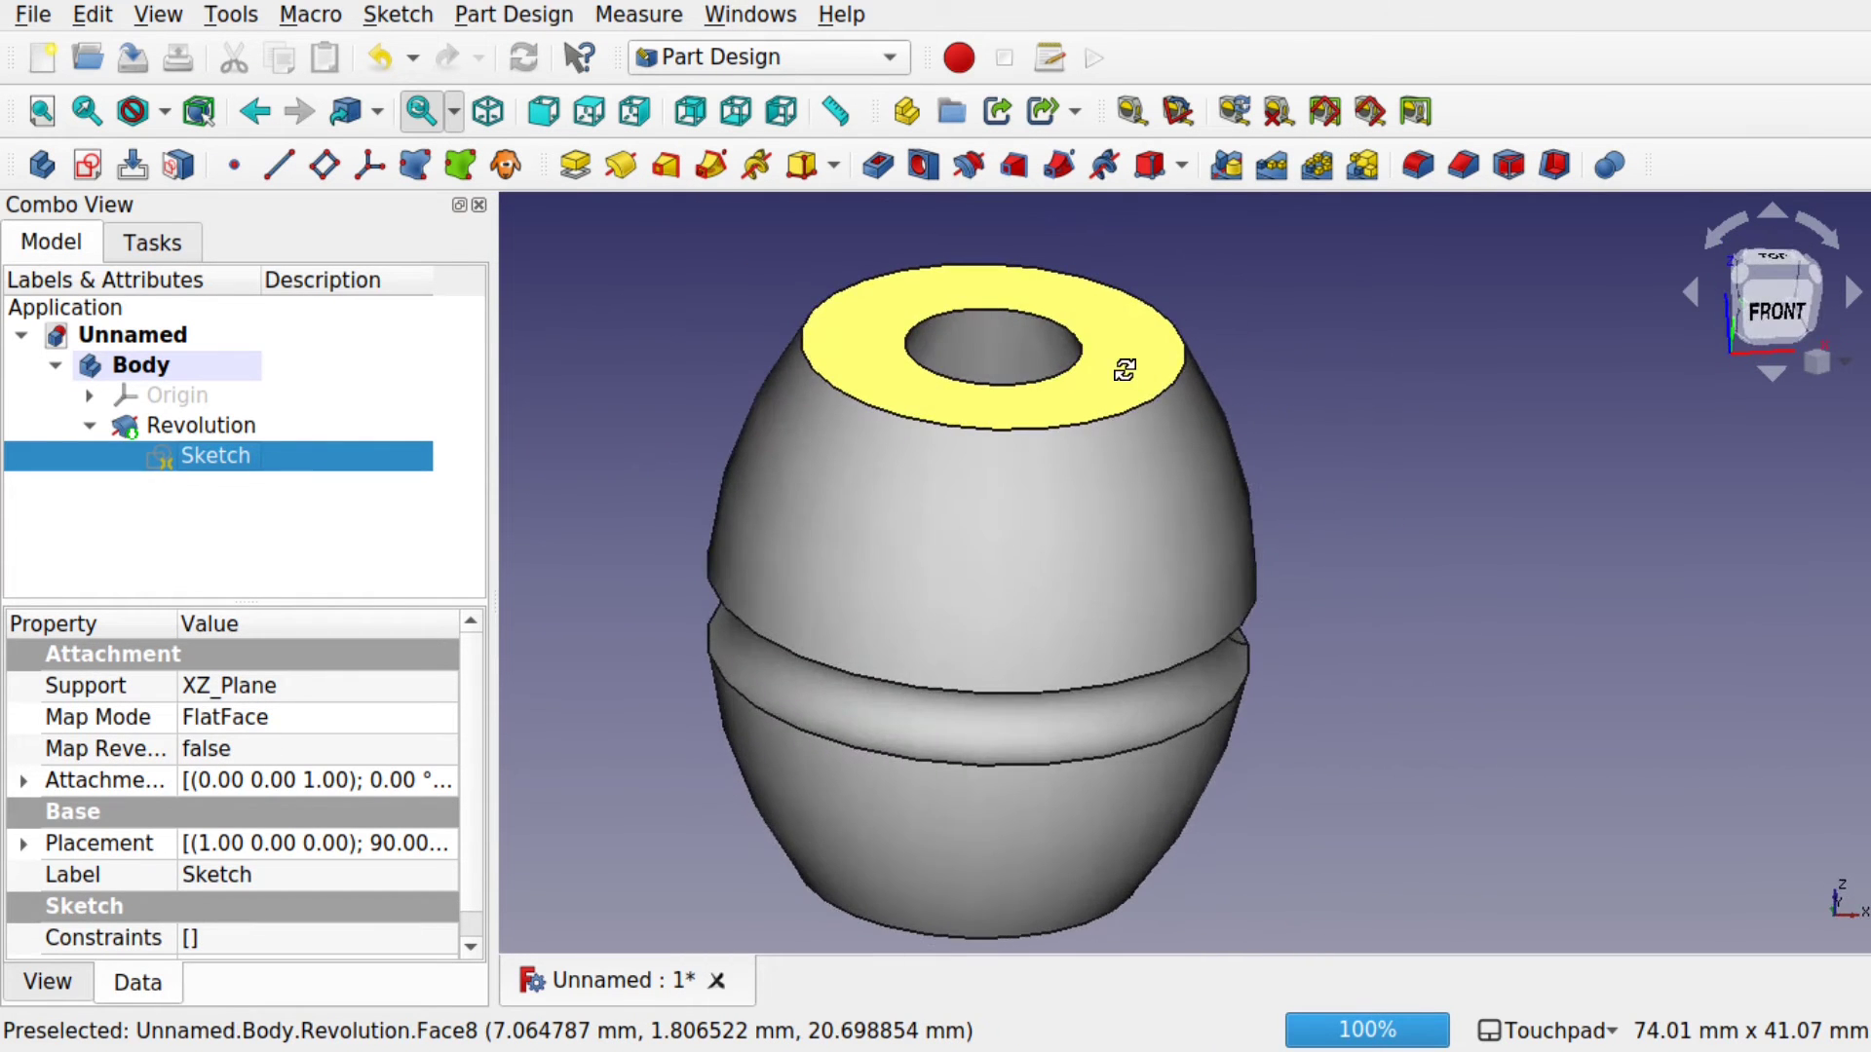
- Reopen the revolution's sketch and delete the top line, the three inner wall lines and the short vertical line on the axis
double_click(343, 454)
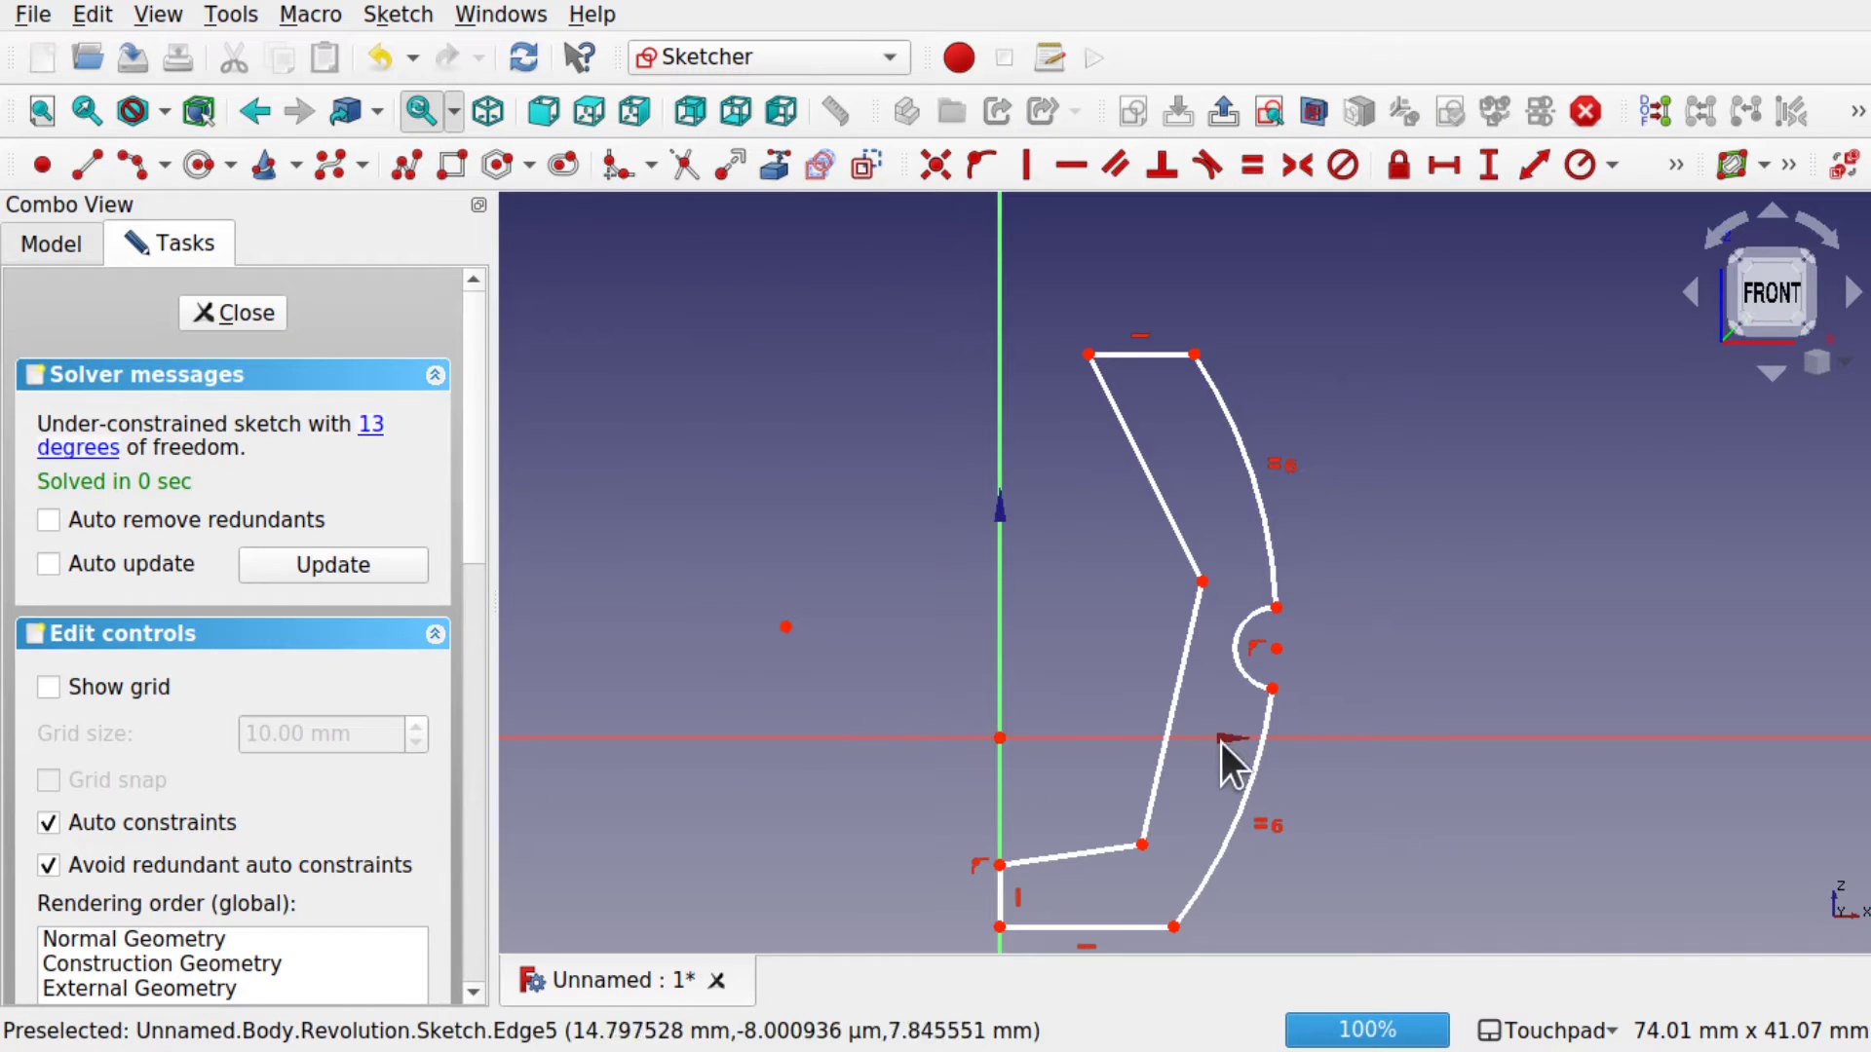
left_click(1142, 357)
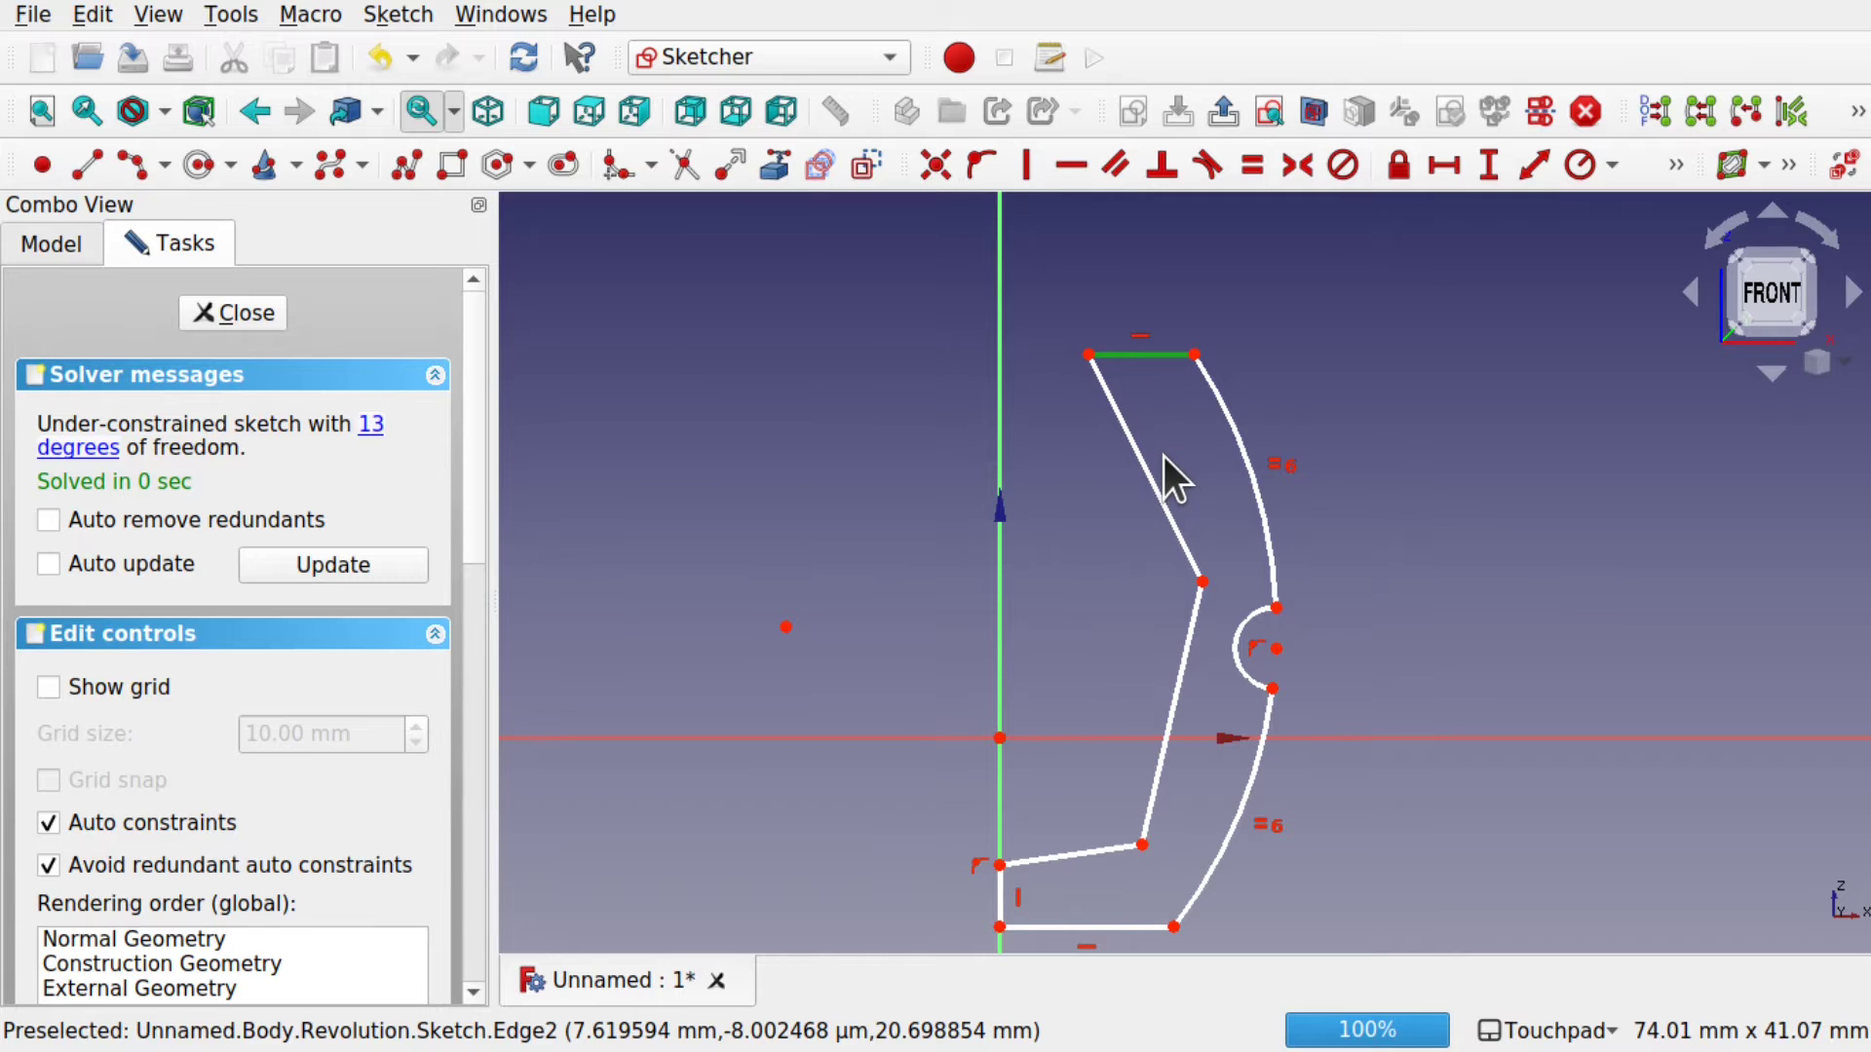
key("Delete")
left_click(1154, 493)
key("Delete")
left_click(1165, 746)
key("Delete")
left_click(1084, 850)
key("Delete")
left_click(1001, 893)
key("Delete")
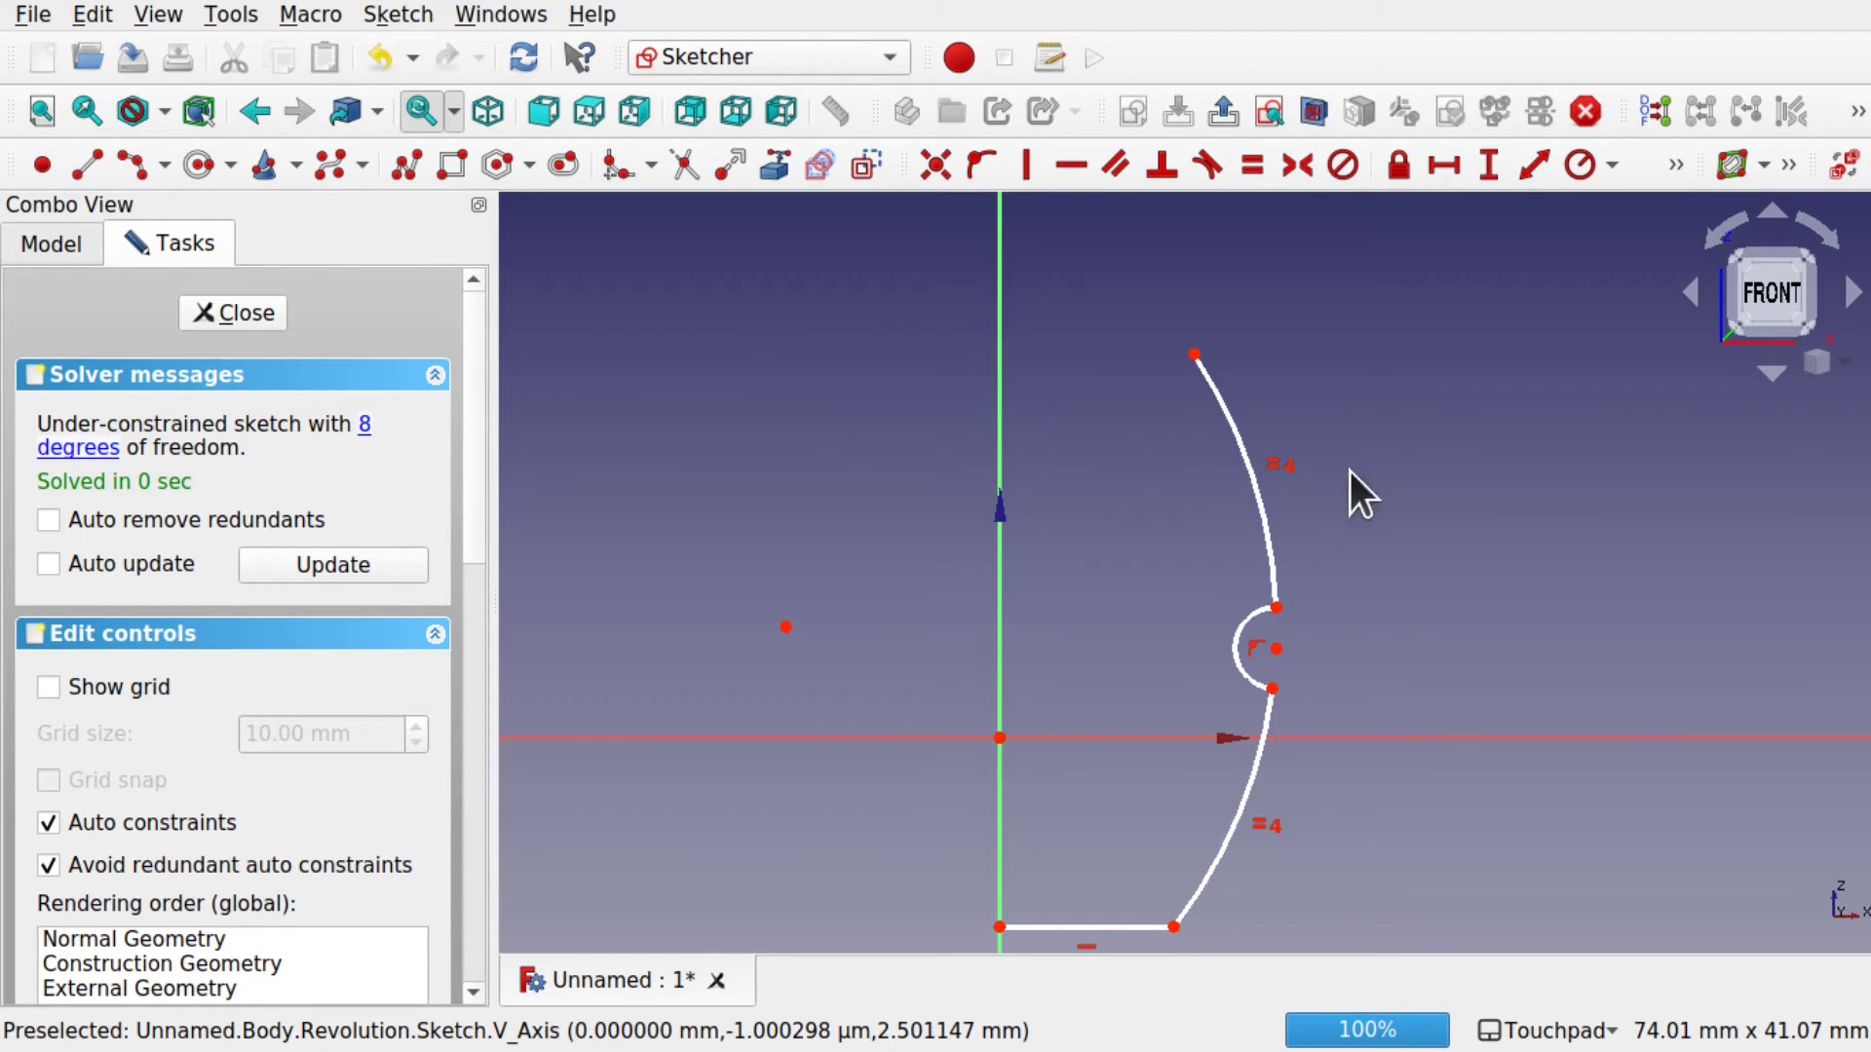
- Close the sketch and delete the Revolution feature, keeping its sketch
left_click(261, 313)
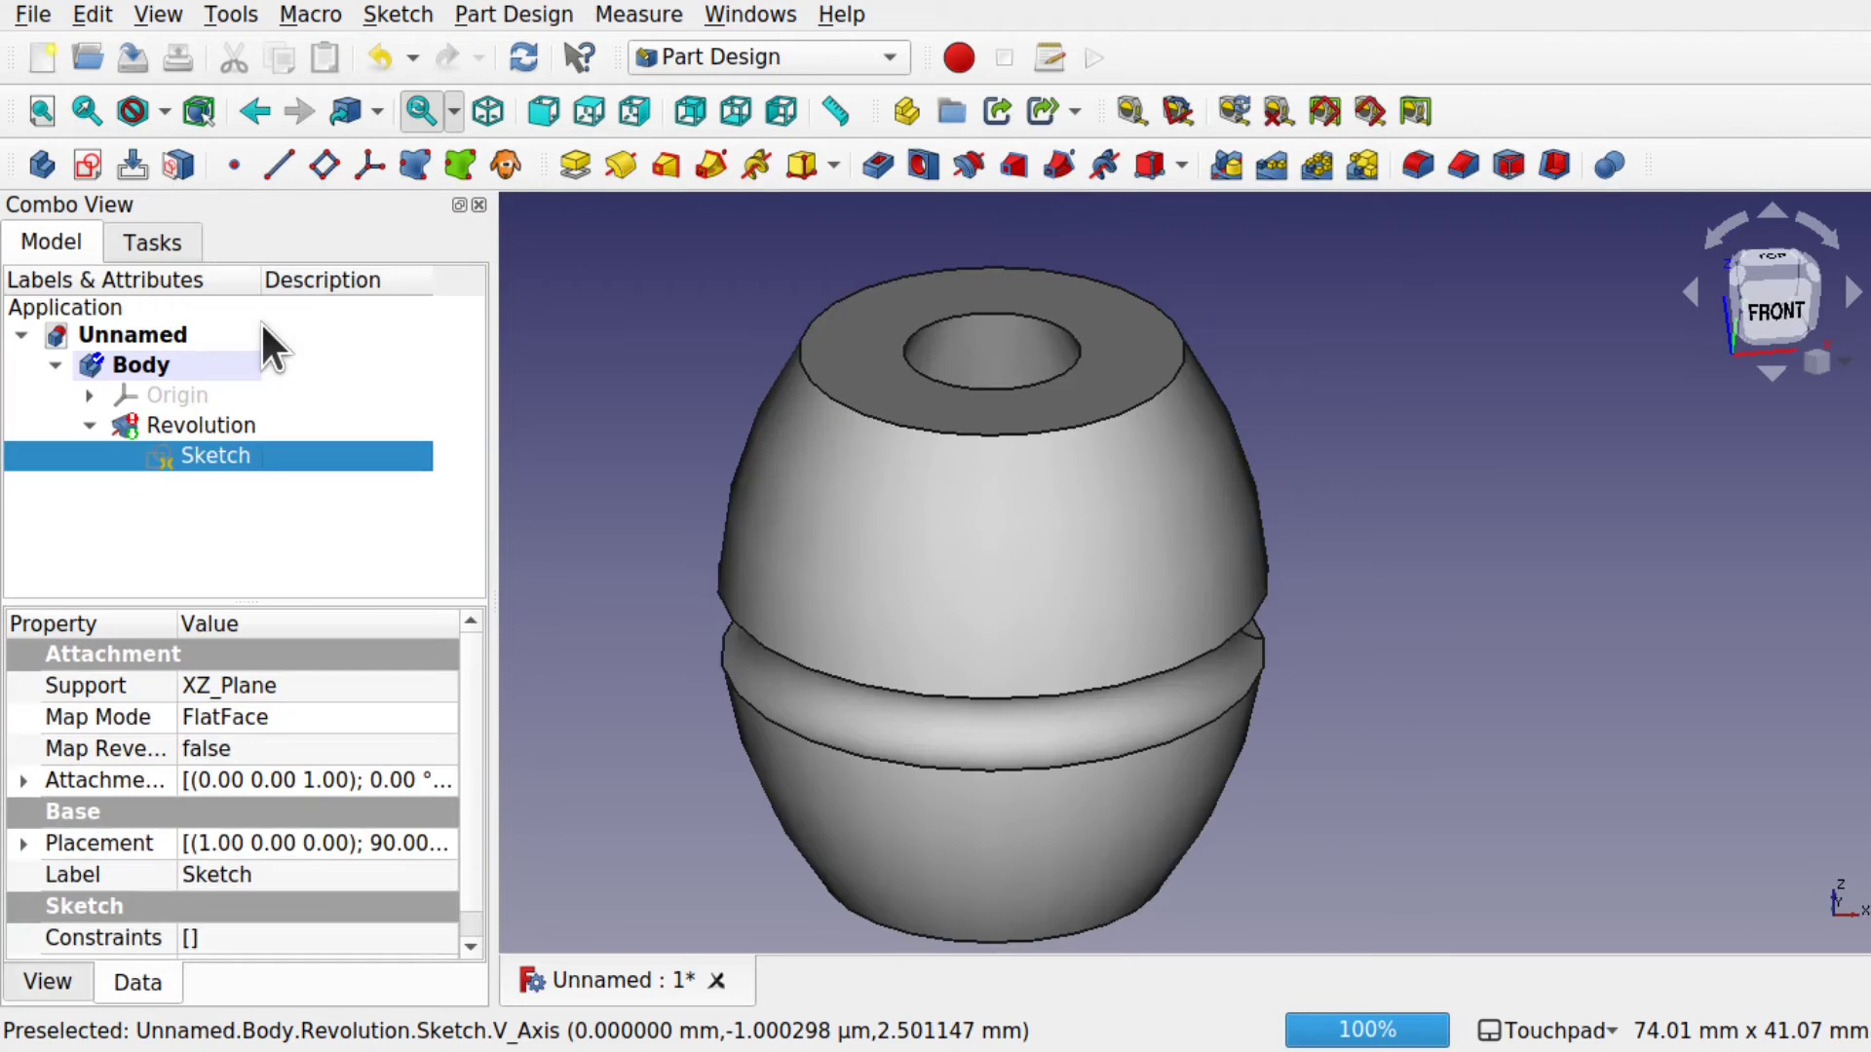
left_click(215, 425)
key("Delete")
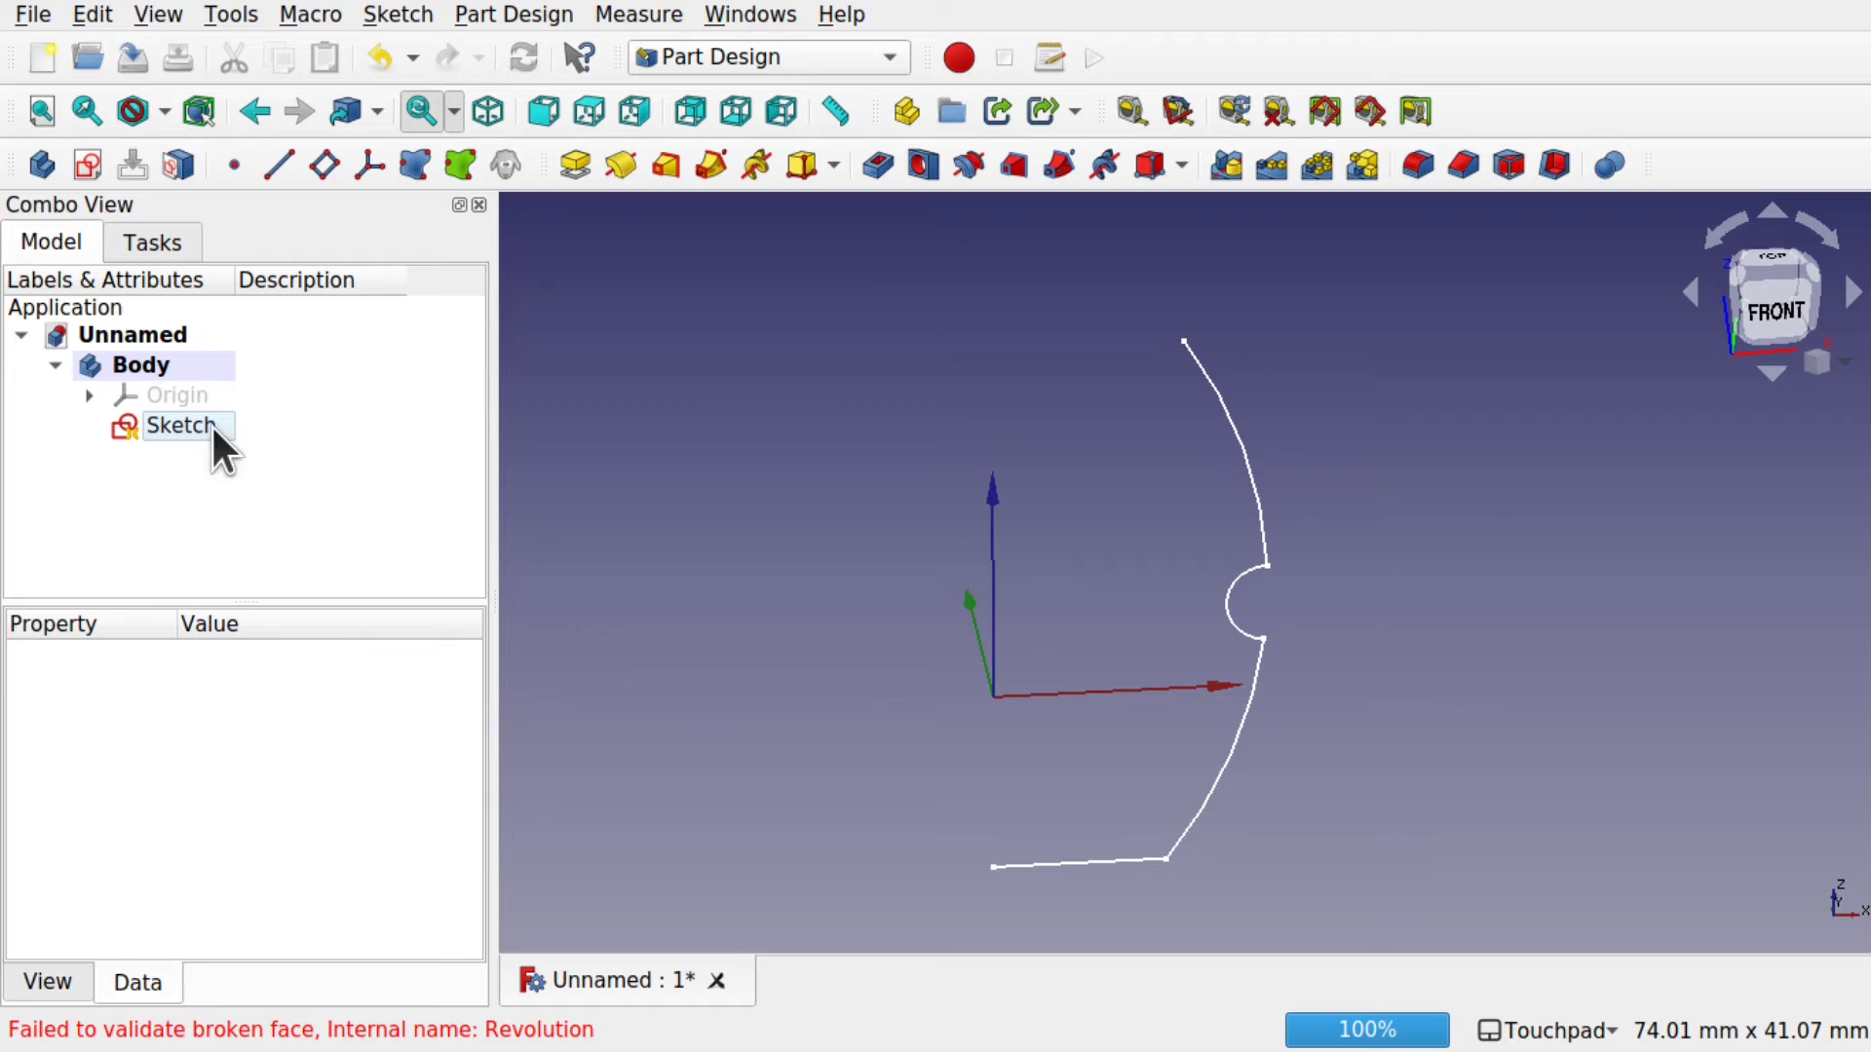
- Create a 2D offset of the open profile sketch in the Part workbench, using Skin mode and an offset of 1.9 mm
left_click(799, 60)
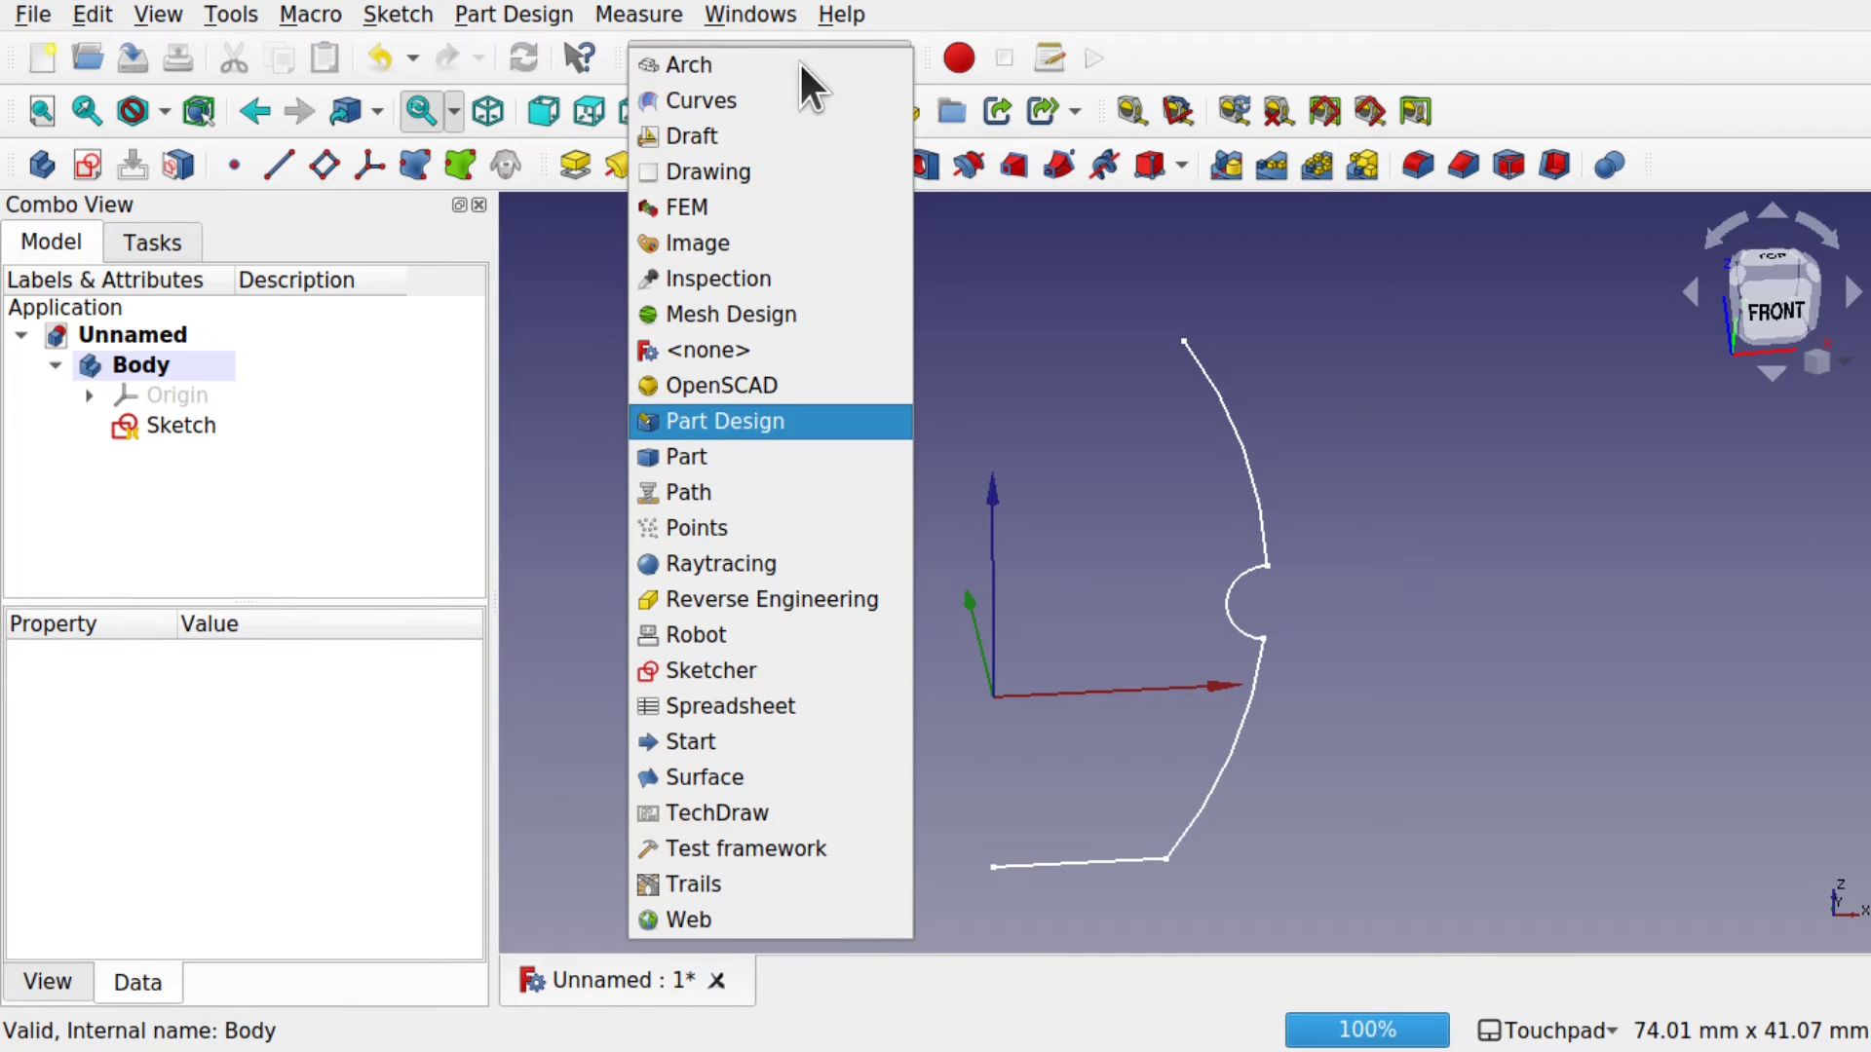
left_click(653, 458)
left_click(136, 425)
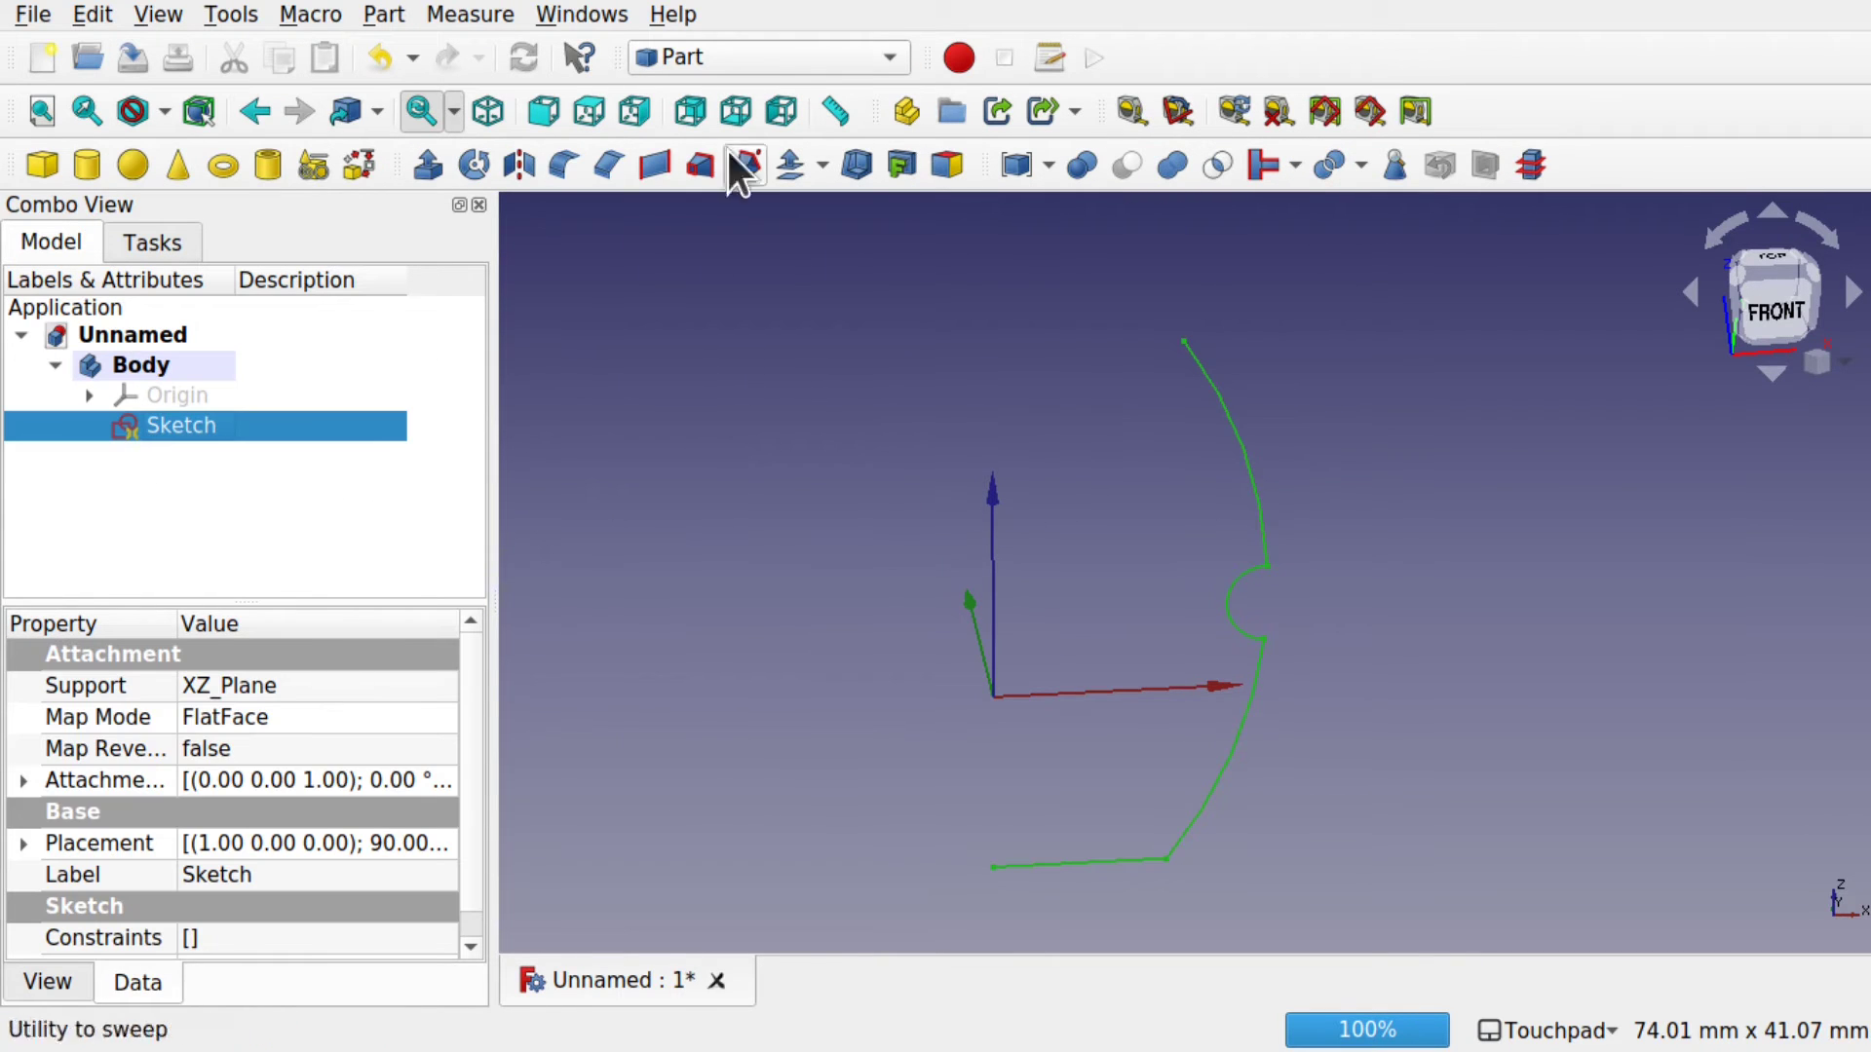
left_click(388, 11)
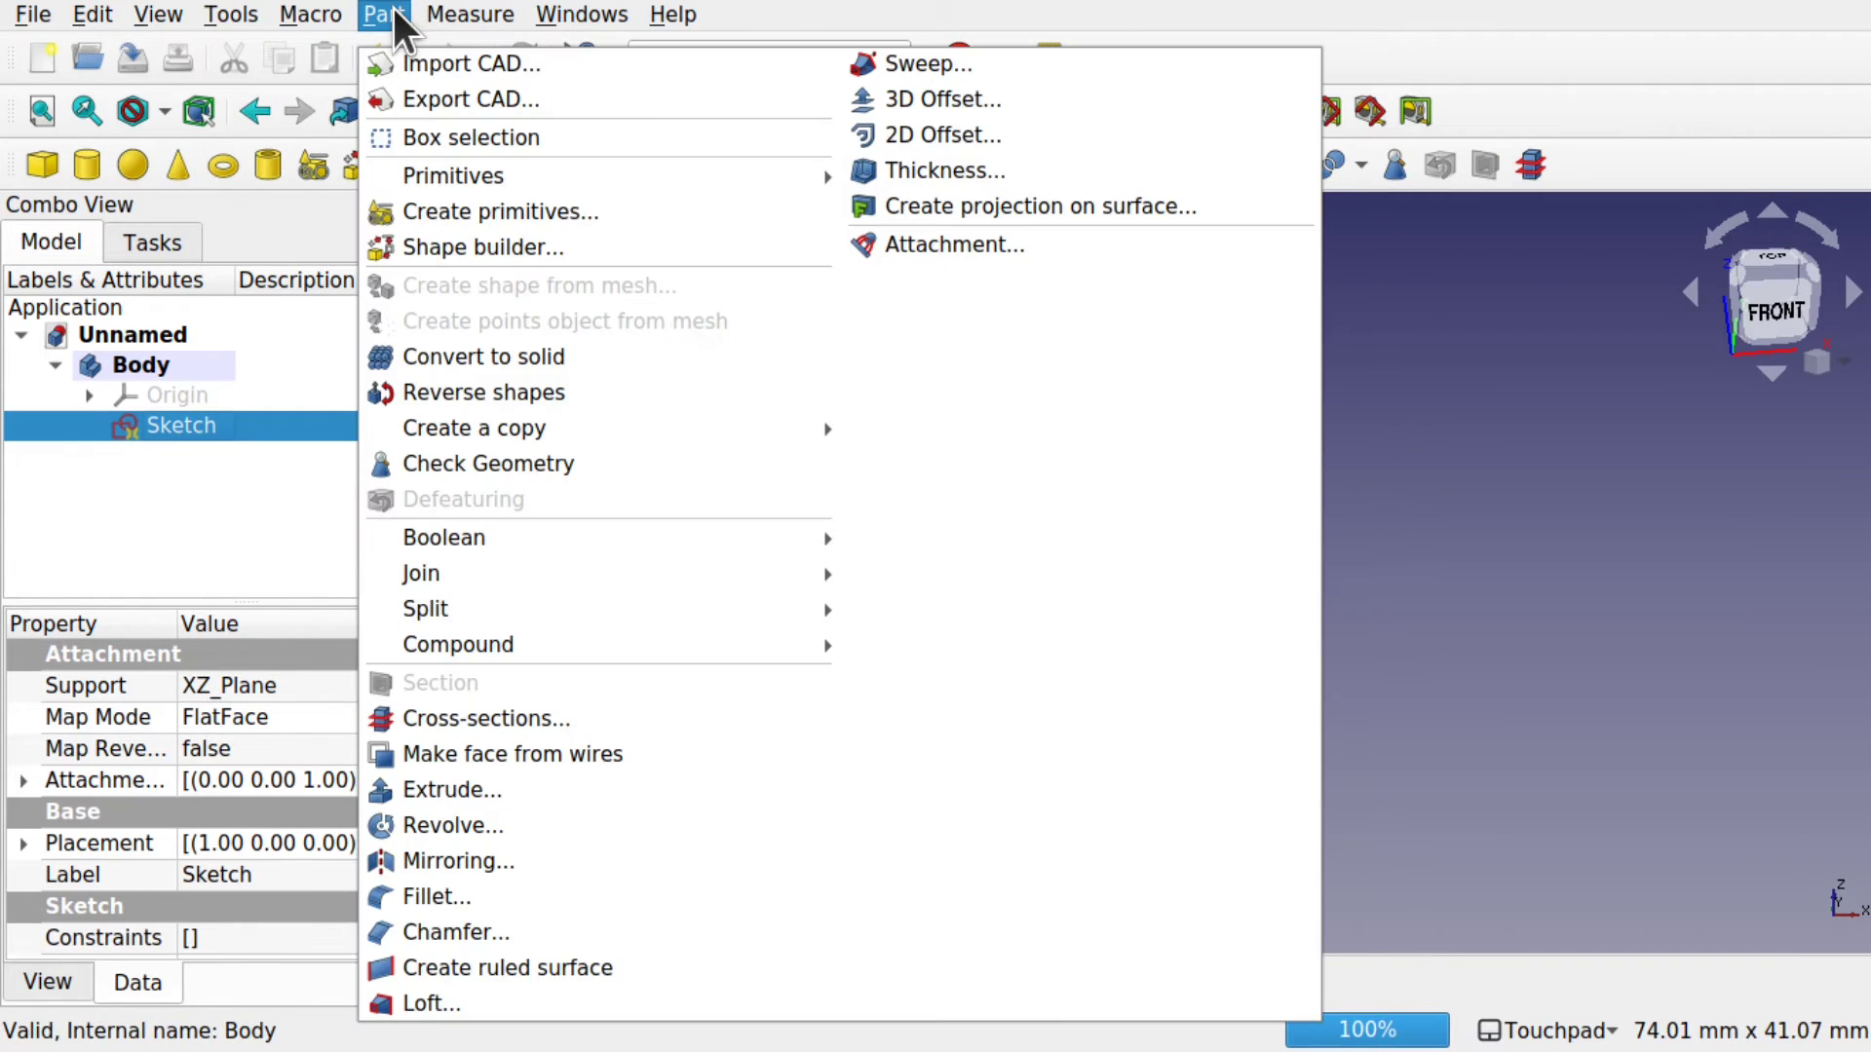
left_click(921, 124)
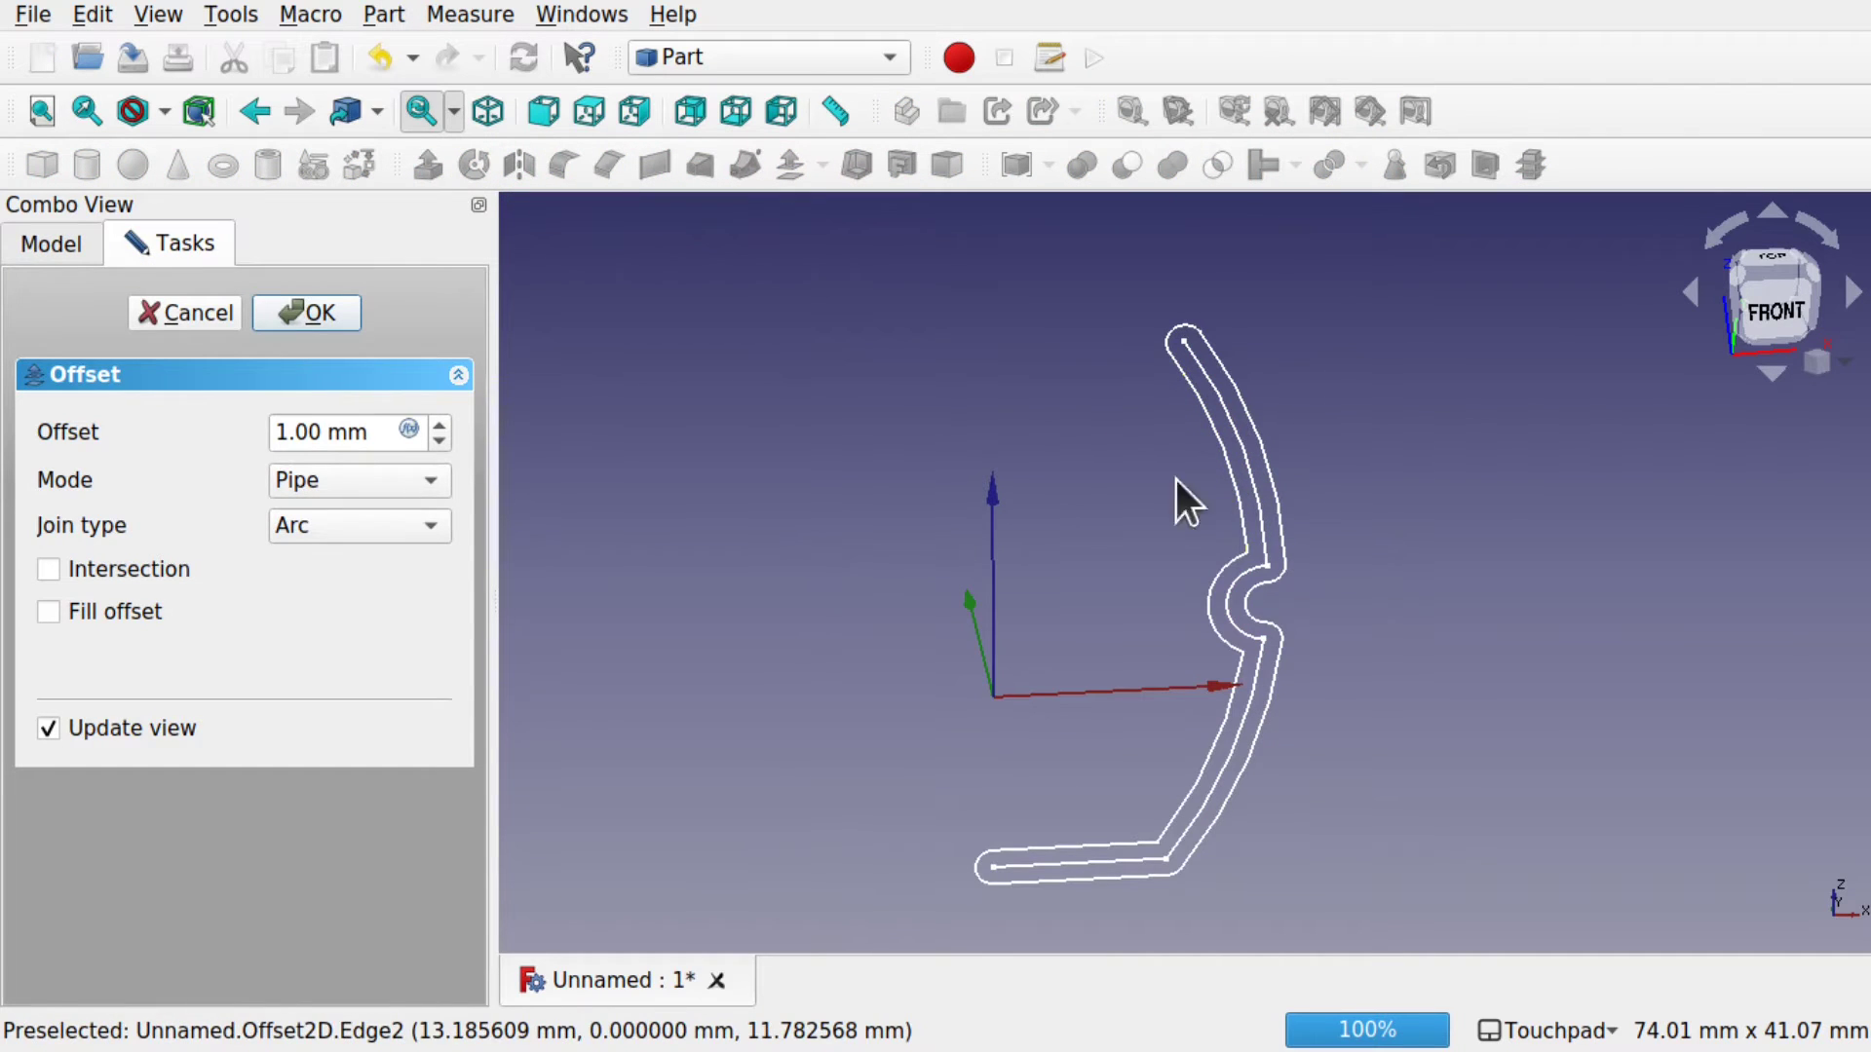
left_click(324, 478)
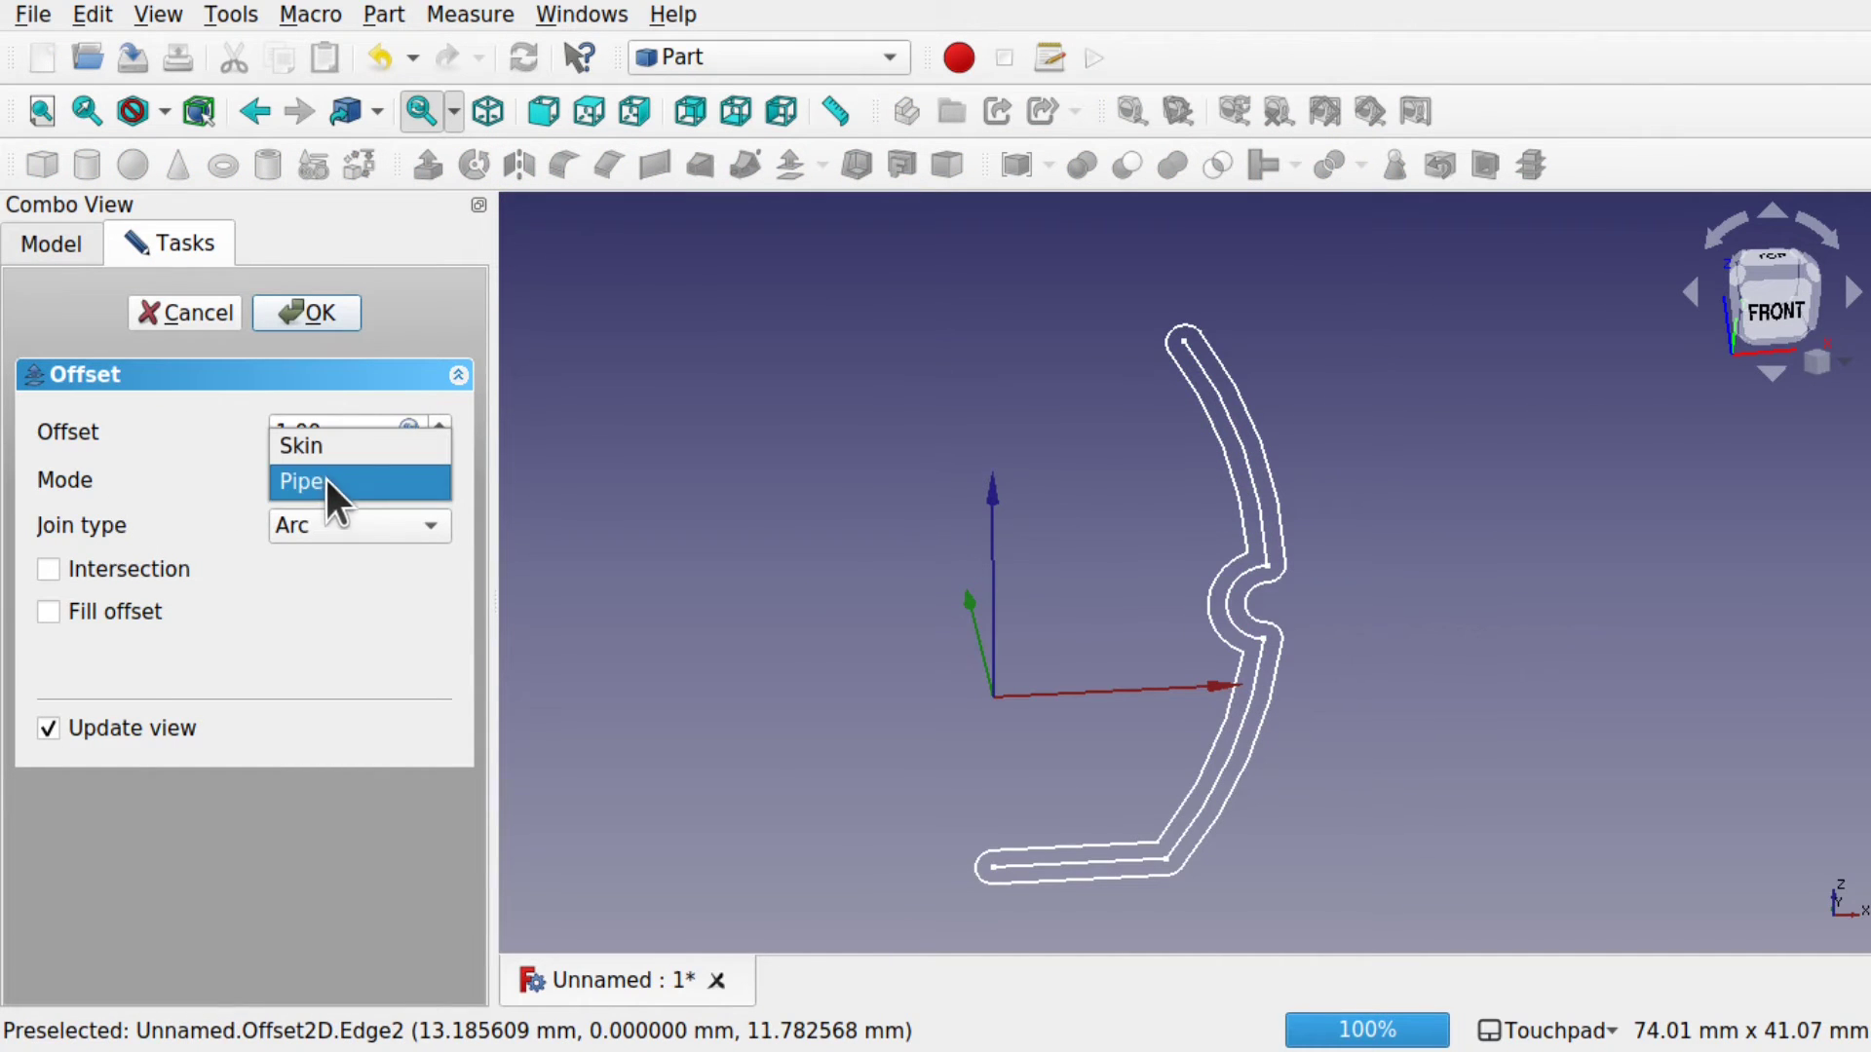
left_click(347, 454)
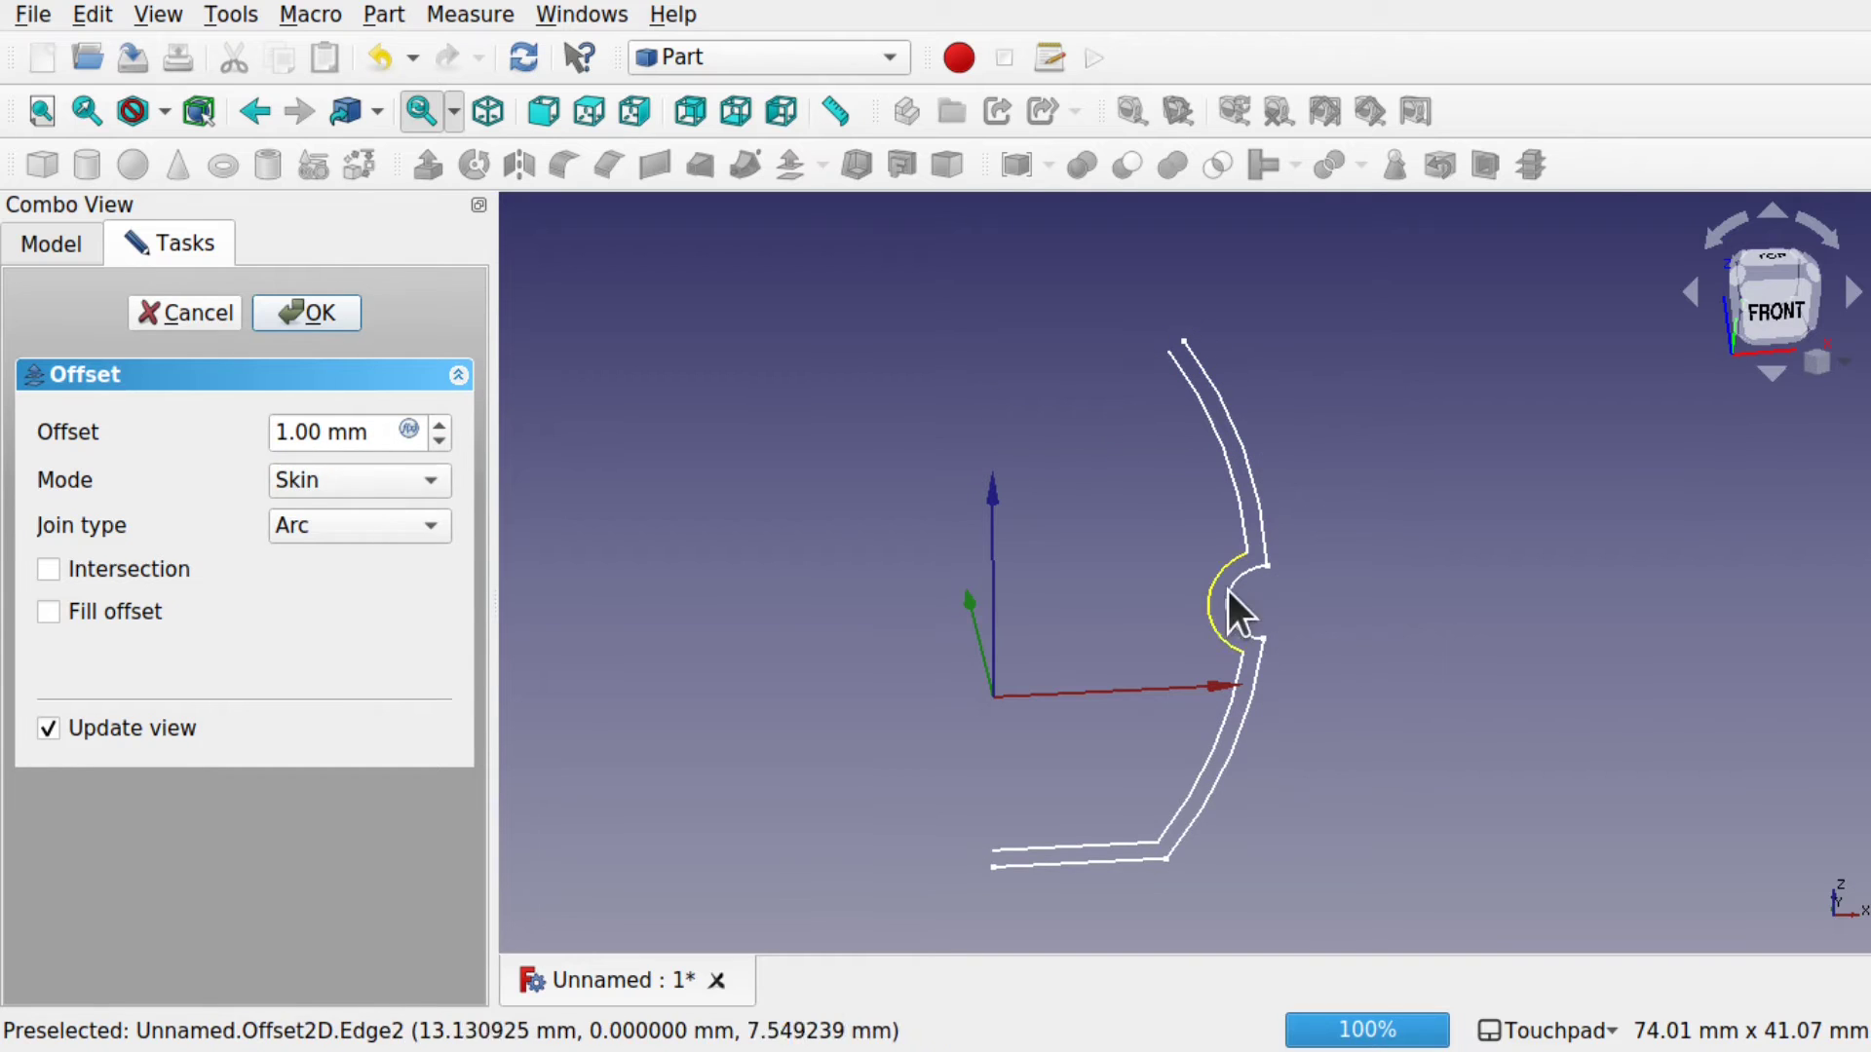
left_click(437, 418)
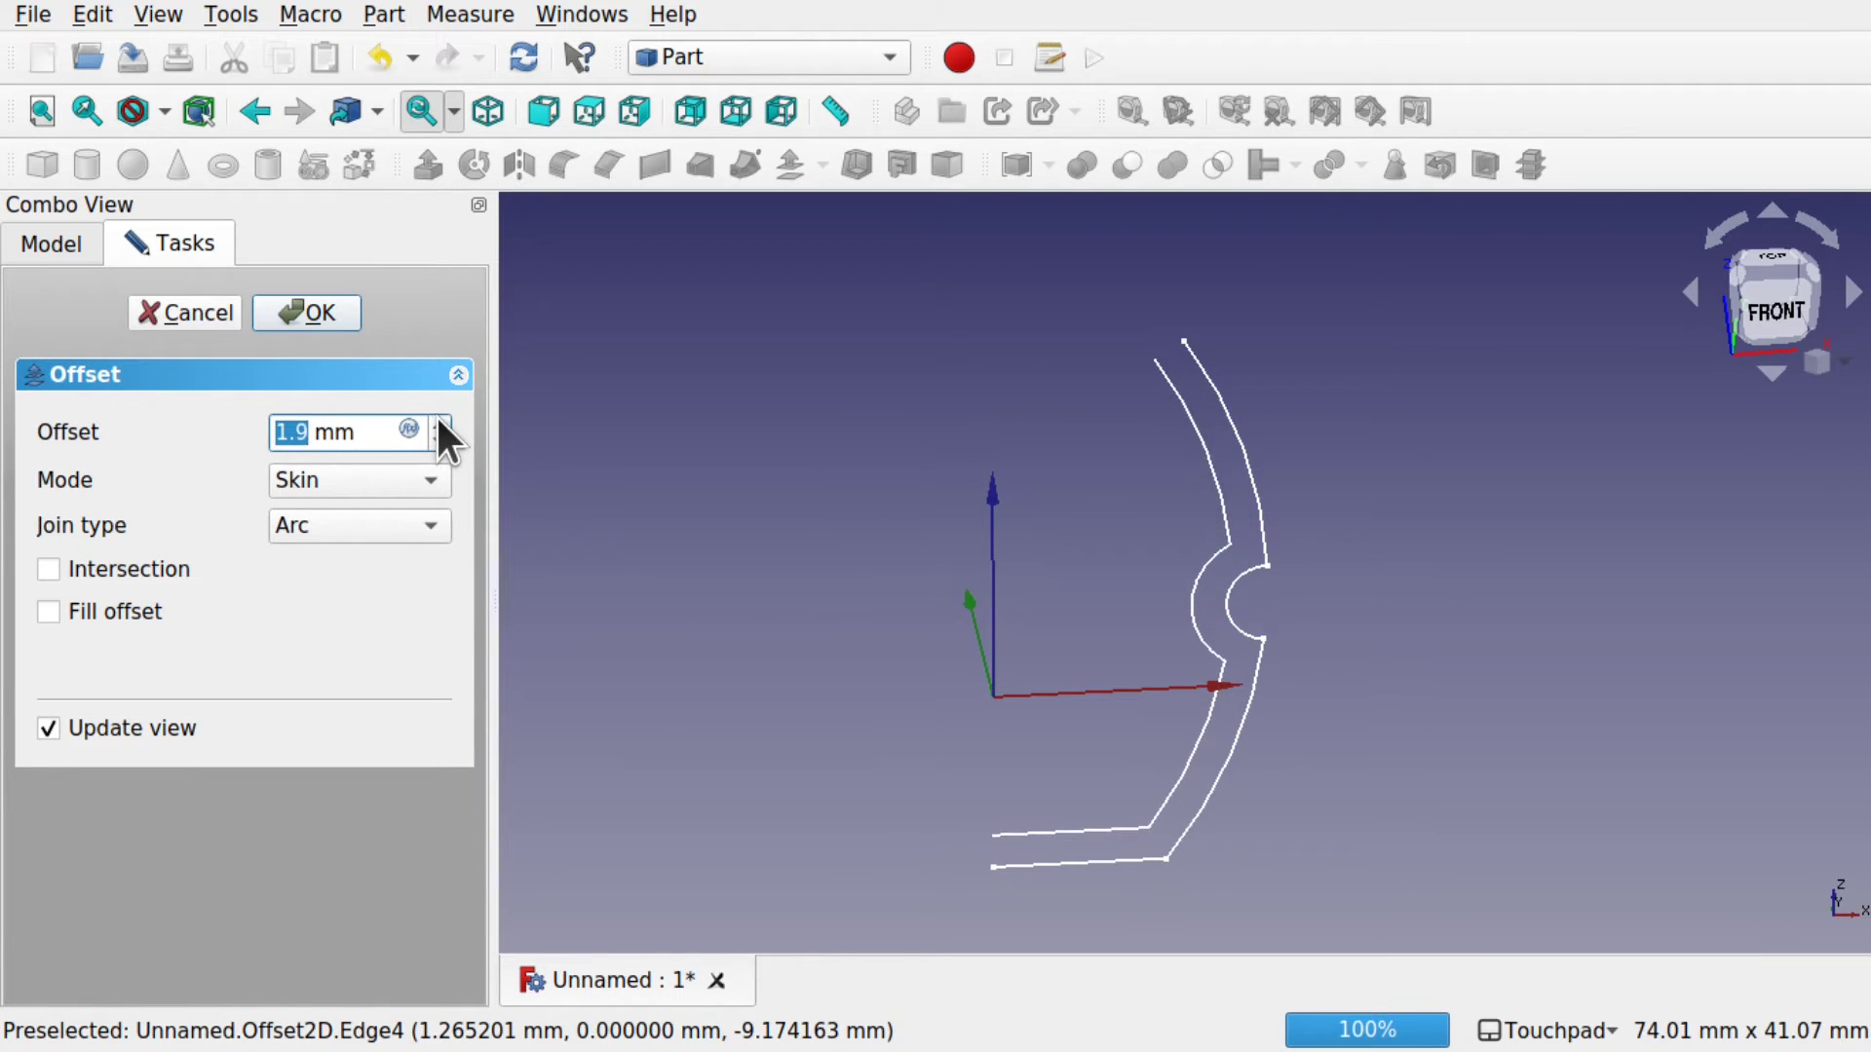
left_click(285, 310)
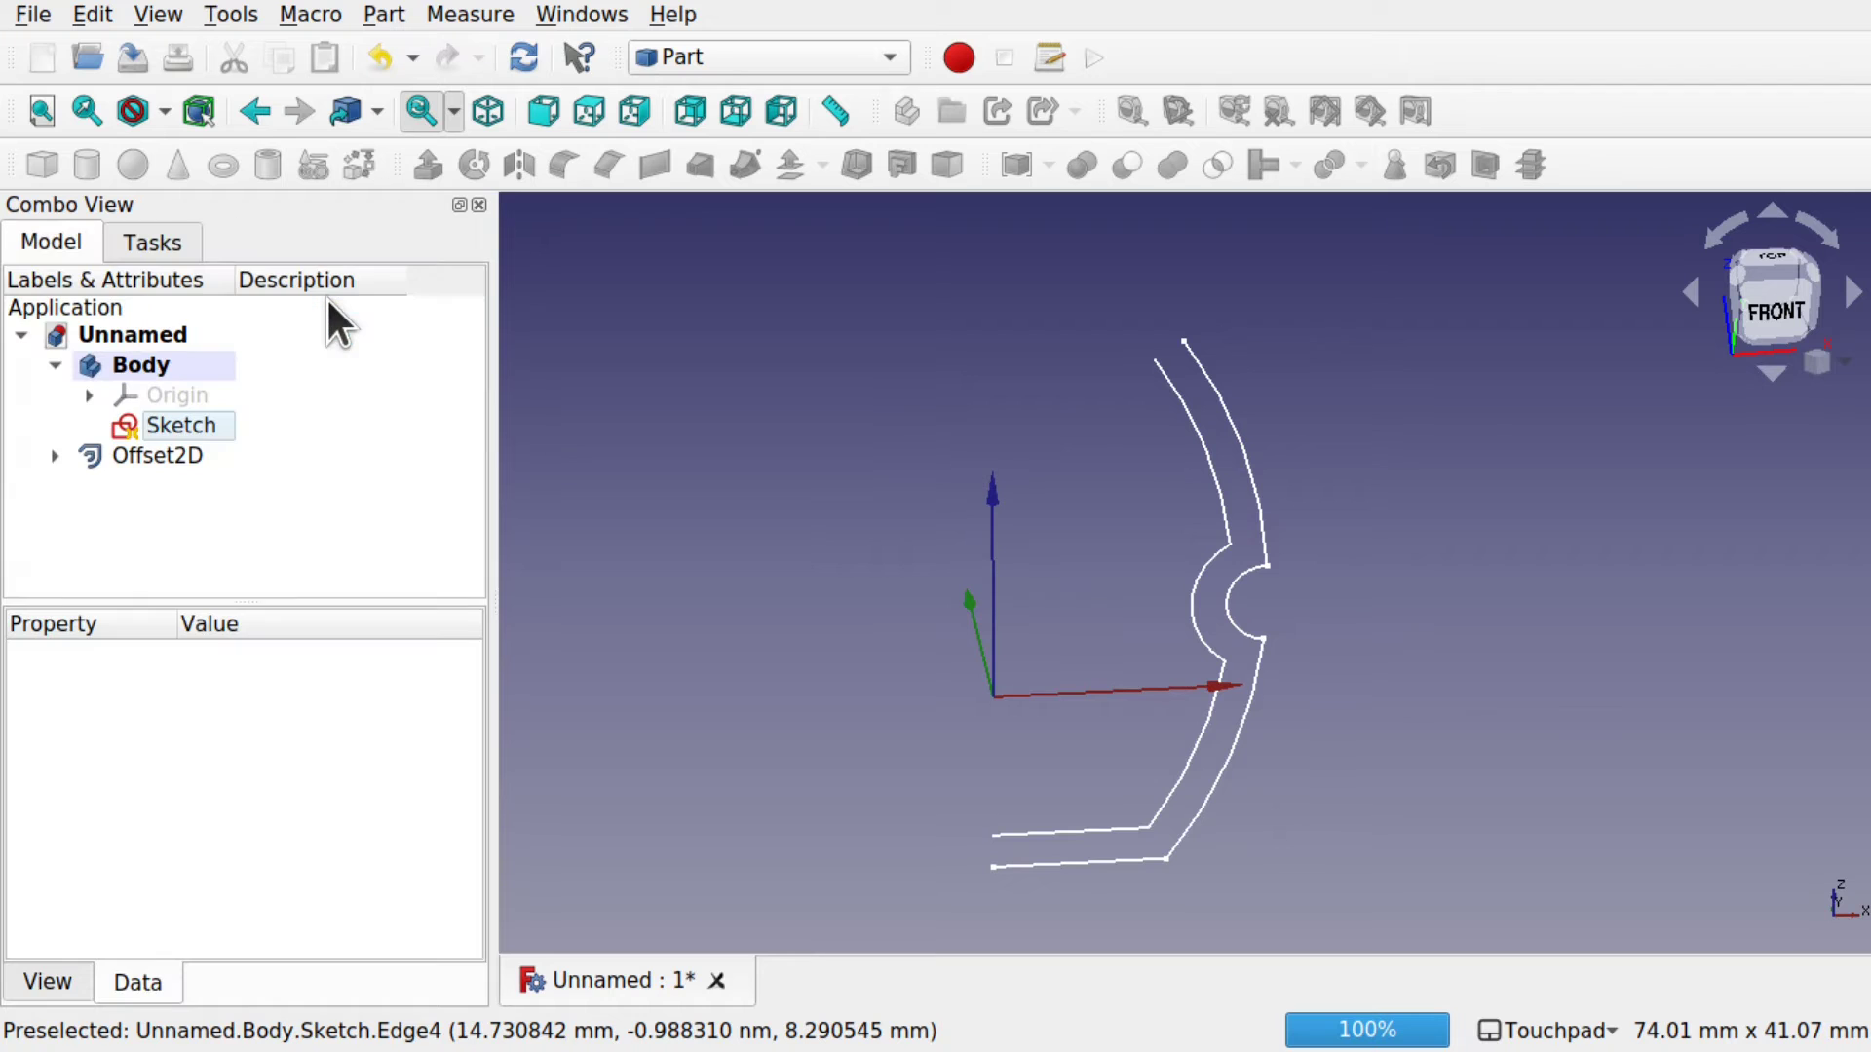
- Convert the 2D offset into a sketch with the Draft workbench's Draft to Sketch command and inspect the converted geometry
left_click(164, 462)
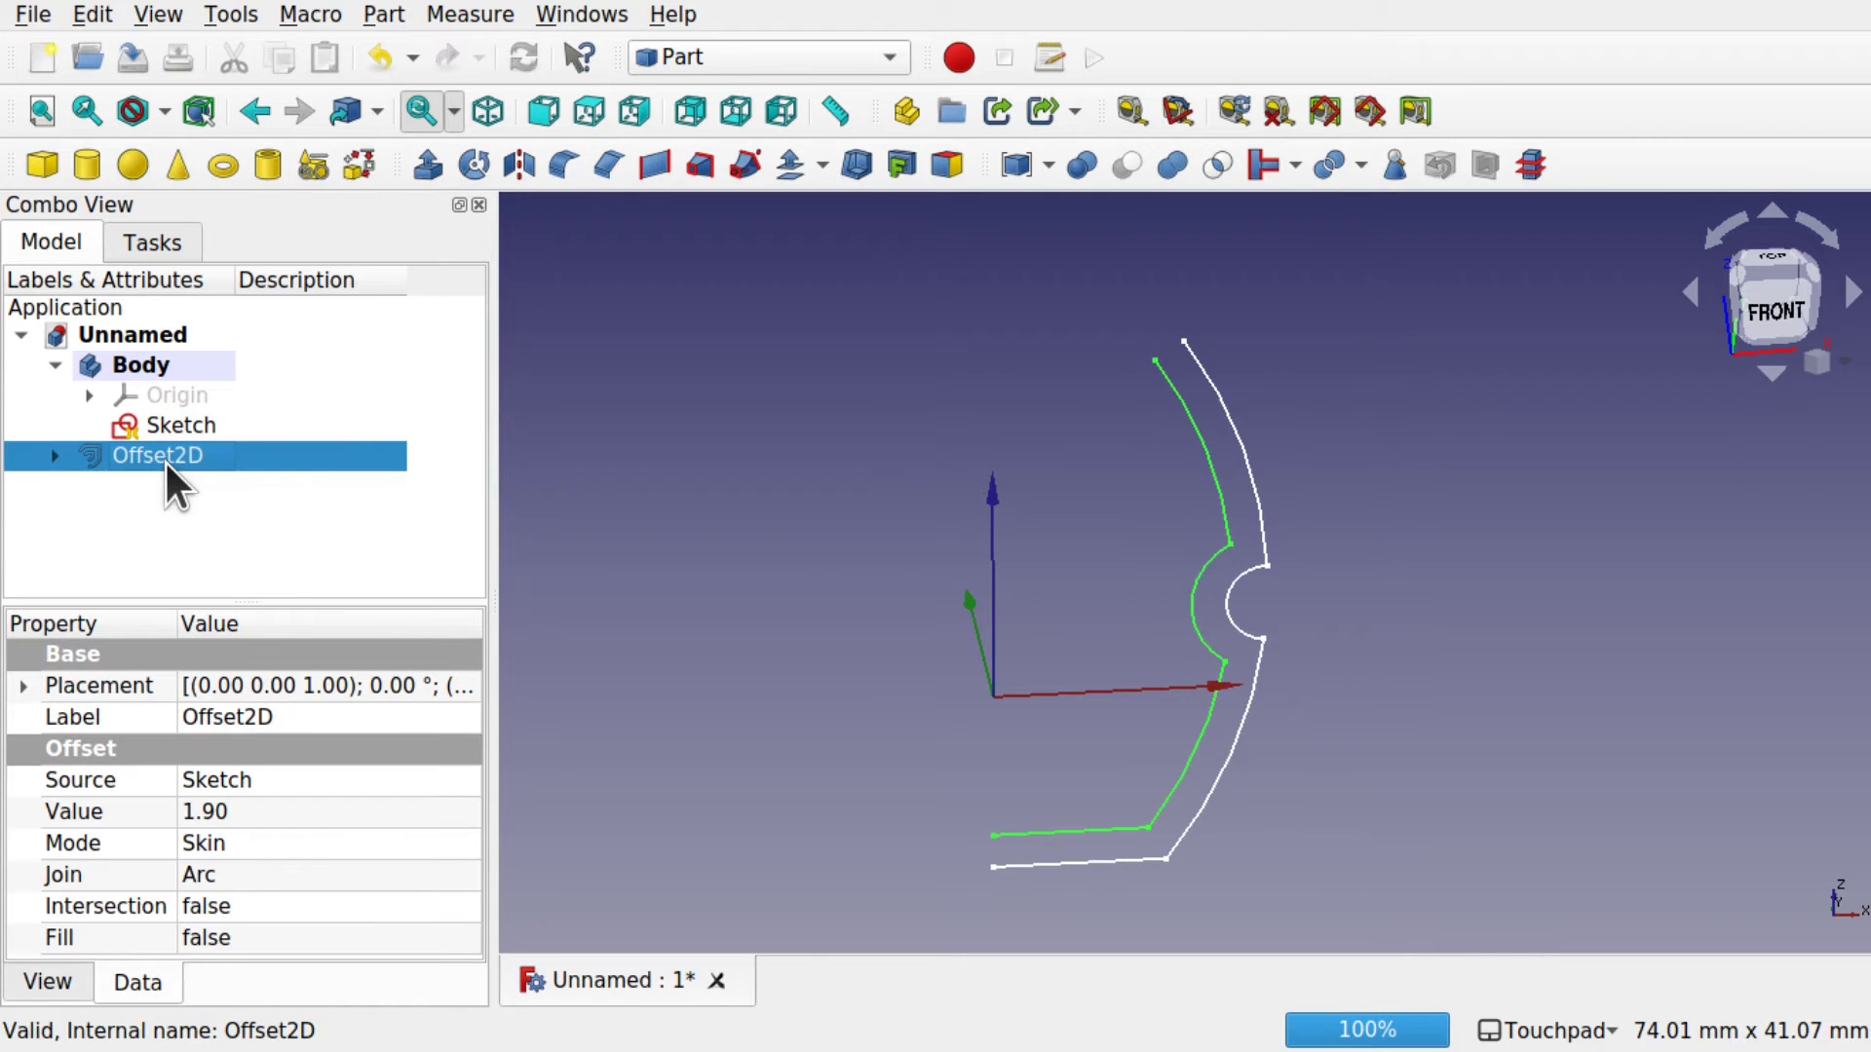
left_click(733, 58)
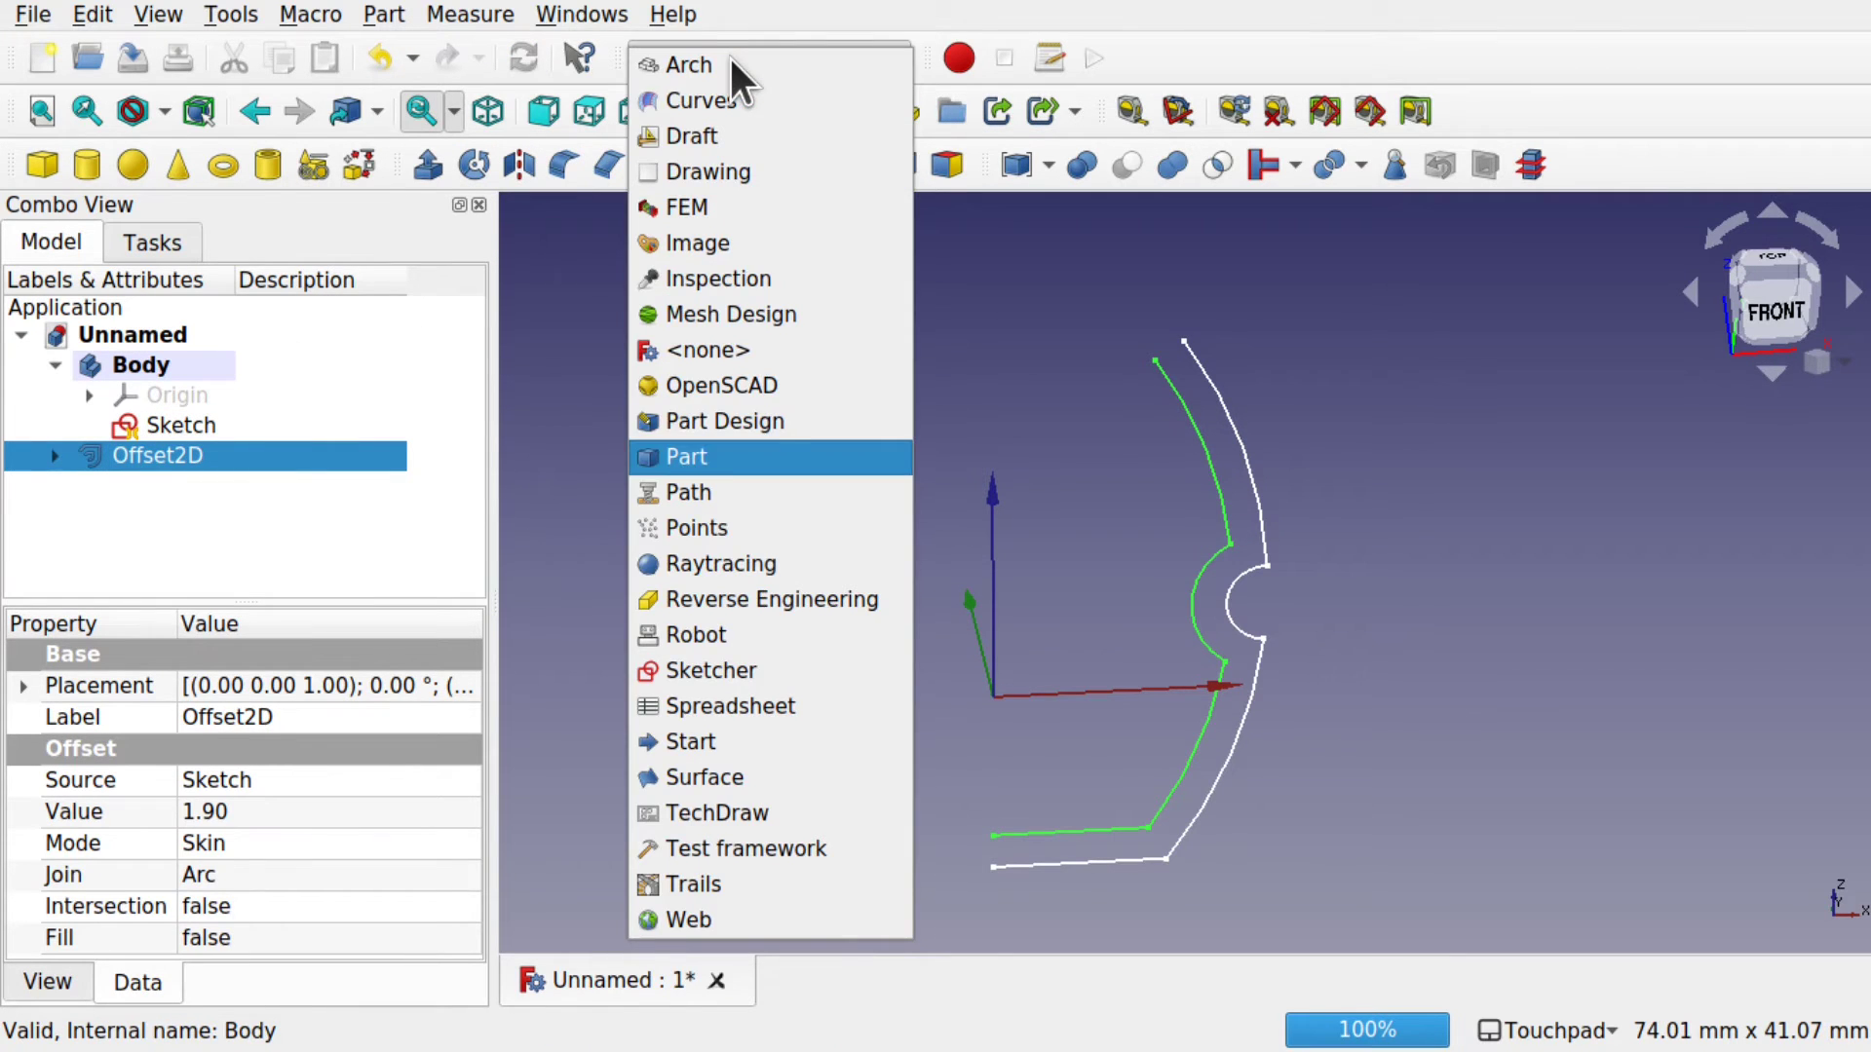
left_click(736, 138)
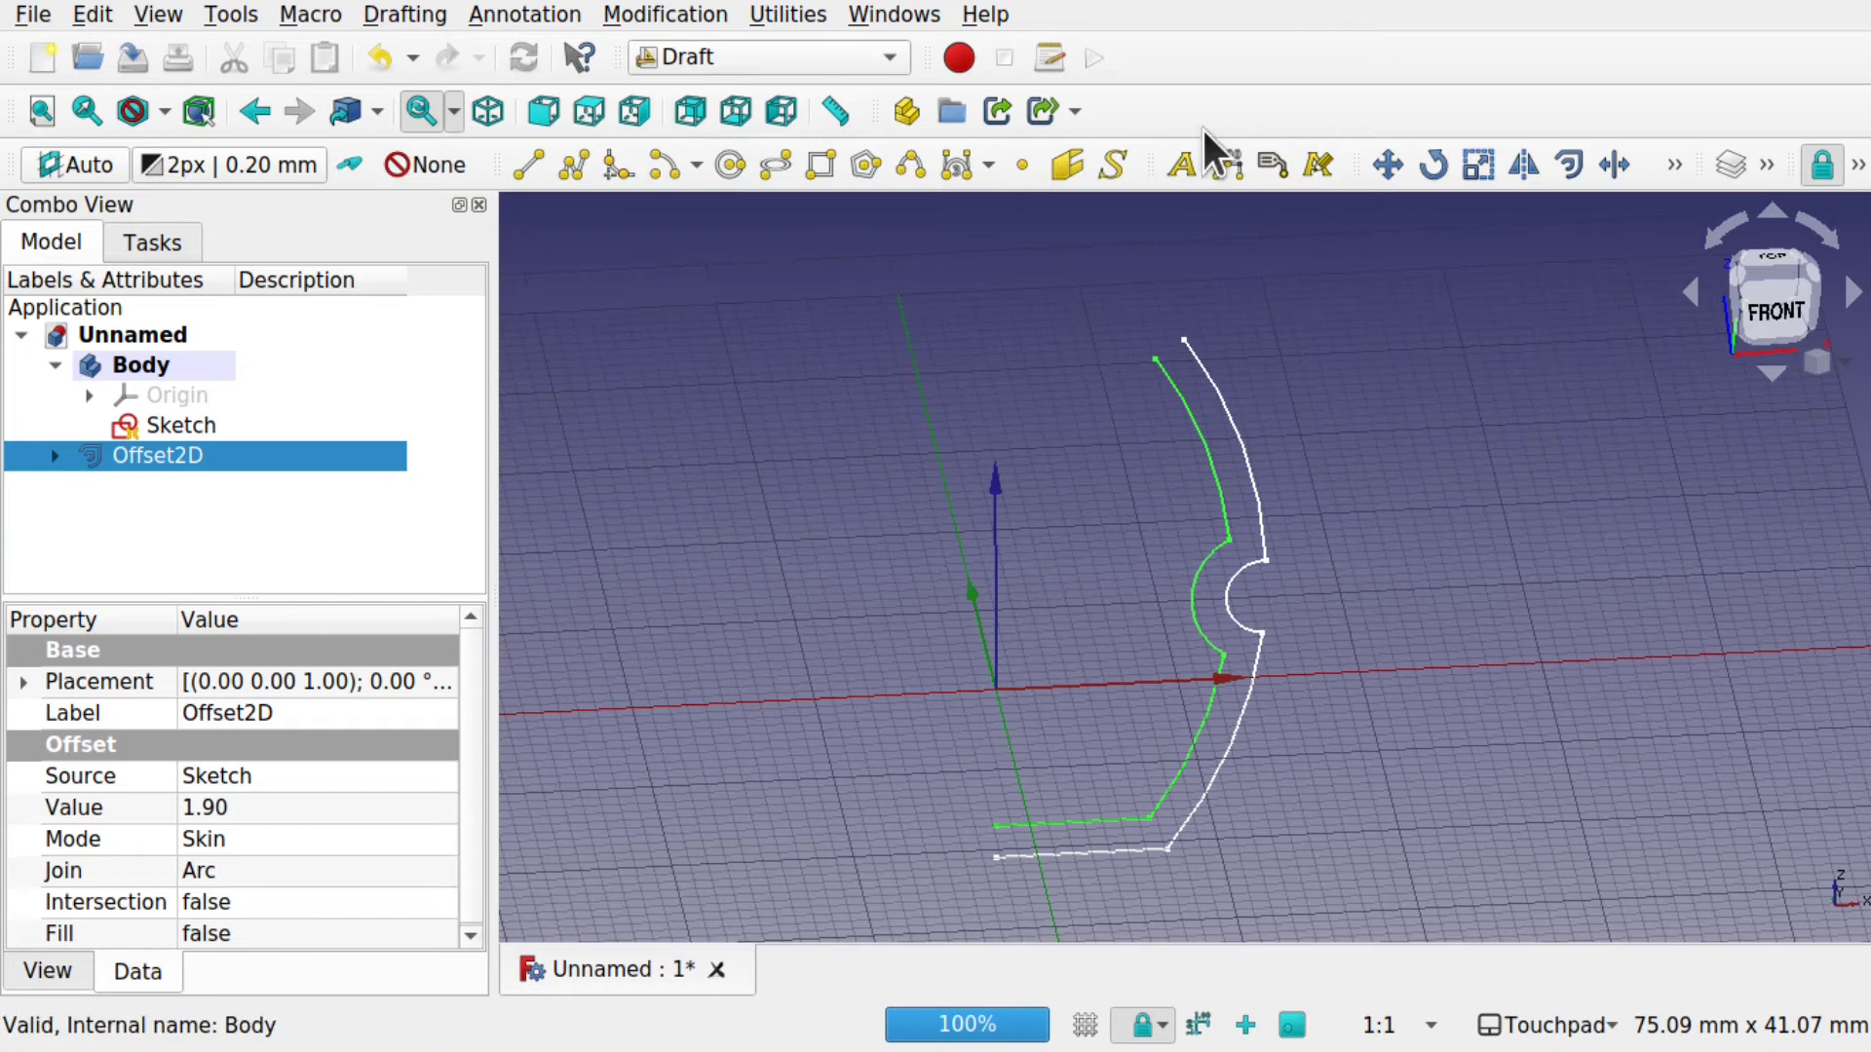
left_click(668, 13)
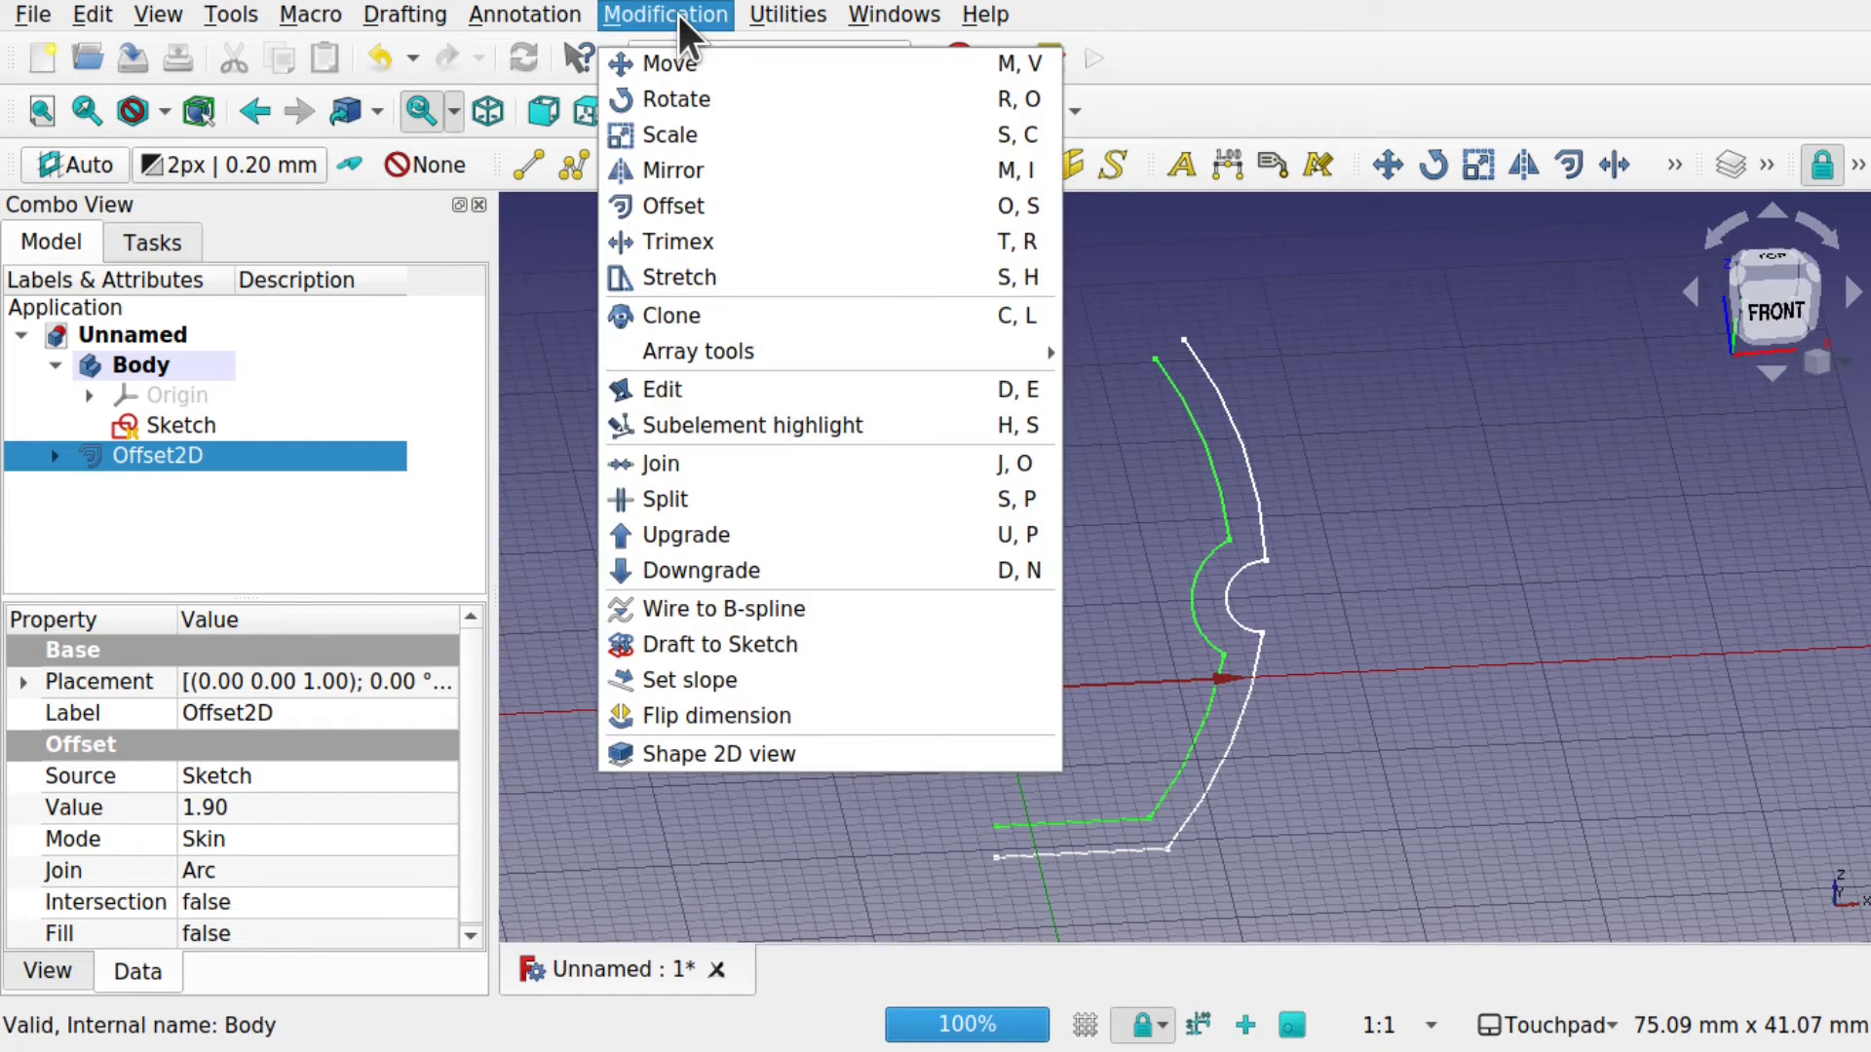
left_click(765, 647)
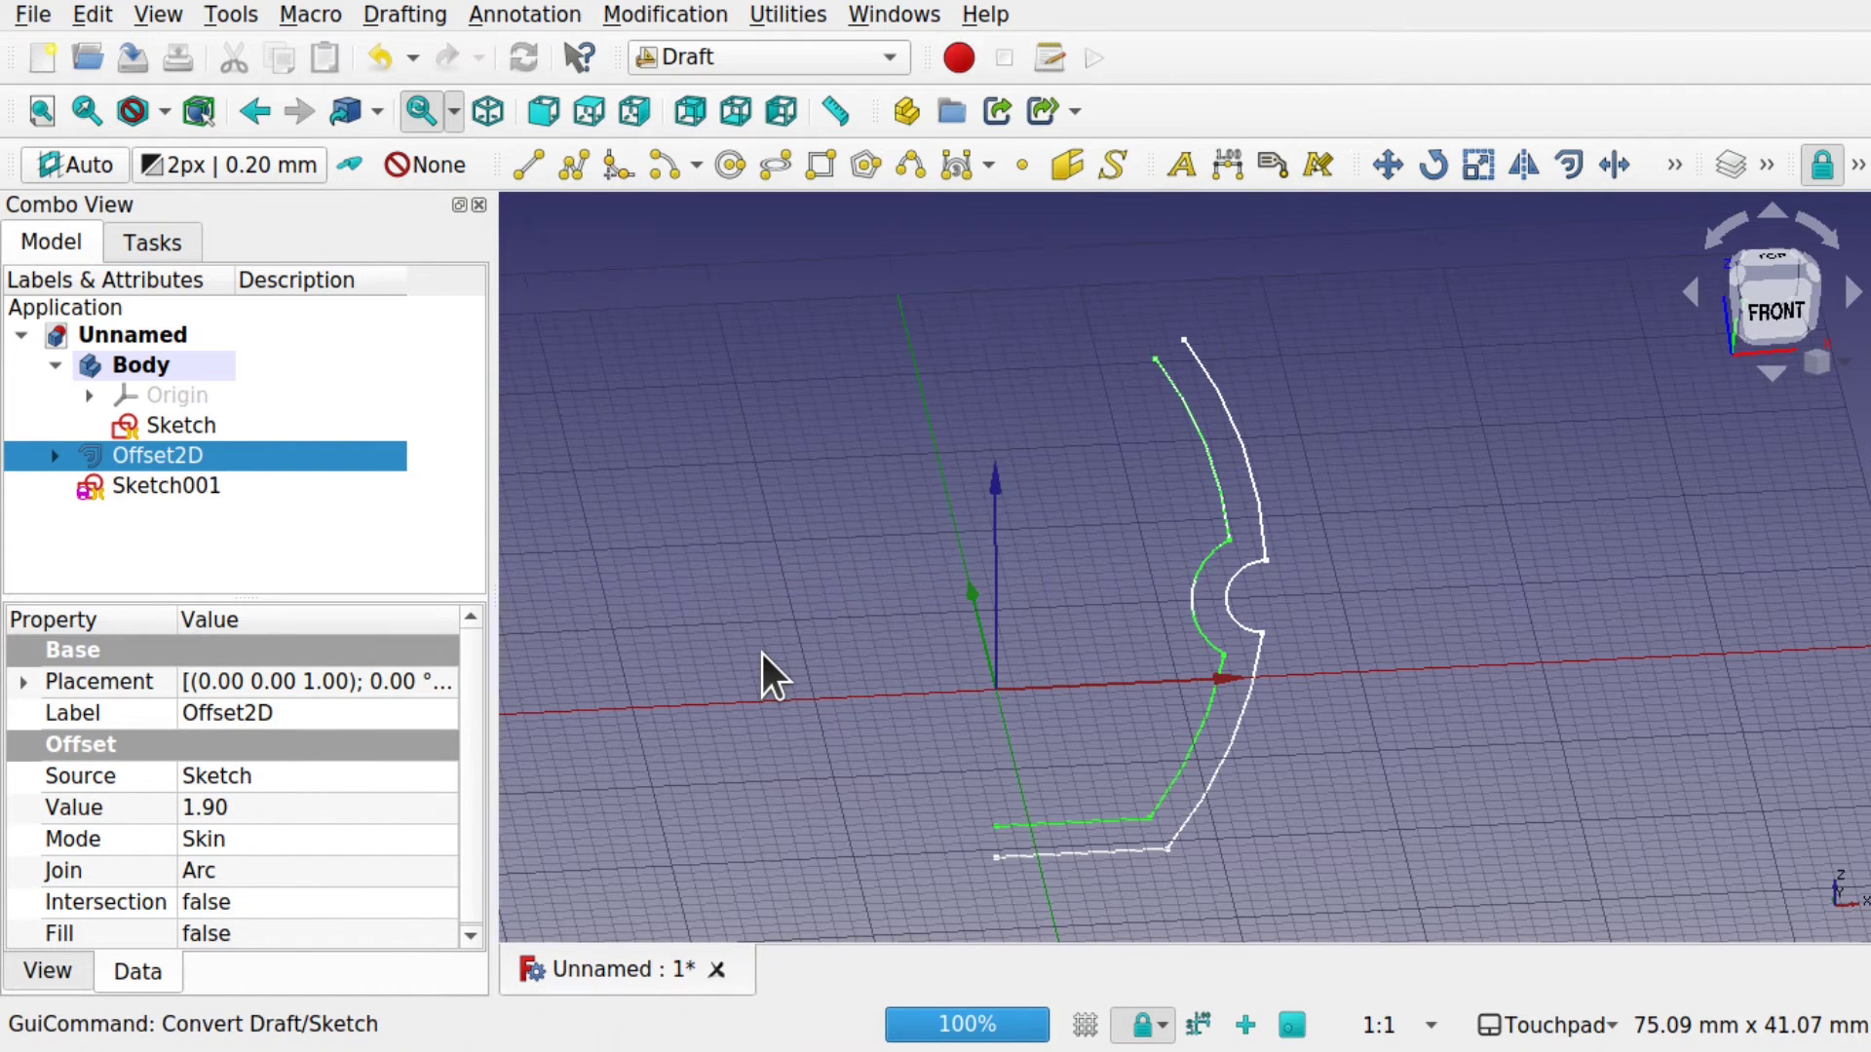
left_click(166, 485)
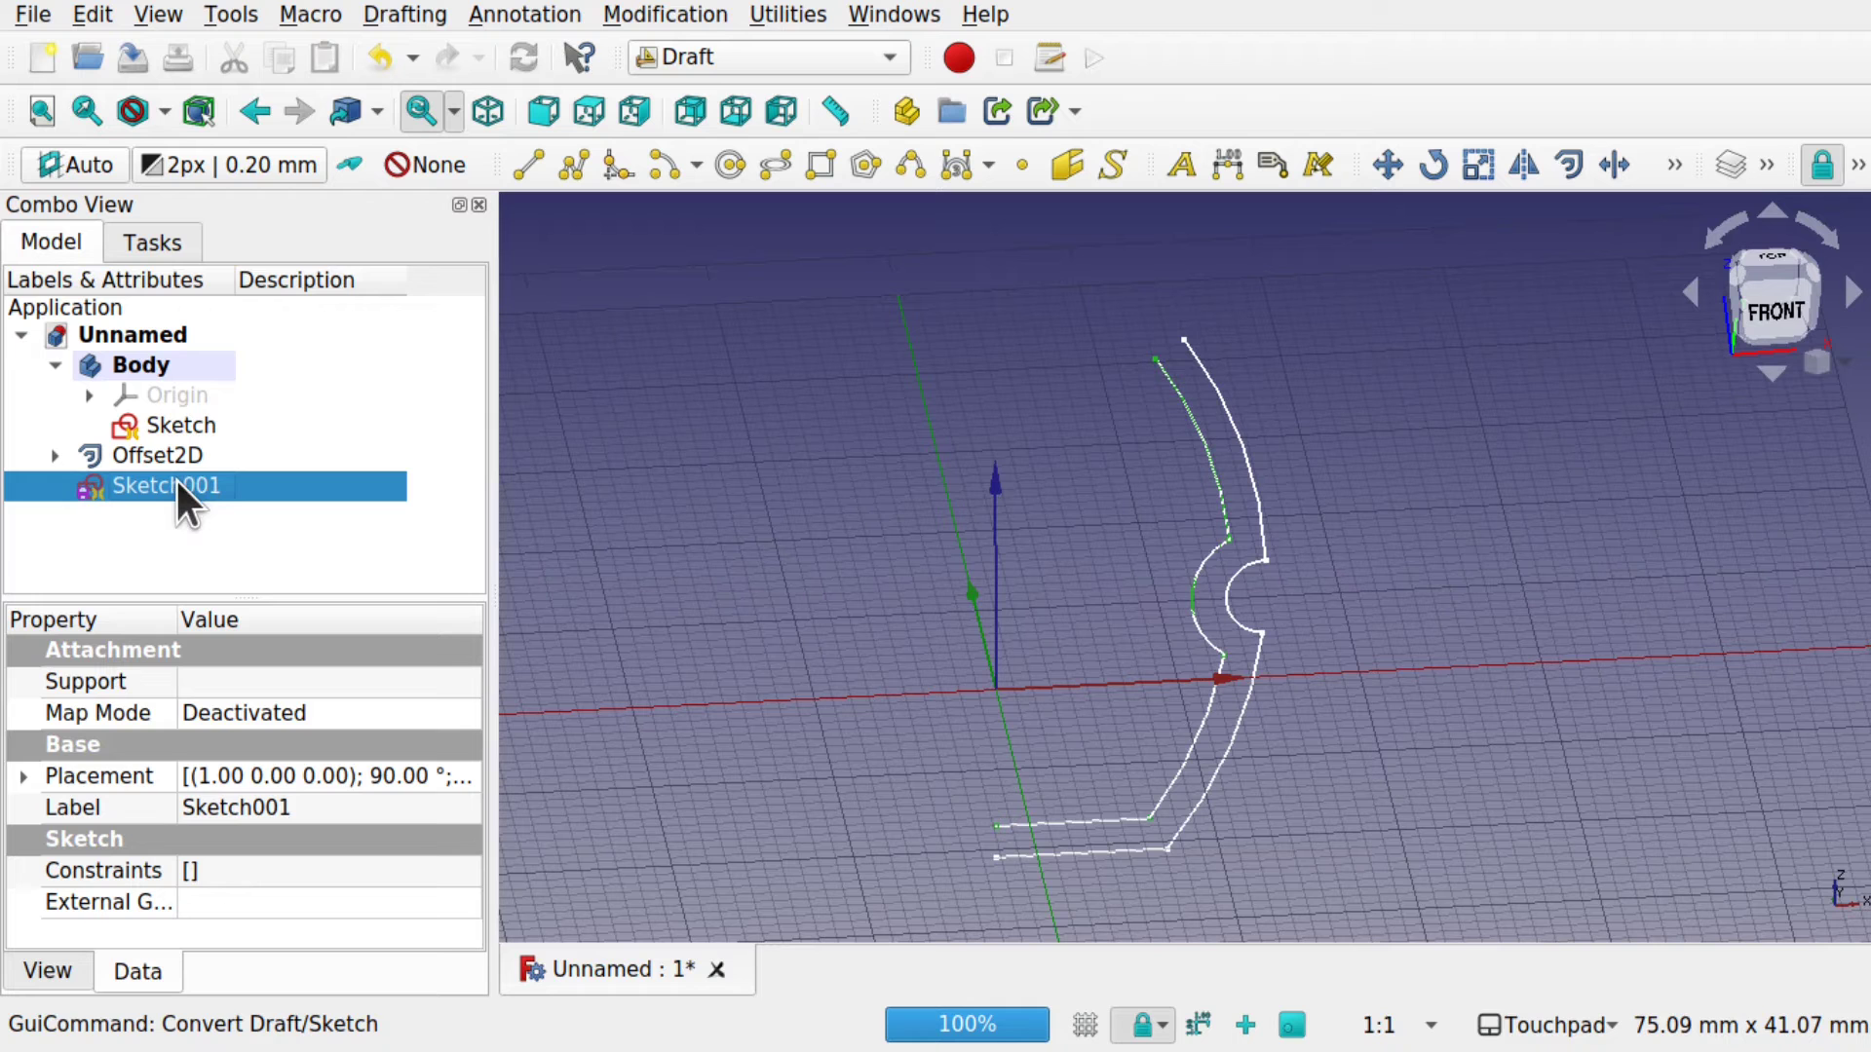
double_click(162, 472)
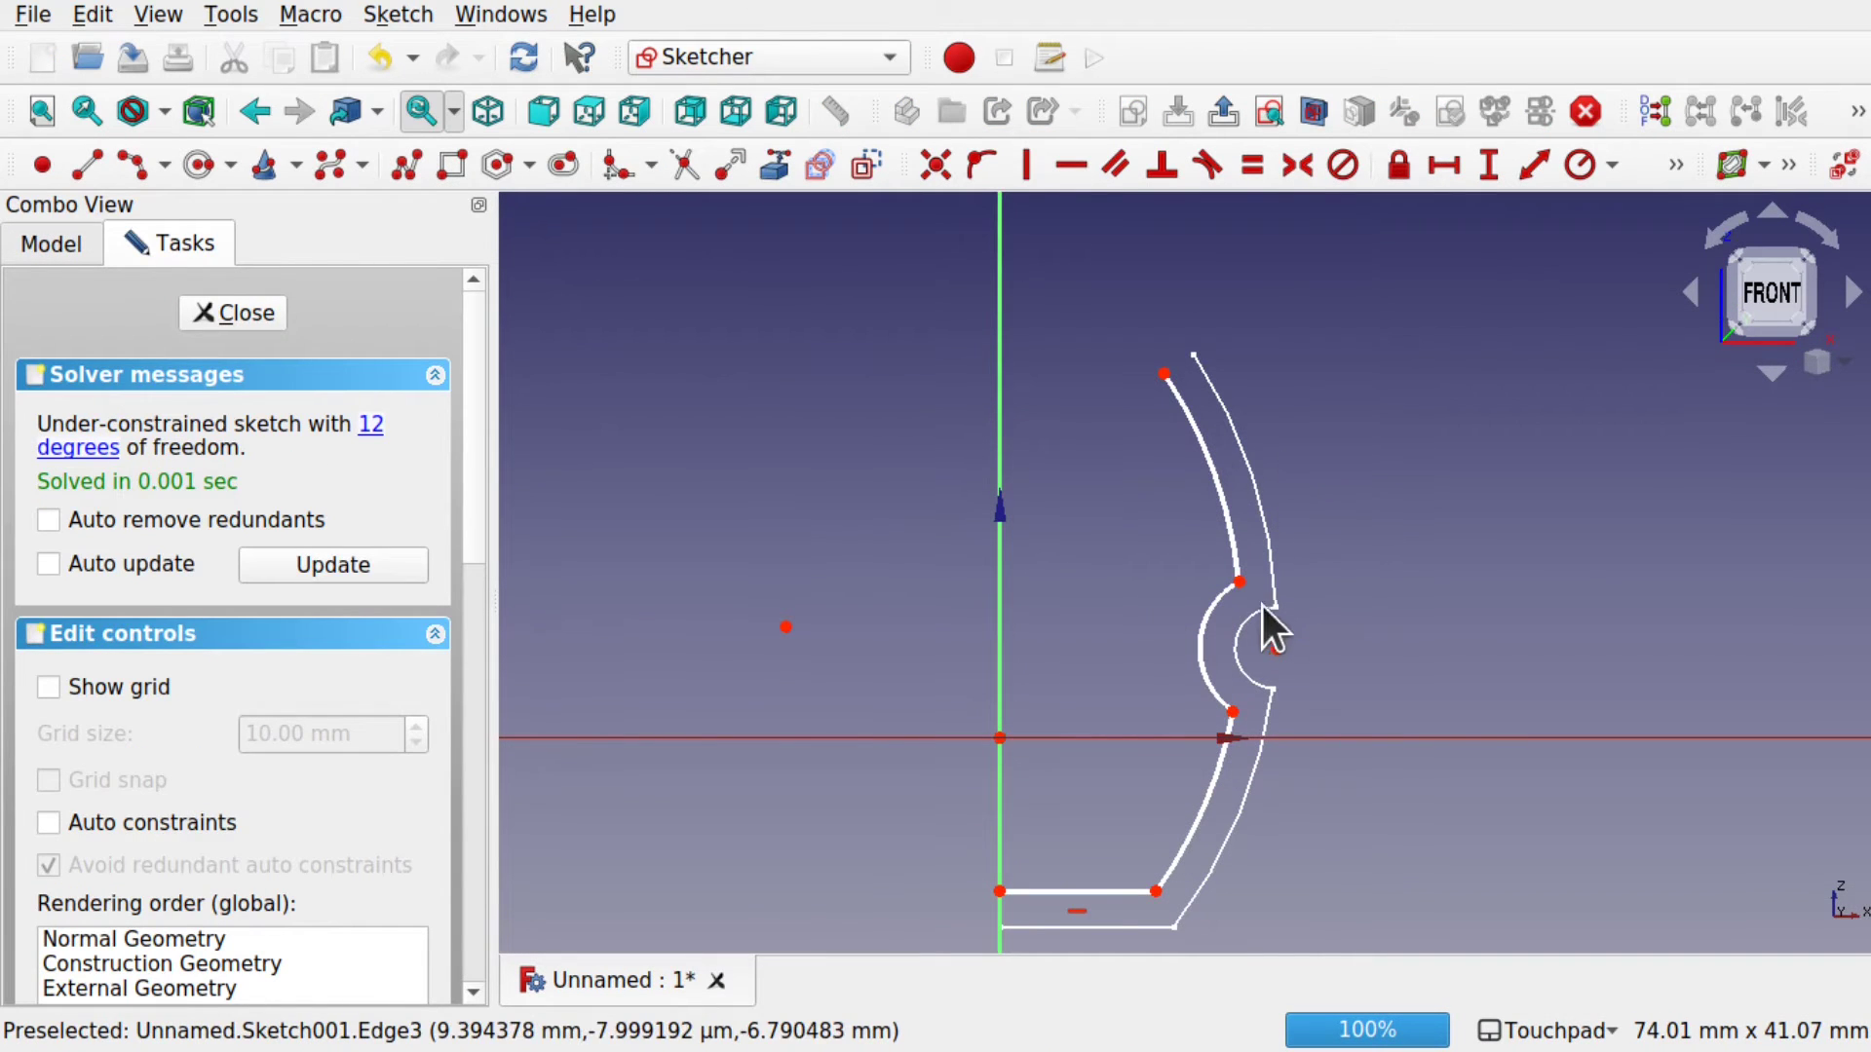
left_click(242, 313)
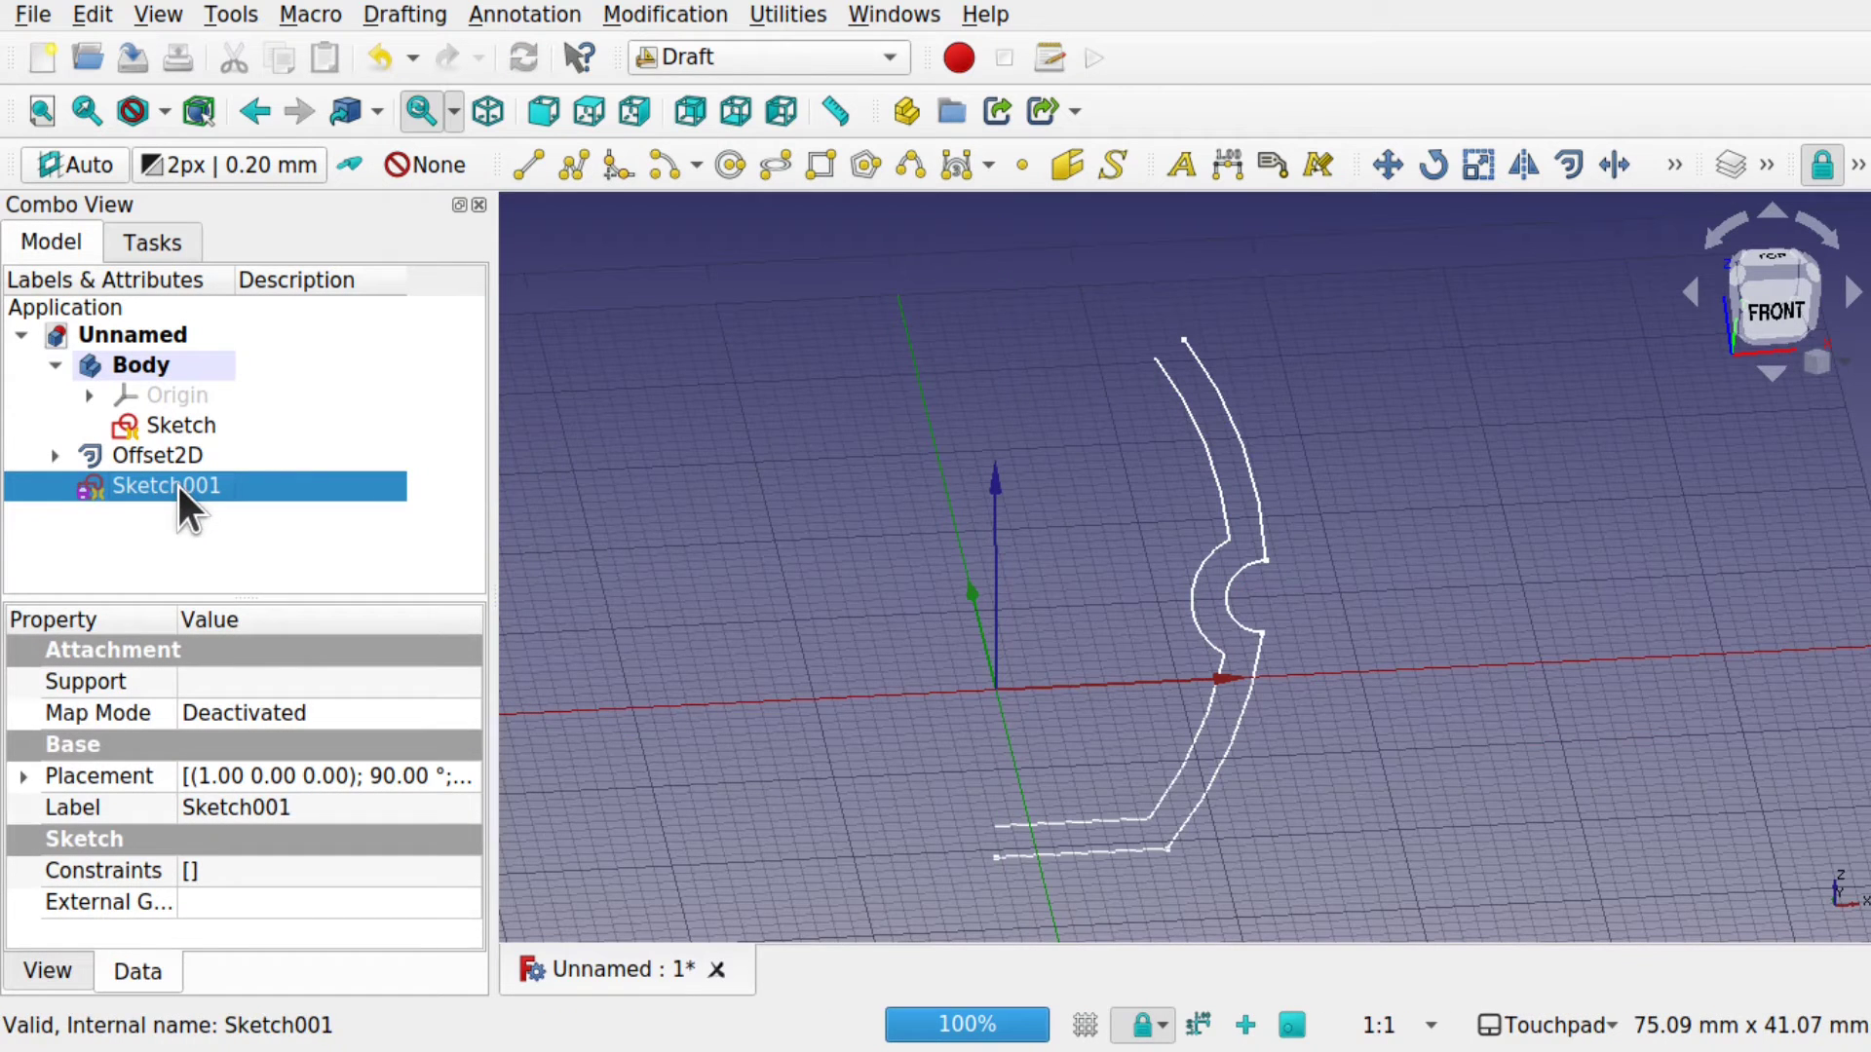
- Merge the original profile sketch and the converted offset sketch into one sketch in the Sketcher workbench, and inspect the merged geometry
left_click(721, 61)
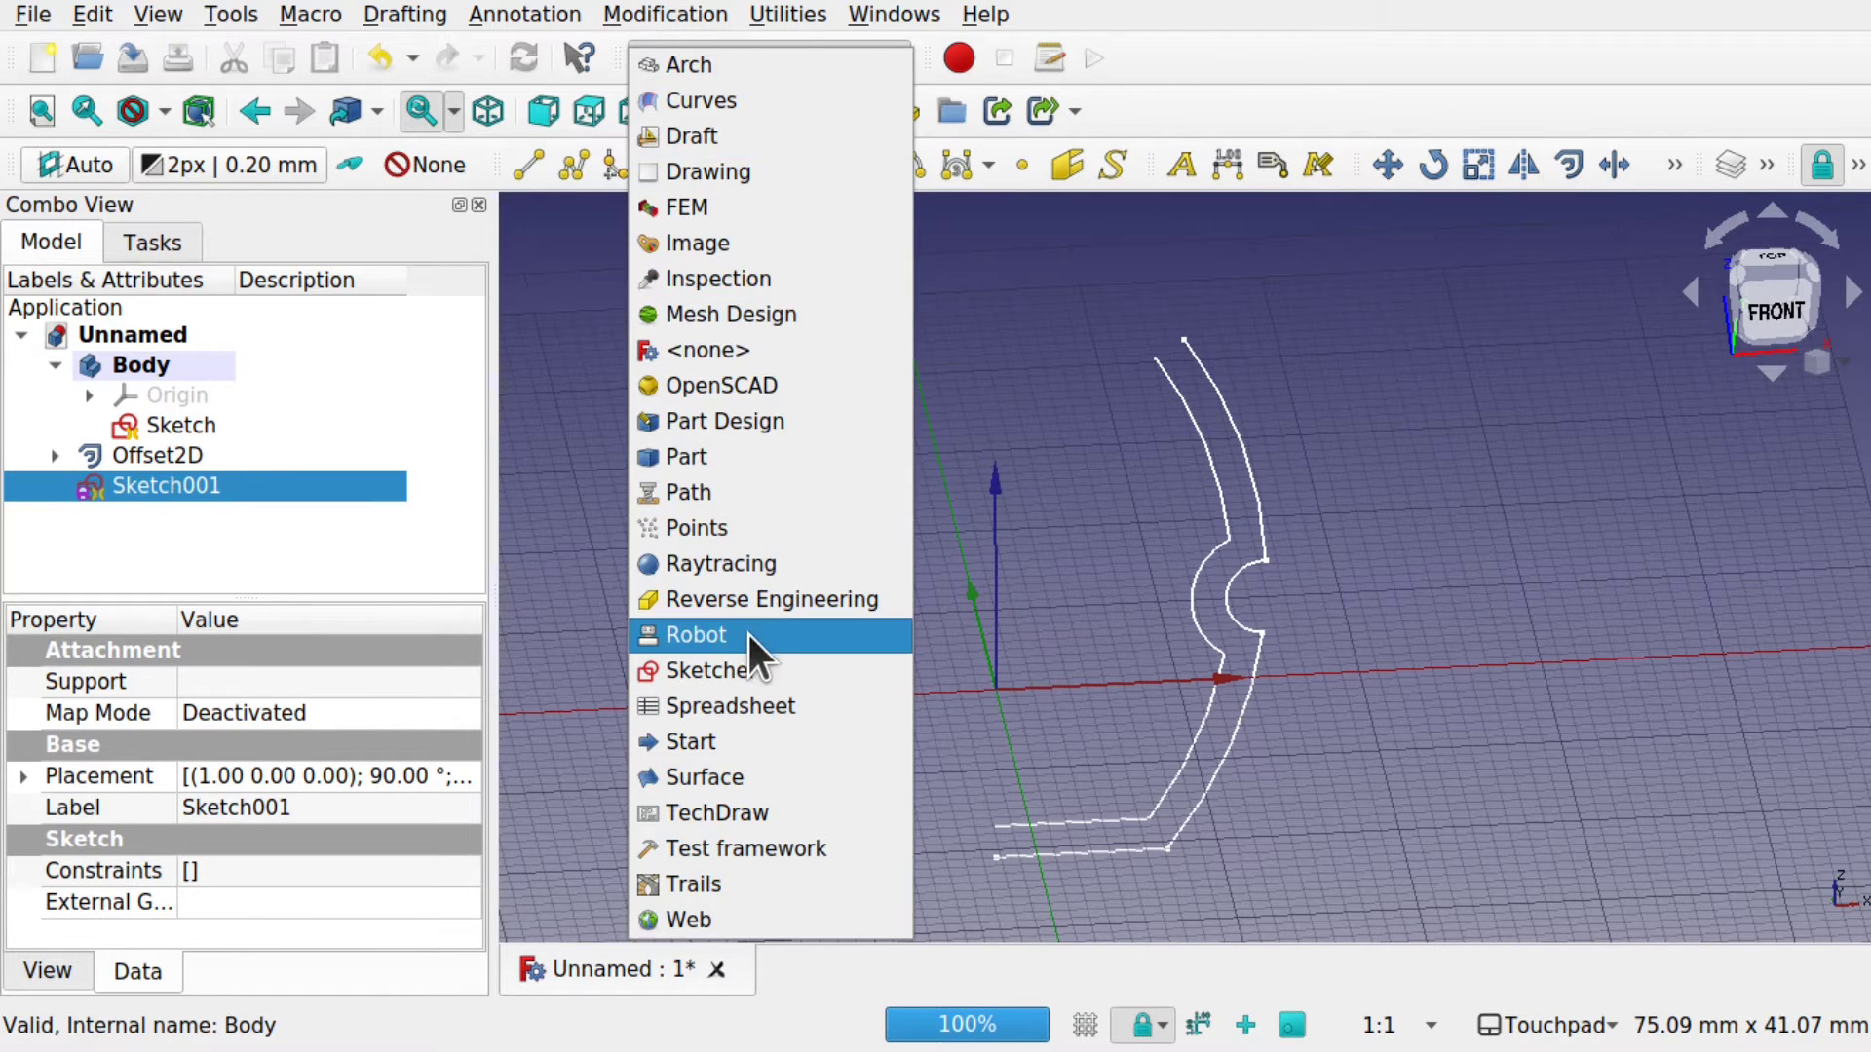
left_click(753, 669)
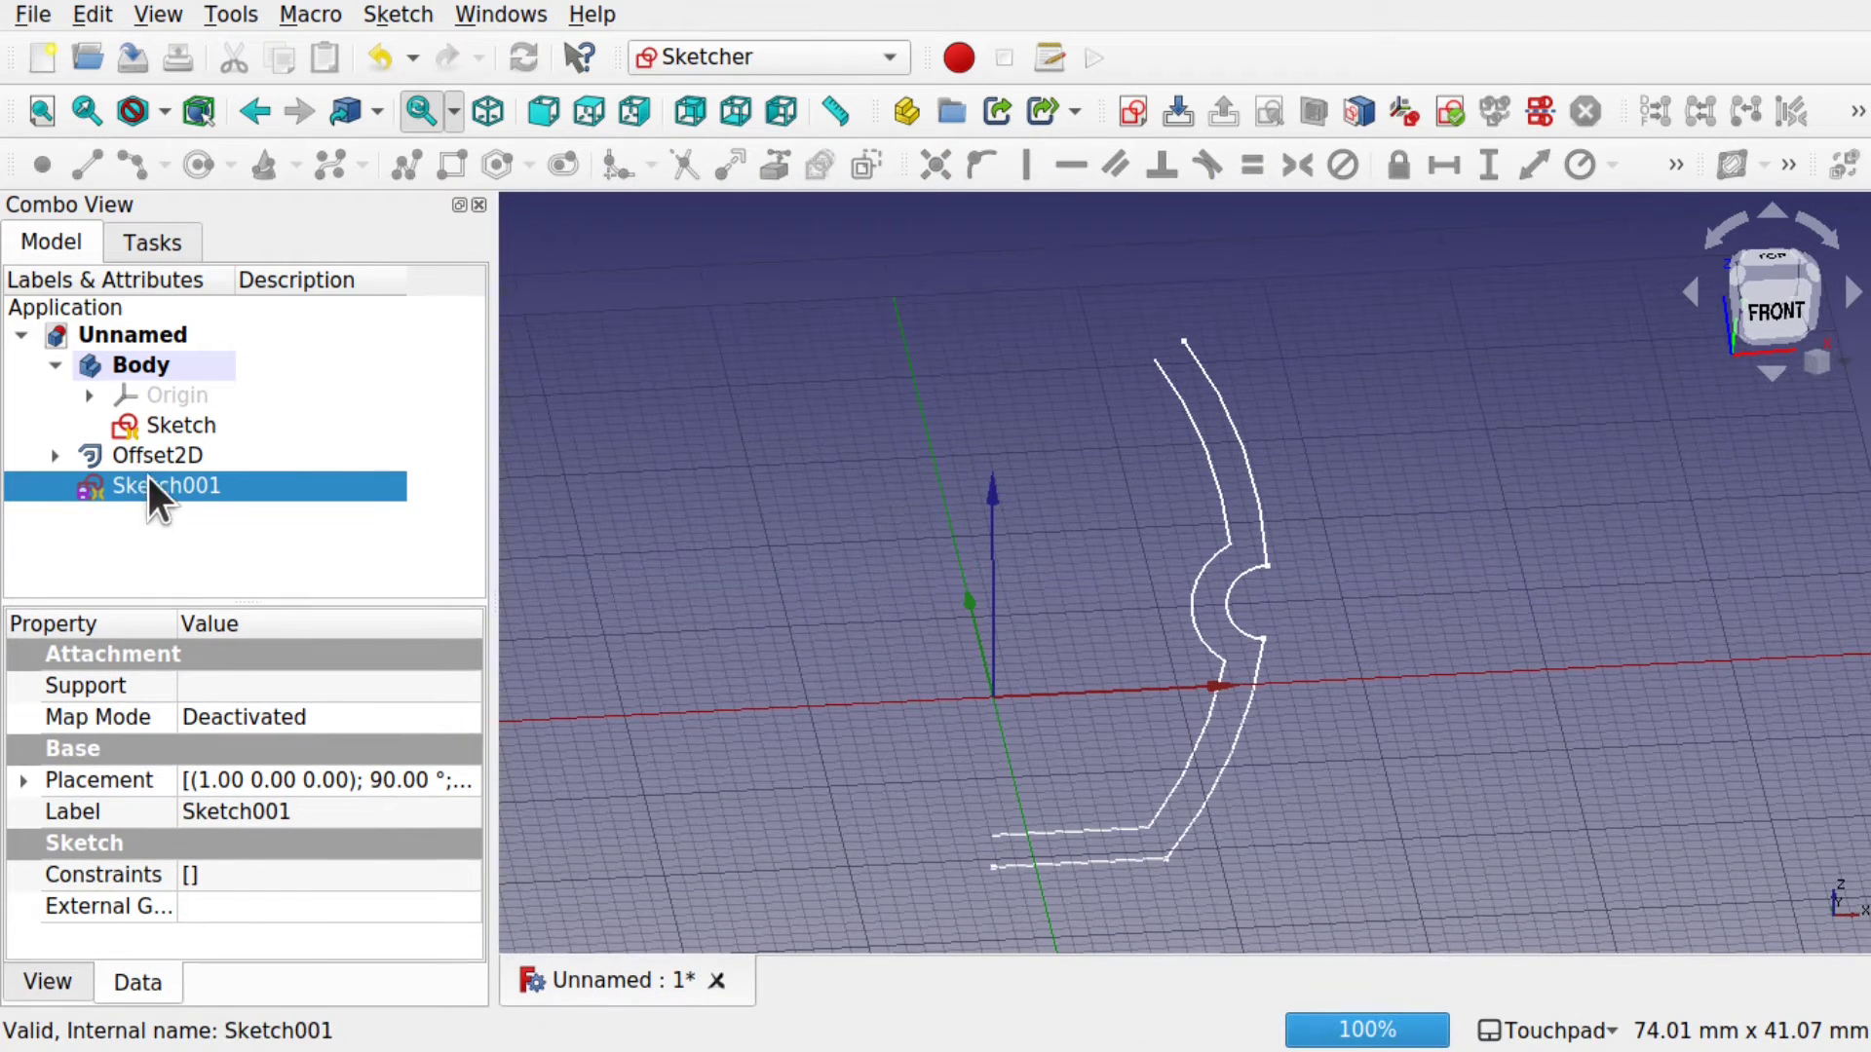
left_click(191, 414, "ctrl")
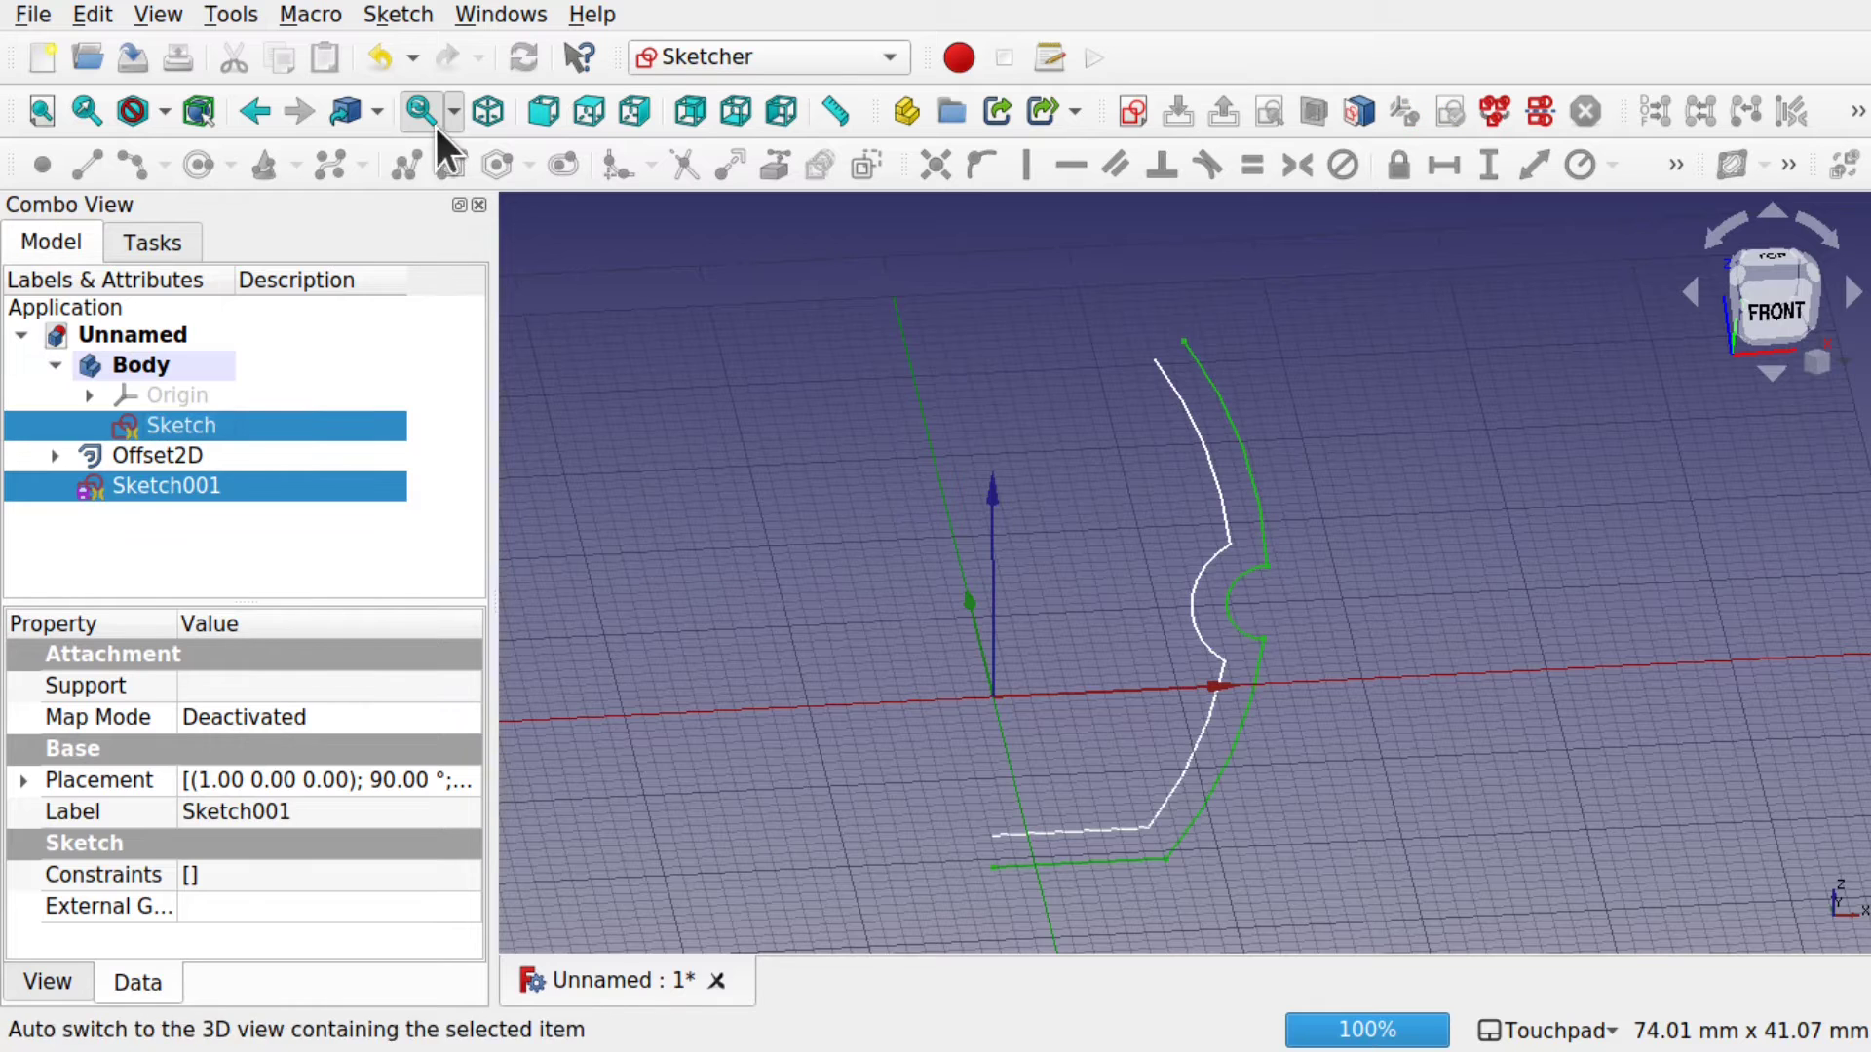
left_click(411, 20)
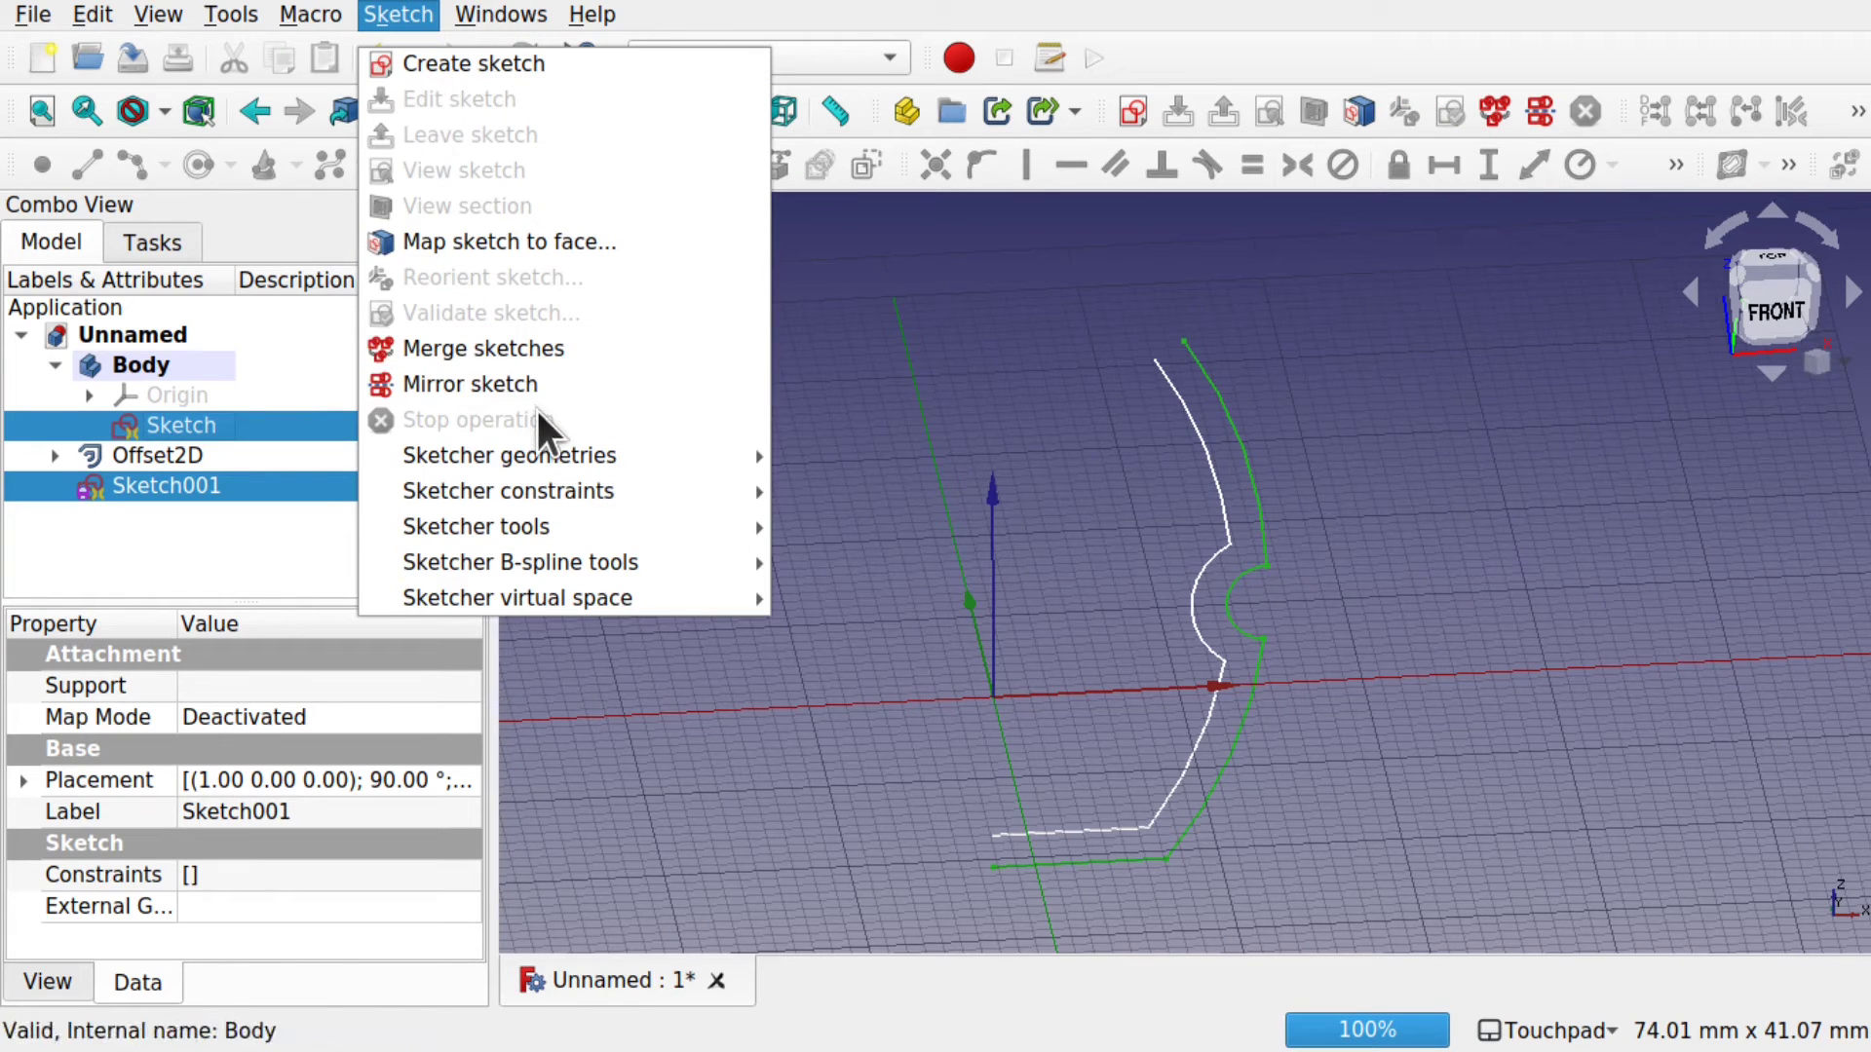
left_click(529, 351)
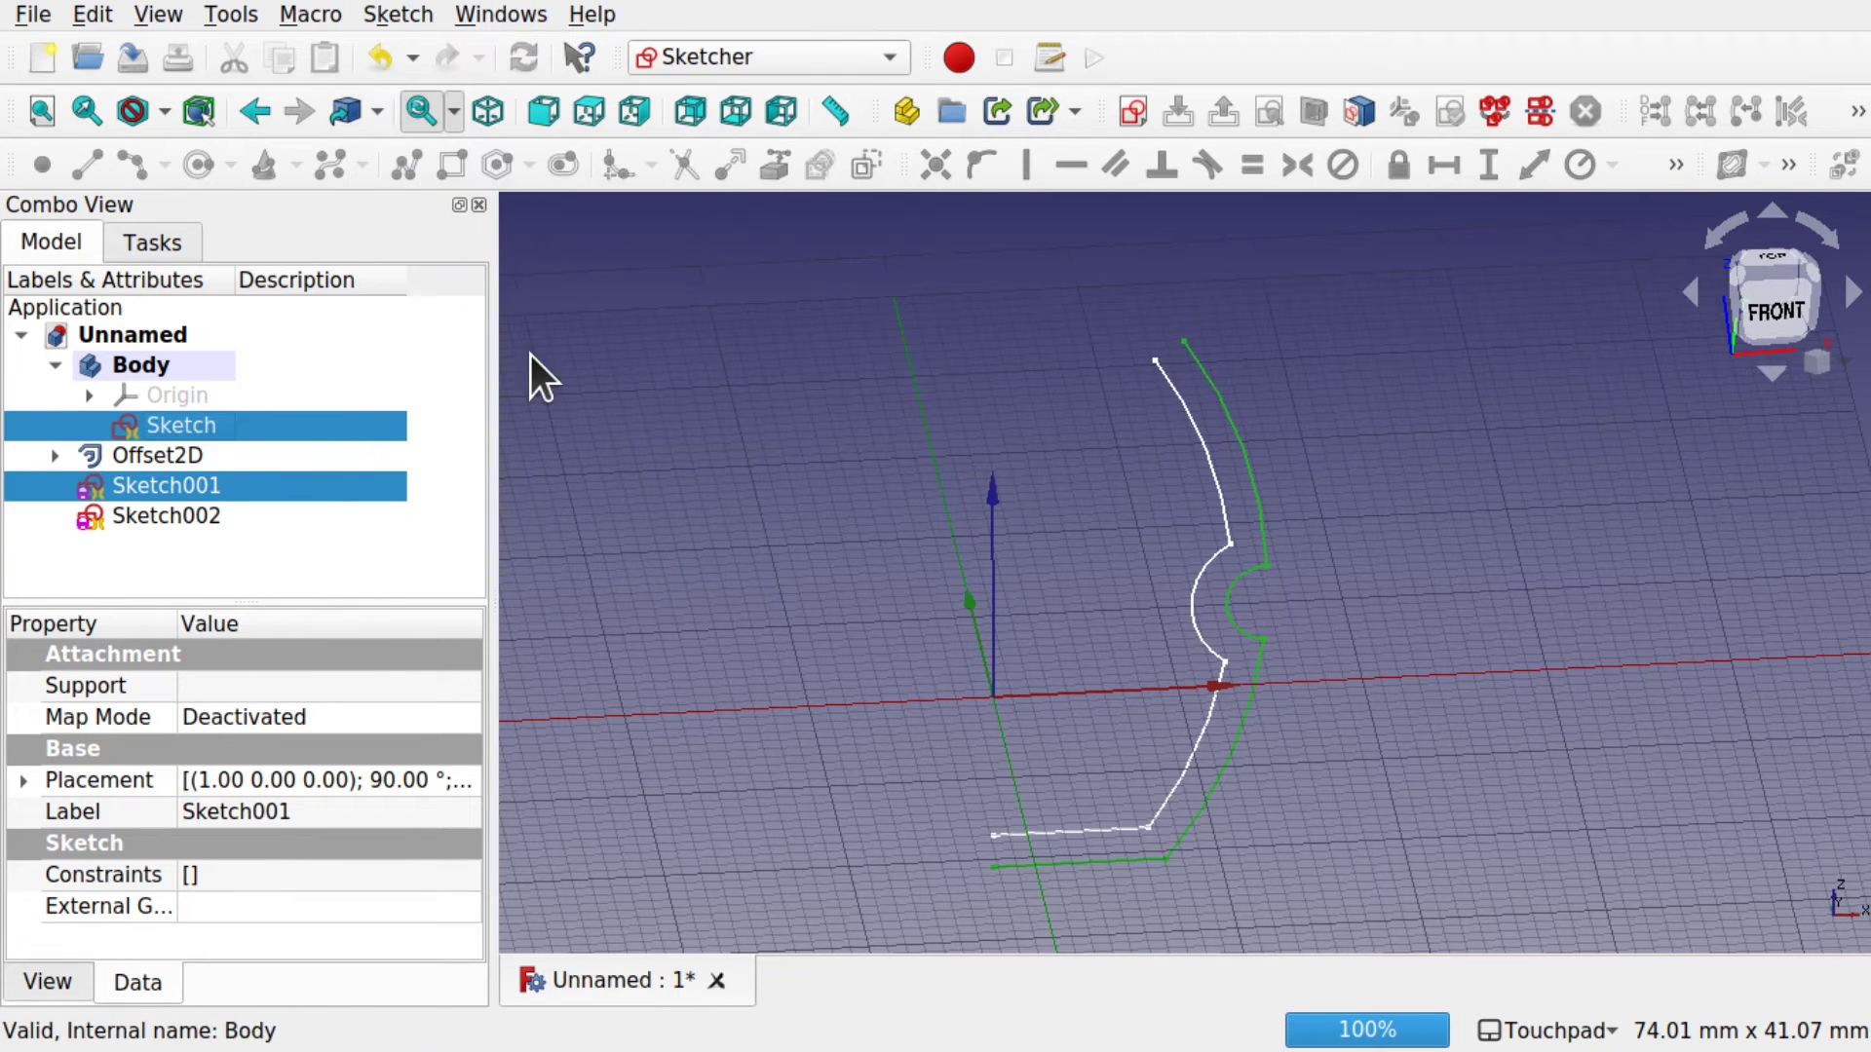
left_click(151, 518)
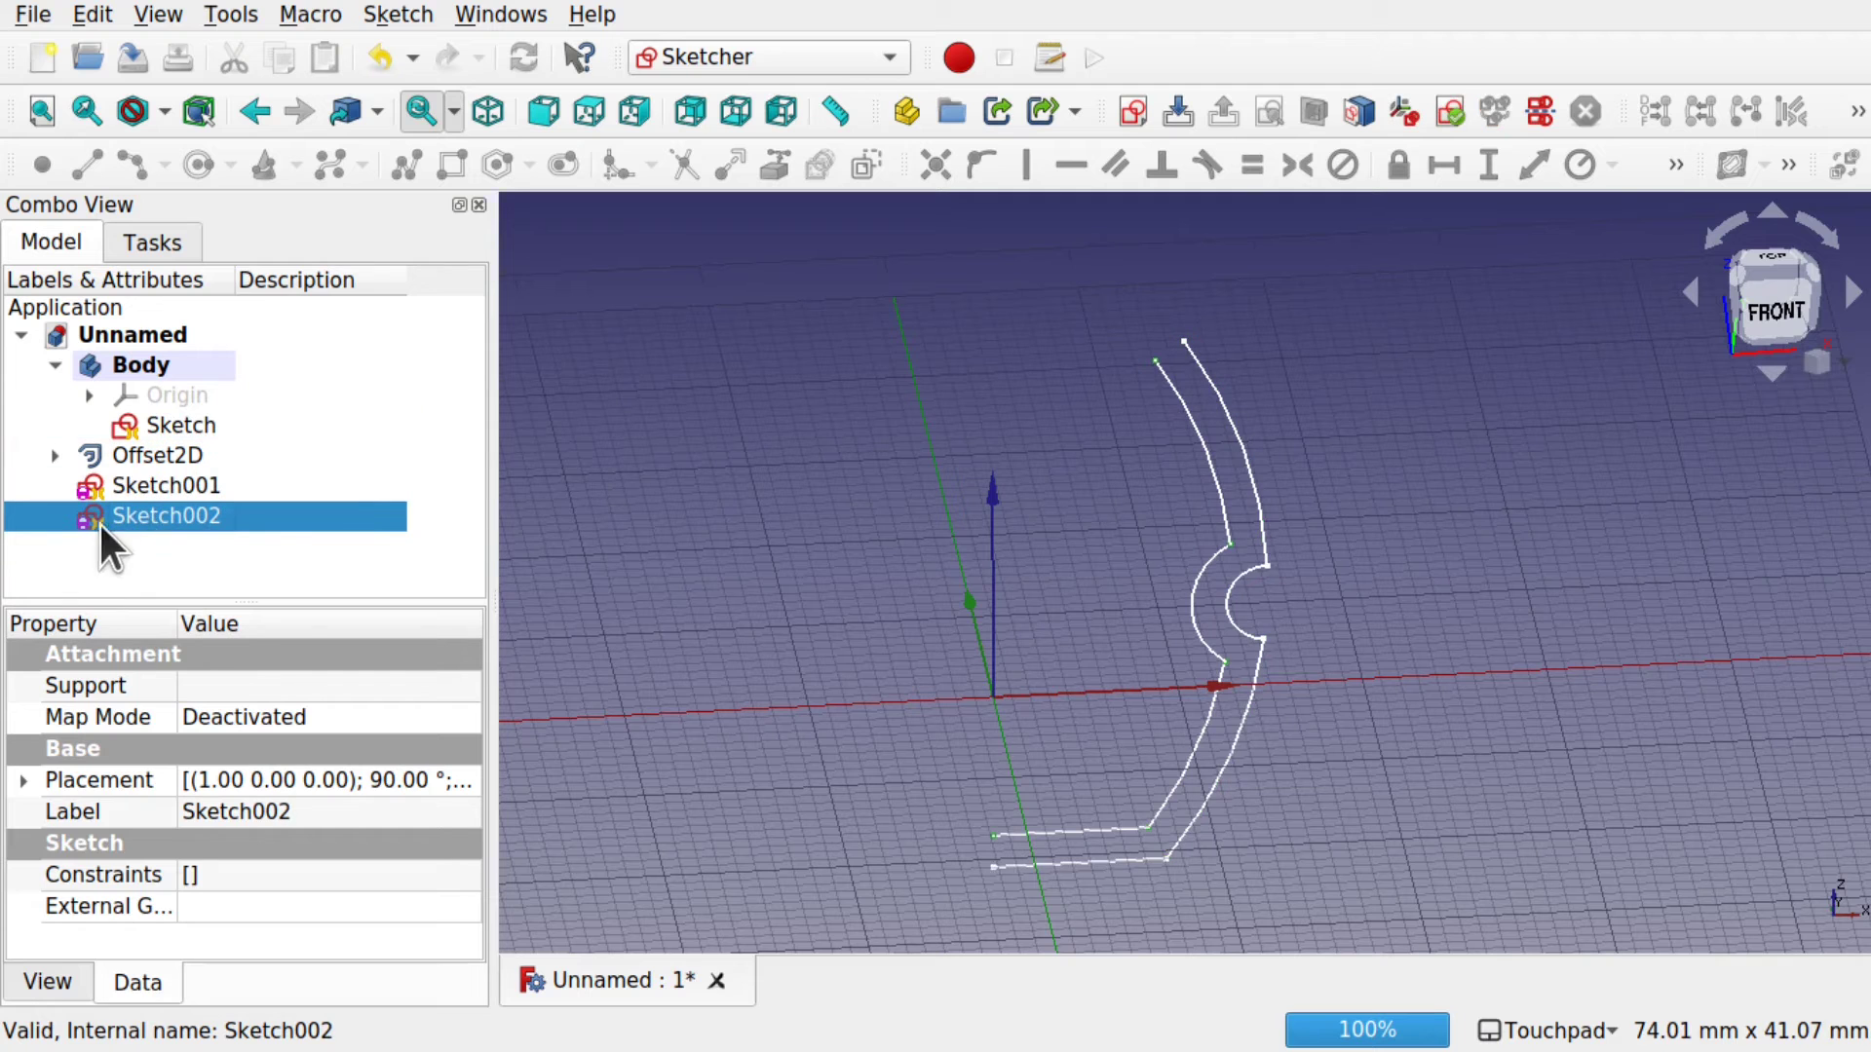
double_click(195, 513)
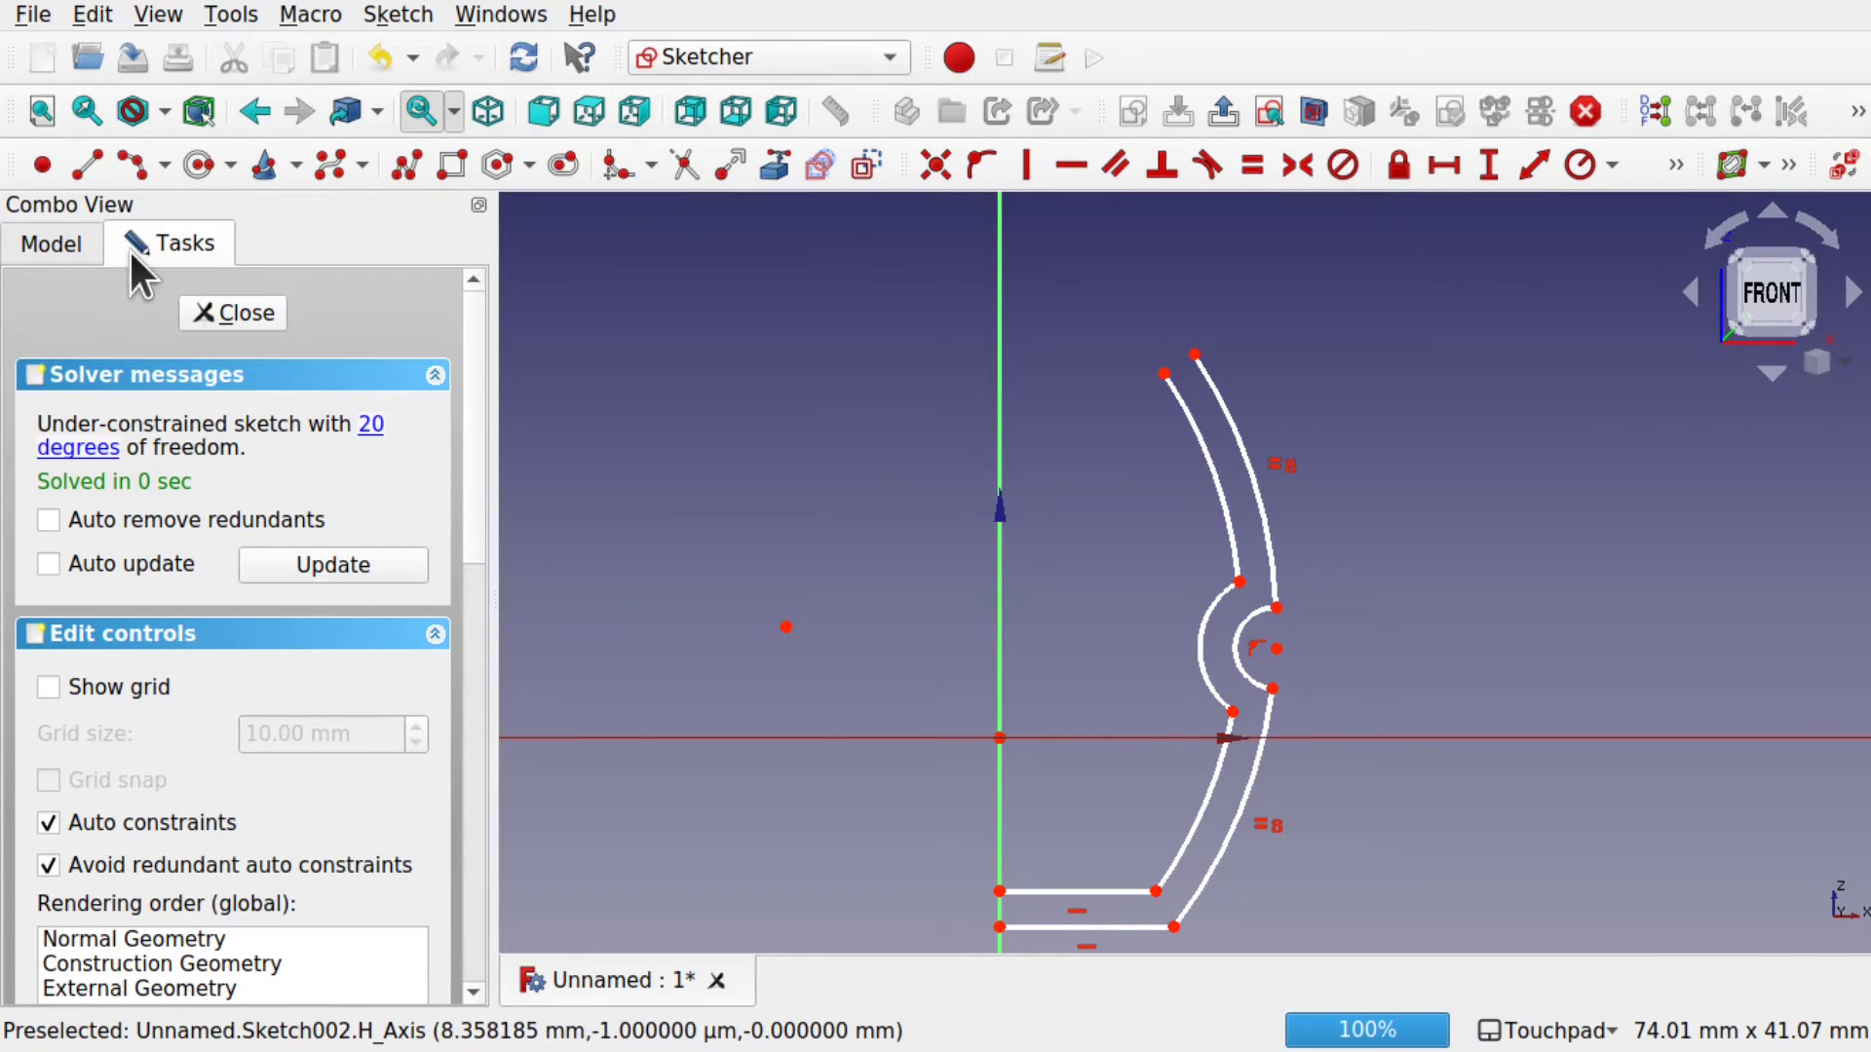
left_click(233, 313)
- Delete the original profile sketch, the 2D offset and the converted offset sketch, and move the merged sketch into the Body
left_click(169, 485)
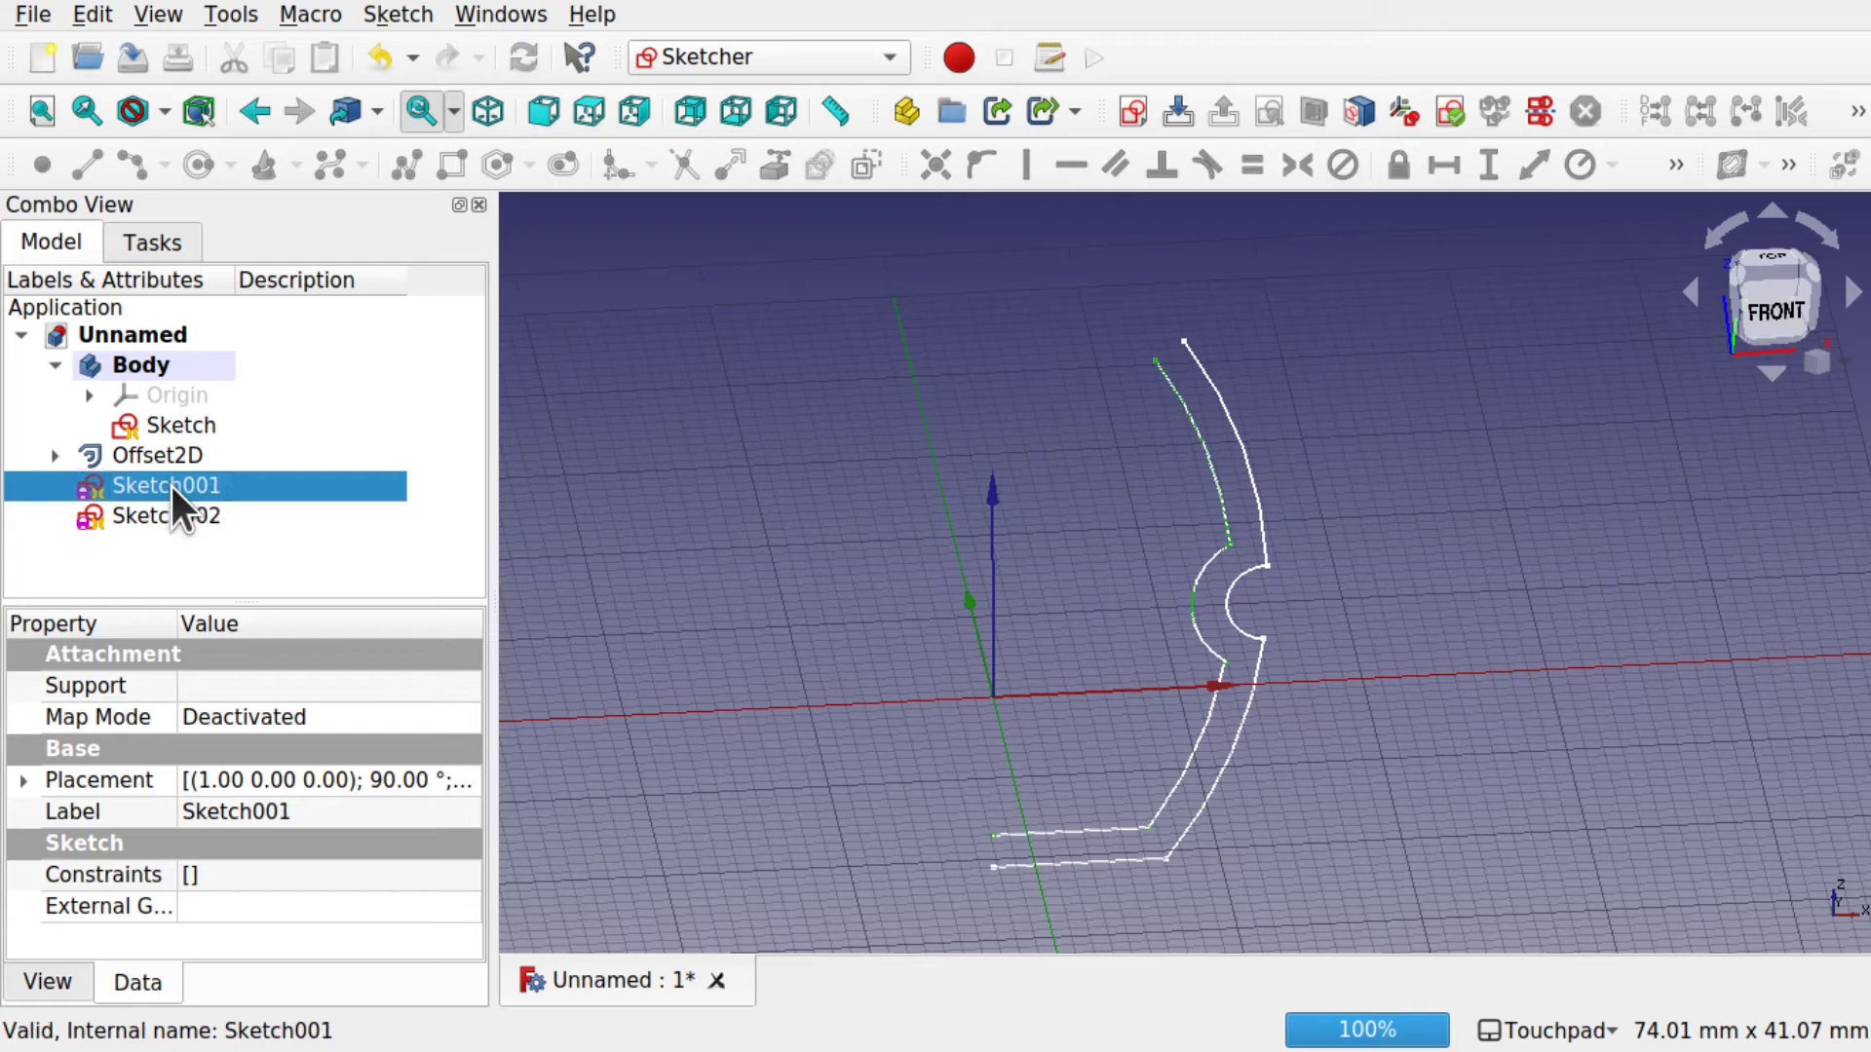
left_click(185, 456, "ctrl")
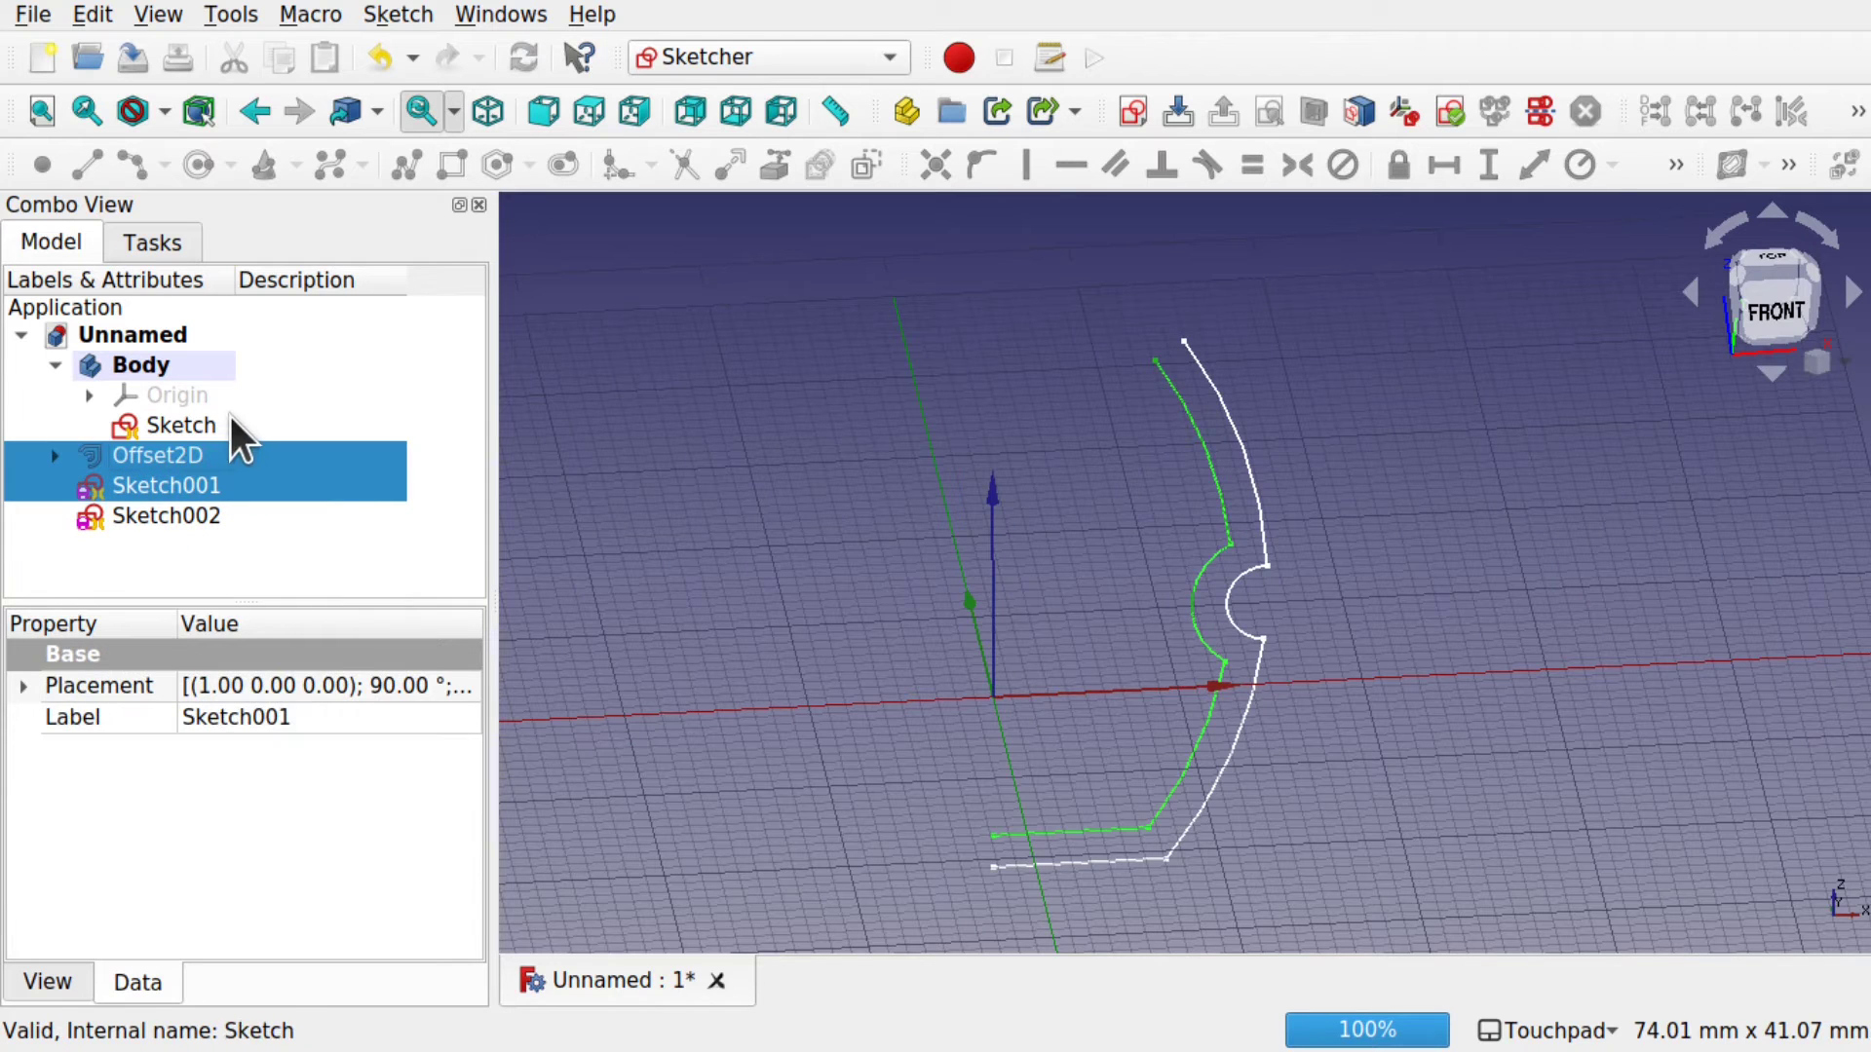
left_click(202, 423, "ctrl")
key("Delete")
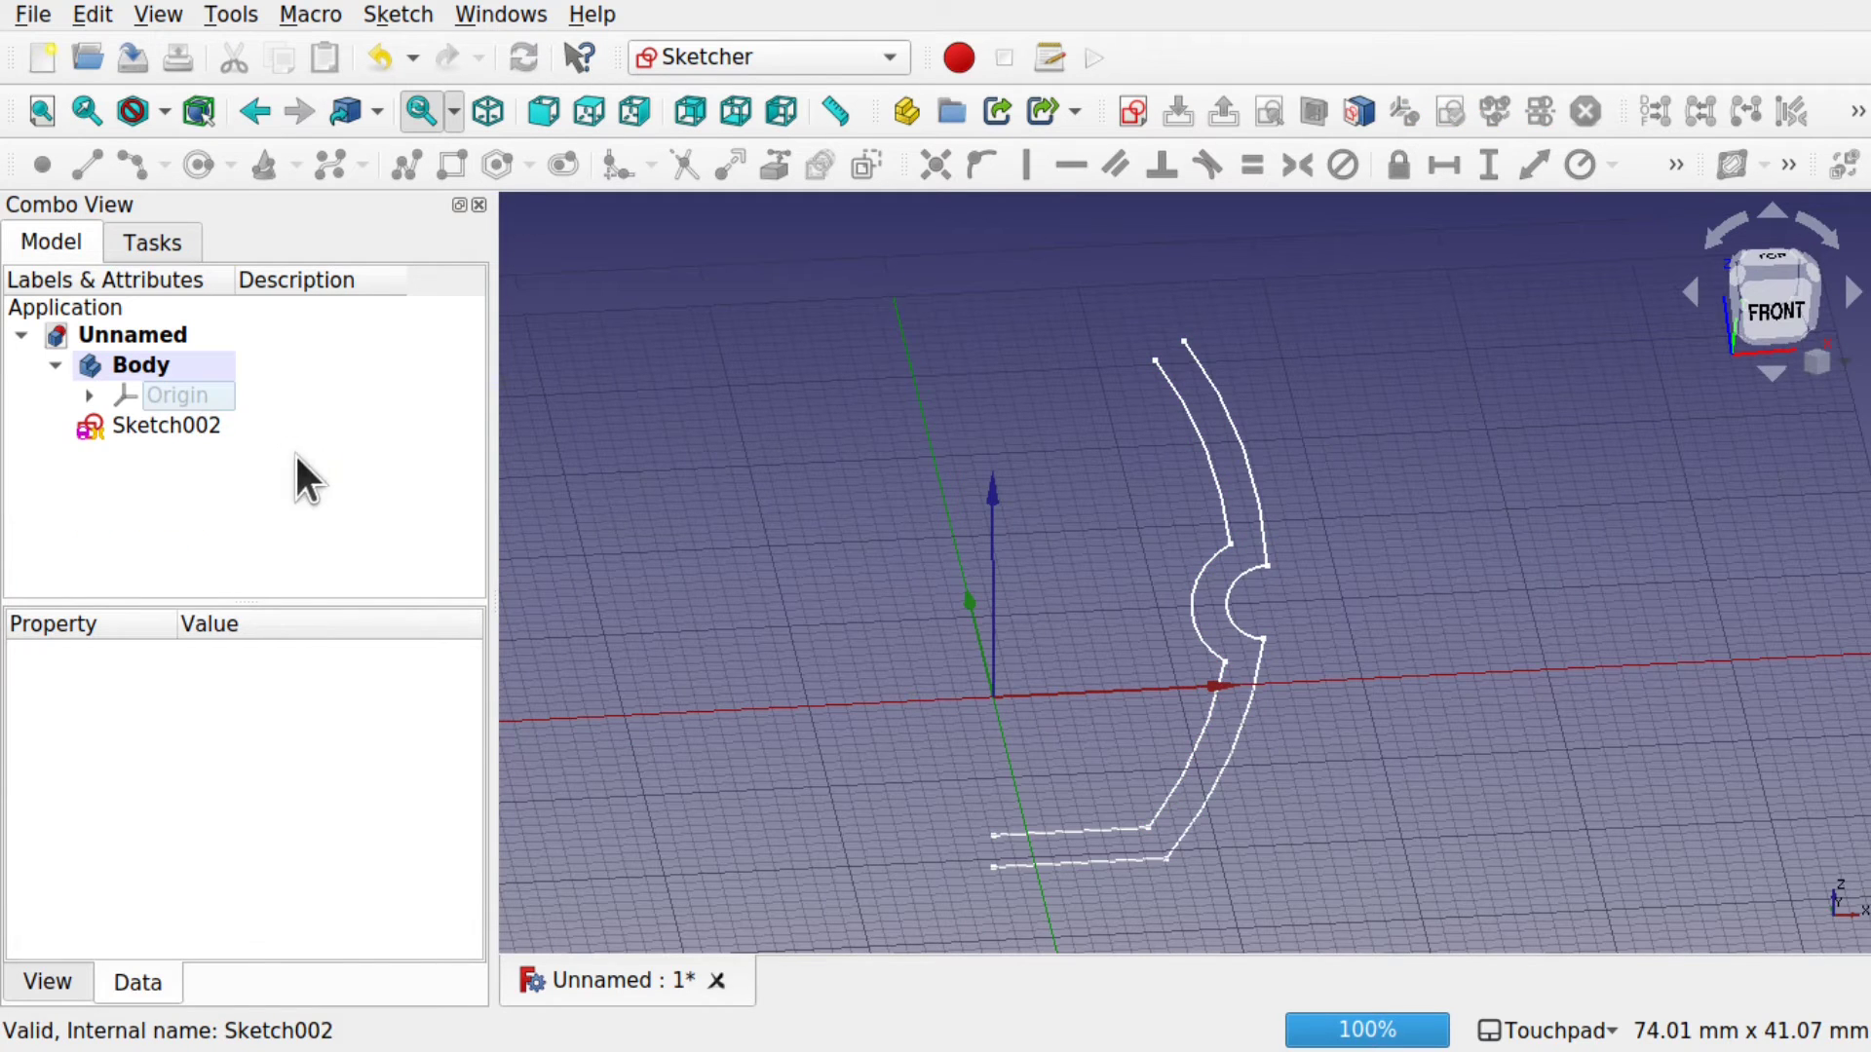
left_click(180, 436)
mouse_move(180, 436)
left_mouse_down()
mouse_move(84, 417)
mouse_move(117, 359)
mouse_move(144, 364)
left_mouse_up()
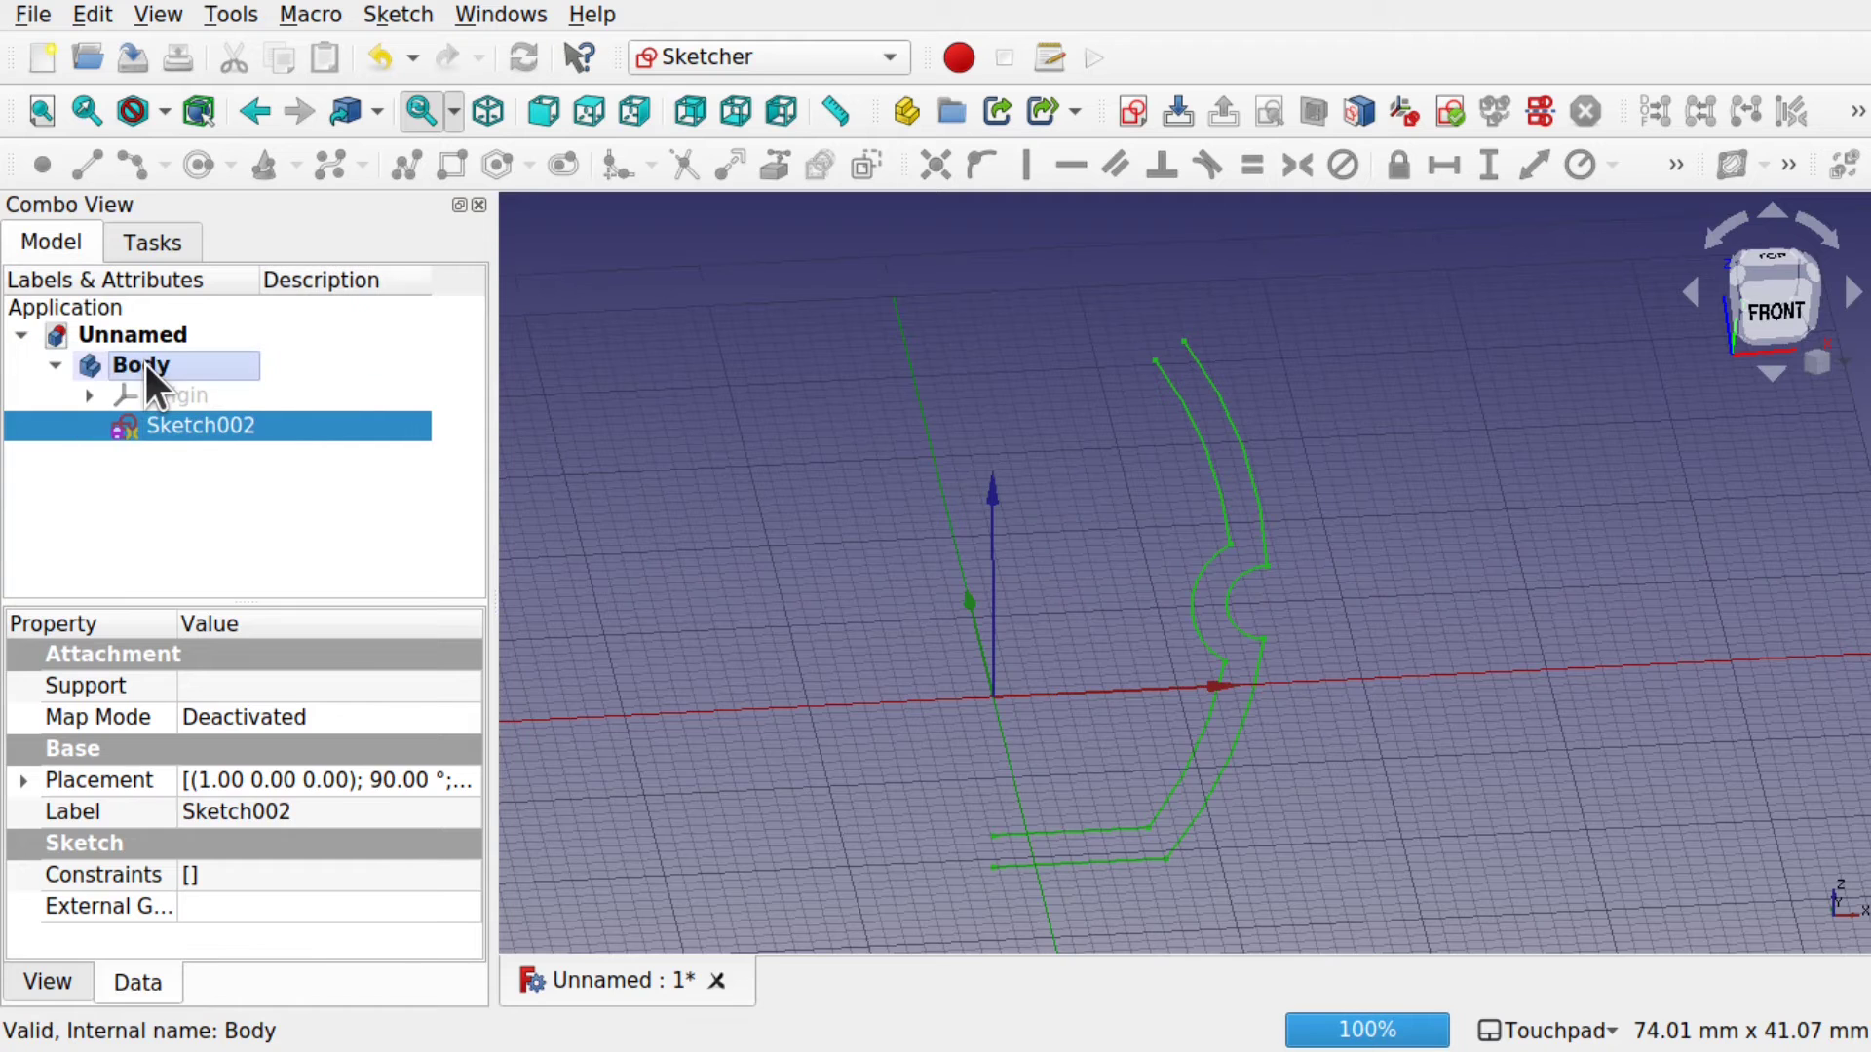
- Close the merged profile with straight lines joining the two outlines' open ends at the upper rim and at the vertical axis
double_click(237, 424)
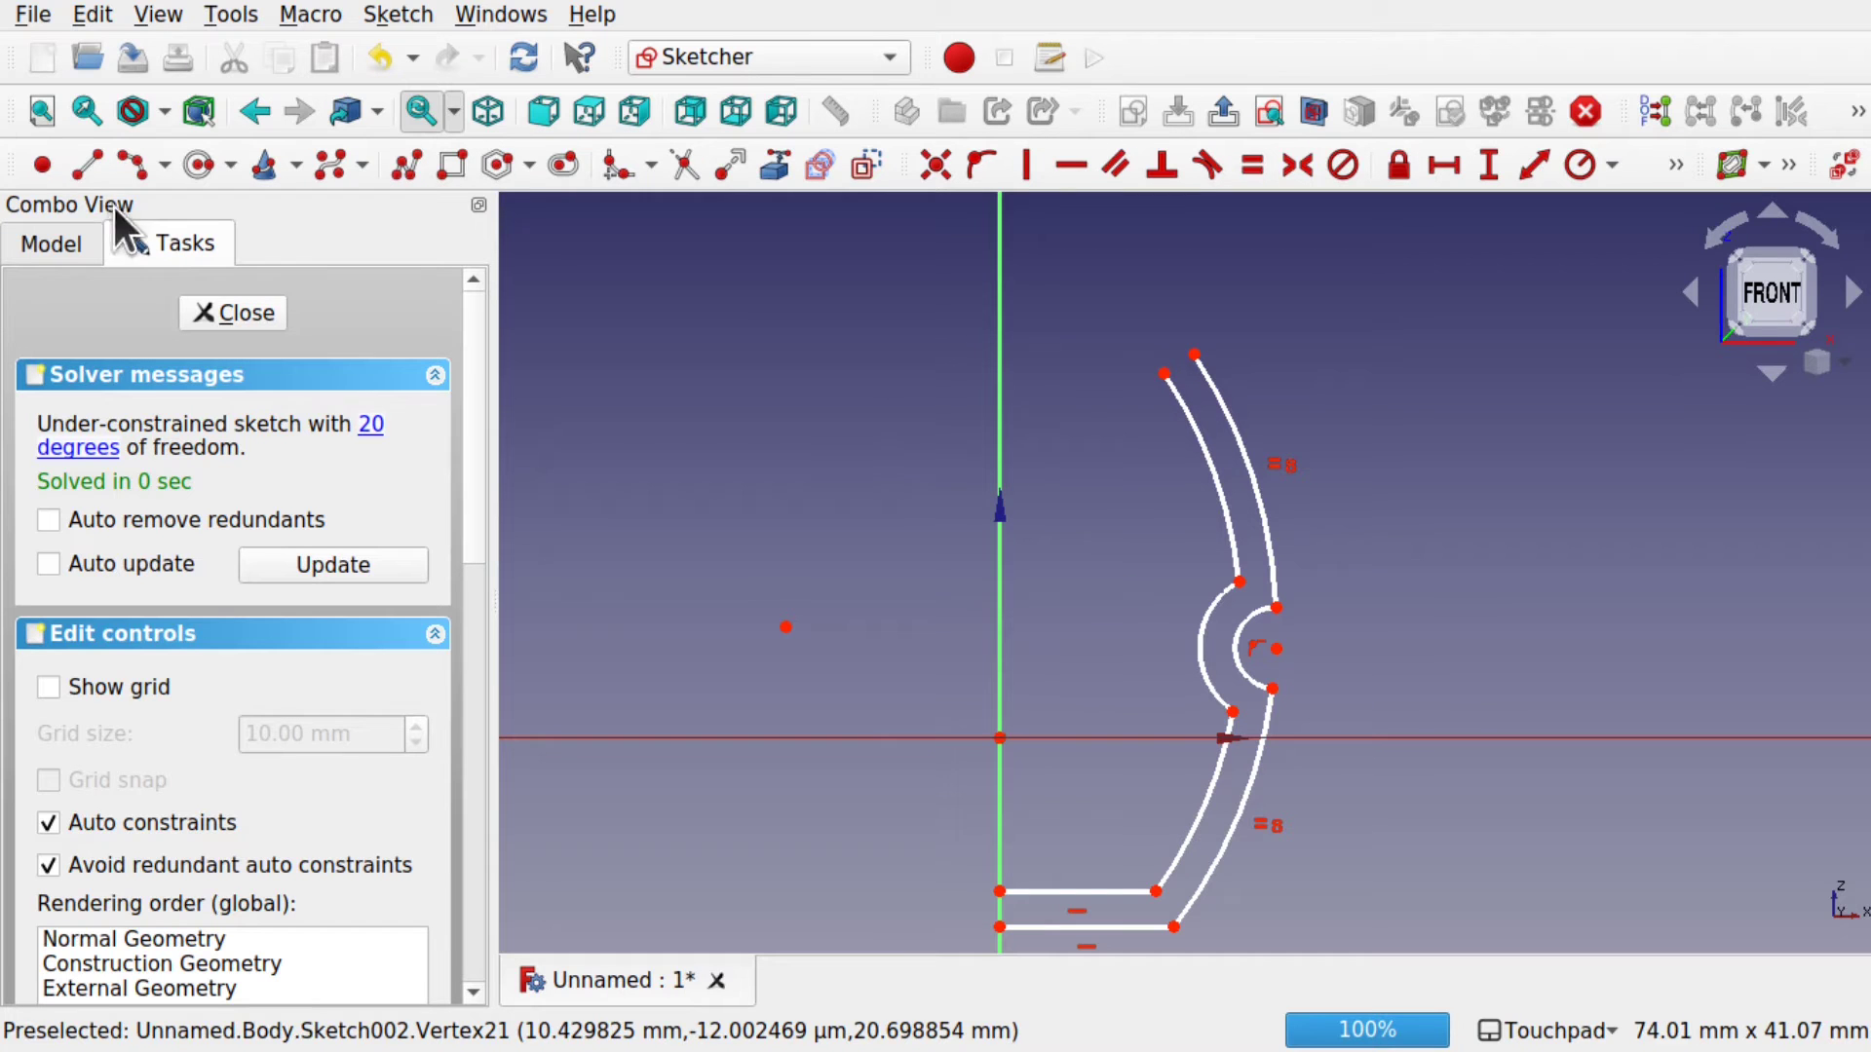
left_click(86, 165)
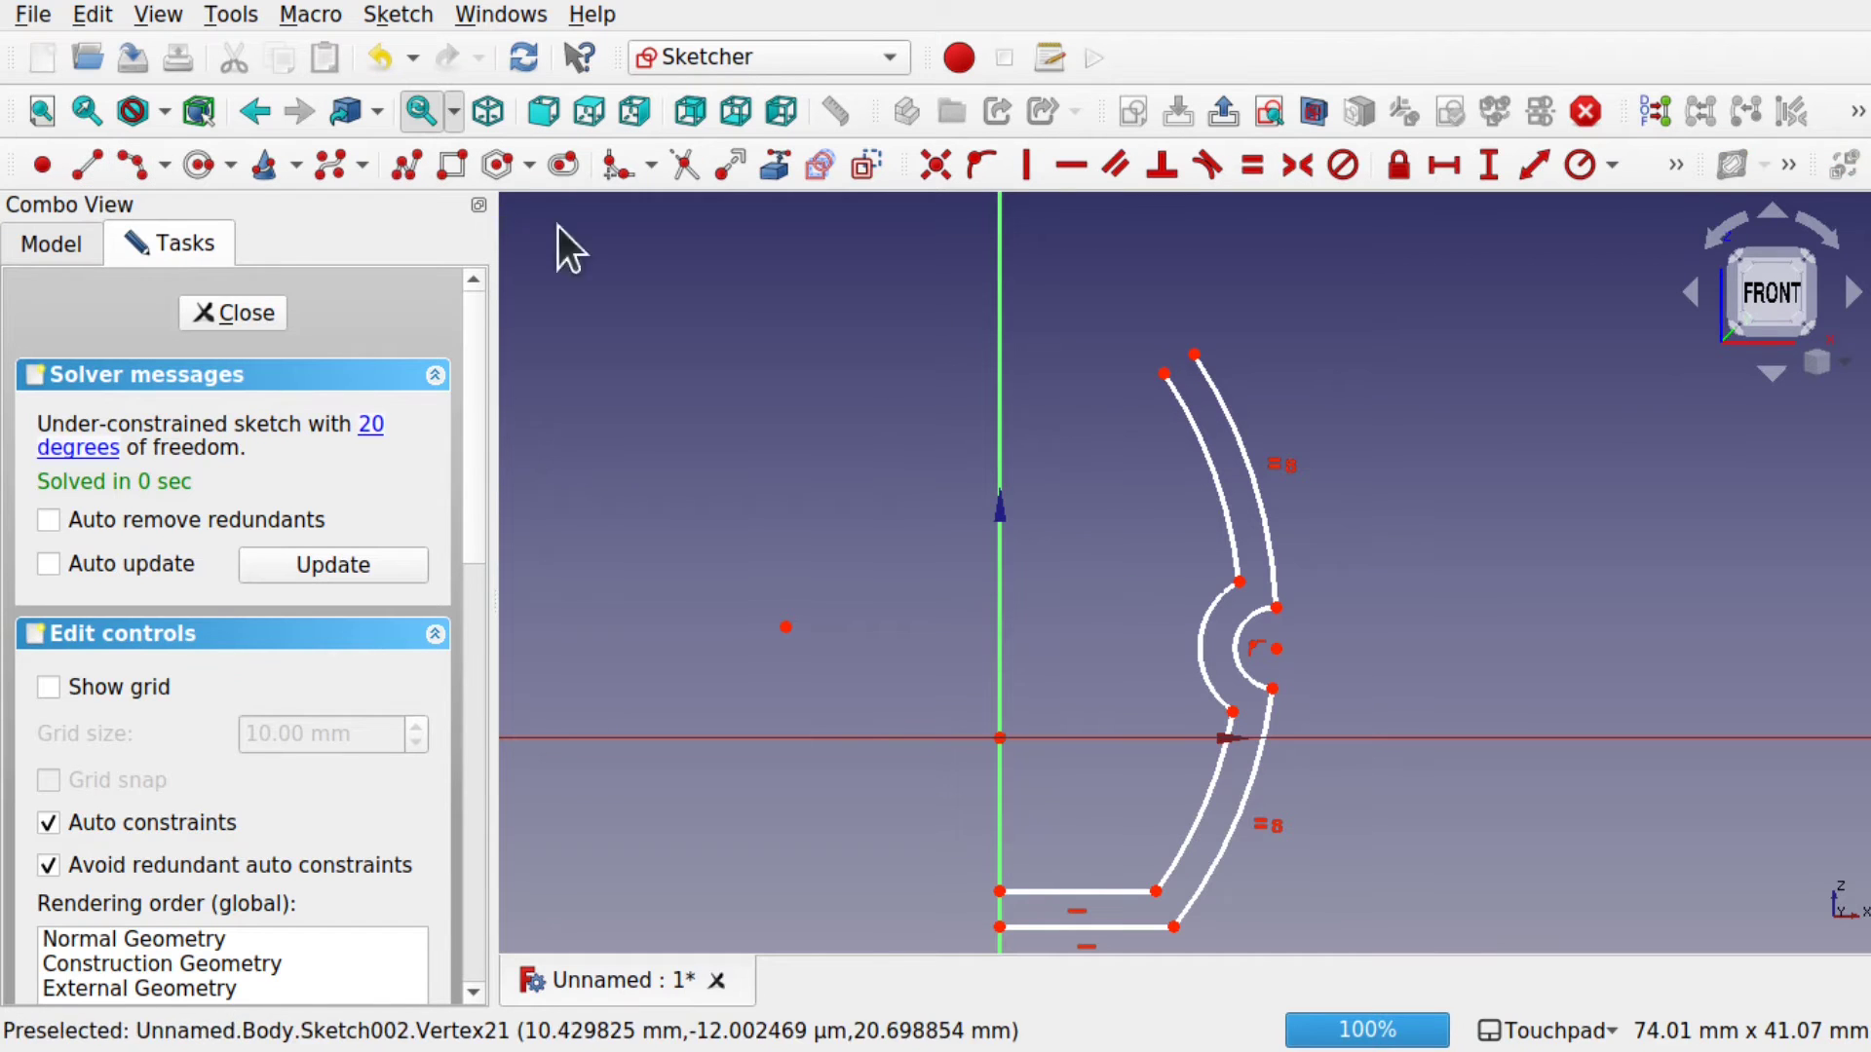
left_click(1163, 372)
left_click(1194, 354)
left_click(1001, 926)
left_click(1001, 891)
left_click(218, 312)
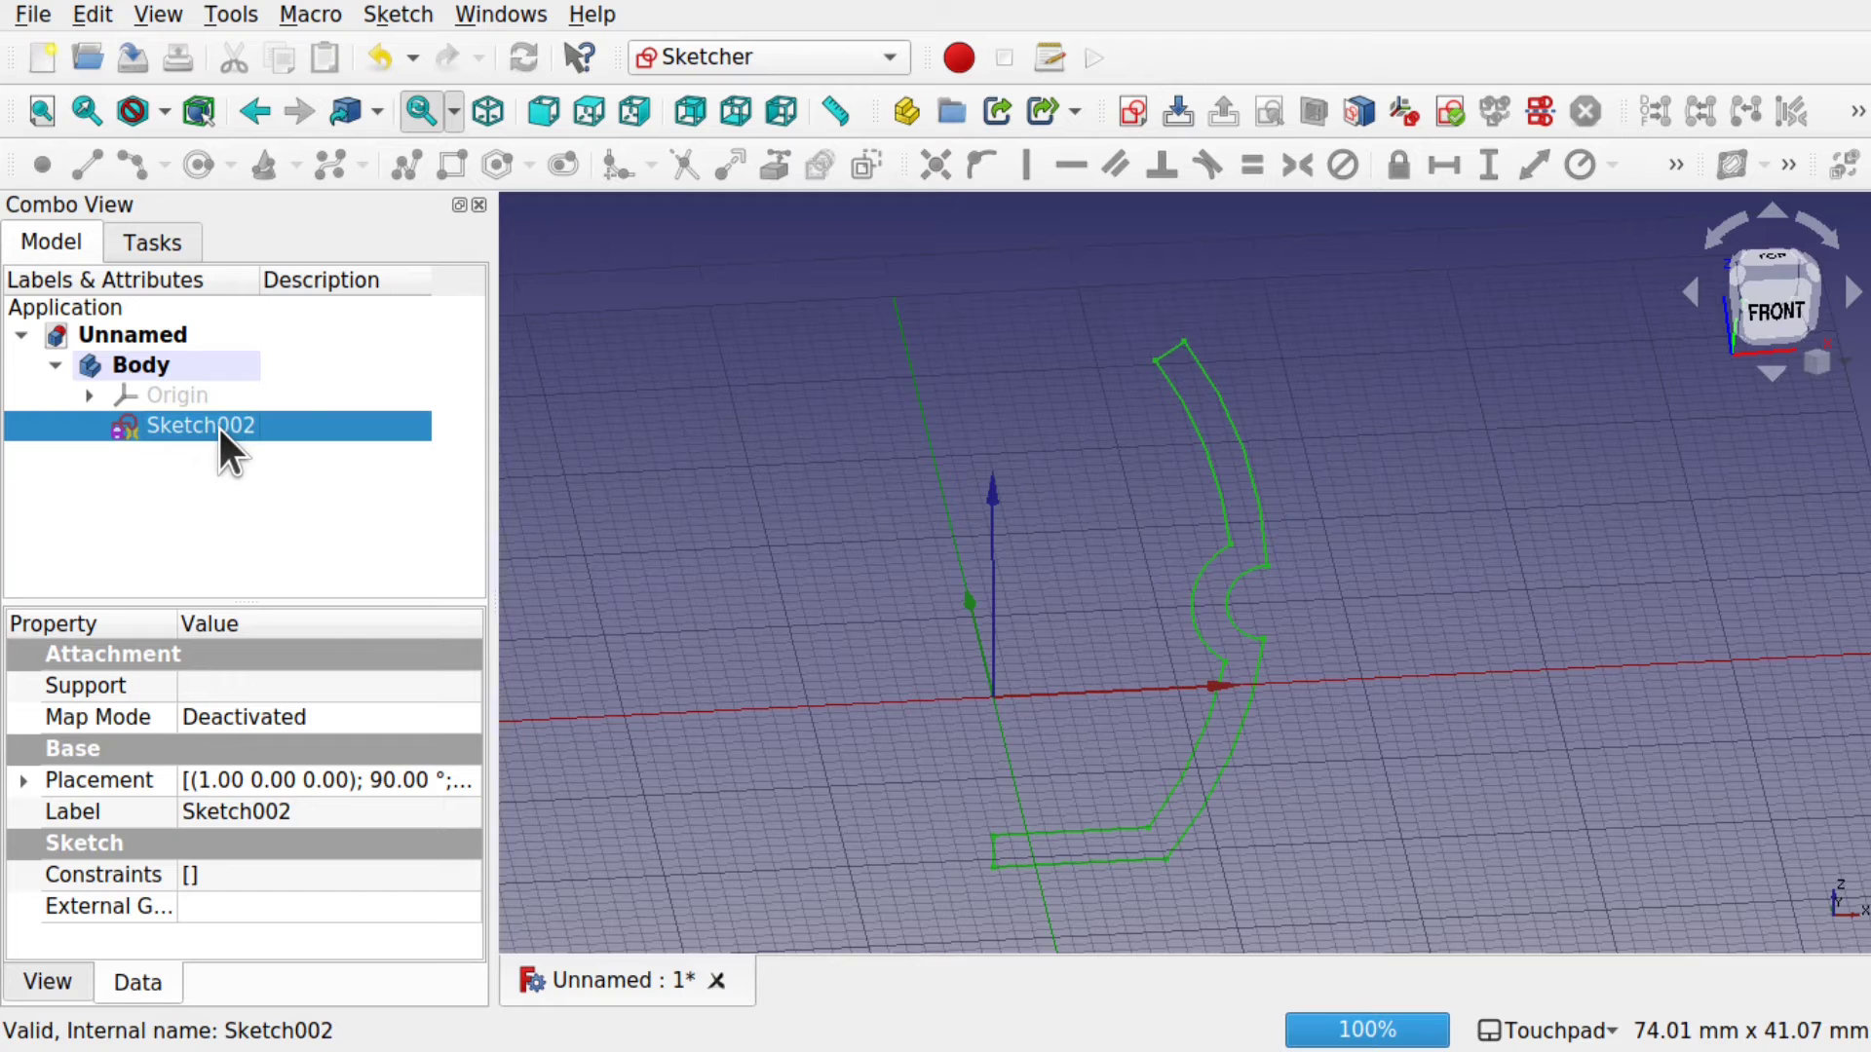
- Revolve the closed profile 360° about the vertical sketch axis in the Part Design workbench
left_click(775, 57)
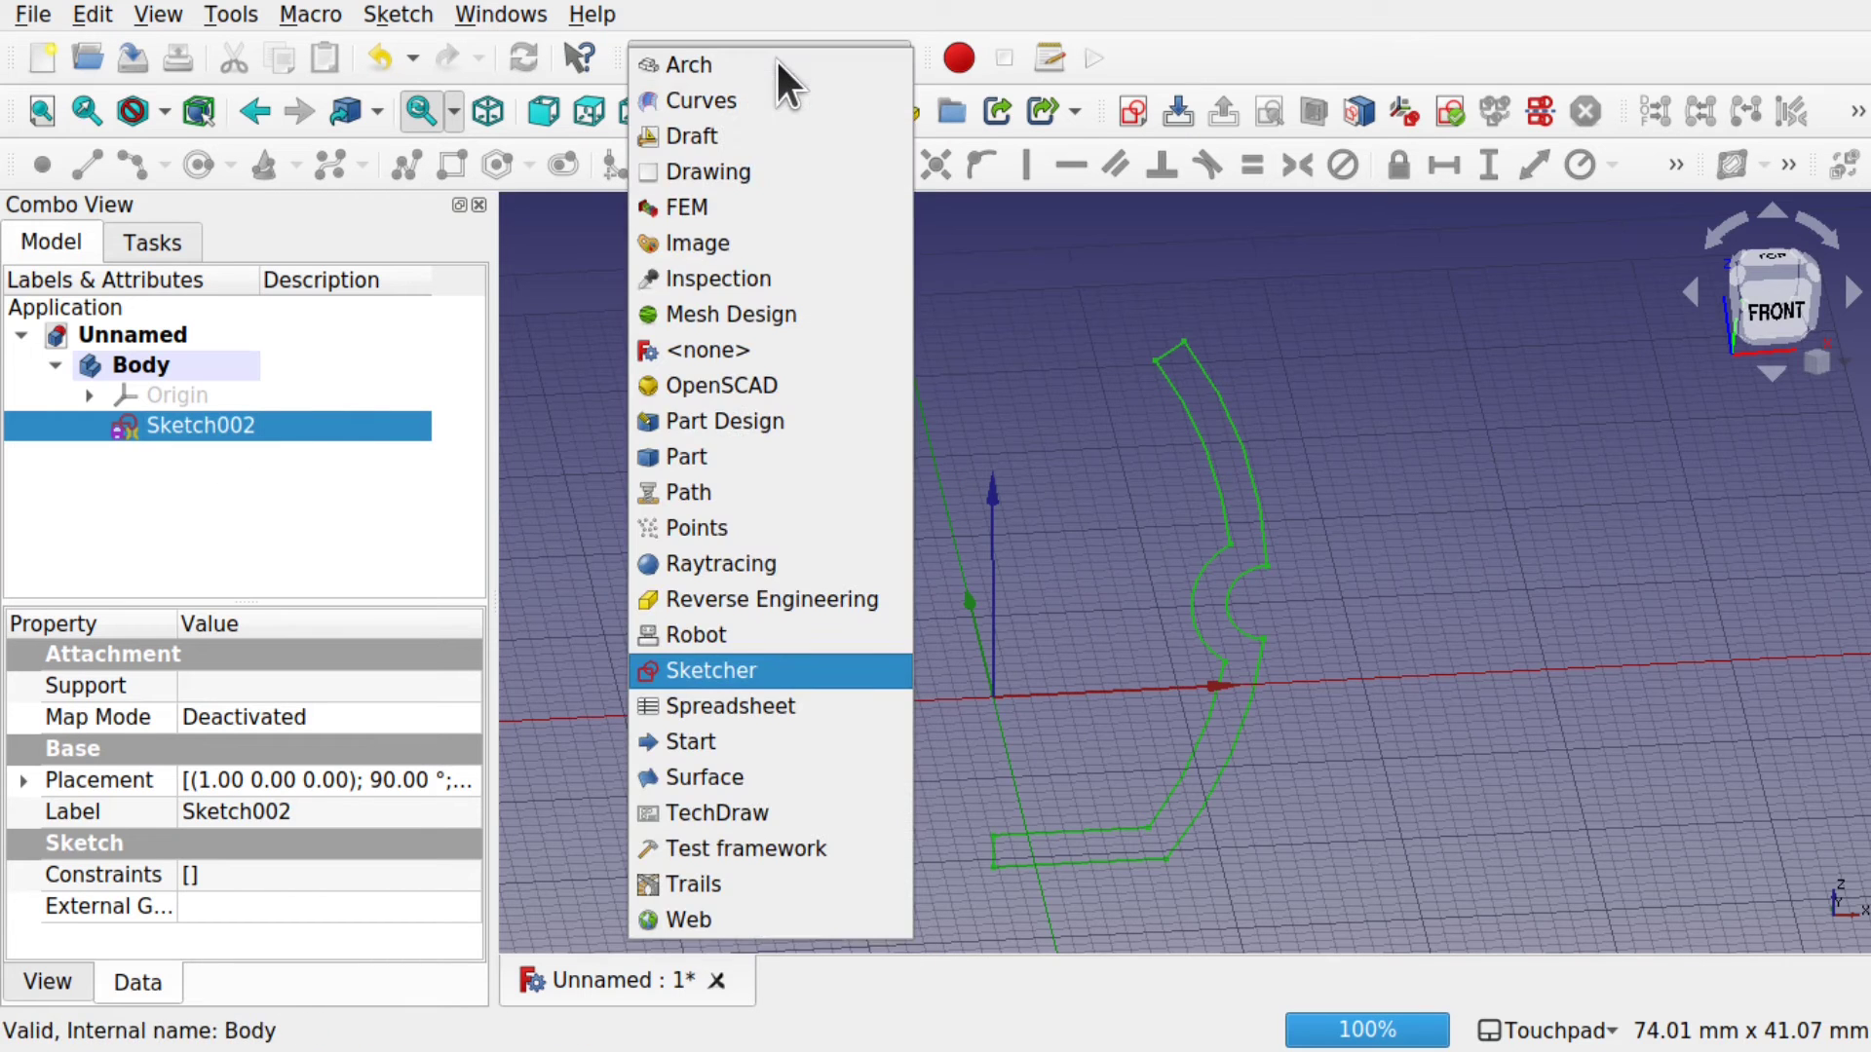
left_click(786, 420)
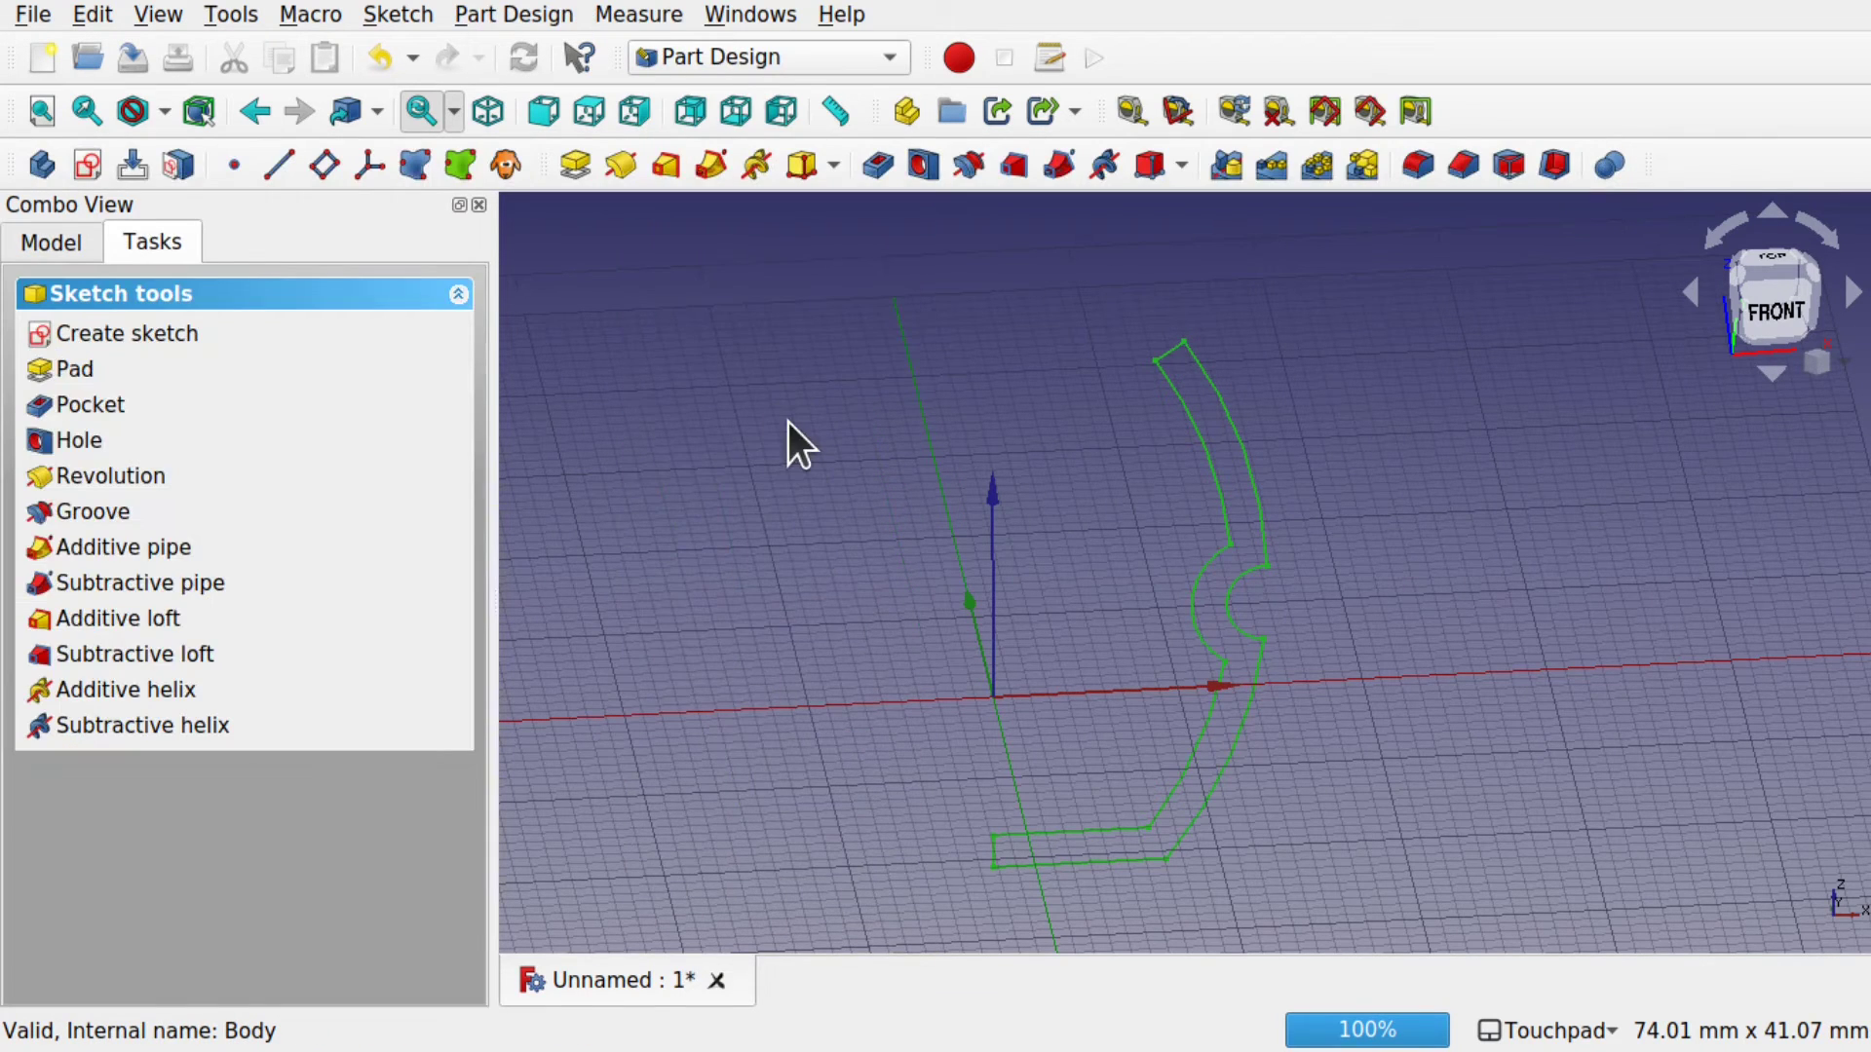
left_click(621, 173)
left_click_drag(1002, 325, 974, 435, "alt")
left_click_drag(1065, 329, 1106, 597, "alt")
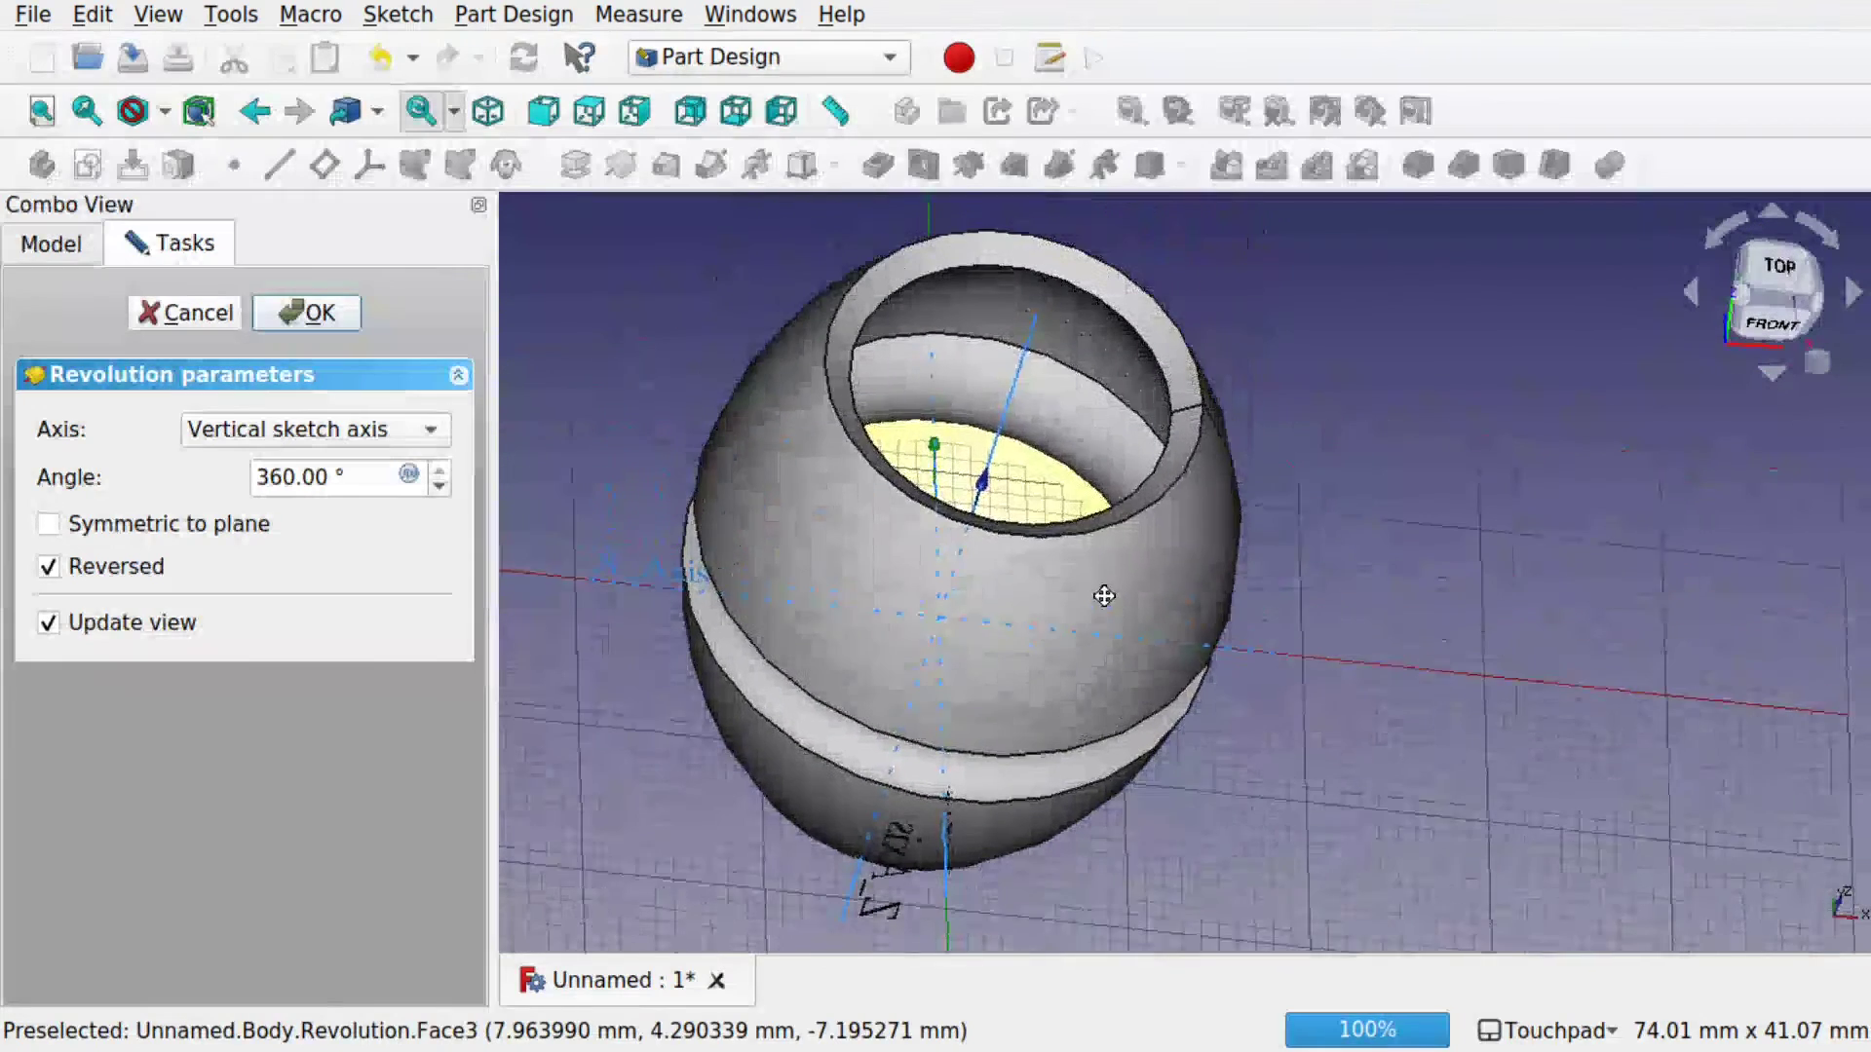
left_click(319, 314)
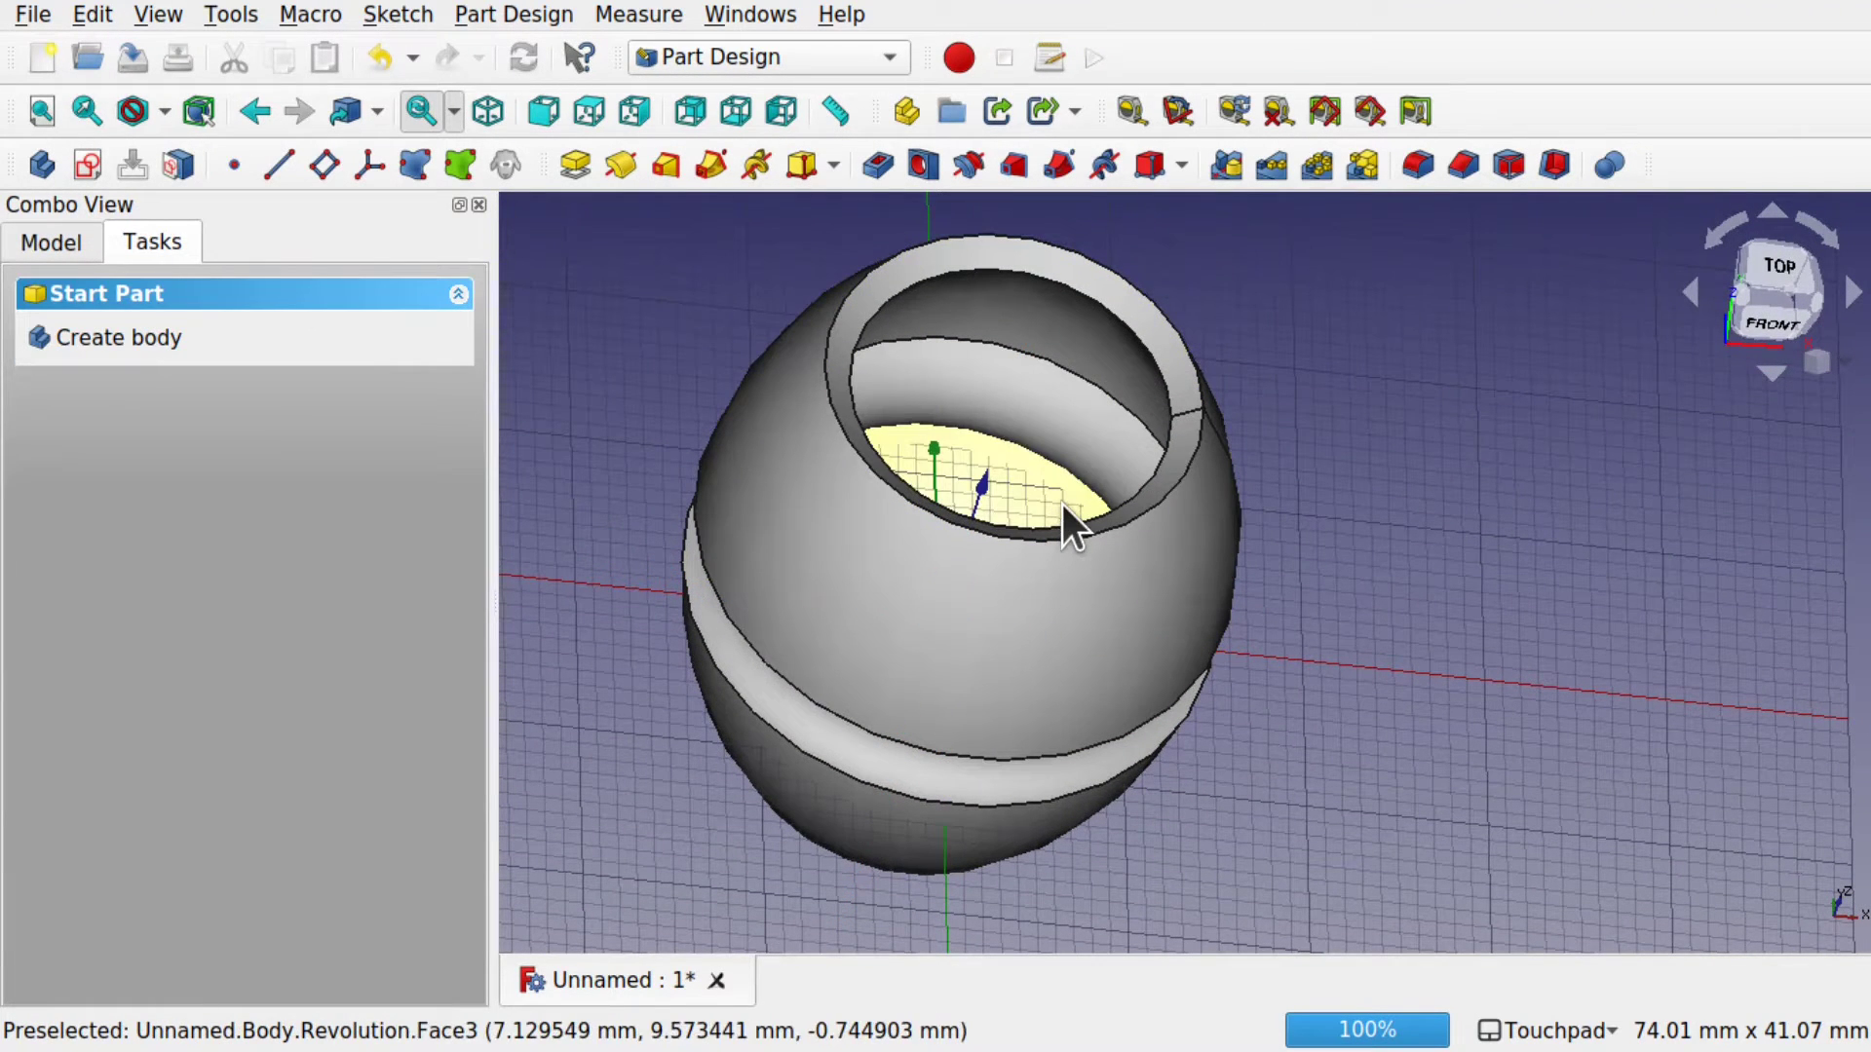
left_click(53, 241)
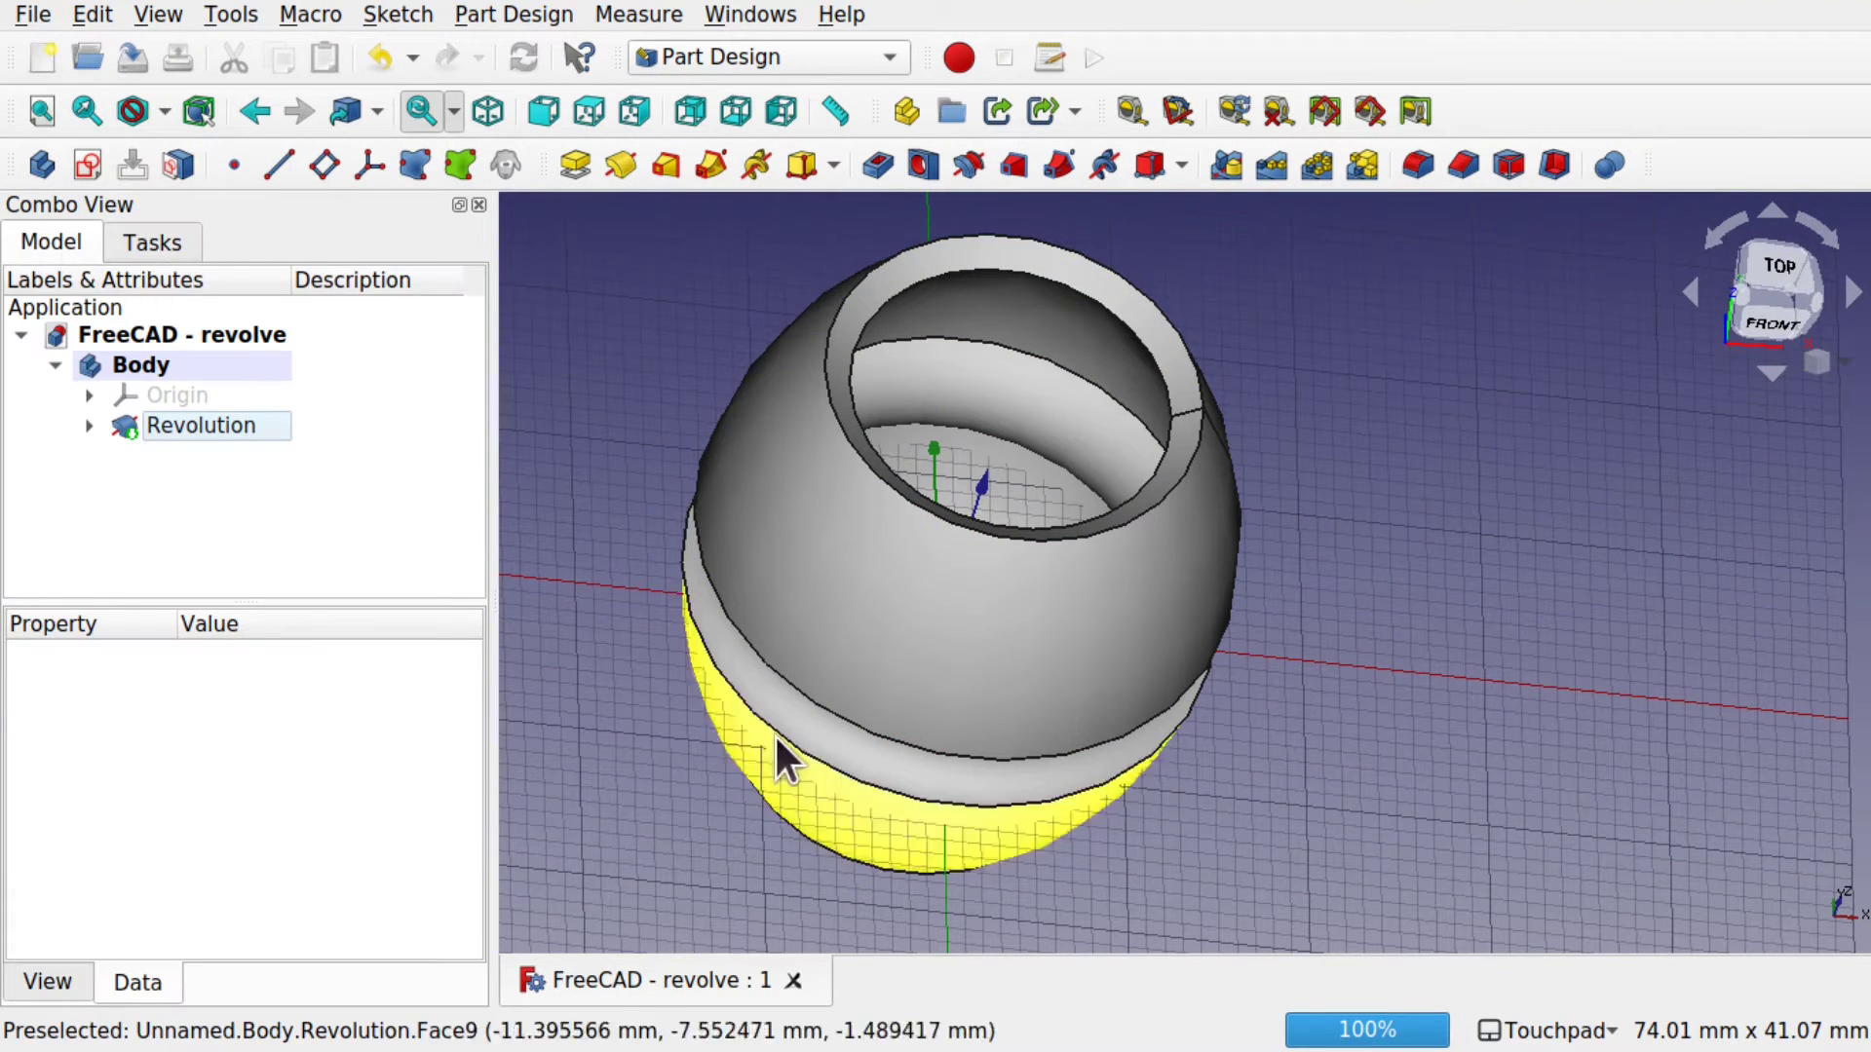
- Hide the grid with the Draft workbench's grid toggle, and return to the Part Design workbench
left_click_drag(1680, 715, 1540, 652, "alt")
scroll(1539, 652, "down", 5)
scroll(1520, 624, "up", 1)
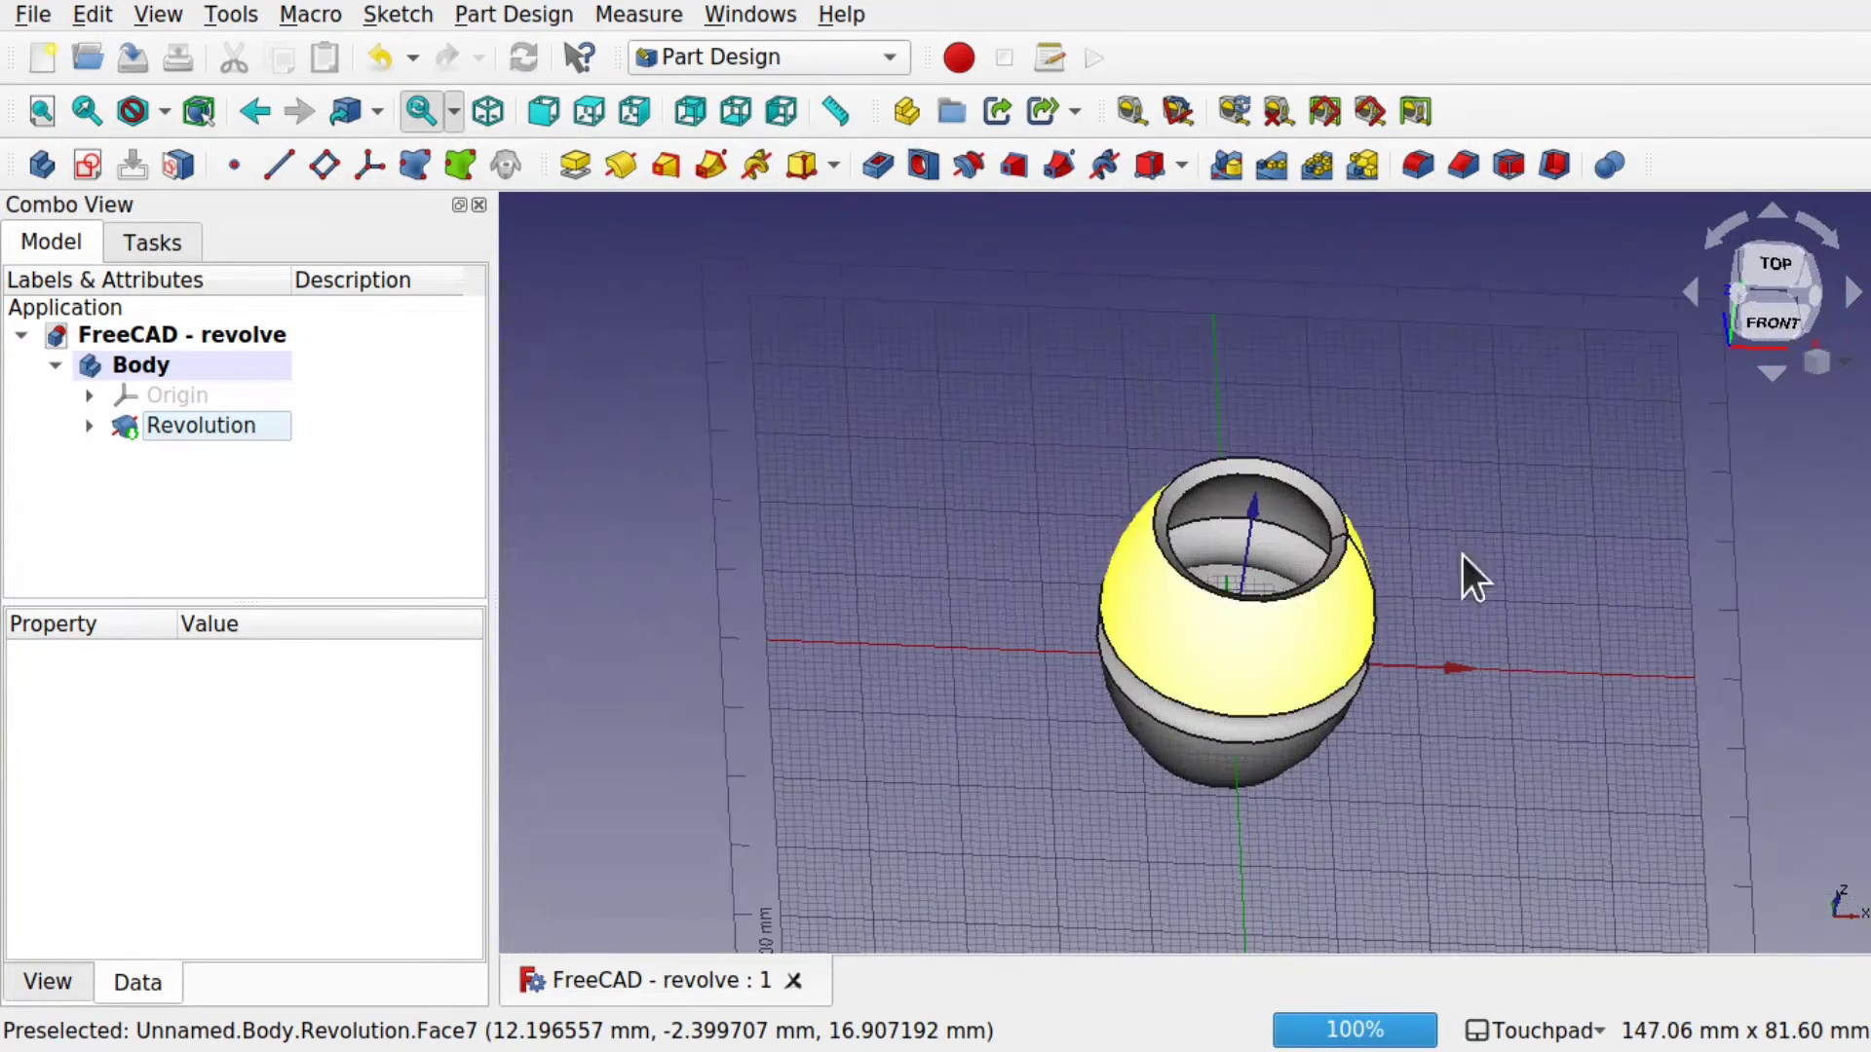
left_click(726, 85)
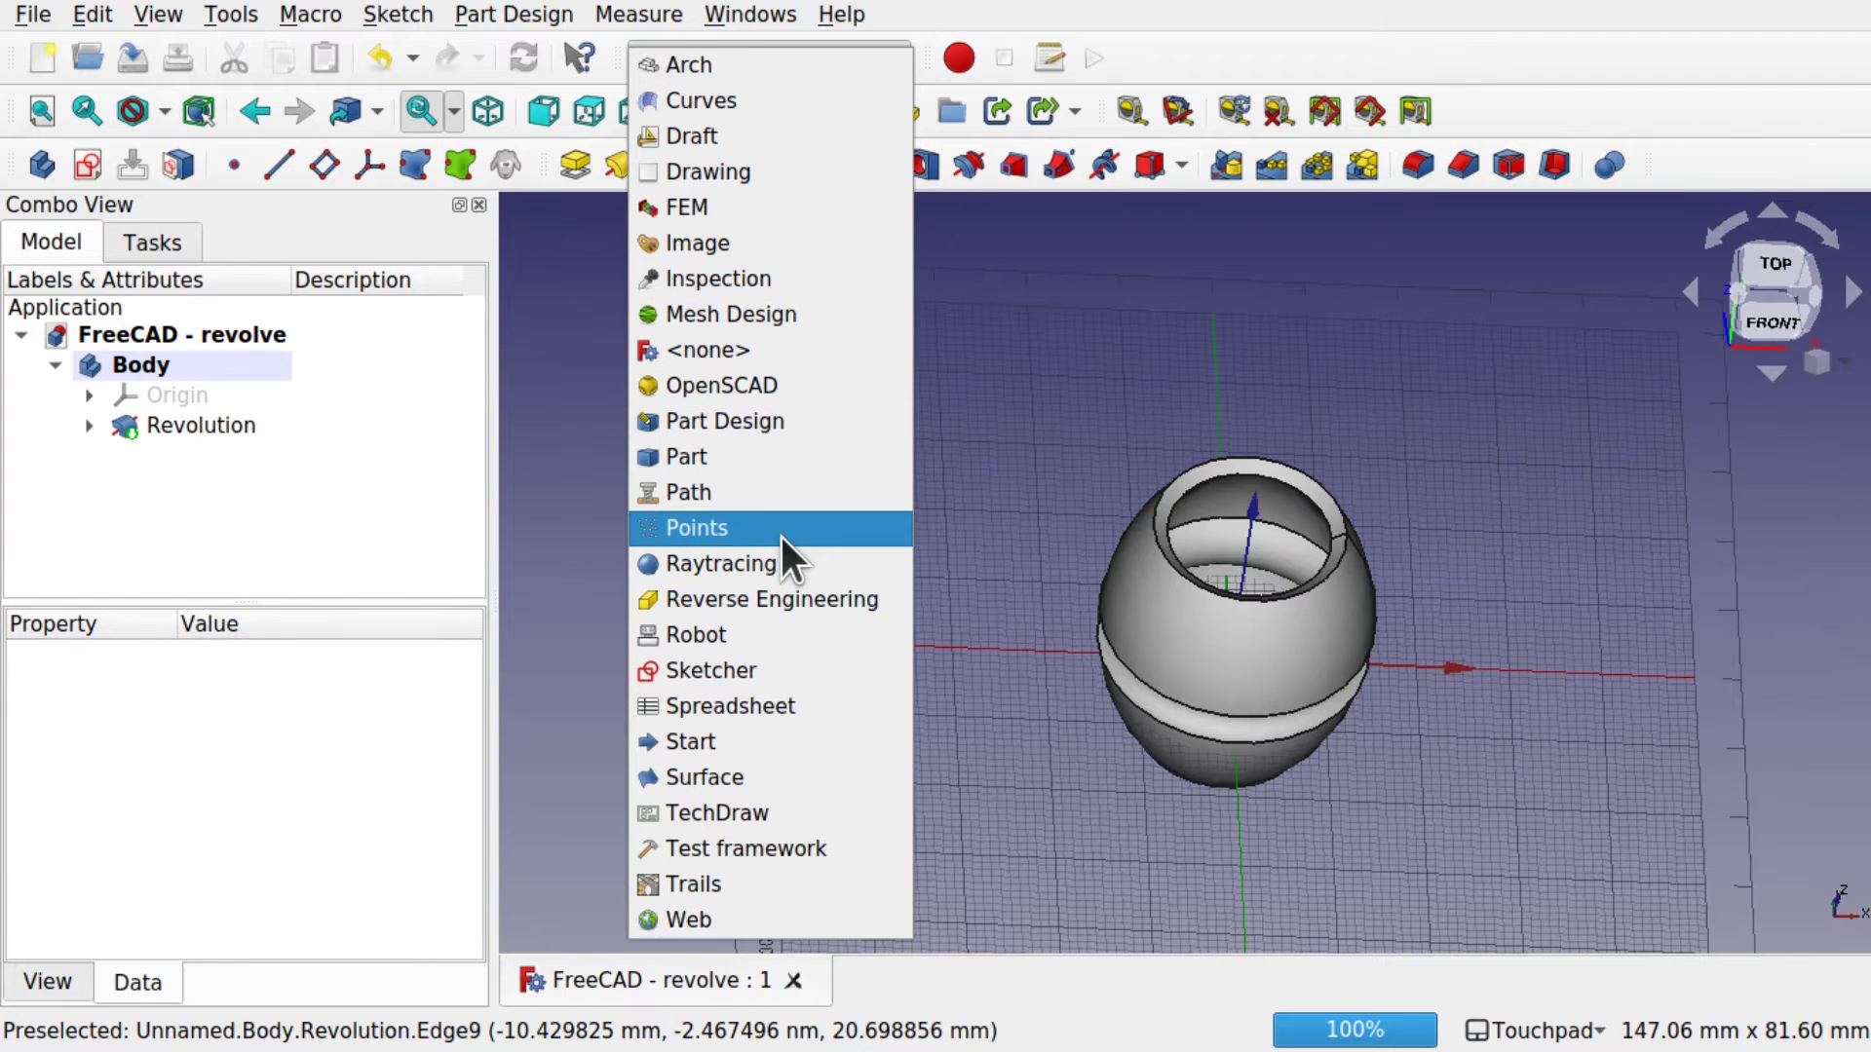
left_click(721, 137)
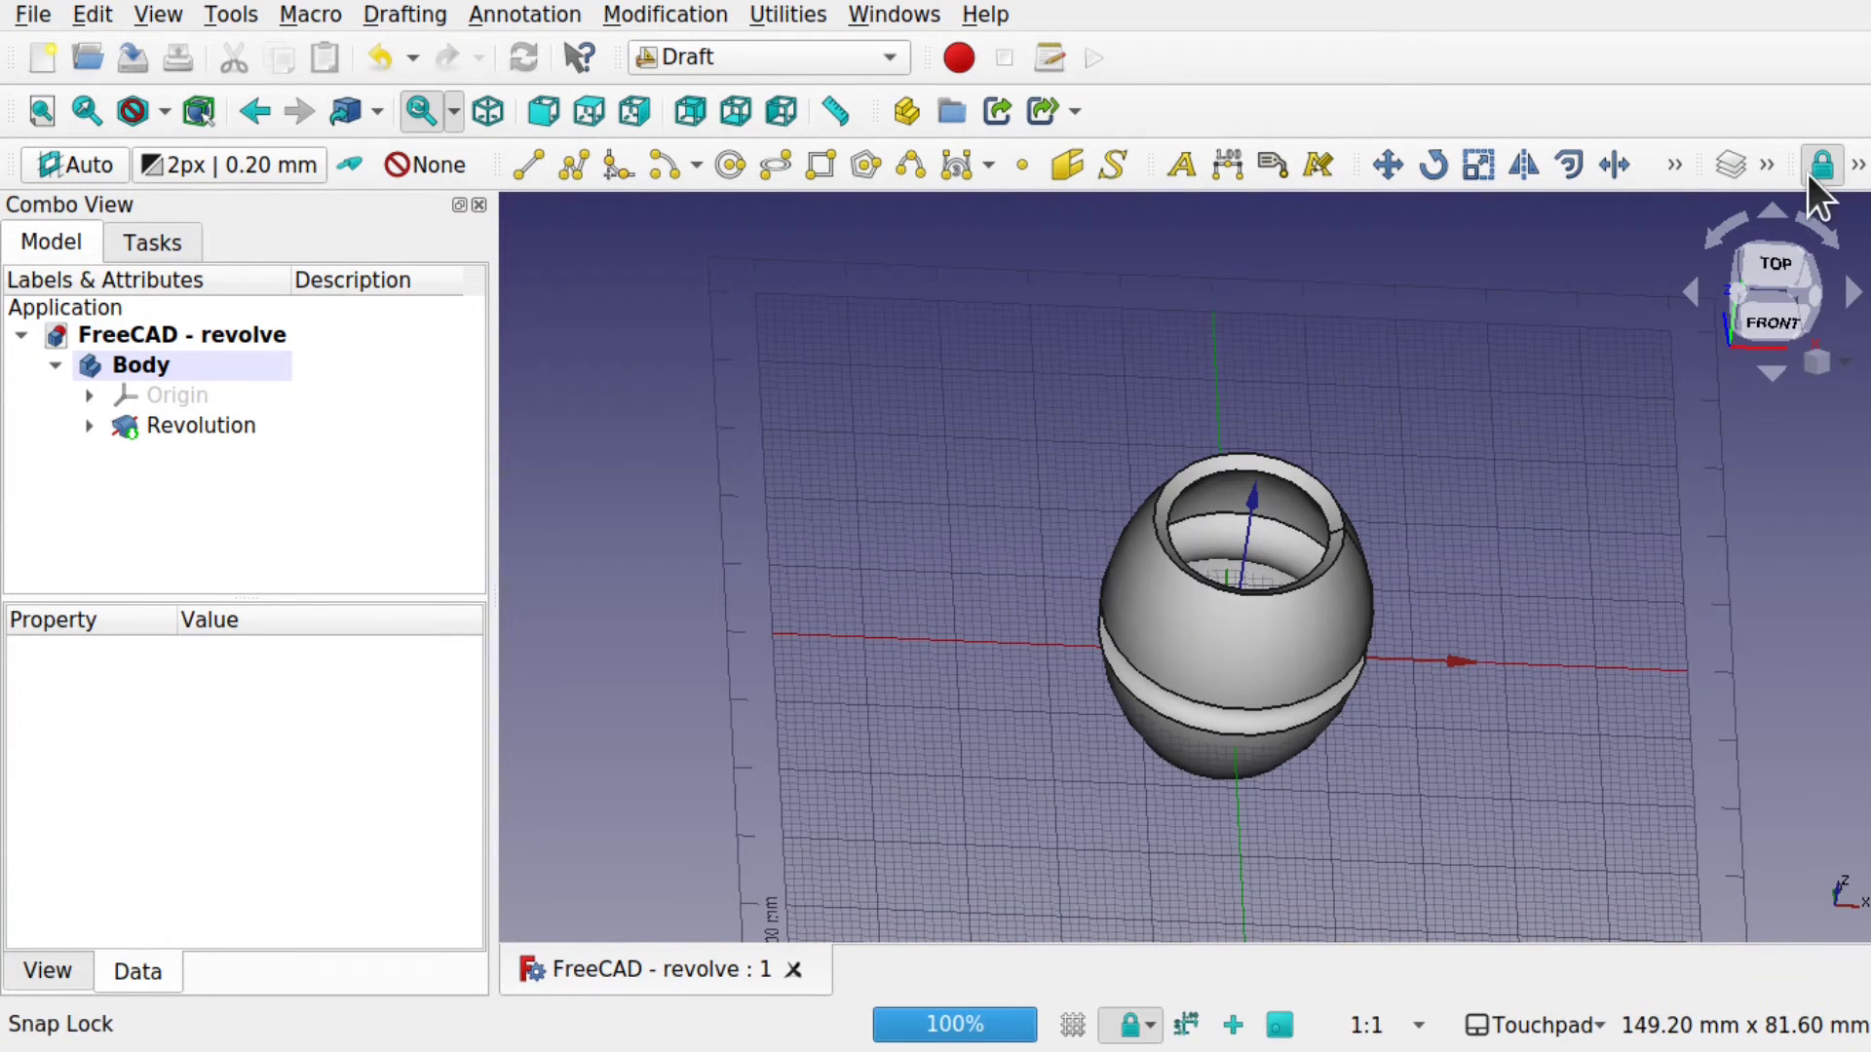
left_click(1857, 165)
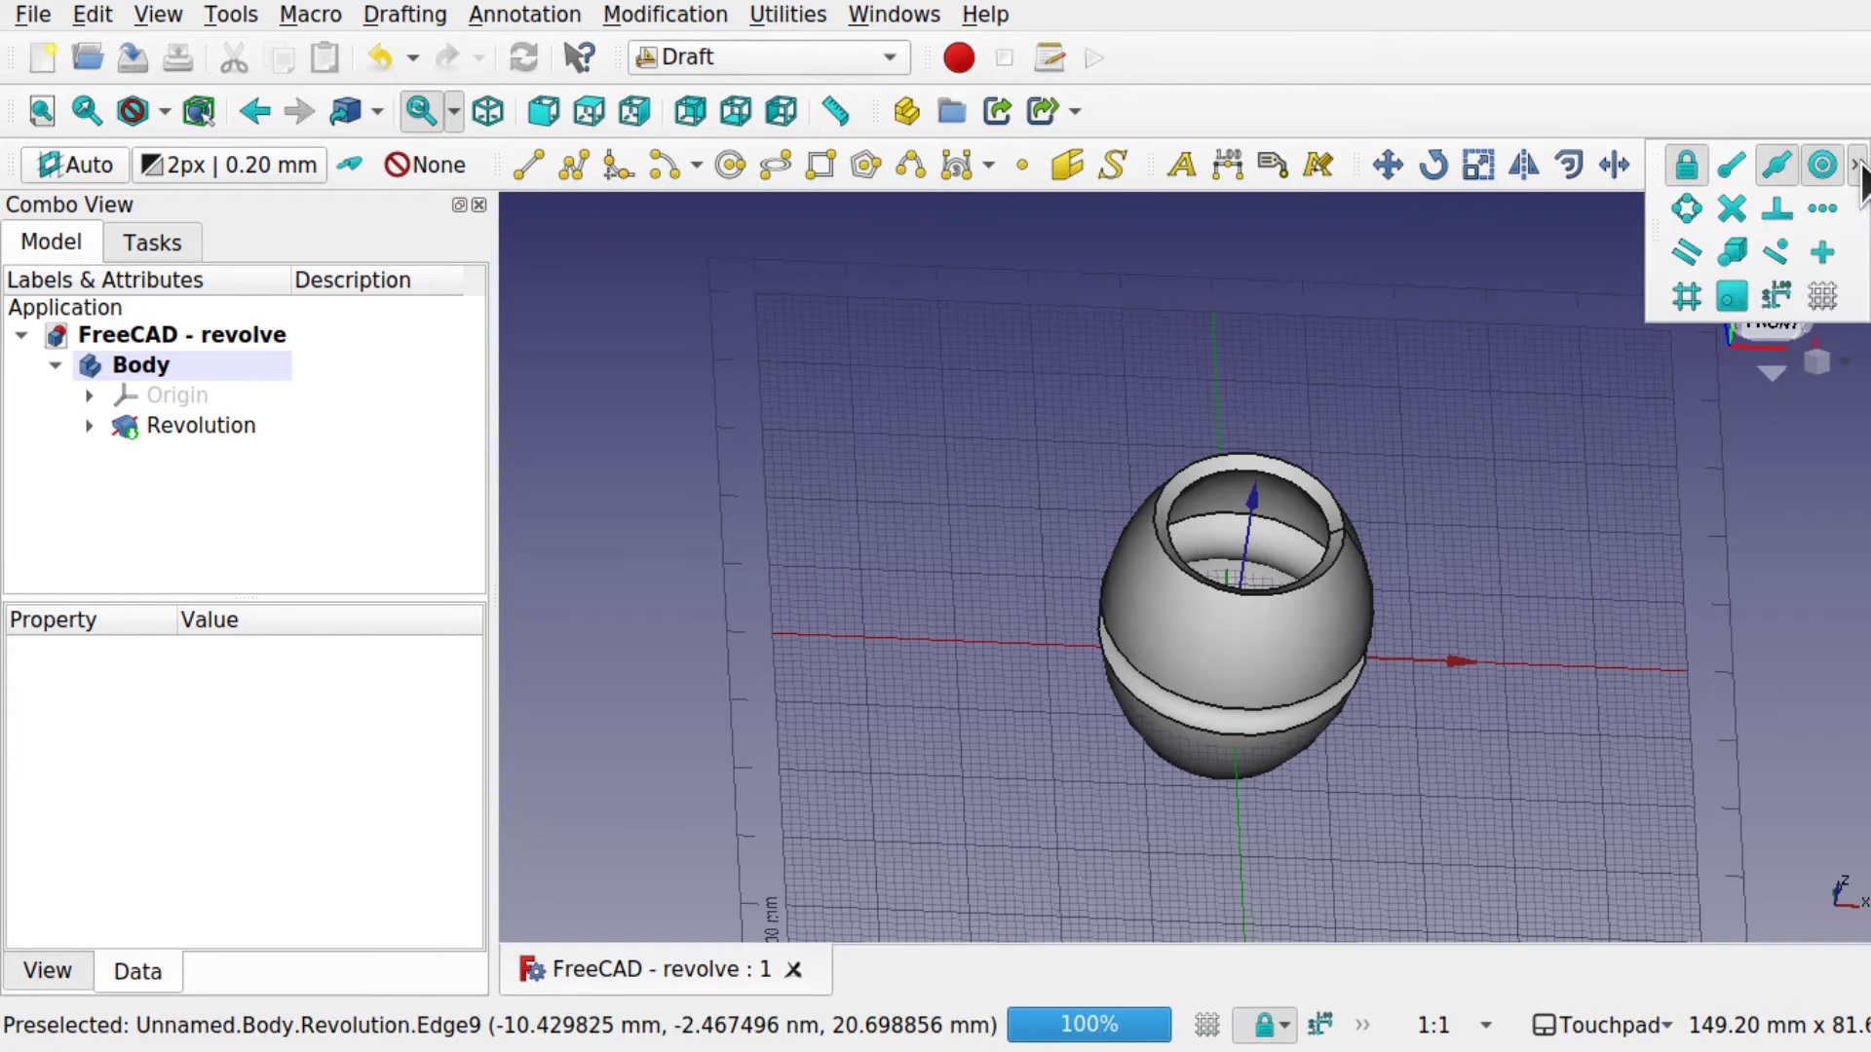
left_click(1822, 297)
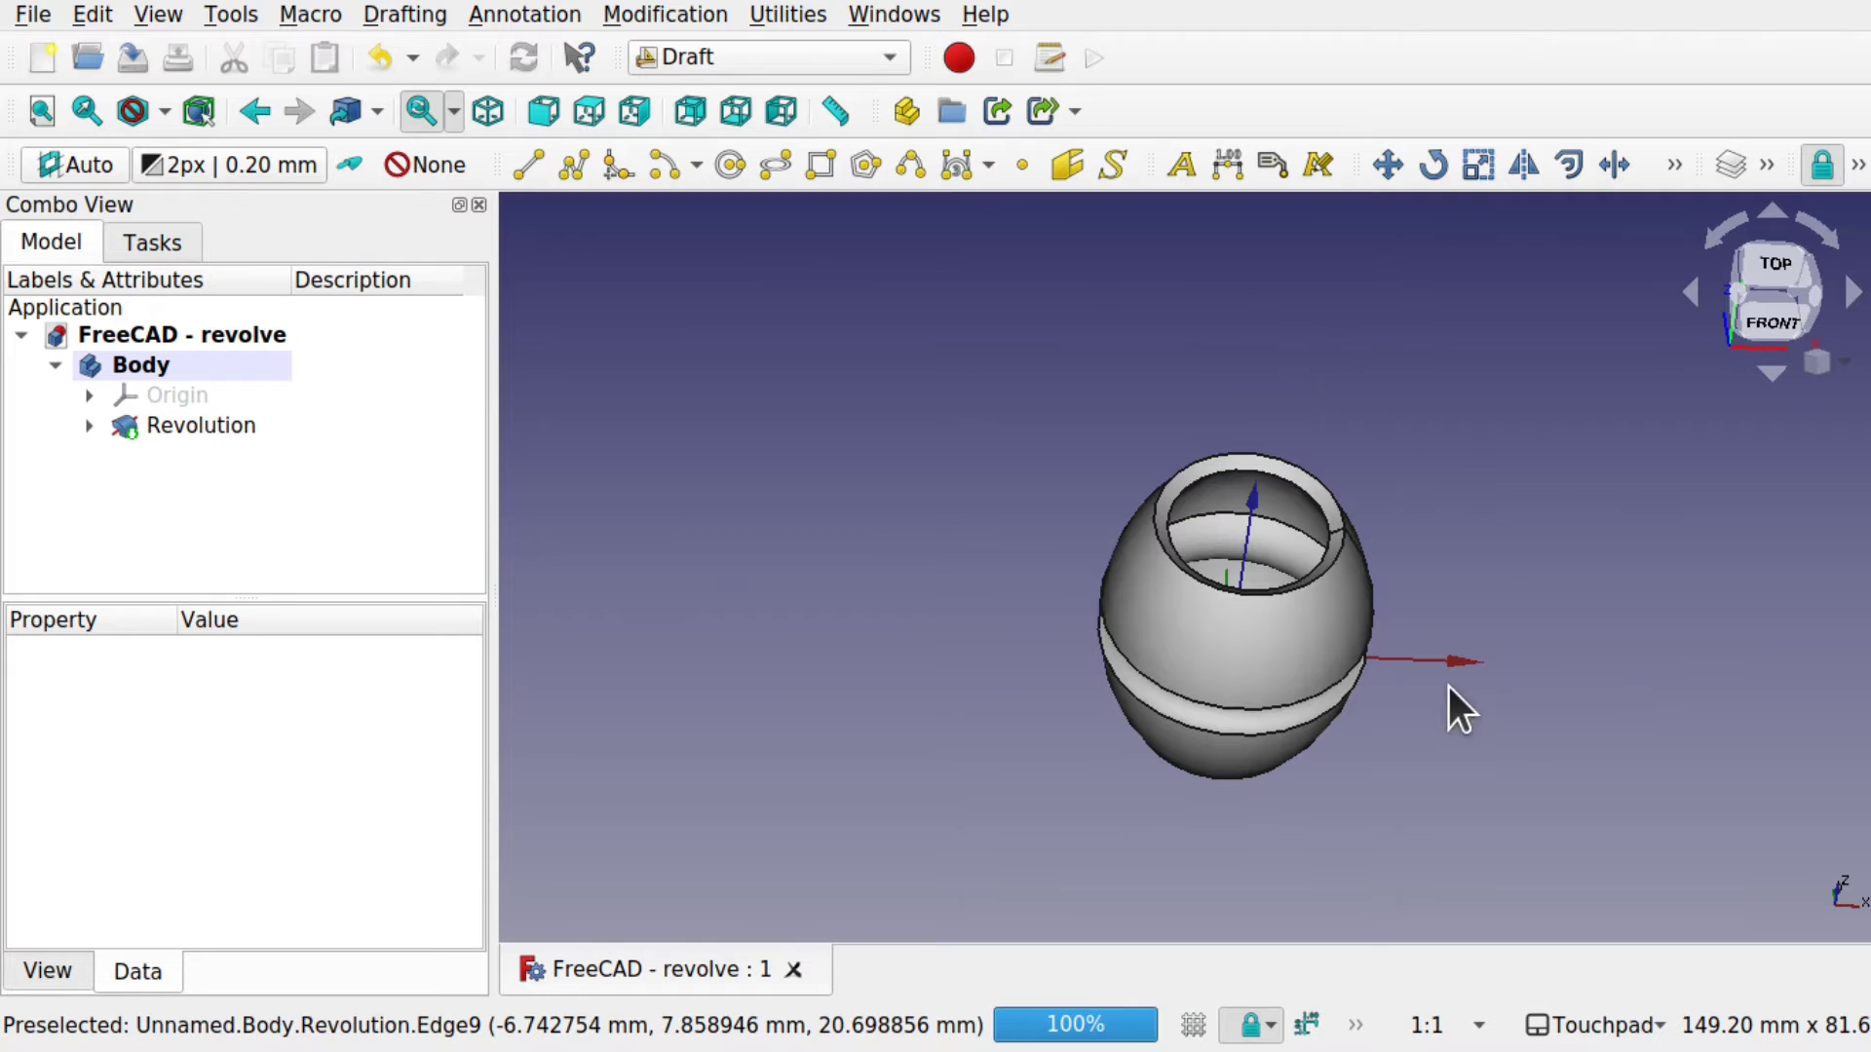
scroll(1403, 704, "up", 3)
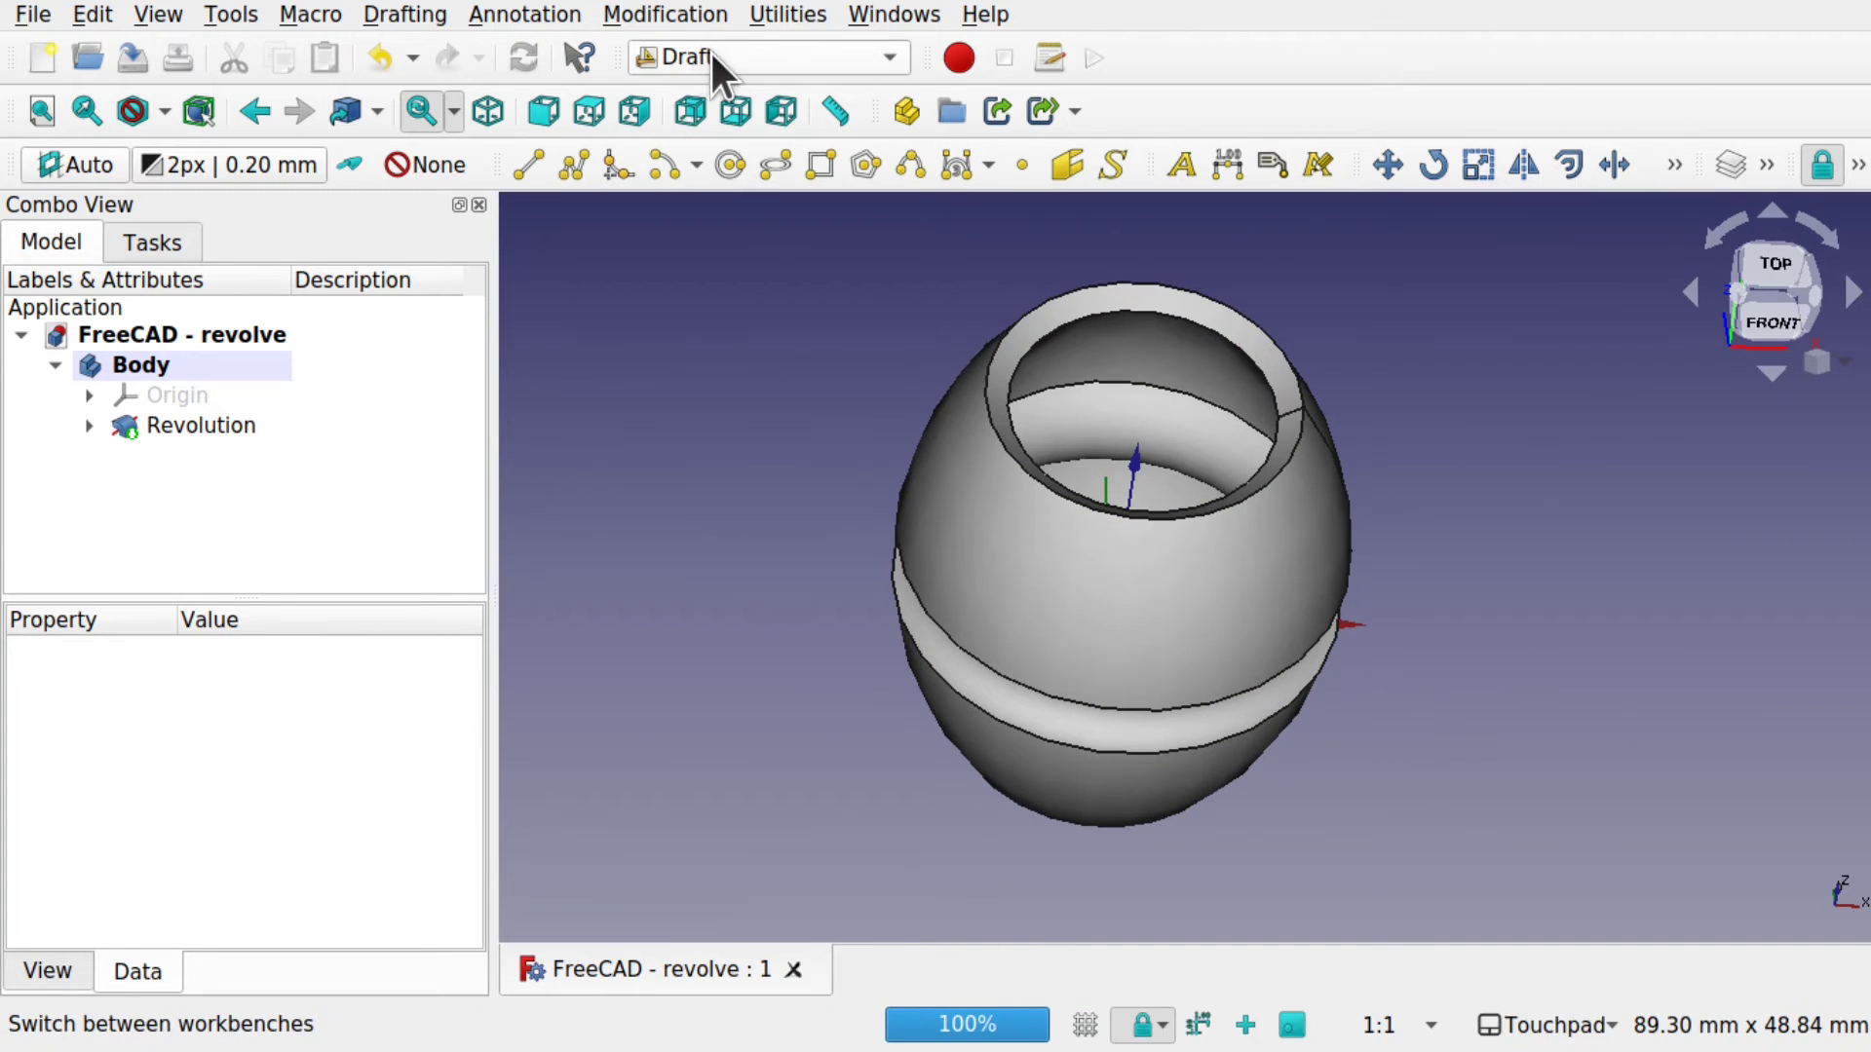
left_click(711, 55)
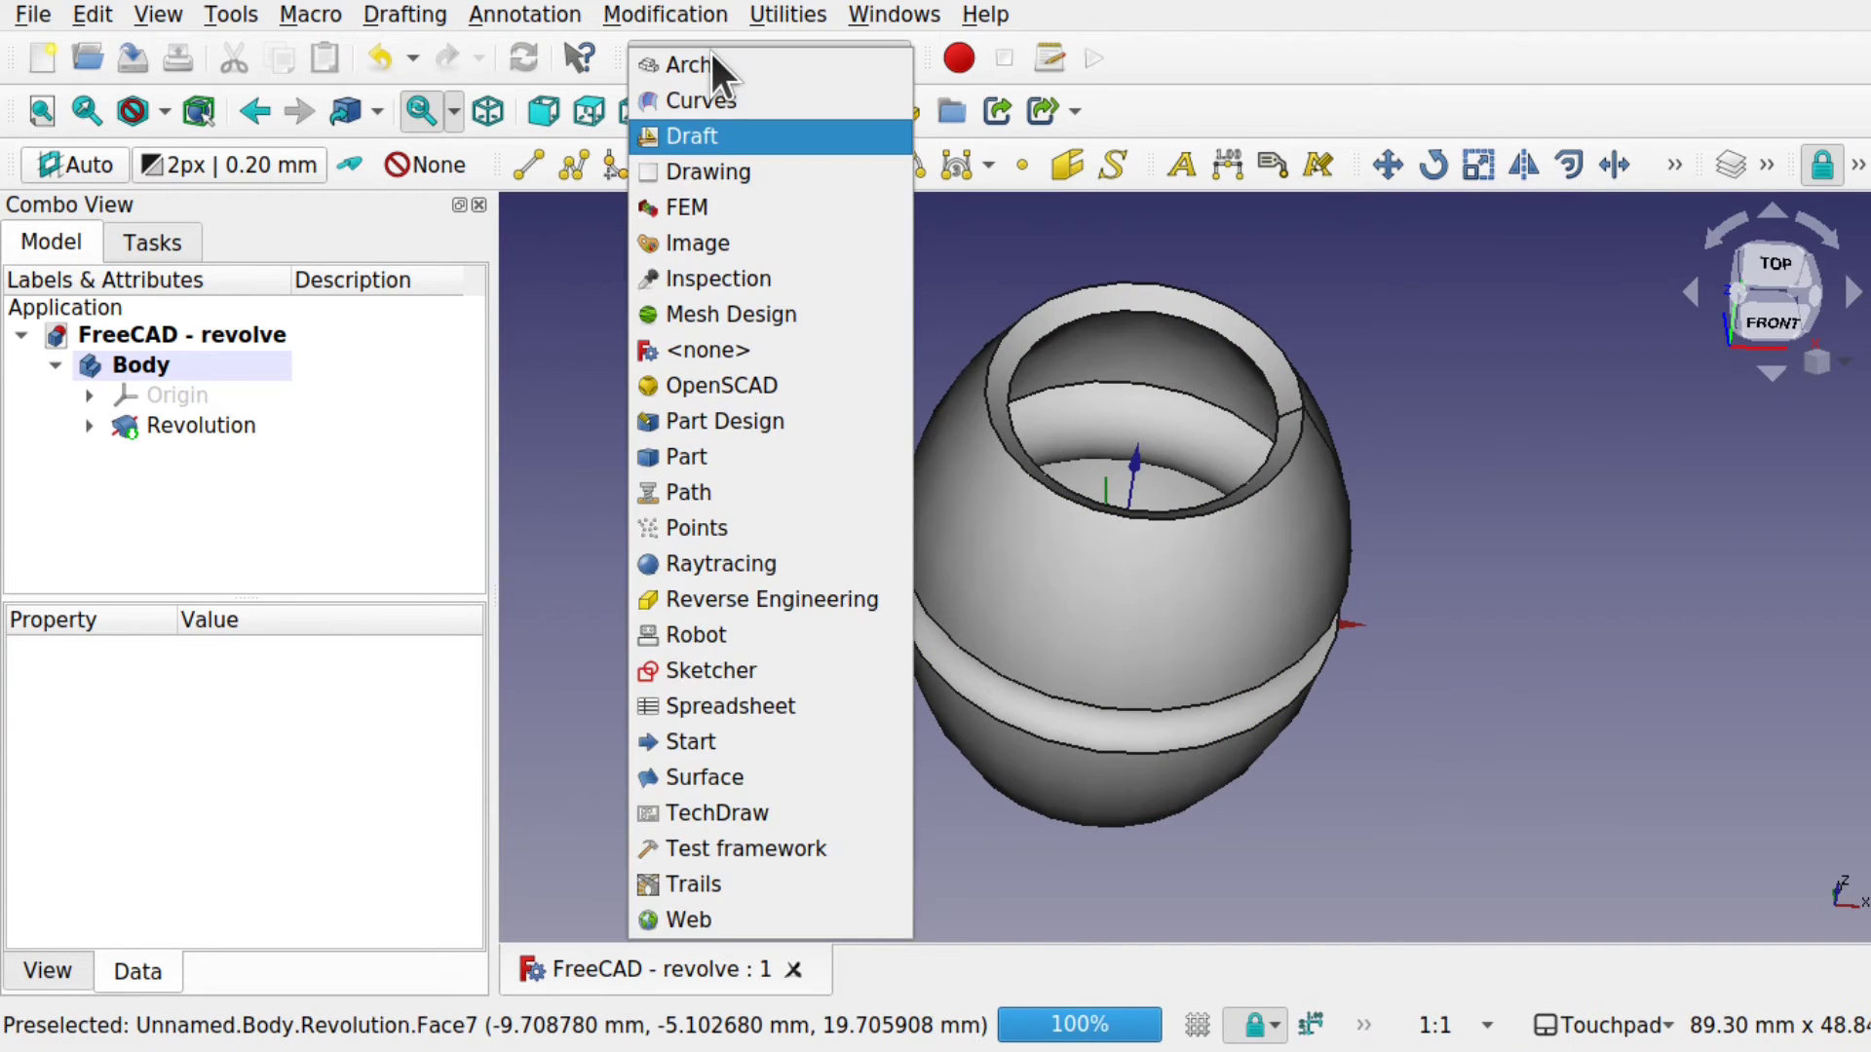
left_click(738, 421)
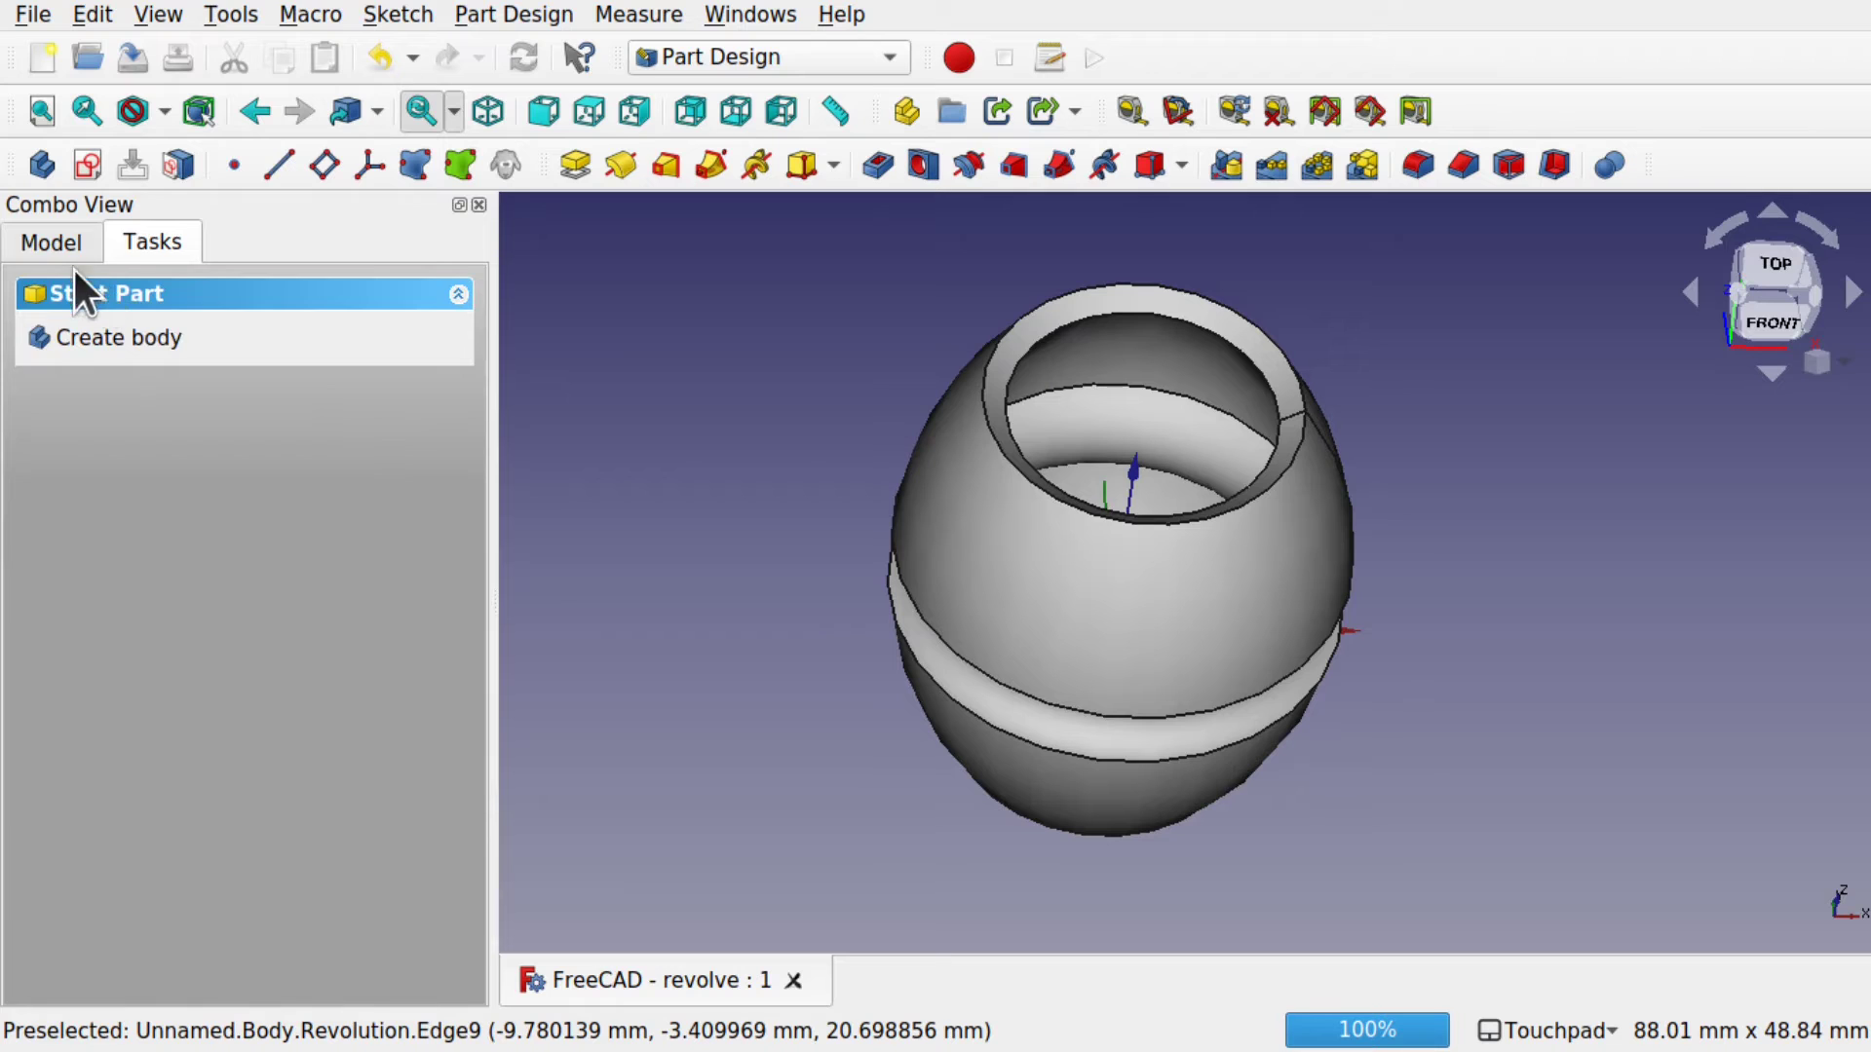
left_click(49, 243)
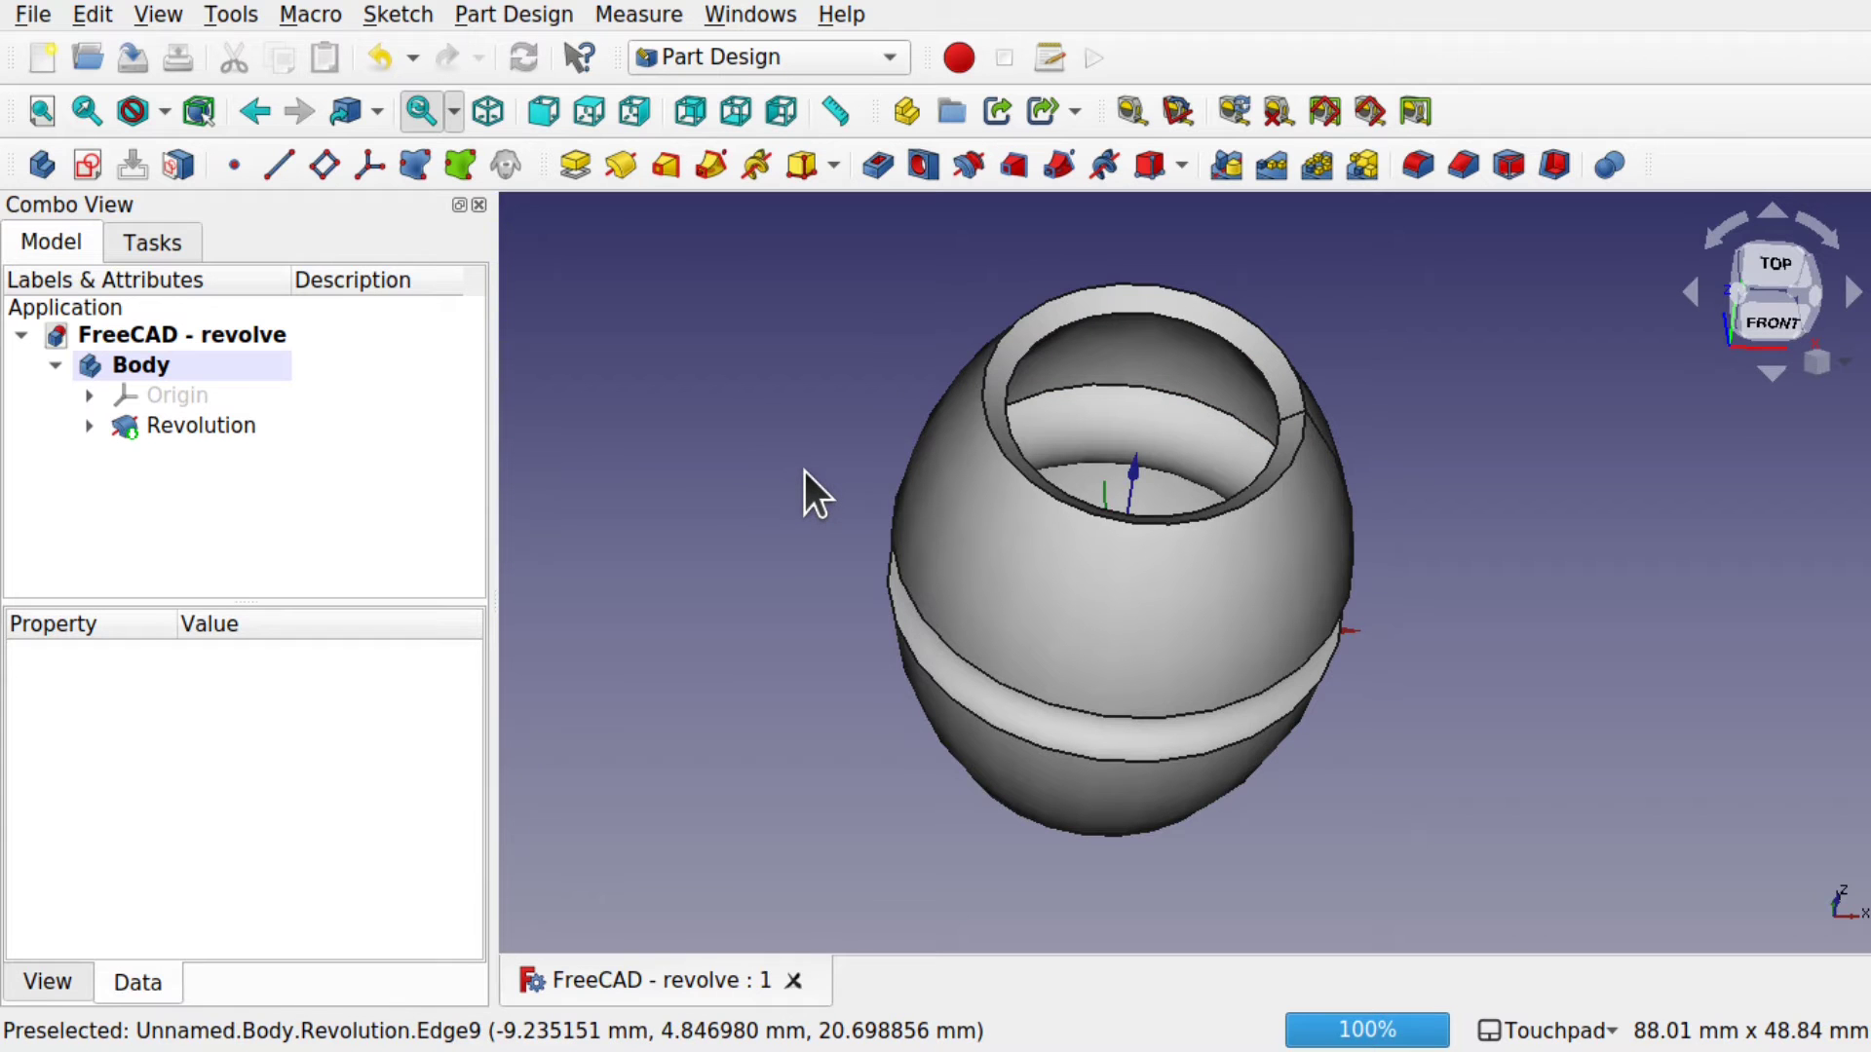
- Edit the Revolution's sketch and shift the base's short vertical line off the vertical axis to open a small central hole
middle_click_drag(1423, 678, 1295, 368)
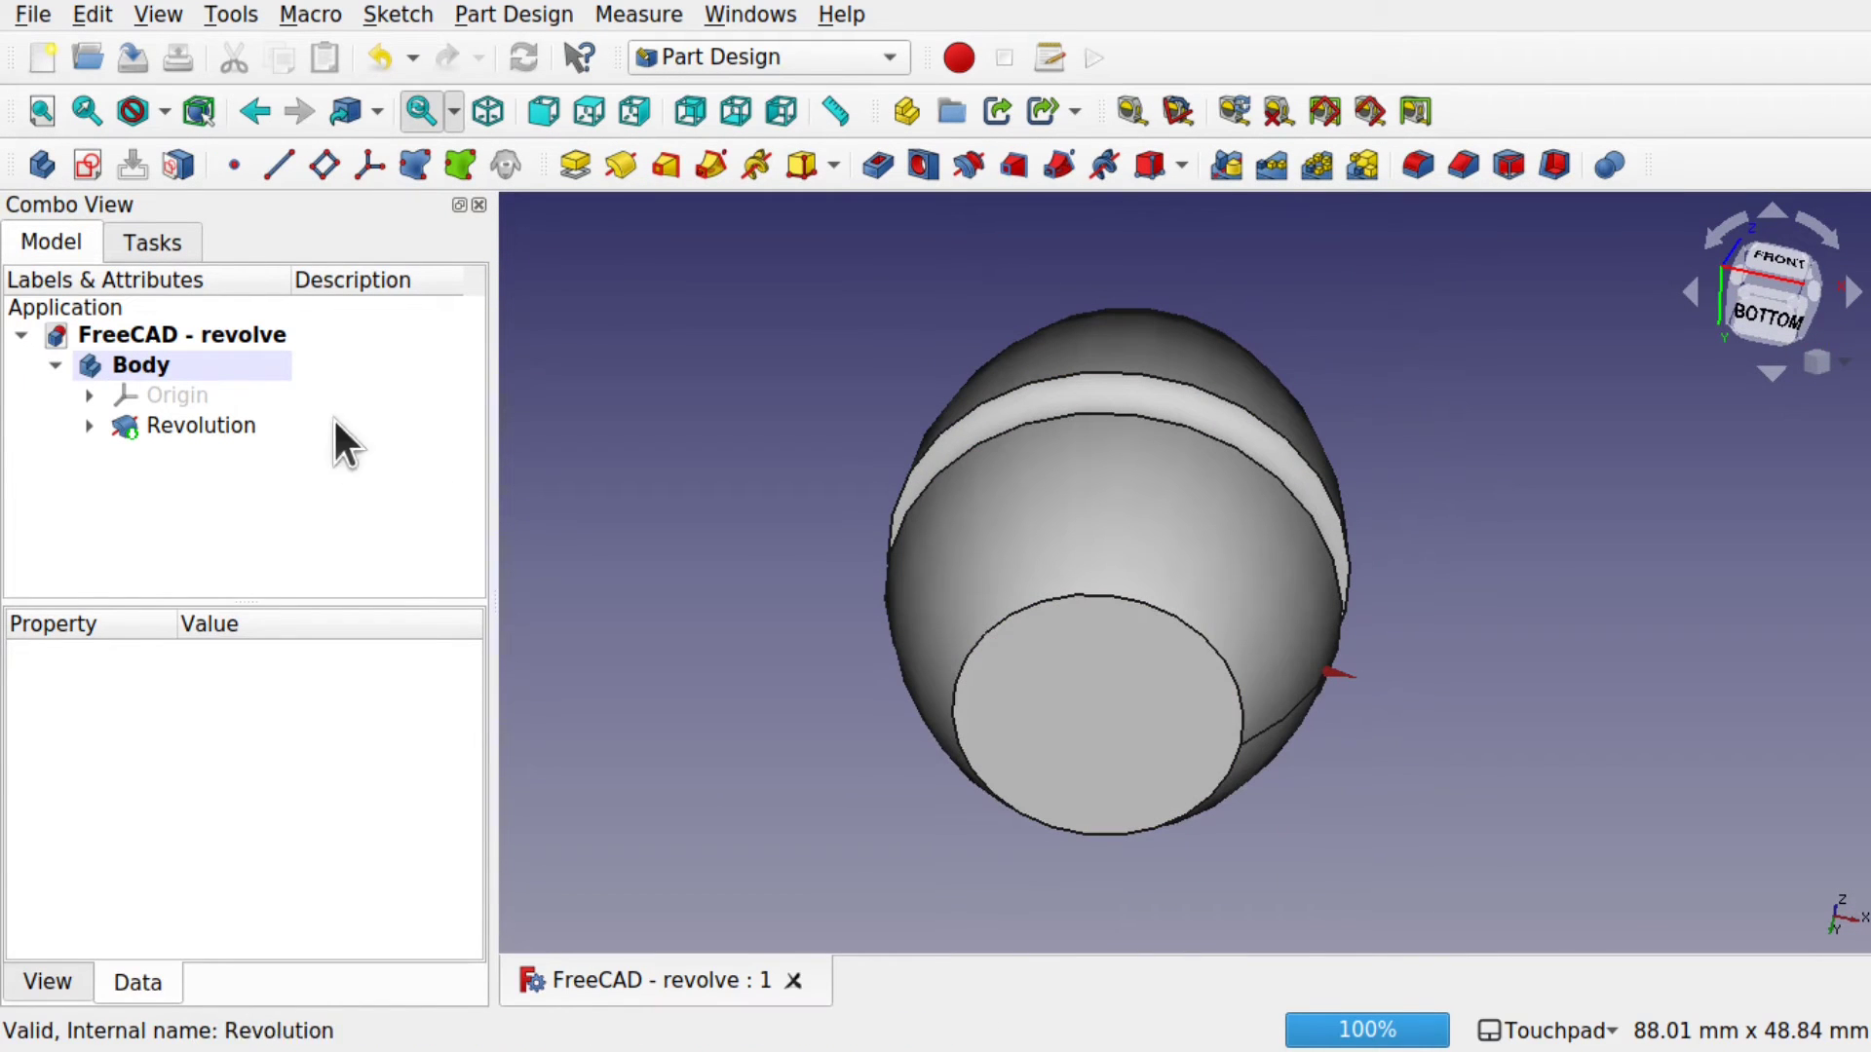
left_click(87, 425)
double_click(188, 460)
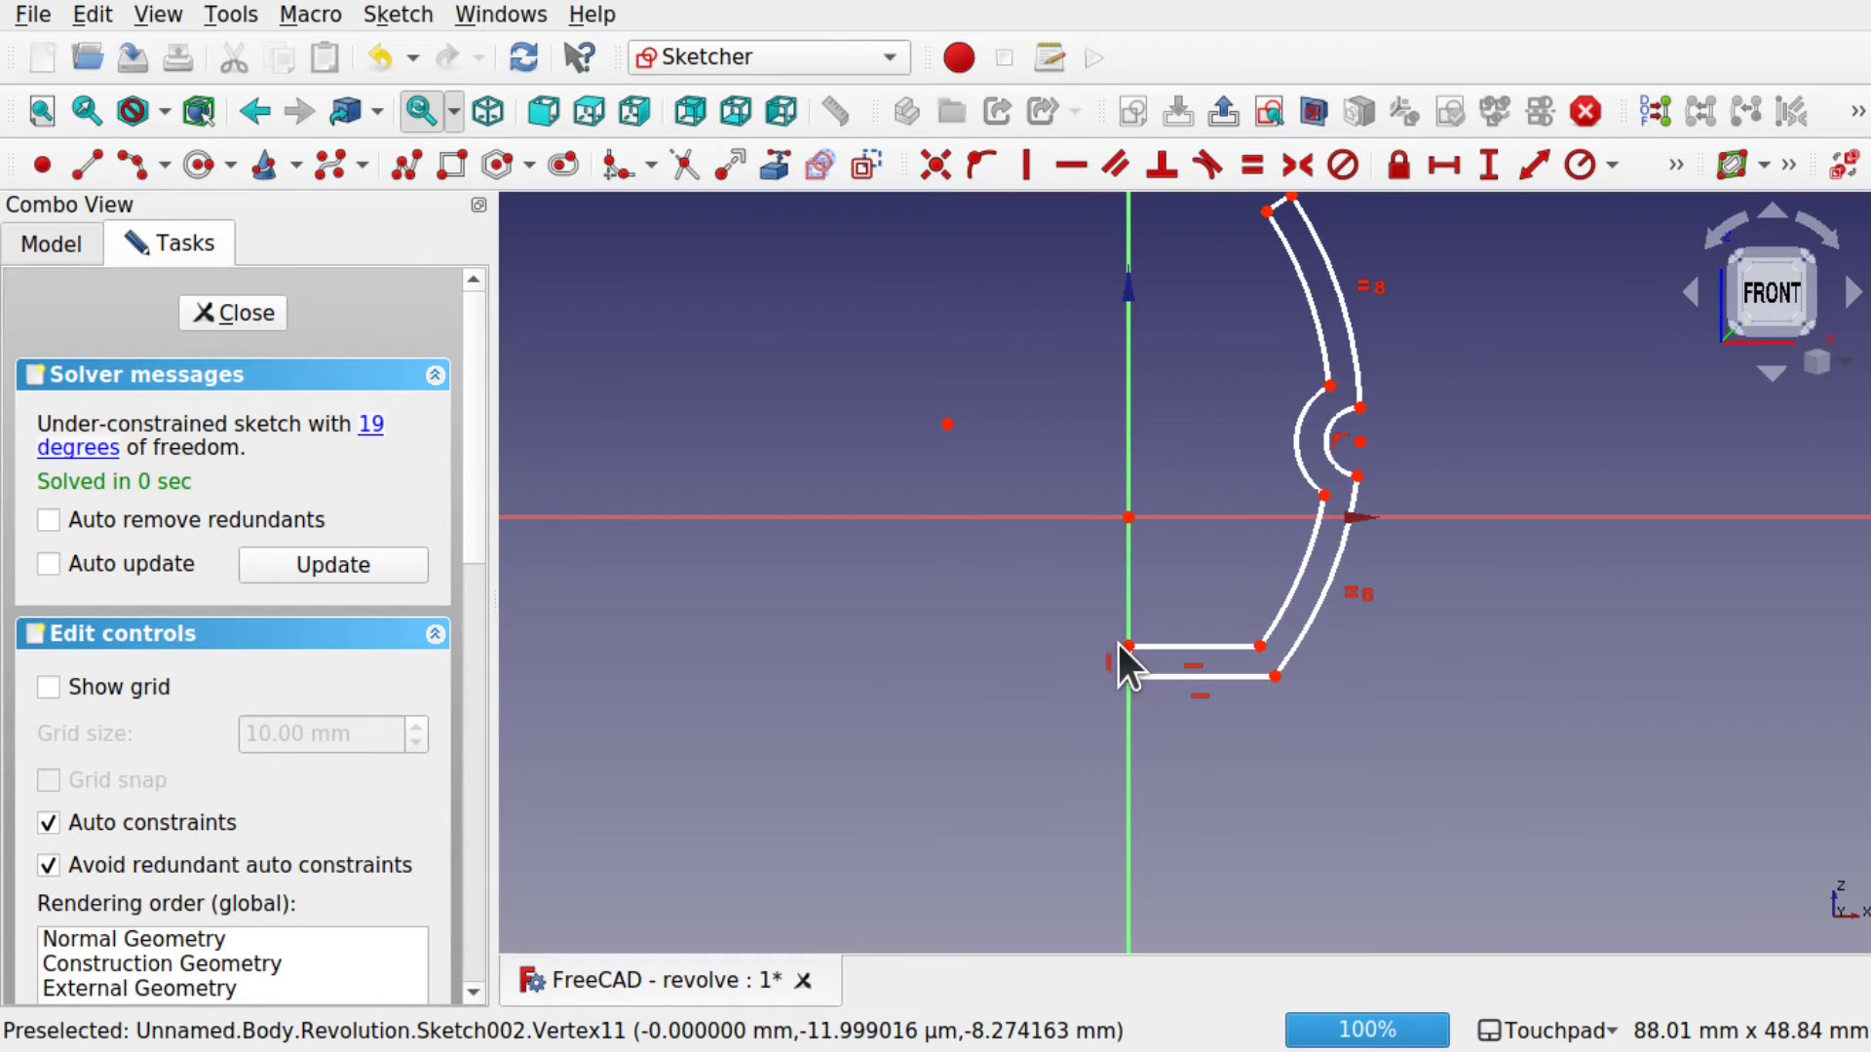
scroll(1117, 641, "up", 5)
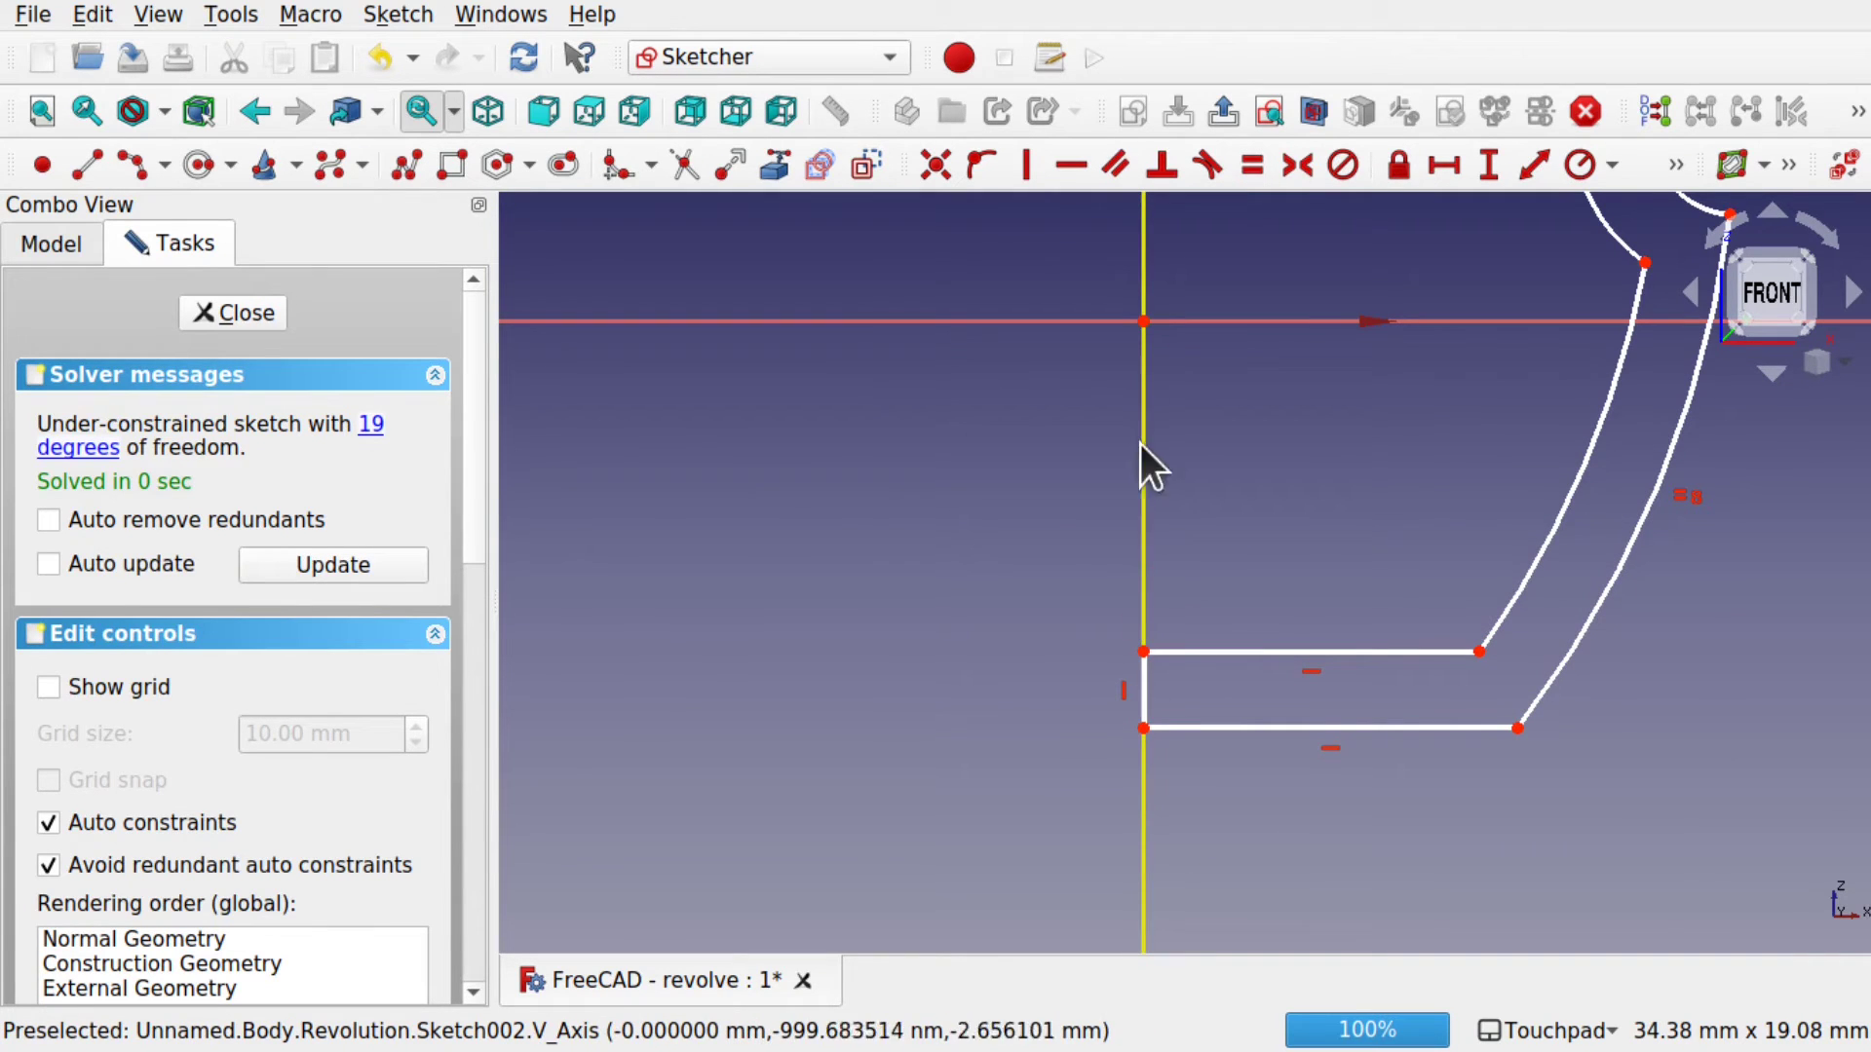
left_click(1140, 656)
left_click_drag(1155, 692, 1205, 691)
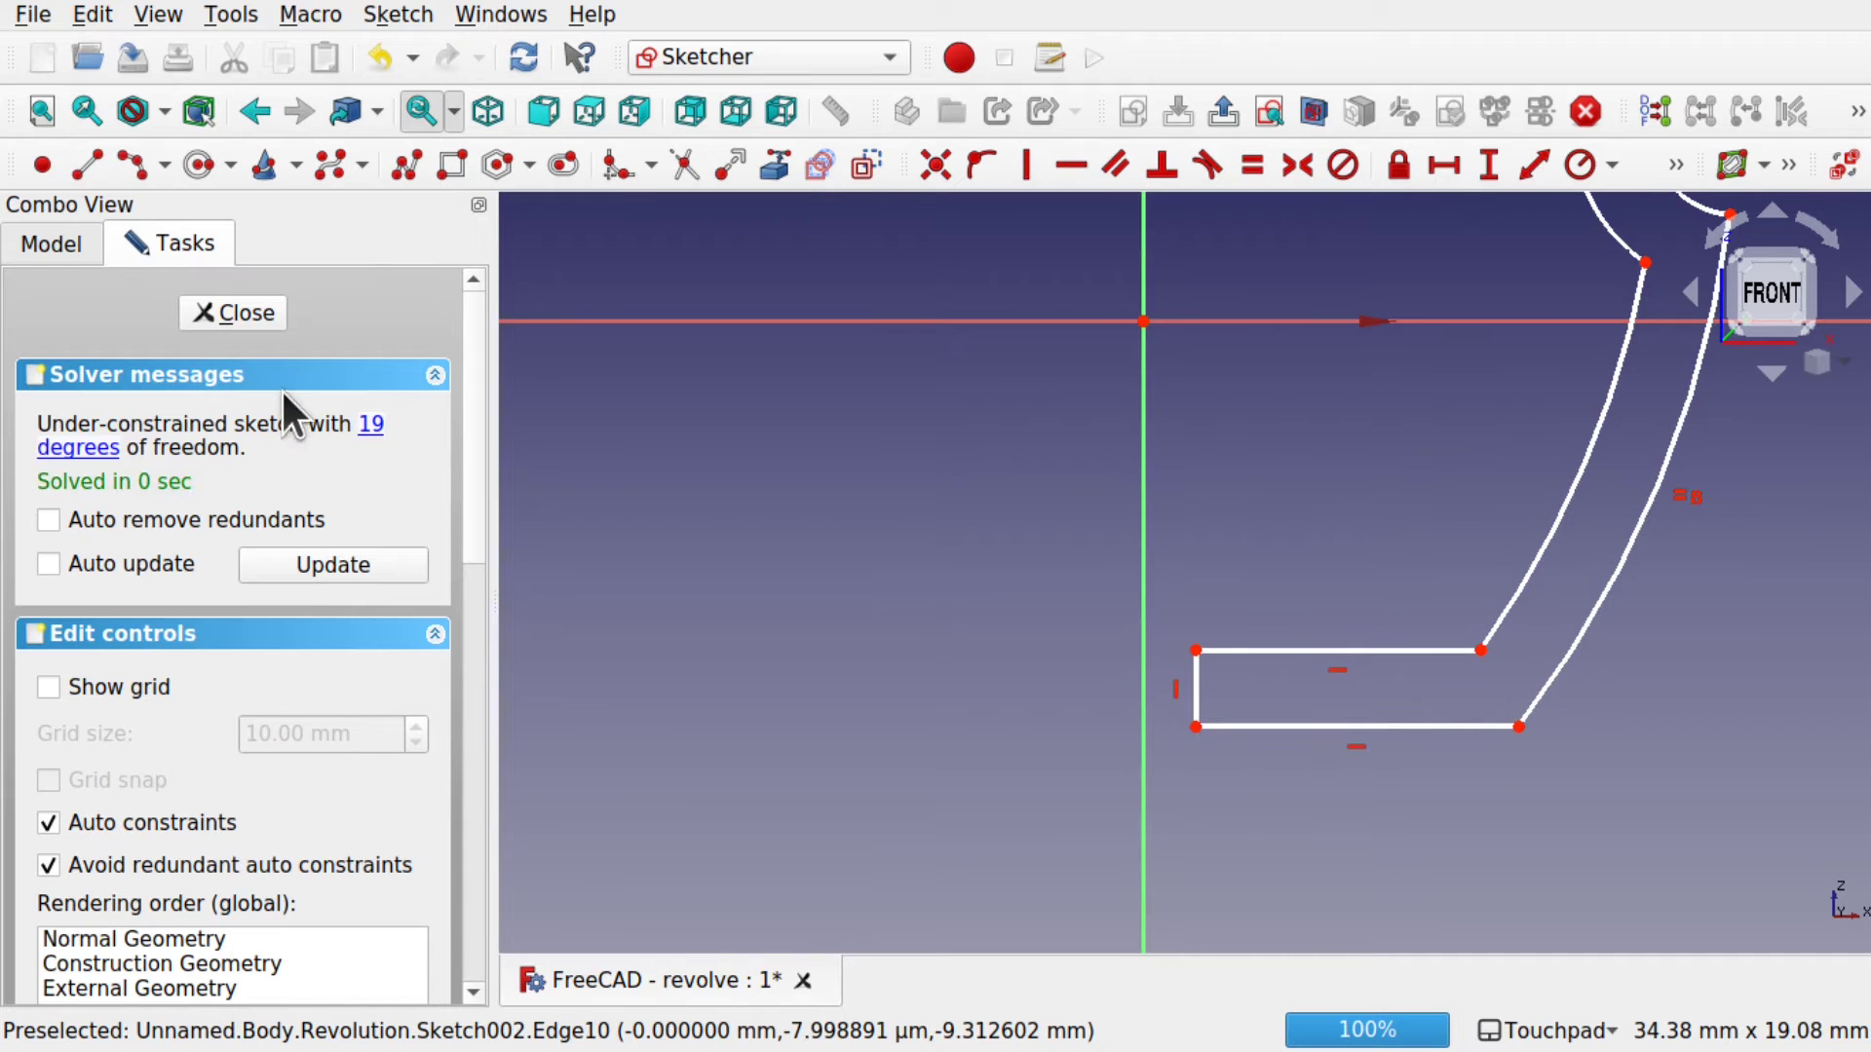
left_click(271, 314)
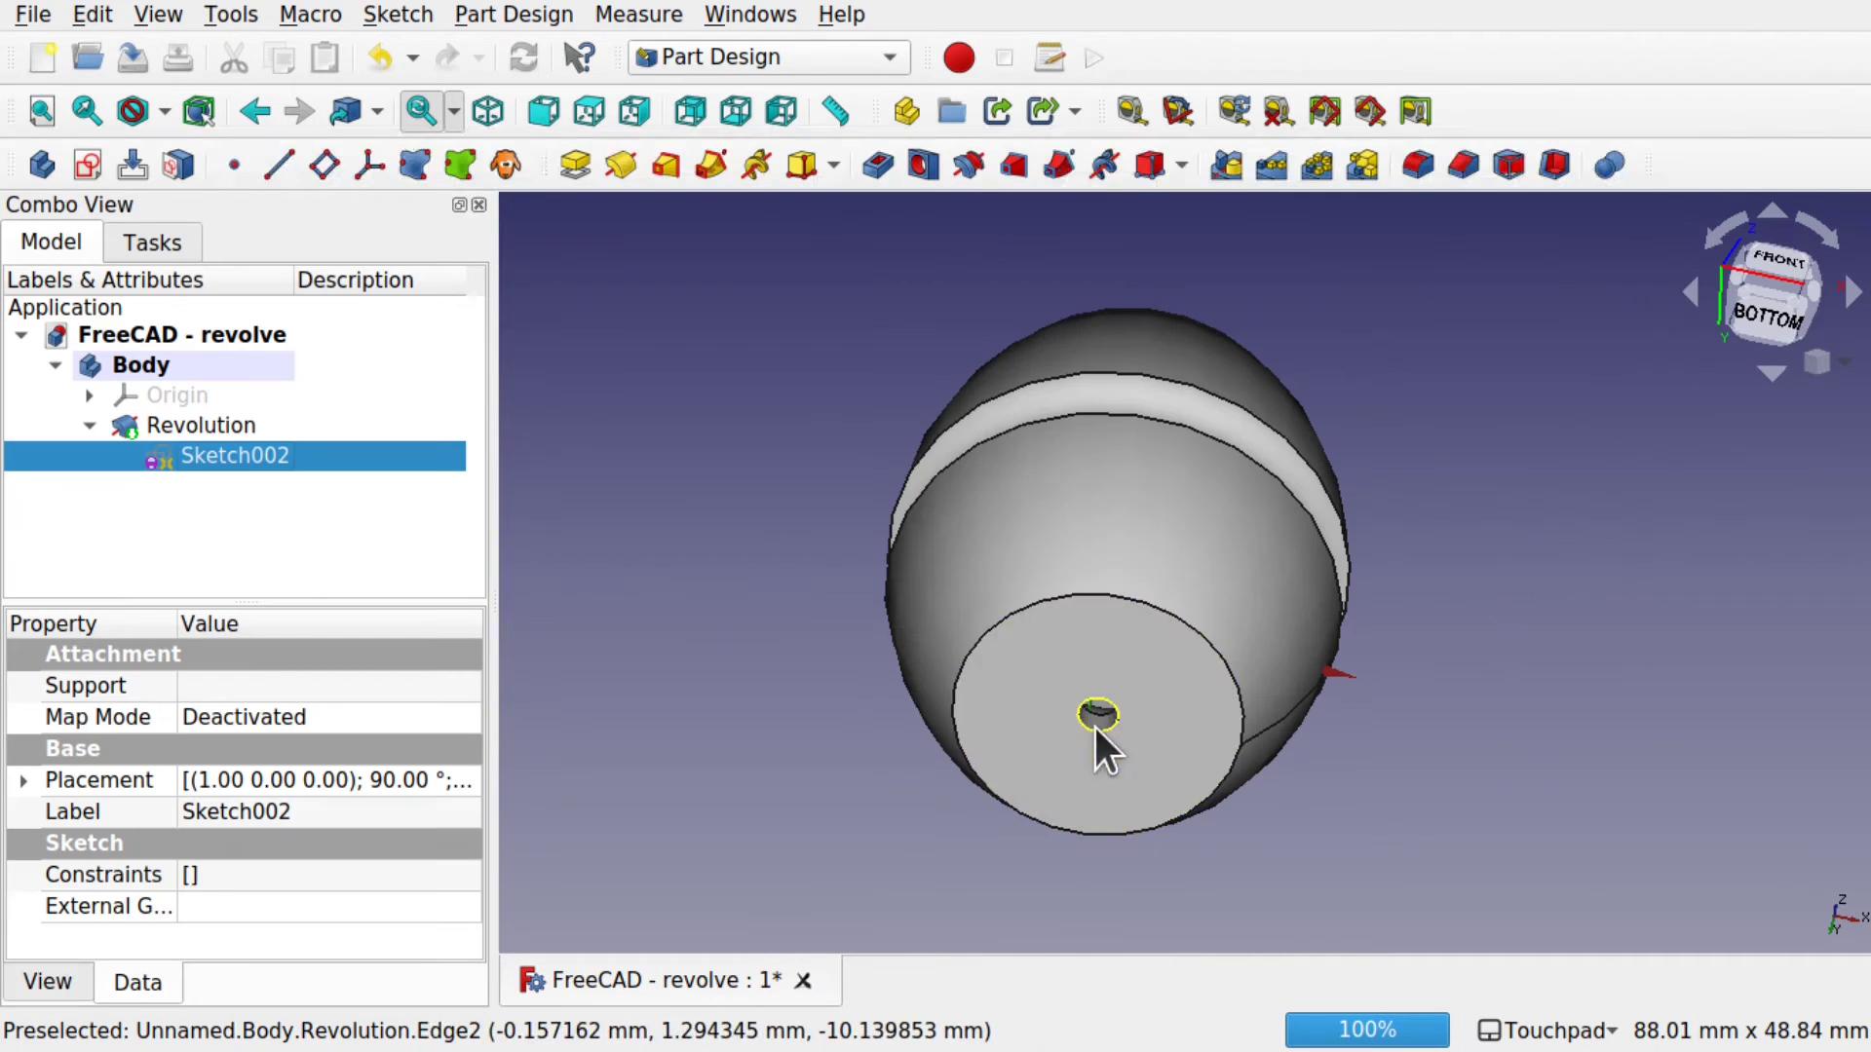
mouse_move(1170, 585)
left_mouse_down("shift")
mouse_move(1127, 725)
mouse_move(1118, 606)
mouse_move(1064, 826)
mouse_move(1102, 777)
mouse_move(1123, 501)
mouse_move(1085, 715)
mouse_move(1178, 618)
mouse_move(1209, 538)
left_mouse_up("shift")
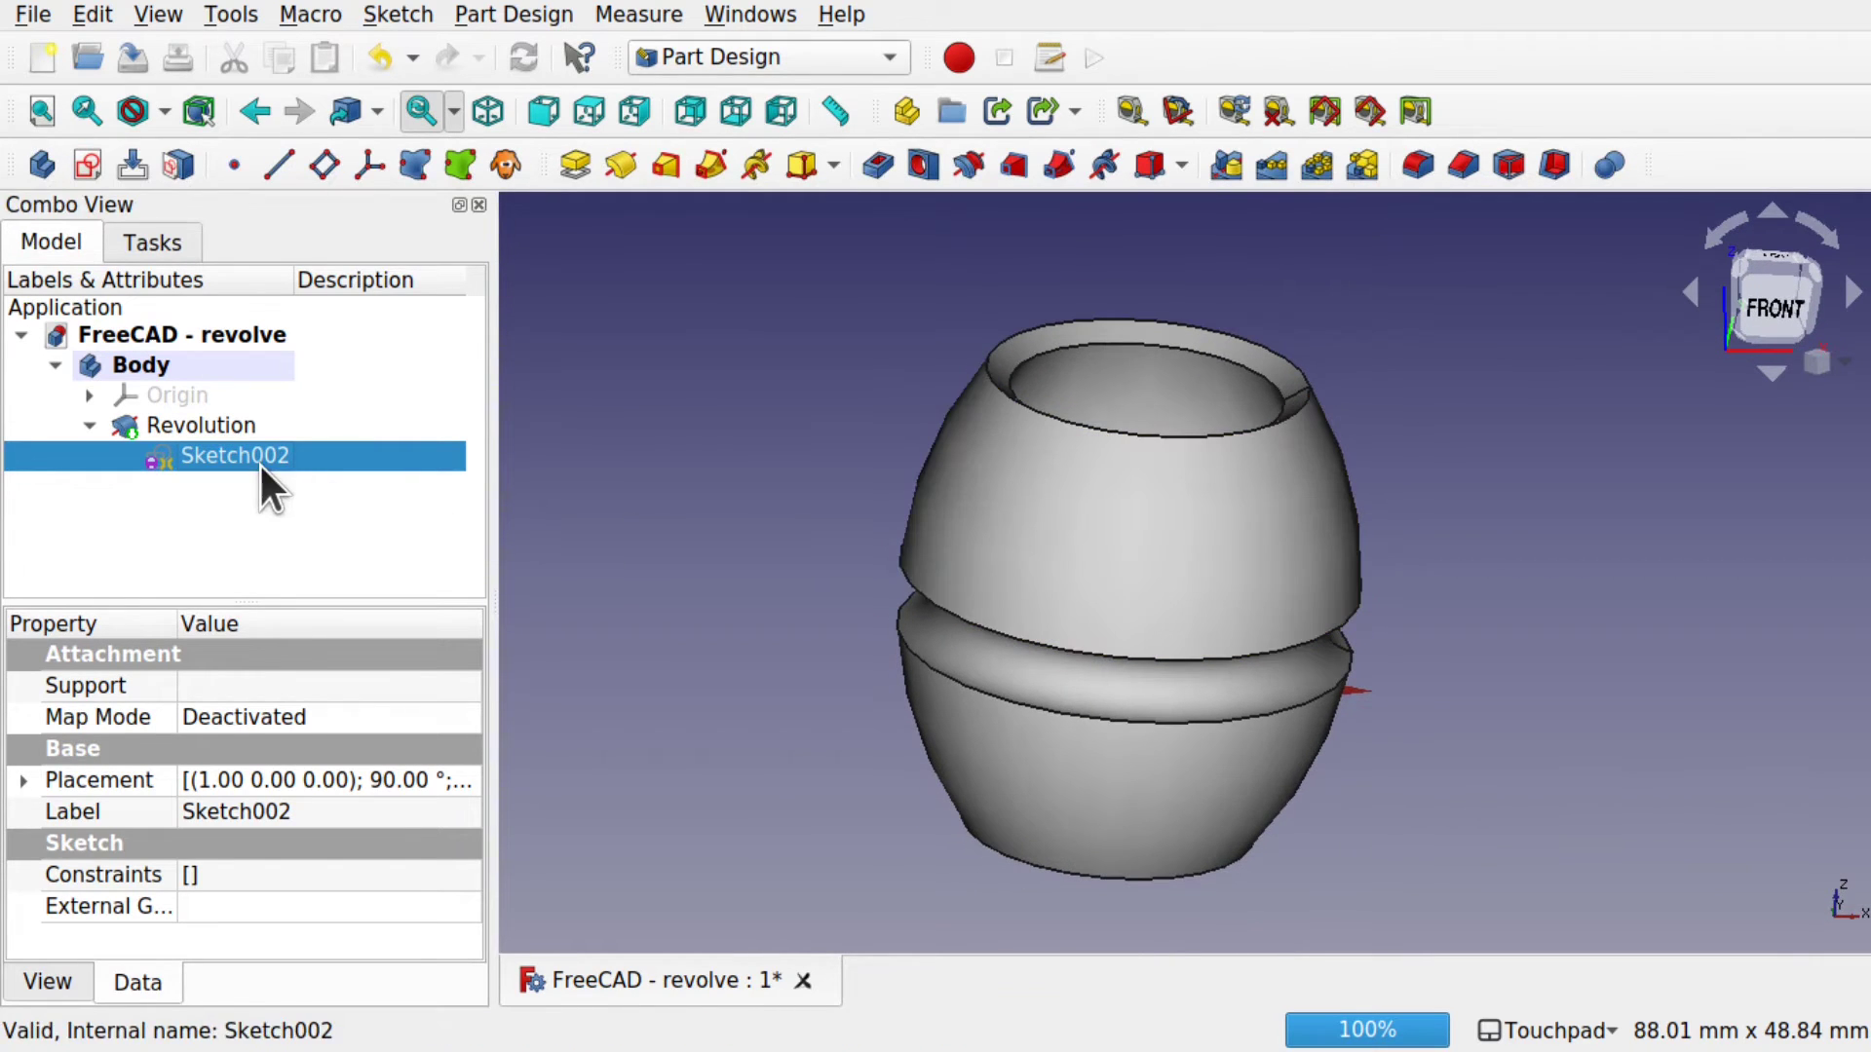
- Reopen the Revolution's sketch and draw two small circles centred on the upper outer arc of the profile
double_click(259, 462)
left_click_drag(1705, 500, 1538, 616, "shift")
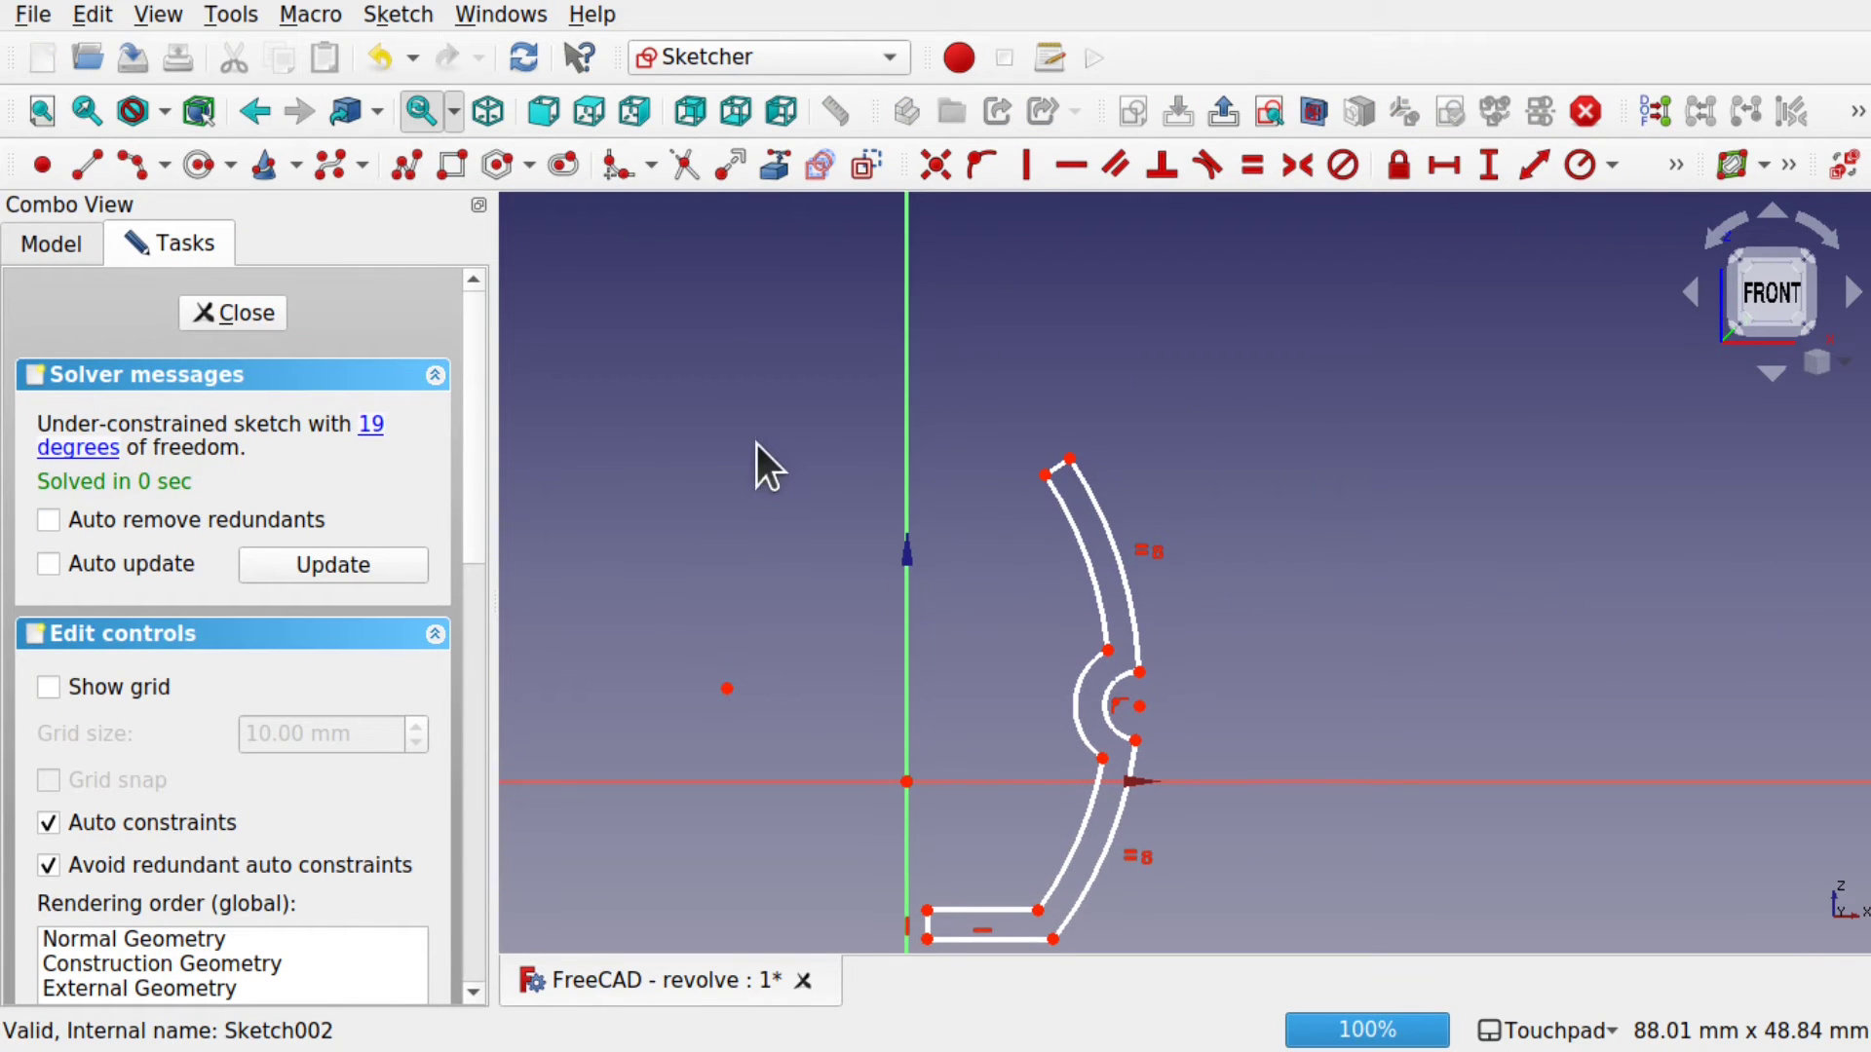
left_click(193, 179)
left_click(1101, 513)
left_click(1116, 518)
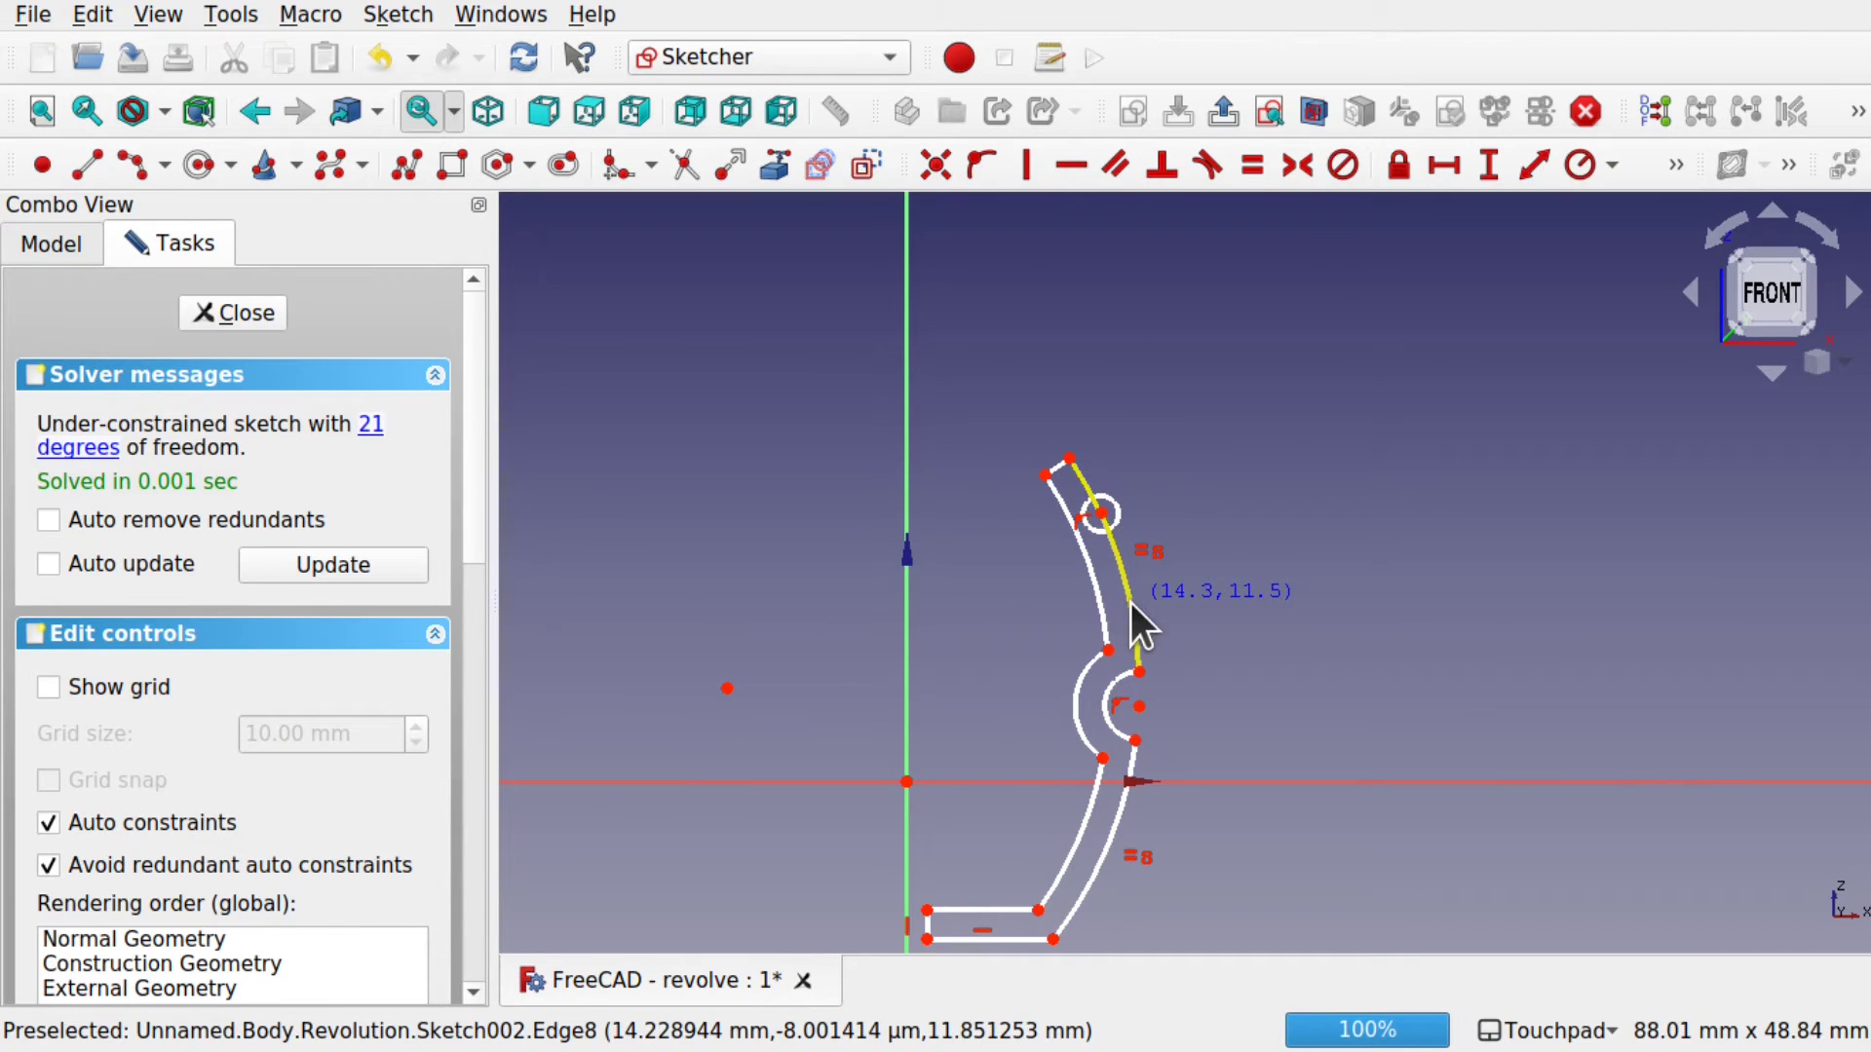
left_click(1130, 603)
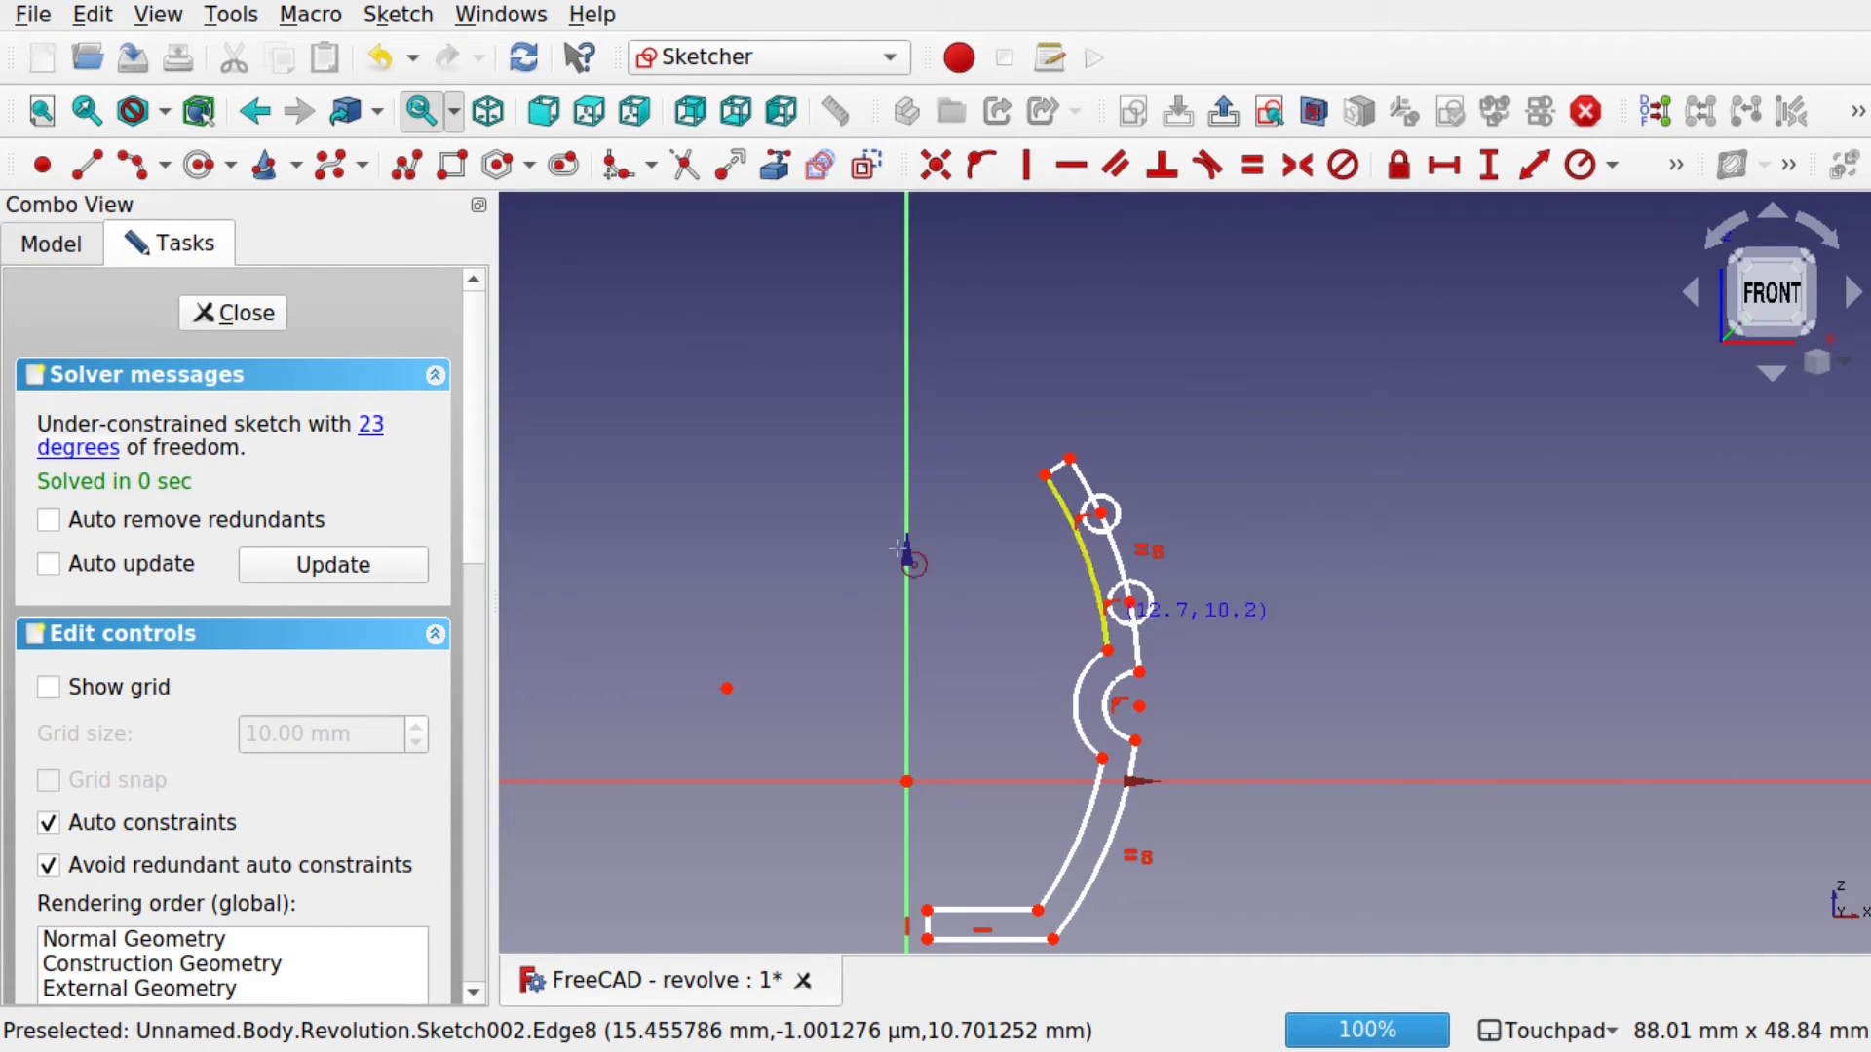
- Trim the two circles and the outer arc between them into semicircular notches, close the sketch, and inspect the grooved vessel
left_click(685, 166)
scroll(1126, 604, "up", 5)
left_click(1165, 639)
left_click(1123, 659)
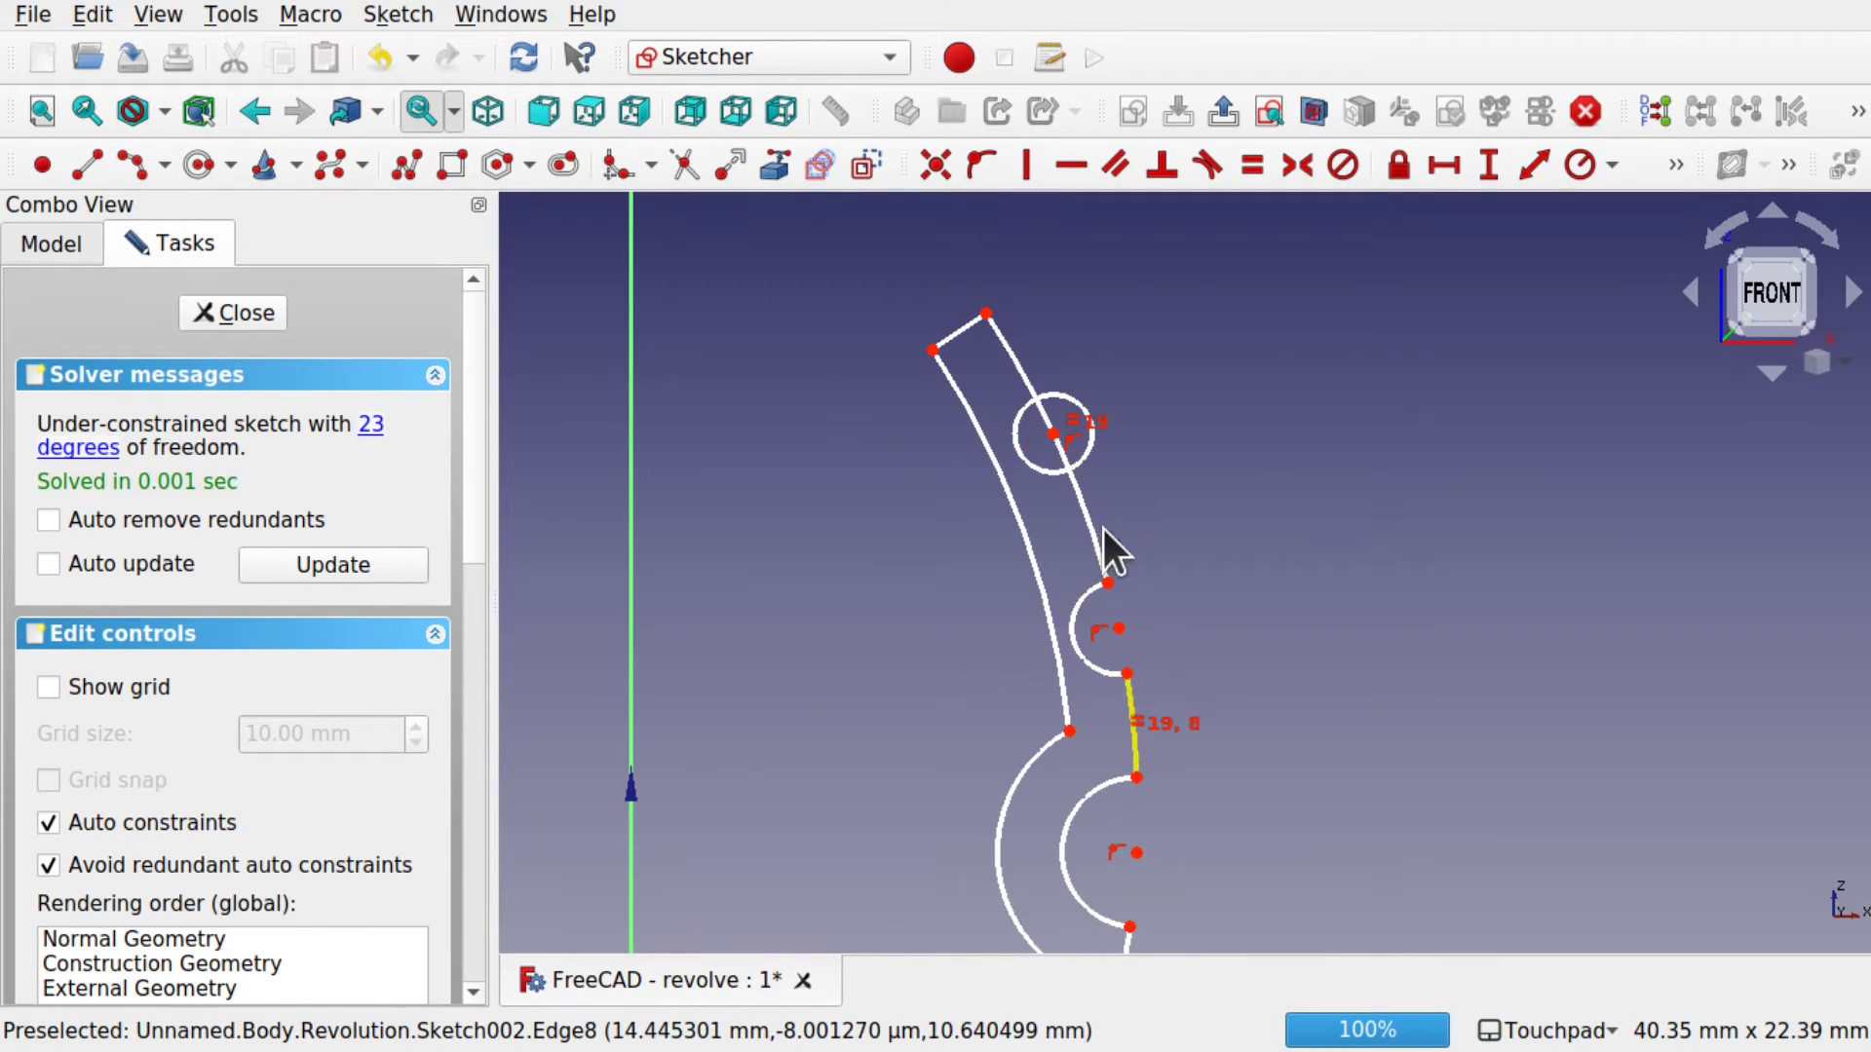
left_click(1083, 450)
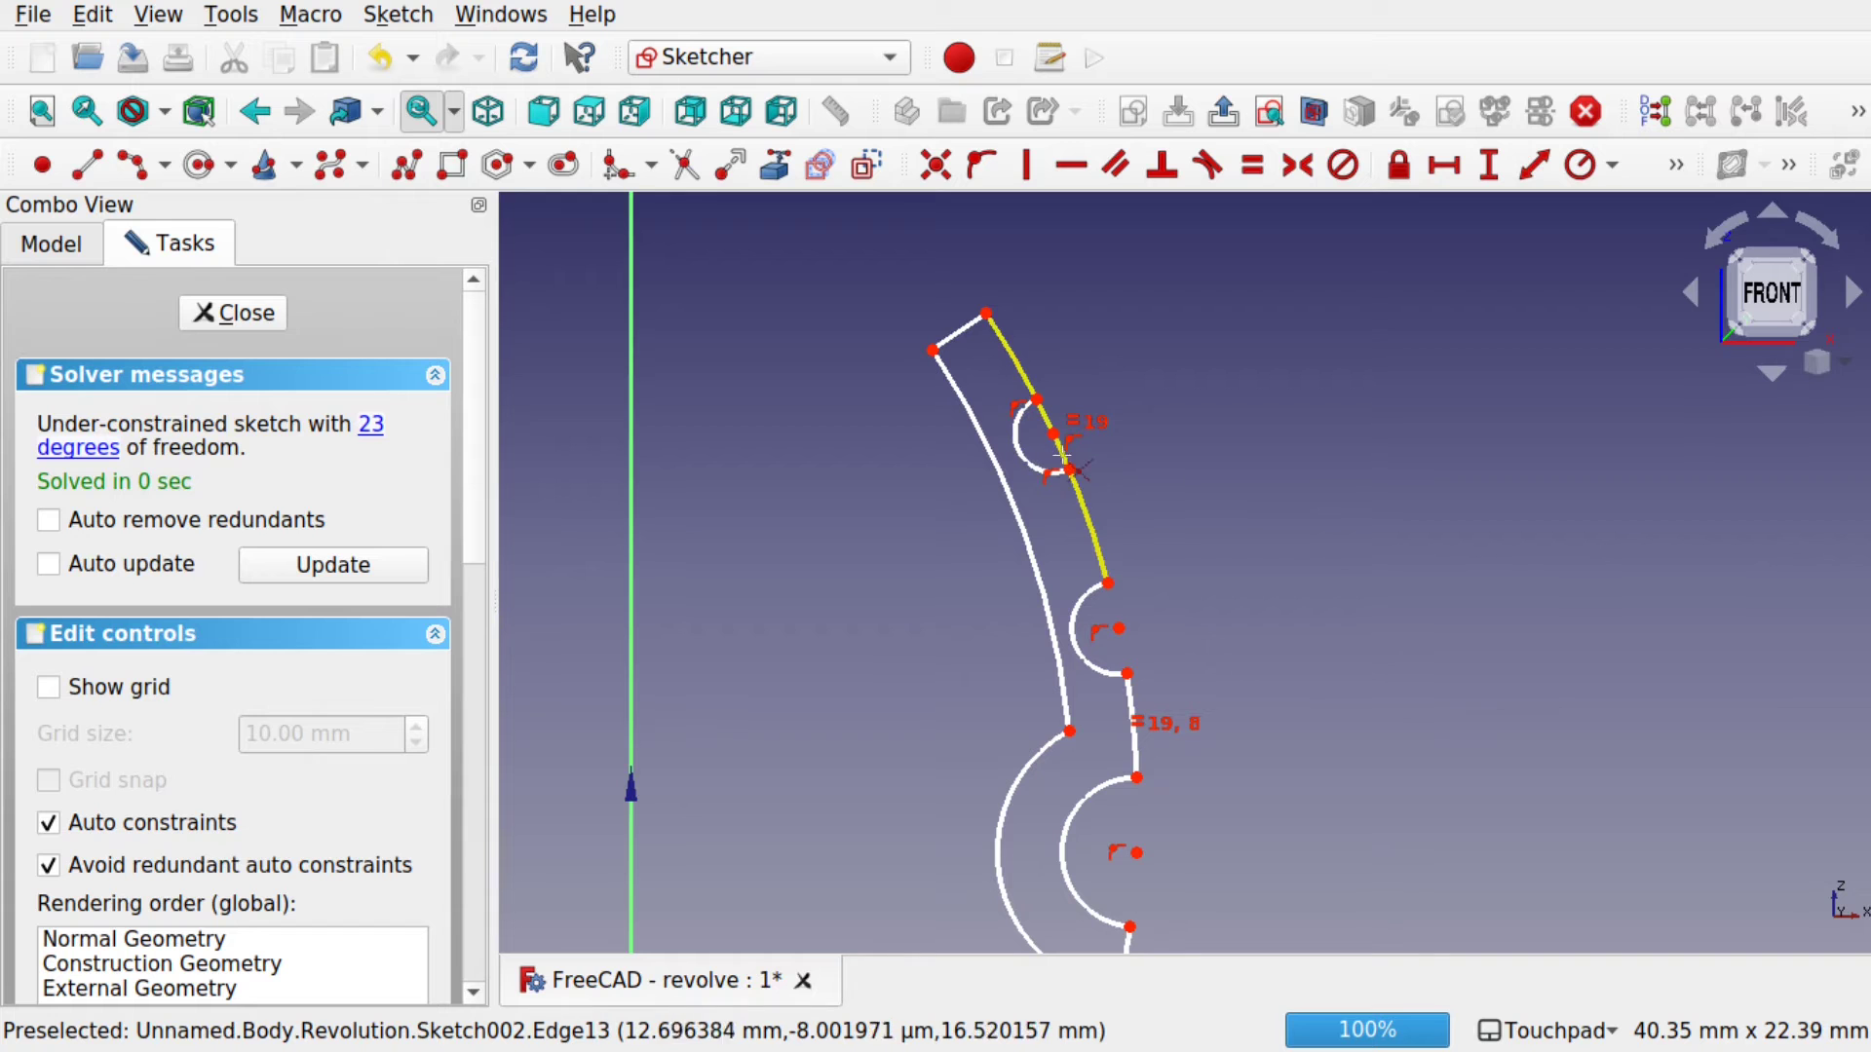
left_click(1062, 458)
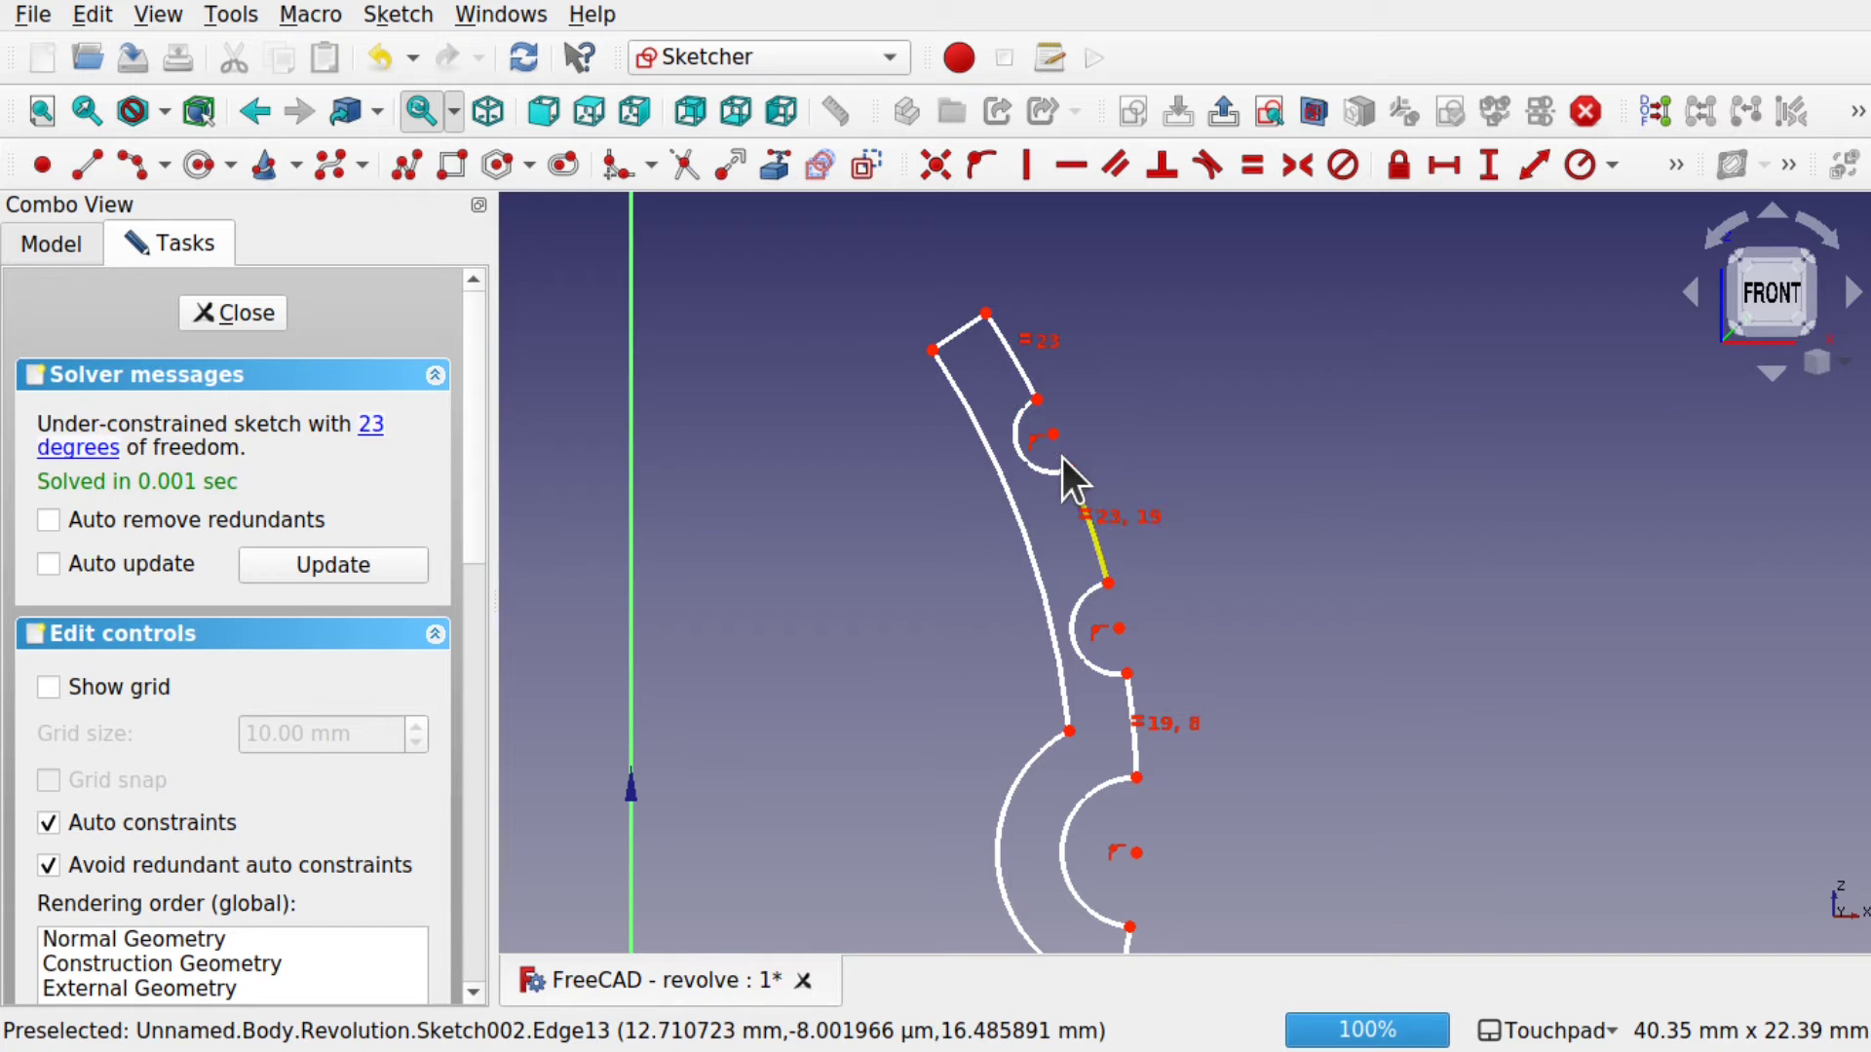
left_click(218, 312)
mouse_move(1233, 623)
left_mouse_down("alt")
mouse_move(1270, 532)
mouse_move(1266, 586)
mouse_move(1336, 448)
left_mouse_up("alt")
left_click_drag(1219, 464, 1252, 444, "alt")
left_click_drag(938, 413, 1003, 647, "alt")
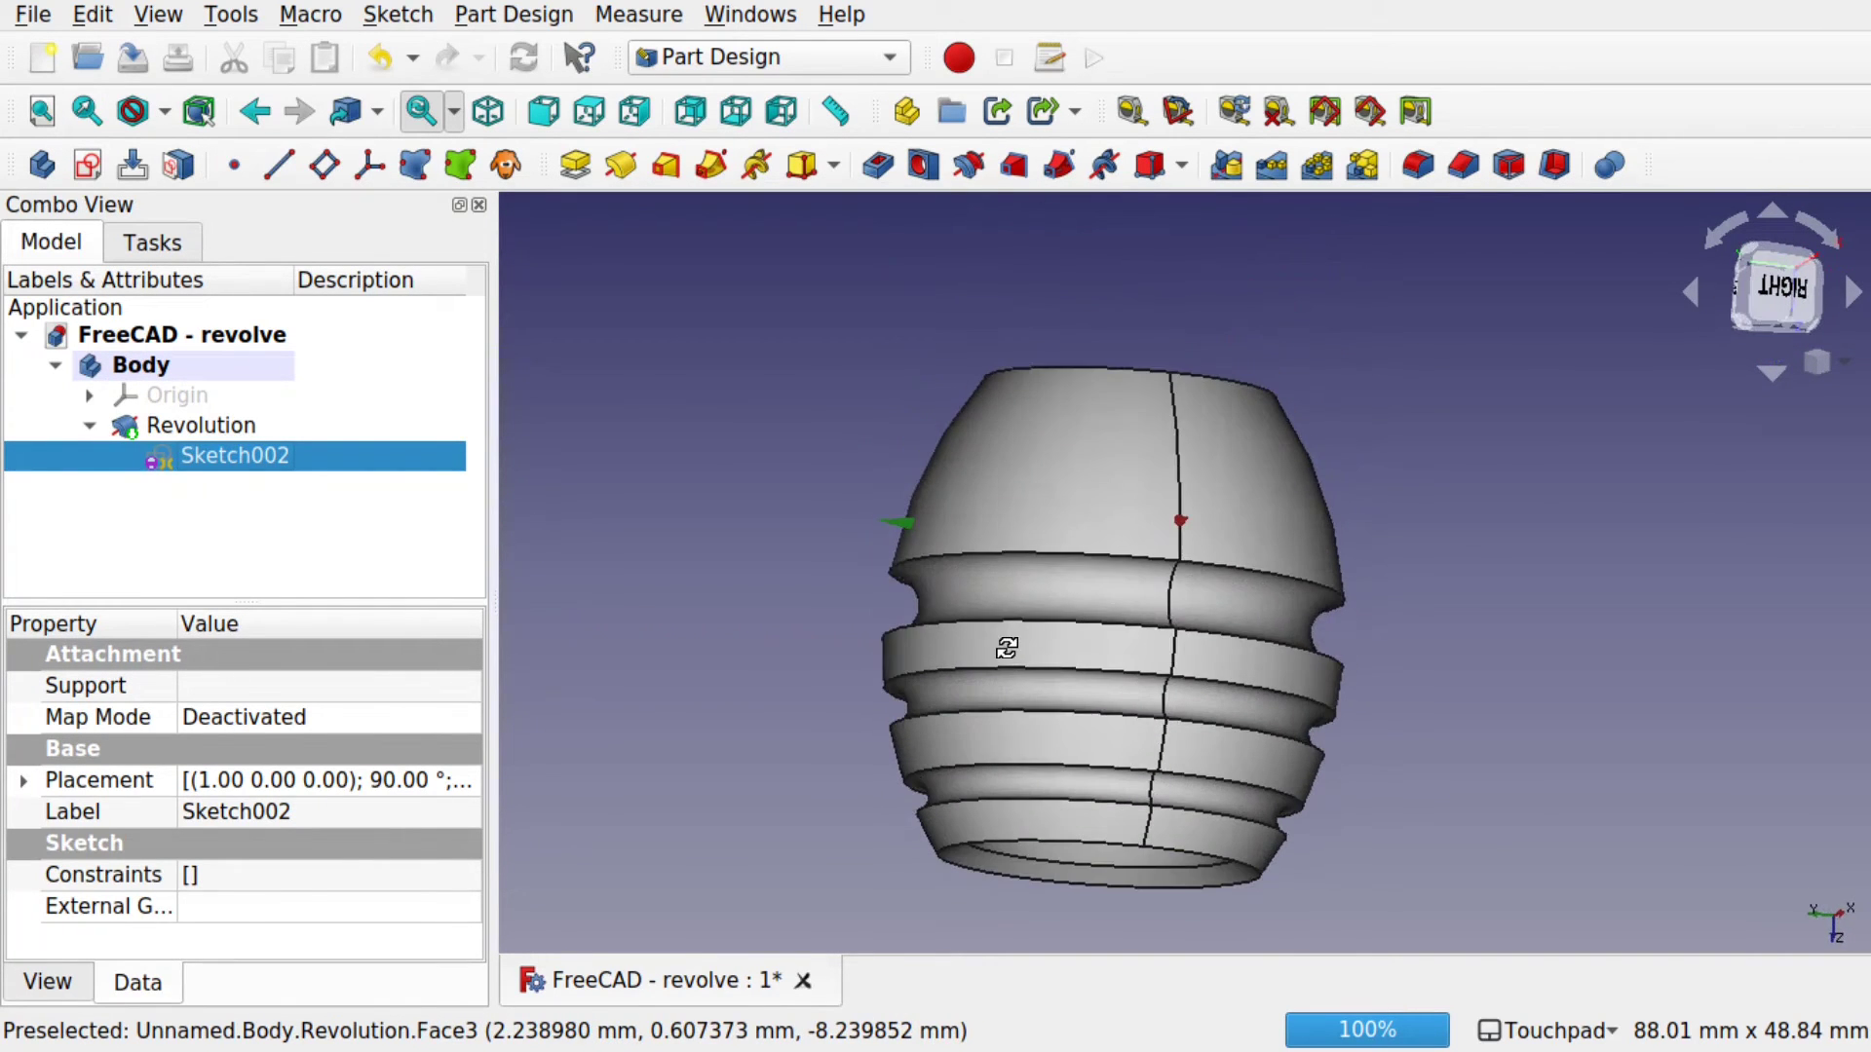
left_click_drag(1155, 271, 1163, 384, "alt")
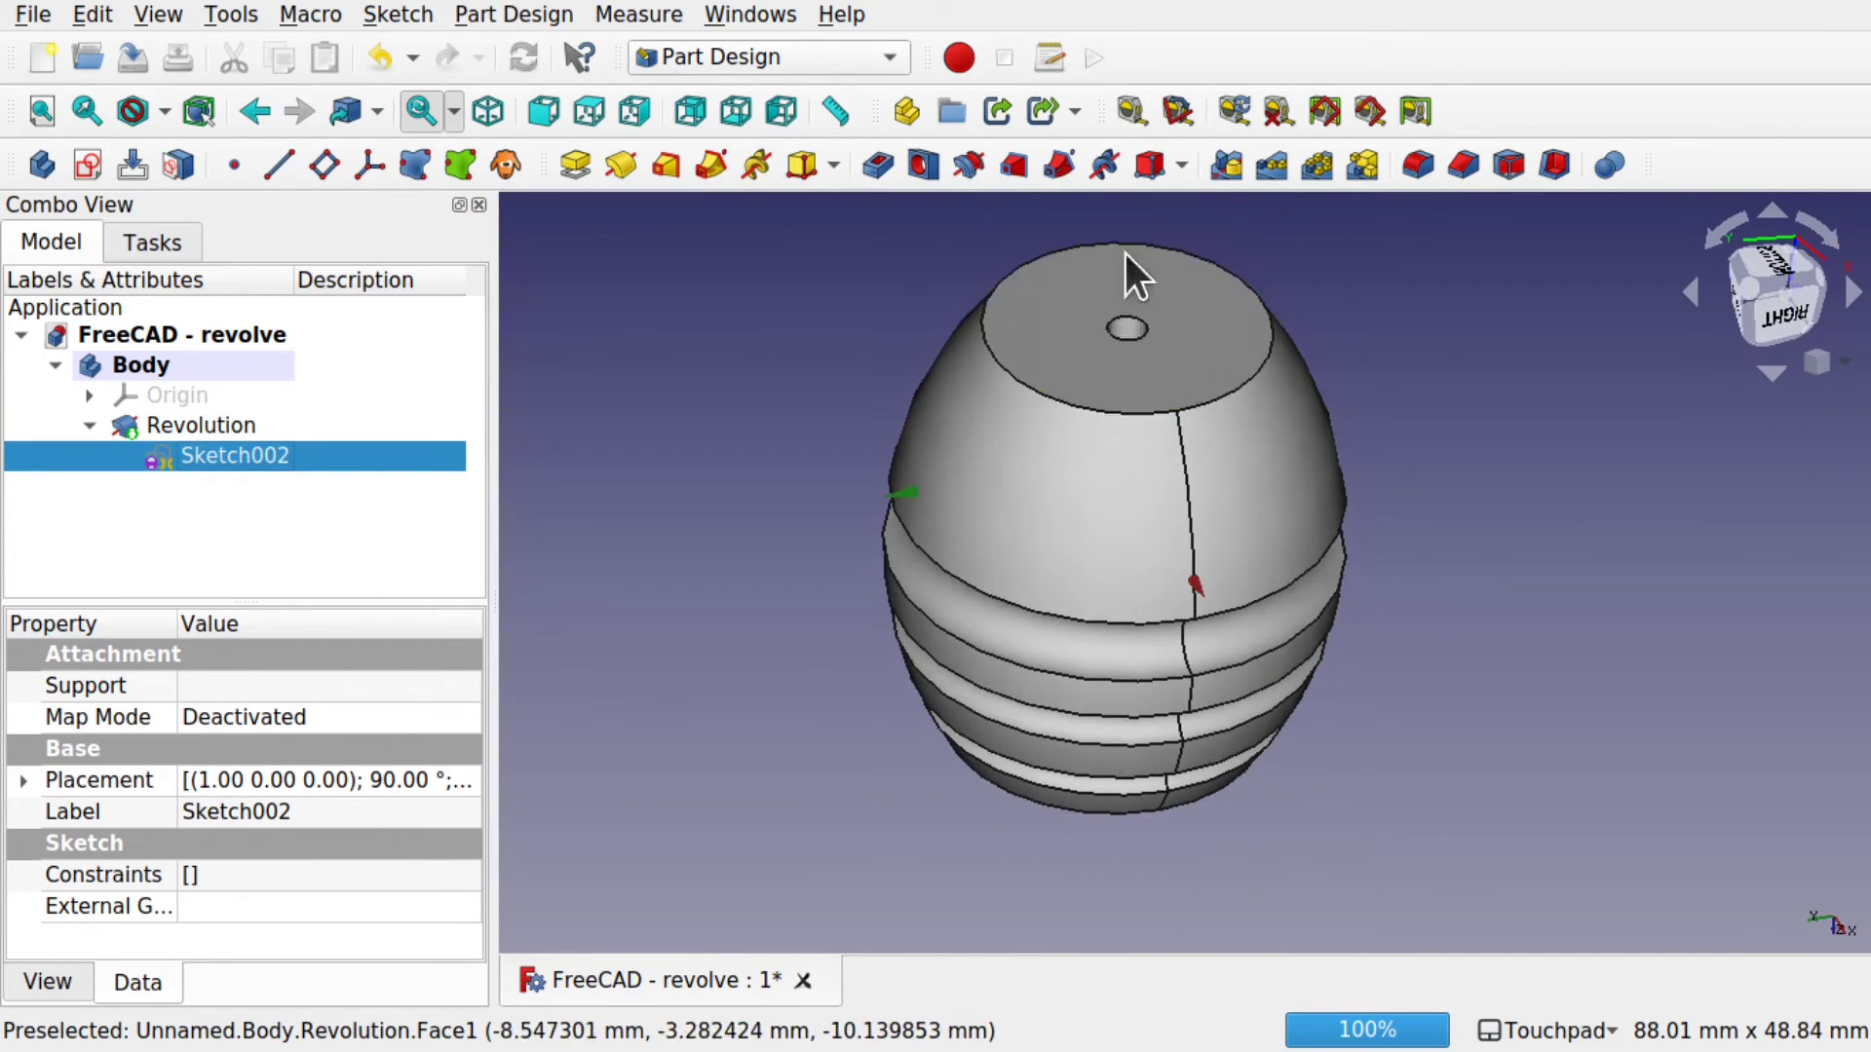
- Delete the entire Body holding the grooved revolved vessel
left_click_drag(1109, 638, 1164, 370, "alt")
left_click_drag(1110, 854, 1182, 859, "alt")
left_click_drag(1161, 643, 1206, 716, "alt")
left_click_drag(1164, 834, 1148, 520, "shift")
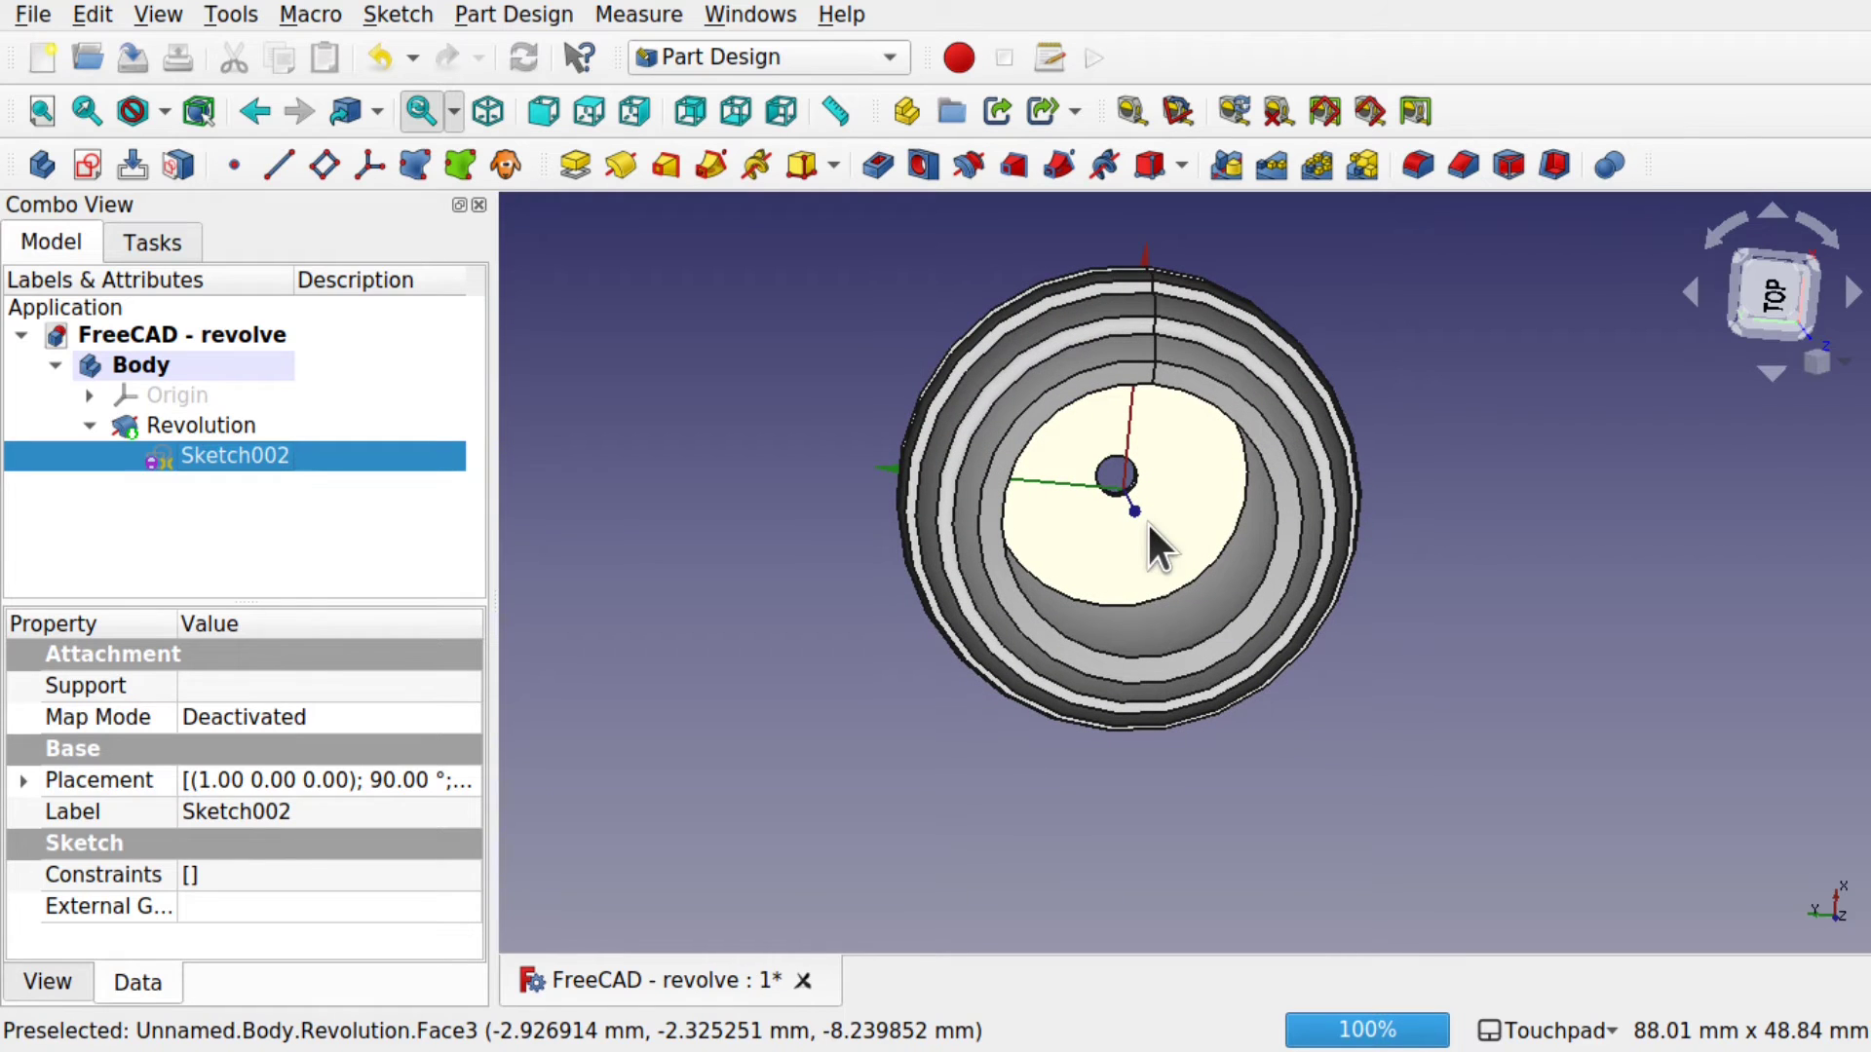
left_click(171, 366)
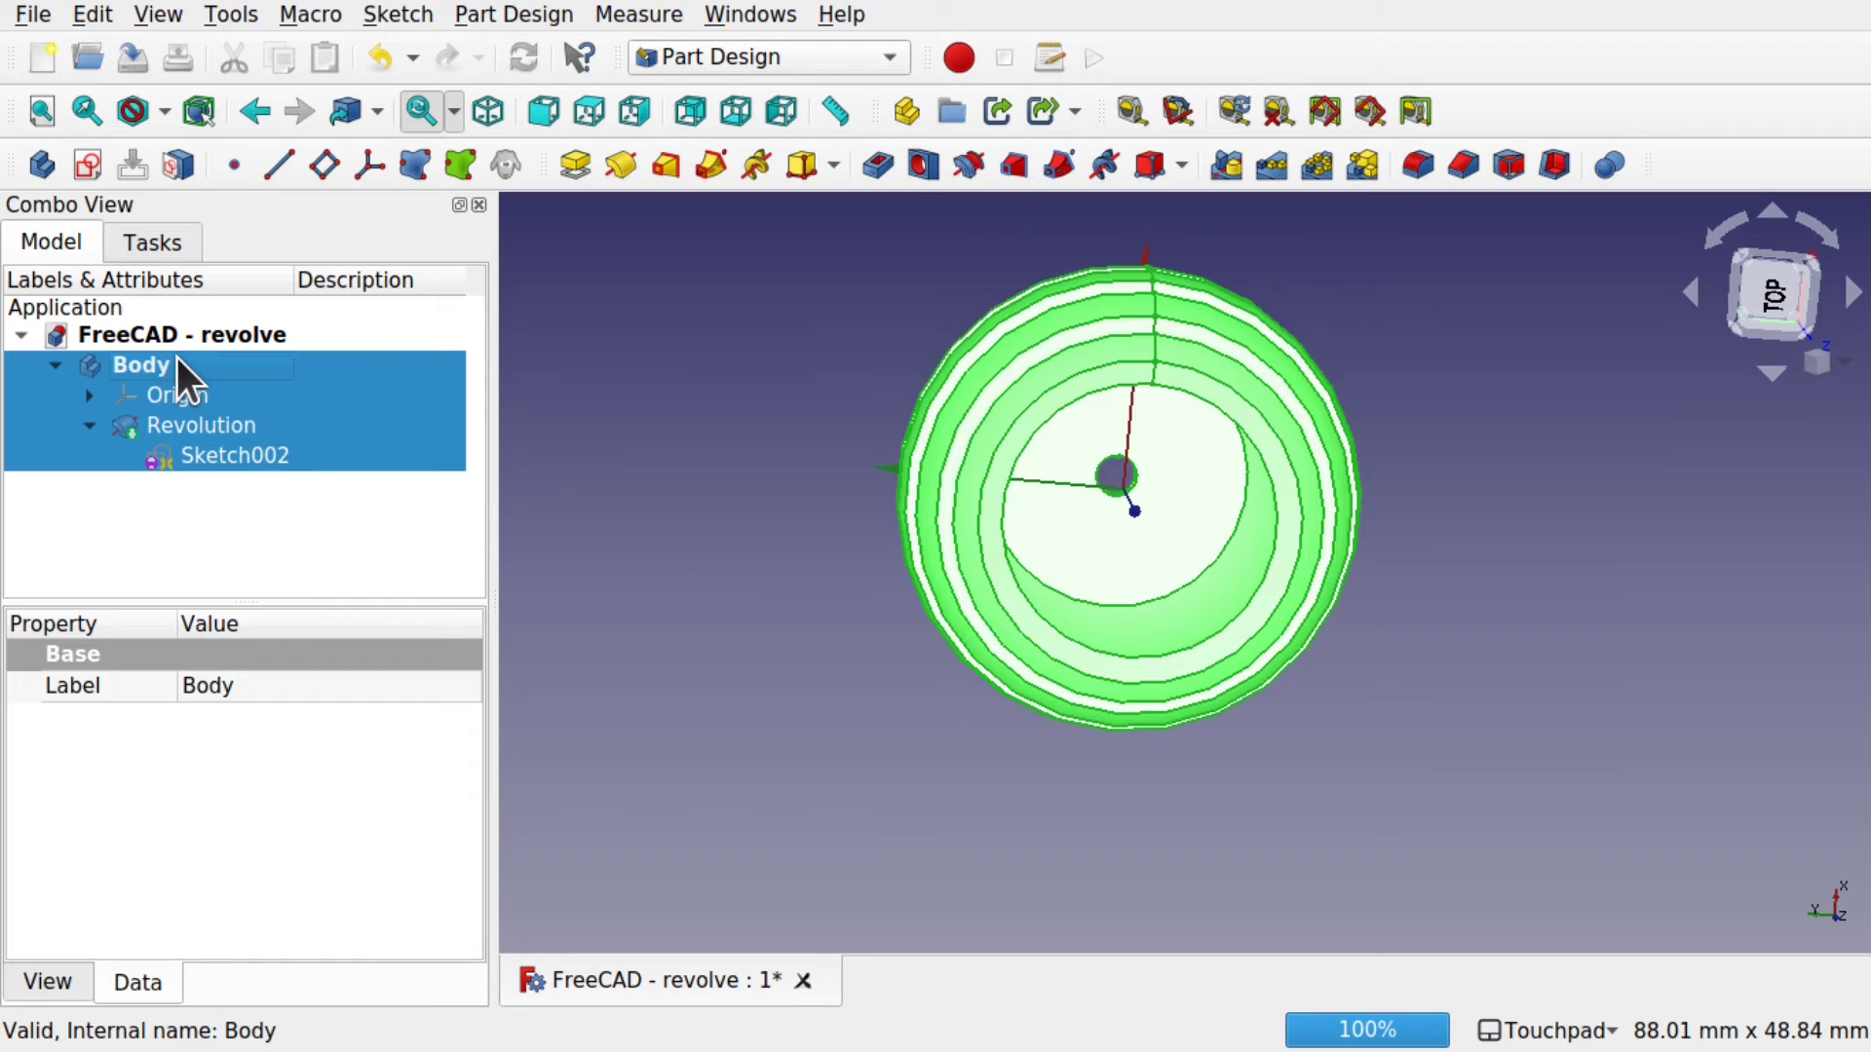
key("Delete")
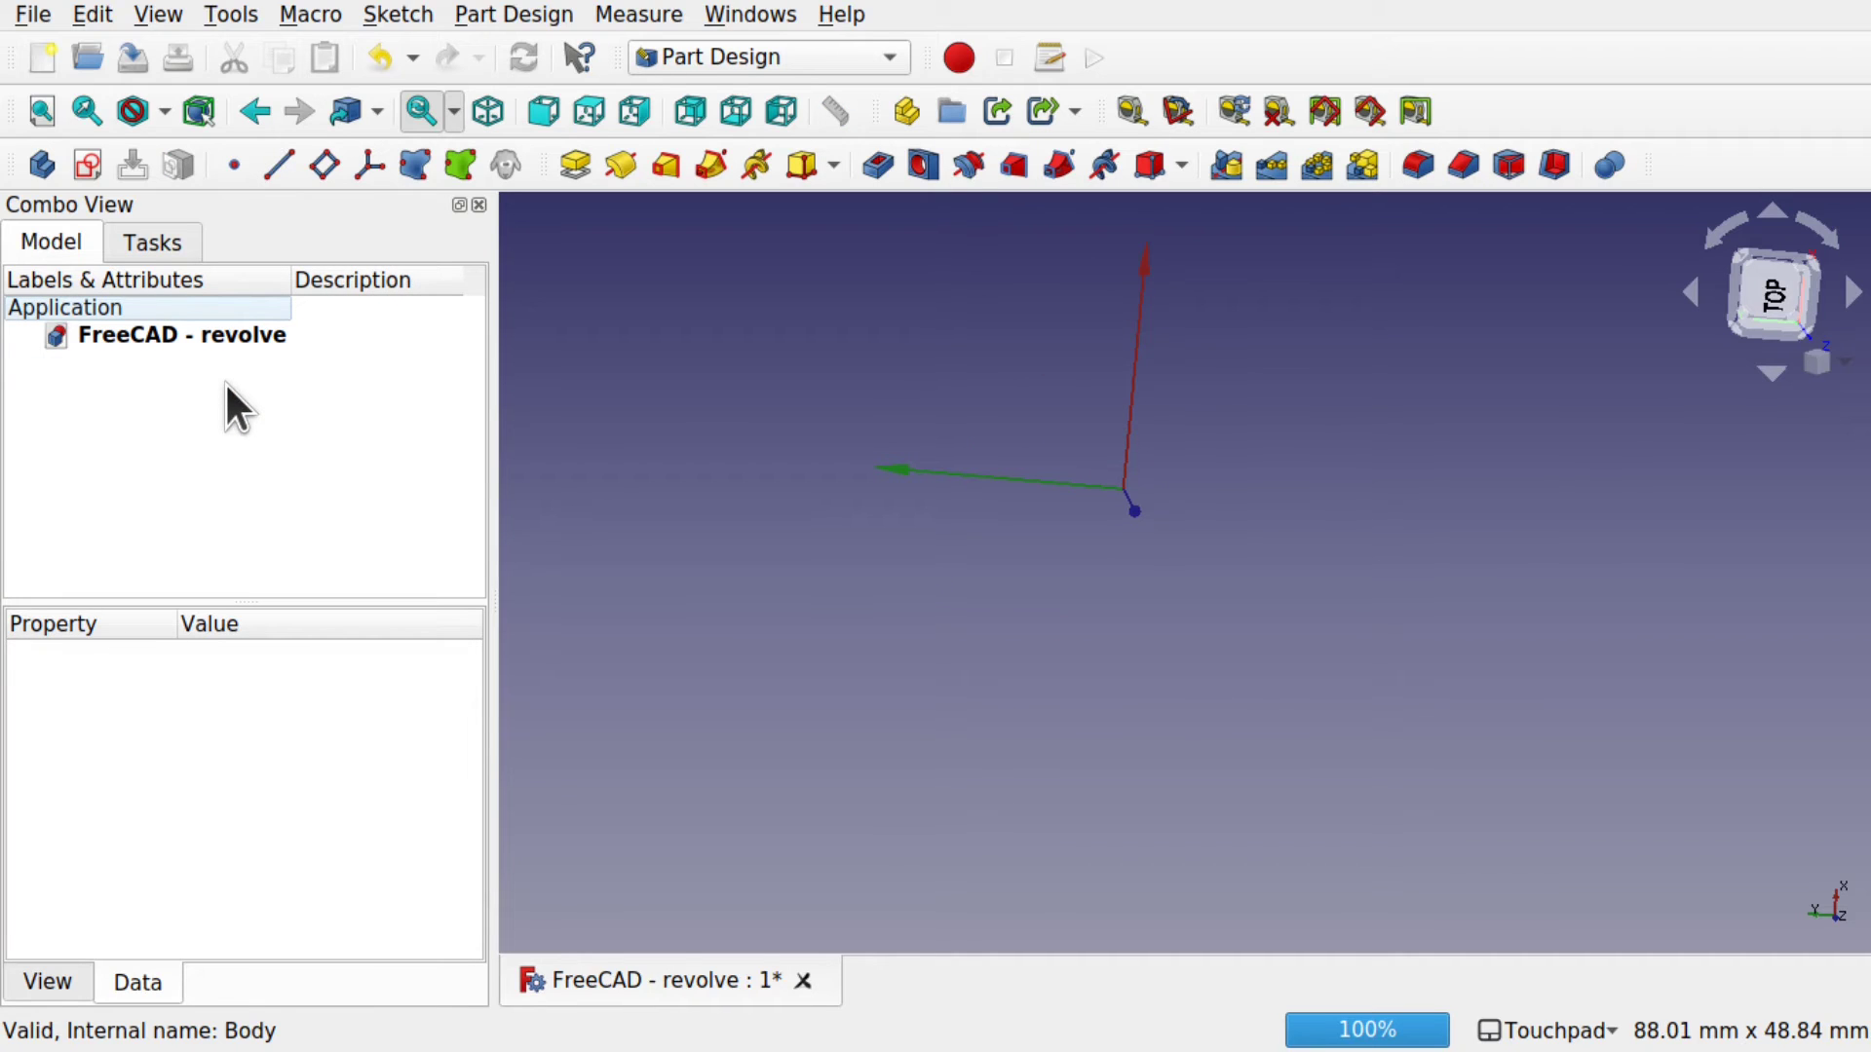
- Create a new body and start a sketch on its XY_Plane
left_click(39, 164)
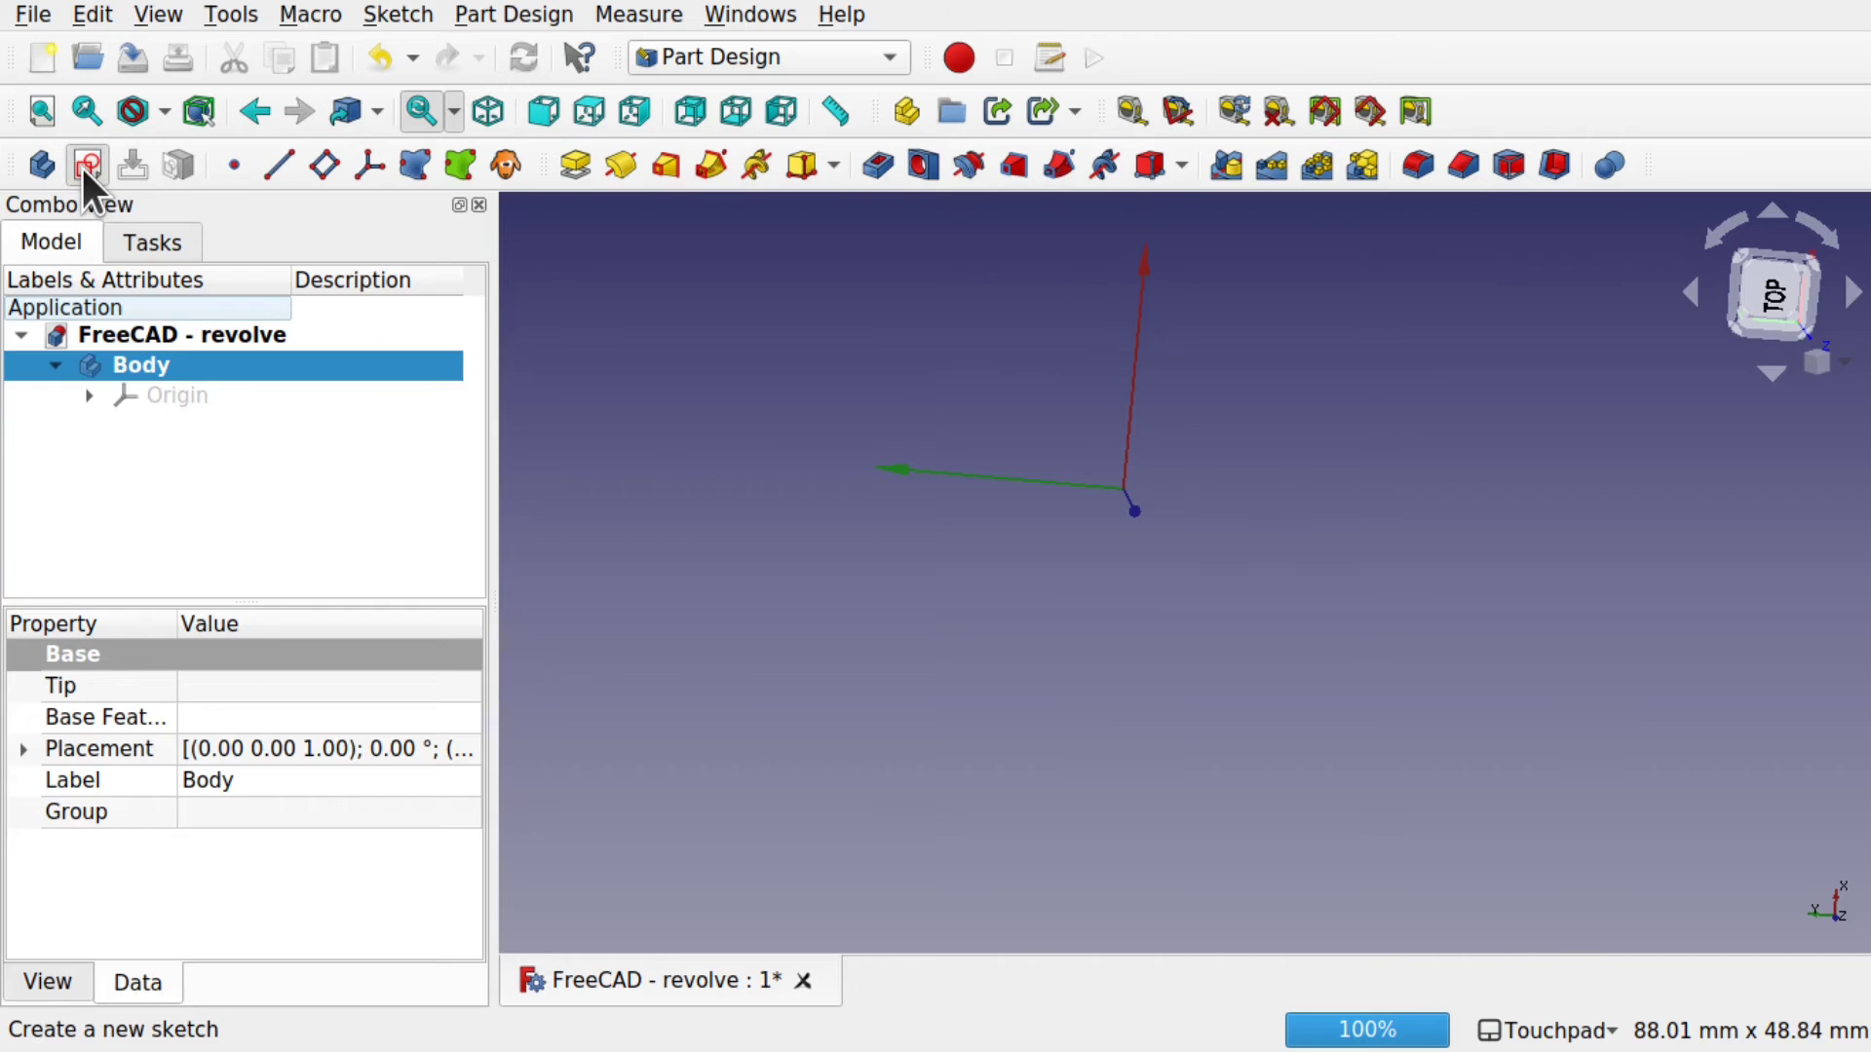
left_click(86, 166)
scroll(938, 442, "down", 5)
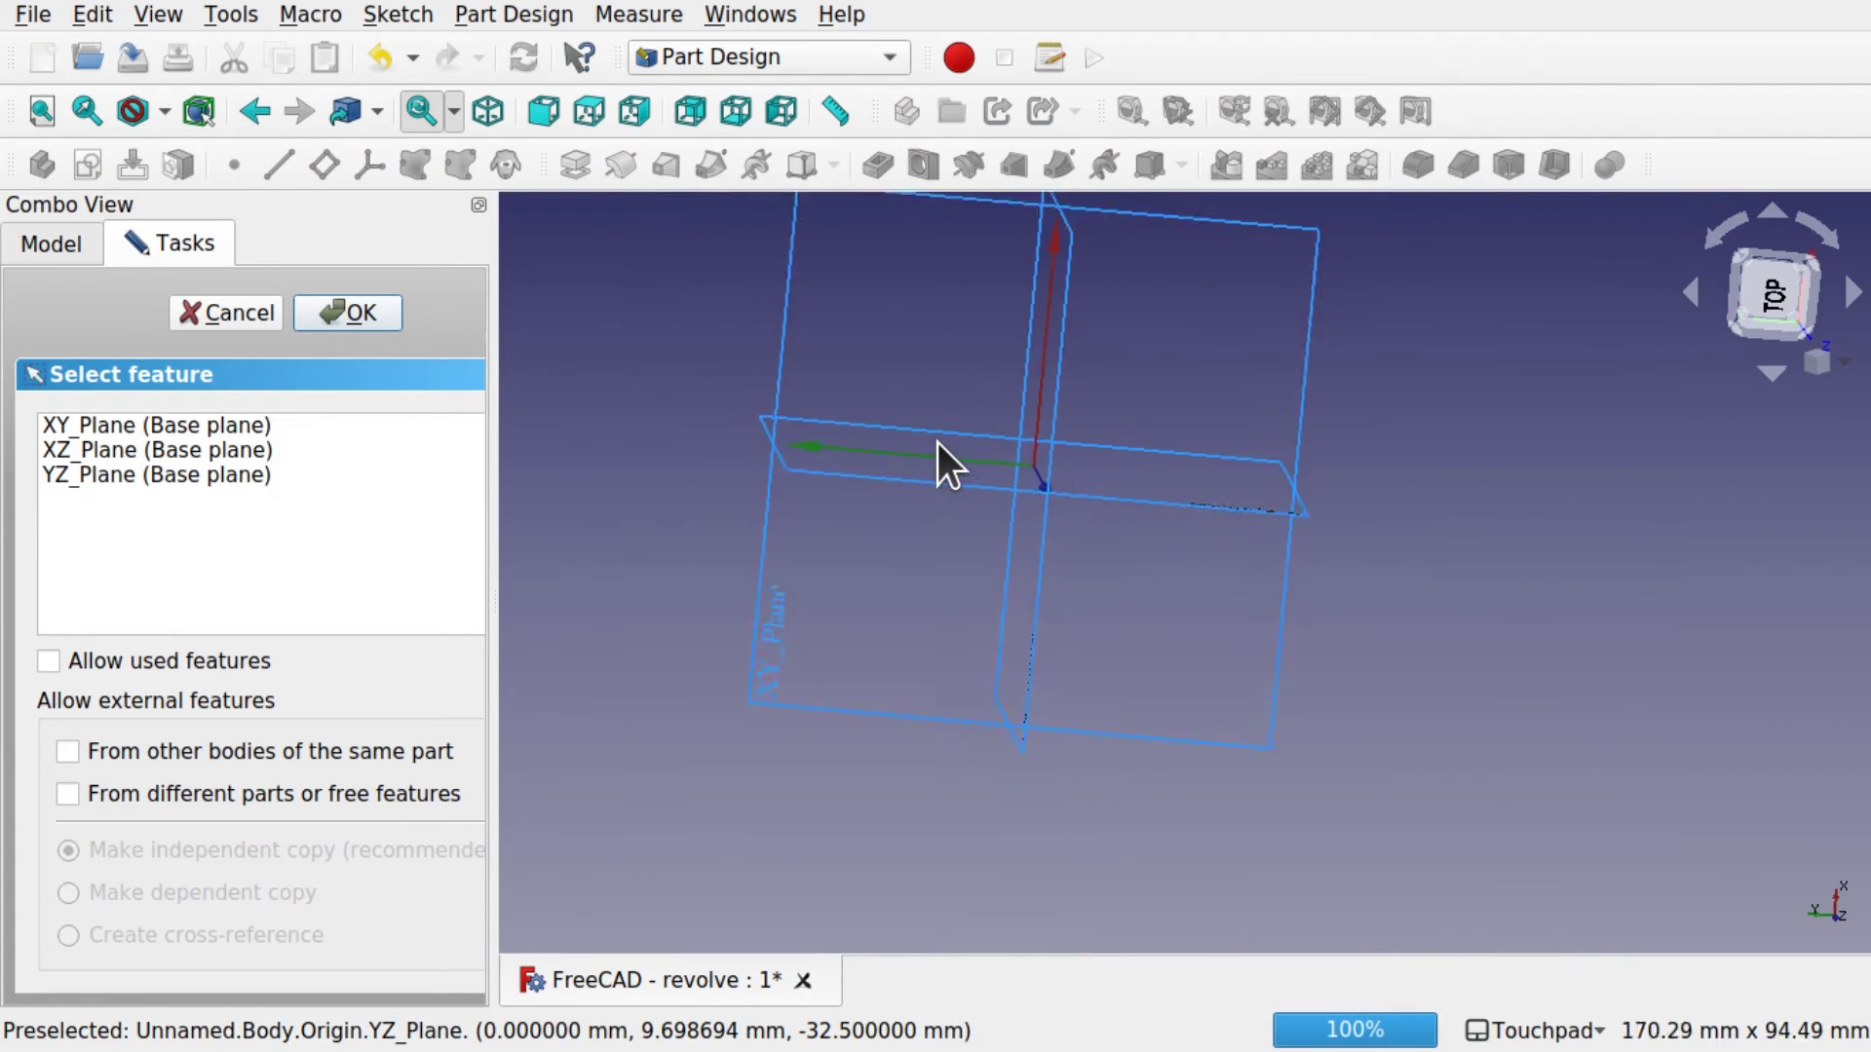
left_click(1767, 302)
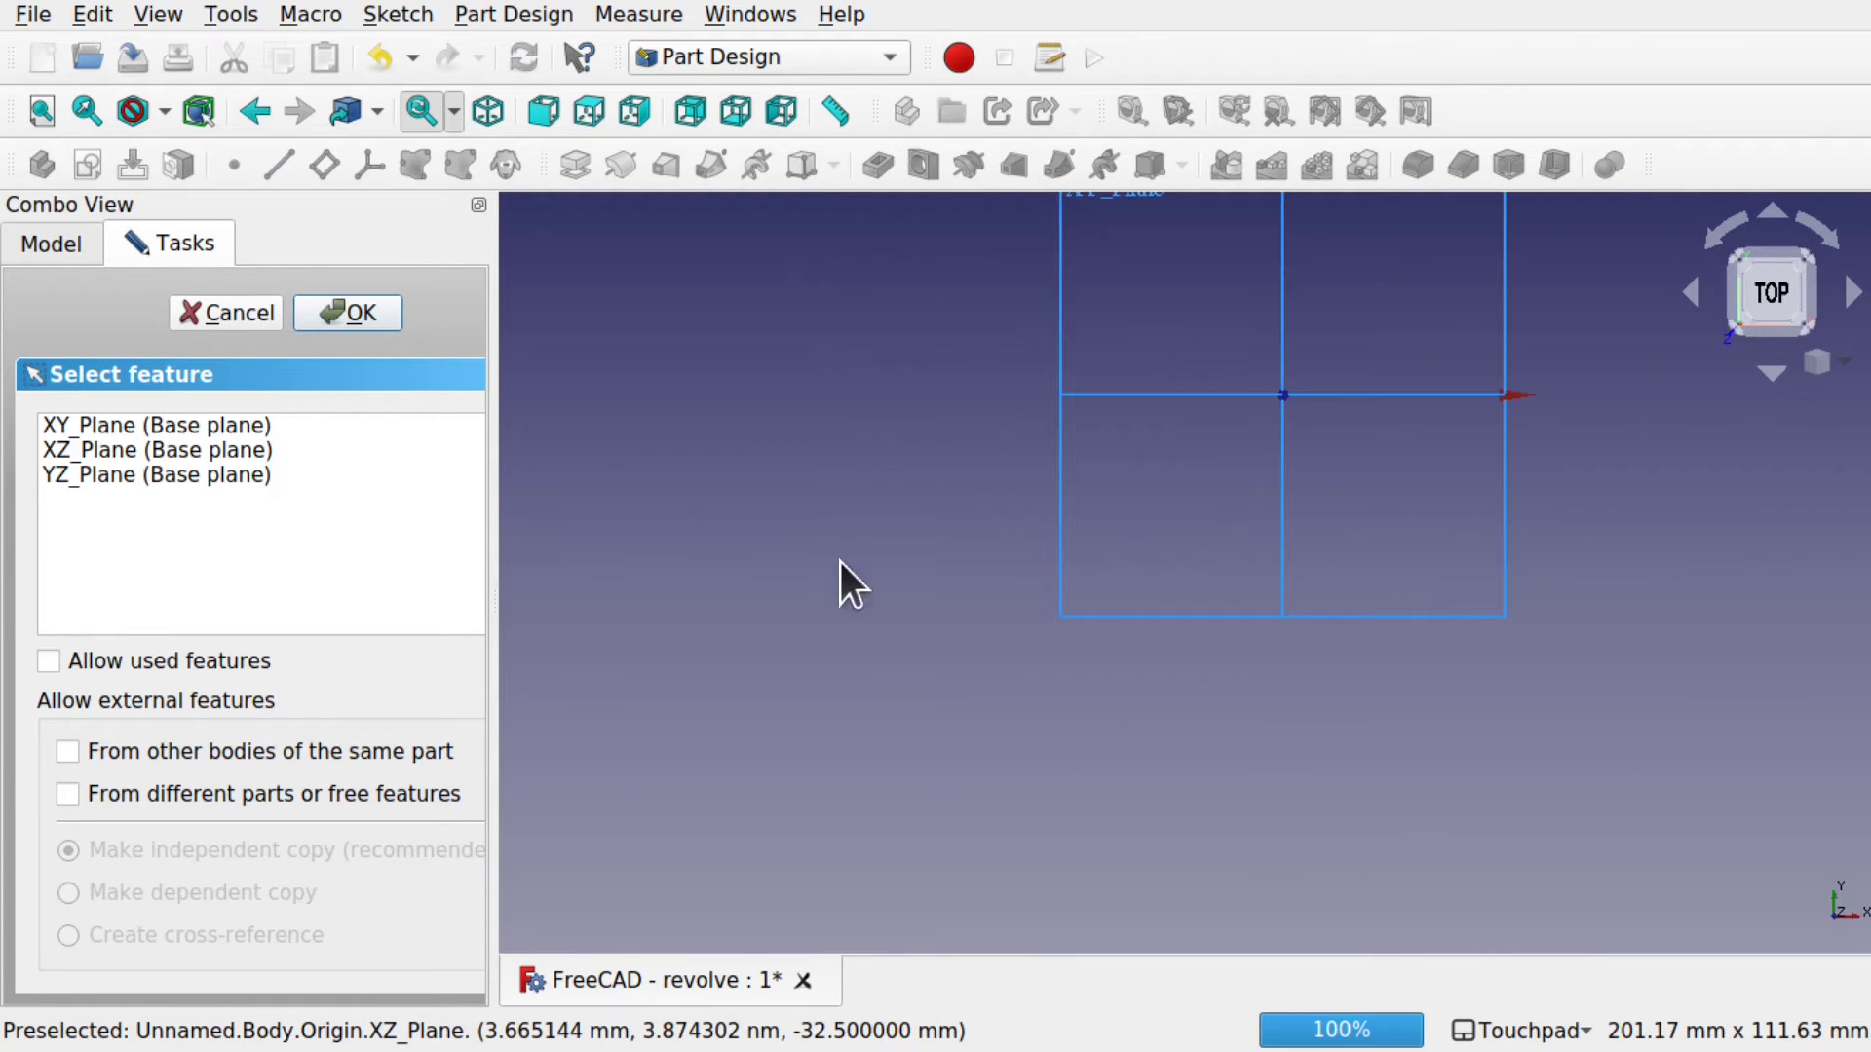
left_click(142, 425)
left_click(376, 308)
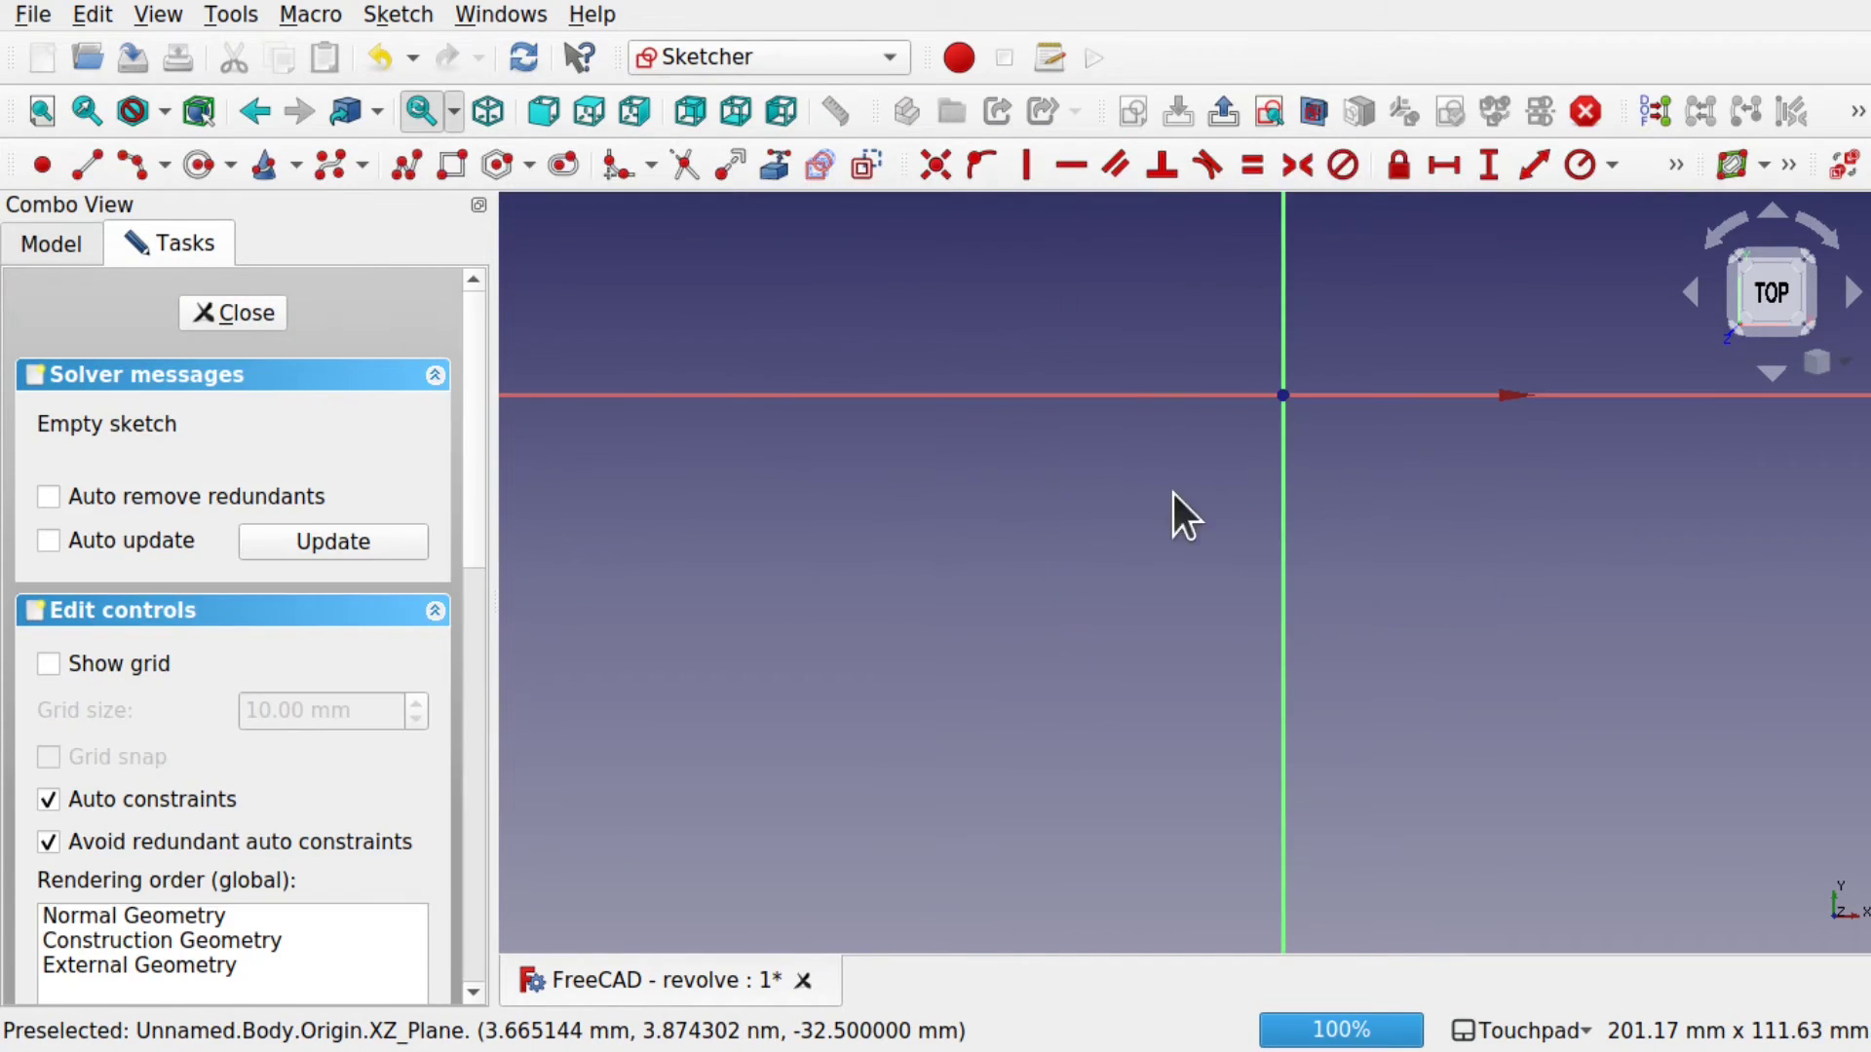
- Draw a large horizontal rectangle enclosing the origin, and close the sketch
mouse_move(1383, 526)
middle_mouse_down("shift")
mouse_move(1253, 800)
mouse_move(1167, 702)
mouse_move(1158, 653)
middle_mouse_up("shift")
scroll(1253, 799, "down", 4)
scroll(1253, 799, "up", 1)
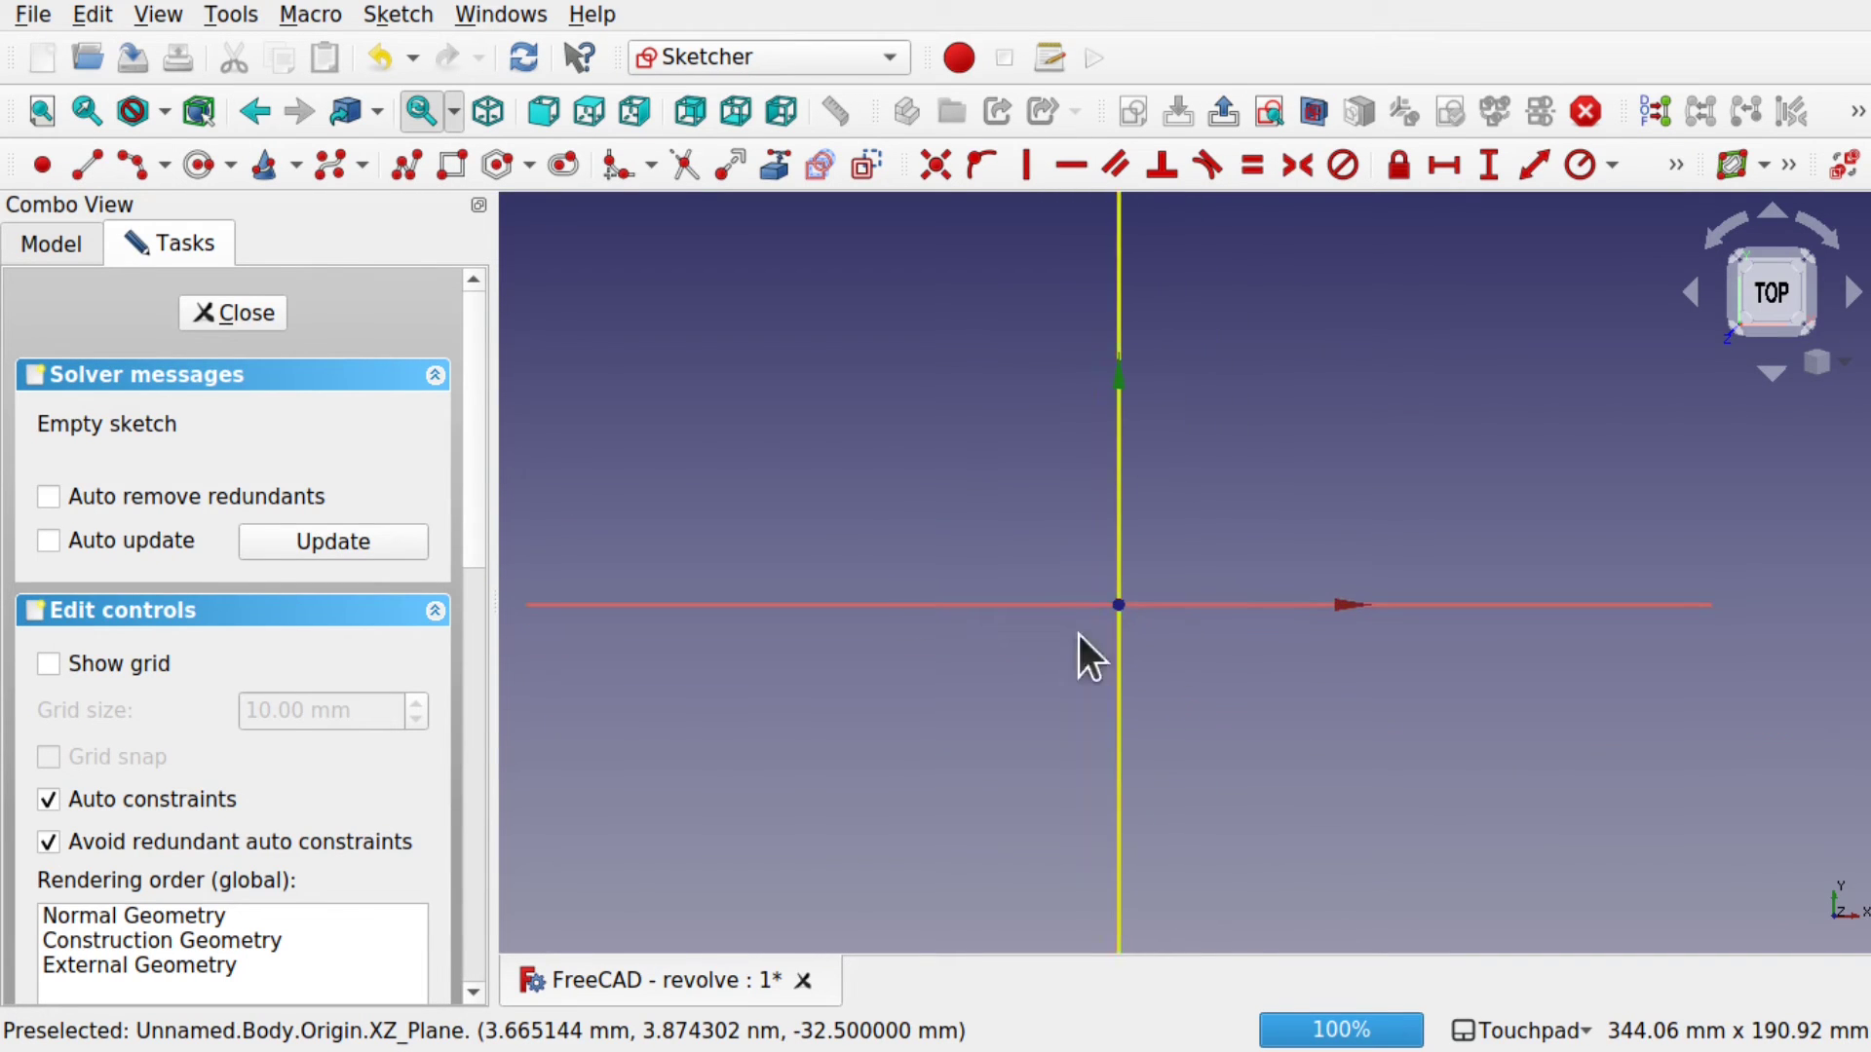
left_click(452, 164)
left_click(725, 356)
left_click(1595, 850)
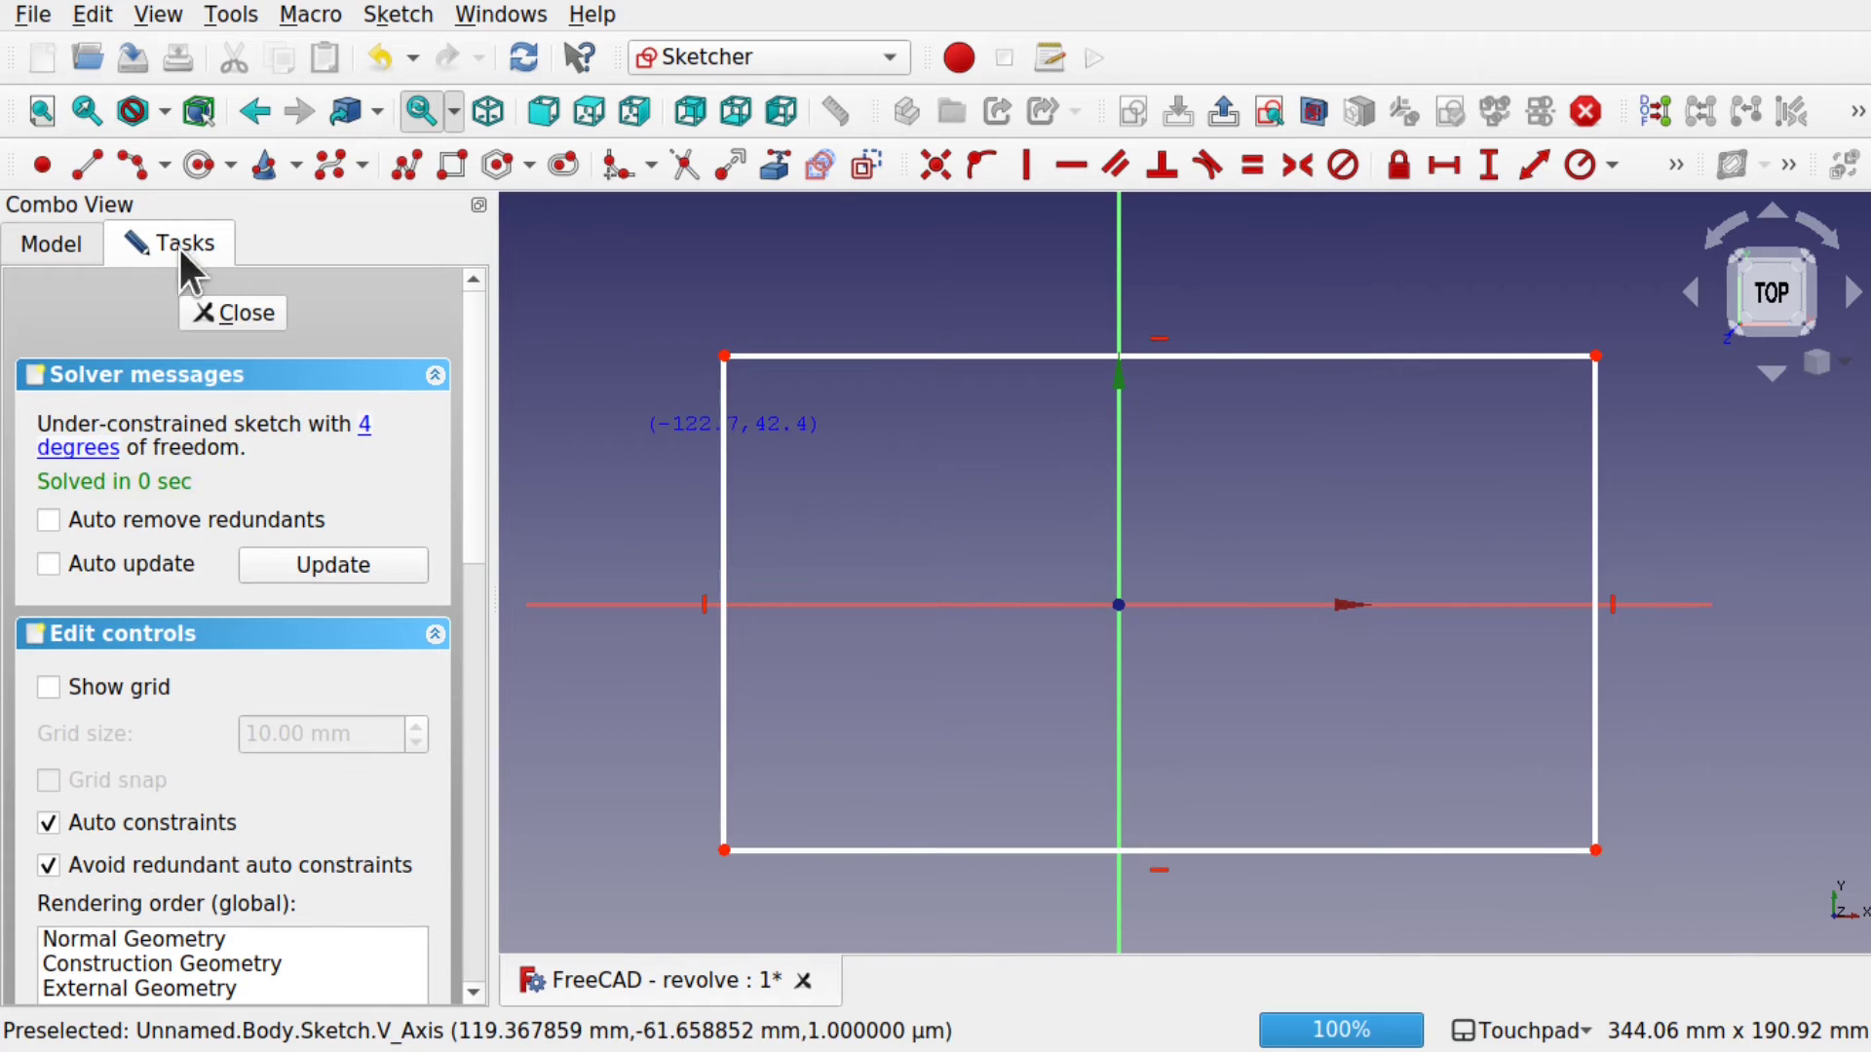
left_click(209, 308)
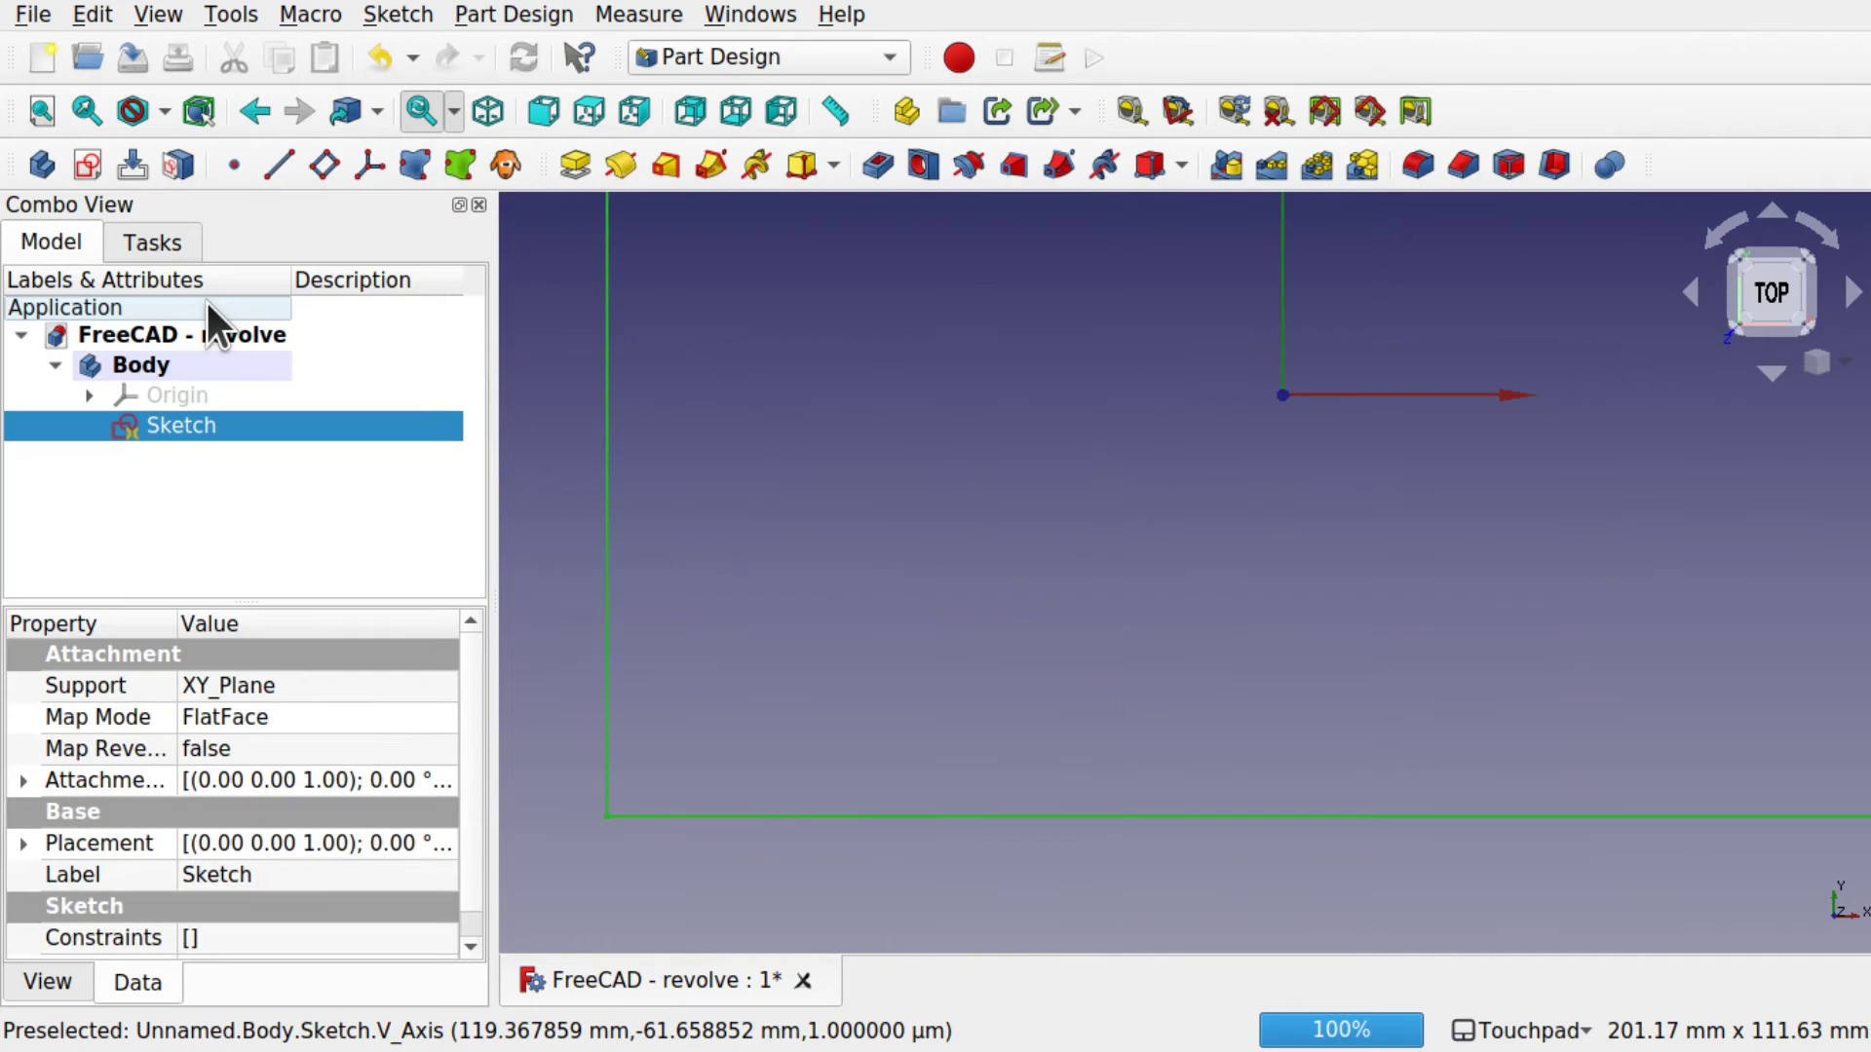
- Pad the rectangle sketch with a length of 10 mm to form a flat plate
scroll(820, 489, "down", 4)
left_click(562, 174)
left_click_drag(1069, 552, 1165, 568, "shift")
left_click(309, 313)
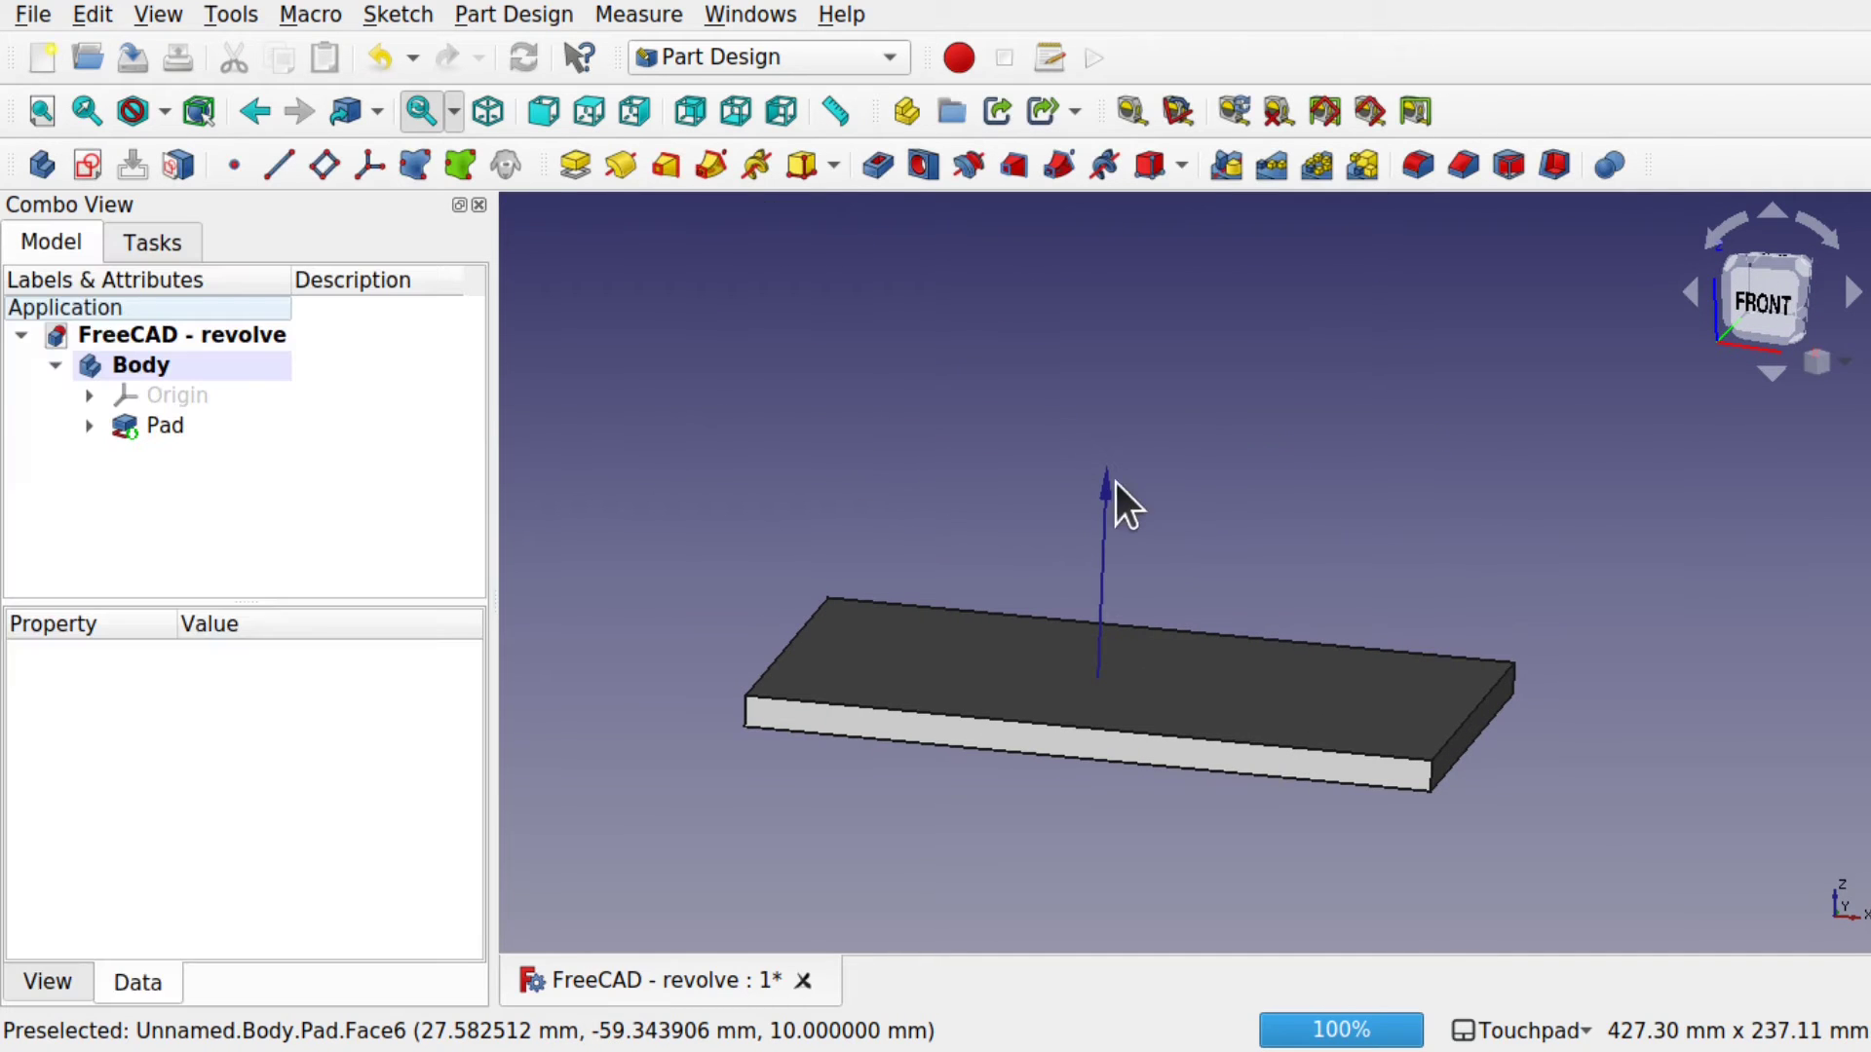
- Start a sketch on the plate's top face and draw a narrow upright rectangle about 21 mm by 58 mm near its left end
left_click_drag(1119, 484, 1120, 560, "alt")
left_click_drag(990, 509, 974, 454, "alt")
left_click(989, 486)
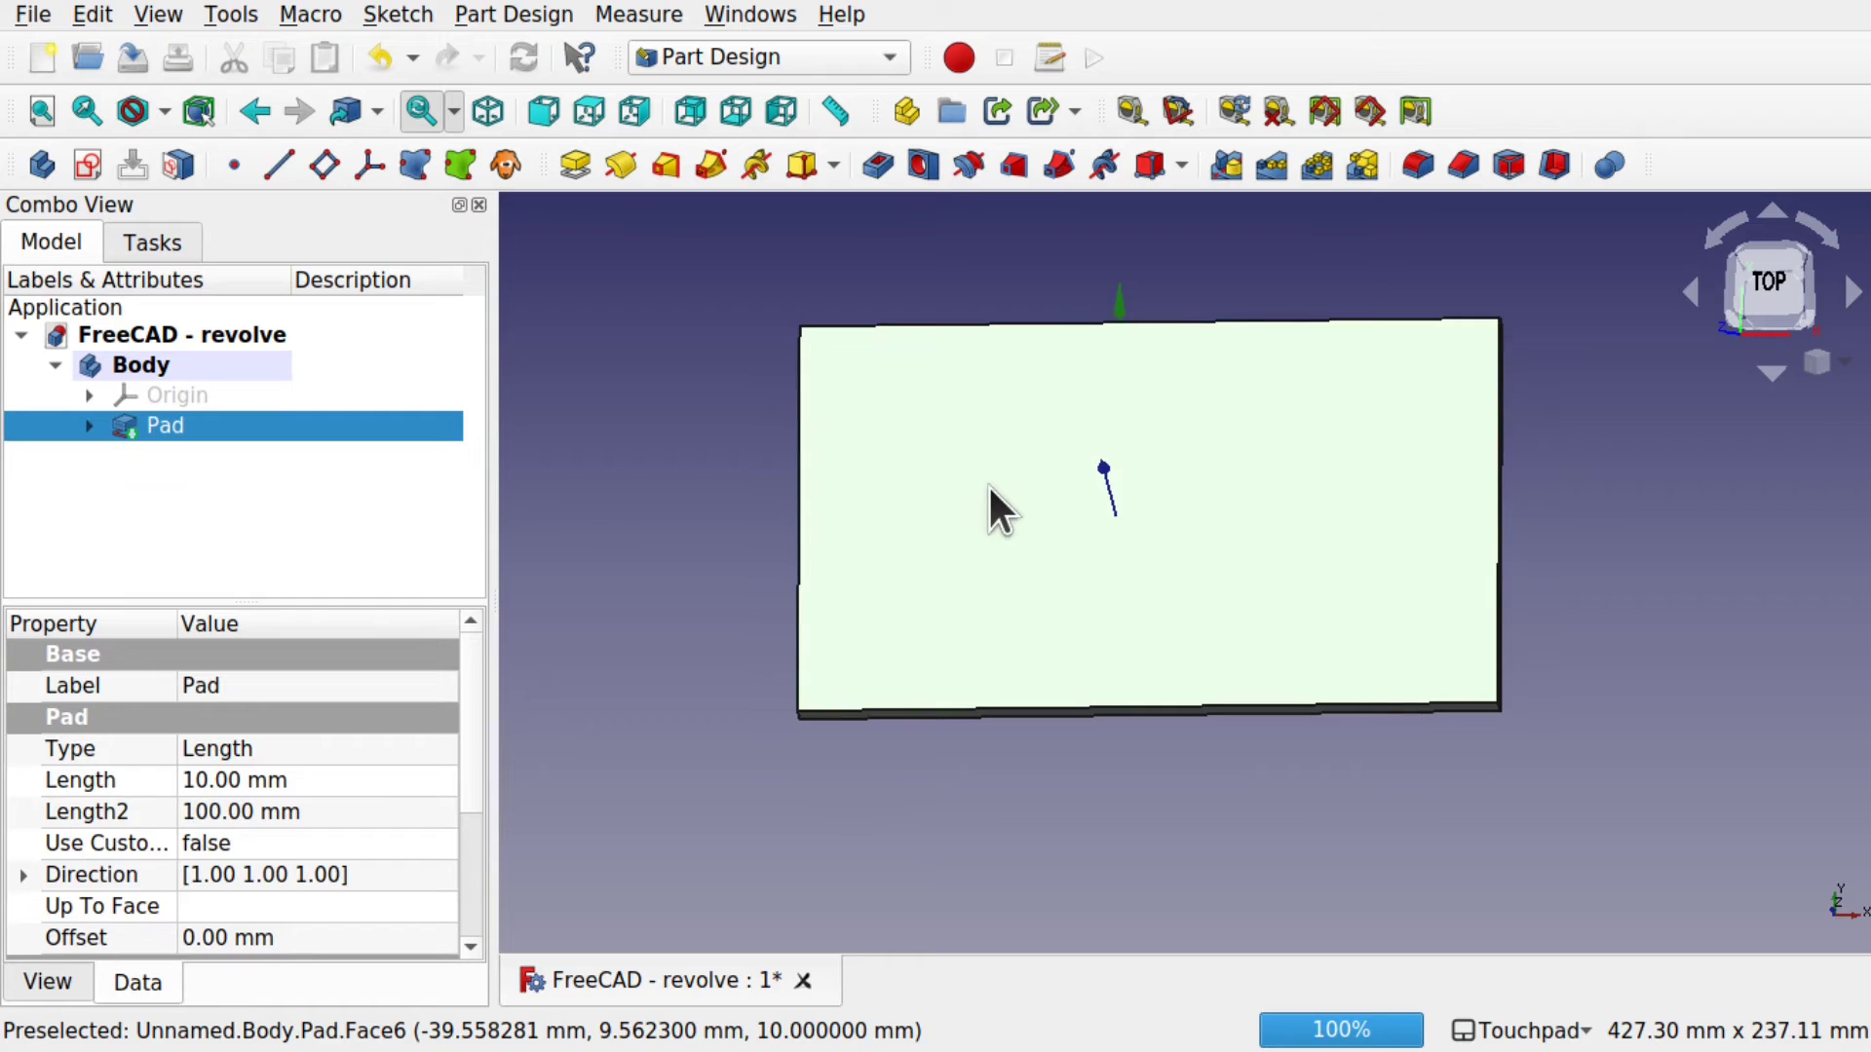
left_click(89, 166)
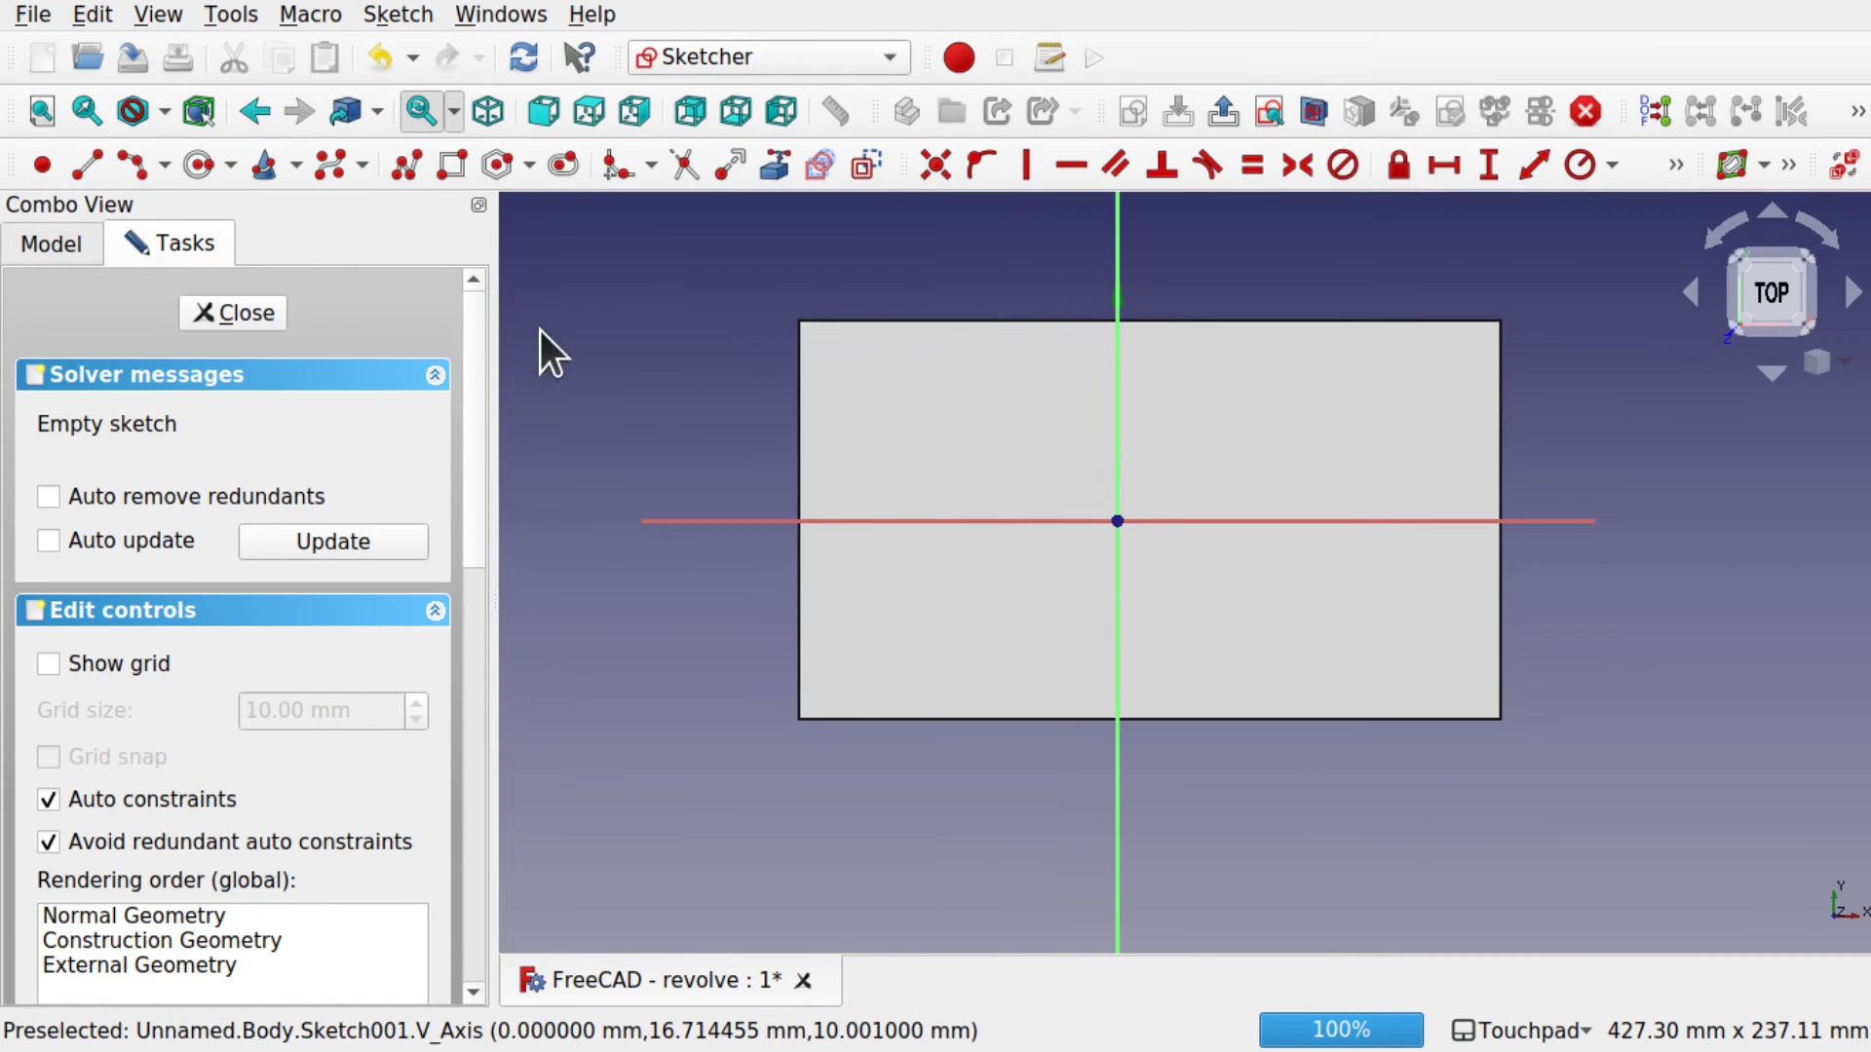
left_click(452, 164)
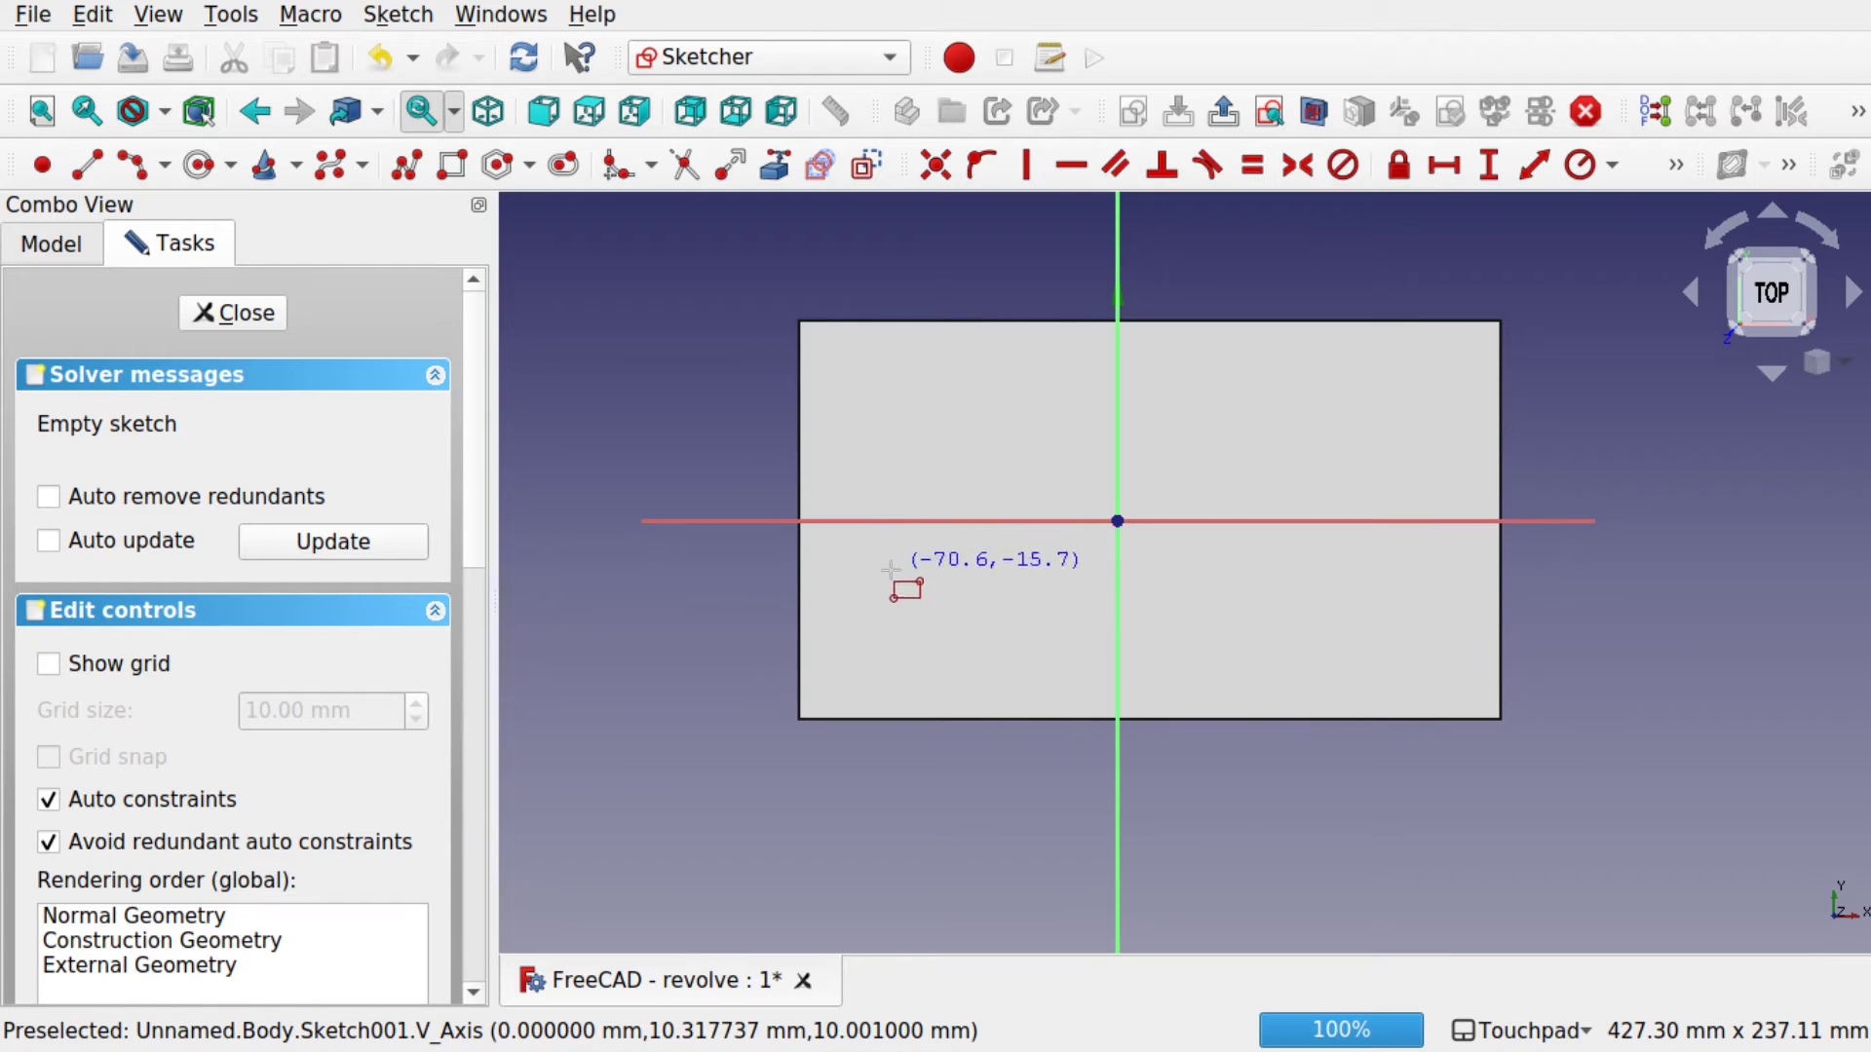
left_click(863, 444)
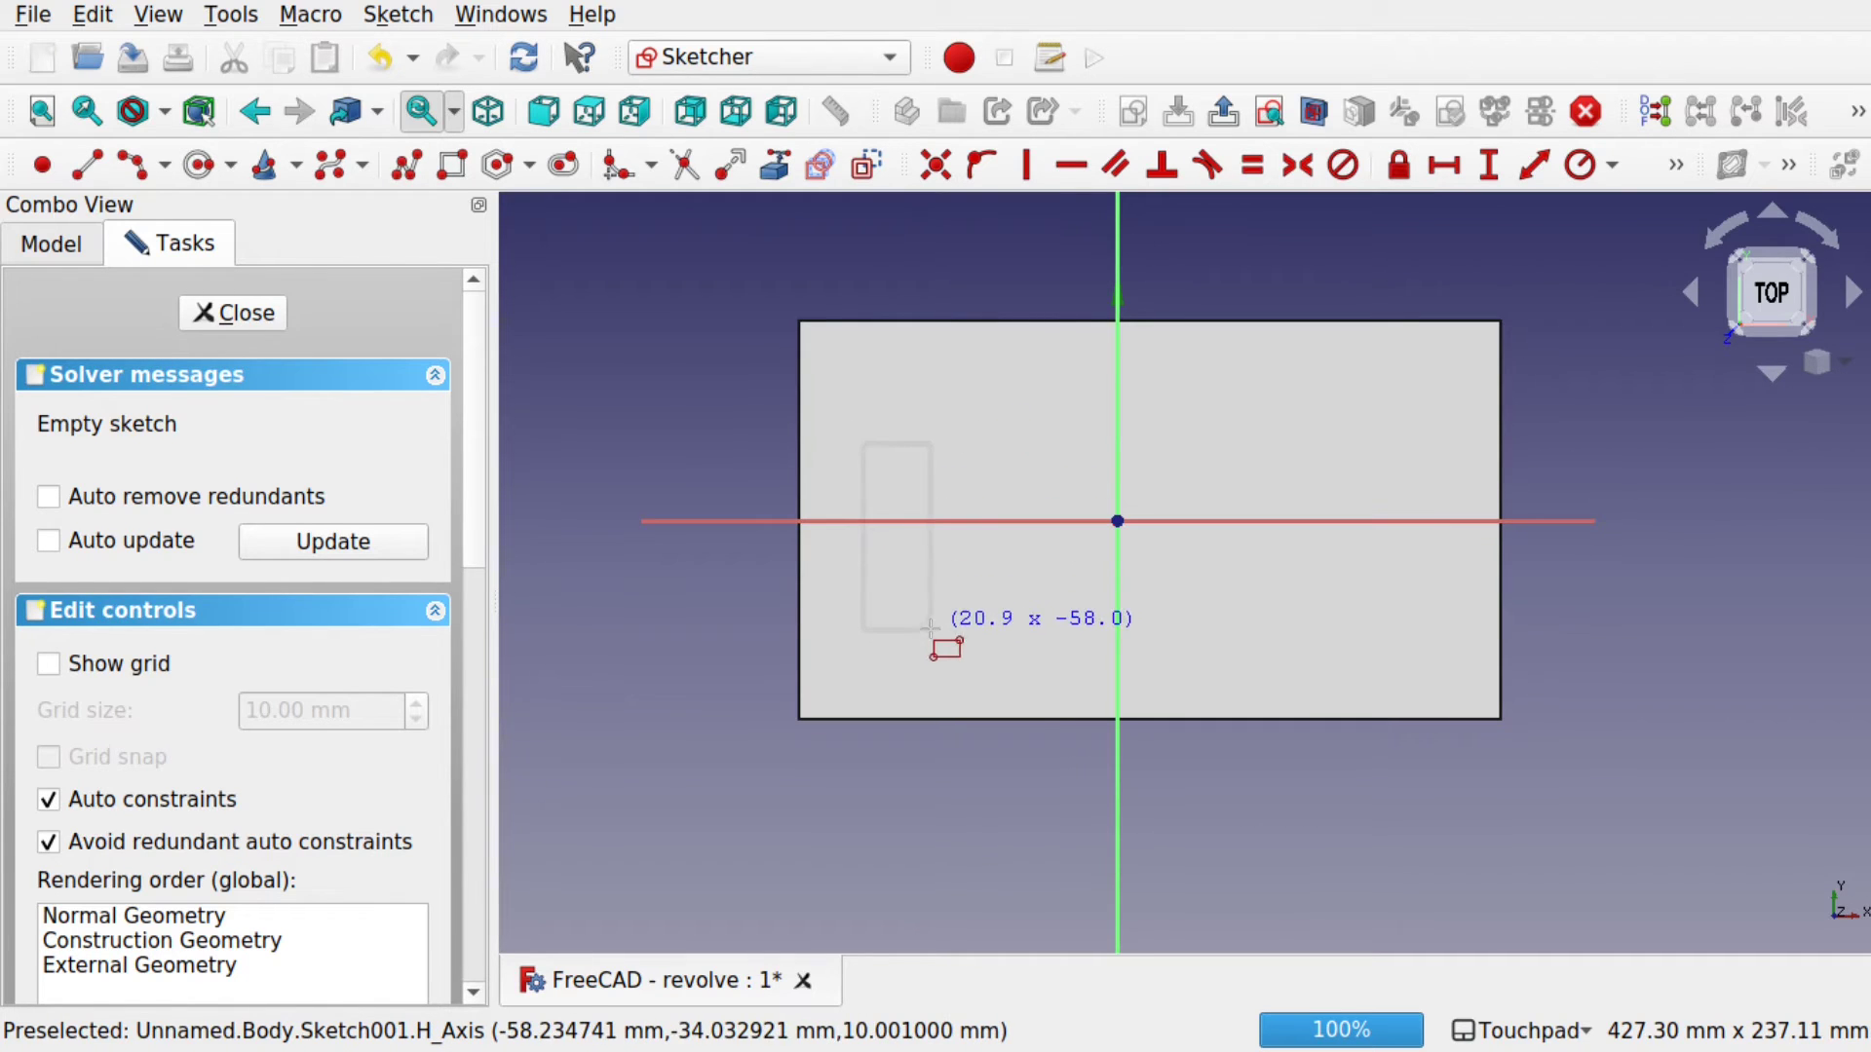
left_click(930, 630)
scroll(916, 577, "up", 5)
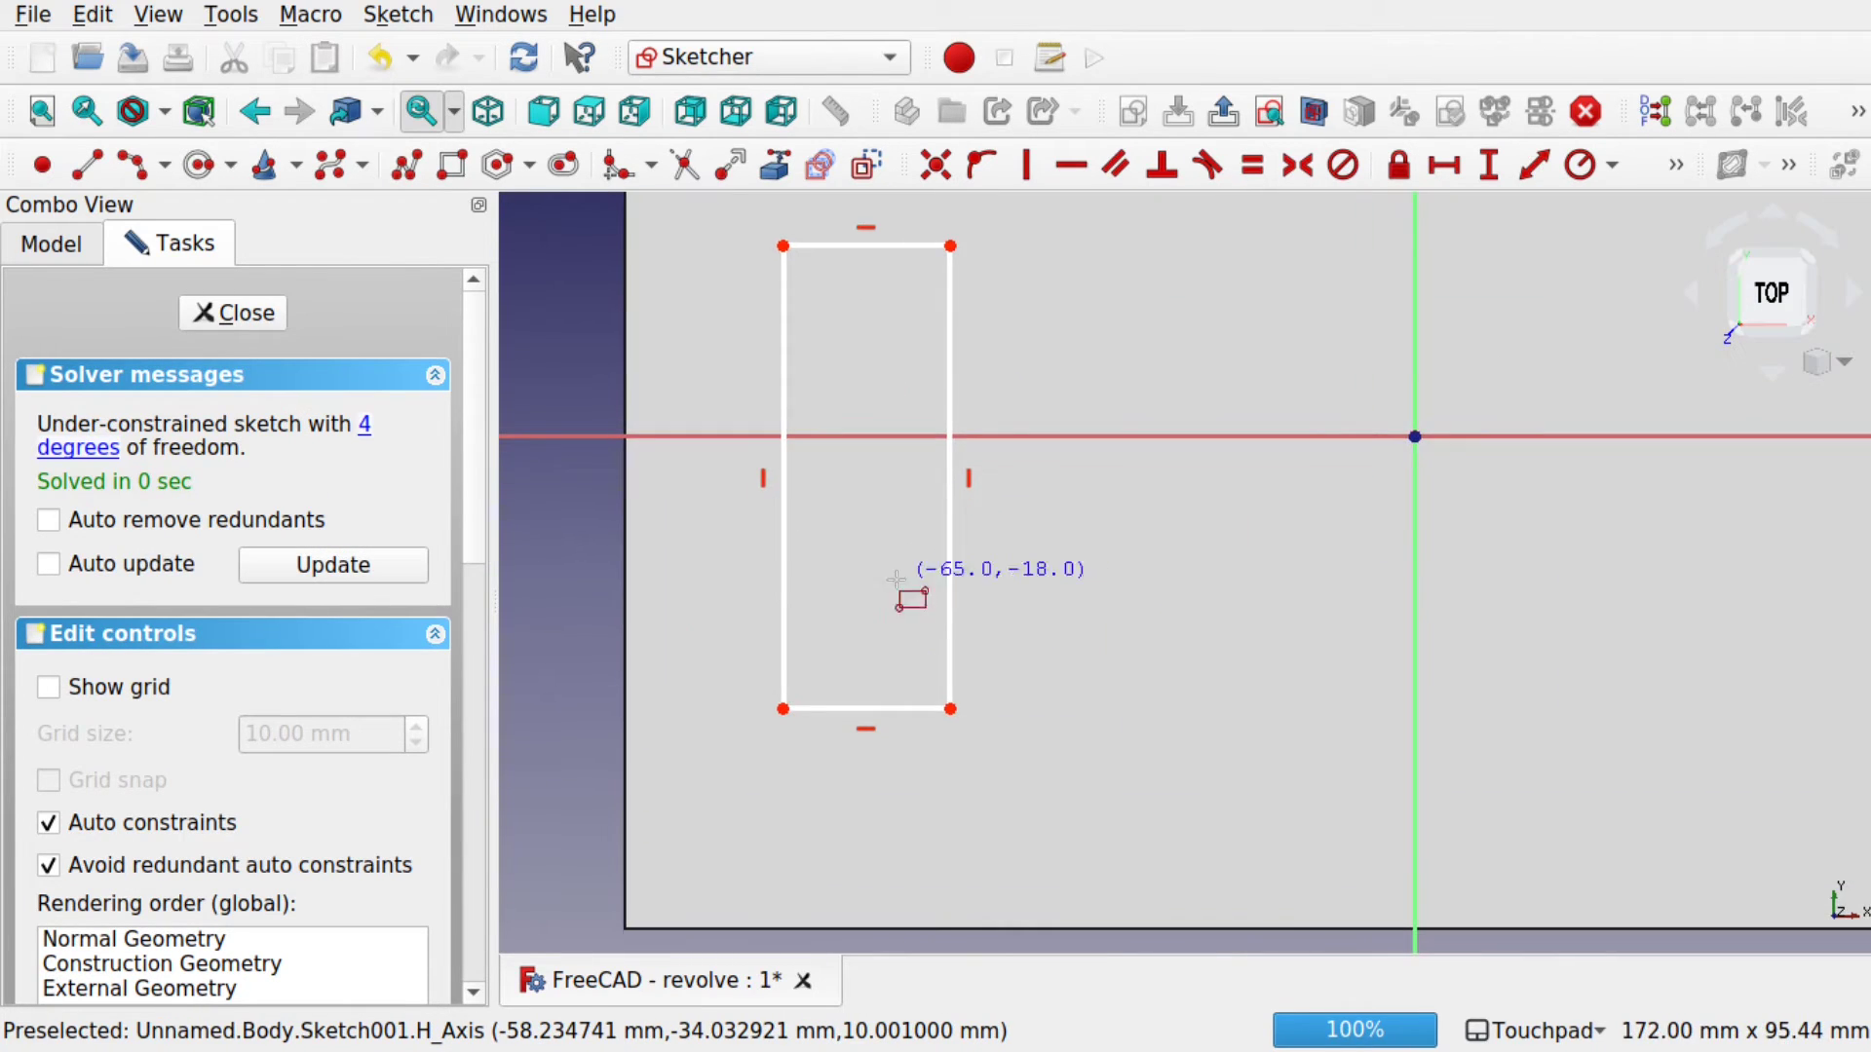
- Draw two small circles centred on the narrow rectangle's left edge, and shift the lower circle slightly upward along it
left_click(195, 175)
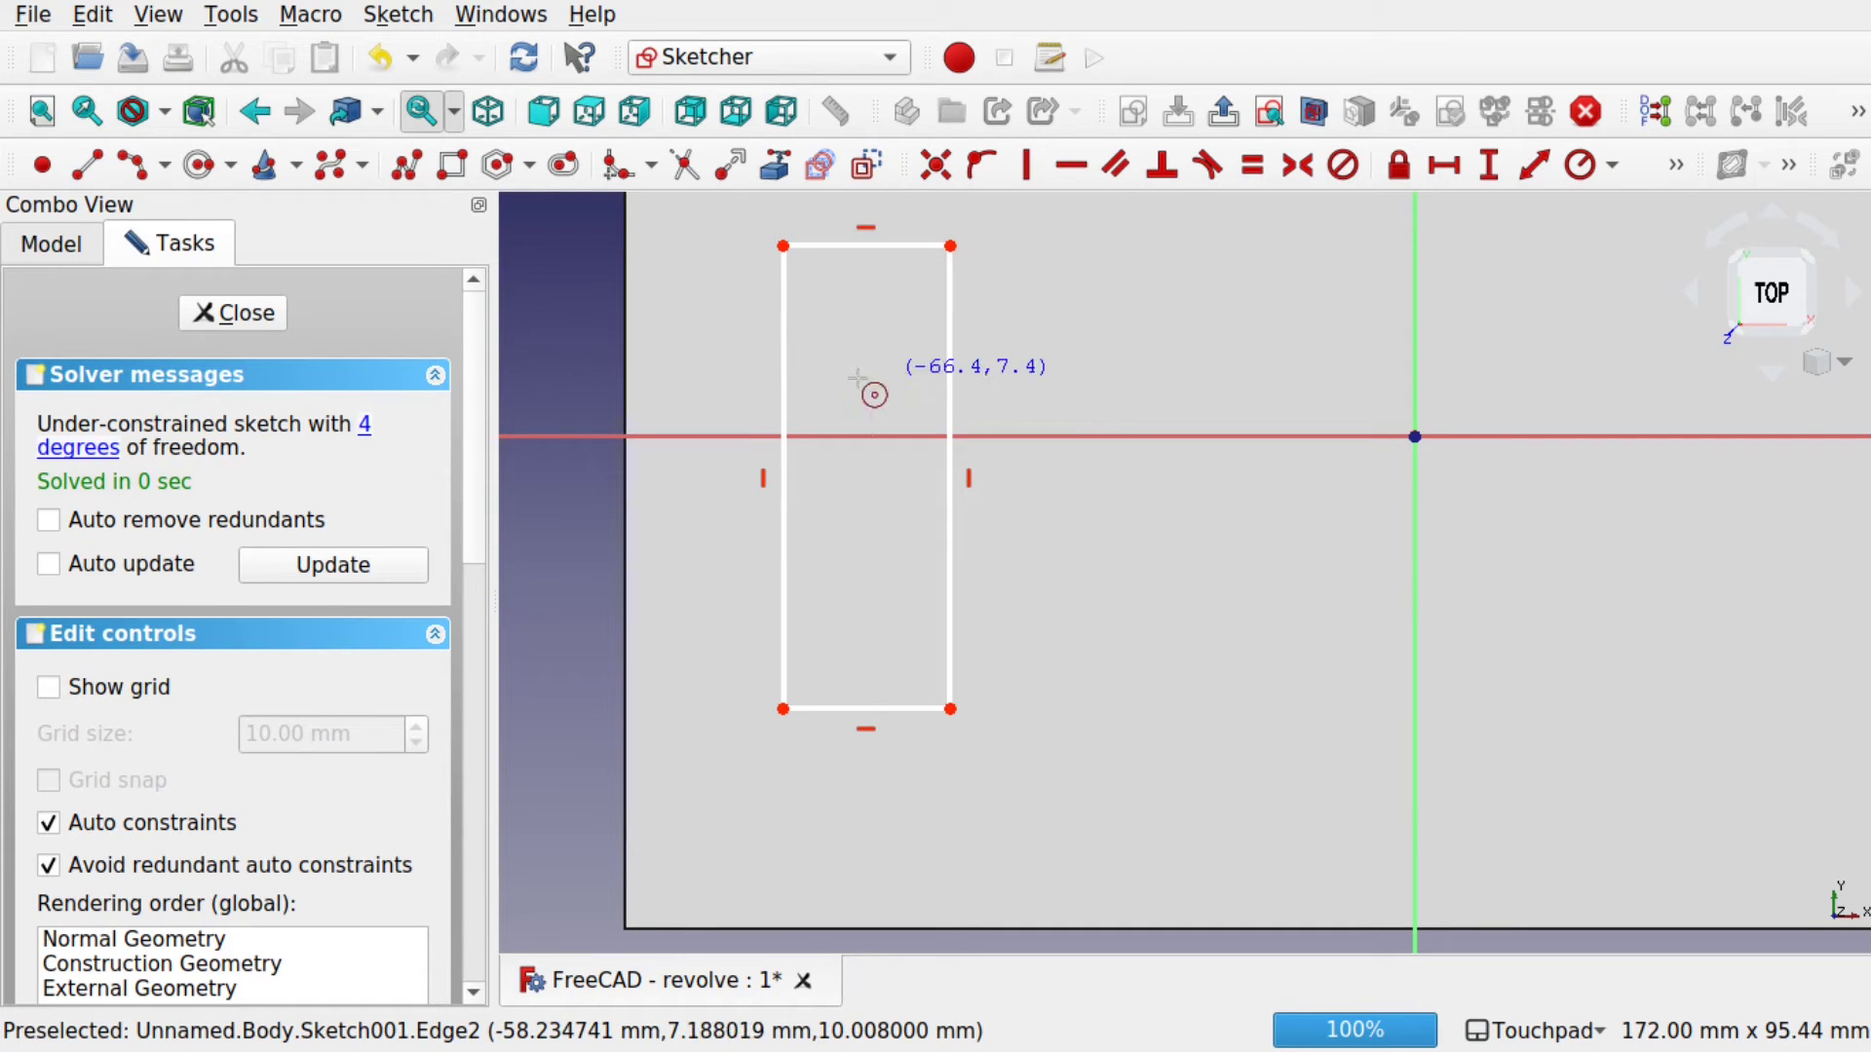
left_click(785, 388)
left_click(824, 389)
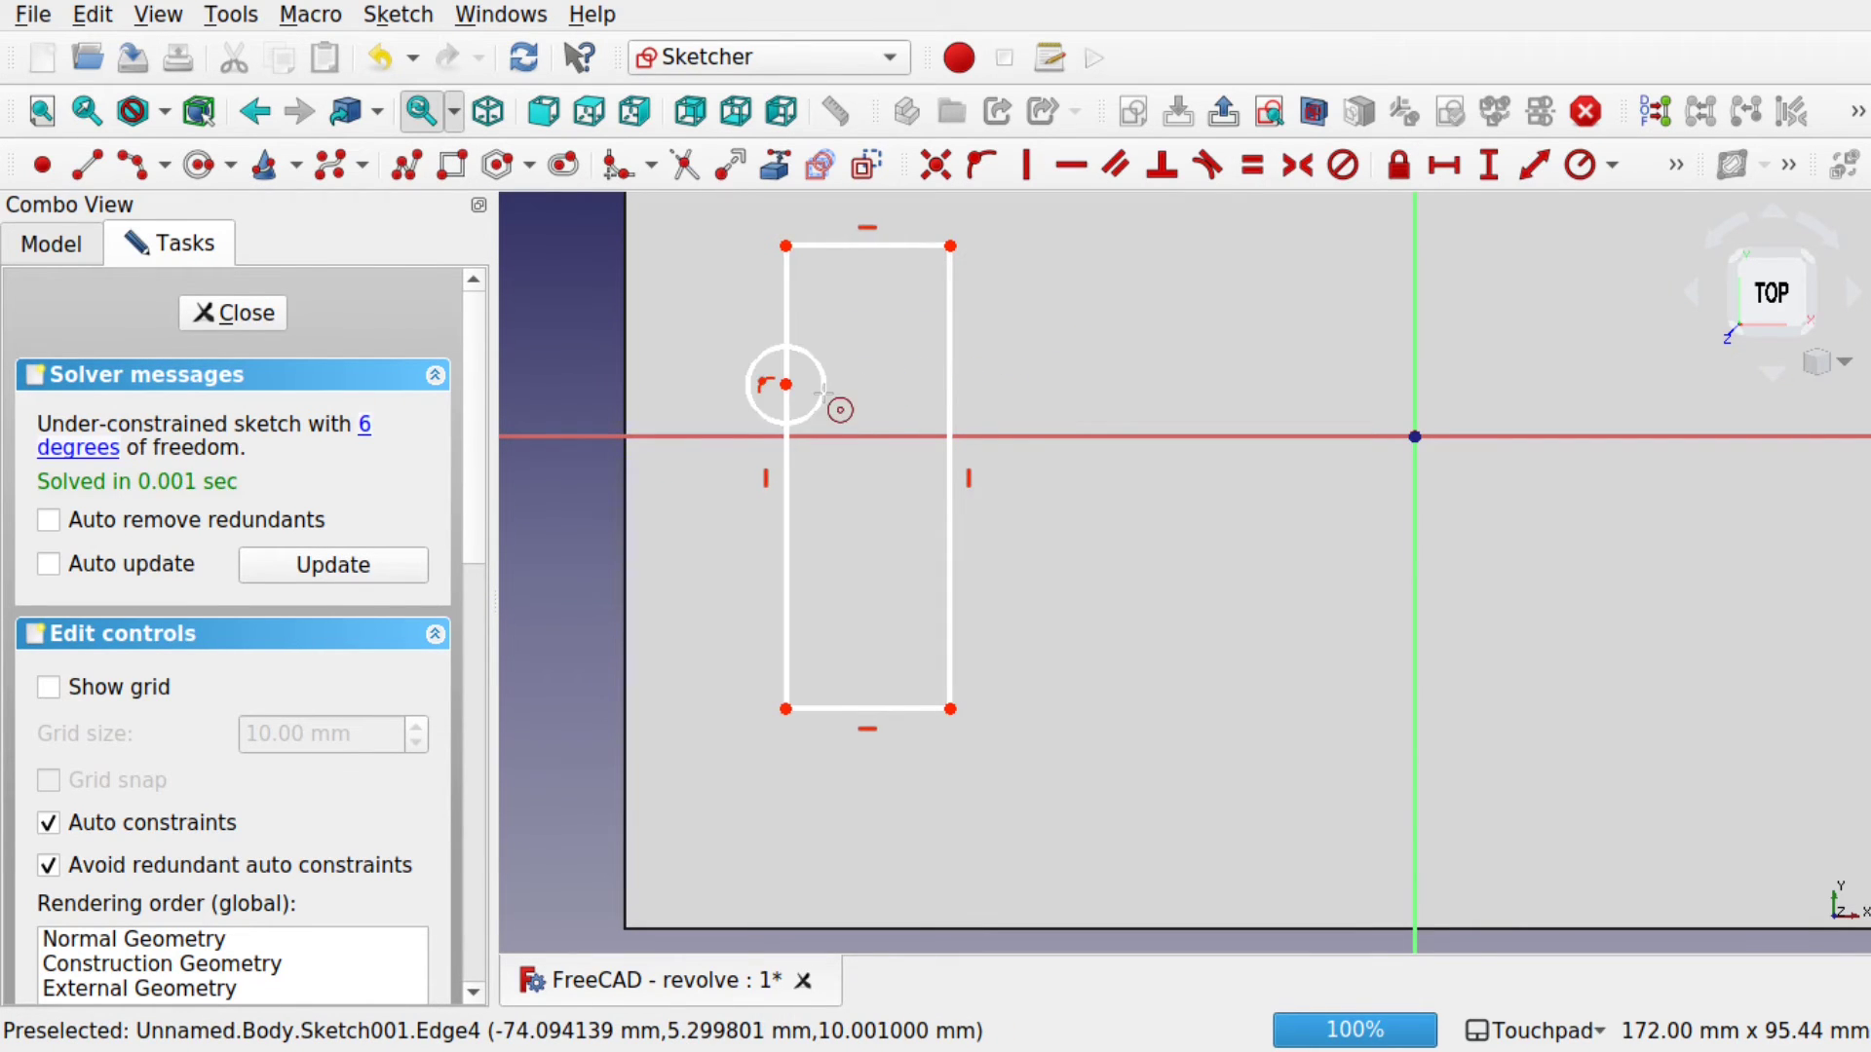
left_click(786, 615)
left_click(816, 639)
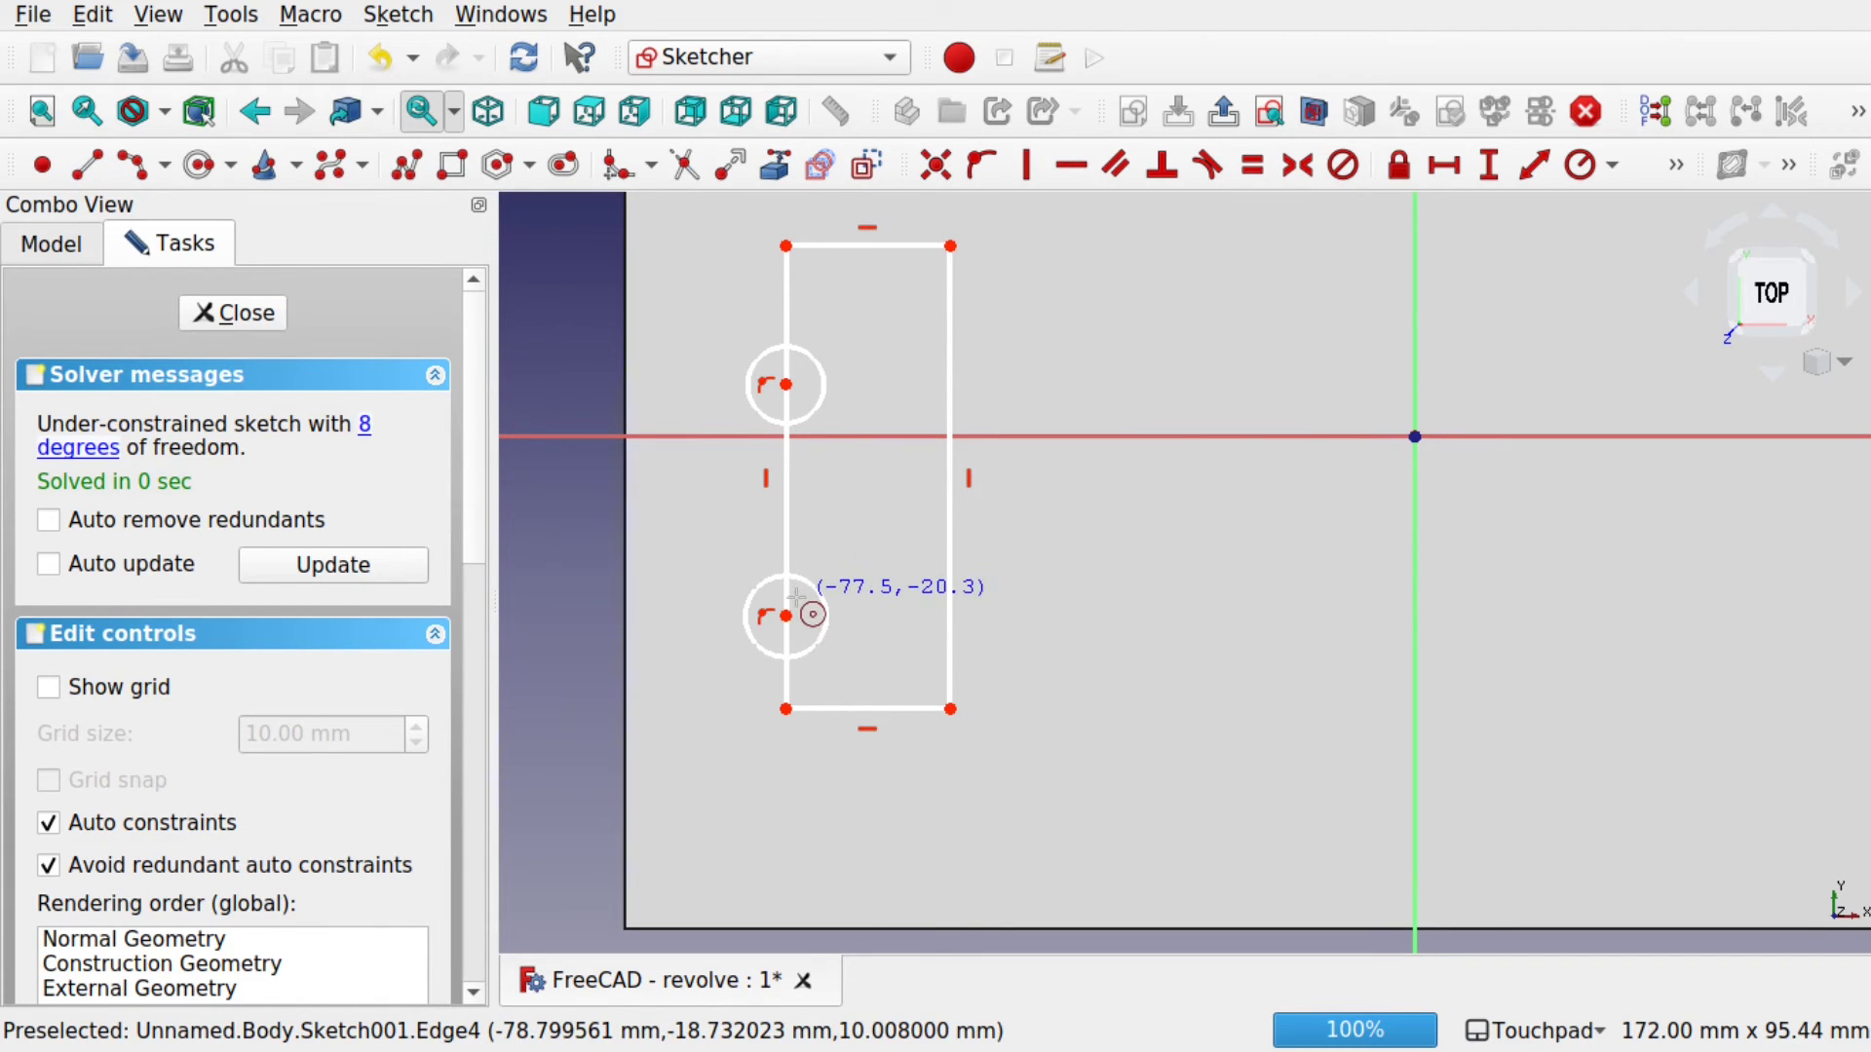
key("Escape")
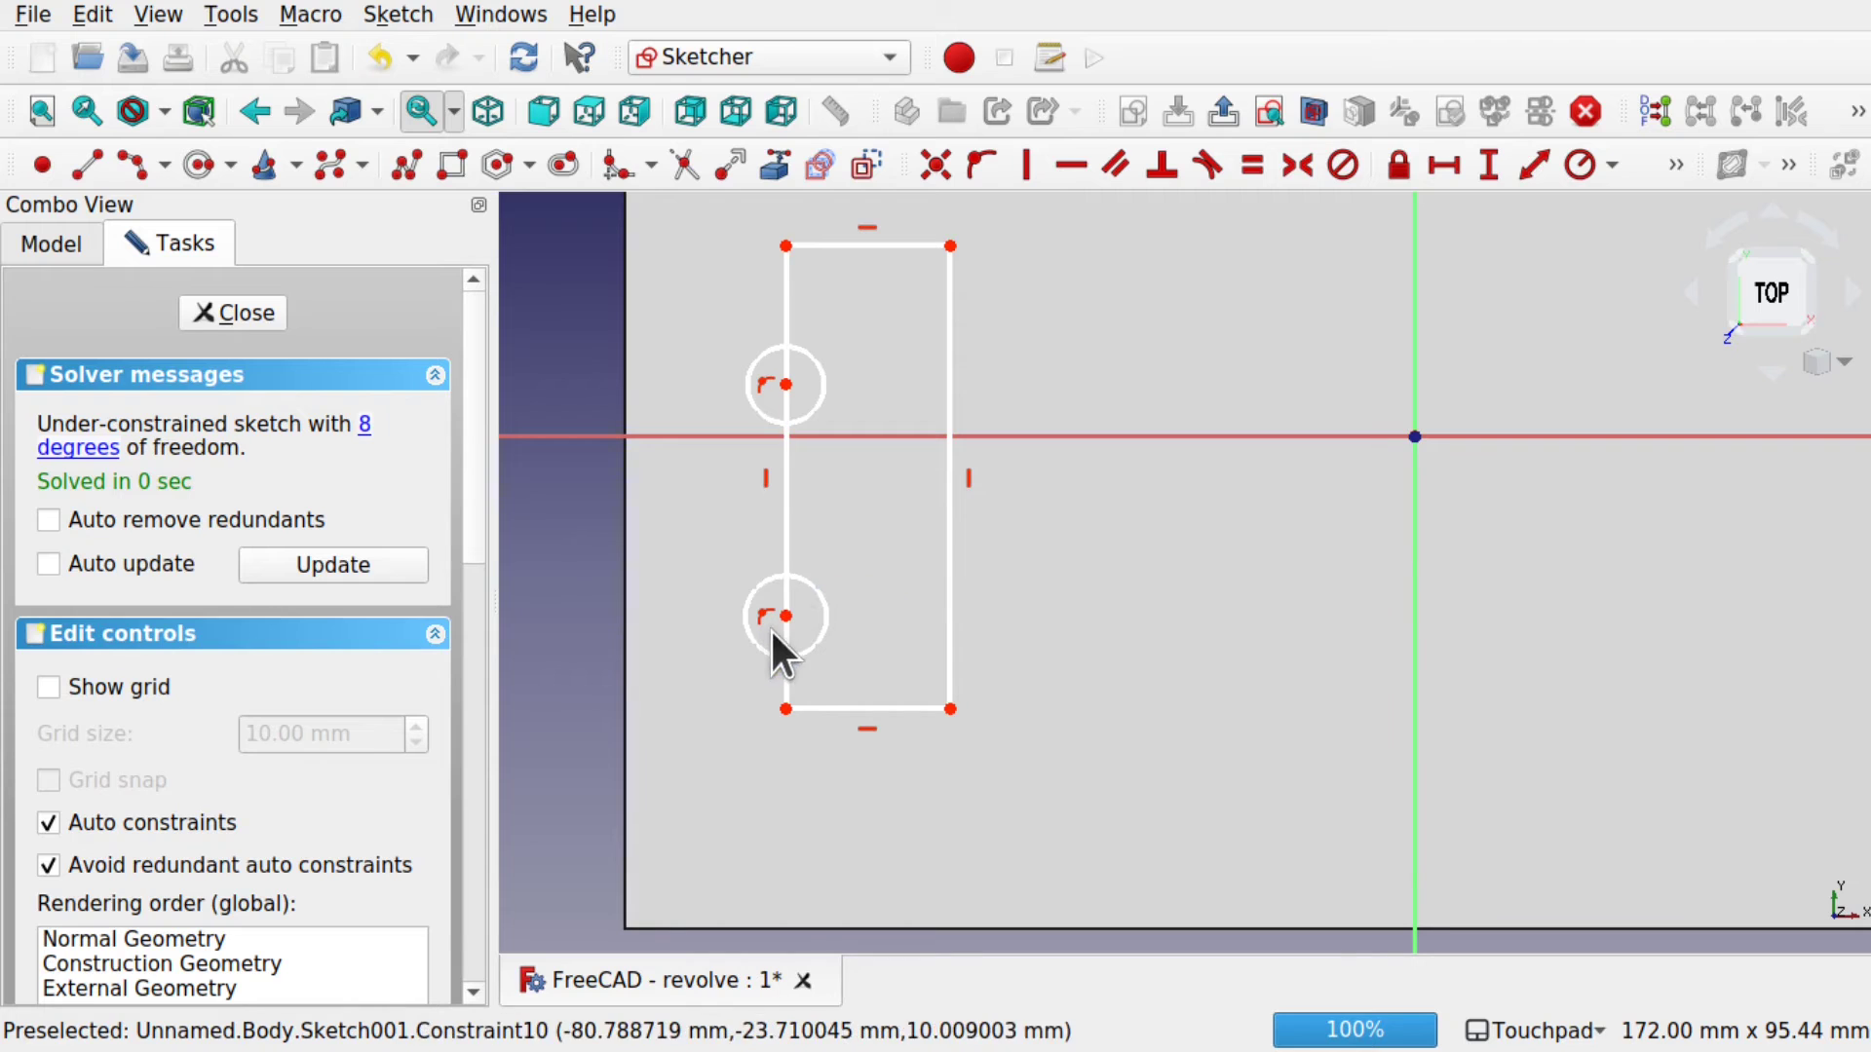
left_click_drag(787, 614, 785, 594)
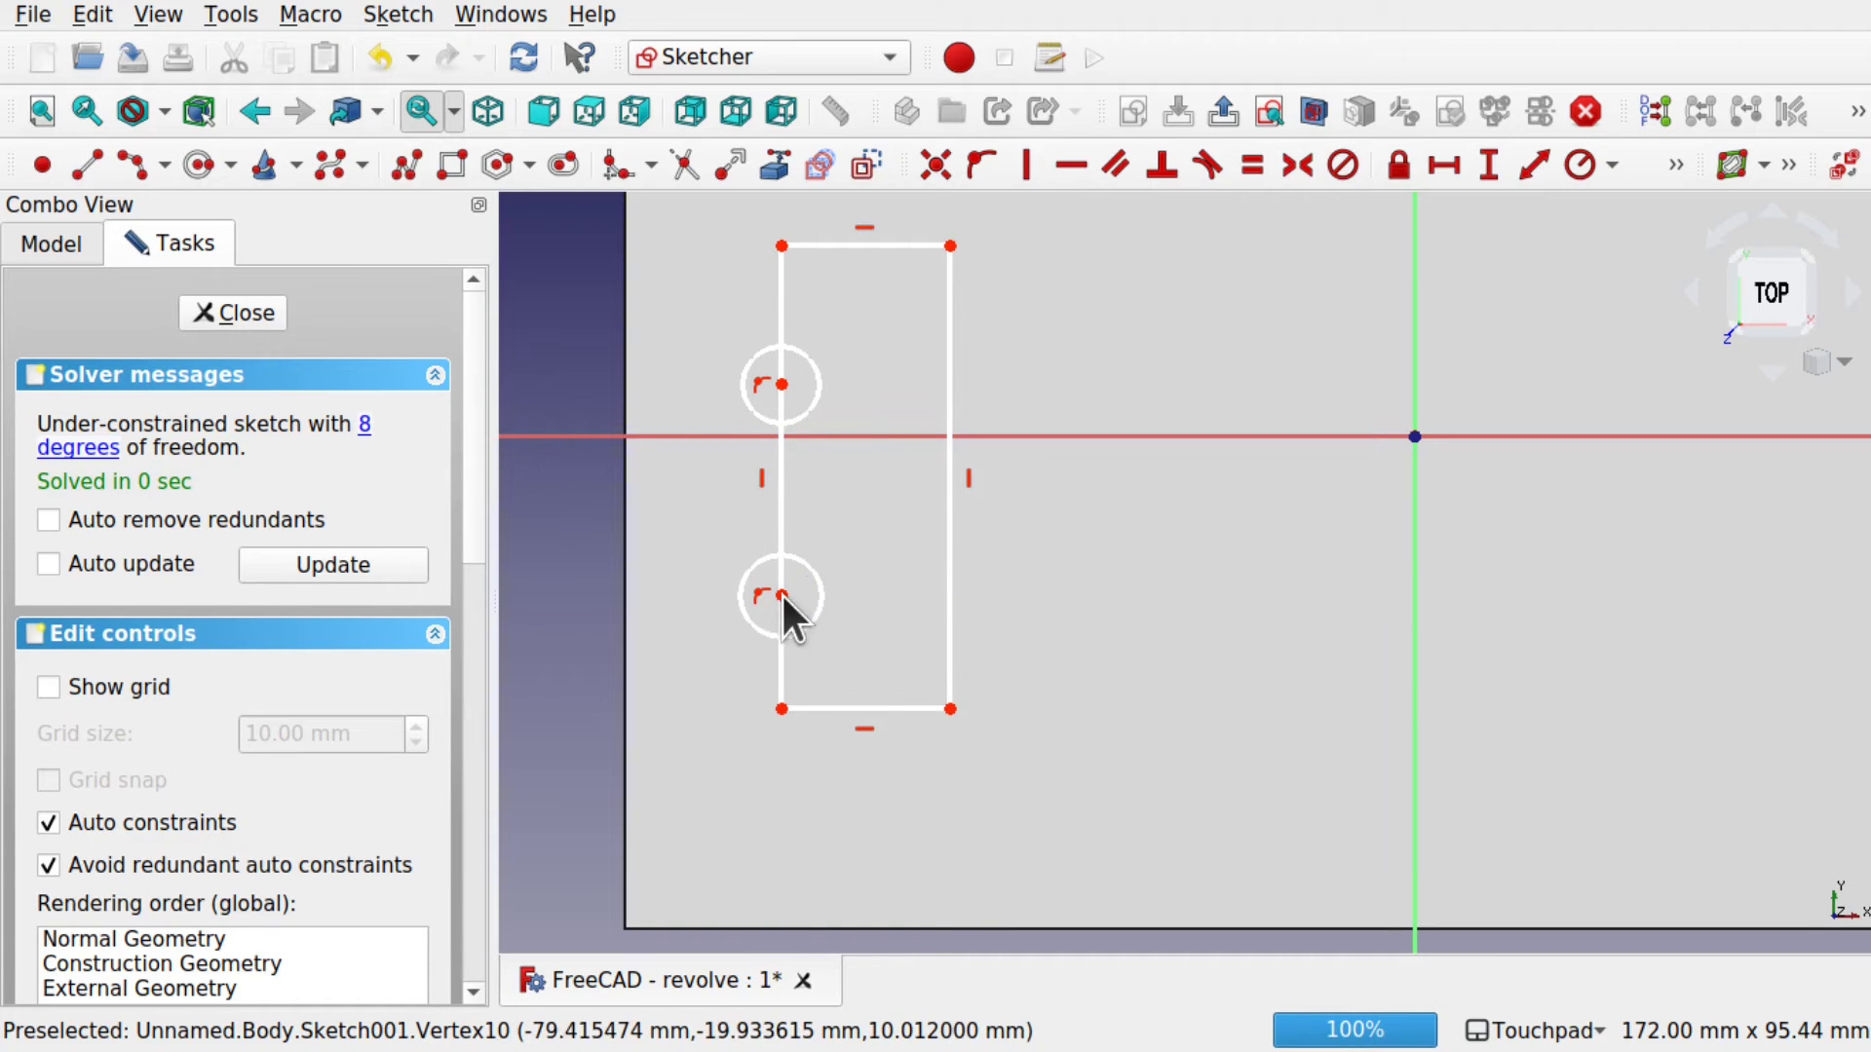
- Trim both circles and the left edge between them into two semicircular notches cut into the rectangle, and close the sketch
left_click(685, 165)
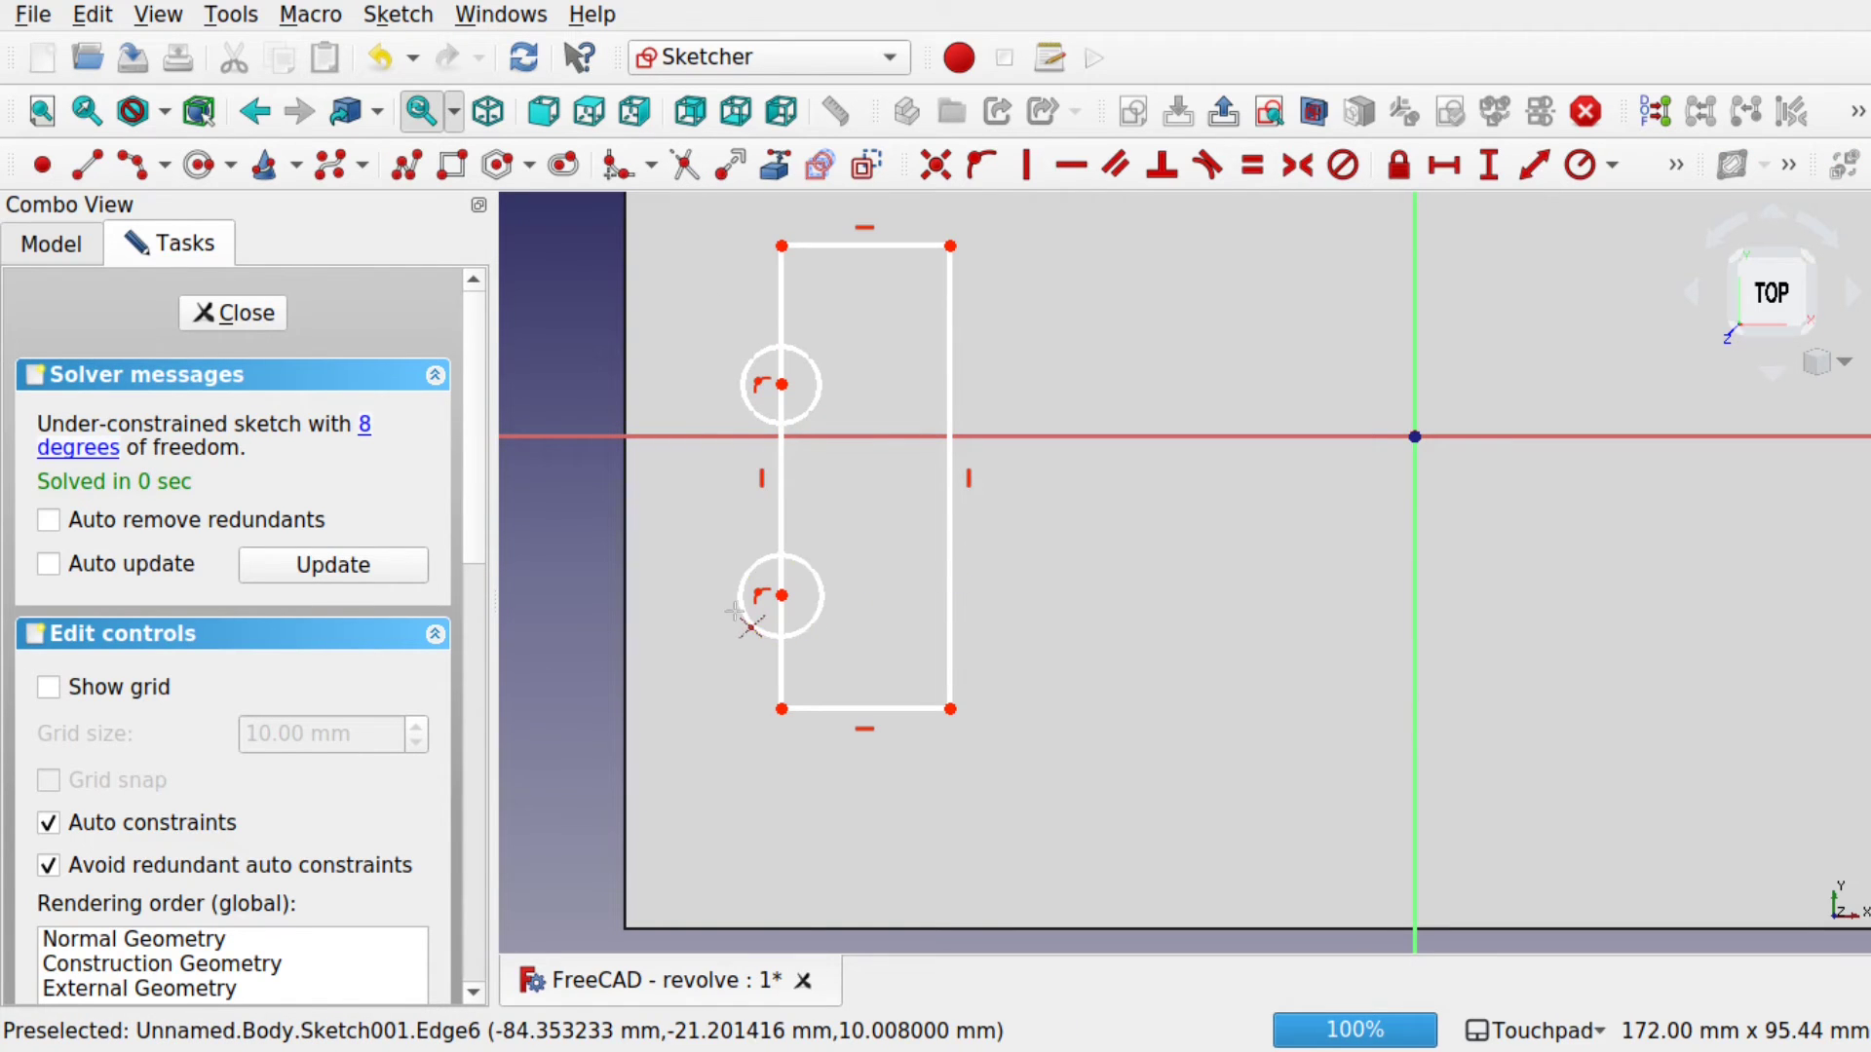
left_click(743, 616)
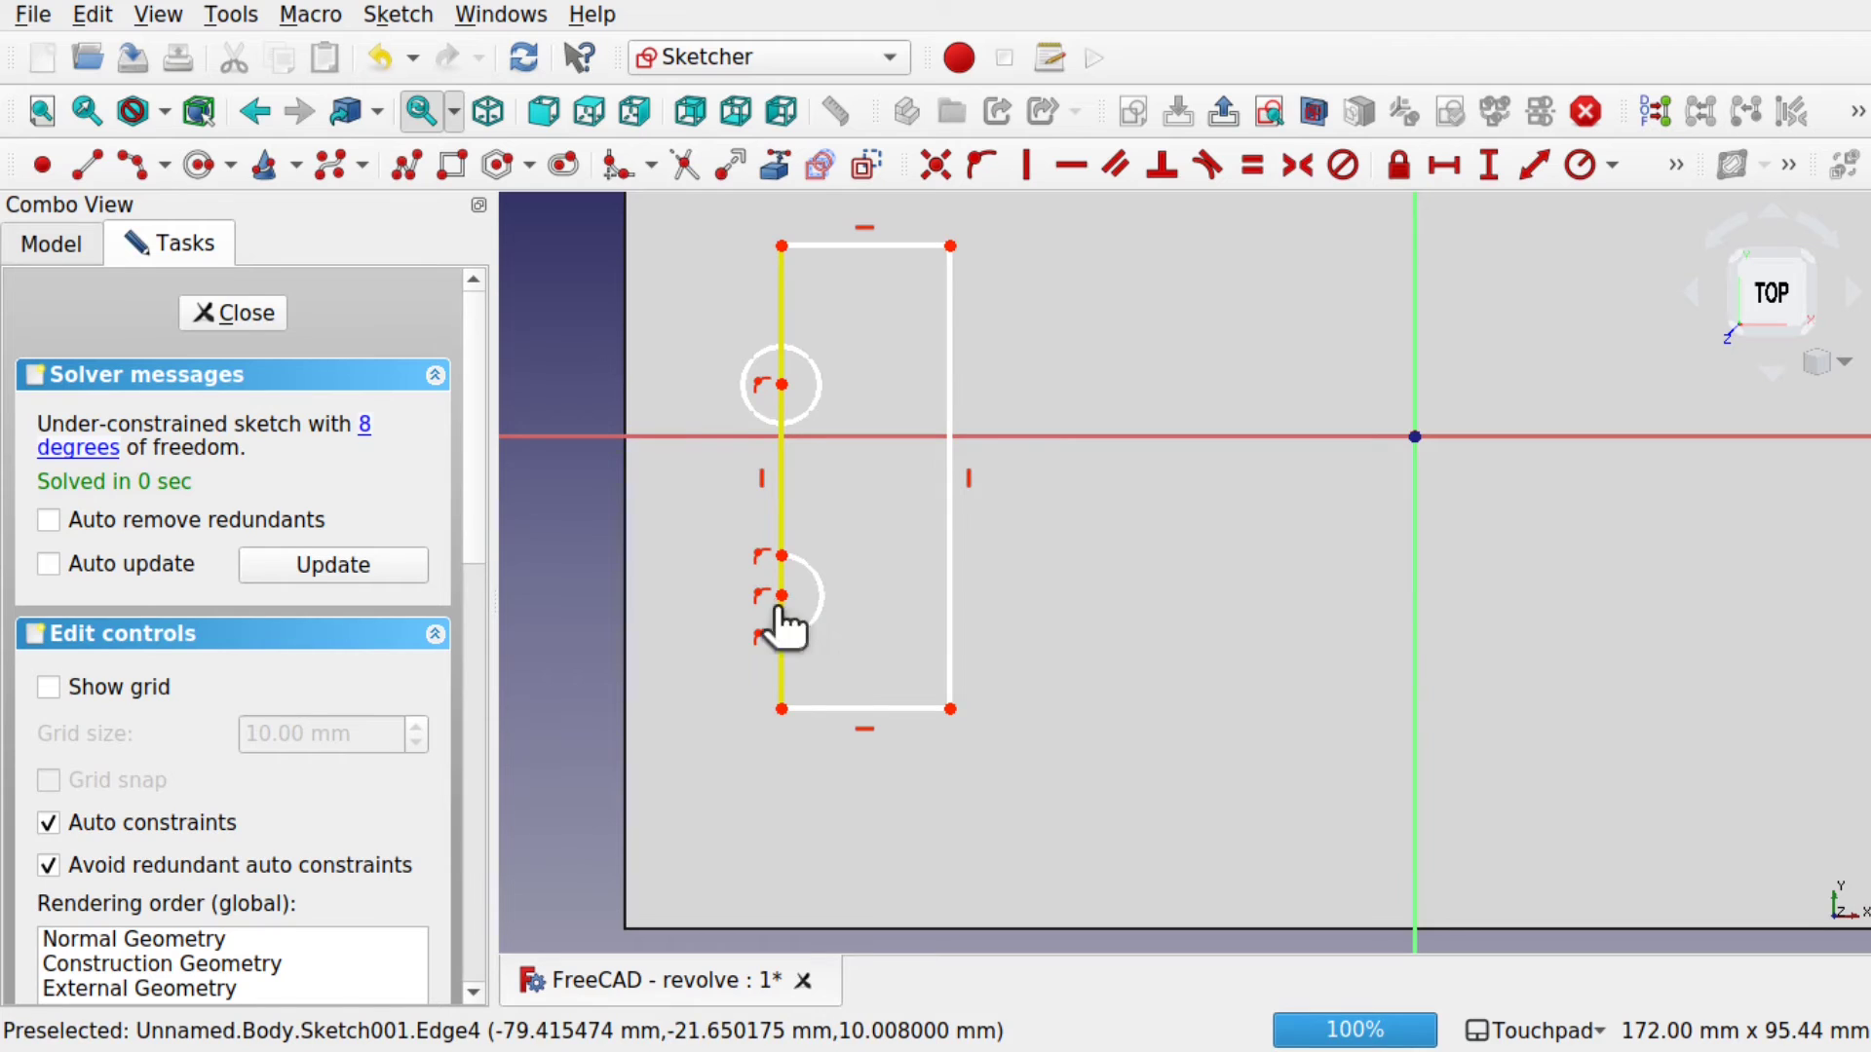
left_click(781, 612)
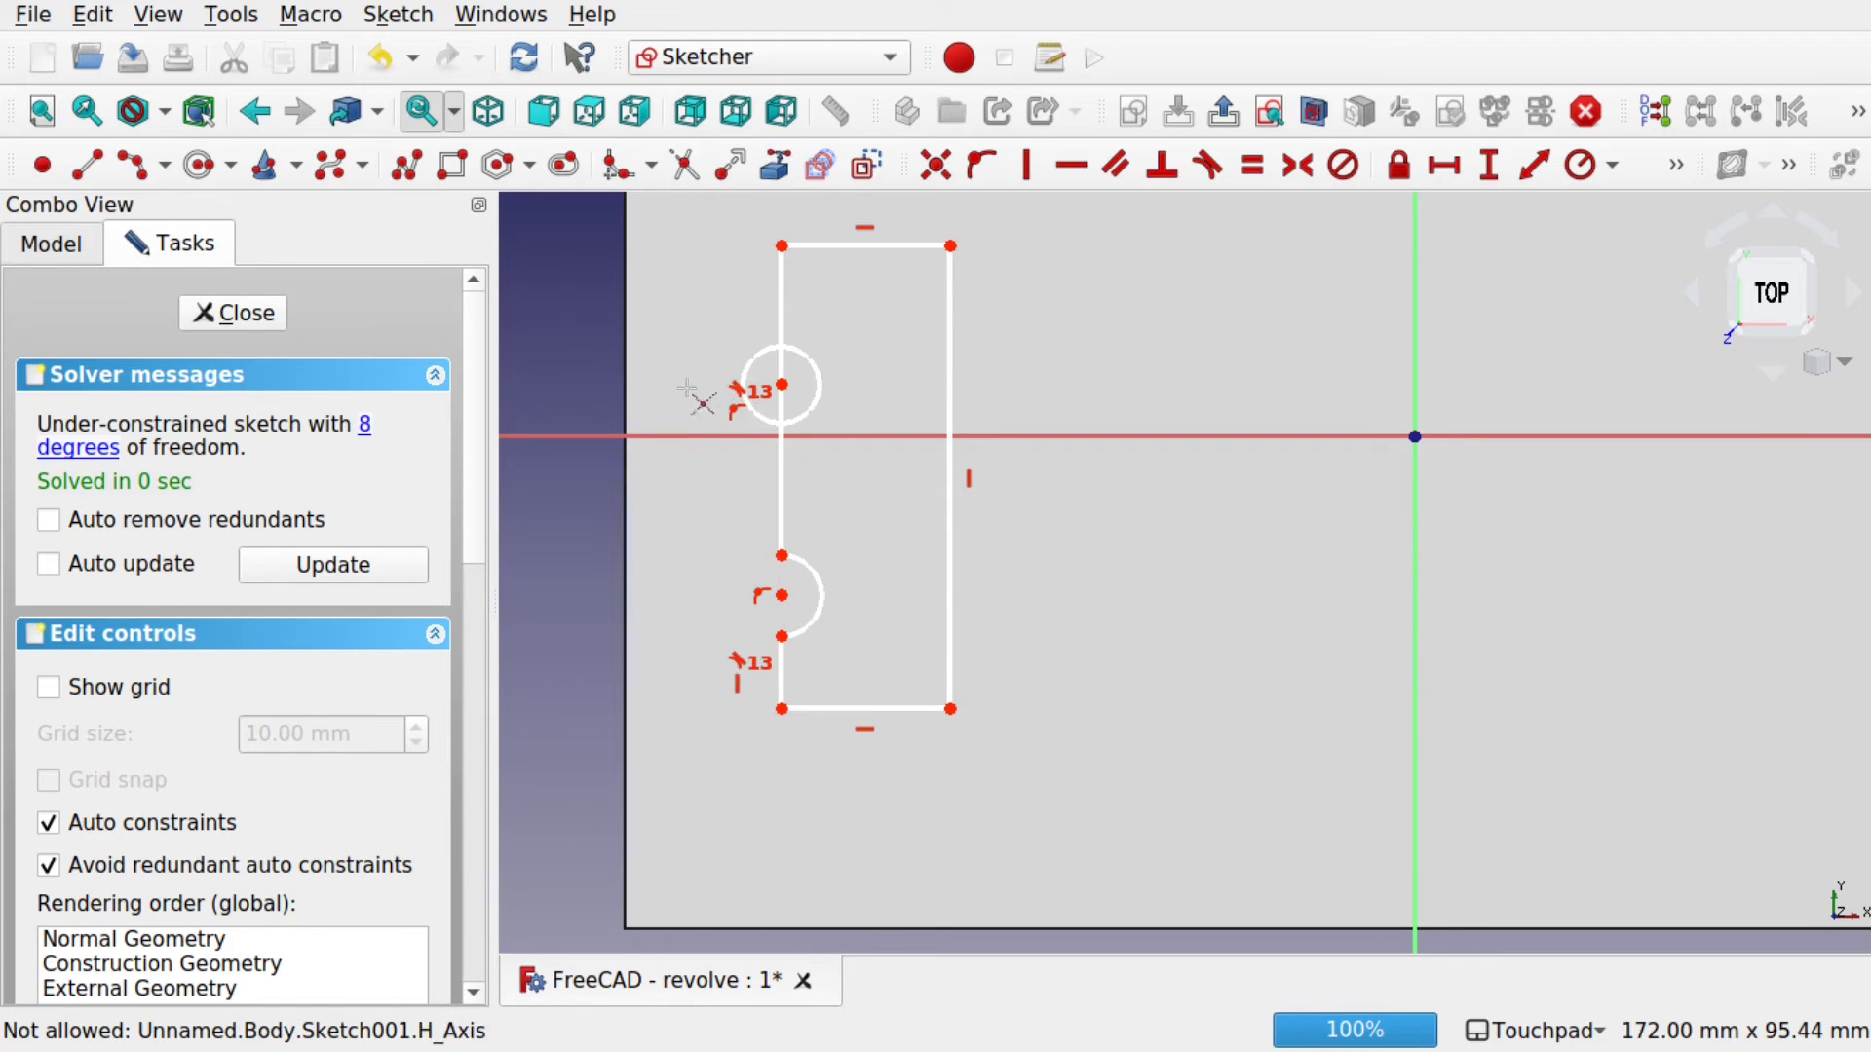
left_click(748, 384)
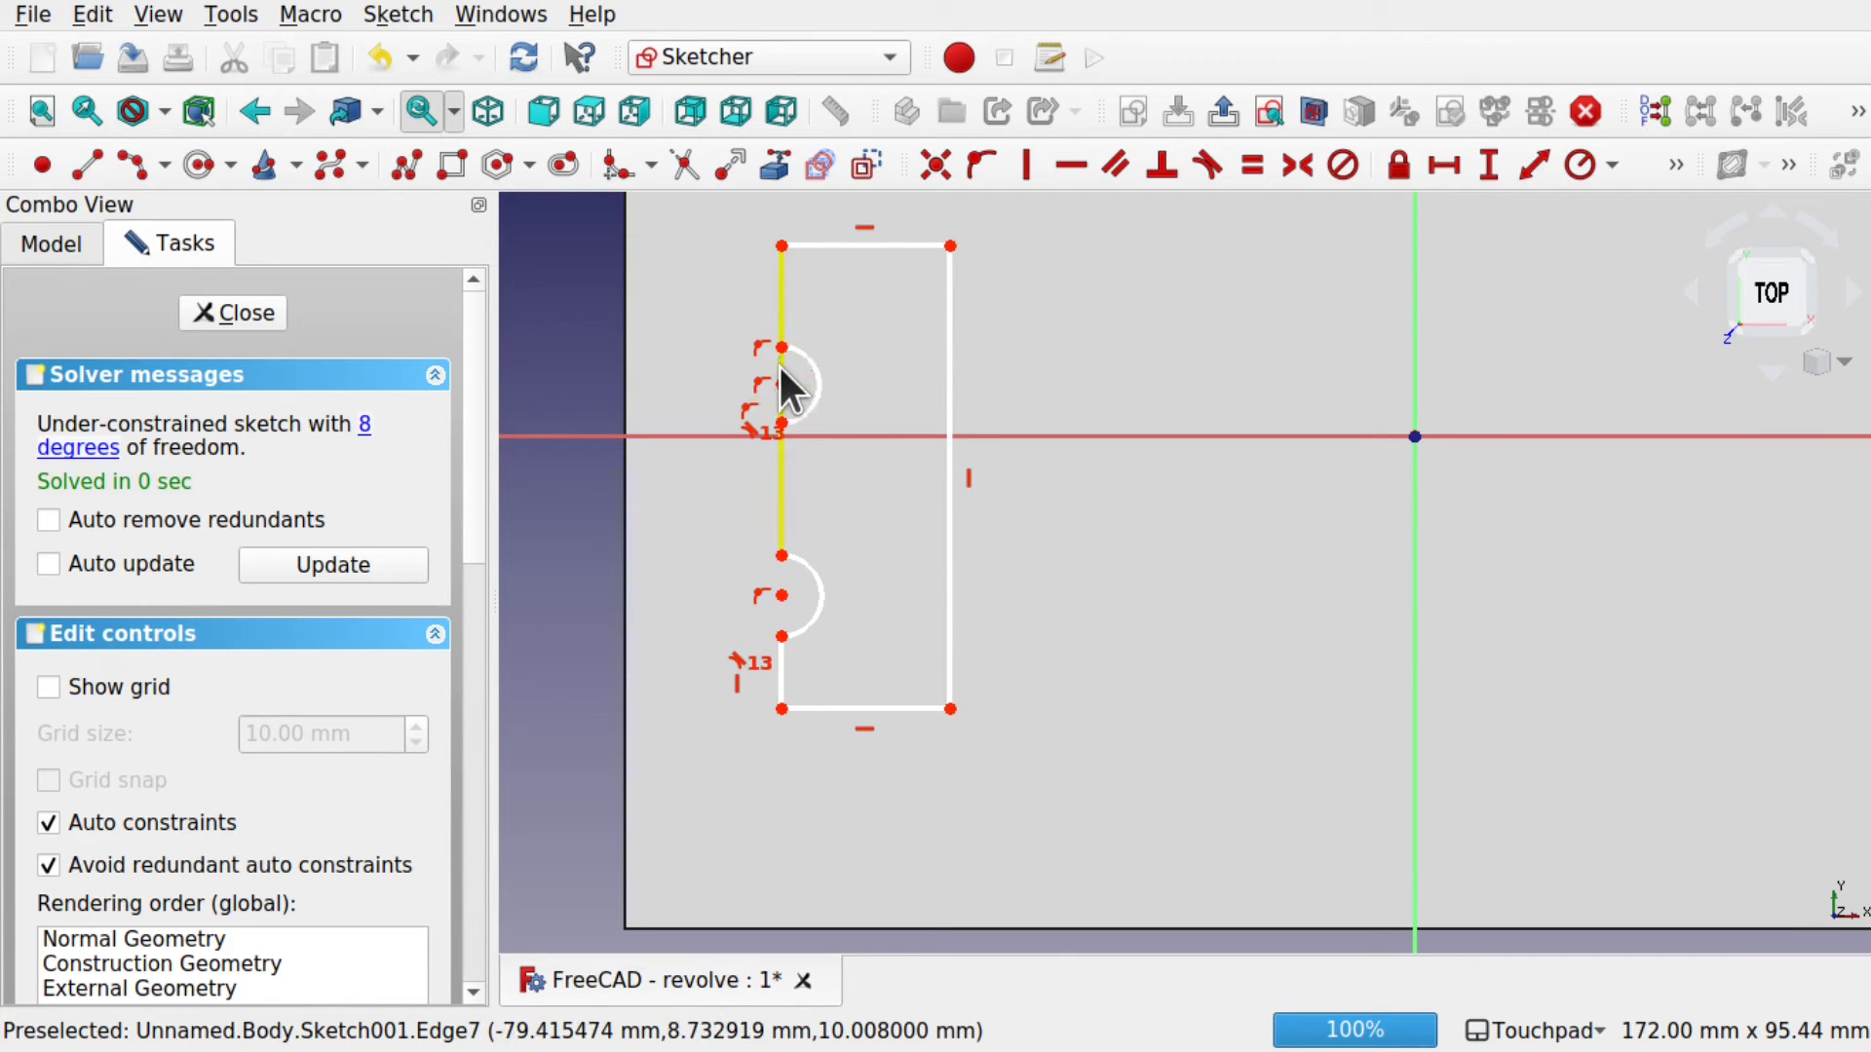
left_click(782, 371)
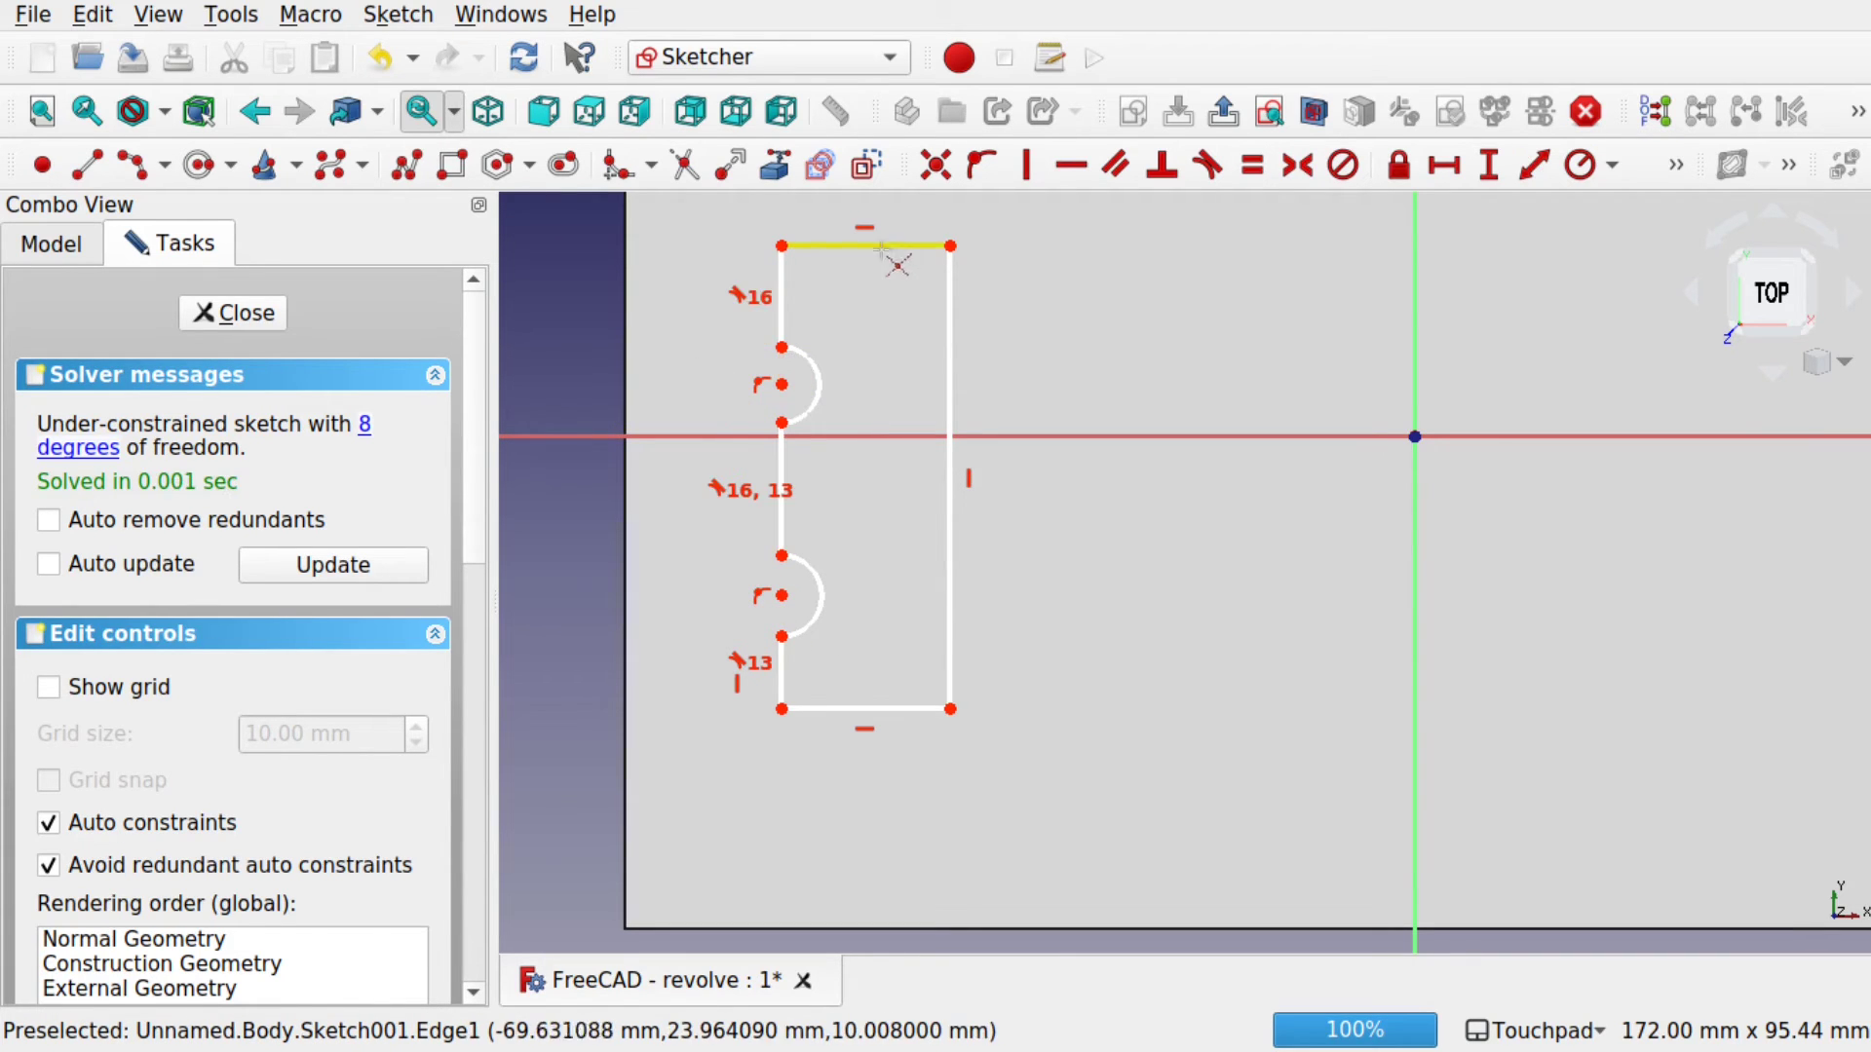
left_click(250, 304)
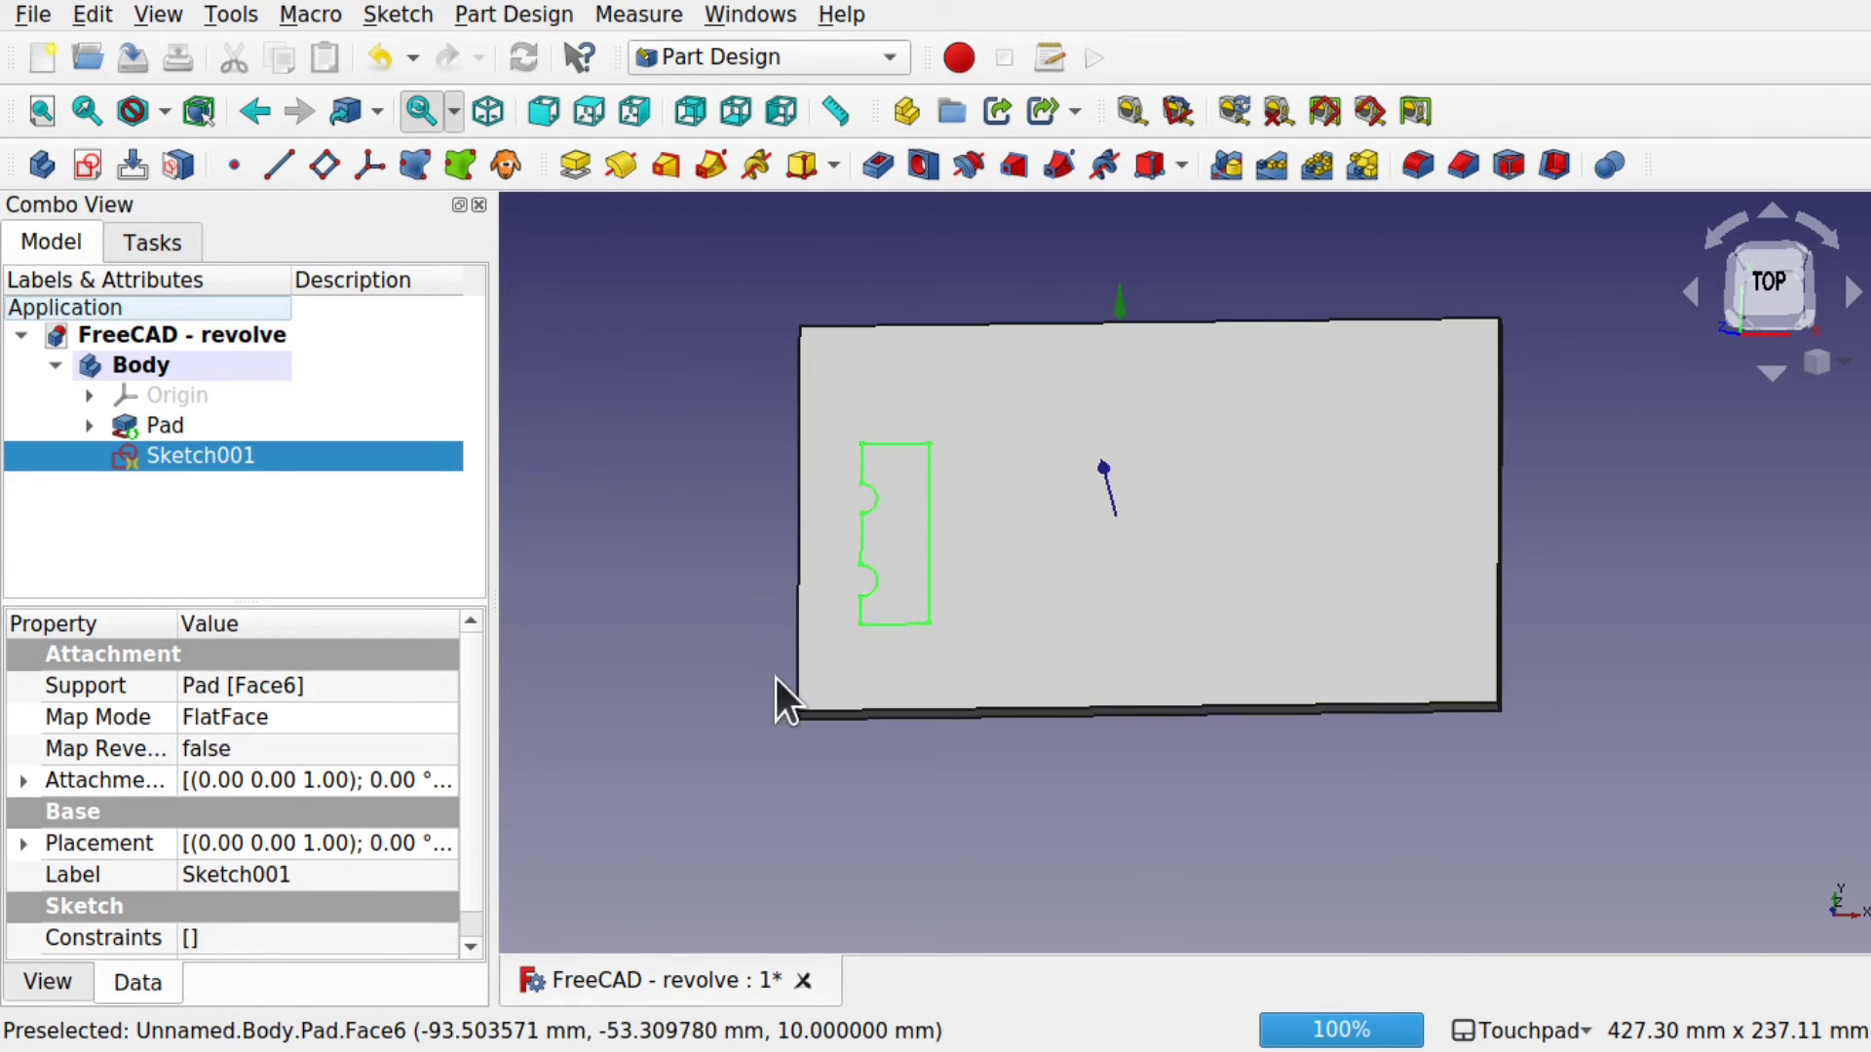
- Set the line width of Sketch001 to 7
left_click(732, 666)
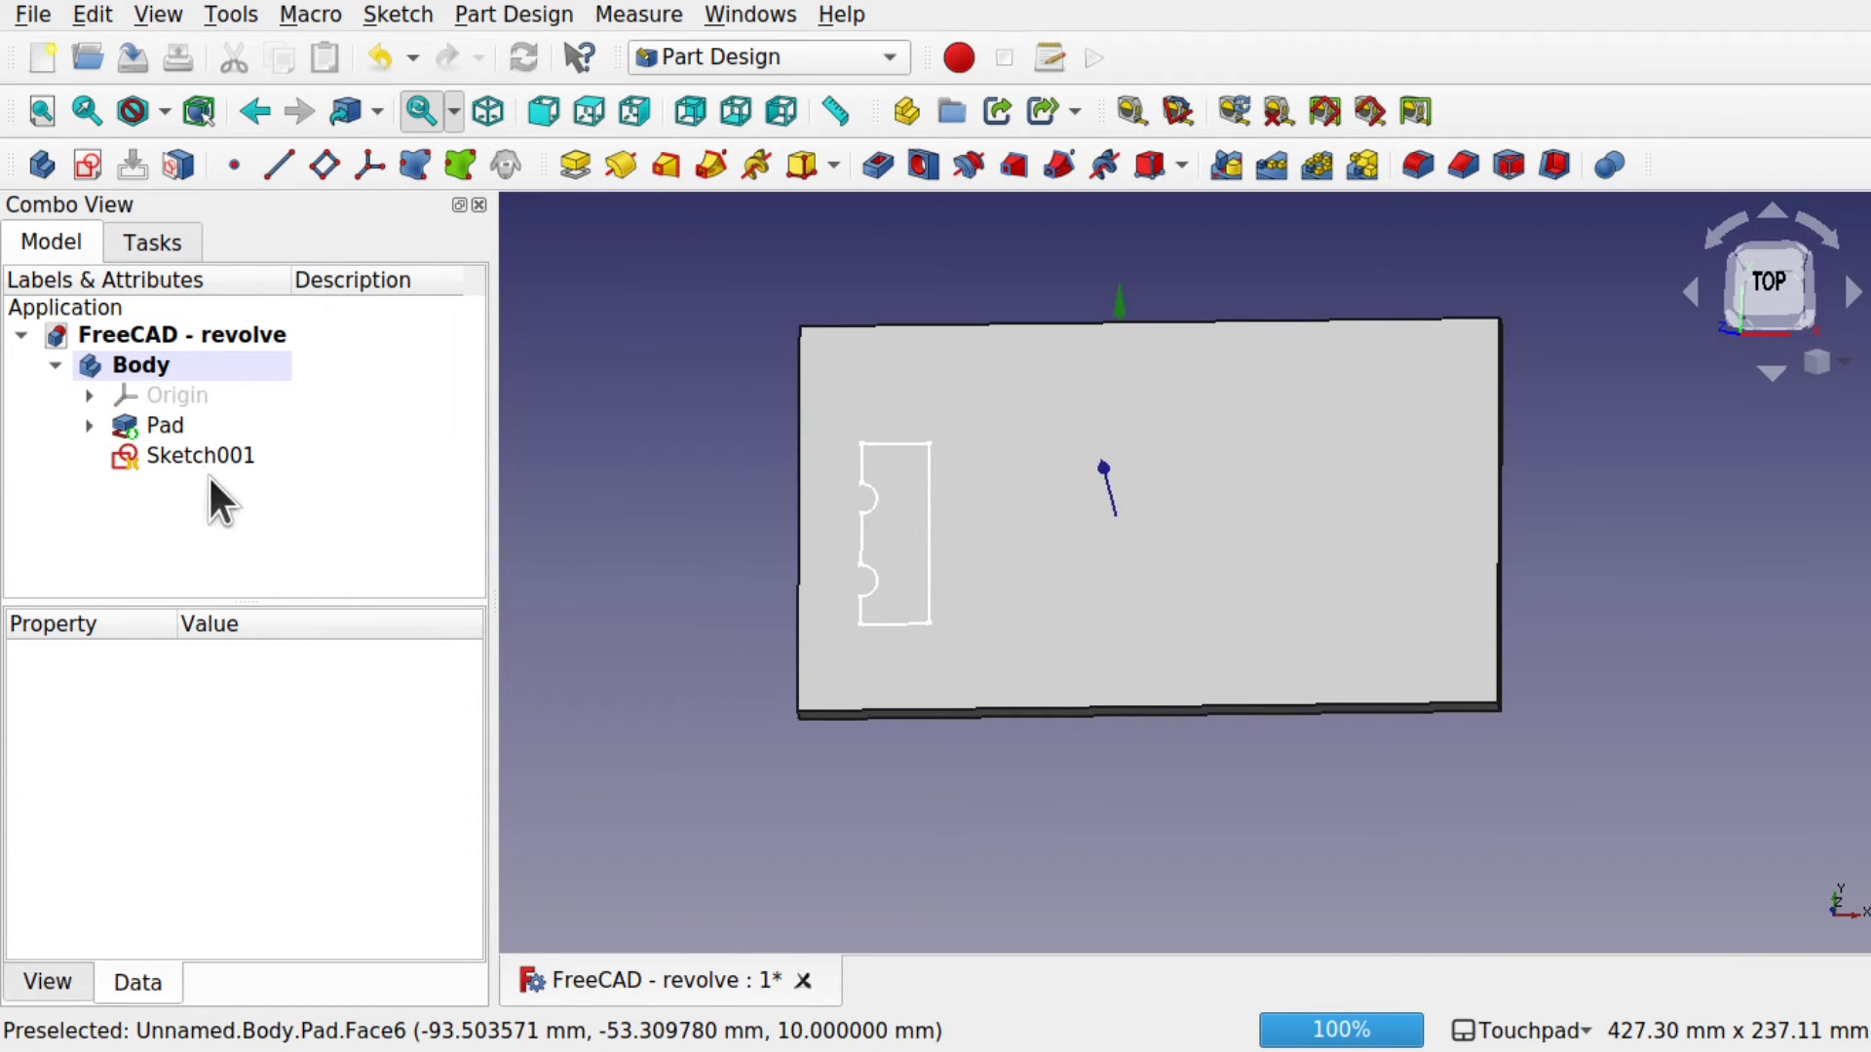
left_click(187, 455)
left_click(48, 981)
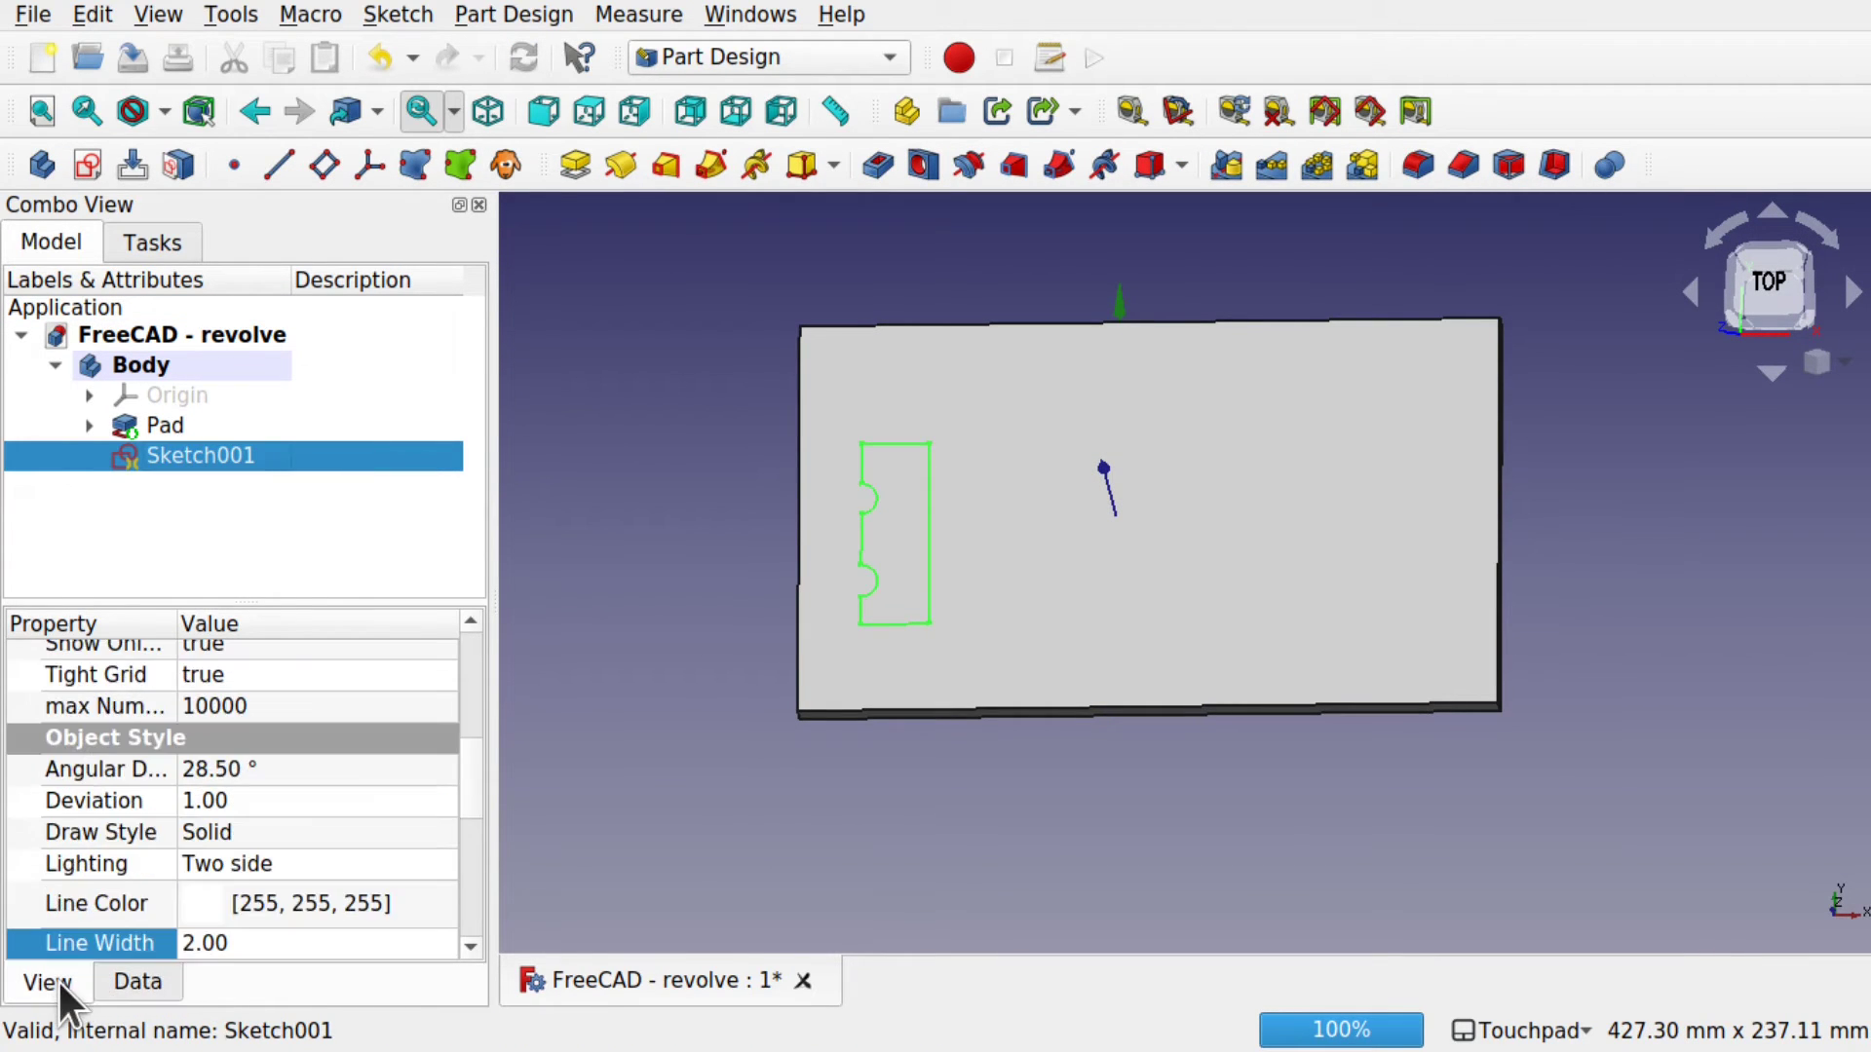
left_click(260, 941)
scroll(260, 942, "up", 5)
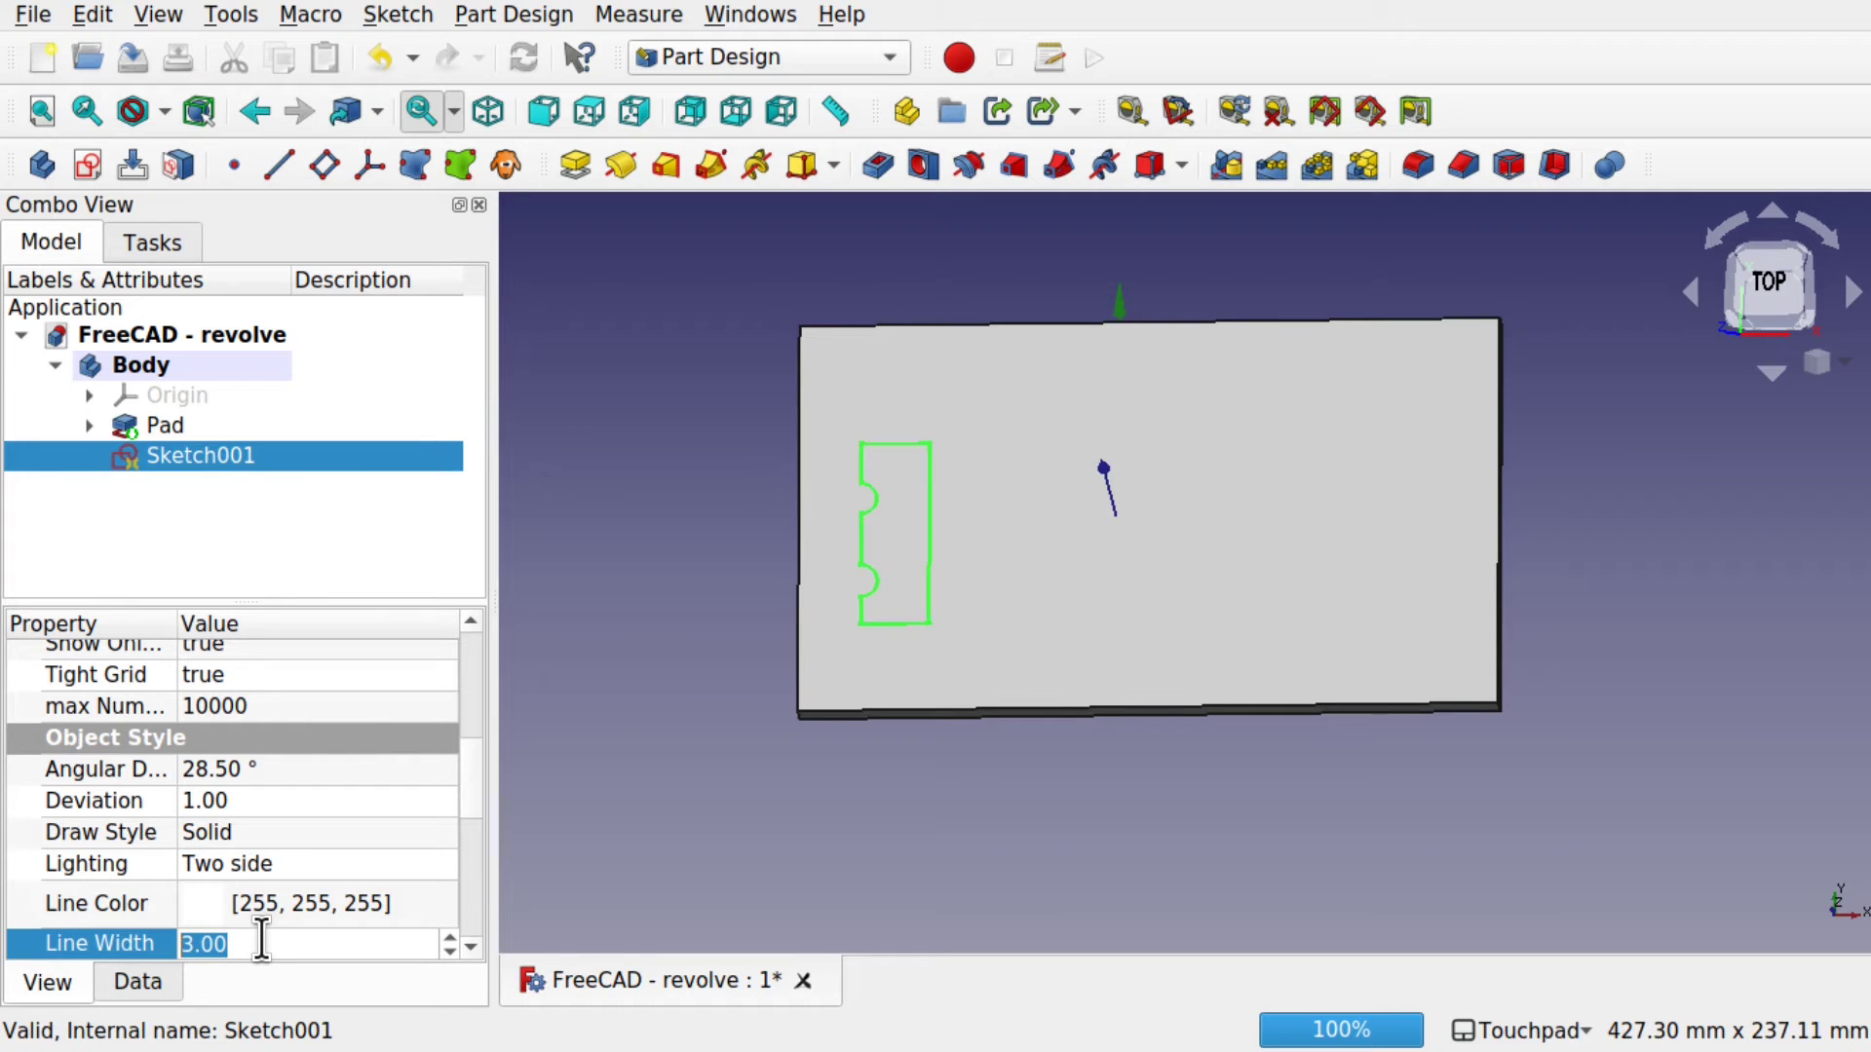
left_click(827, 926)
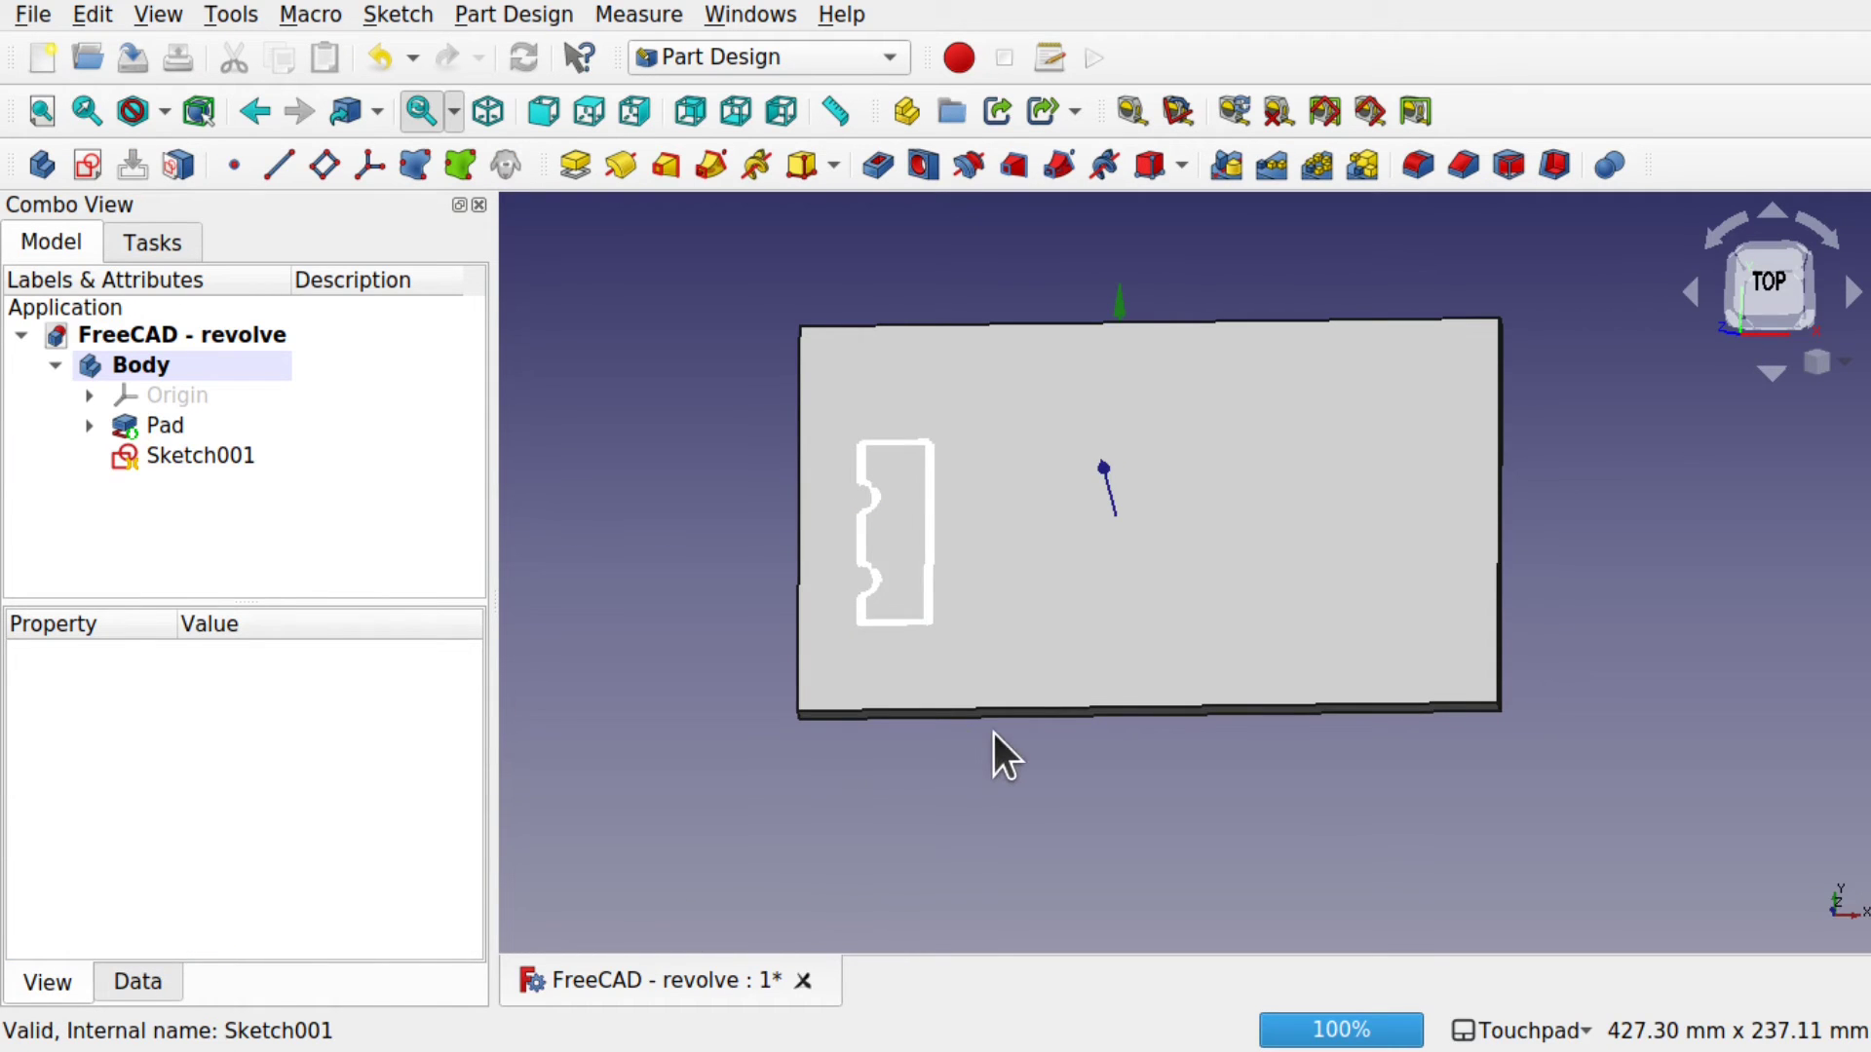
- Start a revolution of the notched profile Sketch001 about the vertical sketch axis
left_click_drag(992, 717, 1073, 614, "shift")
scroll(933, 606, "up", 3)
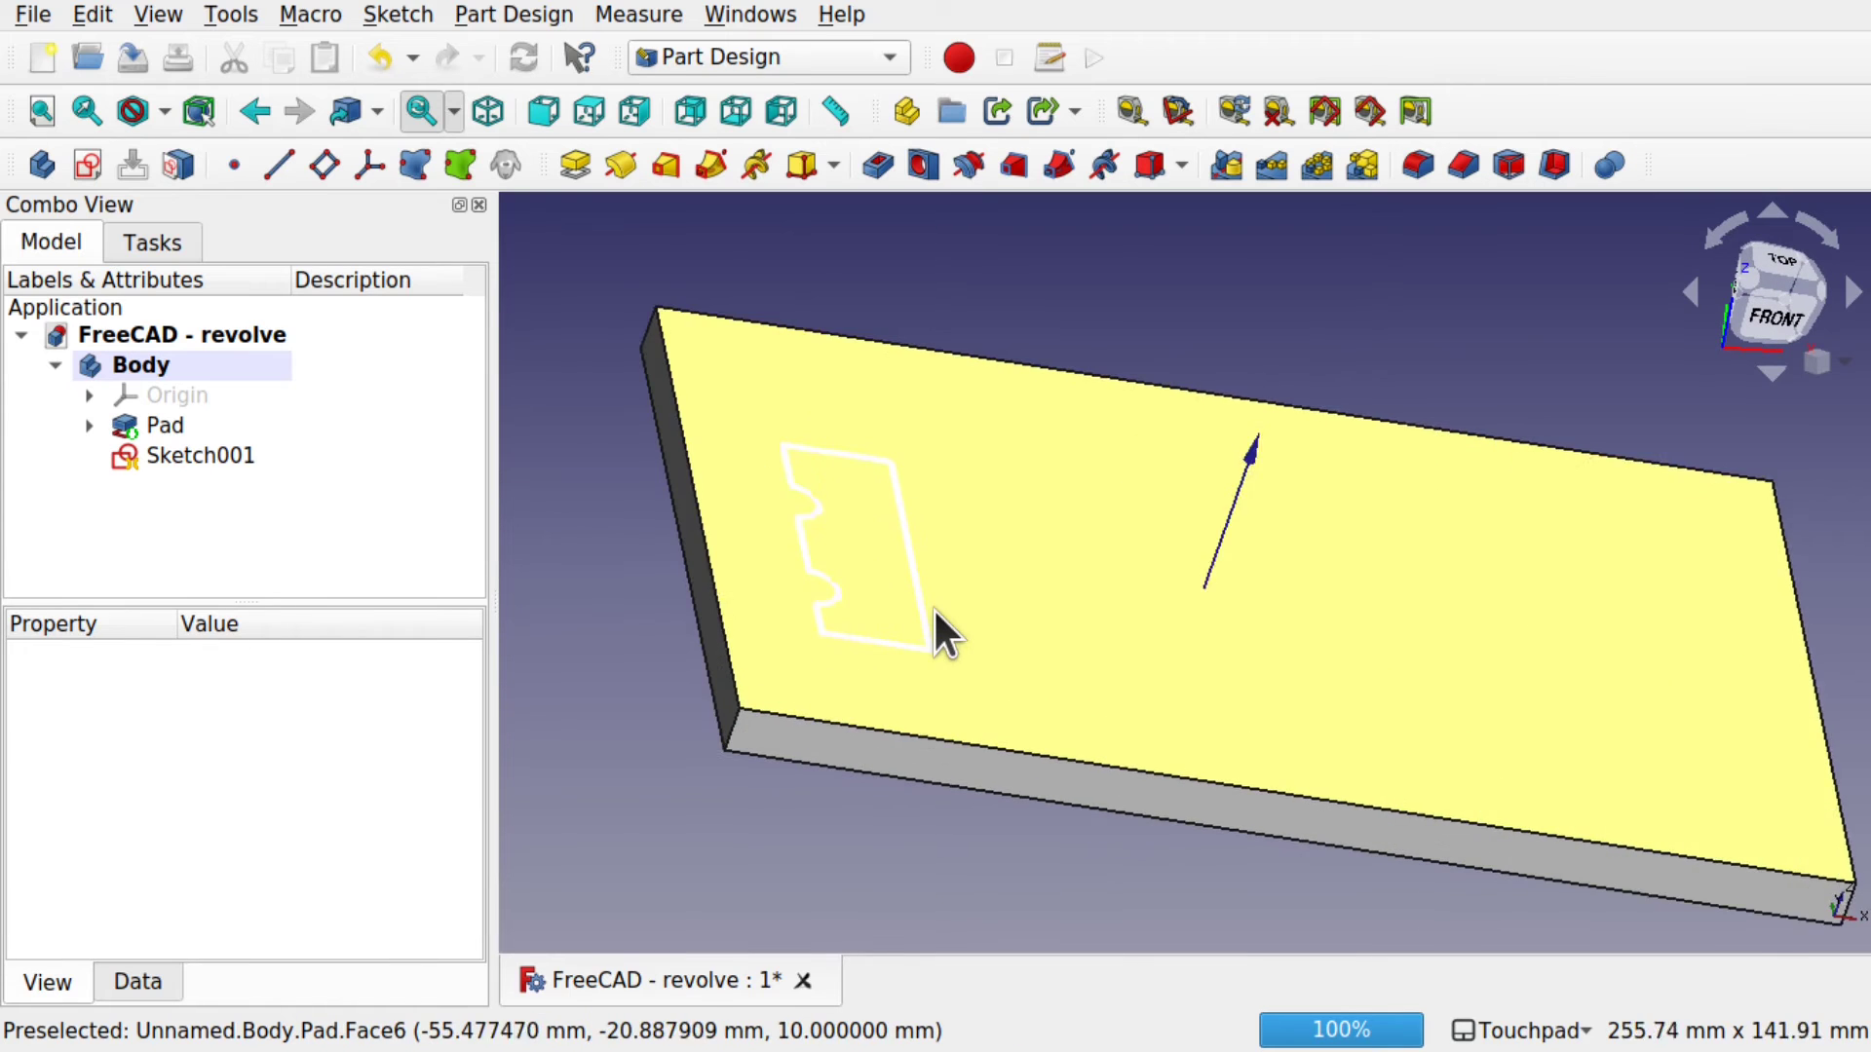
middle_click_drag(1372, 759, 1175, 729, "shift")
left_click_drag(797, 616, 1269, 633, "shift")
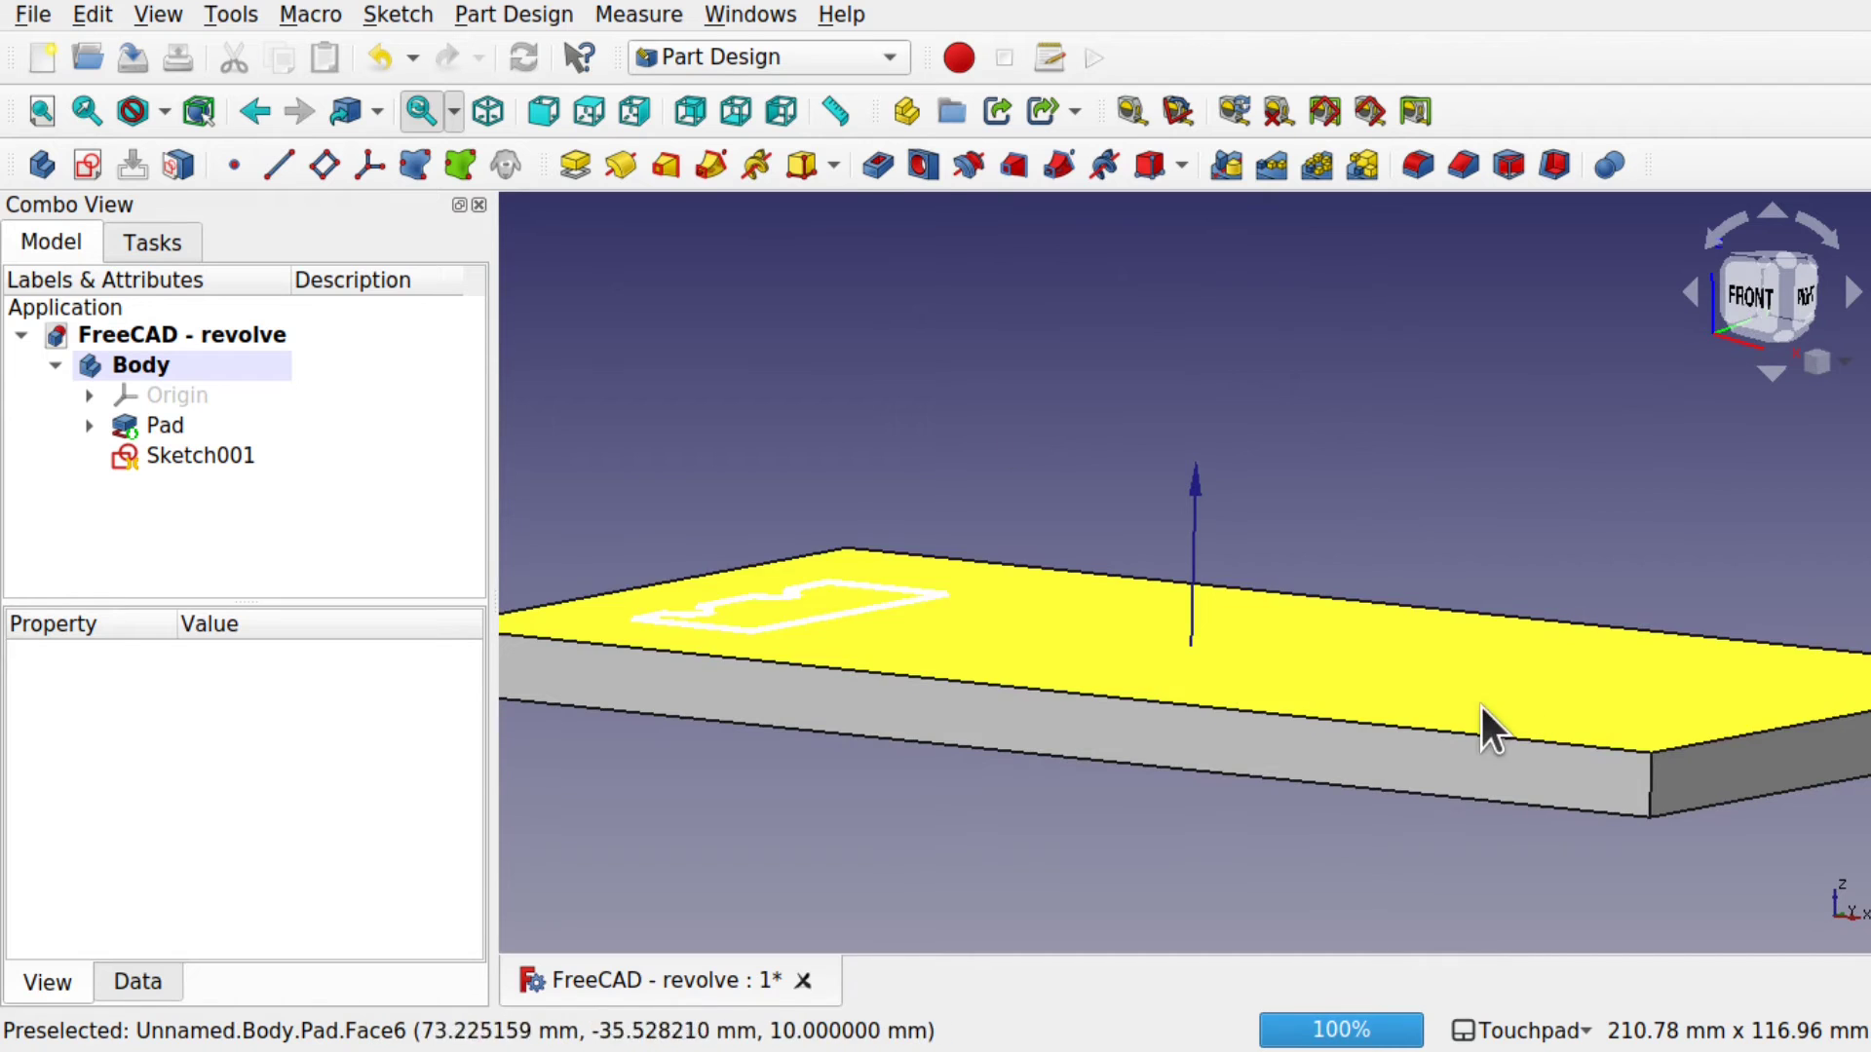
left_click_drag(740, 772, 820, 768, "shift")
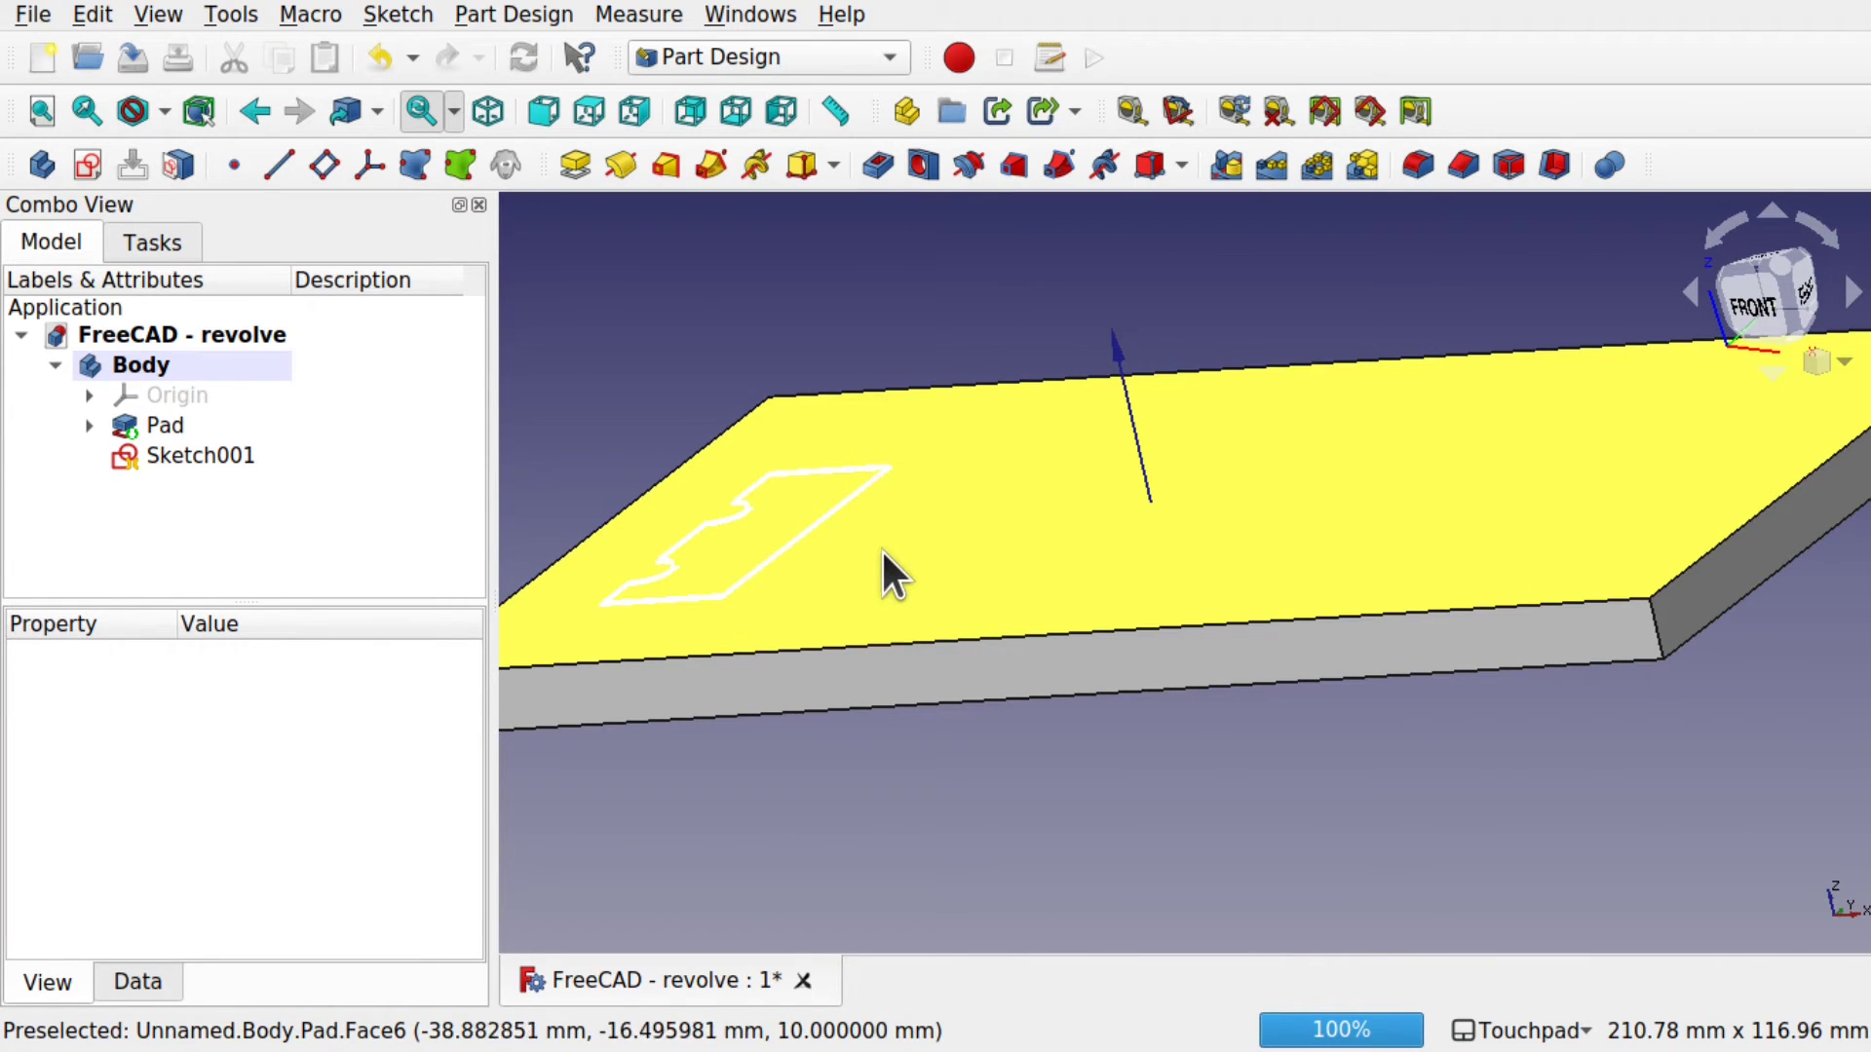
left_click(204, 456)
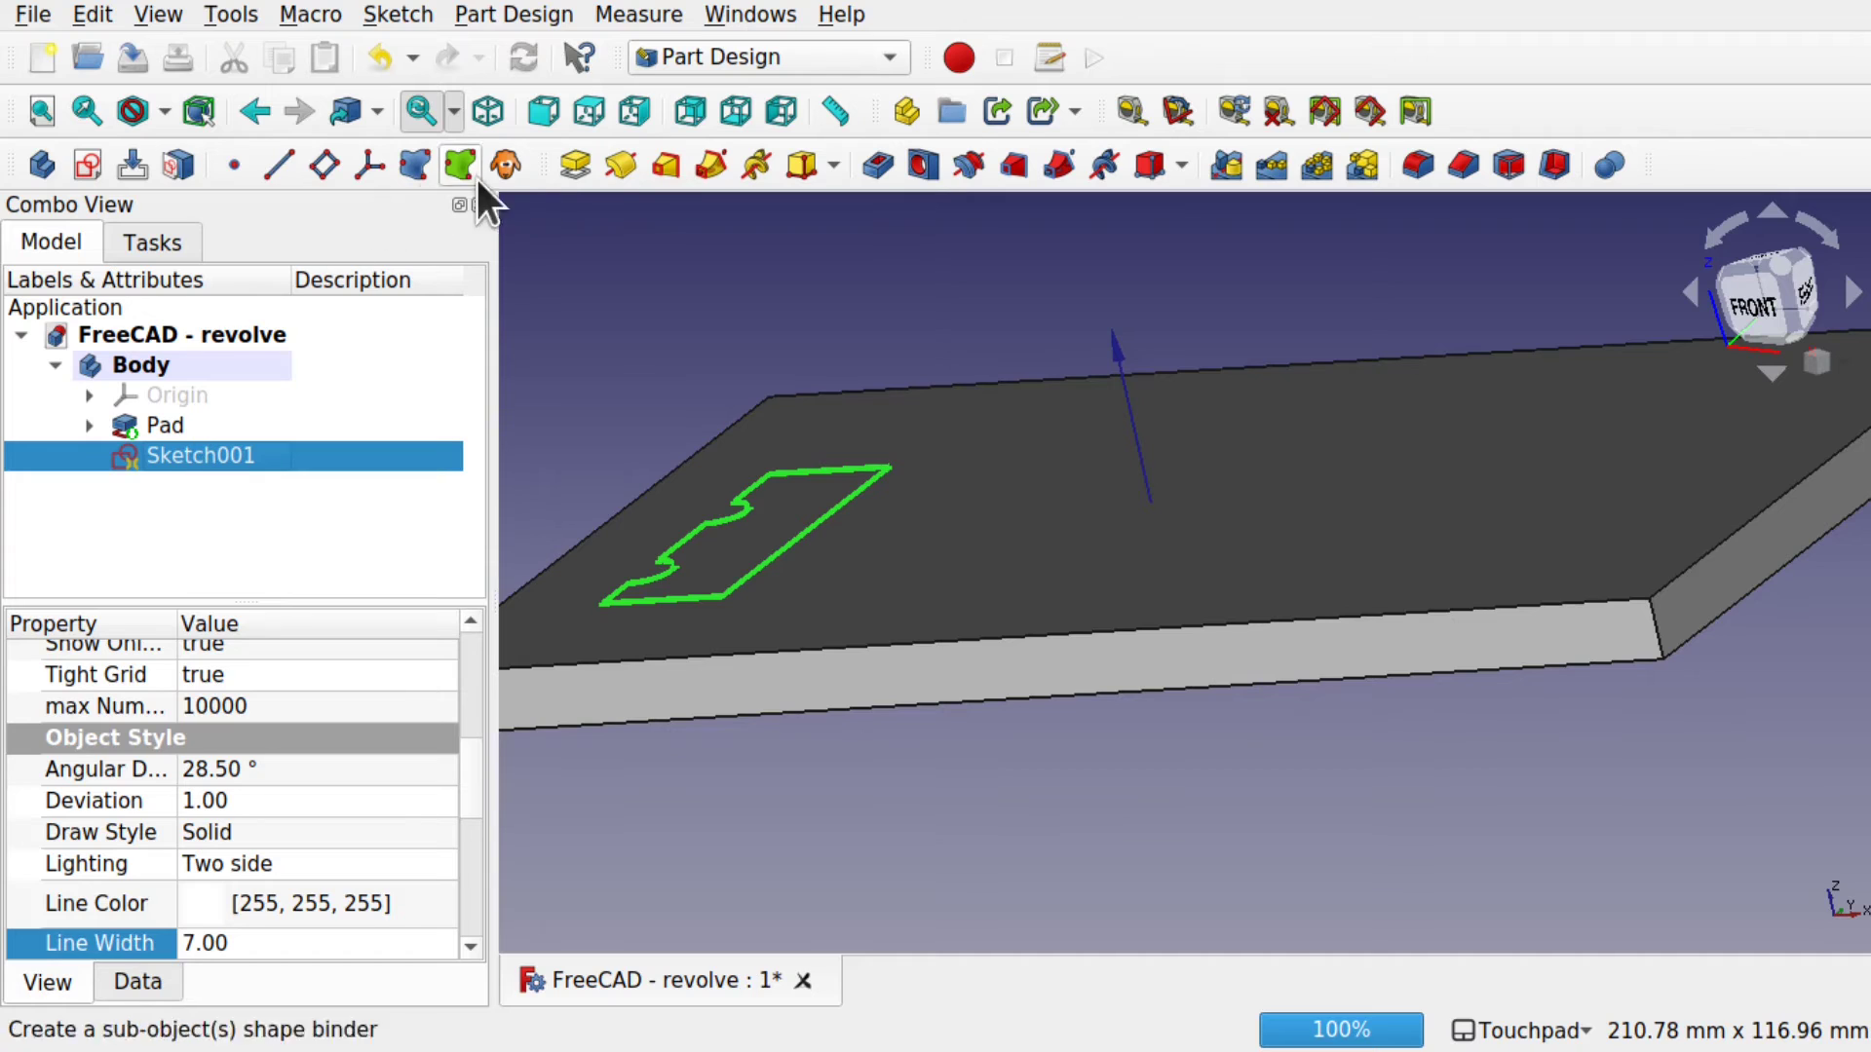
left_click(613, 165)
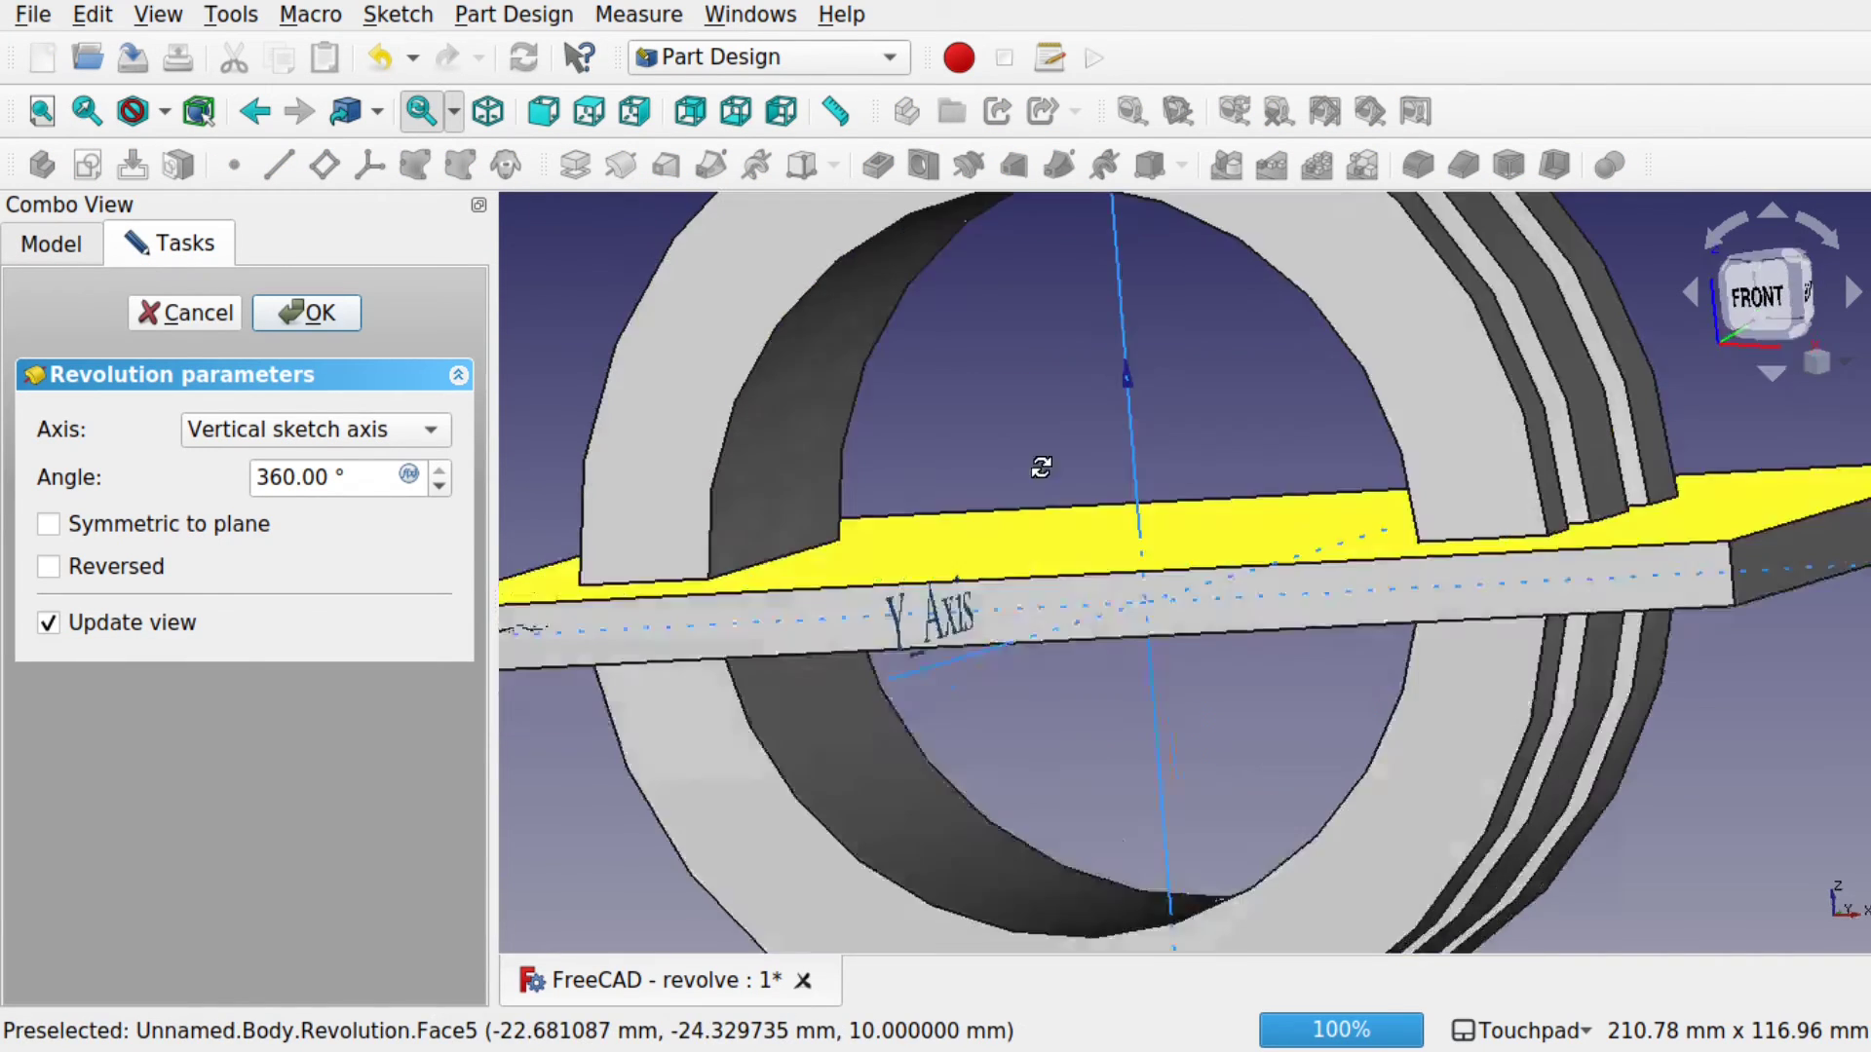
left_click_drag(1041, 468, 1085, 542, "alt")
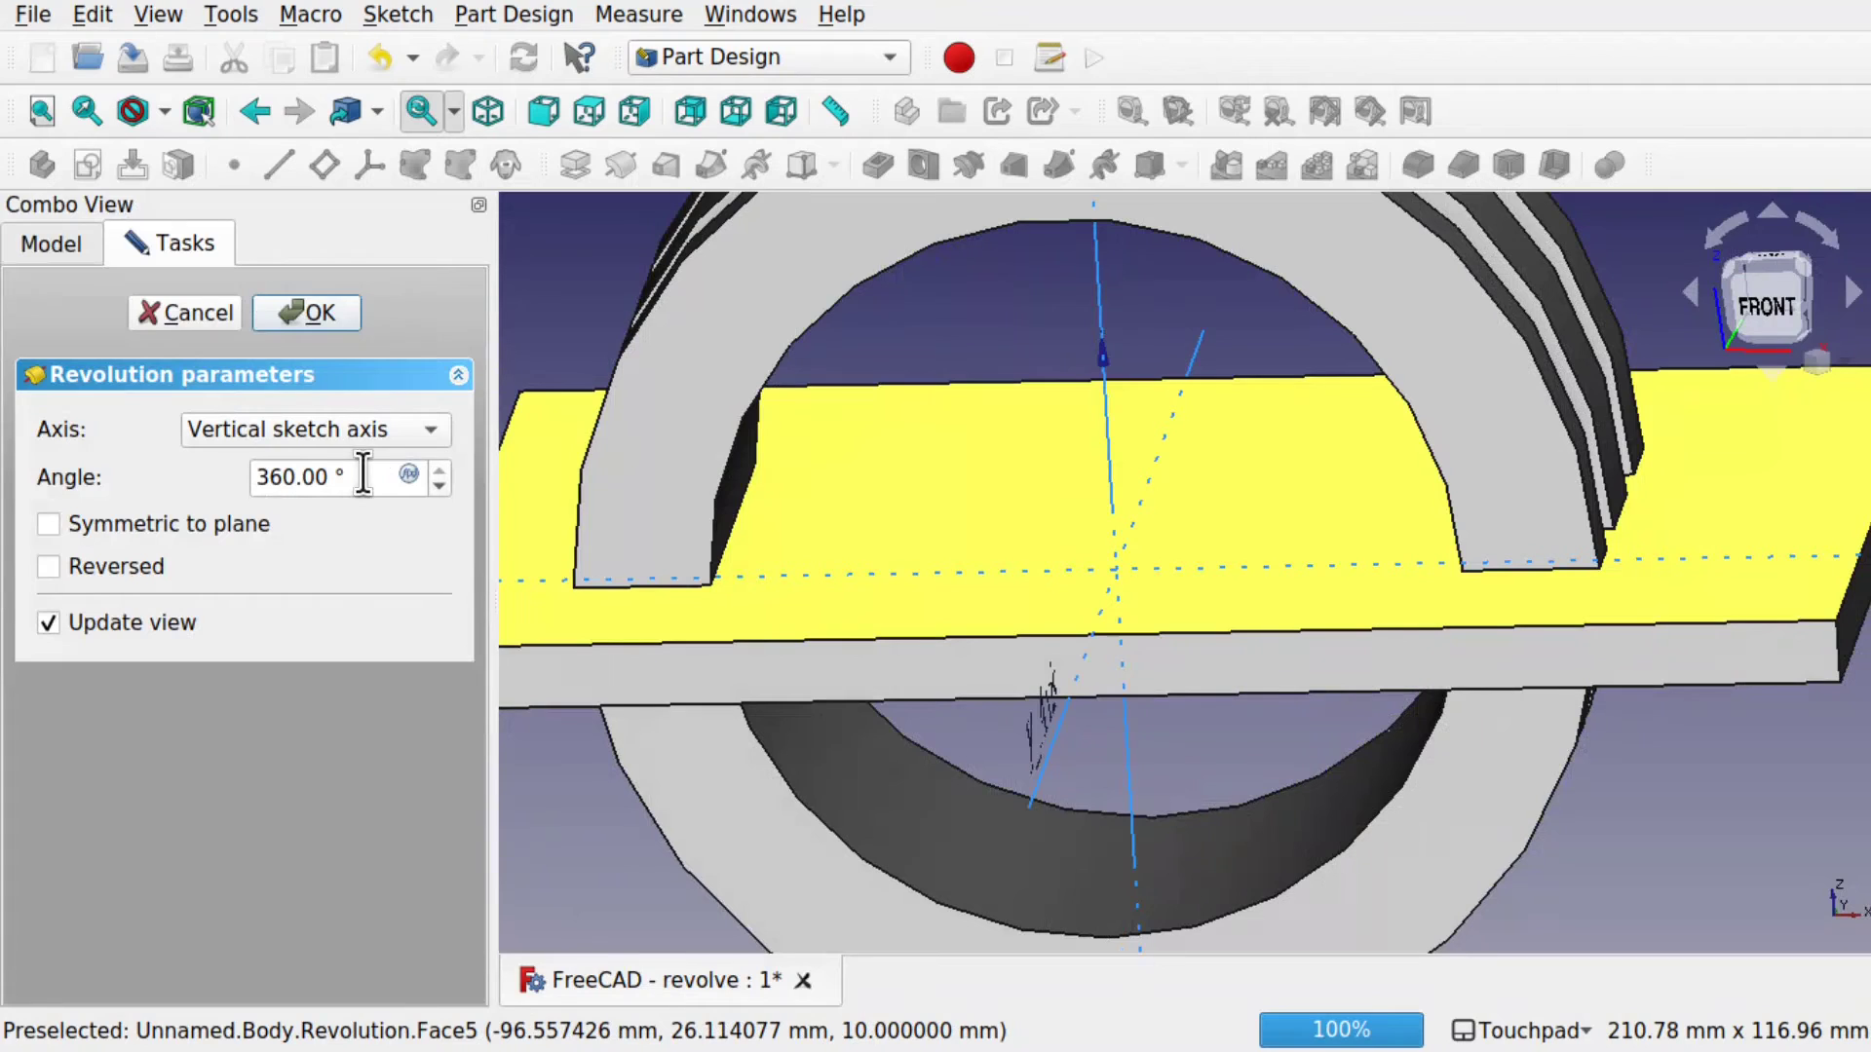
- Set the revolution angle to 180° and view the resulting arch from several directions
left_click(330, 477)
left_click_drag(321, 486, 170, 474)
type("180")
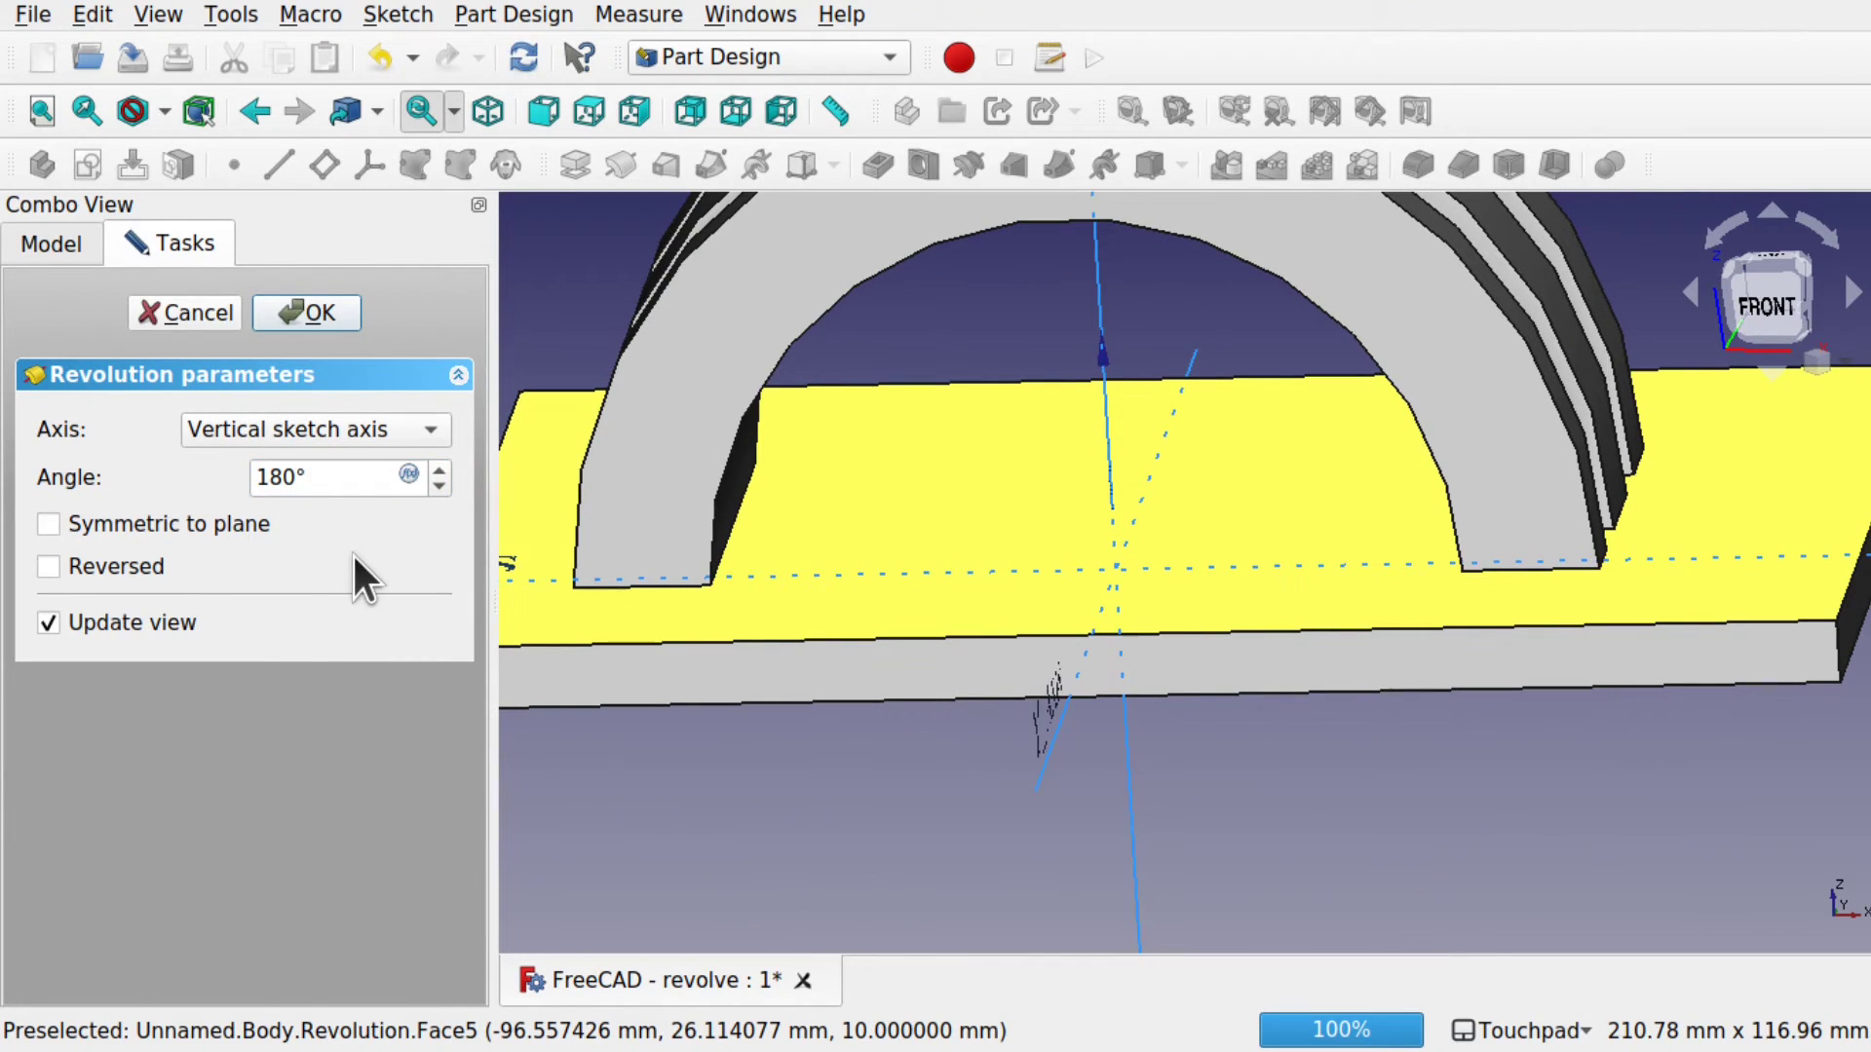
left_click_drag(1267, 798, 1361, 906, "shift")
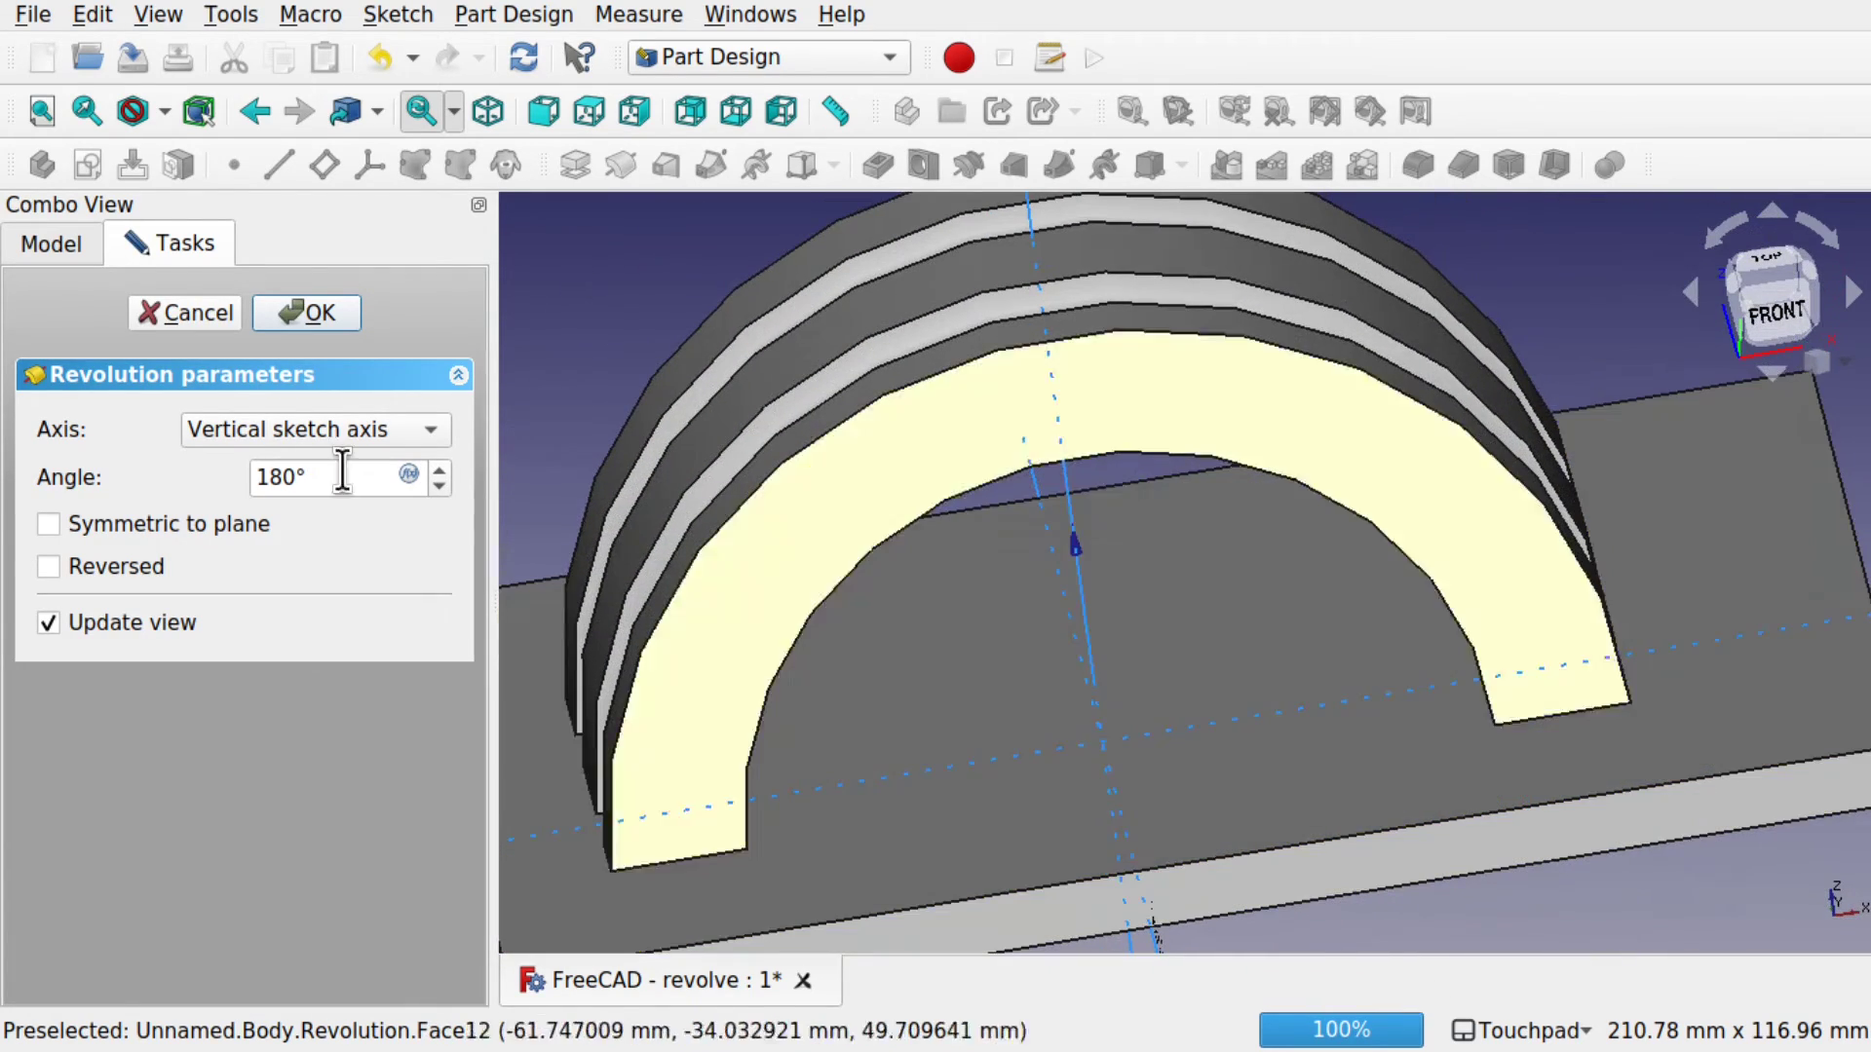
scroll(1119, 584, "down", 5)
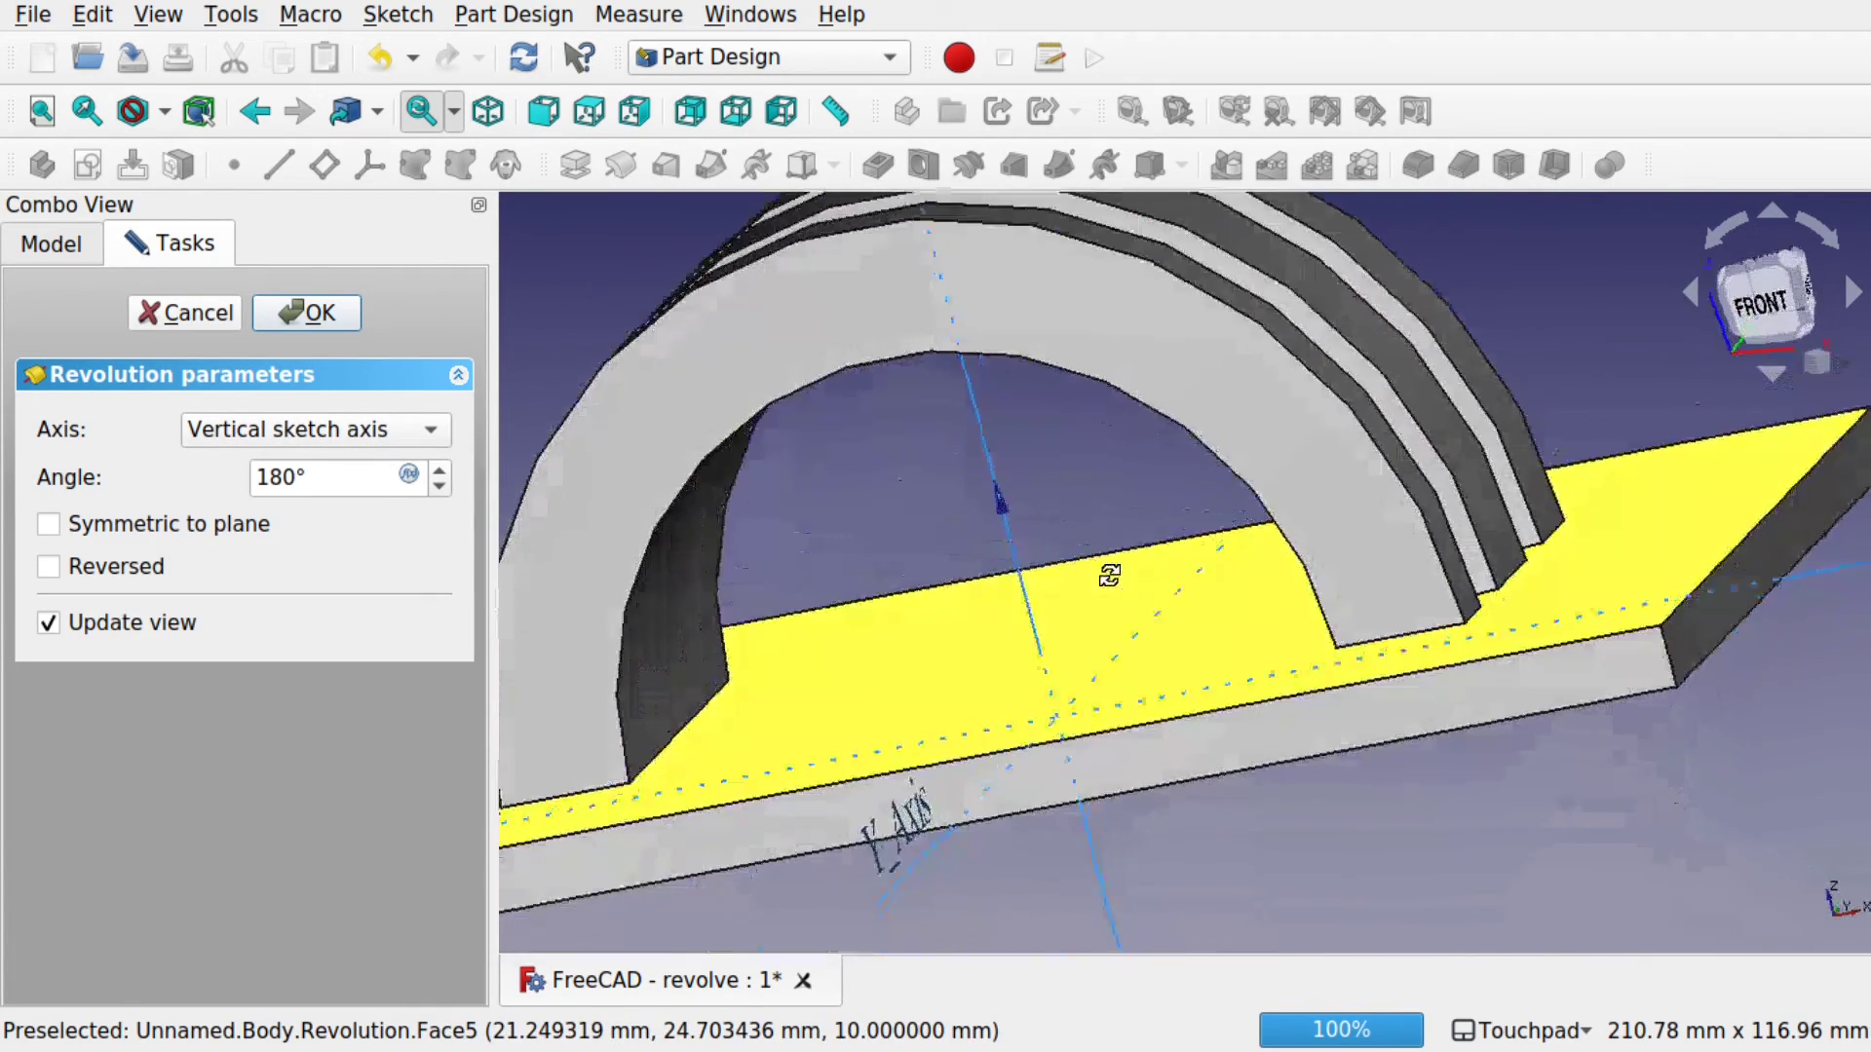
left_click_drag(1106, 578, 1168, 647, "alt")
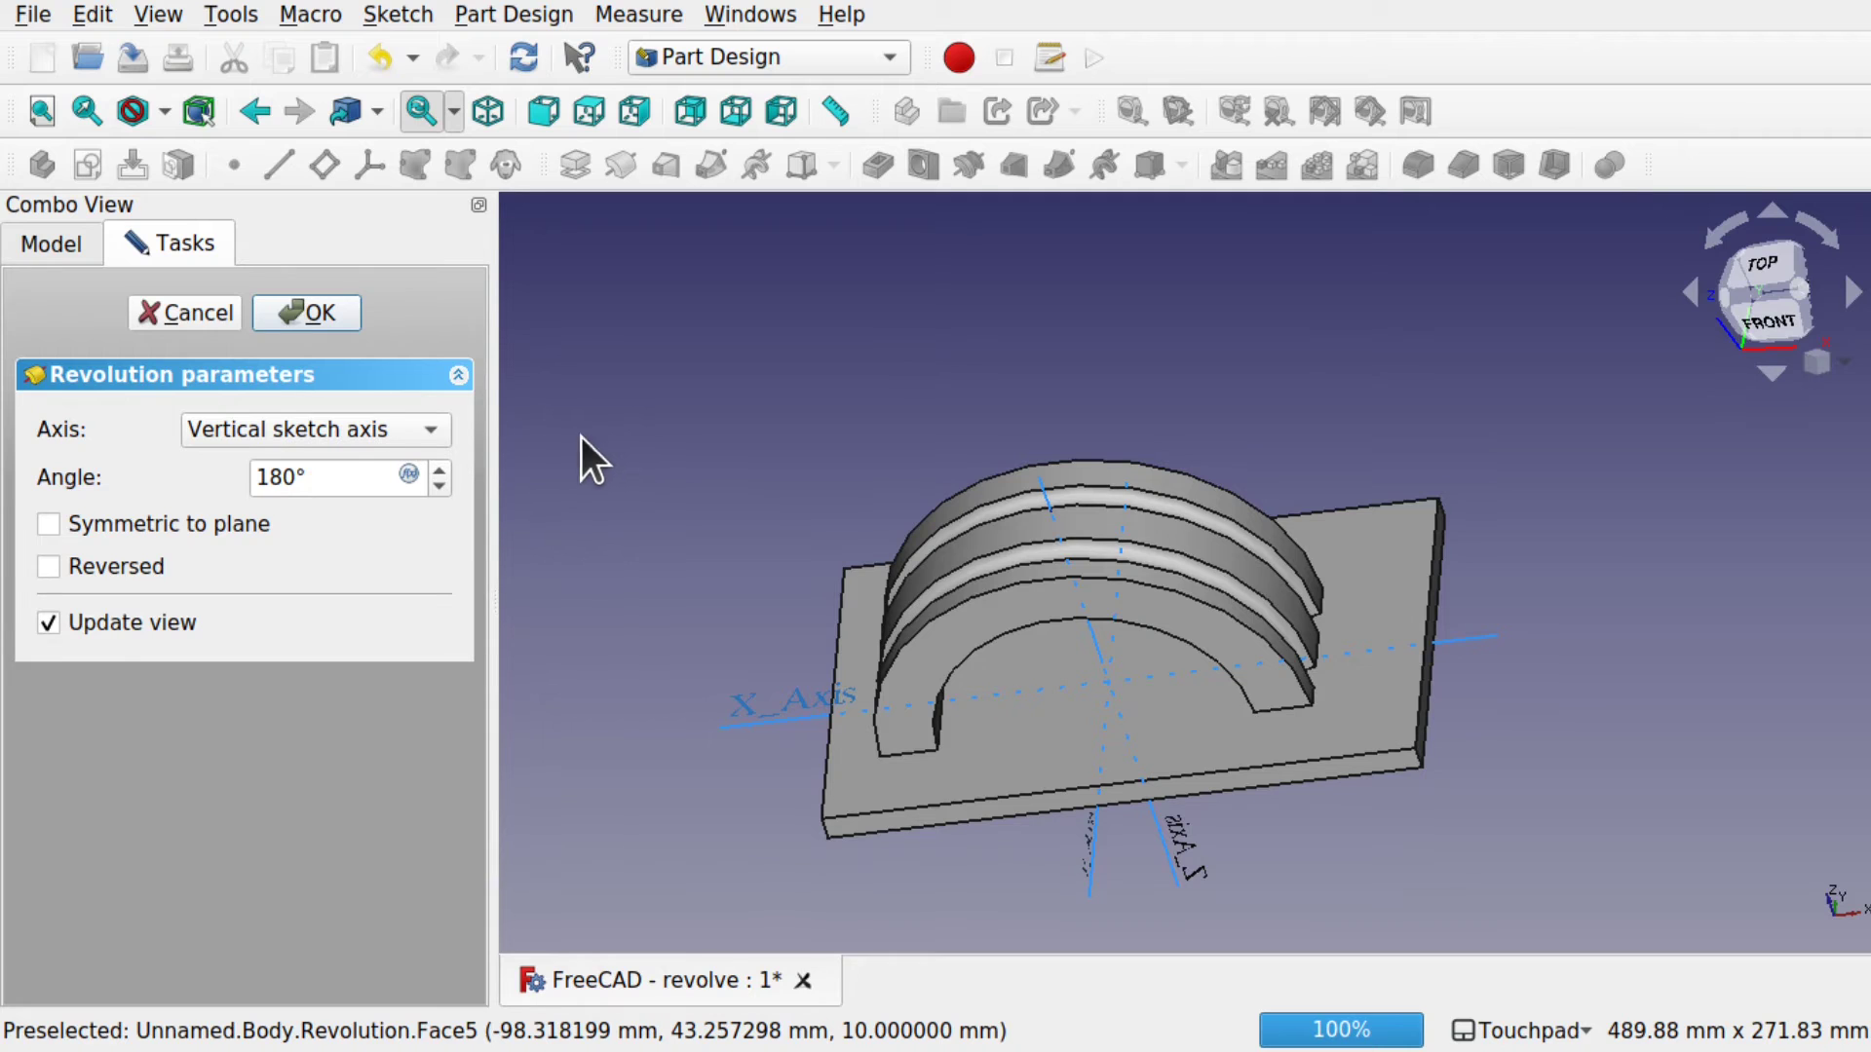
- Use the plate's top short edge at the end opposite the profile as the revolution axis, and reverse the revolution's direction
left_click(343, 435)
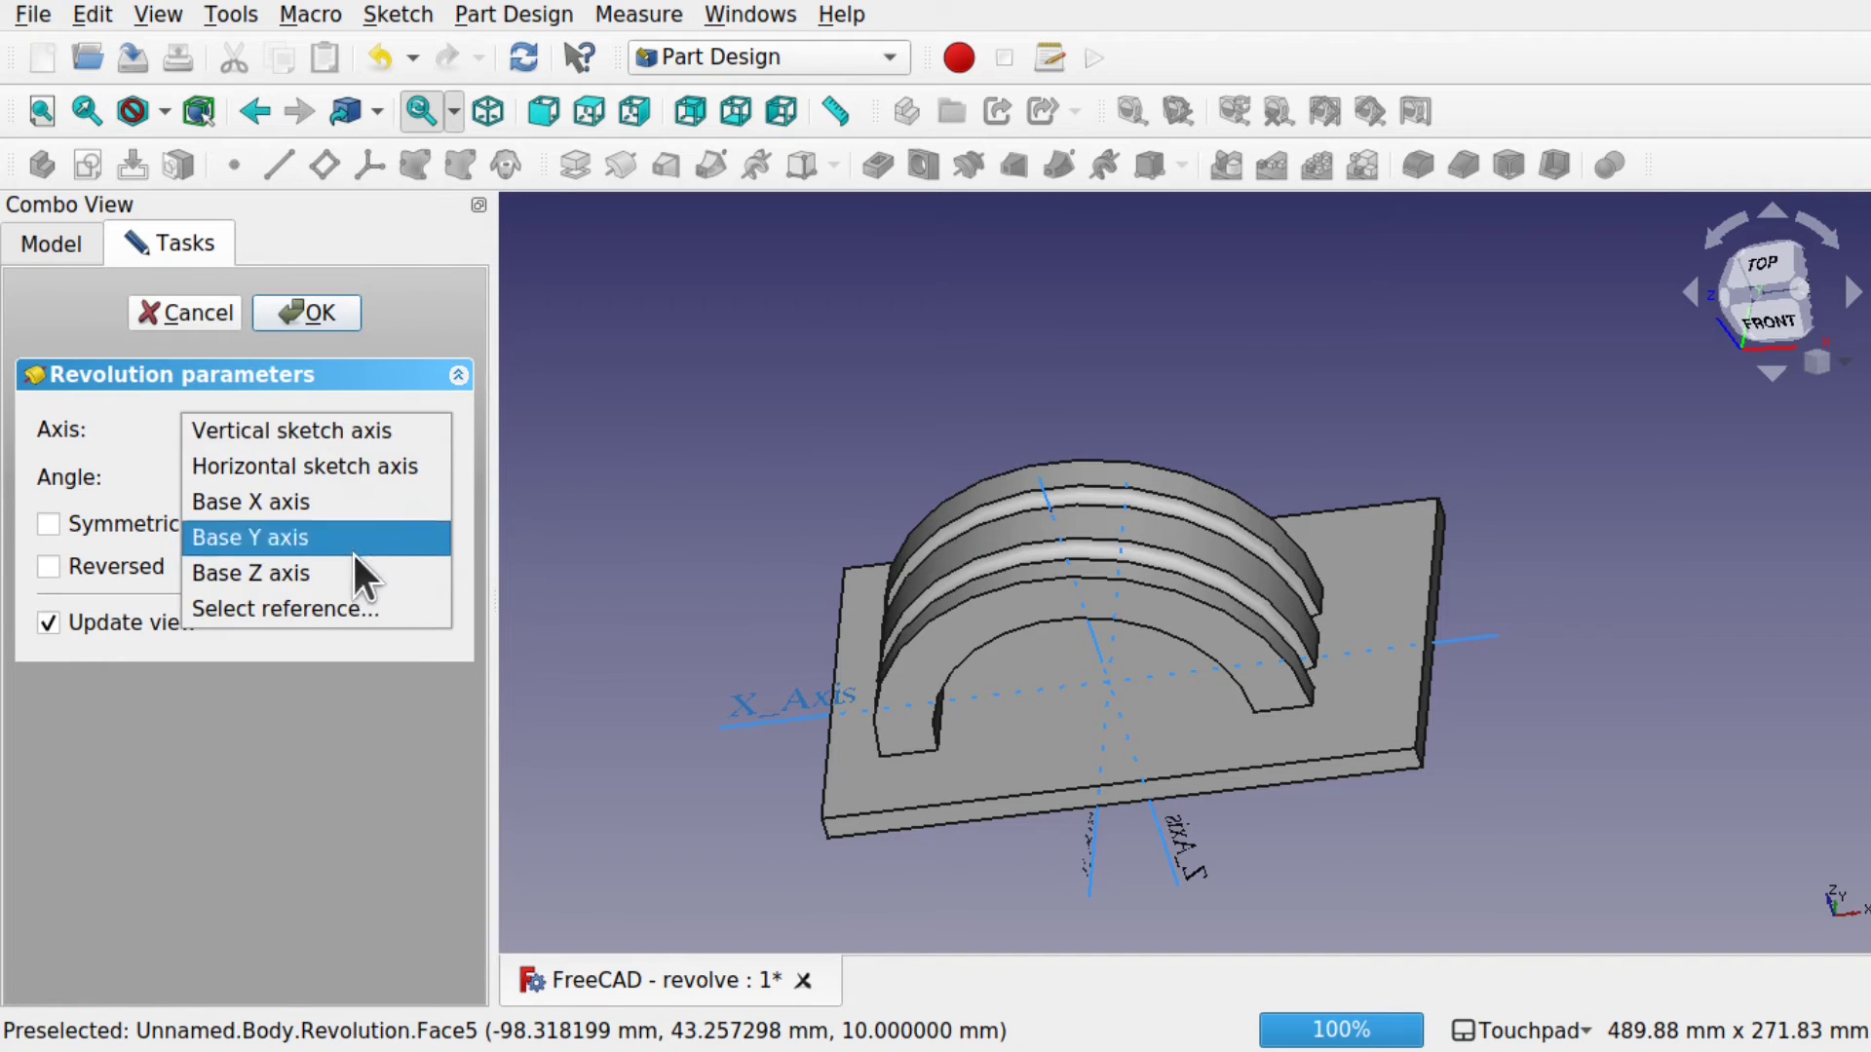
left_click(360, 608)
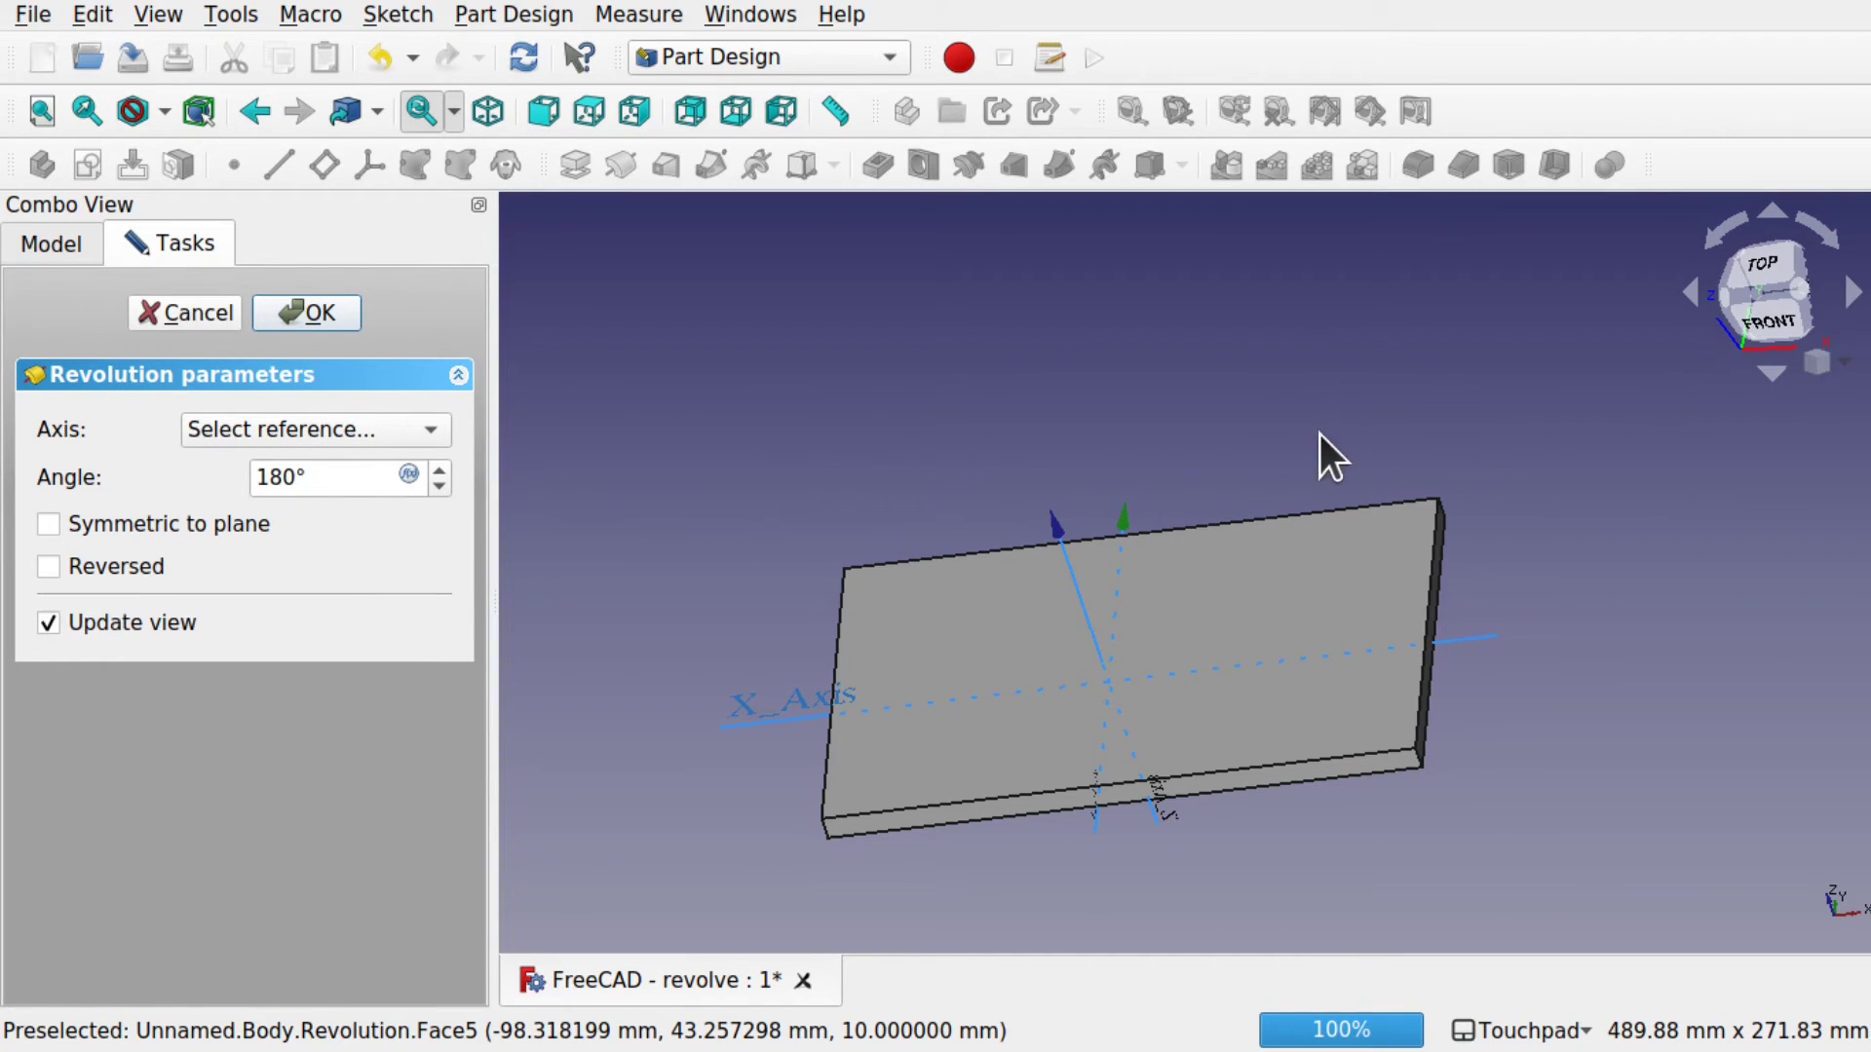
left_click(1429, 624)
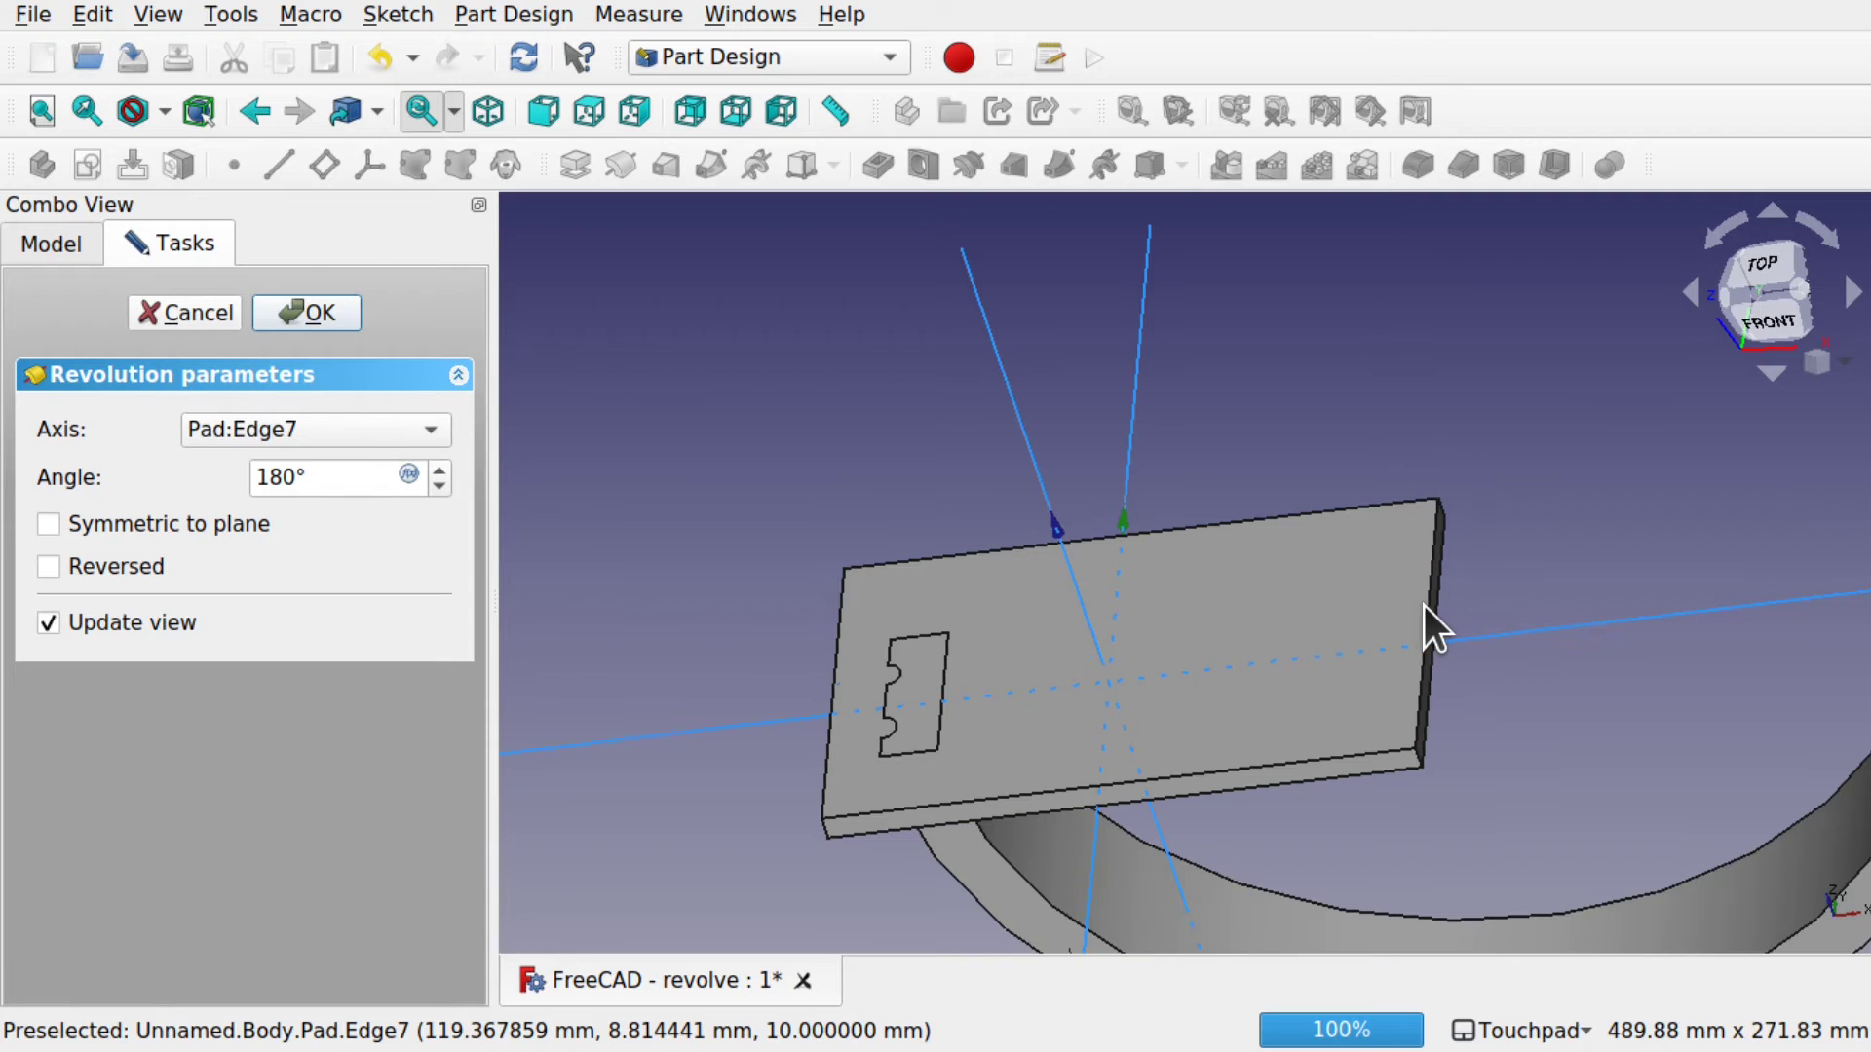
scroll(1424, 605, "down", 5)
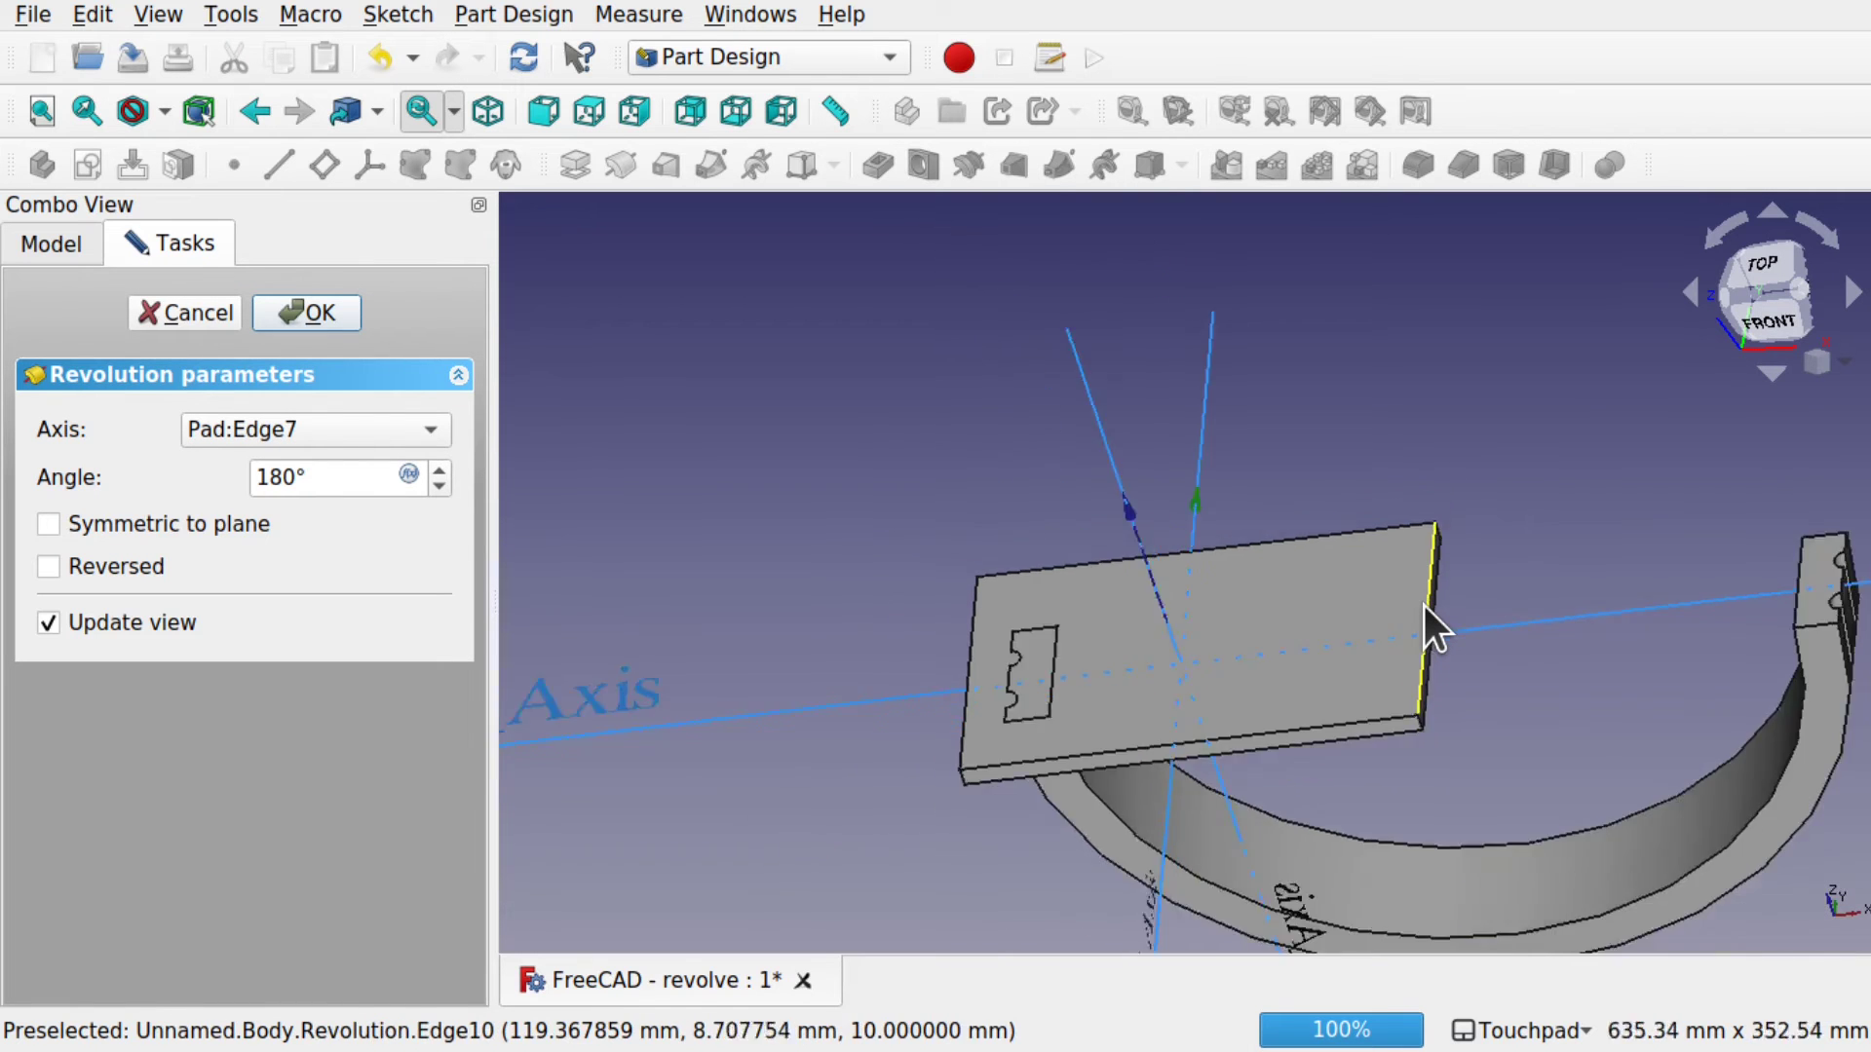
middle_click_drag(1481, 734, 1468, 670)
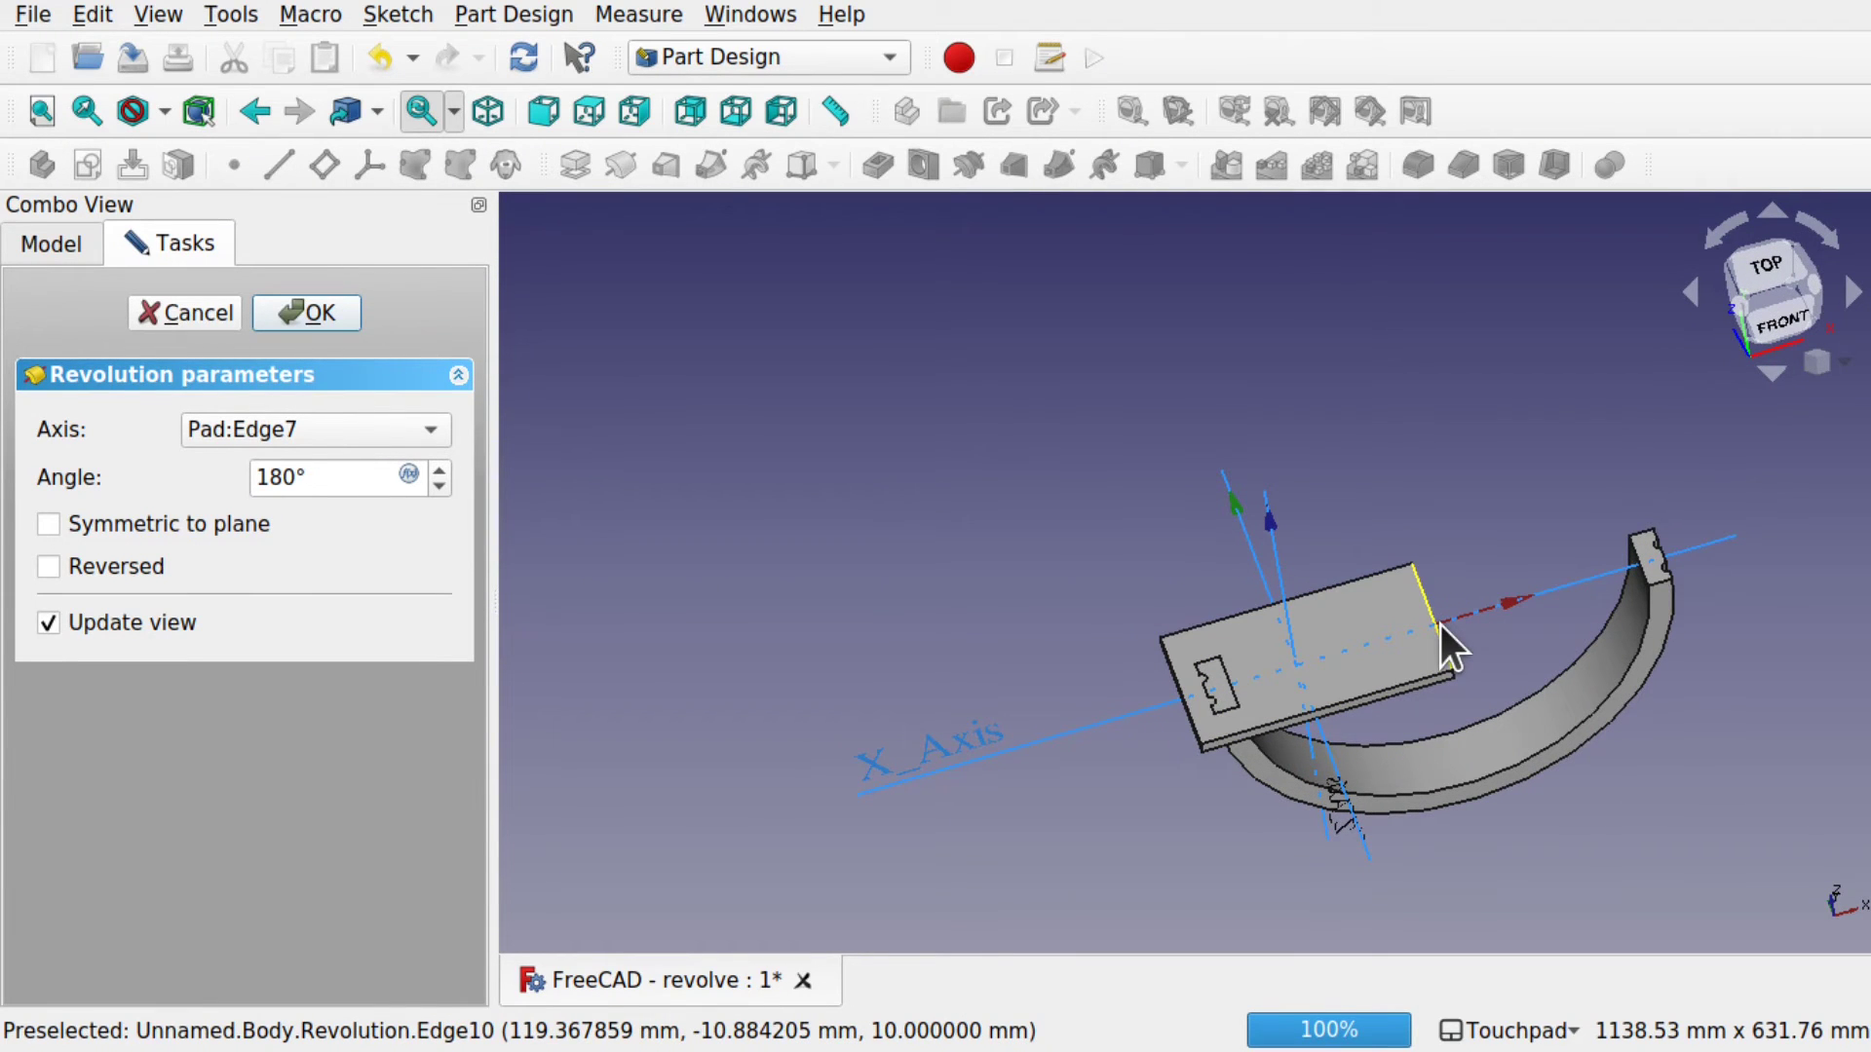
middle_click_drag(1507, 750, 1522, 686)
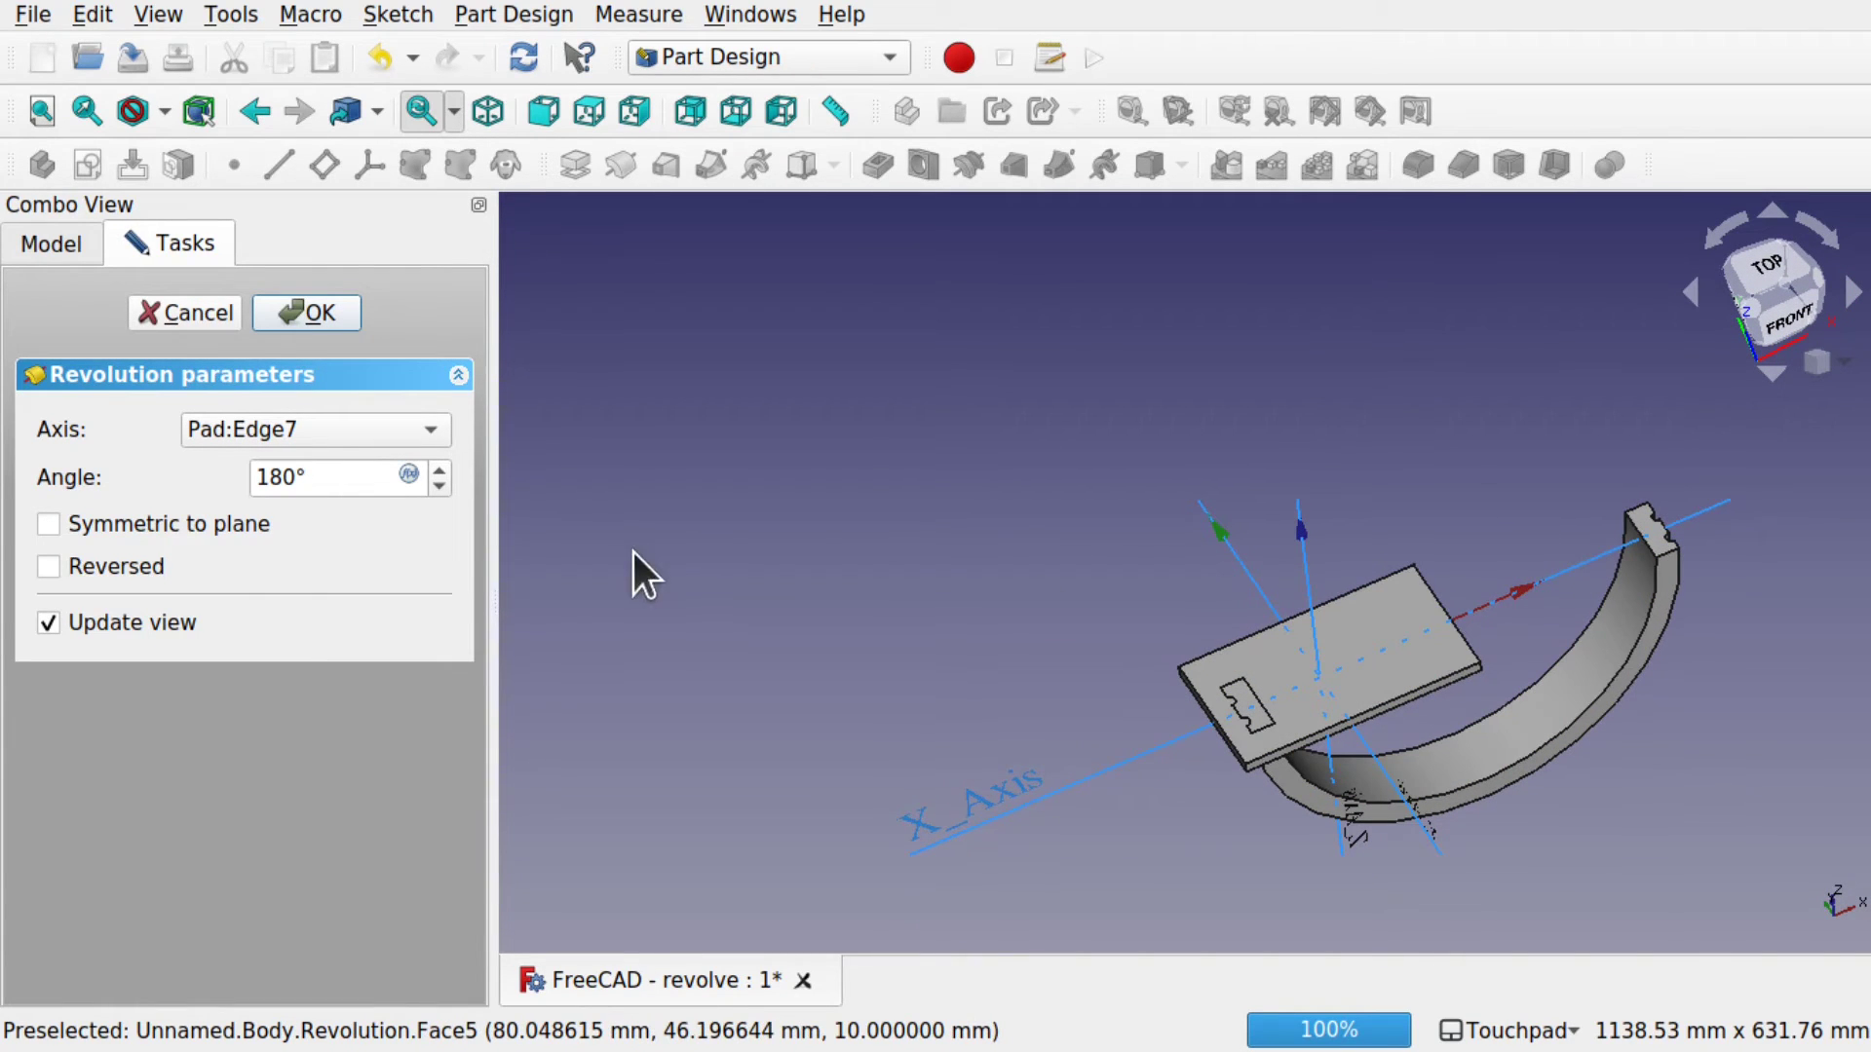
left_click(49, 565)
middle_click_drag(1335, 692, 1328, 635)
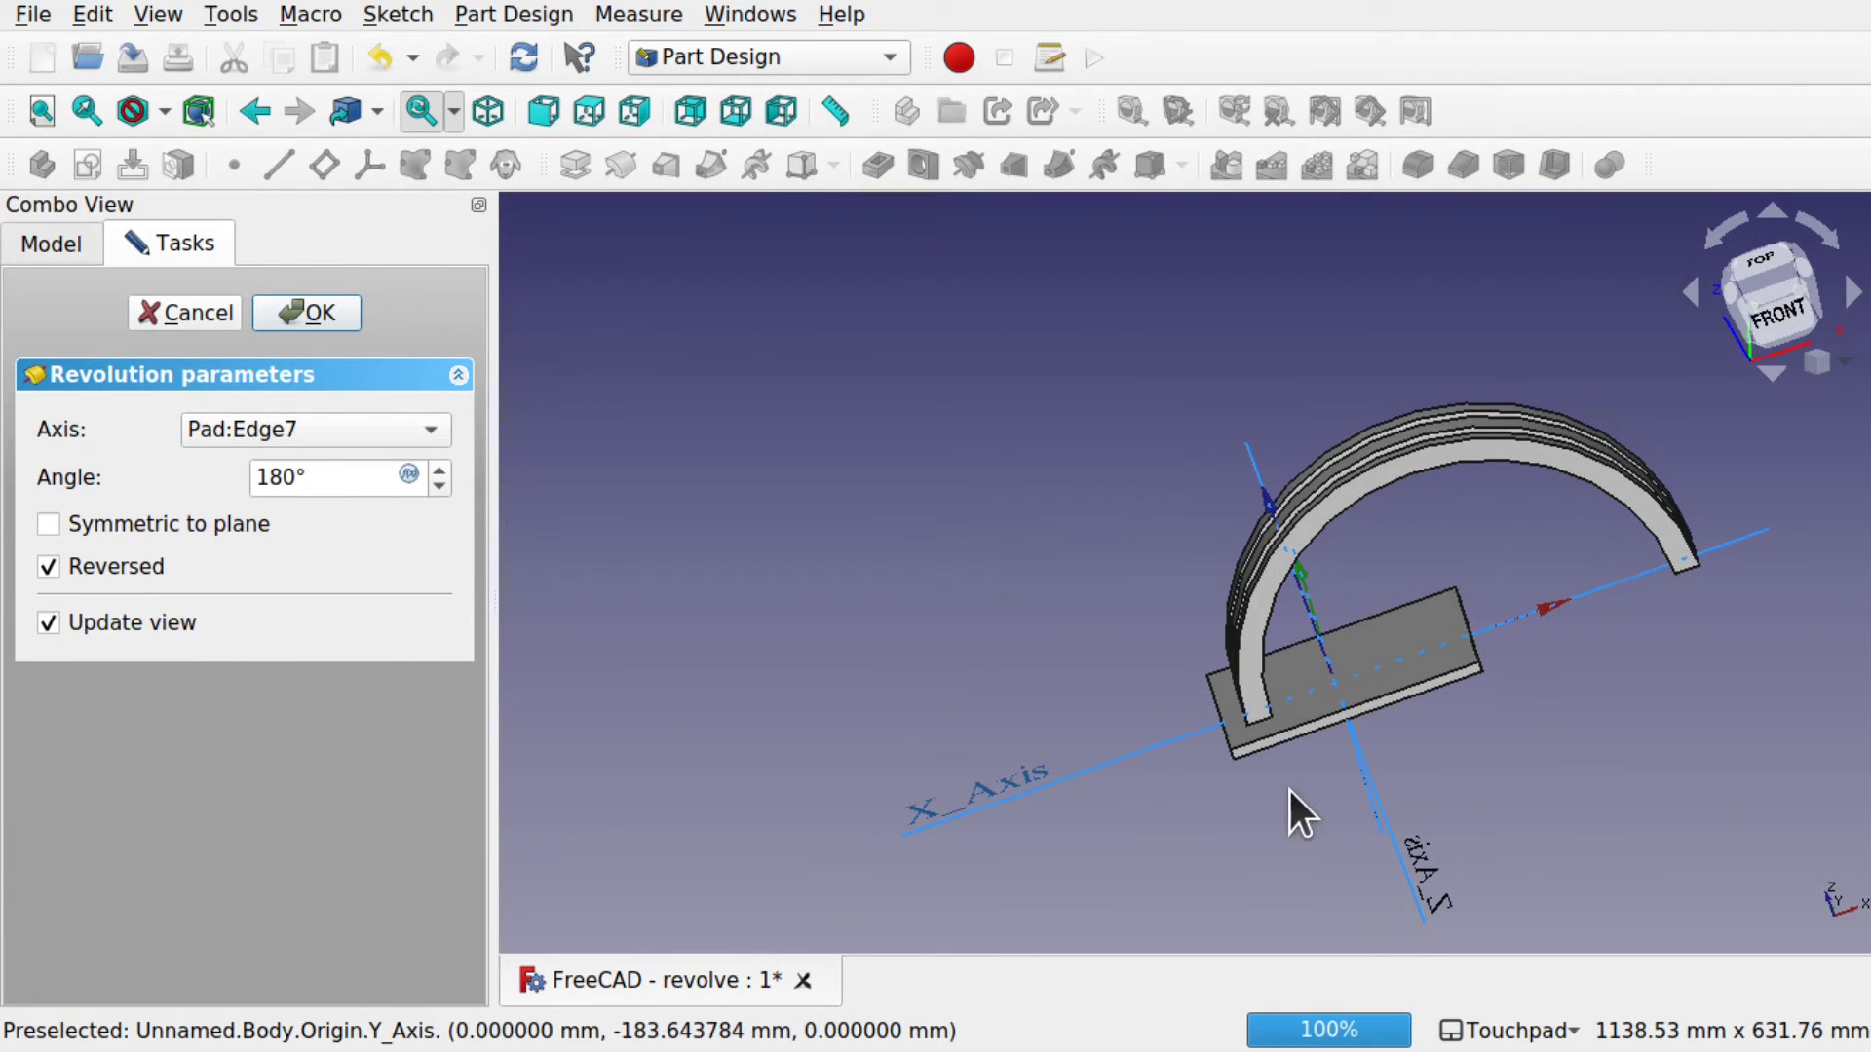
- Try making the revolution symmetric to the sketch plane, and turn that option off again
left_click(49, 523)
middle_click_drag(1291, 668, 1438, 536)
middle_click_drag(1241, 719, 1416, 823)
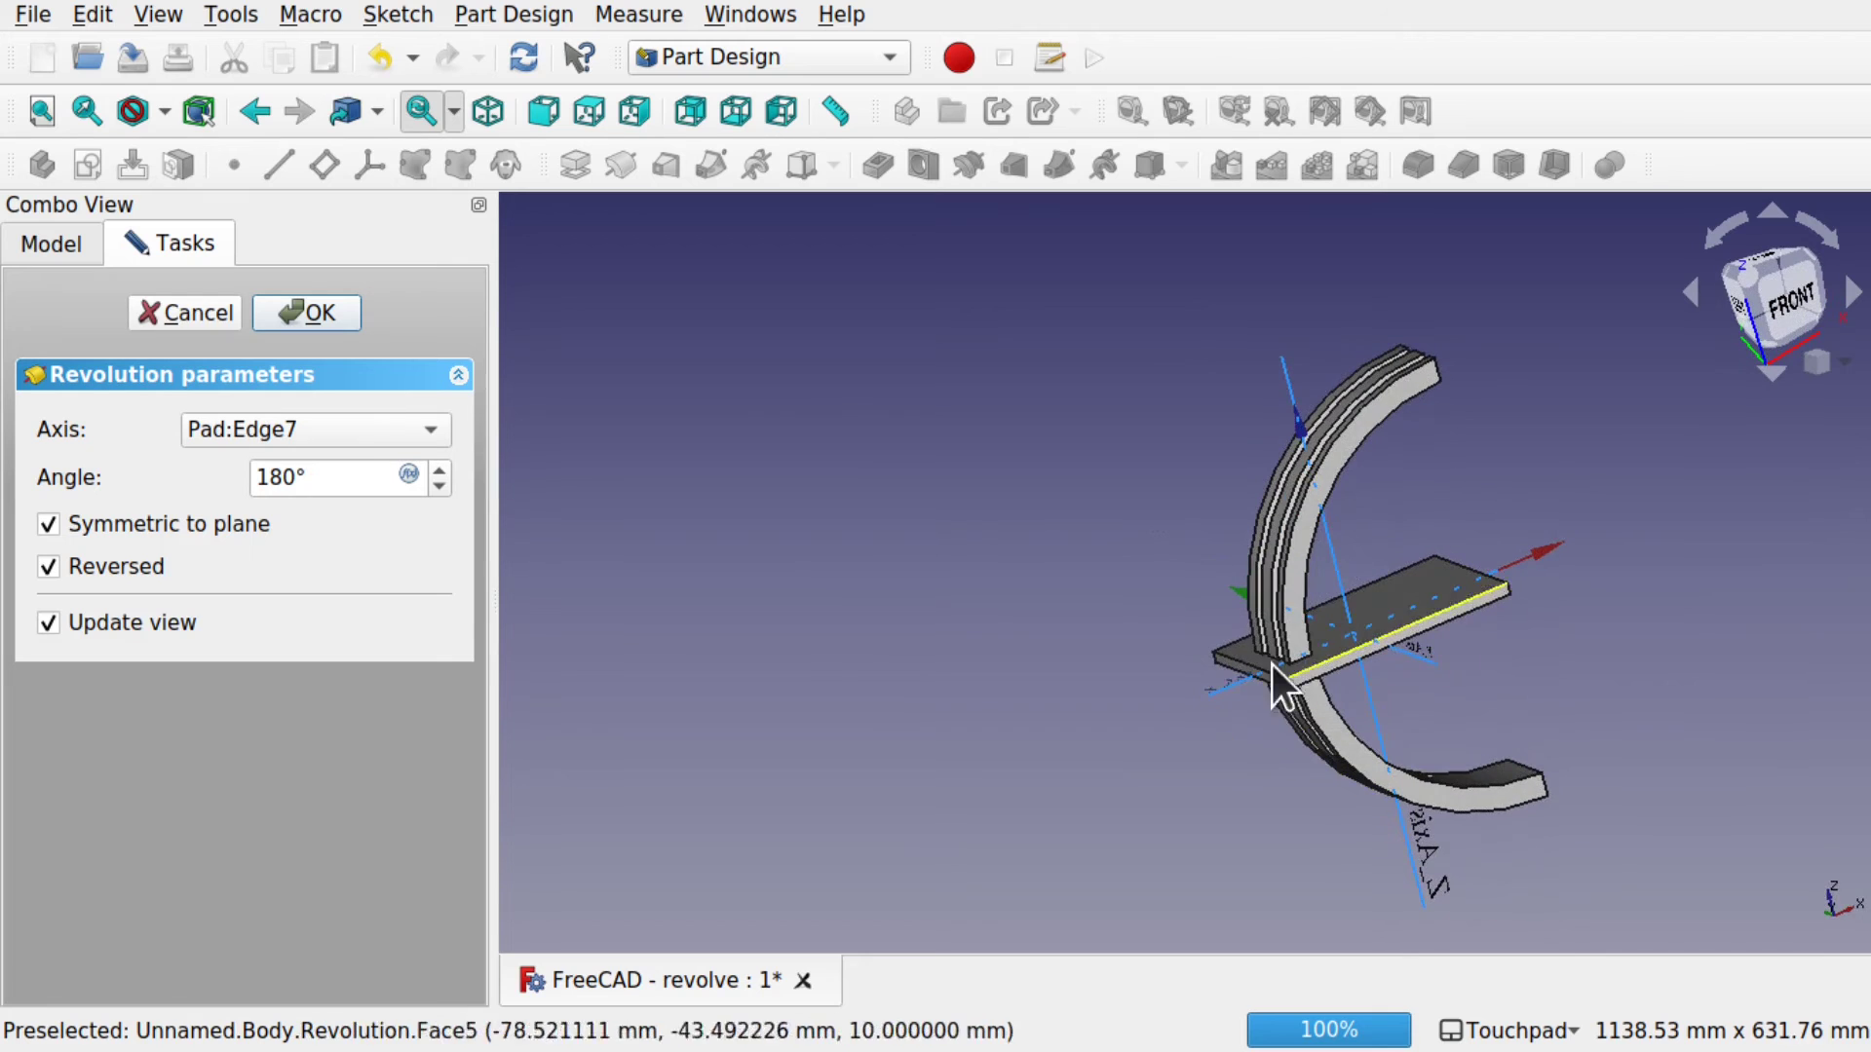
middle_click_drag(1565, 587, 1414, 662)
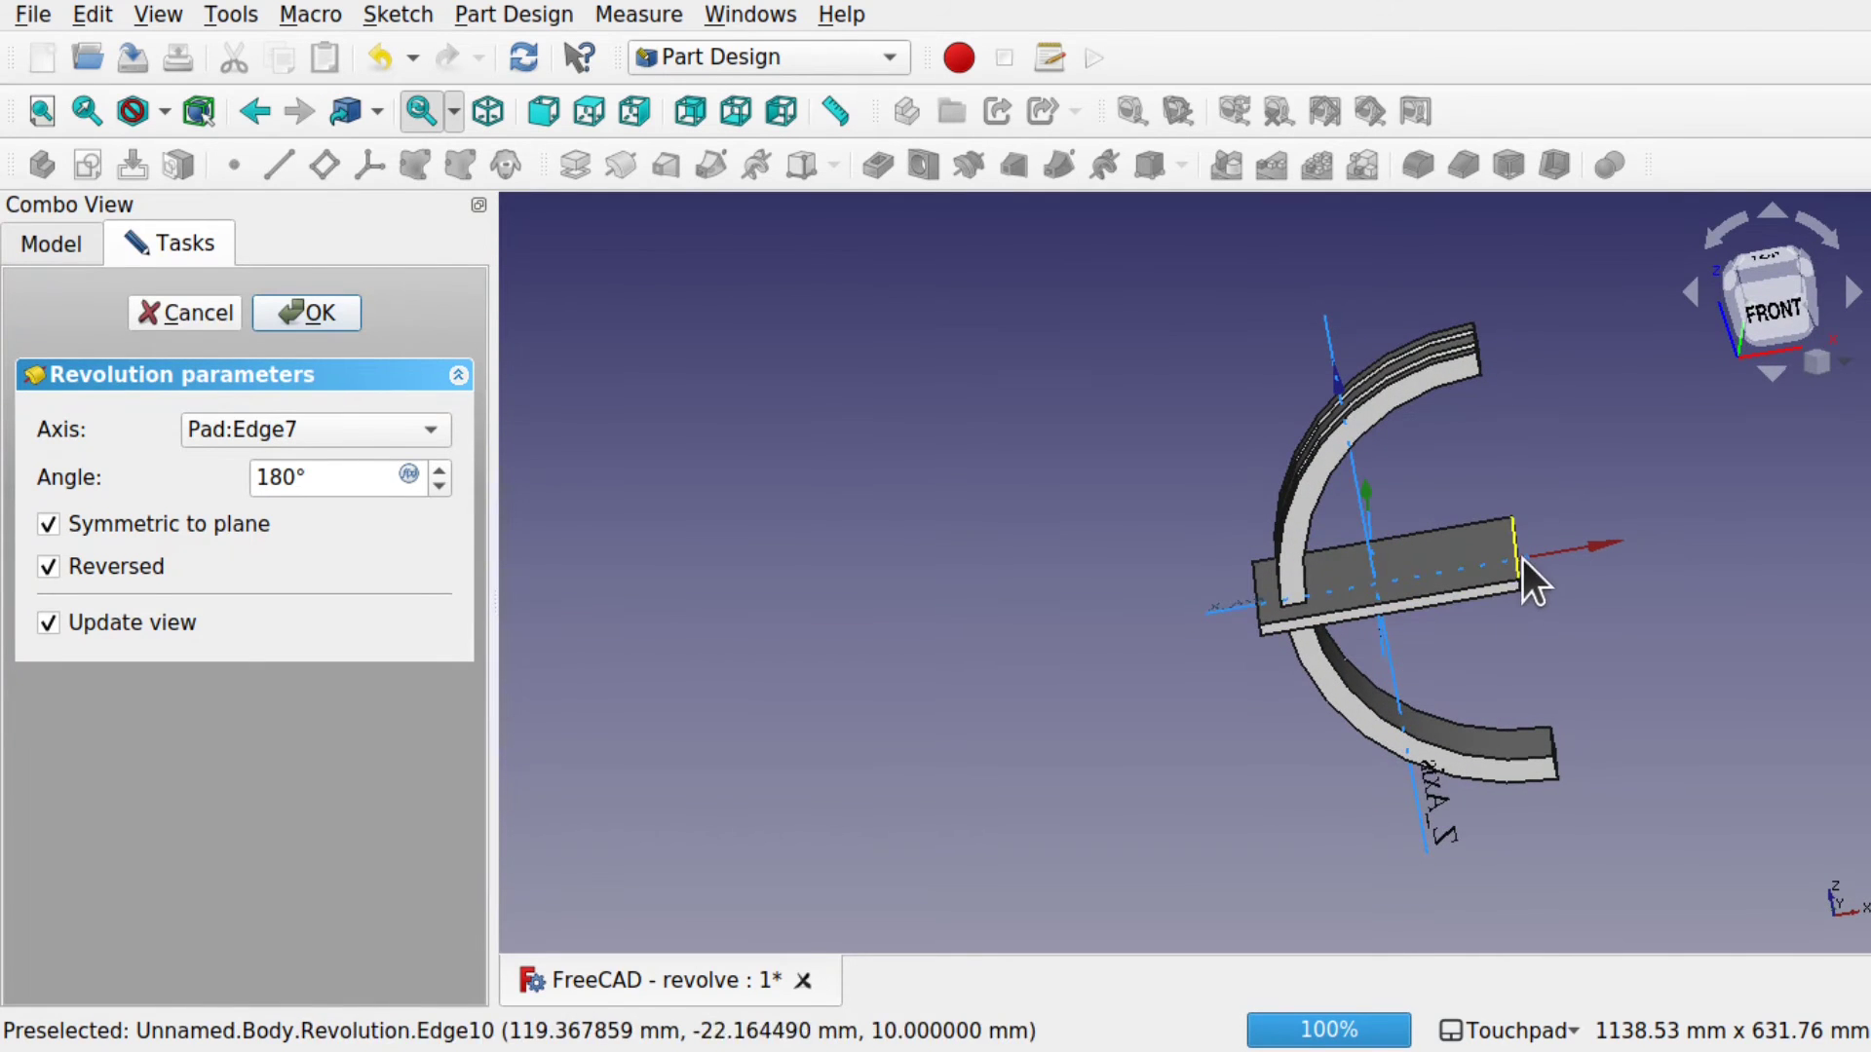
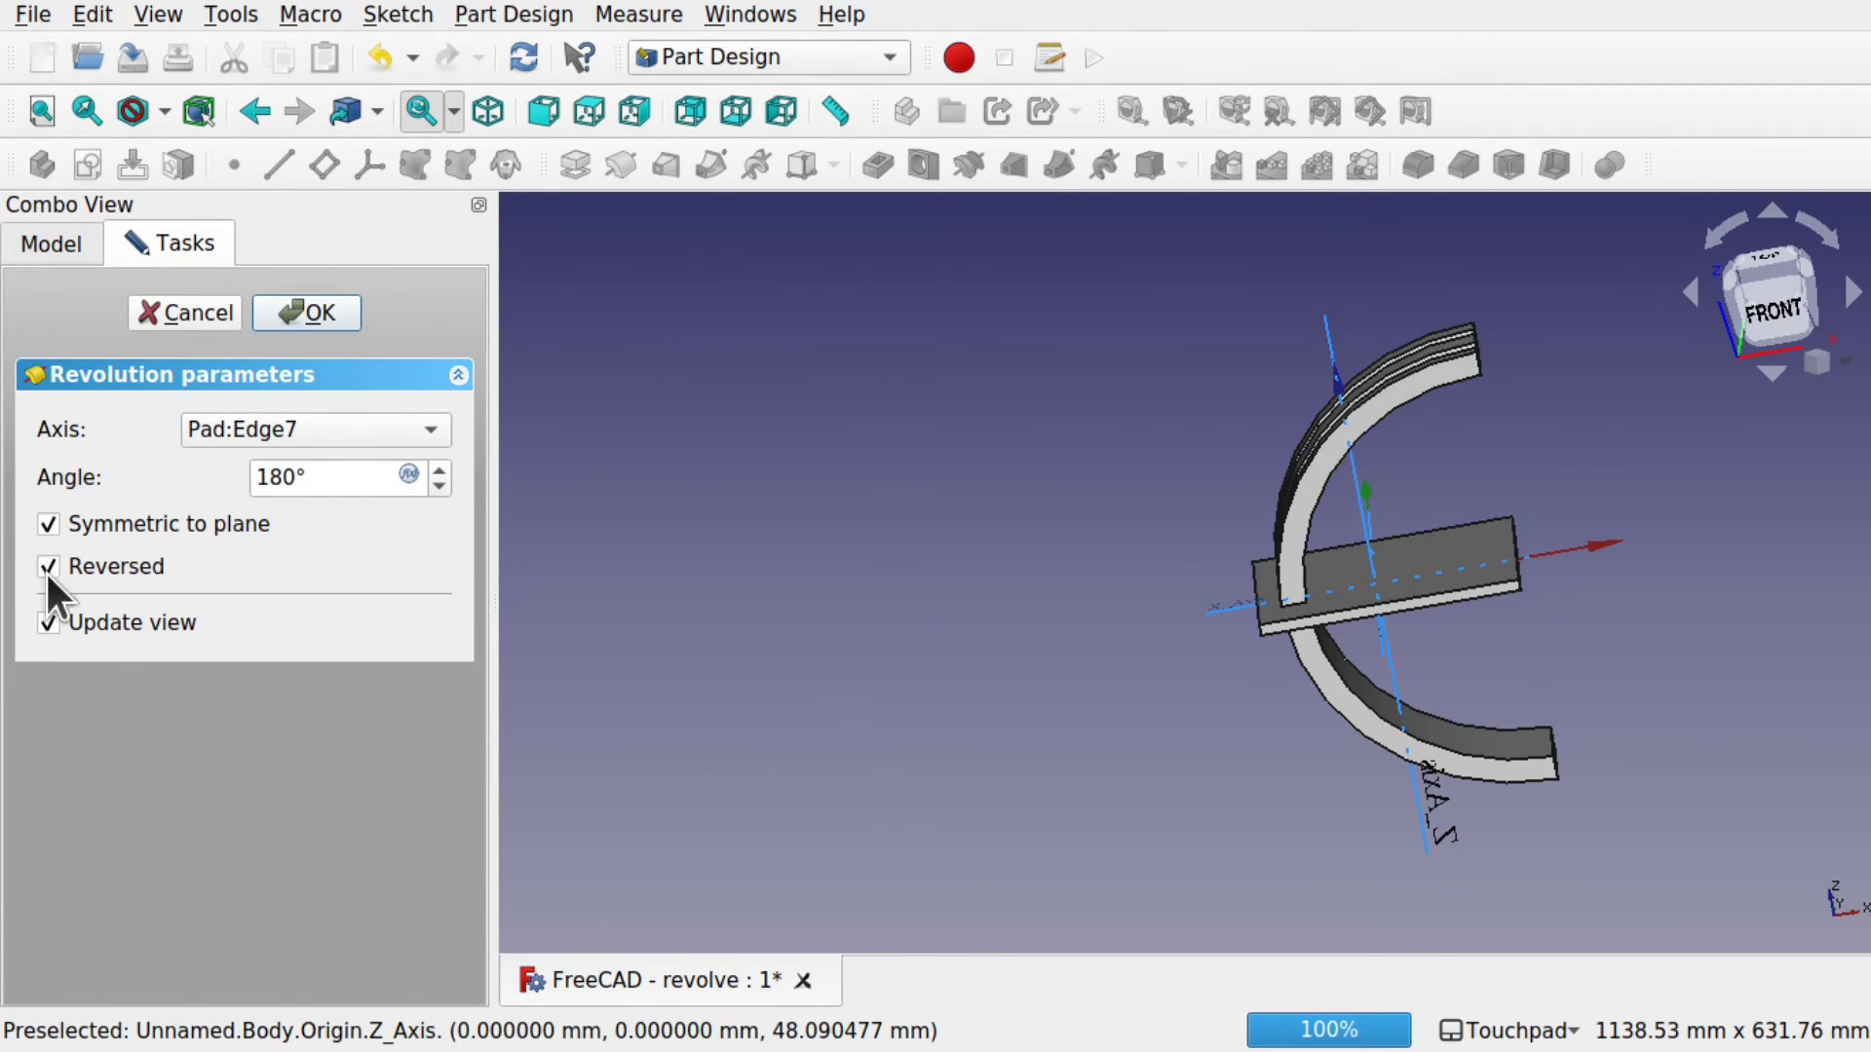
left_click(48, 524)
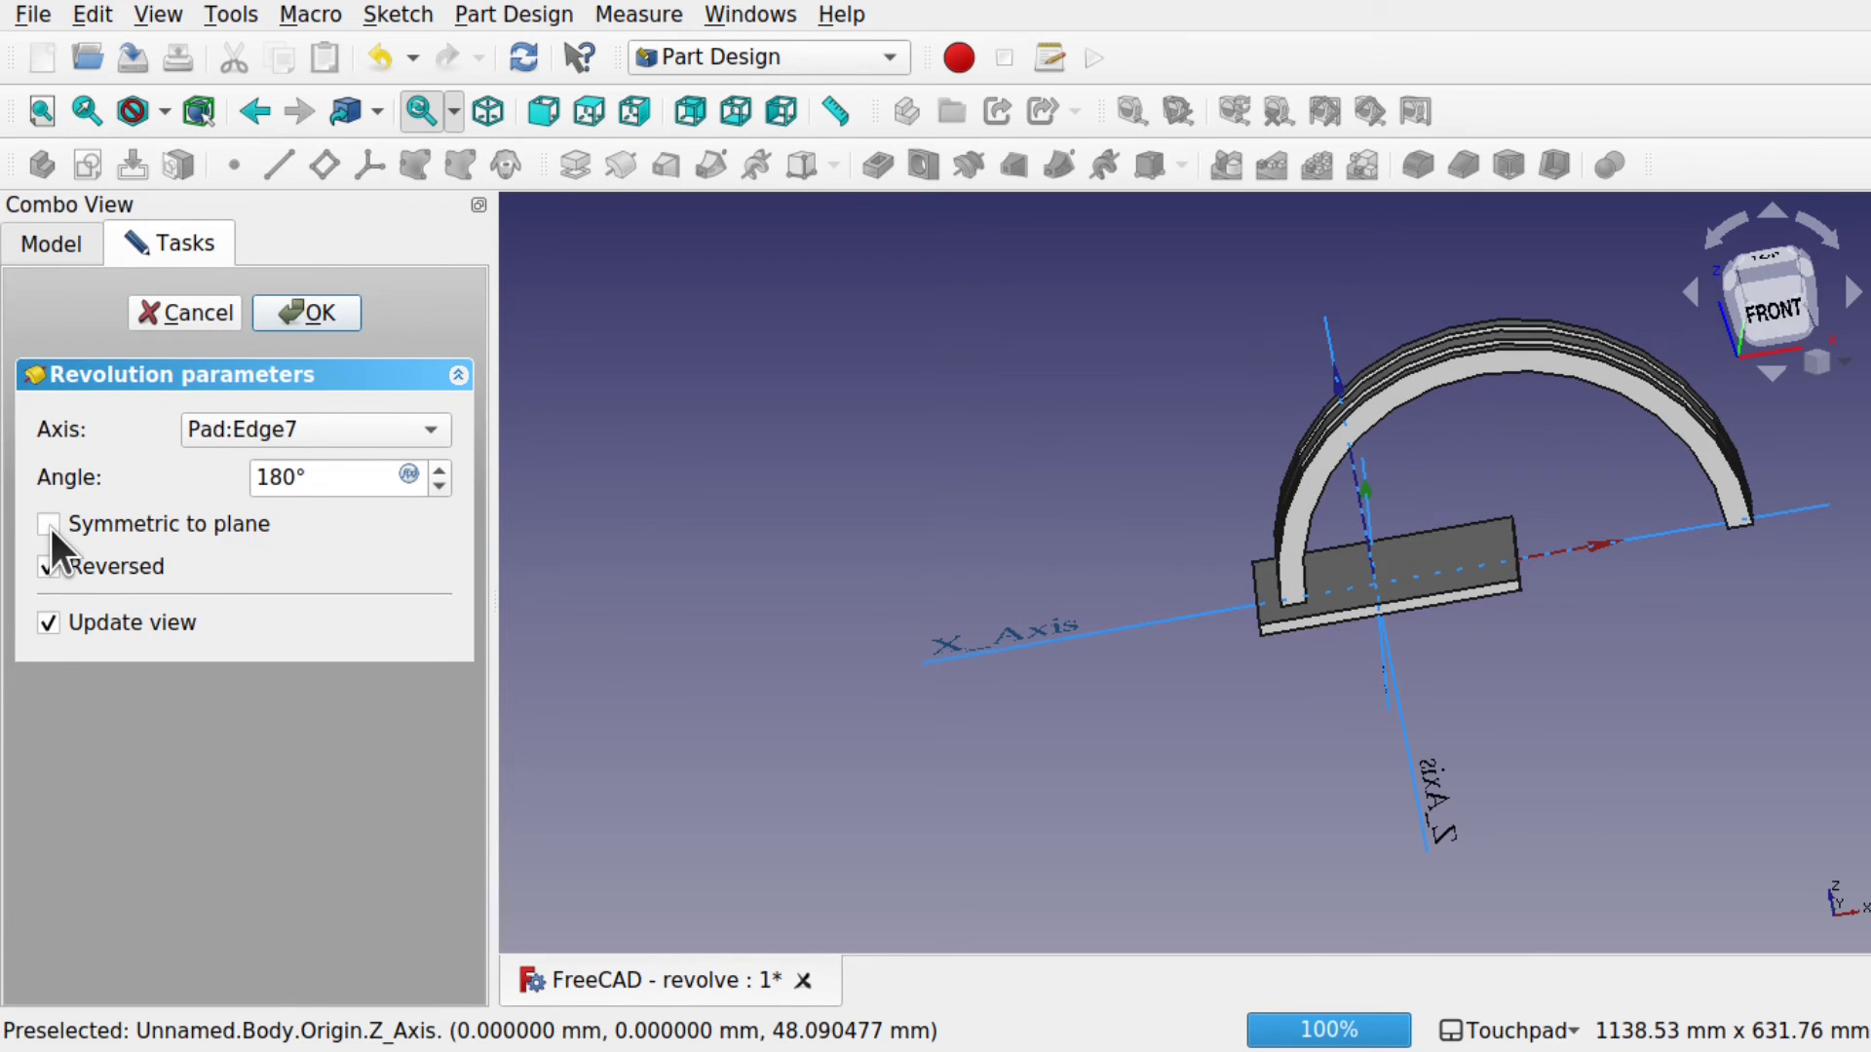
- Set the revolution angle to 90° and finish the revolution
left_click_drag(1693, 668, 1578, 689, "shift")
scroll(1453, 464, "up", 3)
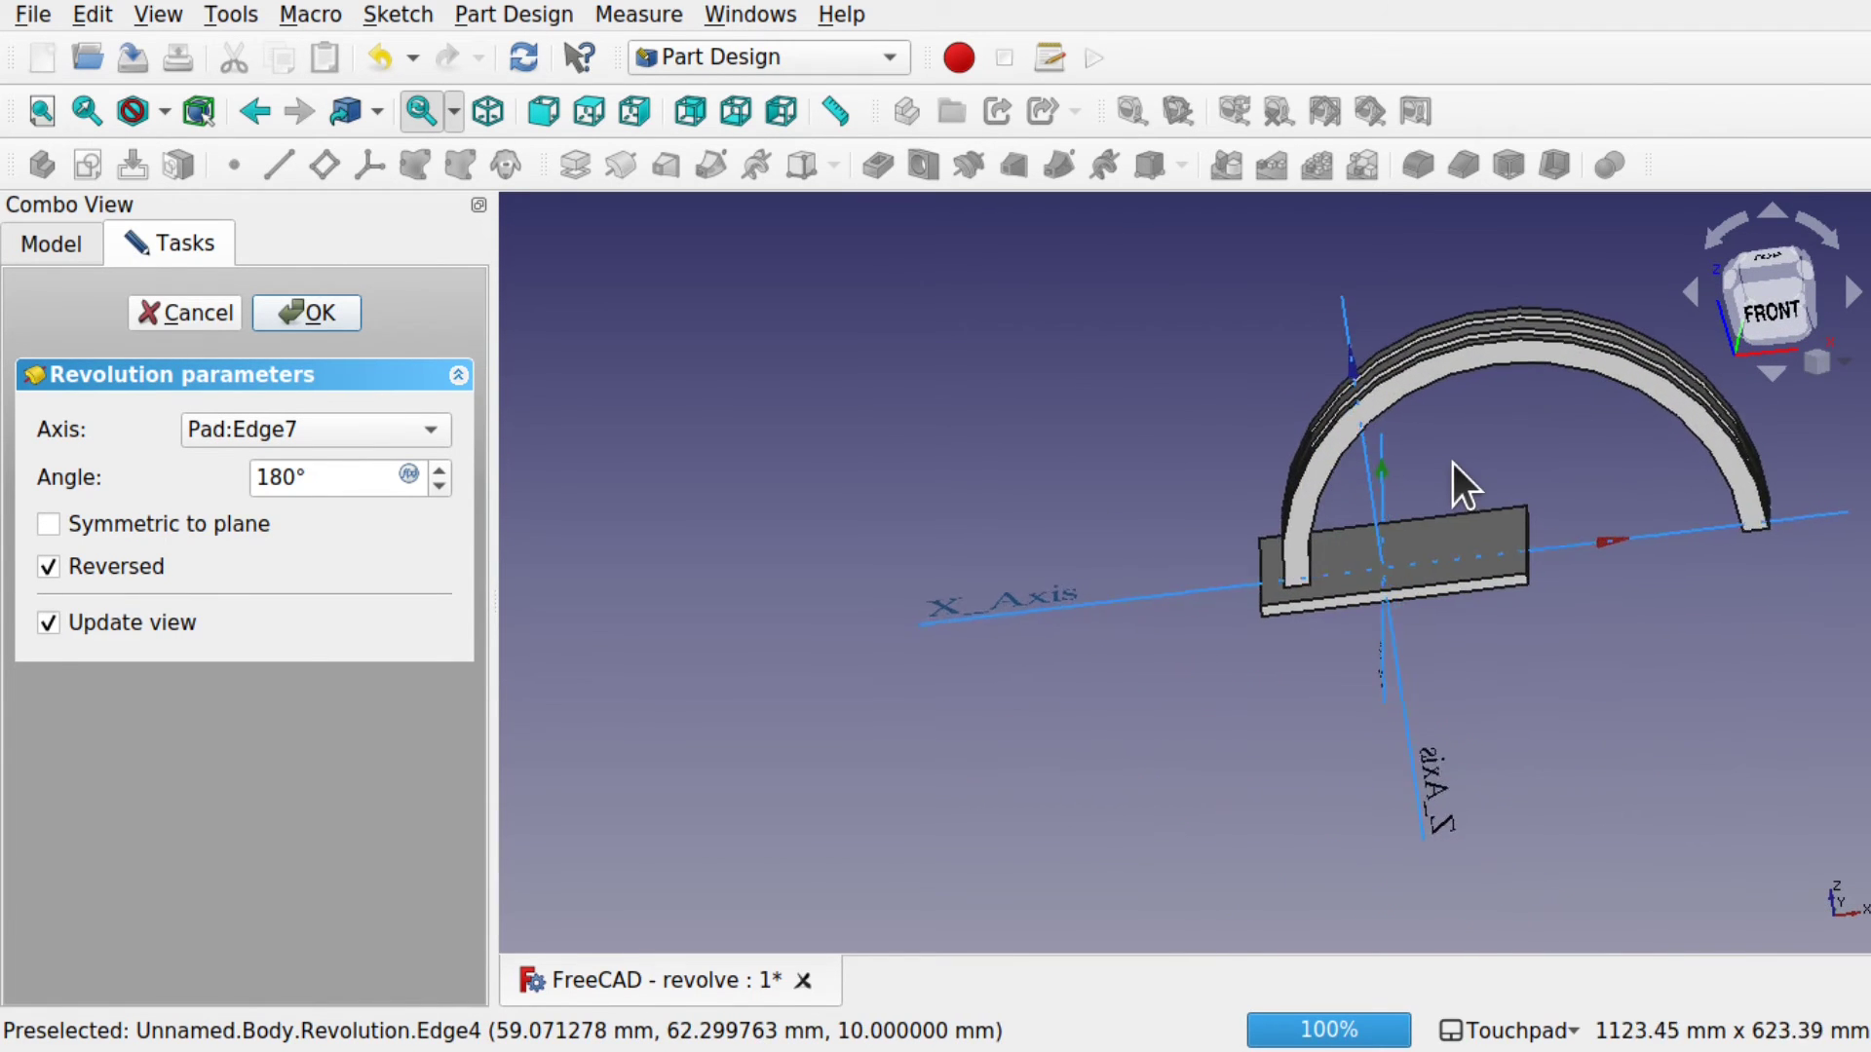
left_click_drag(1453, 464, 1411, 376, "shift")
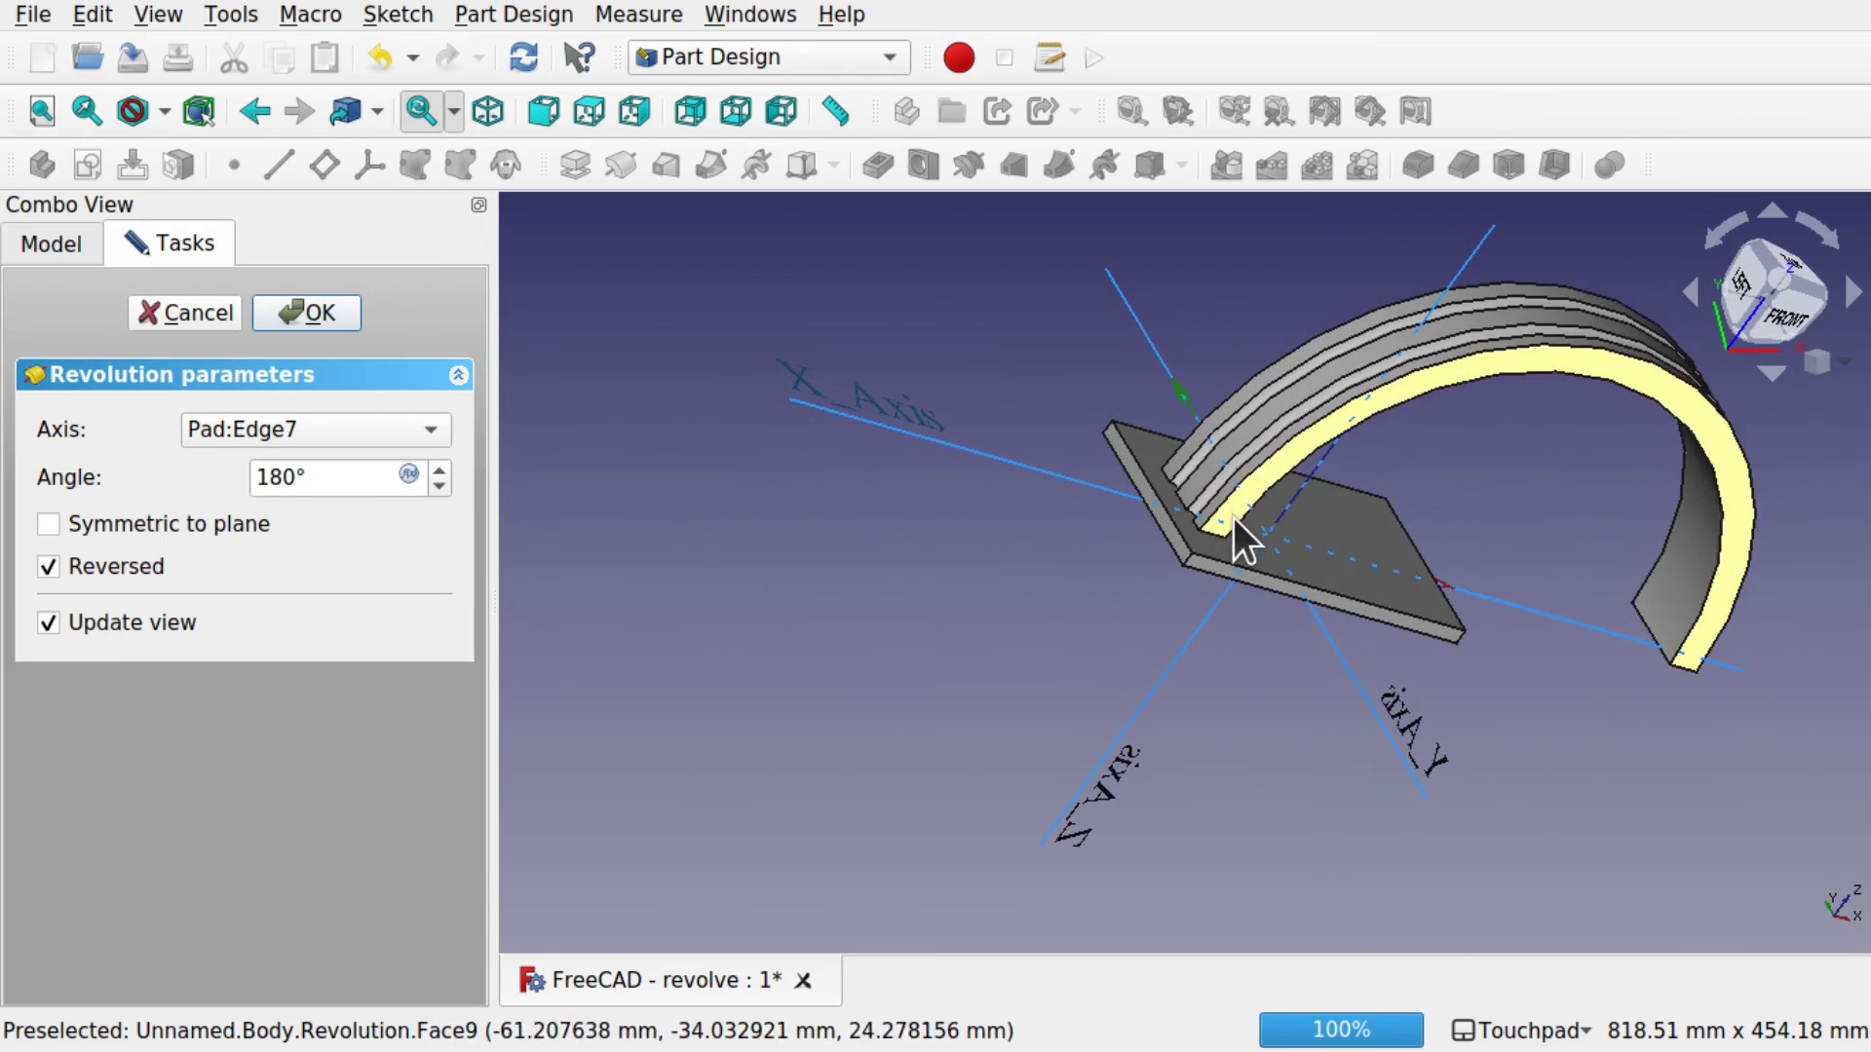
left_click_drag(1596, 517, 1027, 618, "shift")
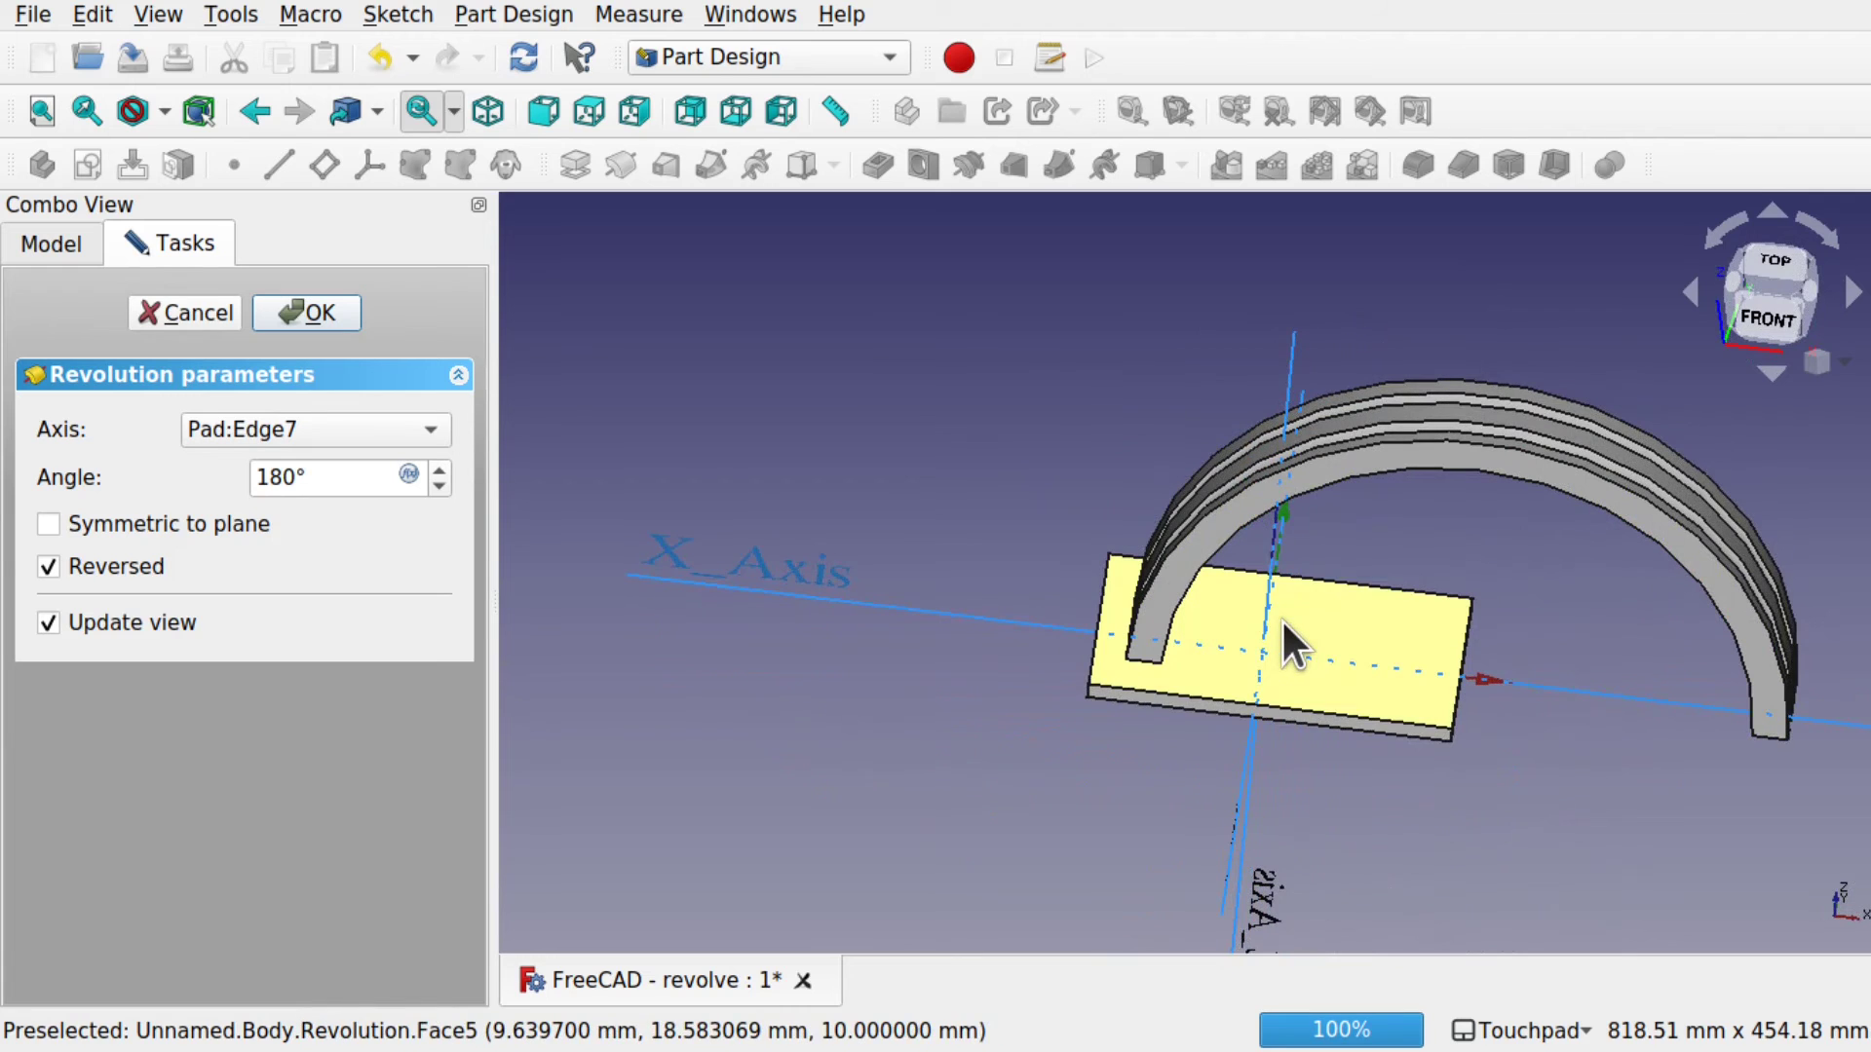
left_click_drag(1283, 623, 1209, 643, "shift")
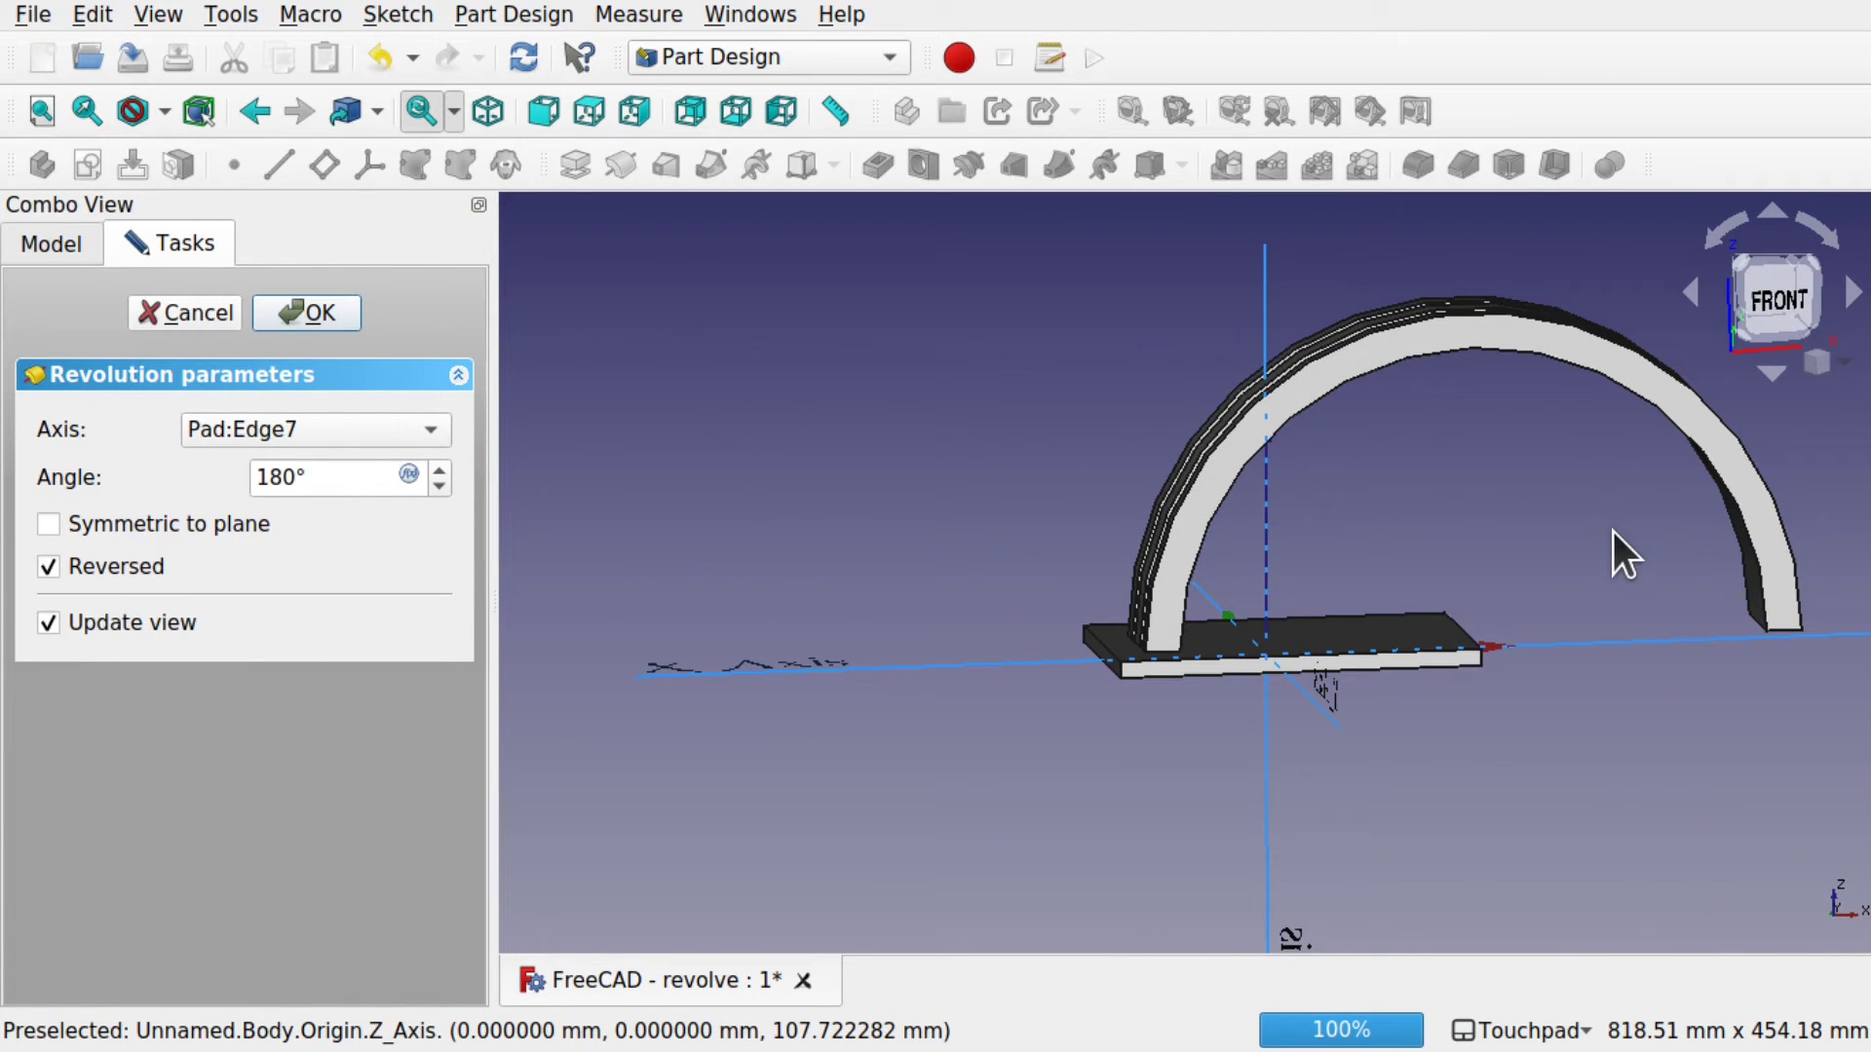
double_click(285, 478)
type("90")
left_click(729, 530)
left_click_drag(874, 497, 1272, 493, "shift")
left_click_drag(1169, 421, 1275, 458, "shift")
left_click_drag(1491, 458, 523, 355, "shift")
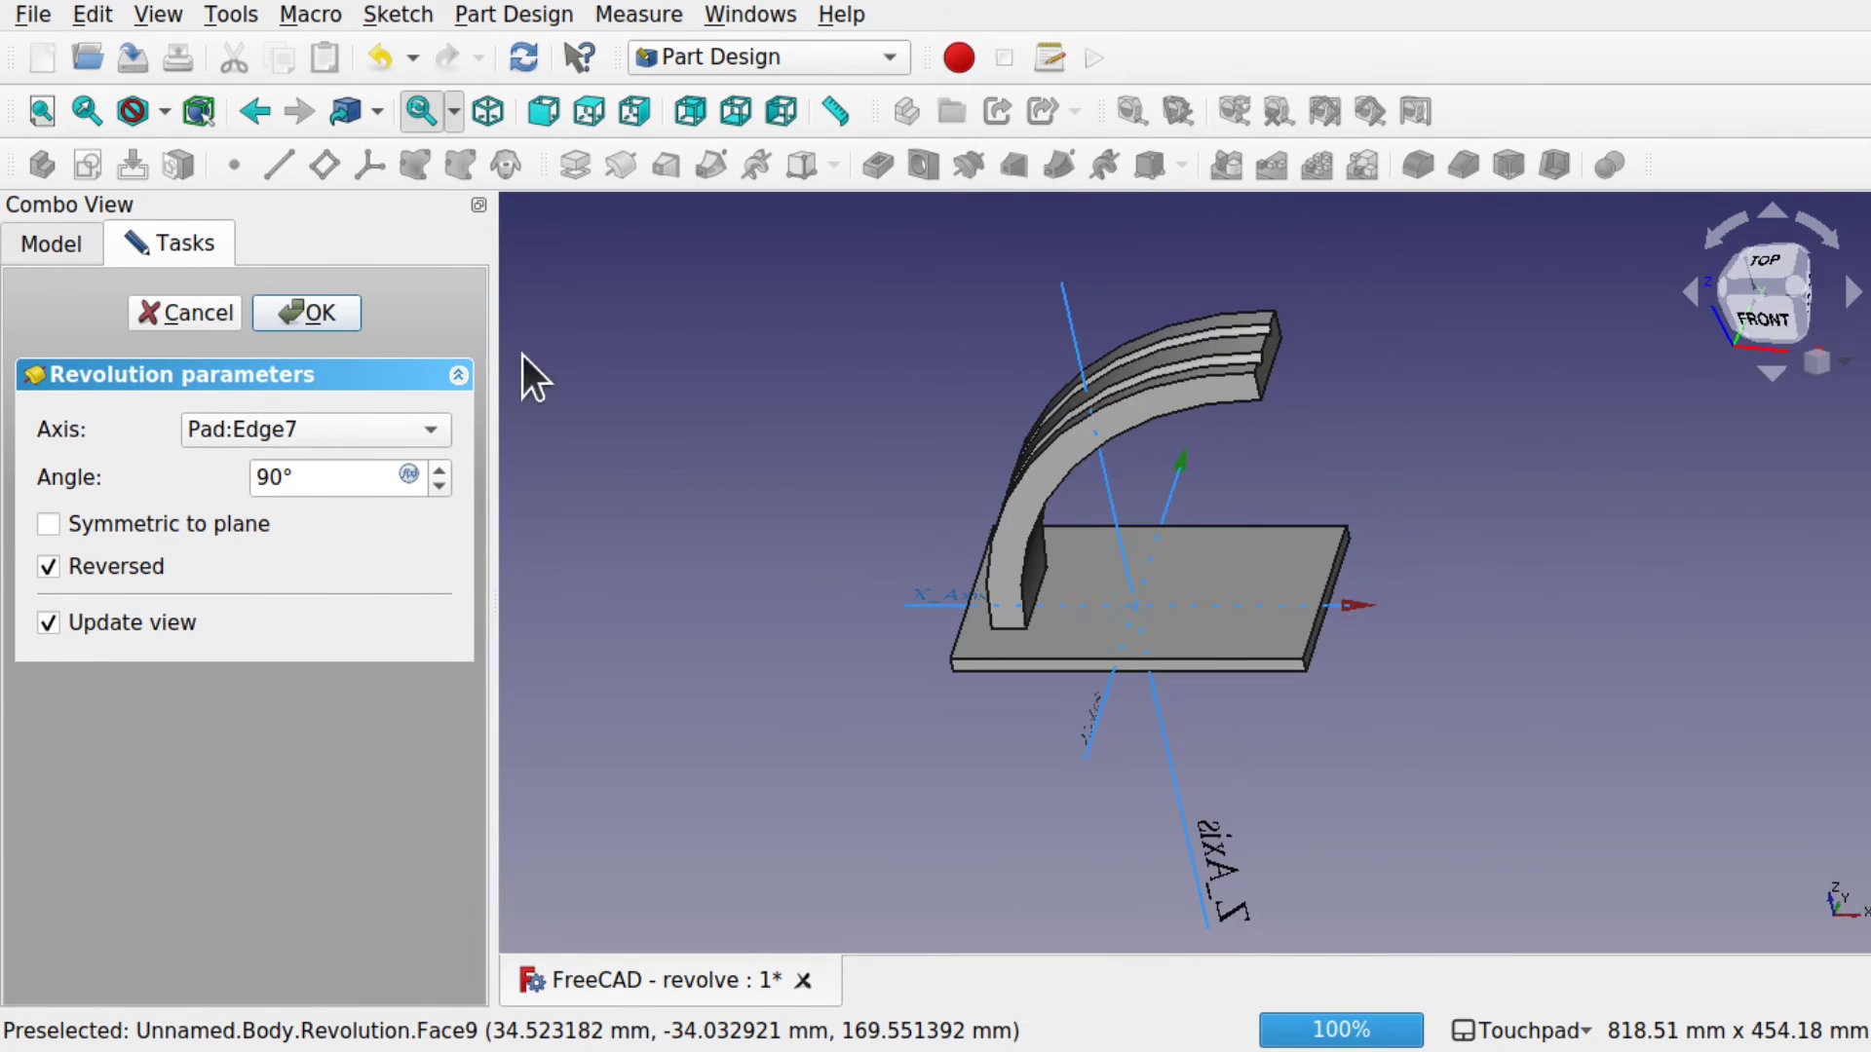
left_click(333, 308)
- Highlight the finished Revolution feature to inspect the curved arm, and clear the selection
left_click(224, 452)
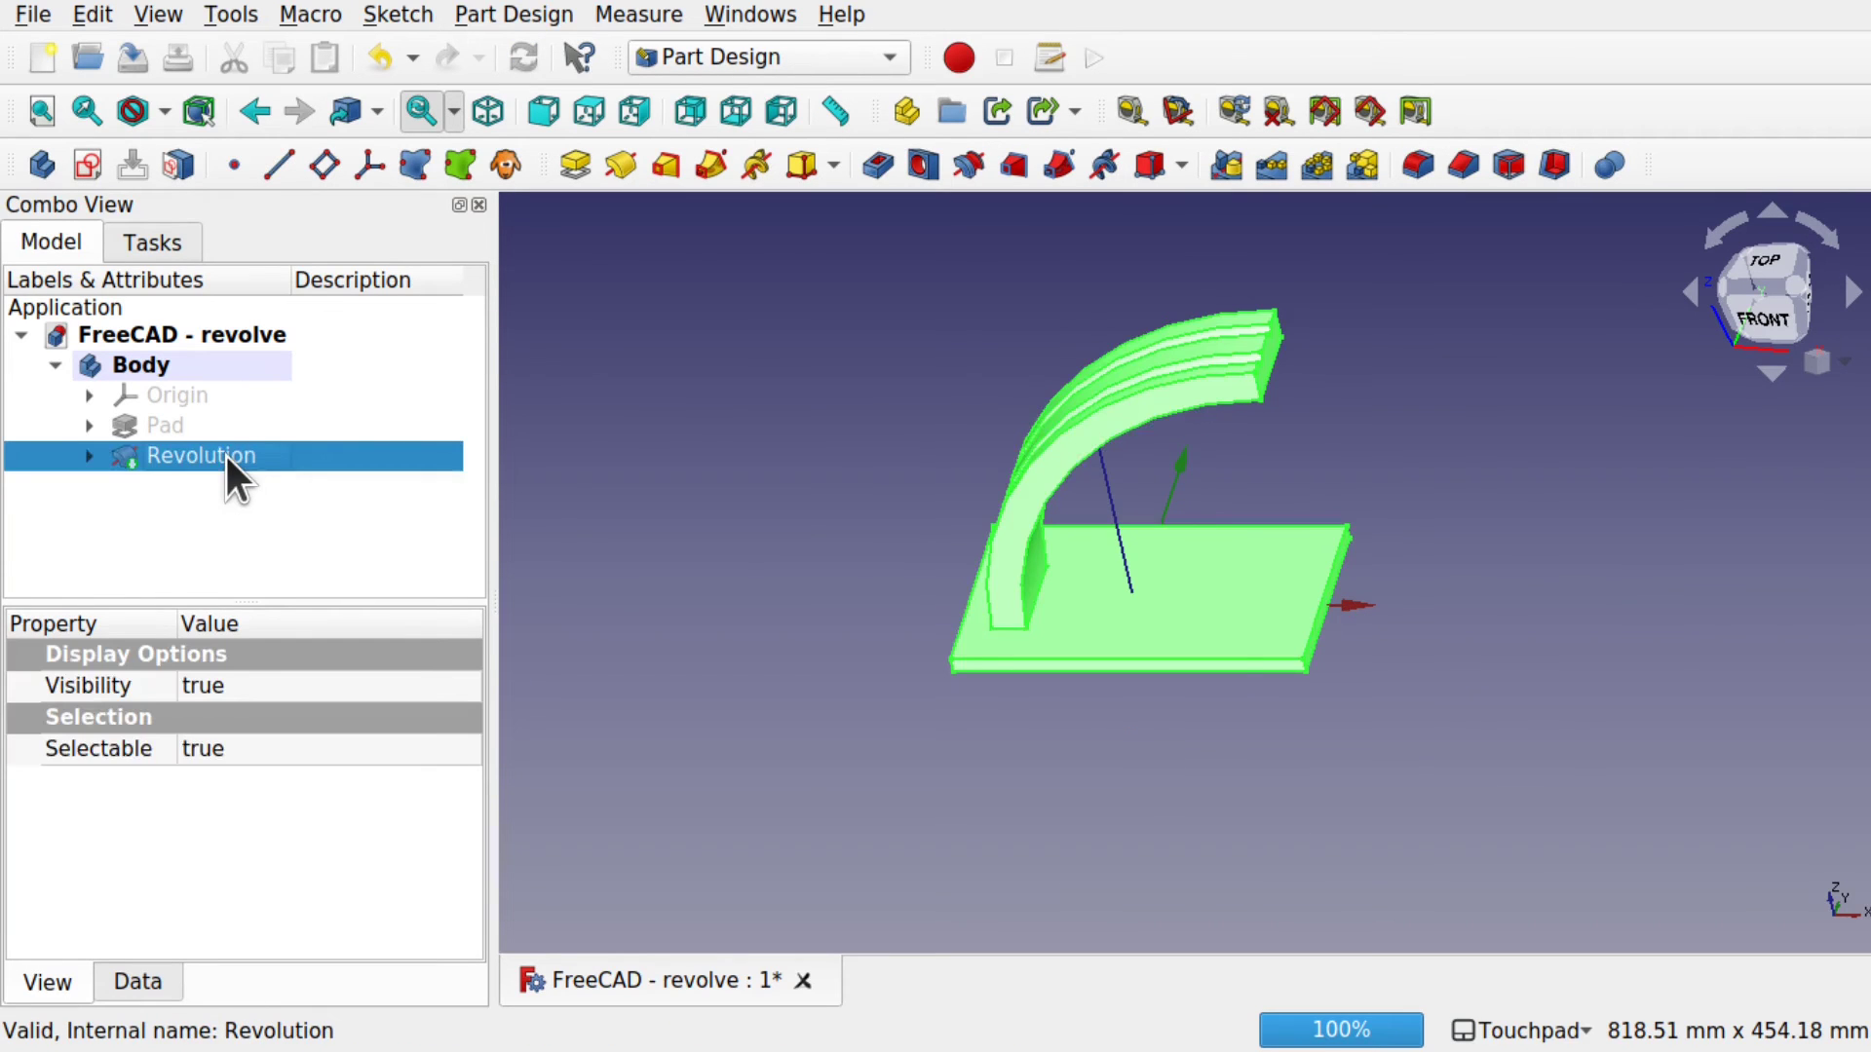
left_click_drag(1132, 434, 1169, 446, "shift")
left_click(937, 407)
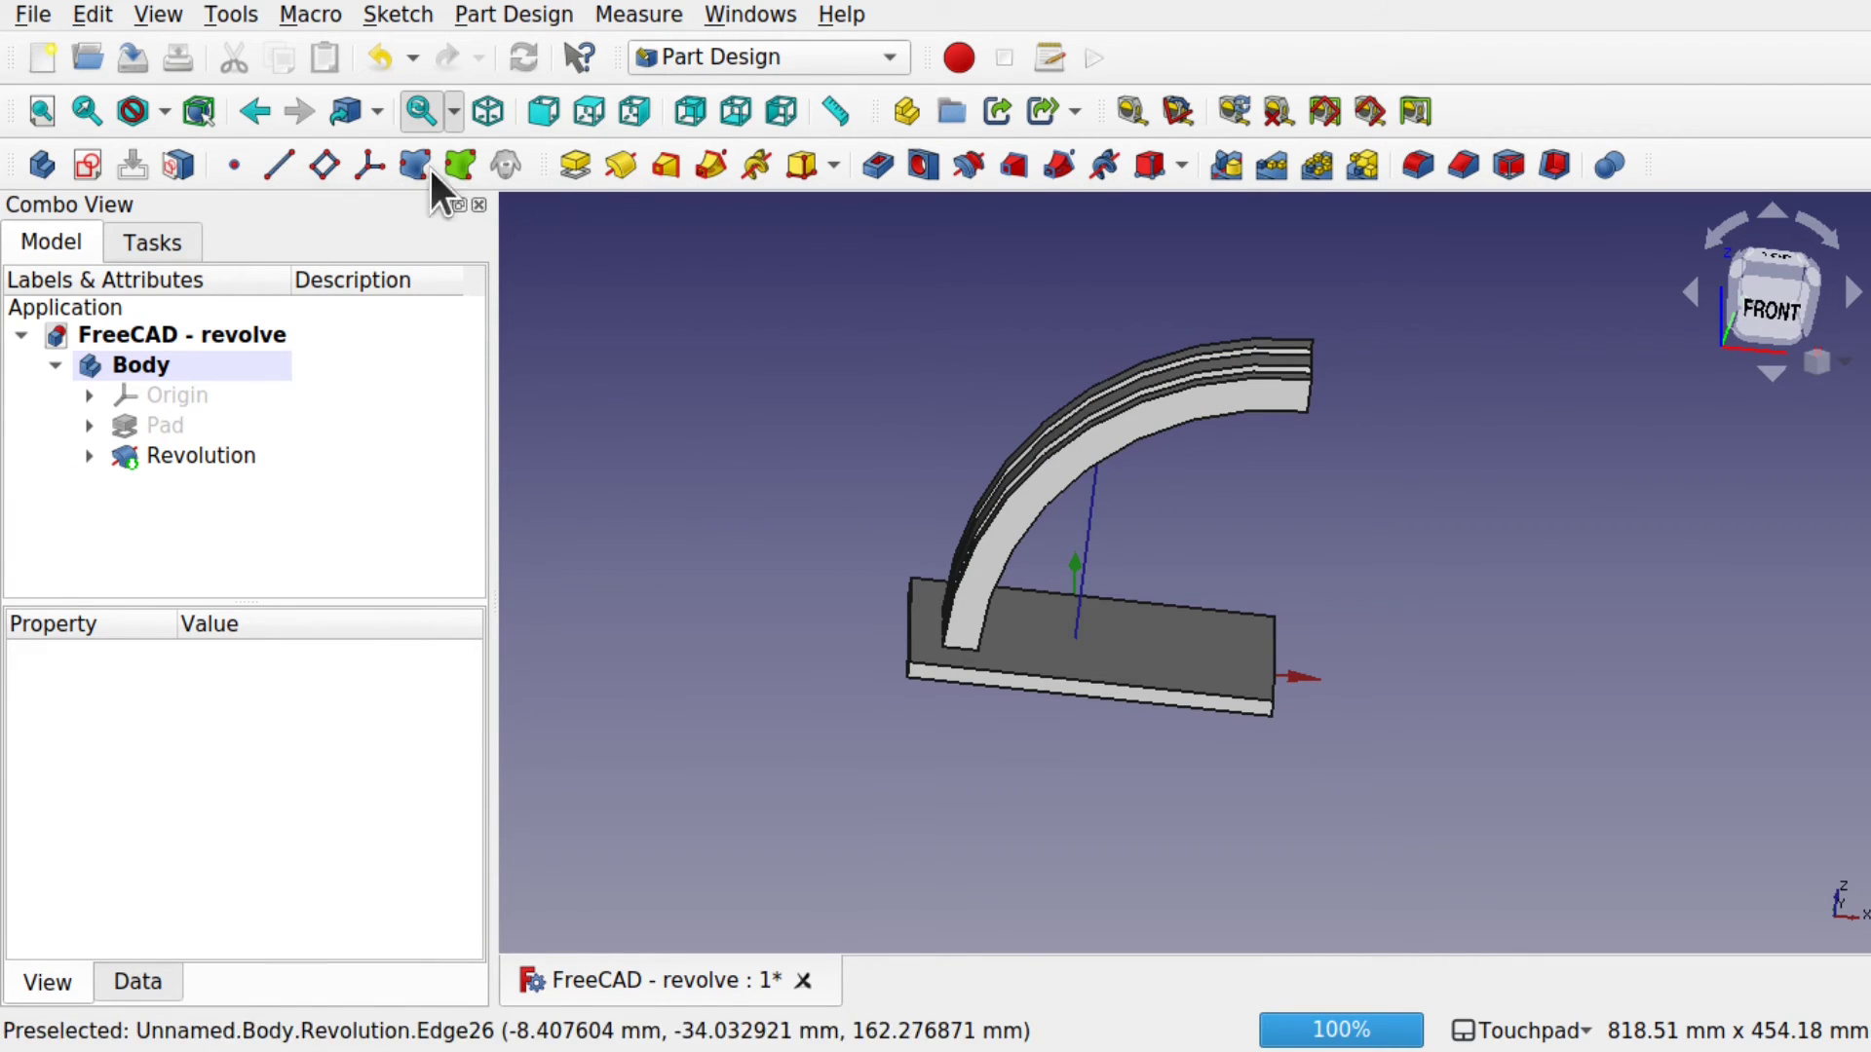
- Start a new datum line and attach it through the plate's top front long edge
left_click_drag(1613, 502, 1581, 548, "shift")
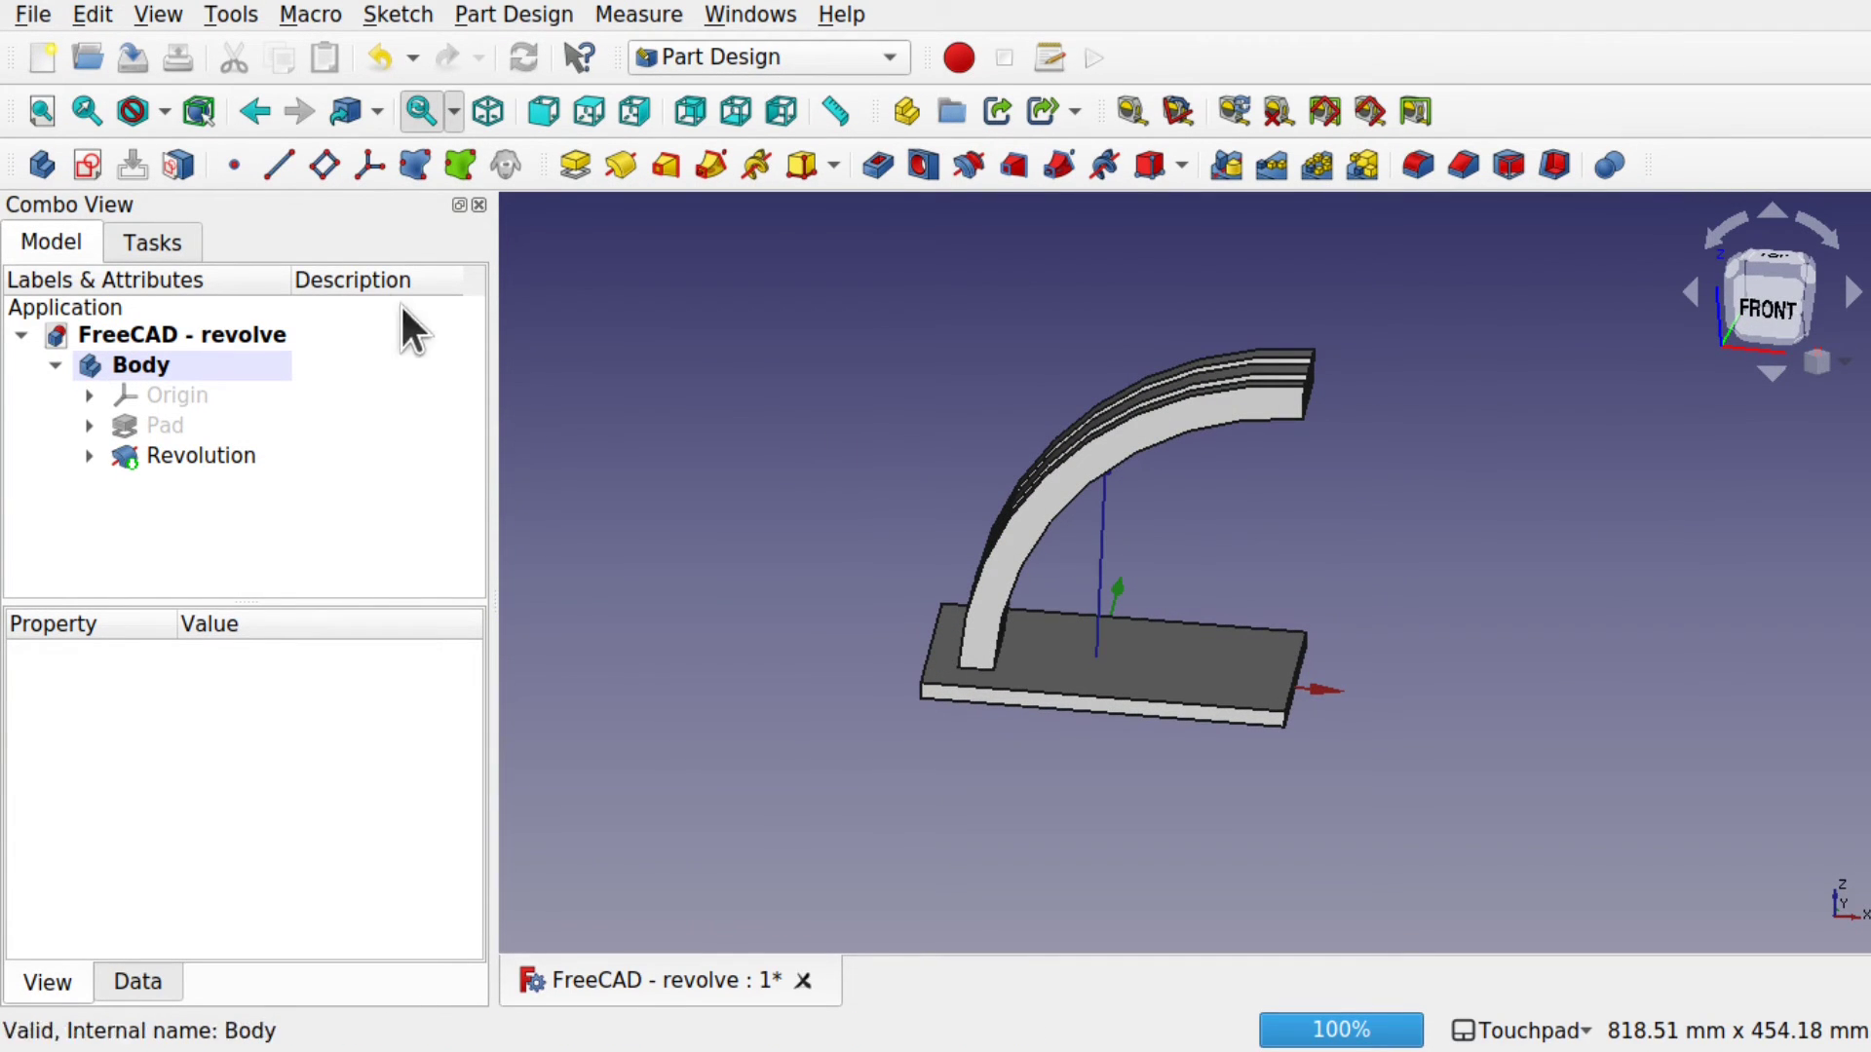
left_click(284, 162)
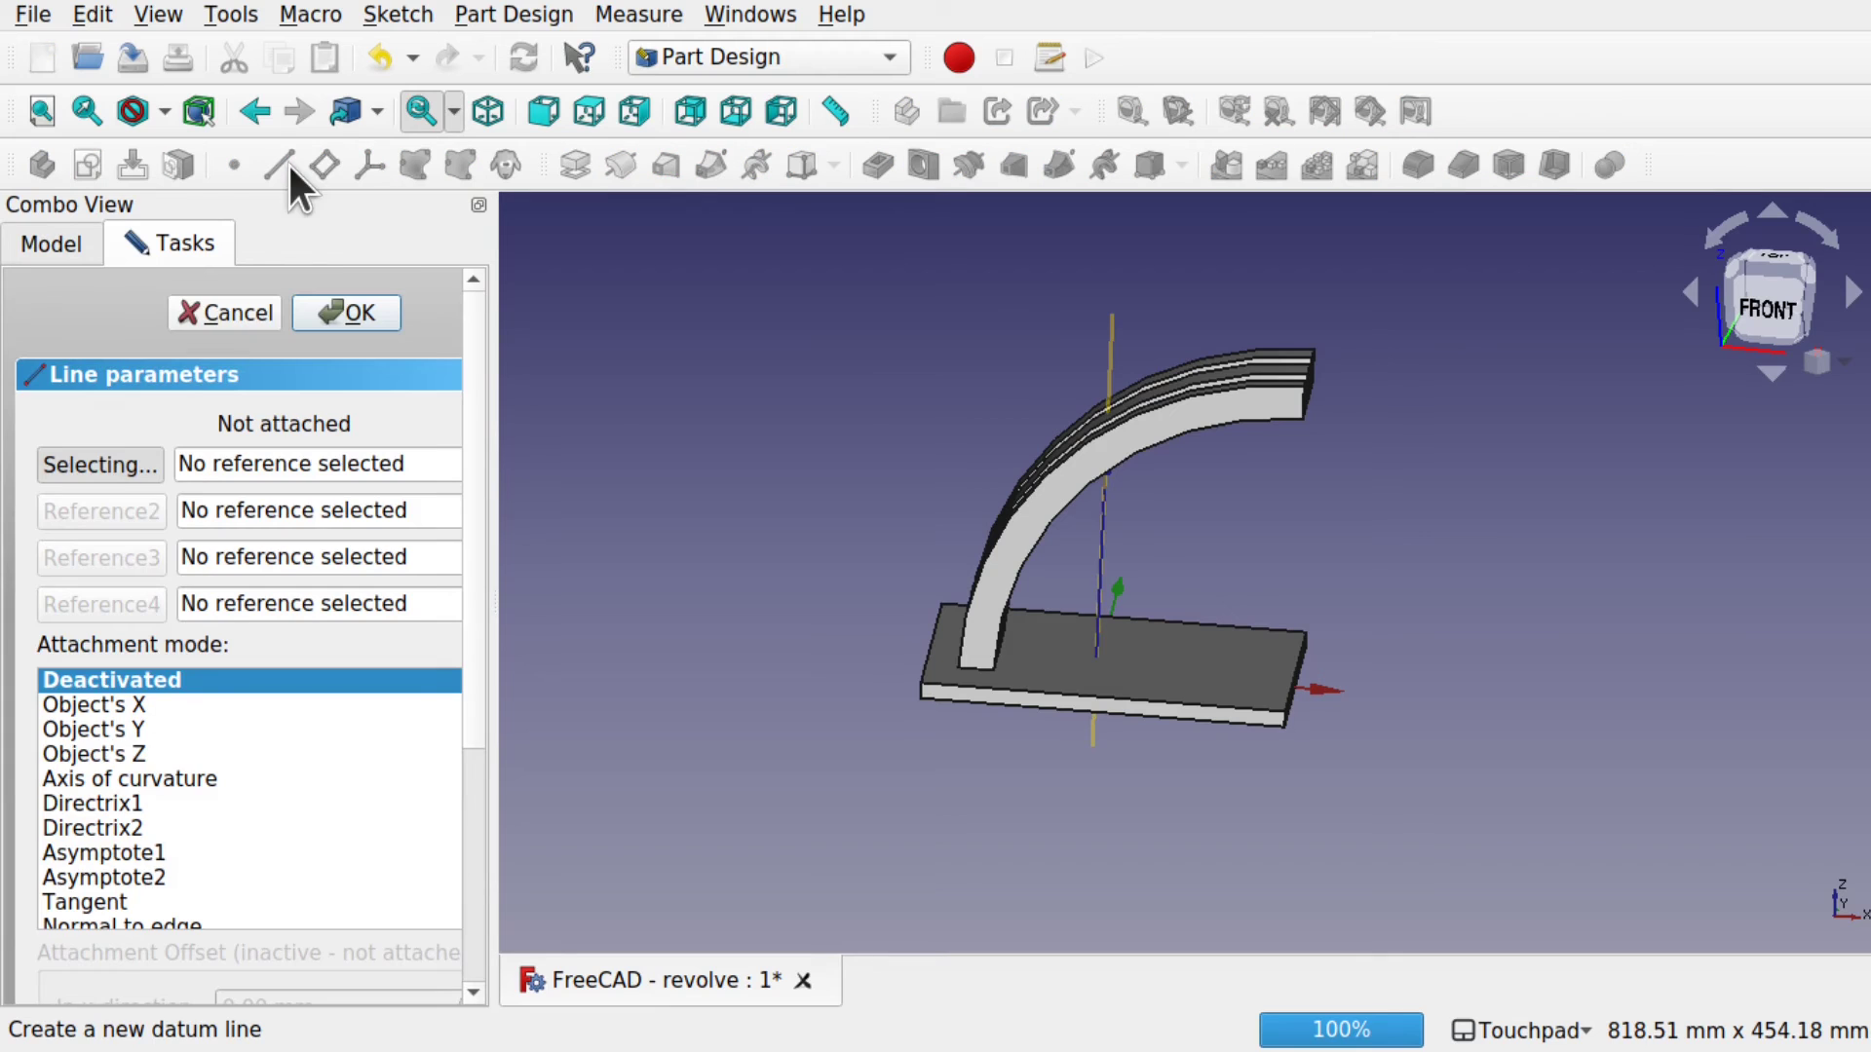
left_click_drag(1112, 366, 893, 422, "alt")
left_click_drag(1225, 534, 1174, 616, "alt")
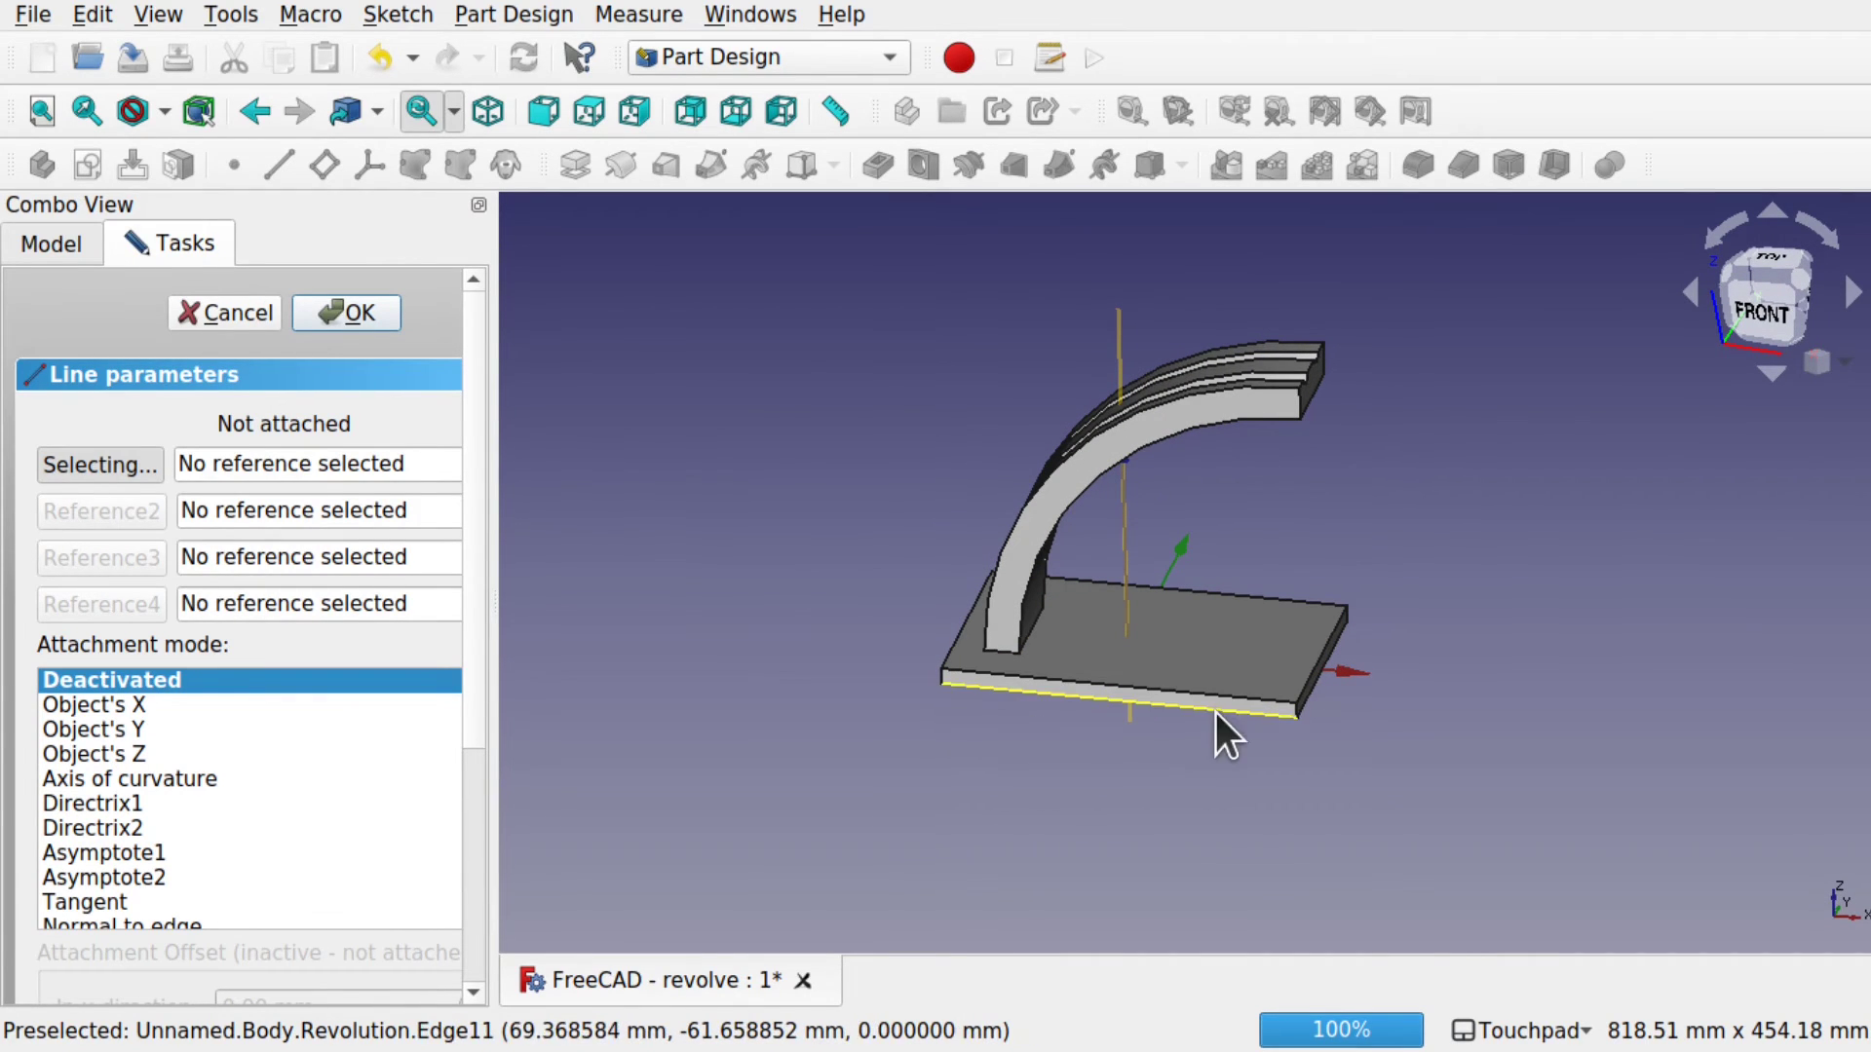
left_click(1066, 676)
middle_click_drag(1207, 646, 1330, 686)
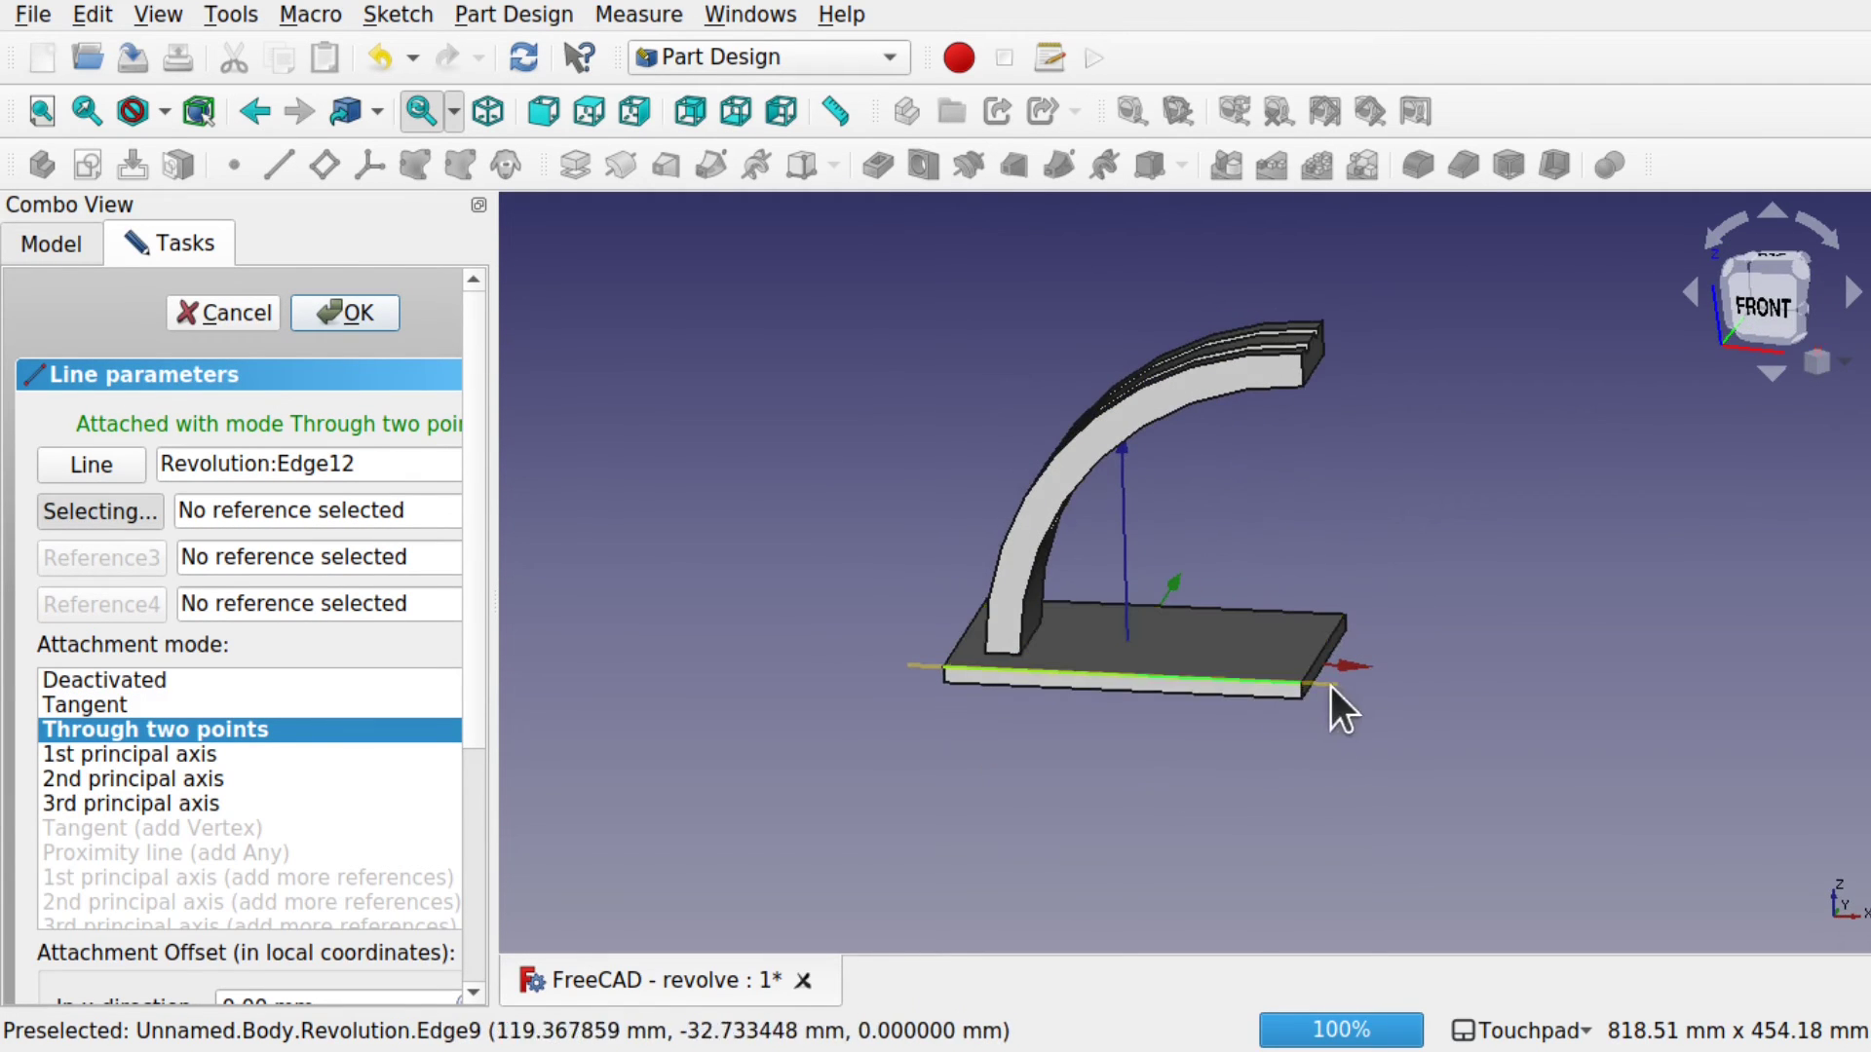
- Add the plate's top back corner as a second datum line reference, and clear both the edge and corner references
left_click(1345, 615)
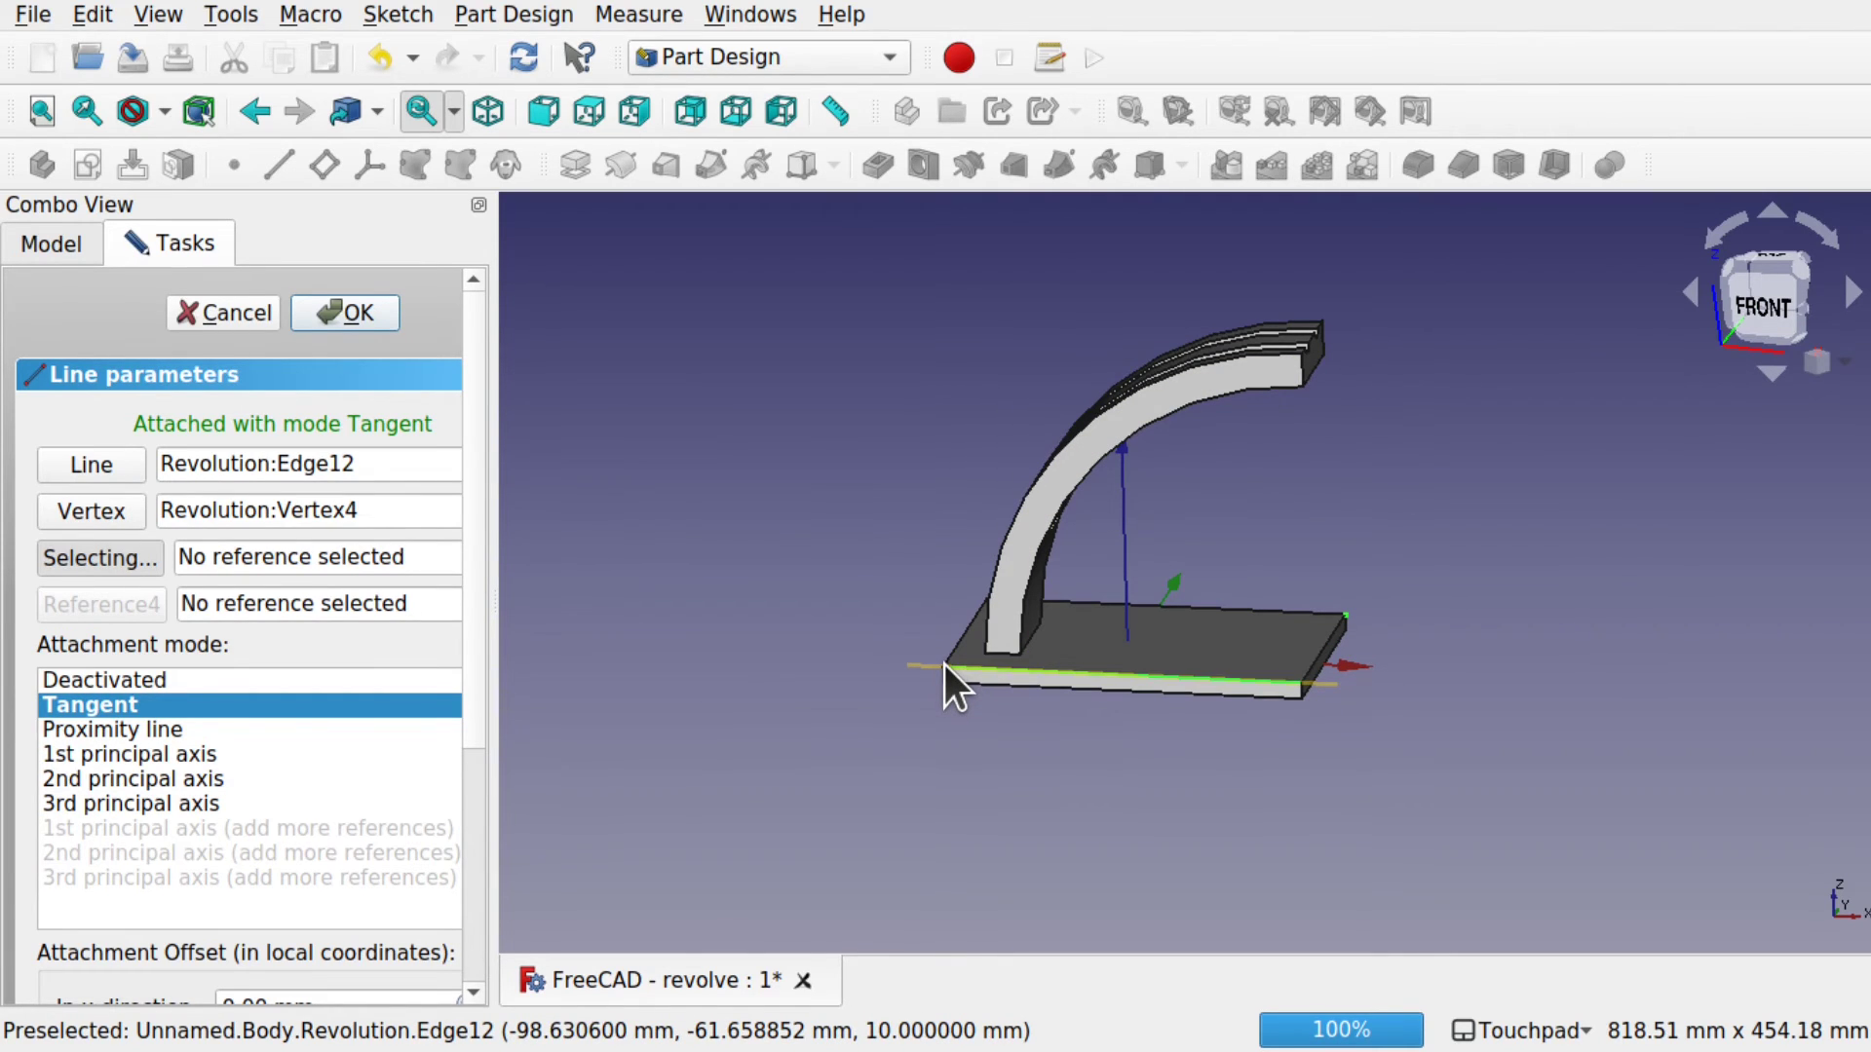
left_click(75, 449)
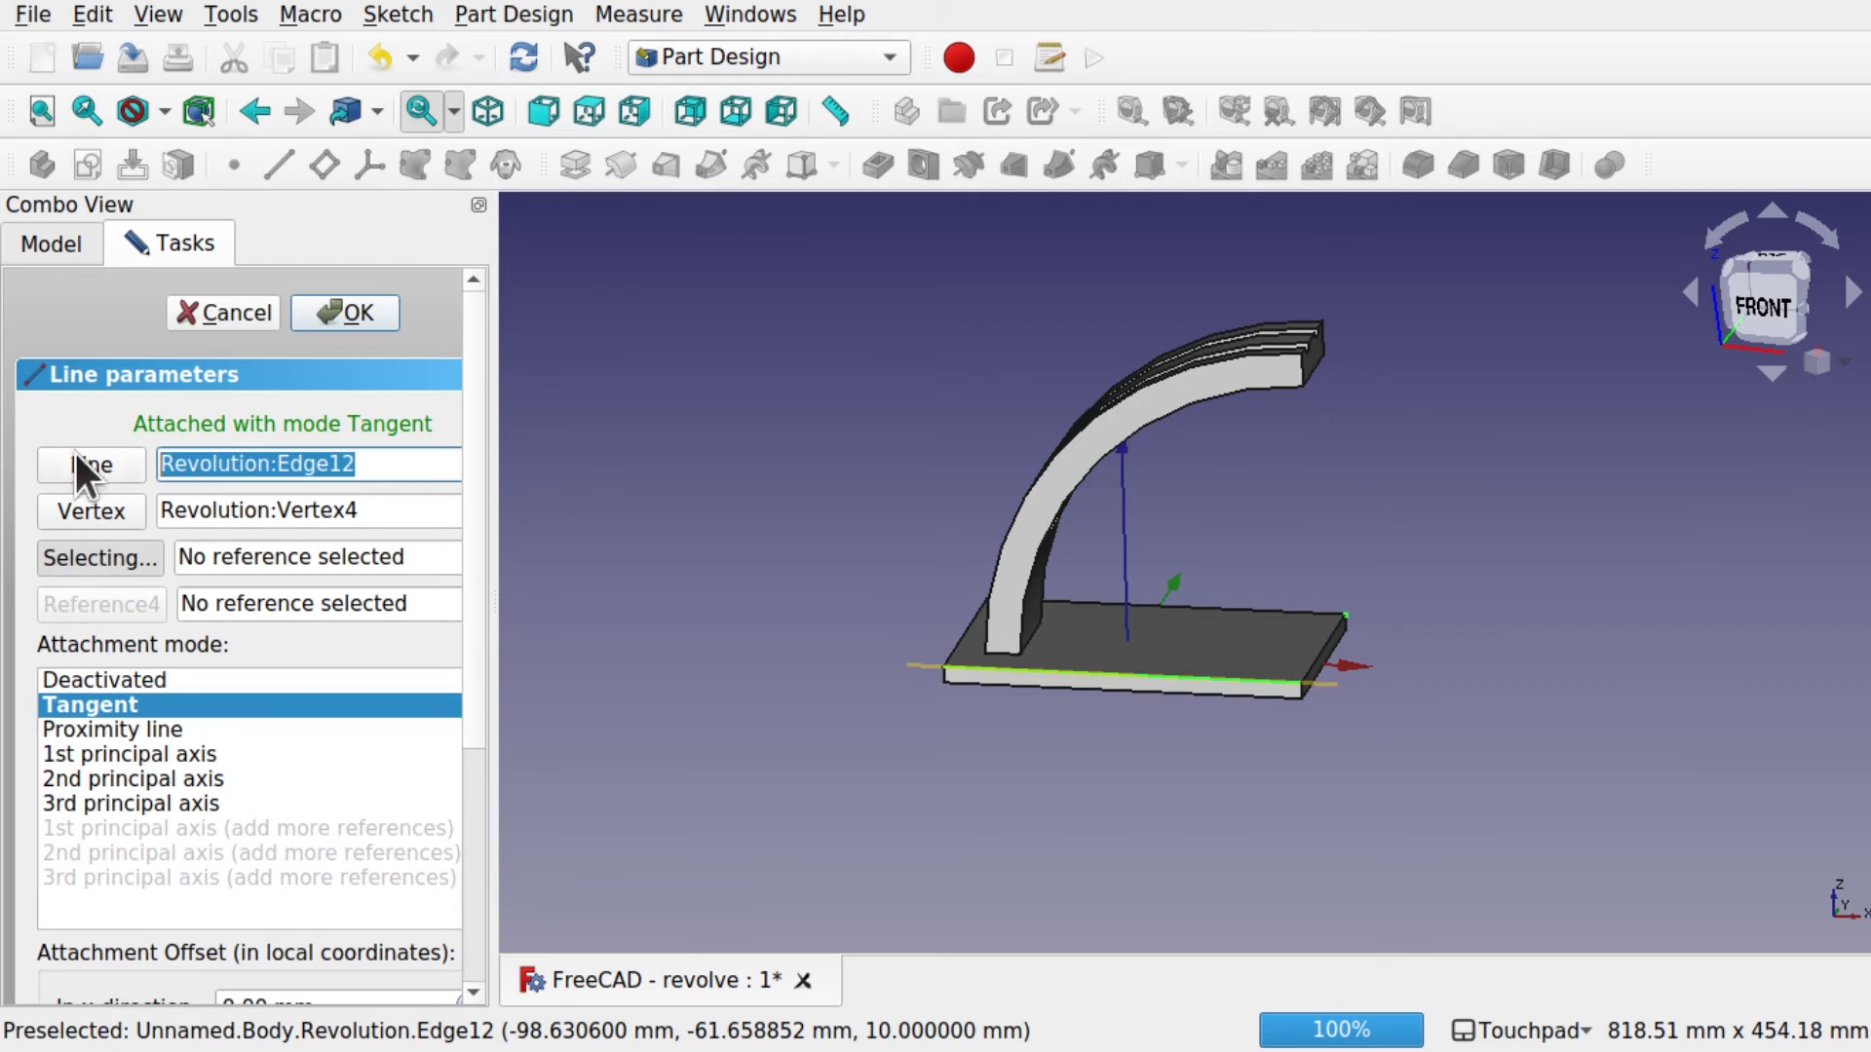
key("BackSpace")
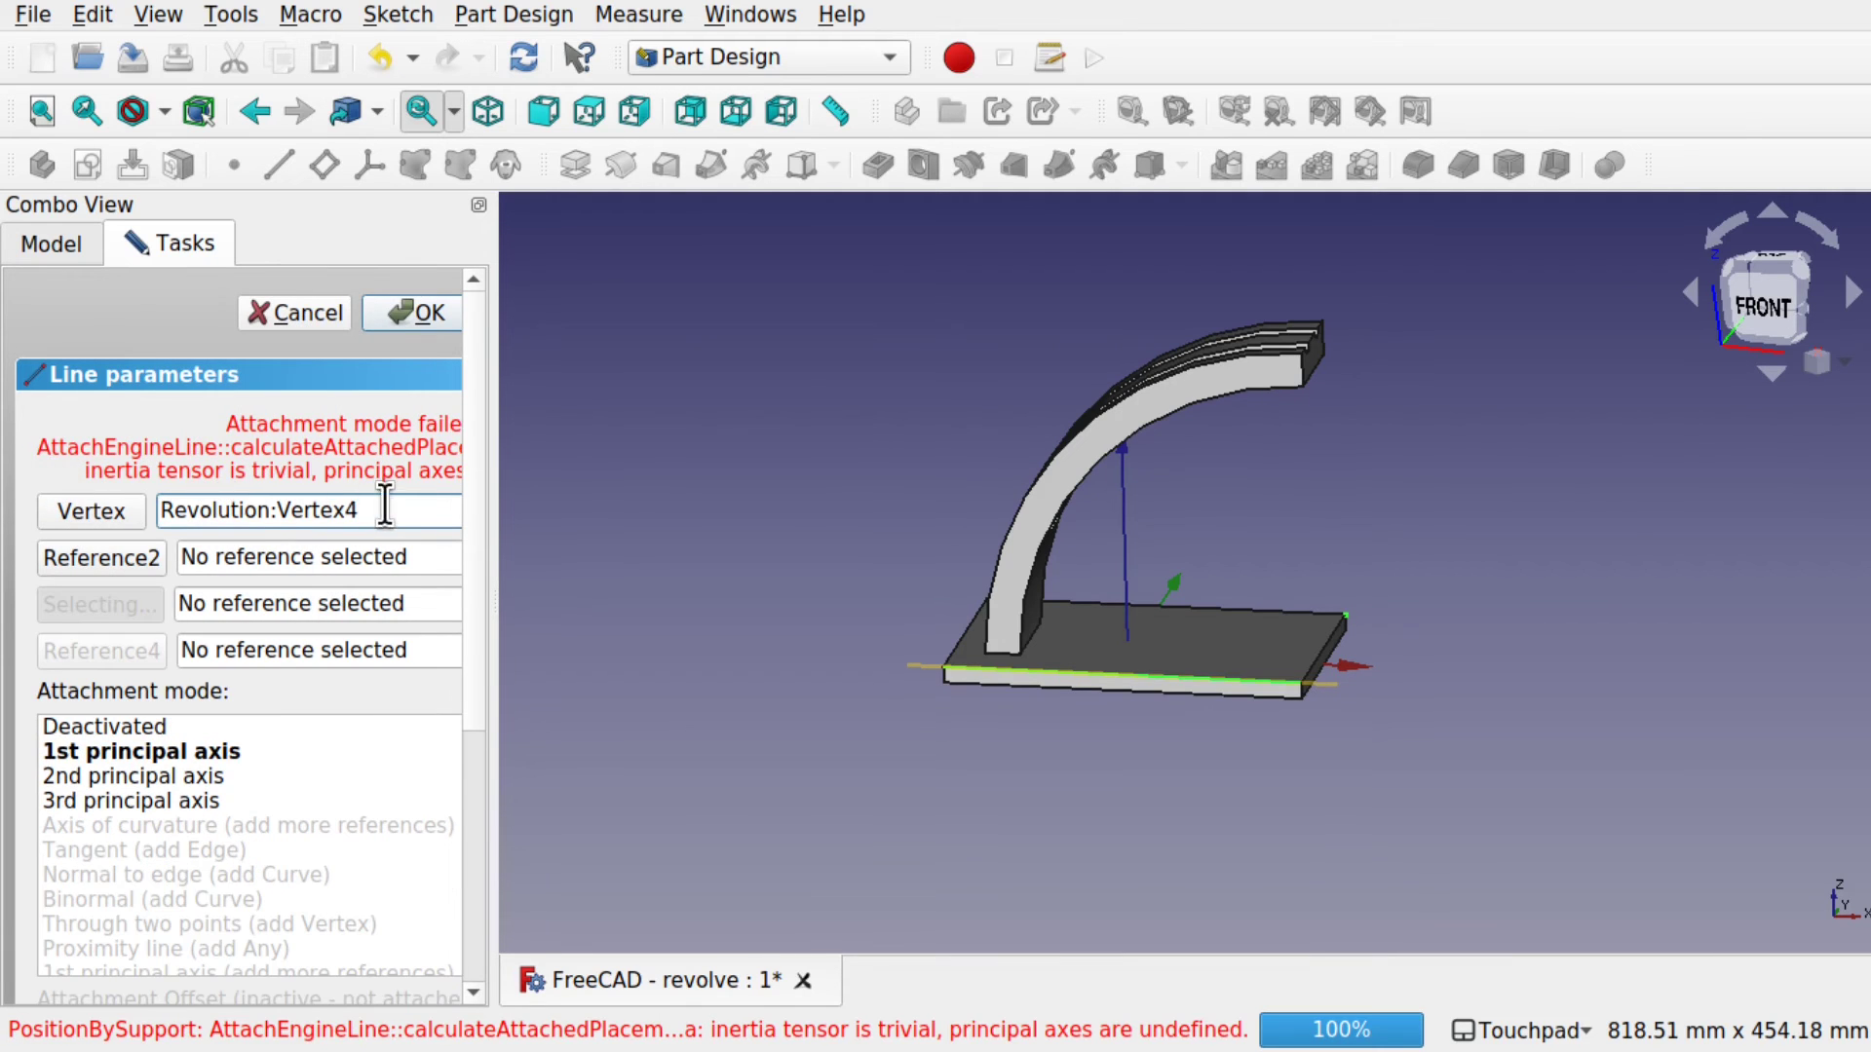
left_click(91, 510)
key("BackSpace")
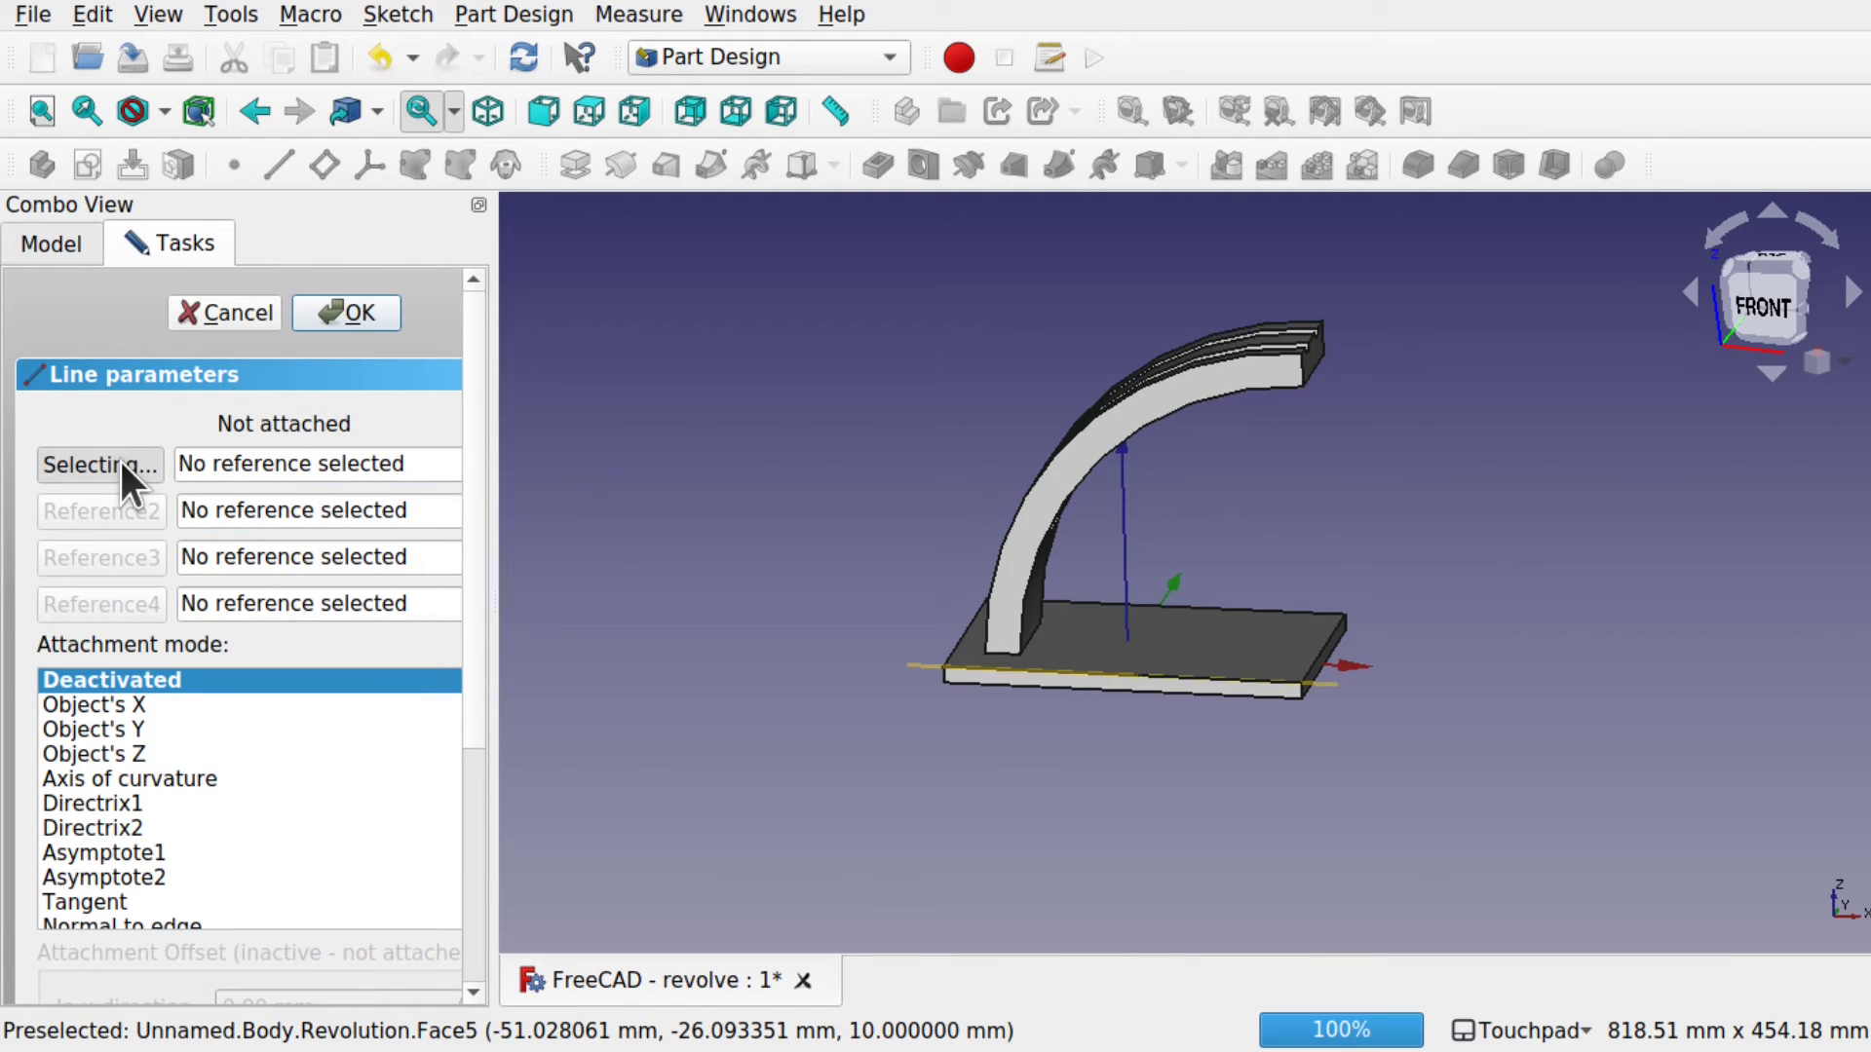
- Attach the datum line through the plate's diagonally opposite top front and back corners, and finish it
left_click(943, 669)
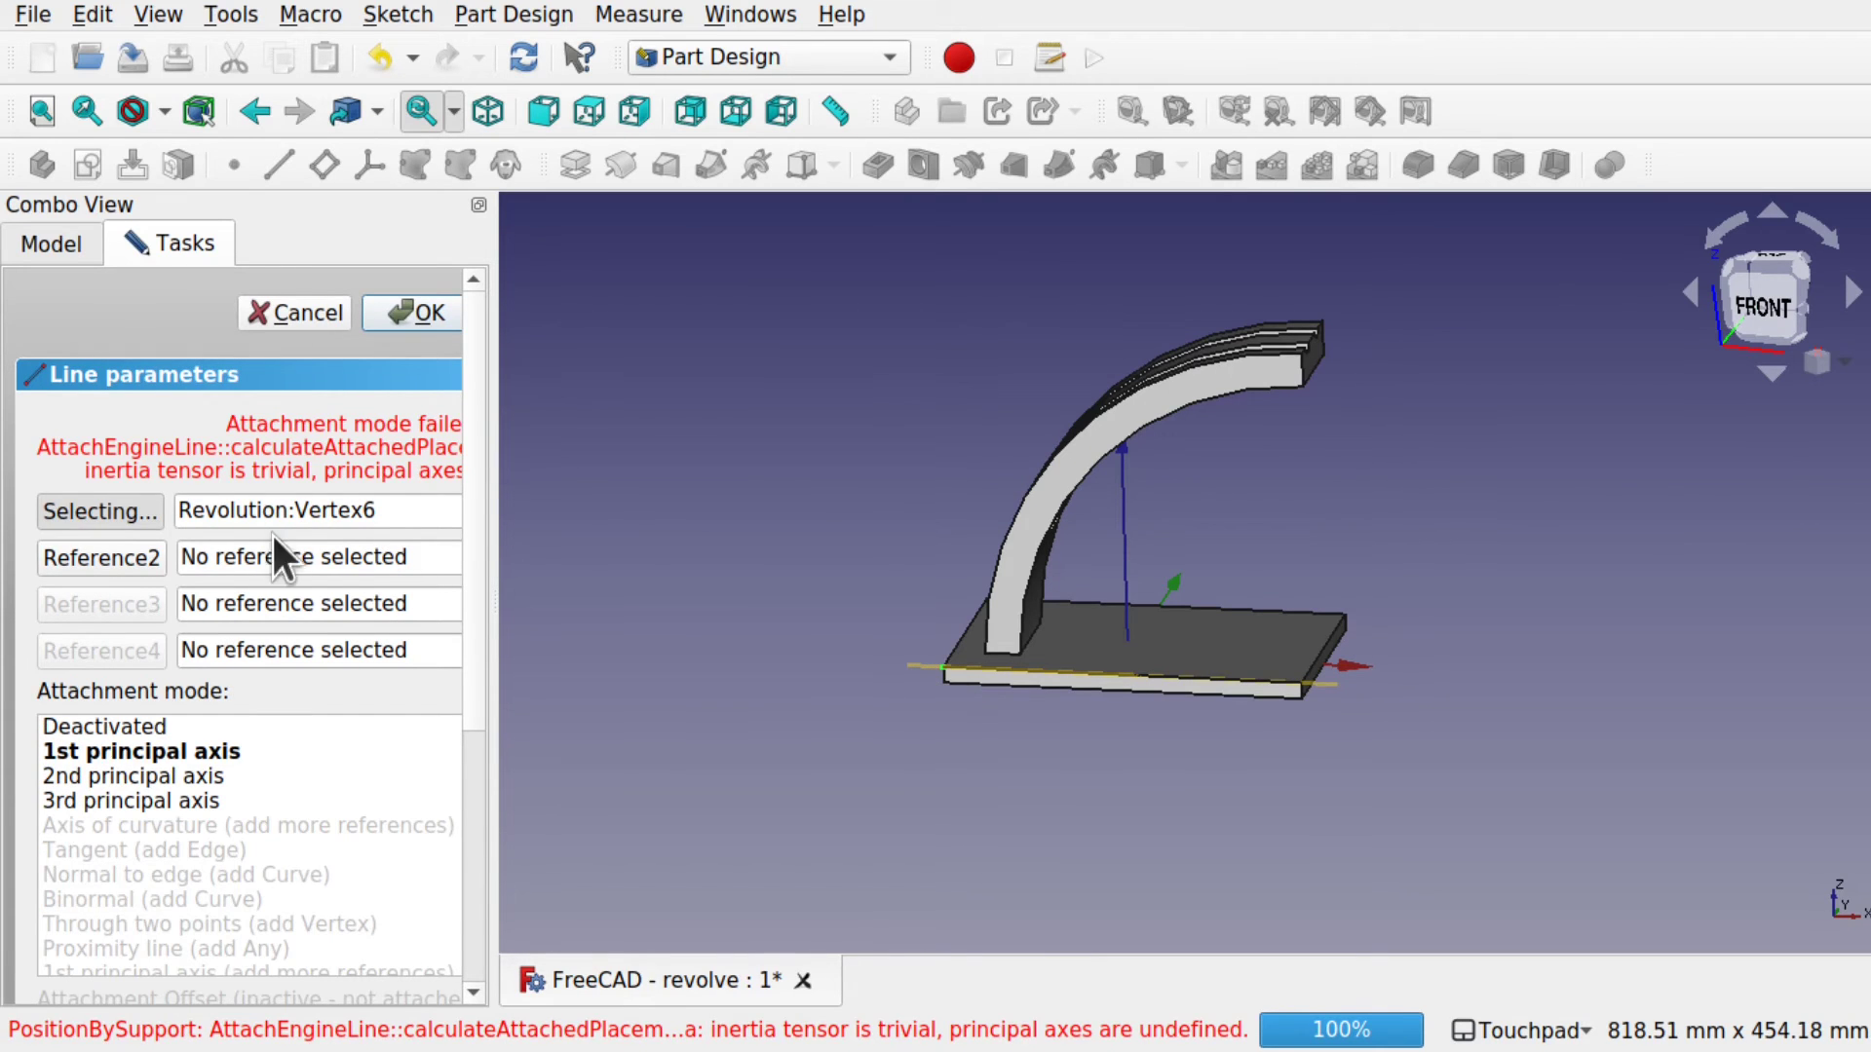
left_click(110, 557)
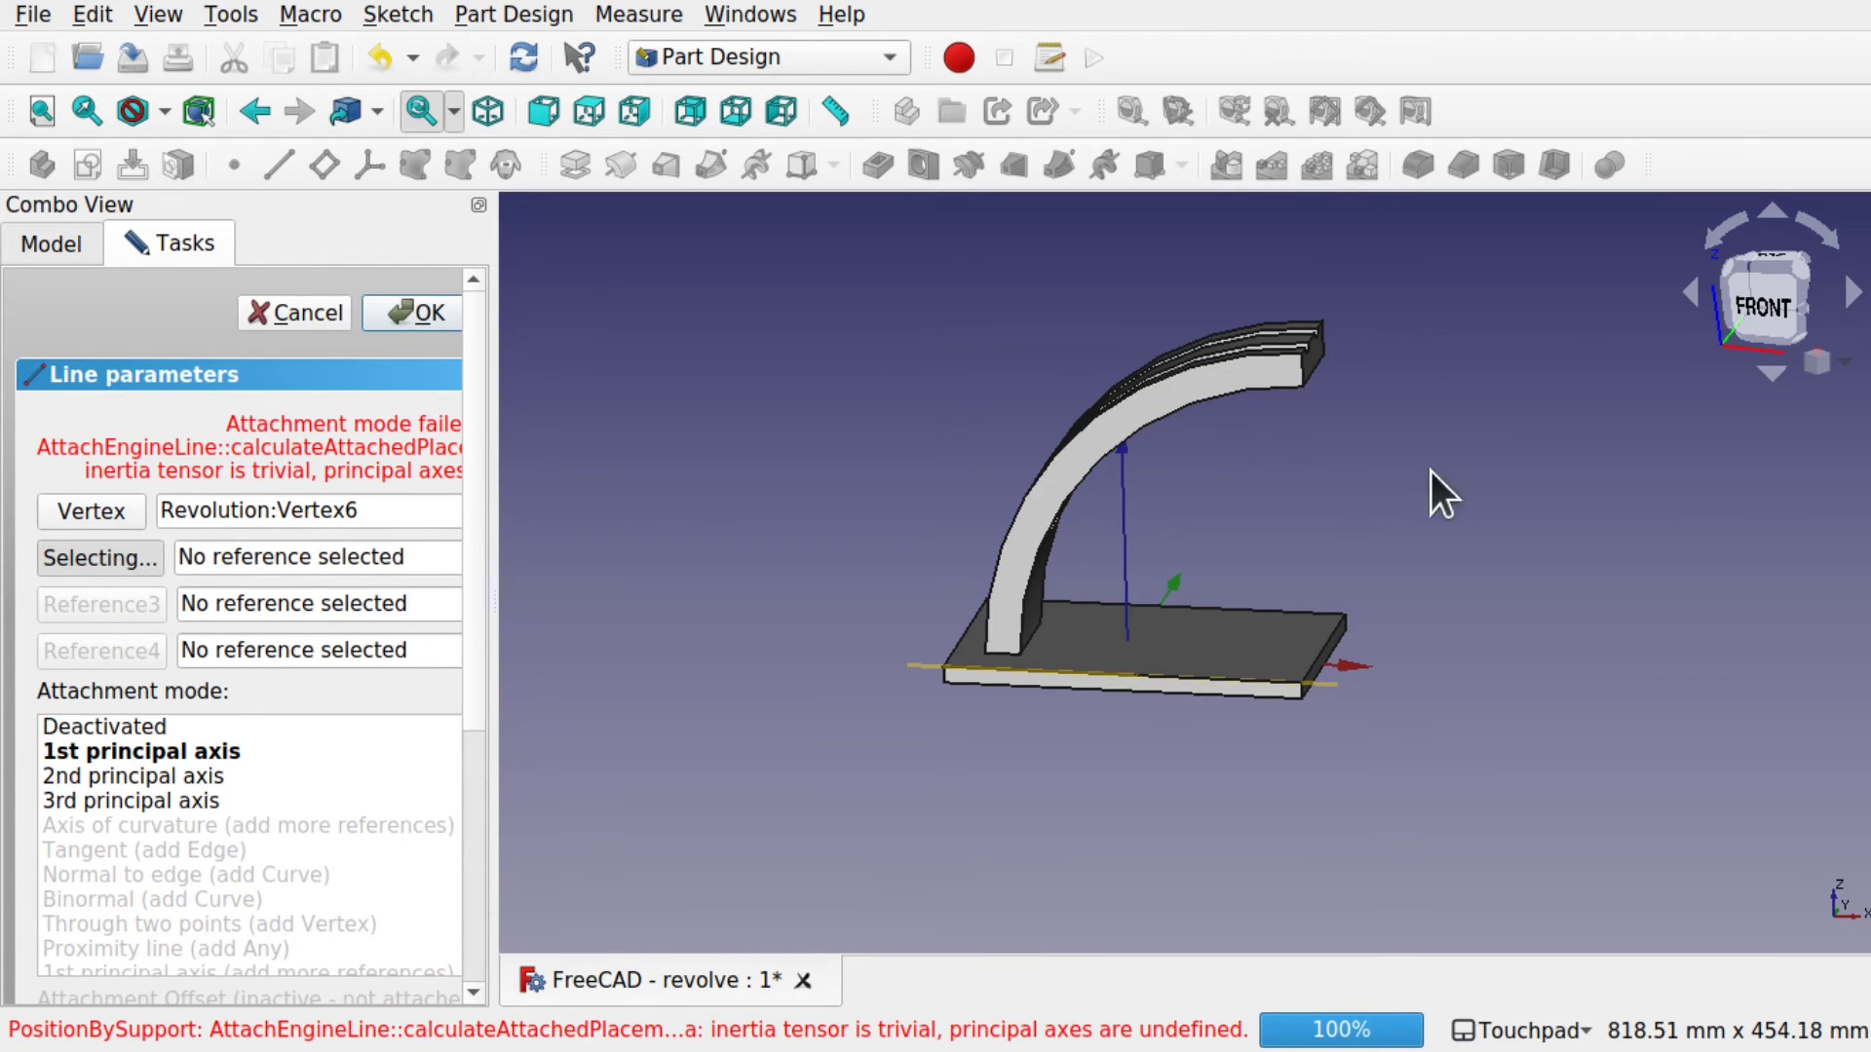
left_click(1344, 612)
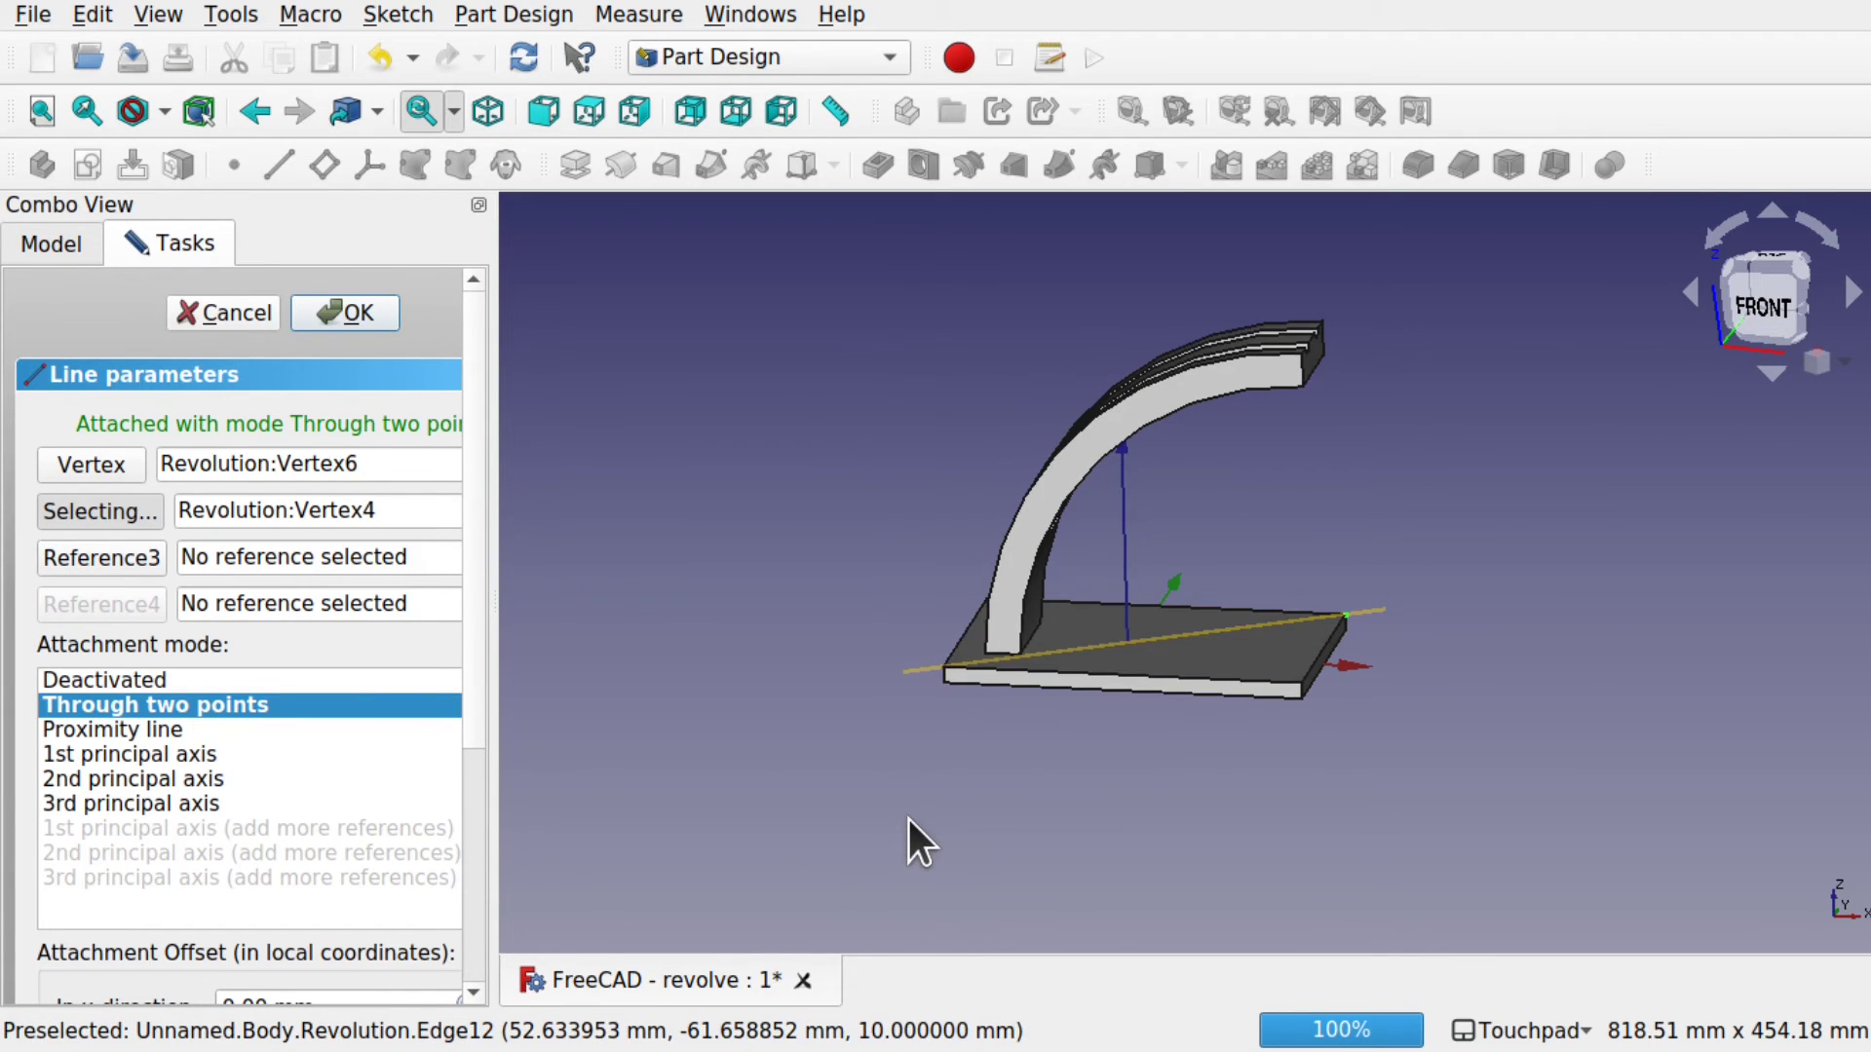
left_click(345, 312)
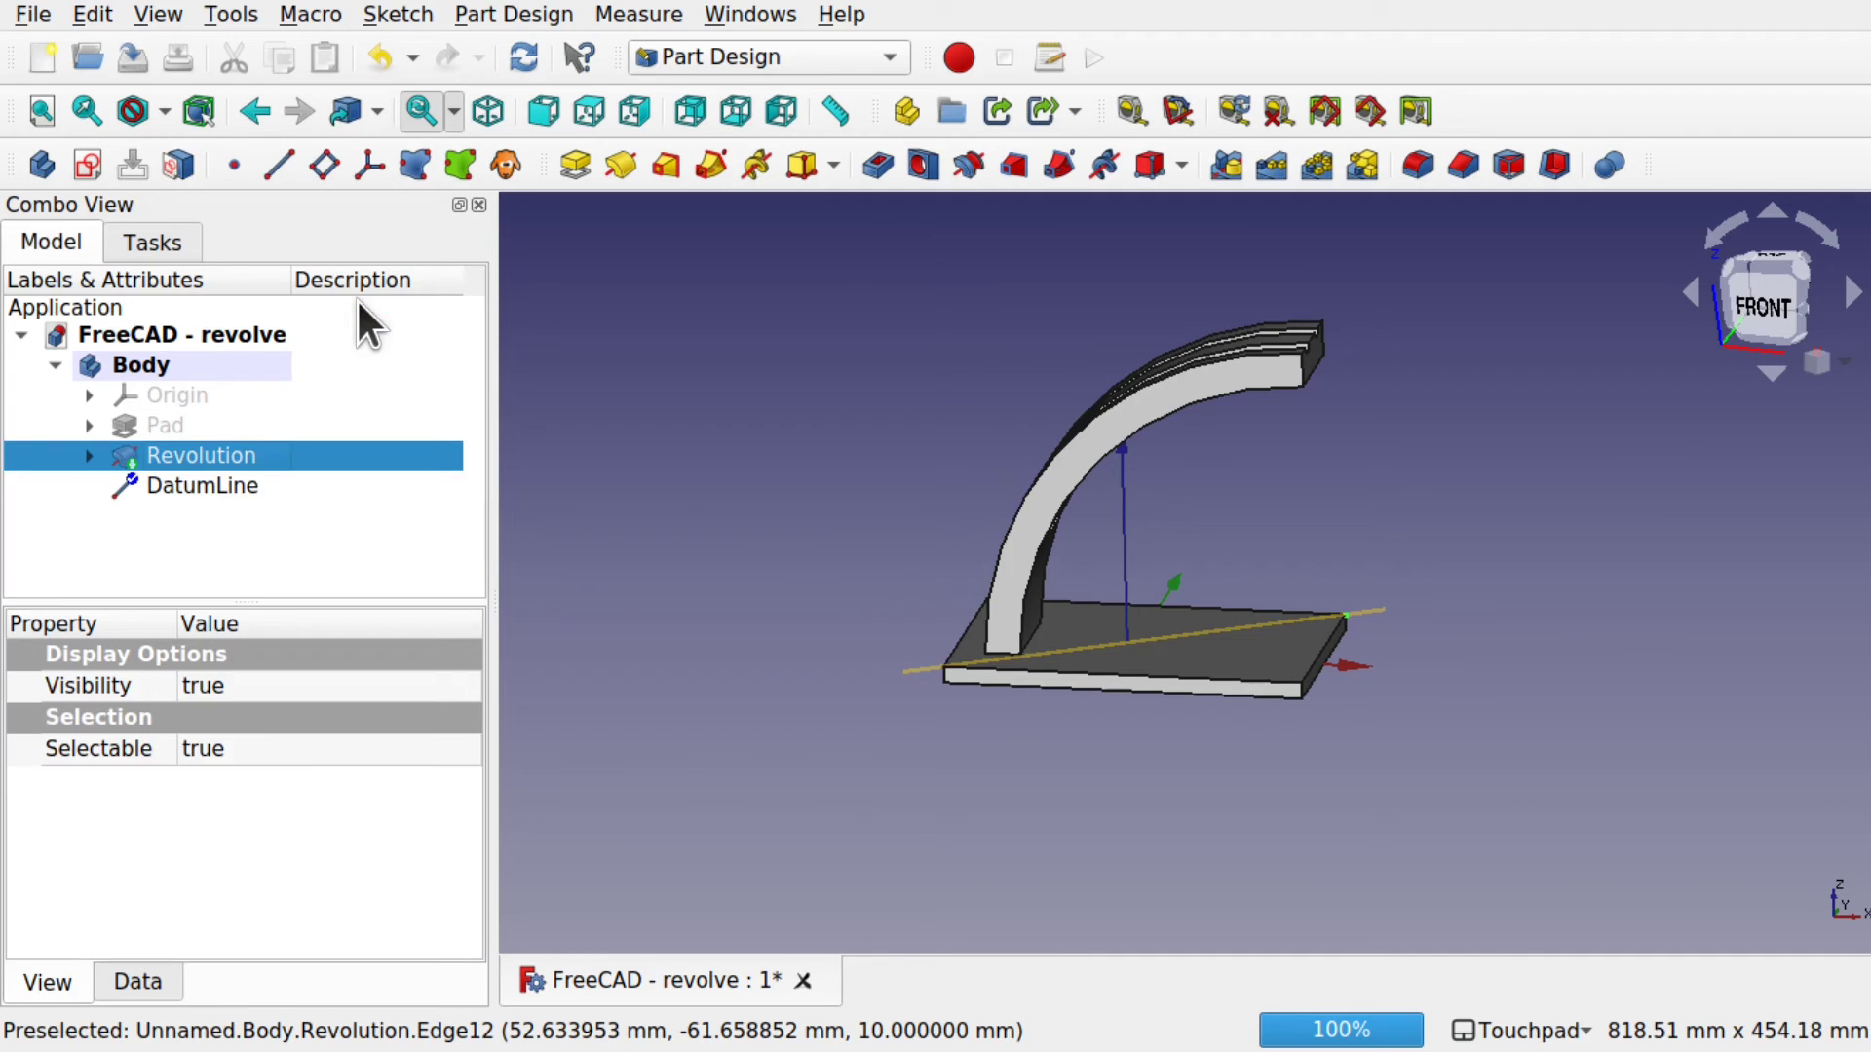
- Change the Revolution's axis to the diagonal datum line and turn off its Reversed option
middle_click_drag(1145, 618, 1421, 581)
left_click_drag(1312, 657, 1244, 761, "alt")
left_click_drag(1174, 636, 1096, 555, "alt")
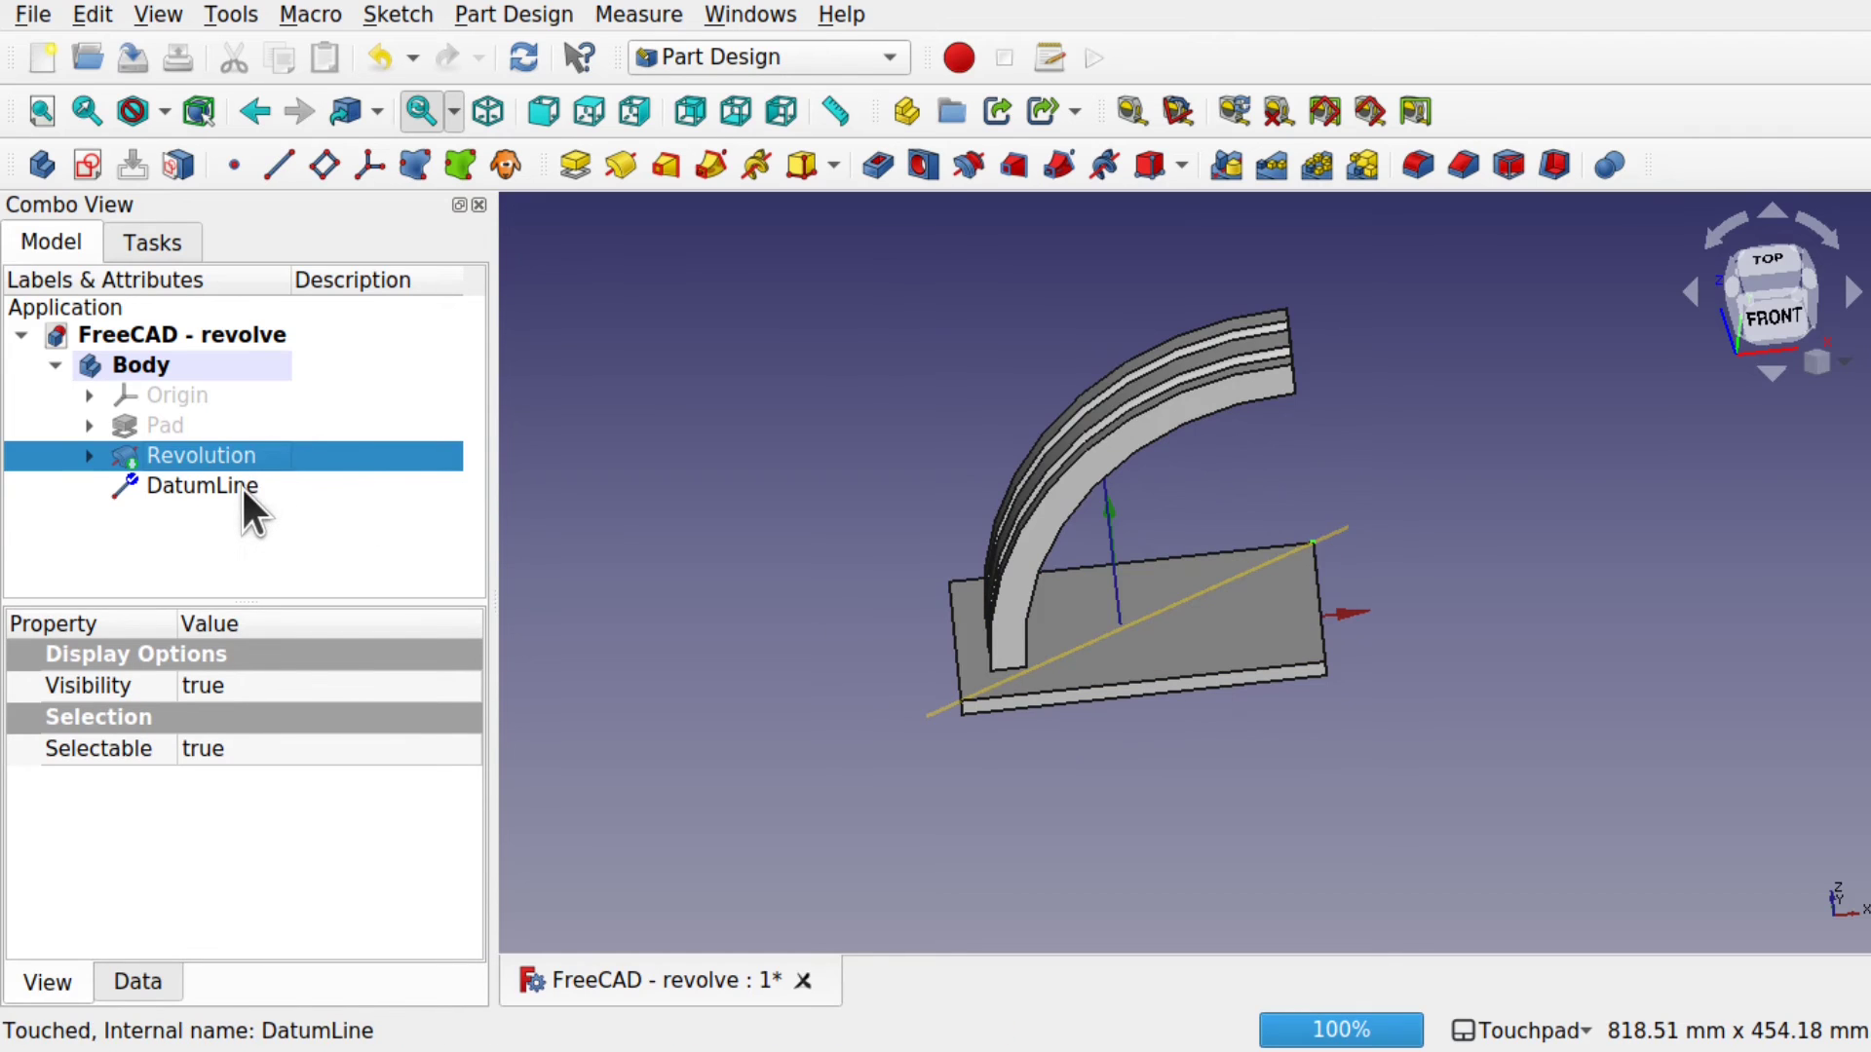
double_click(219, 454)
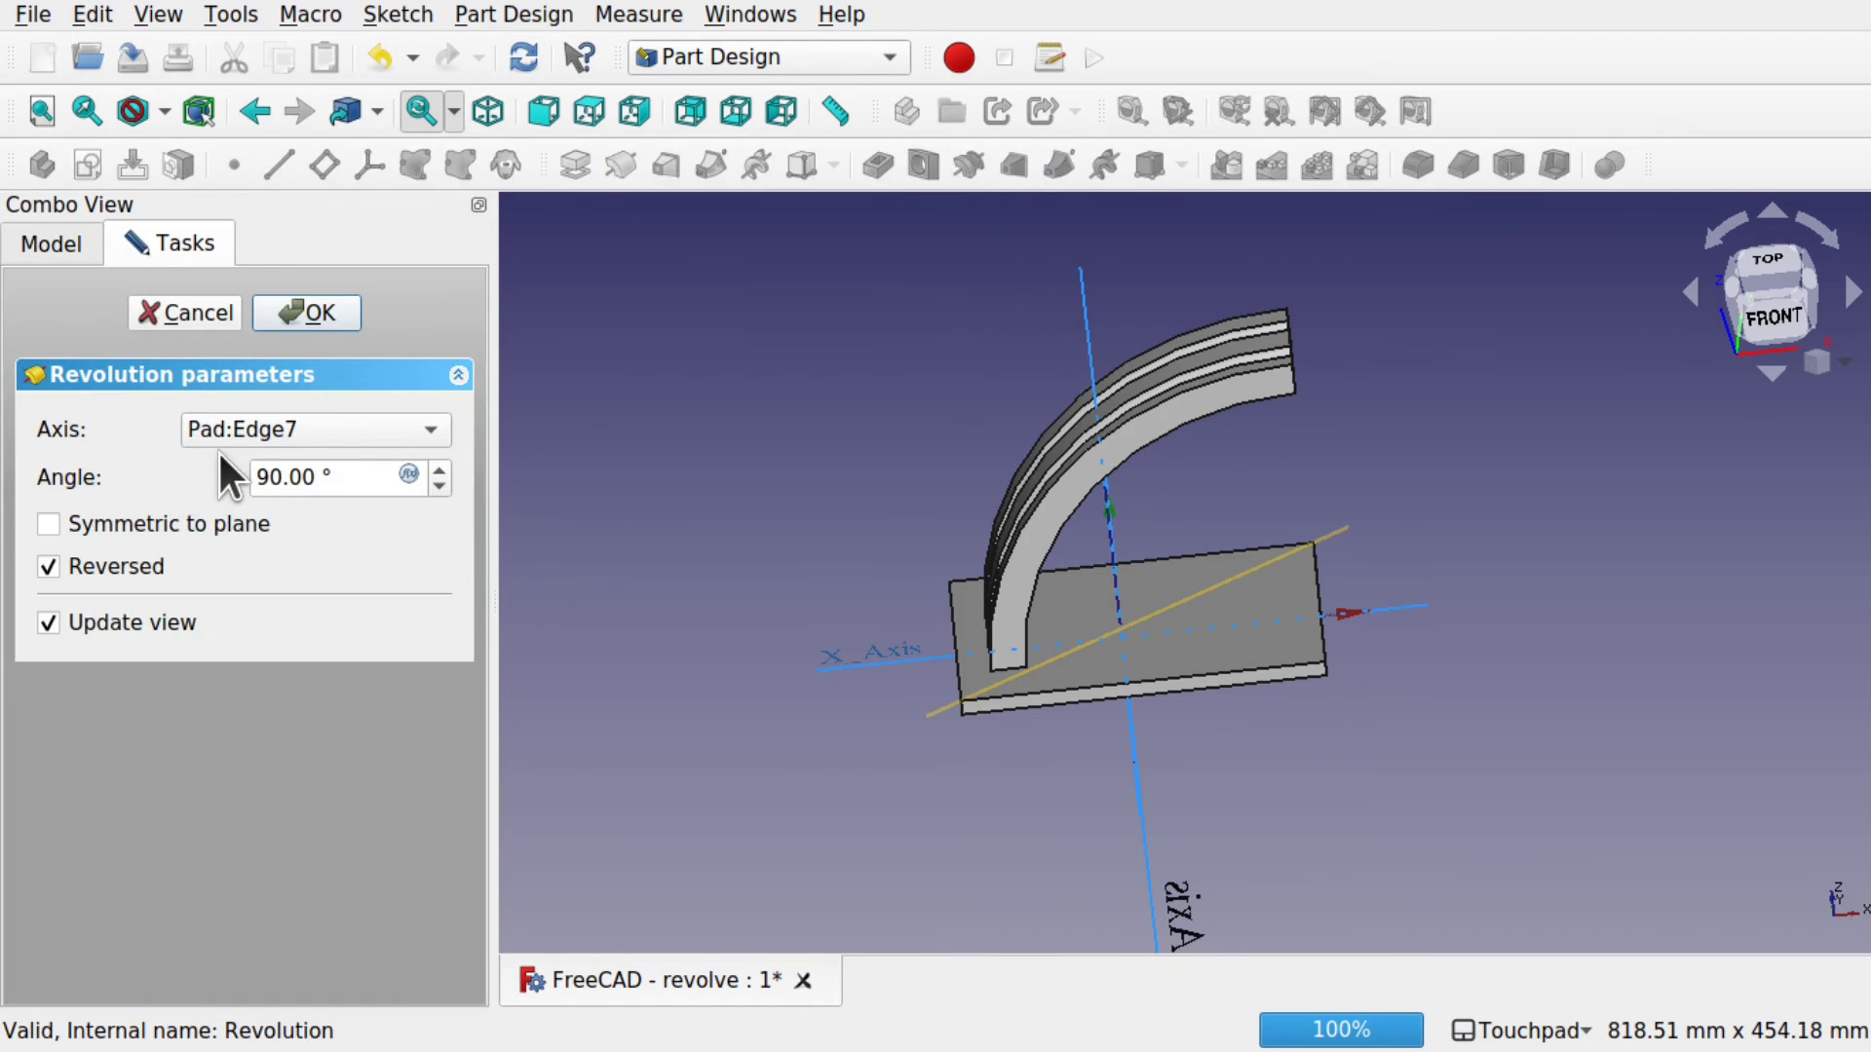
left_click(329, 434)
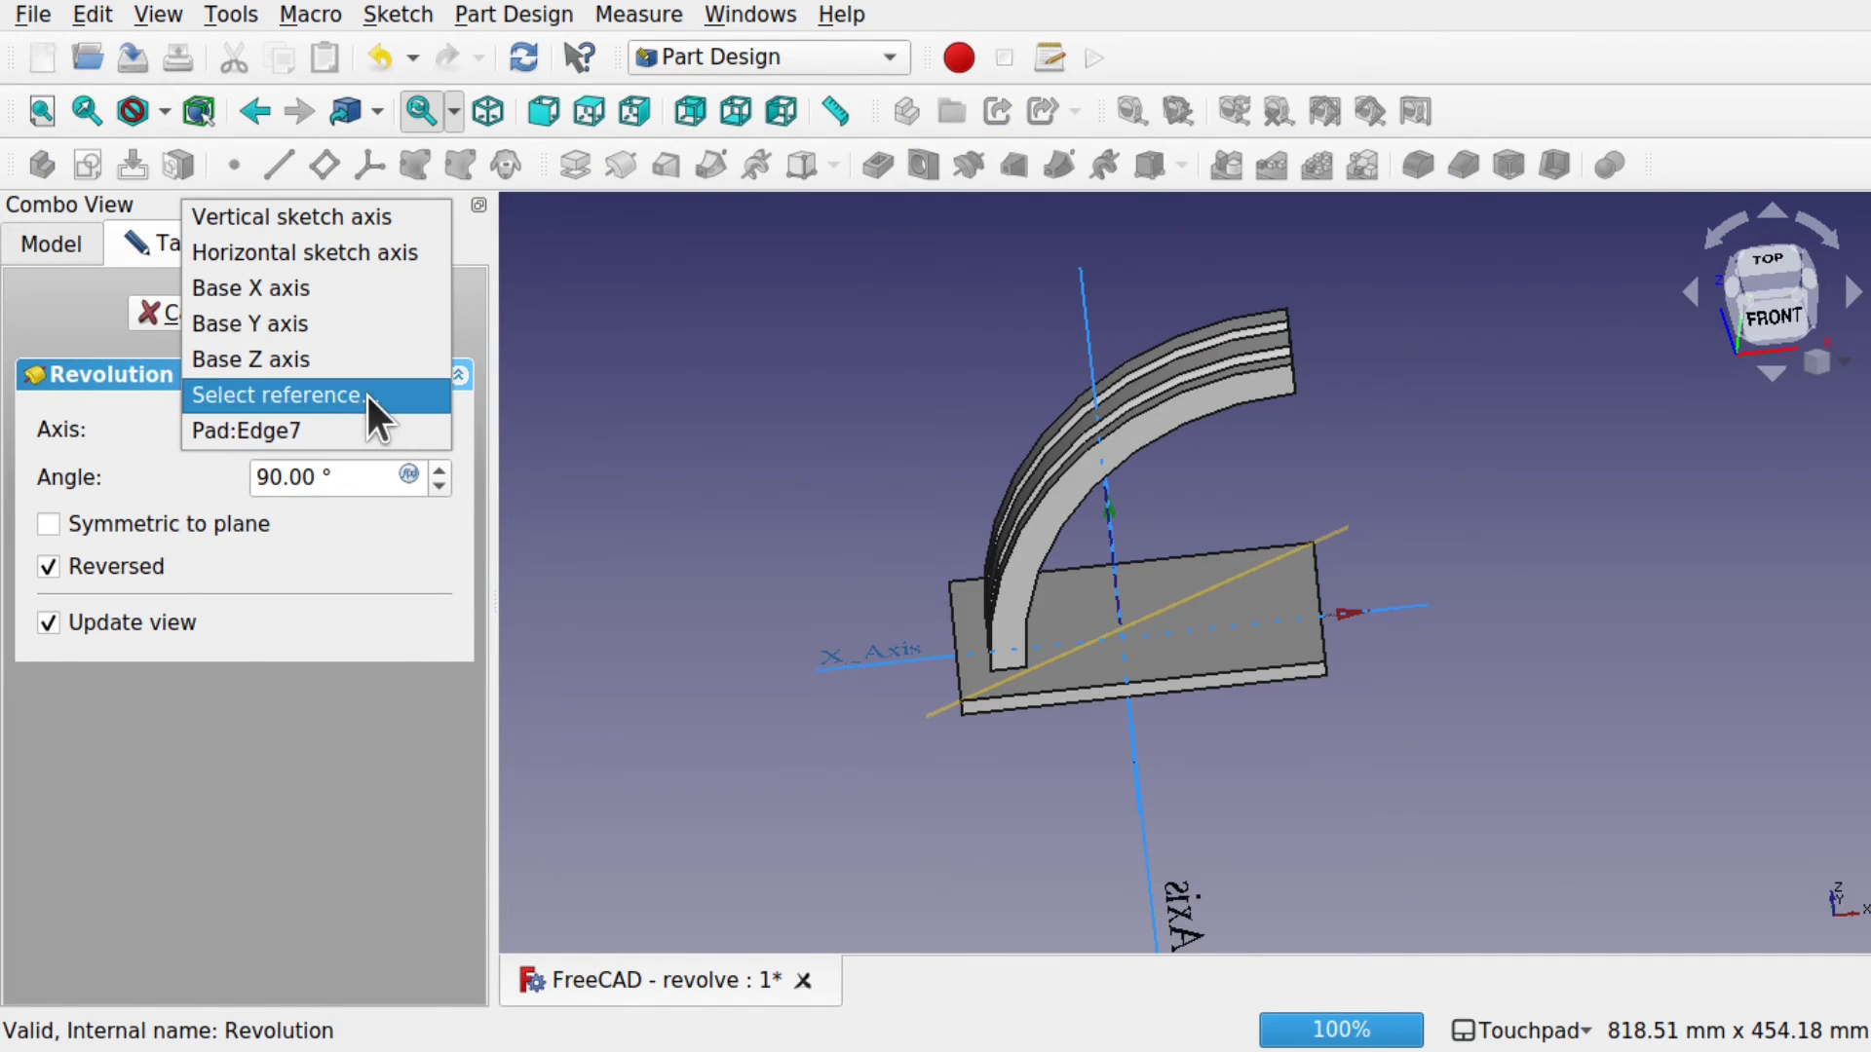
left_click(366, 394)
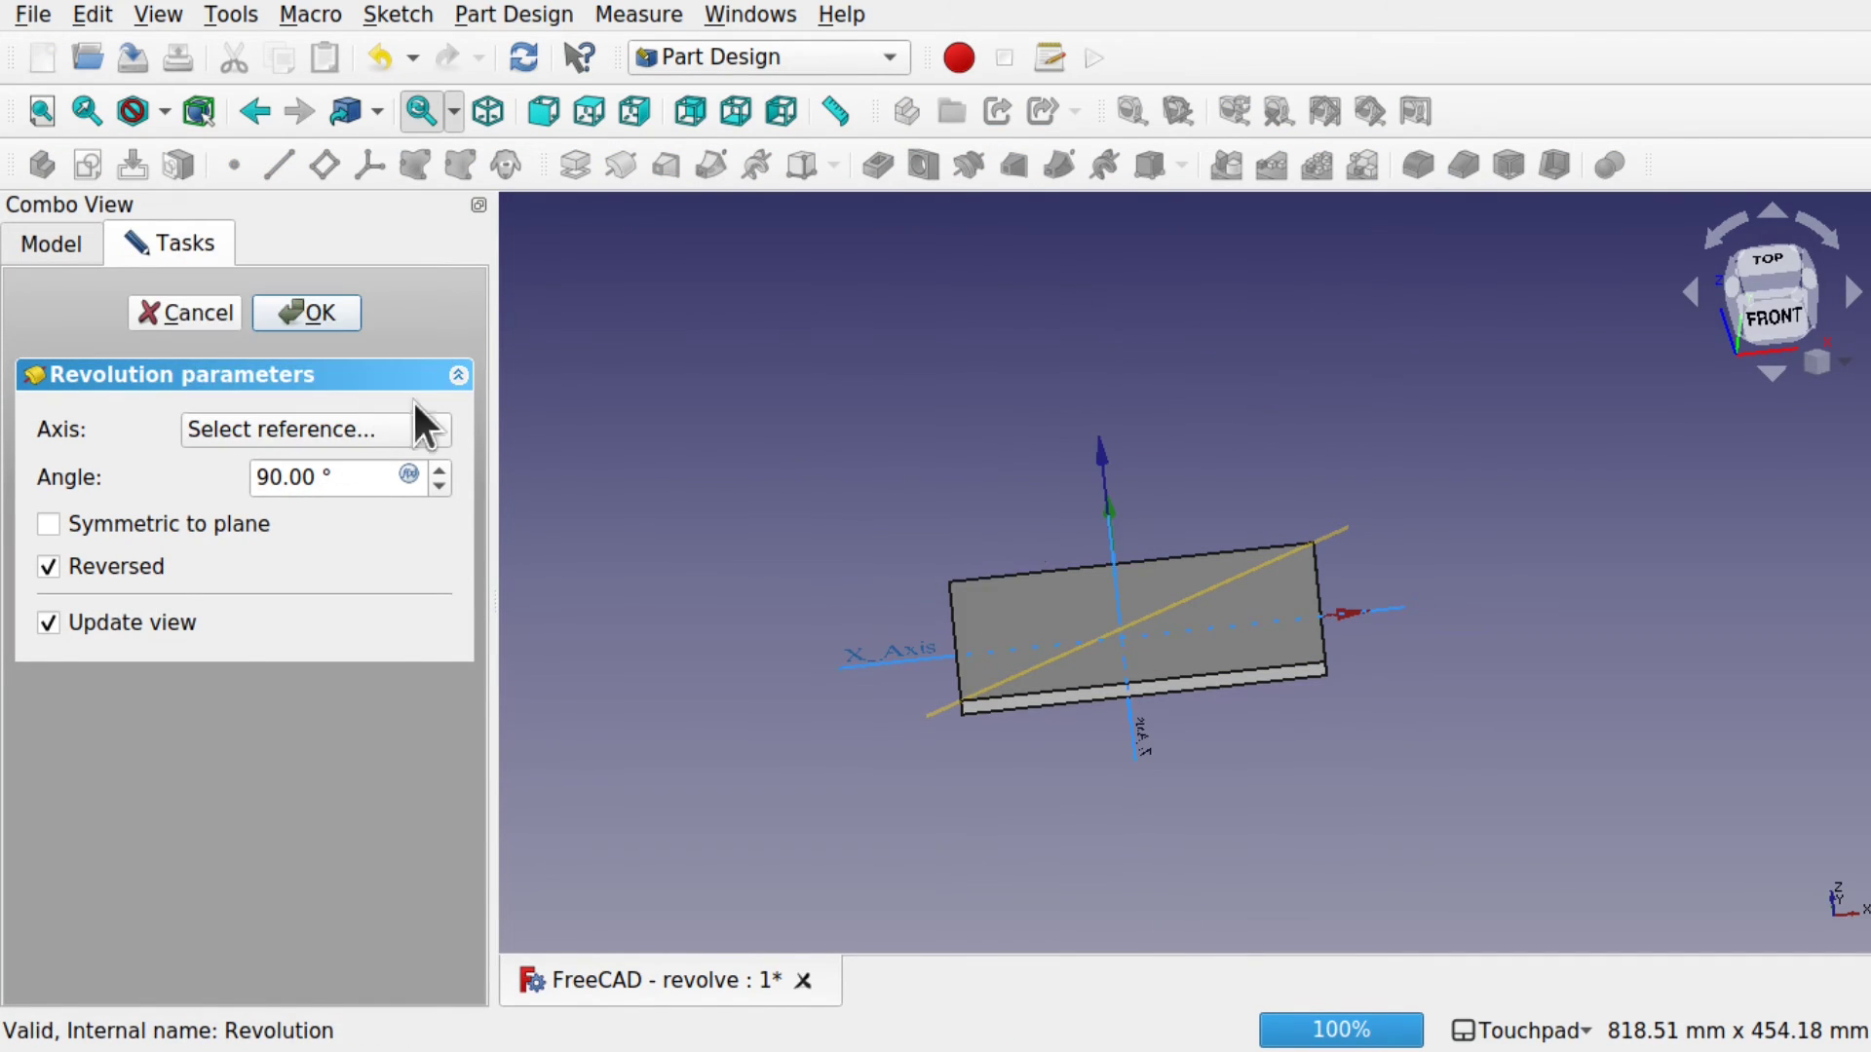
left_click(1185, 594)
left_click_drag(1171, 614, 1232, 711, "alt")
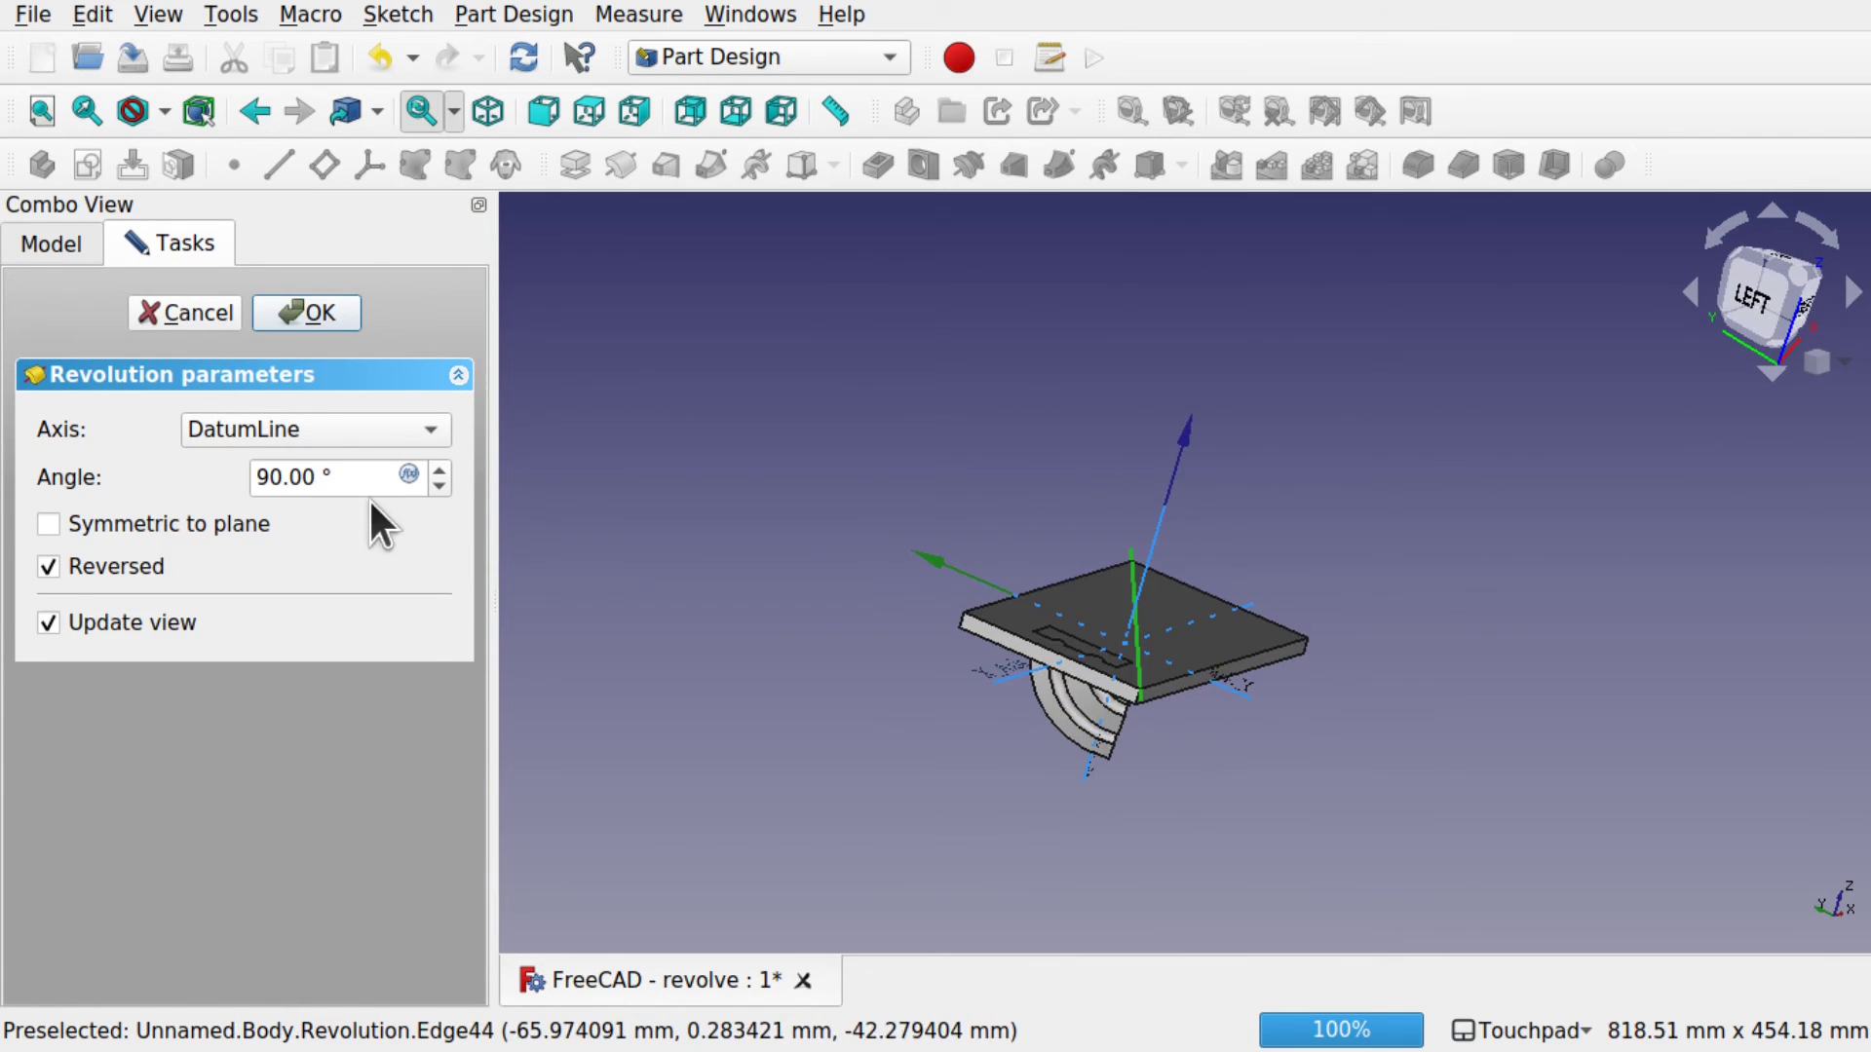
left_click(47, 566)
left_click_drag(546, 624, 949, 673, "alt")
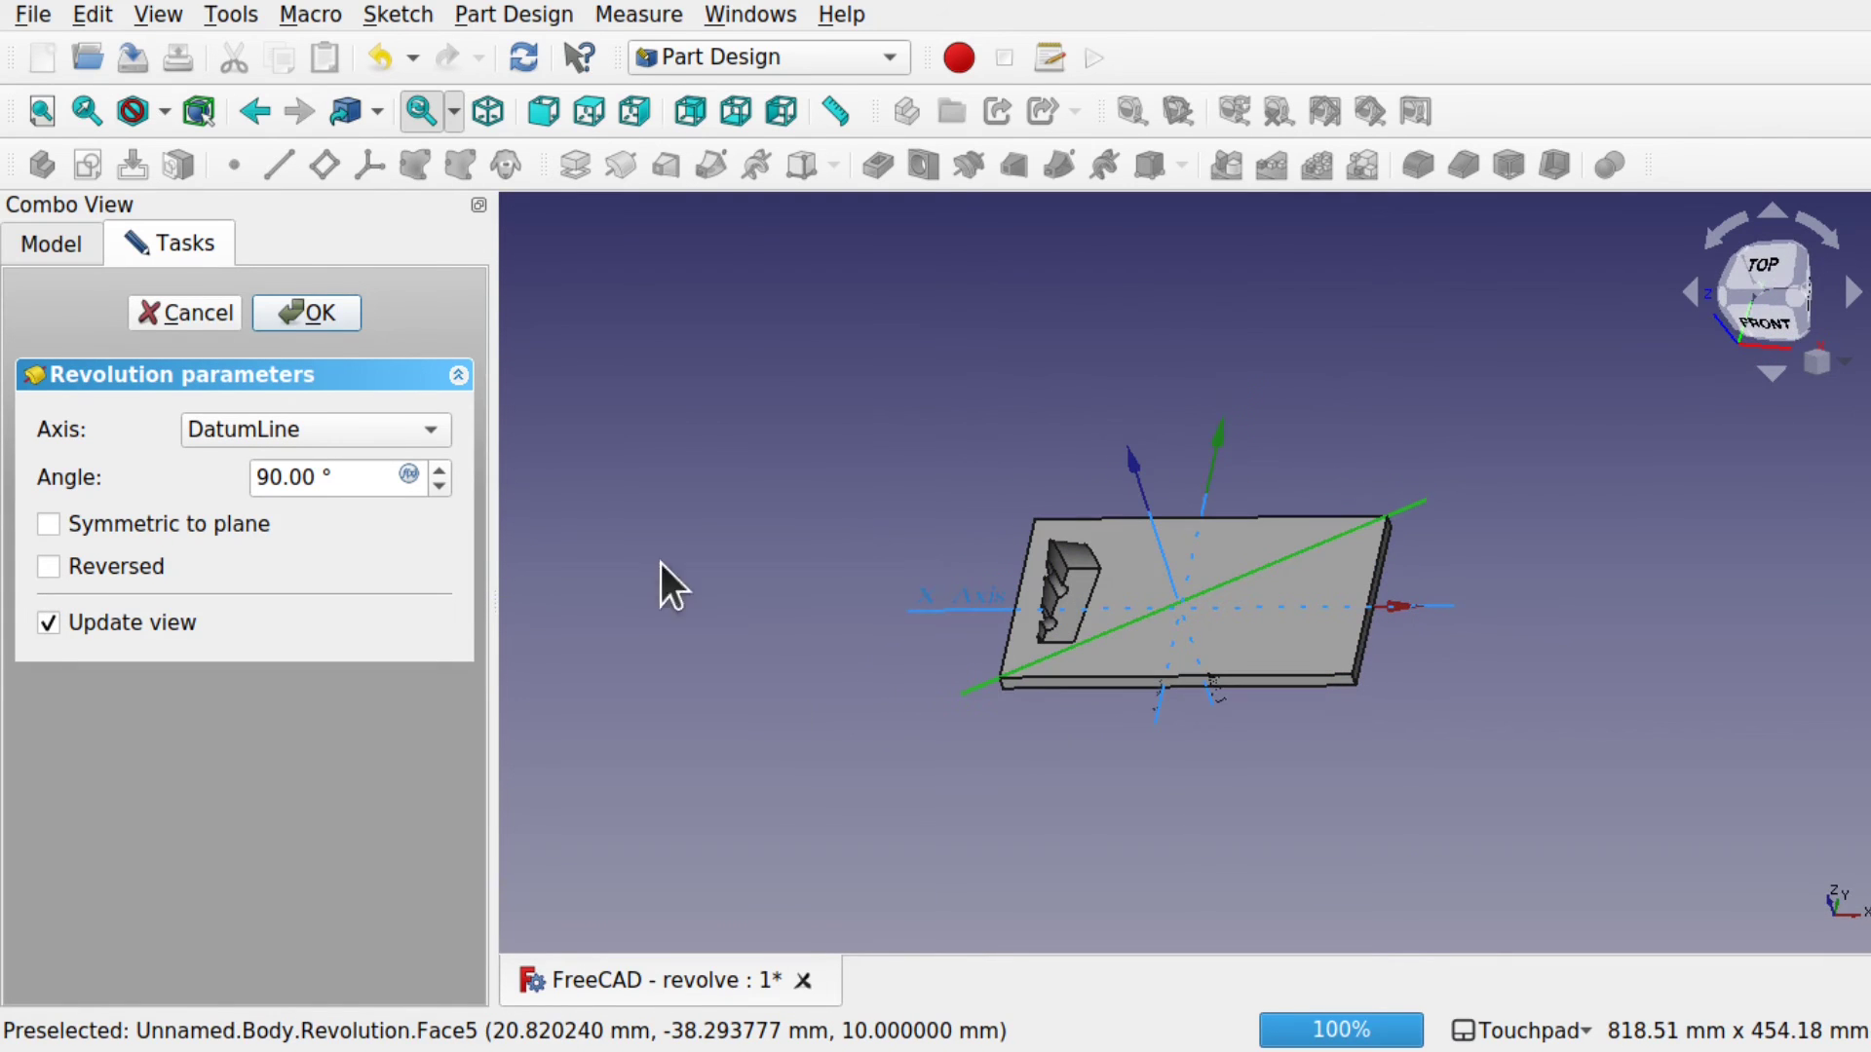
- Increase the revolution angle step by step from 90° past 220°
scroll(436, 466, "up", 8)
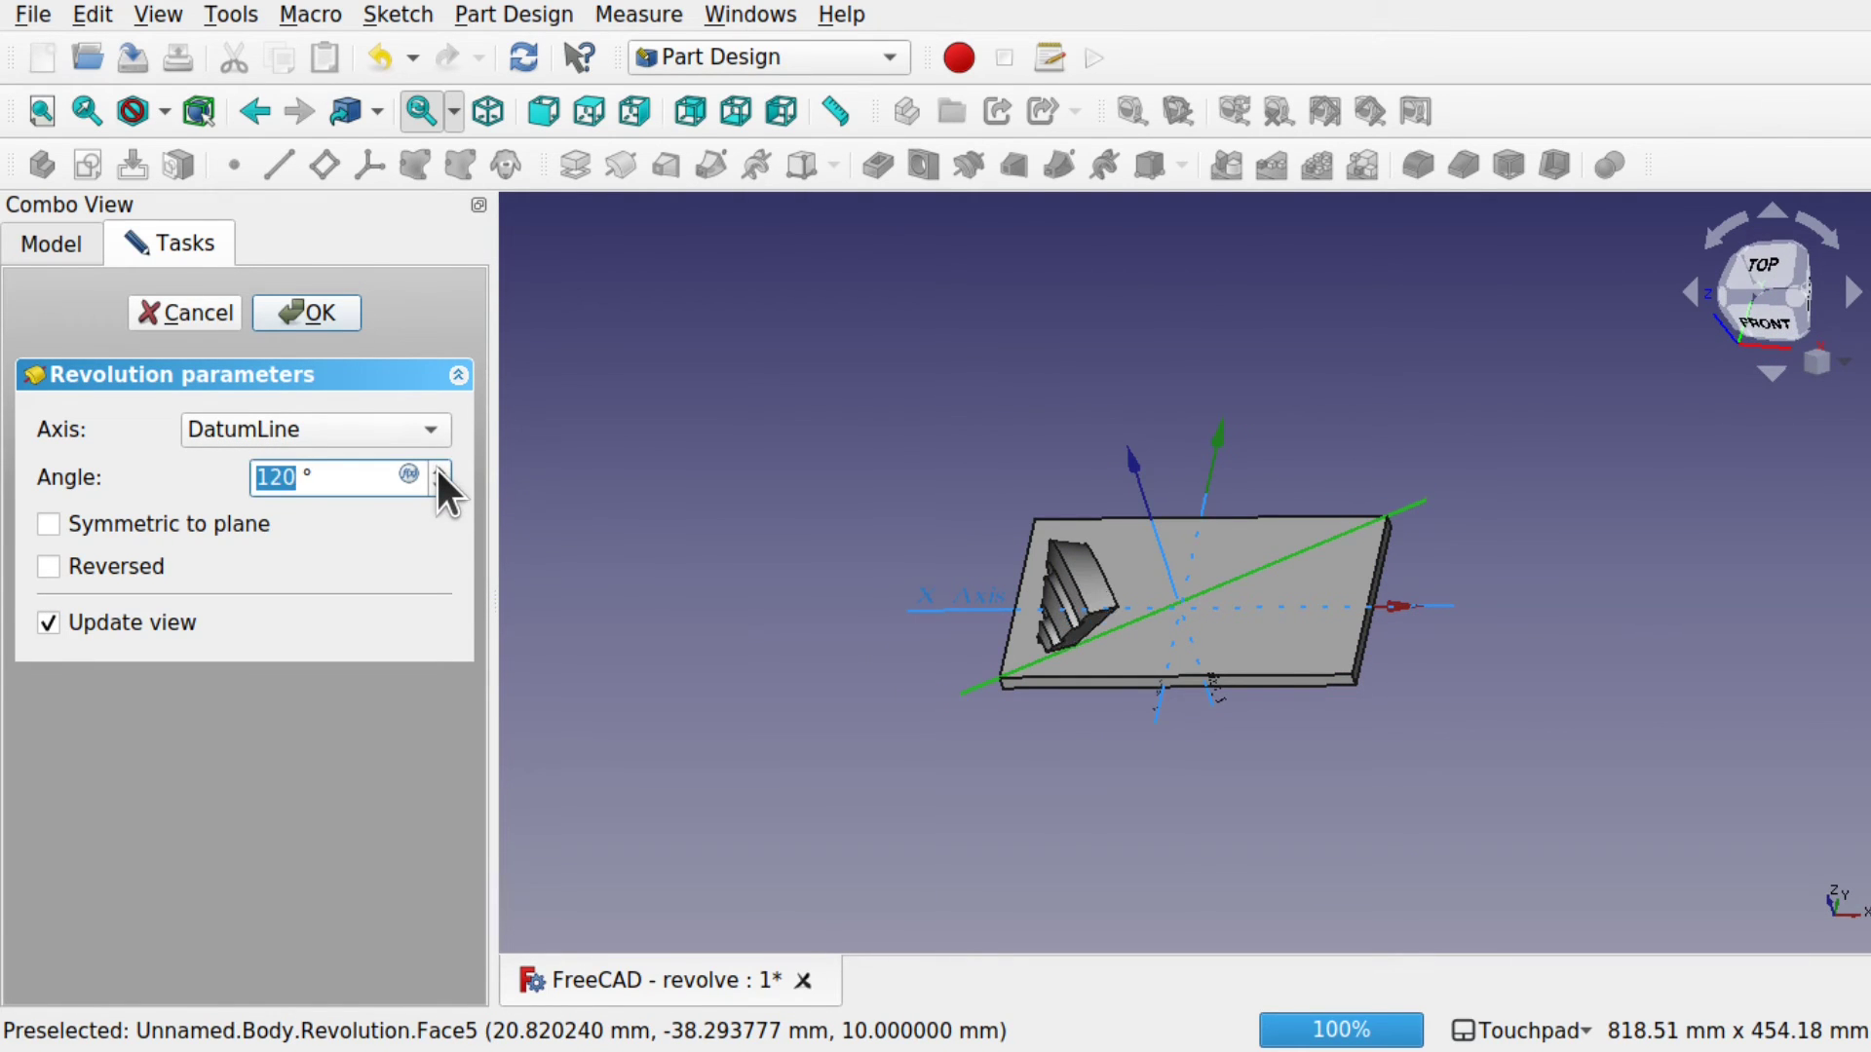
scroll(435, 466, "up", 5)
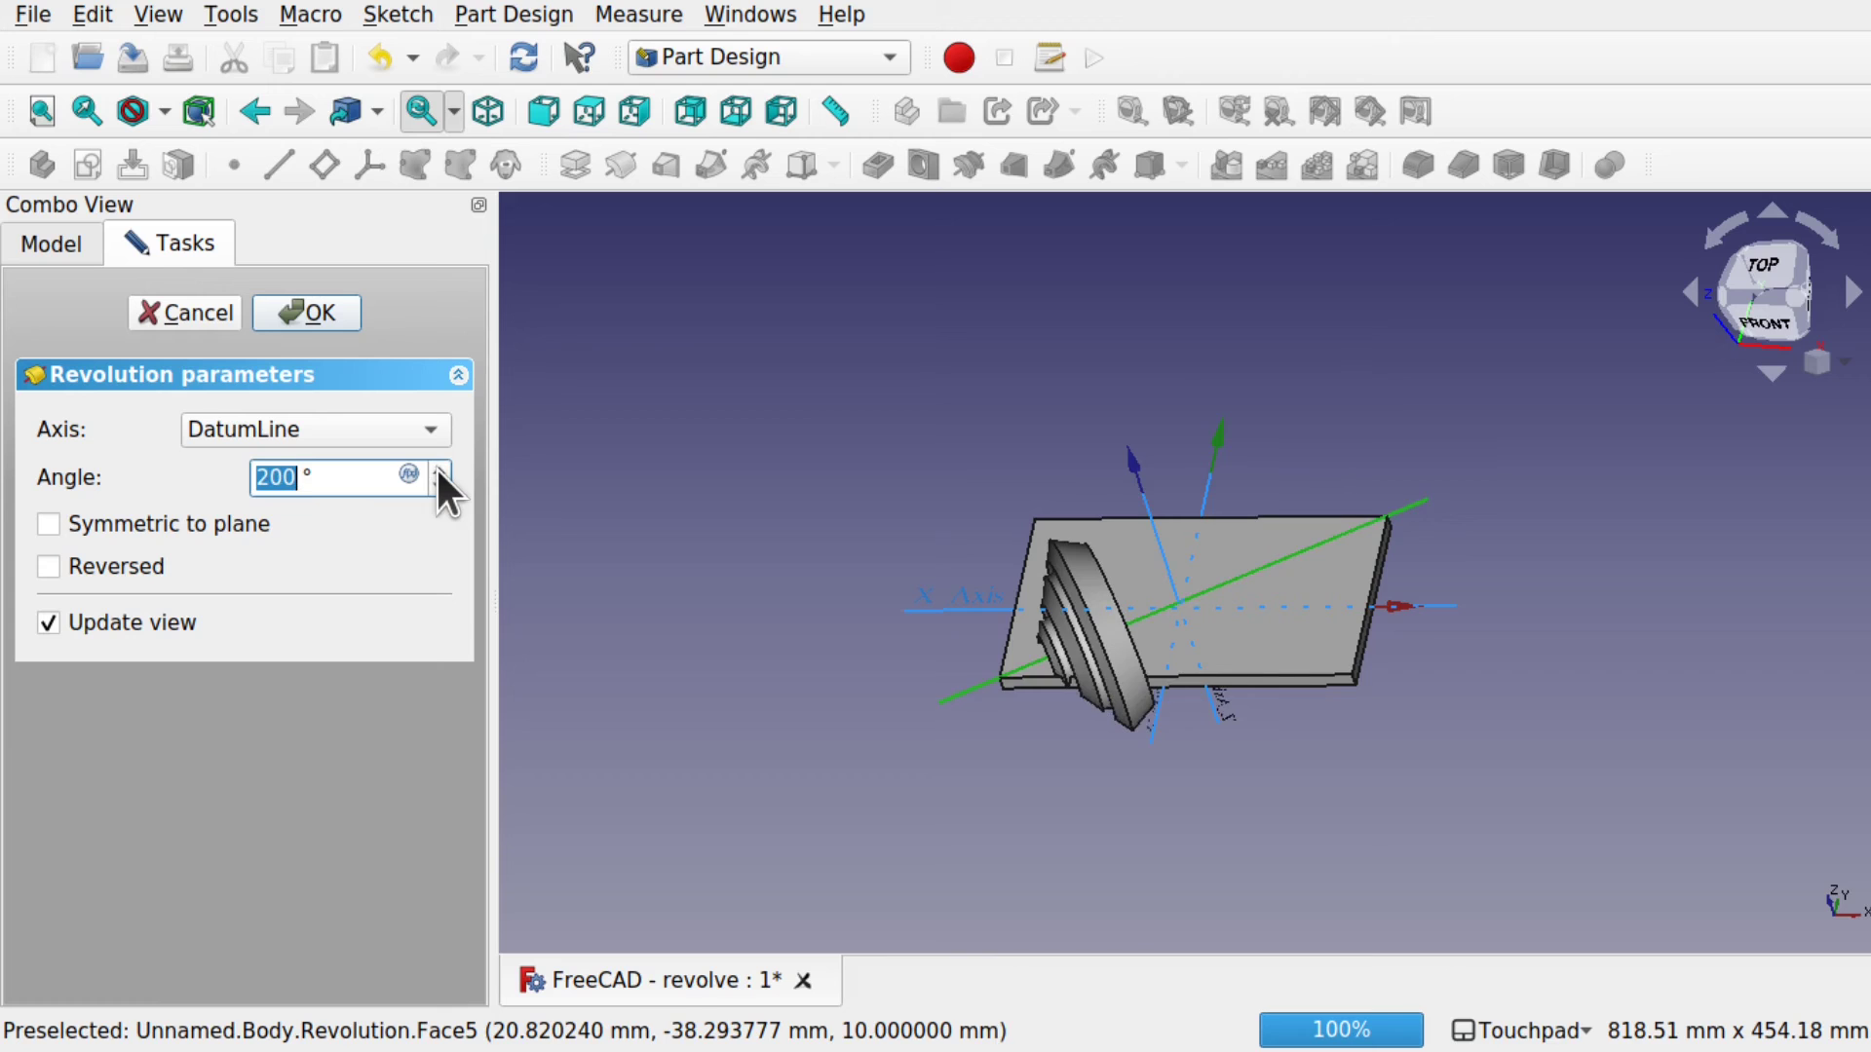
left_click_drag(1101, 672, 1035, 595, "alt")
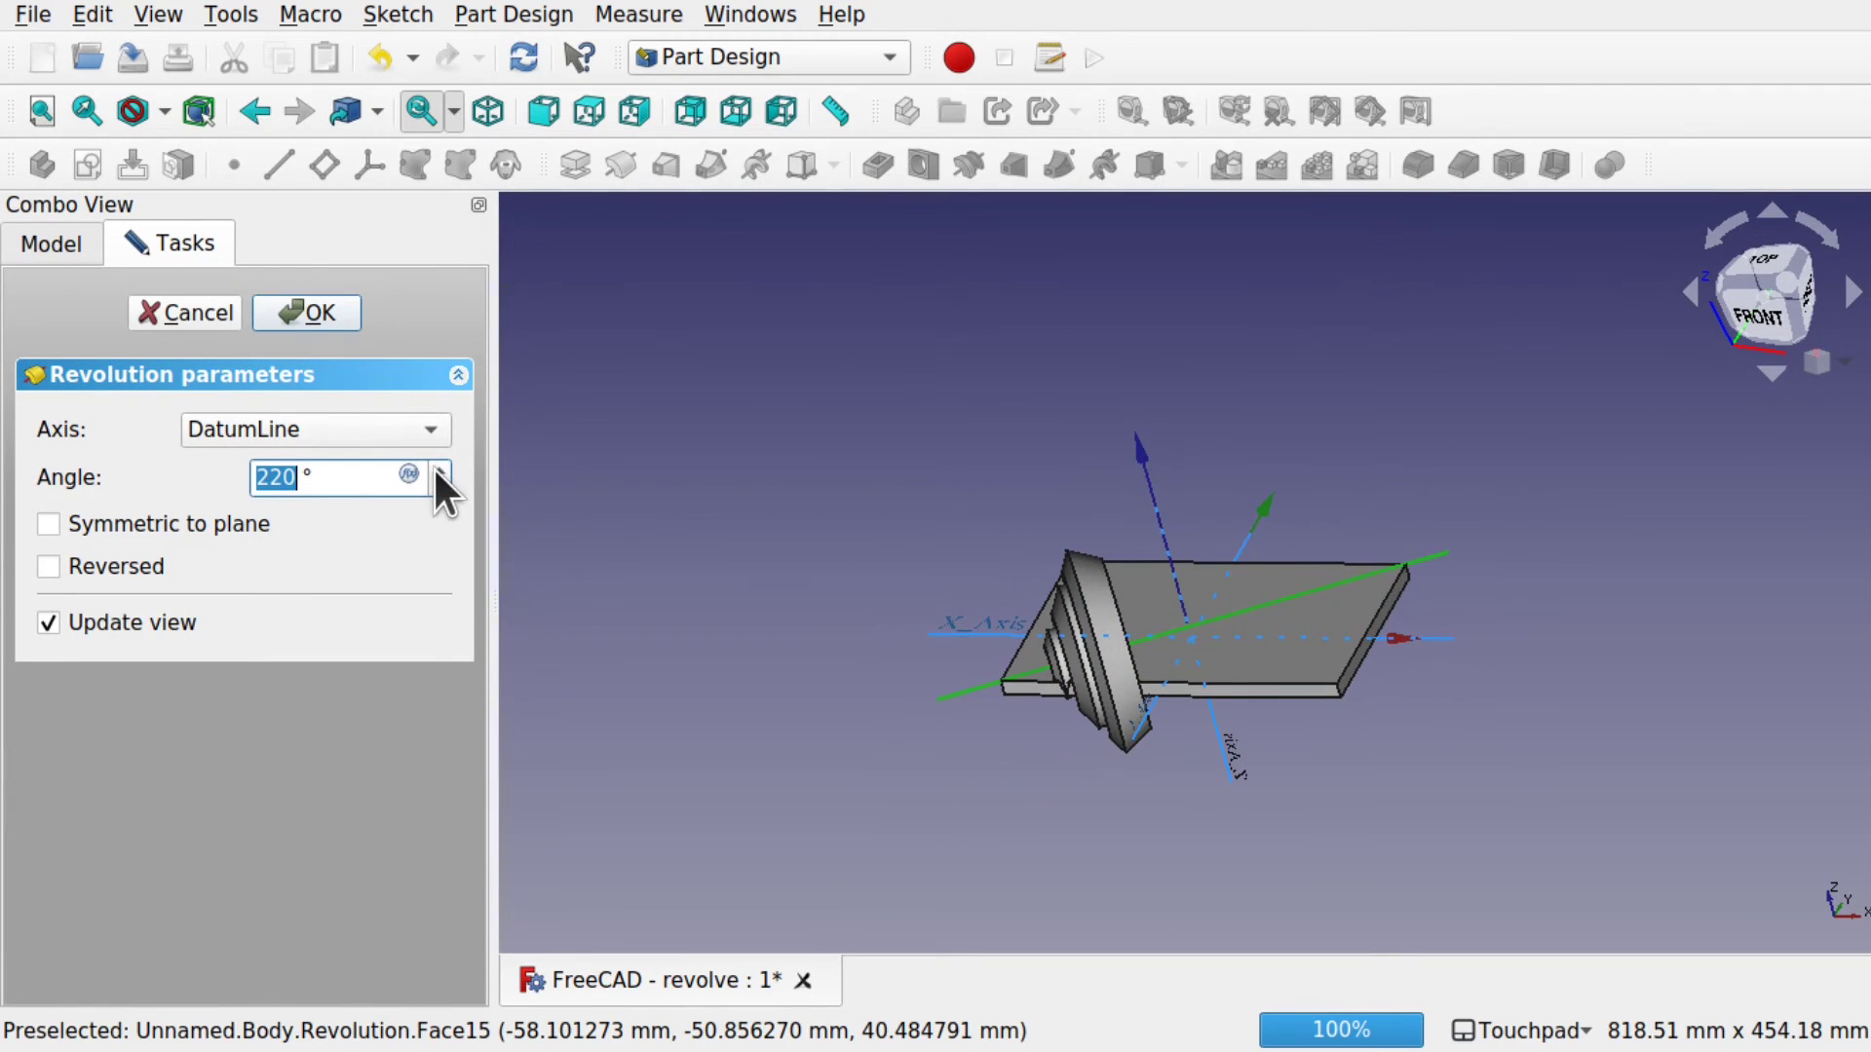
scroll(435, 465, "up", 3)
key("Up")
key("Up")
key("Up")
key("Up")
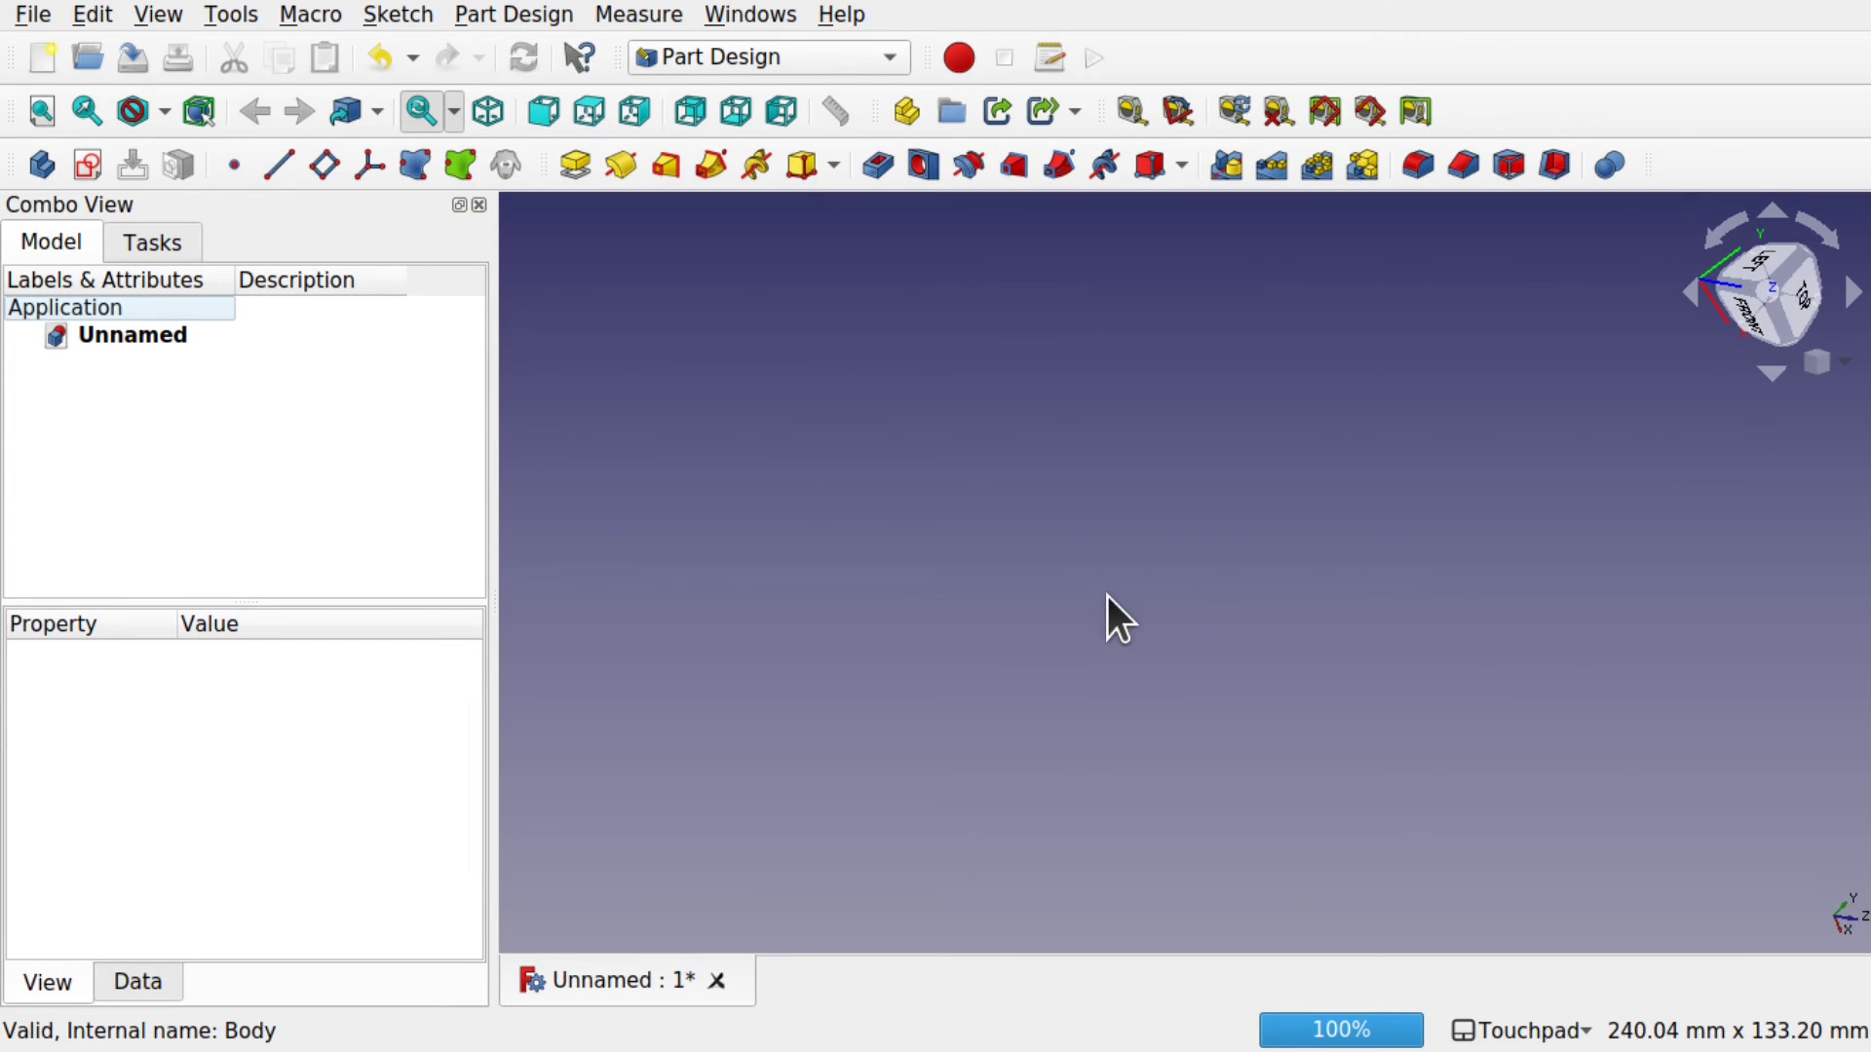
- Create a body in the new document and start a sketch on the XY plane
left_click(44, 166)
left_click(88, 166)
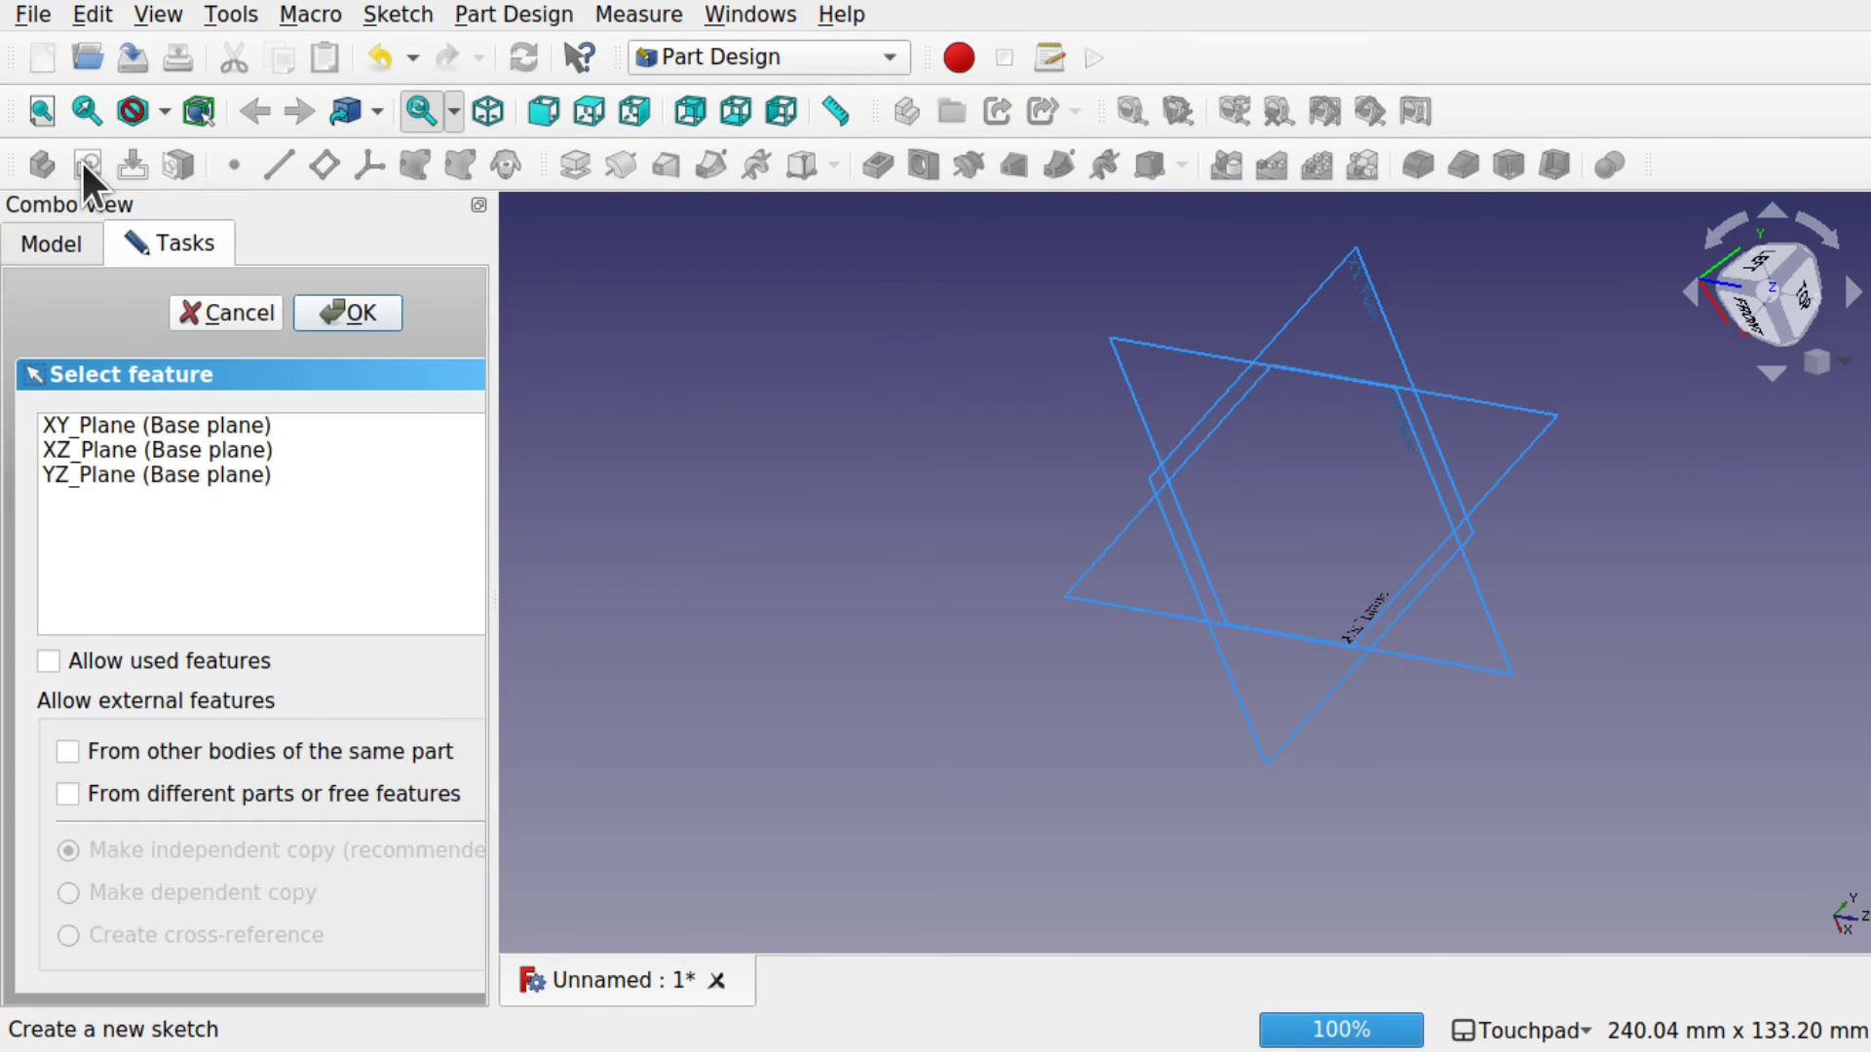
left_click(78, 425)
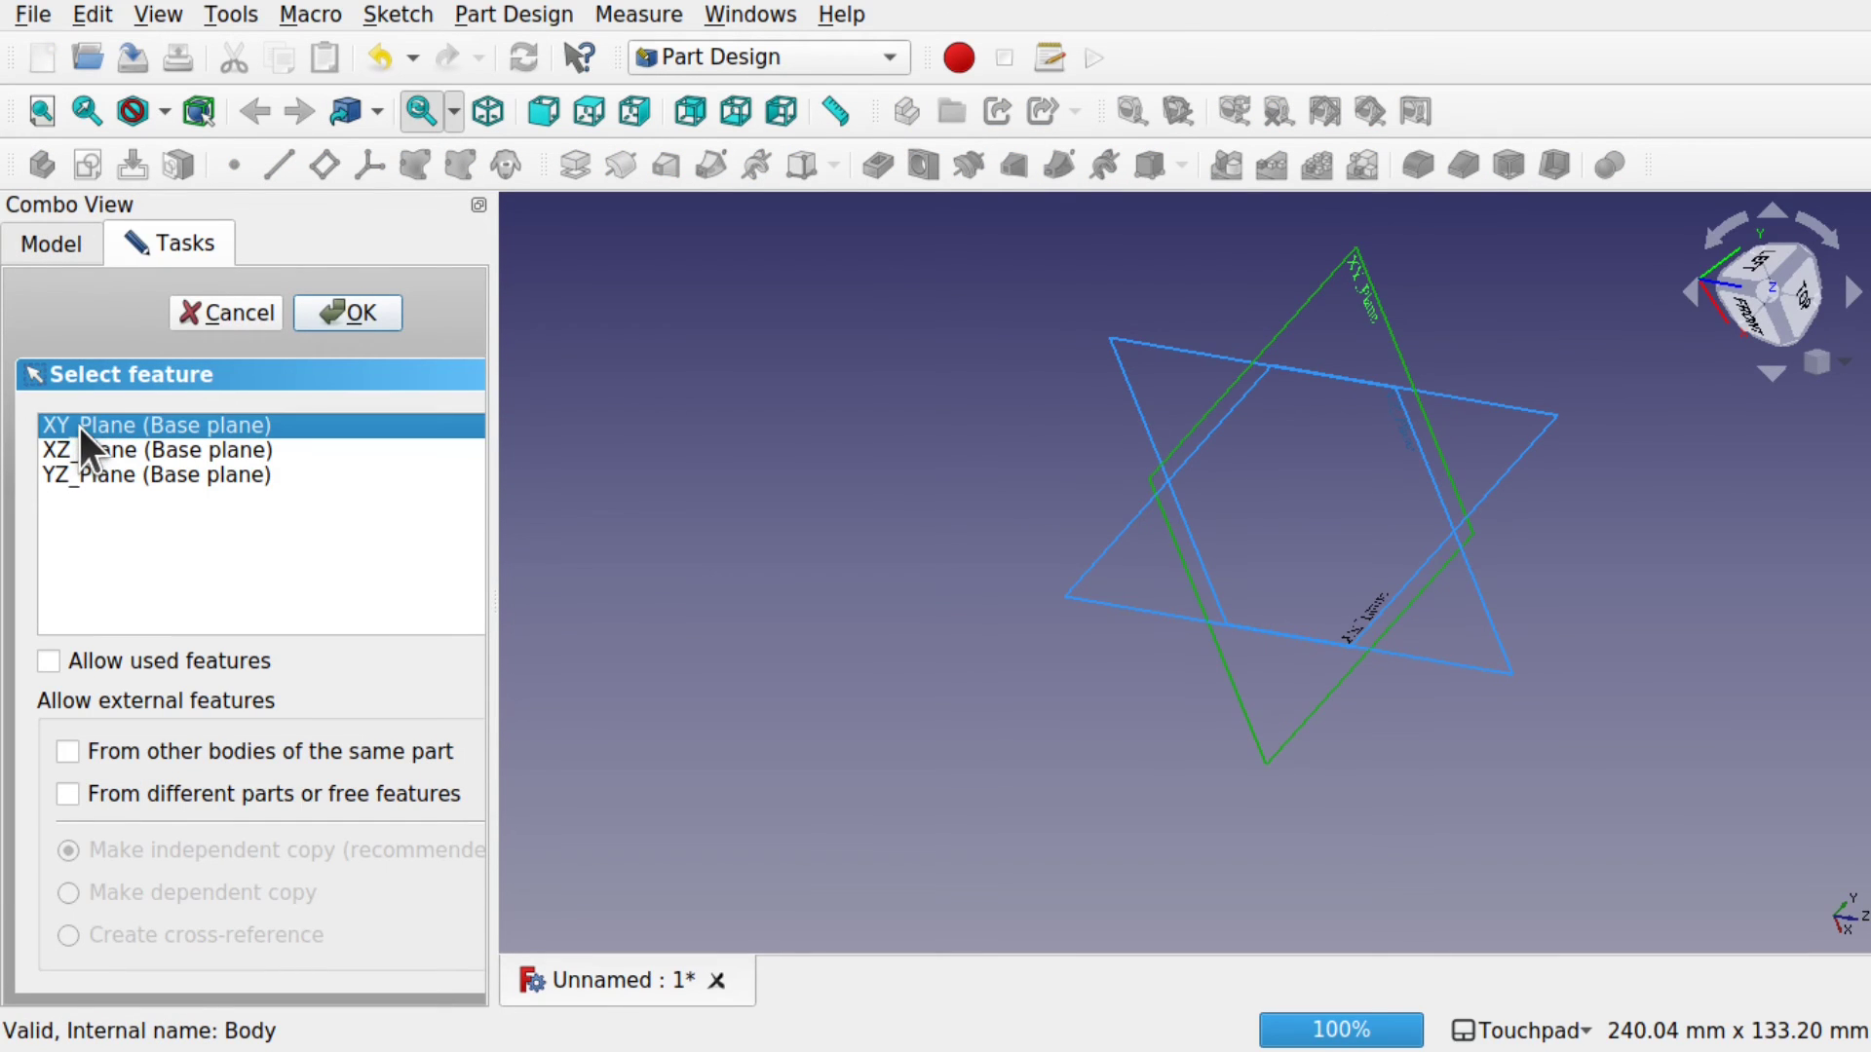
left_click(351, 313)
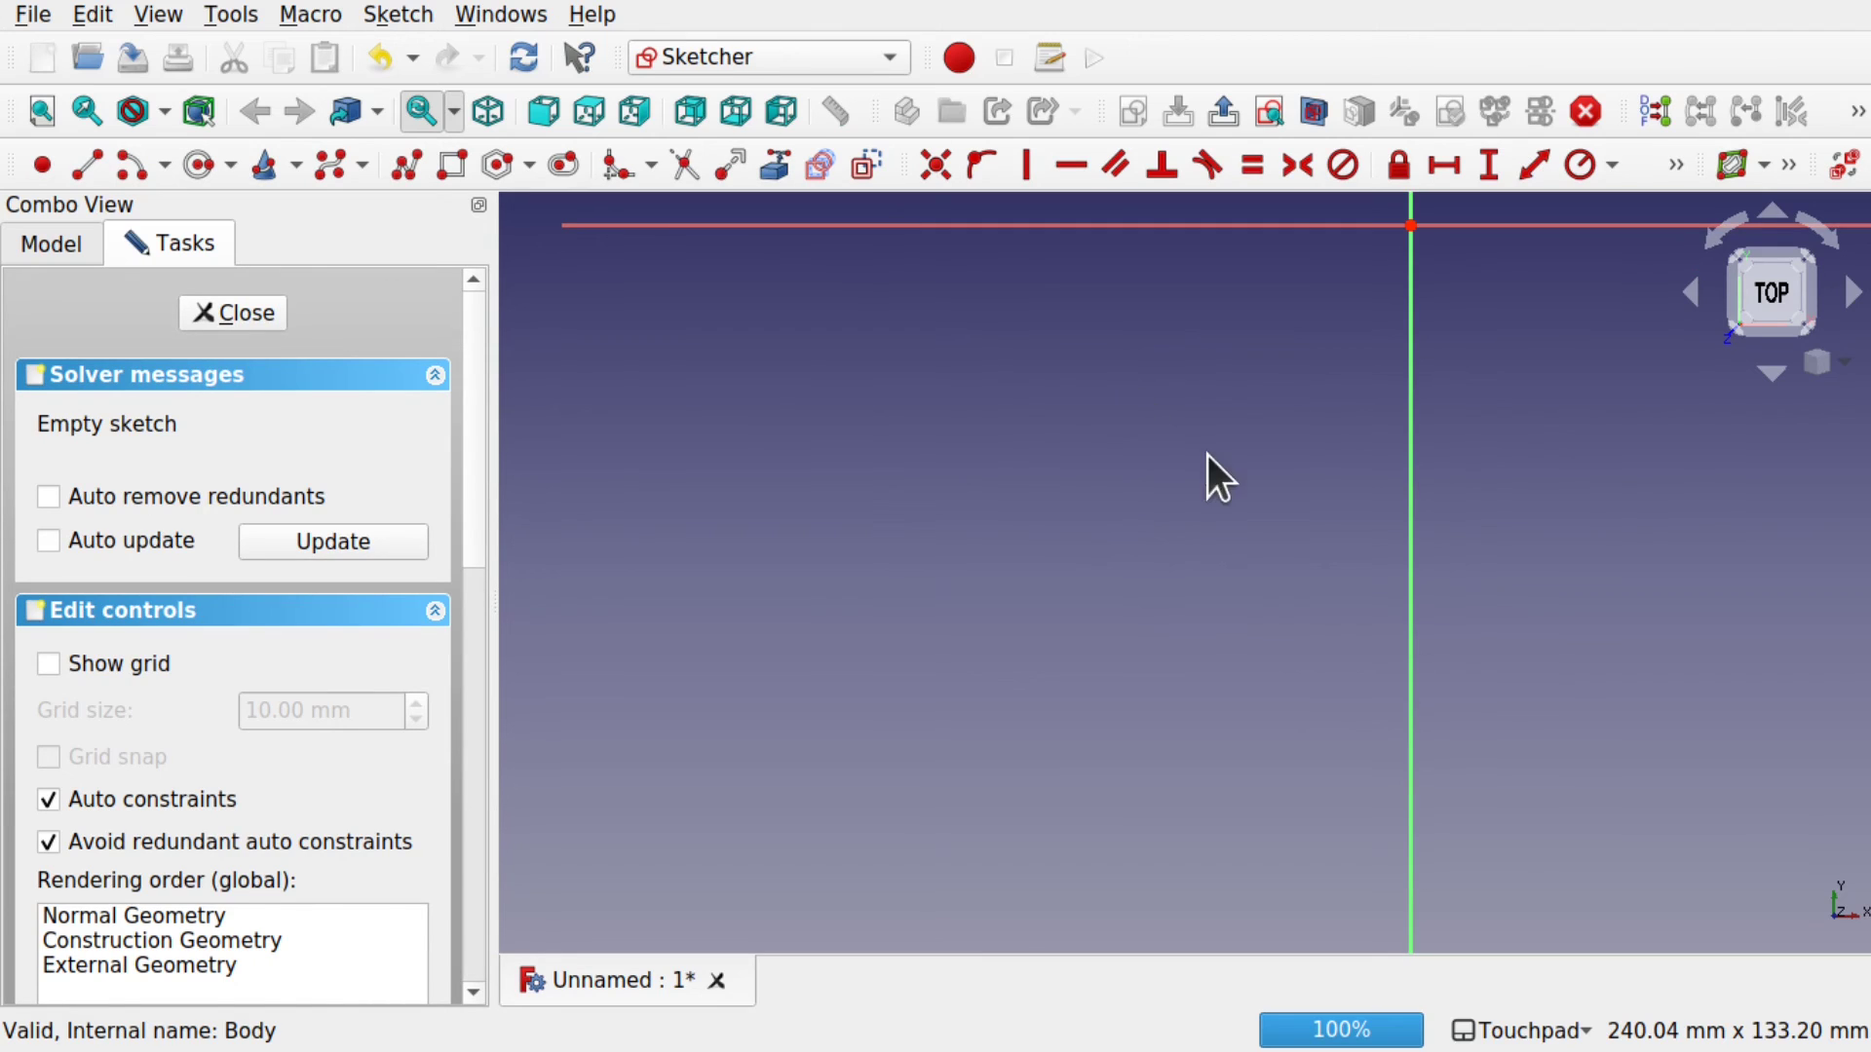
- Draw a large circle centred on the origin and a slightly smaller concentric one about 110 mm in radius, and close the sketch
middle_click_drag(1232, 396, 1062, 719, "shift")
scroll(1062, 719, "down", 3)
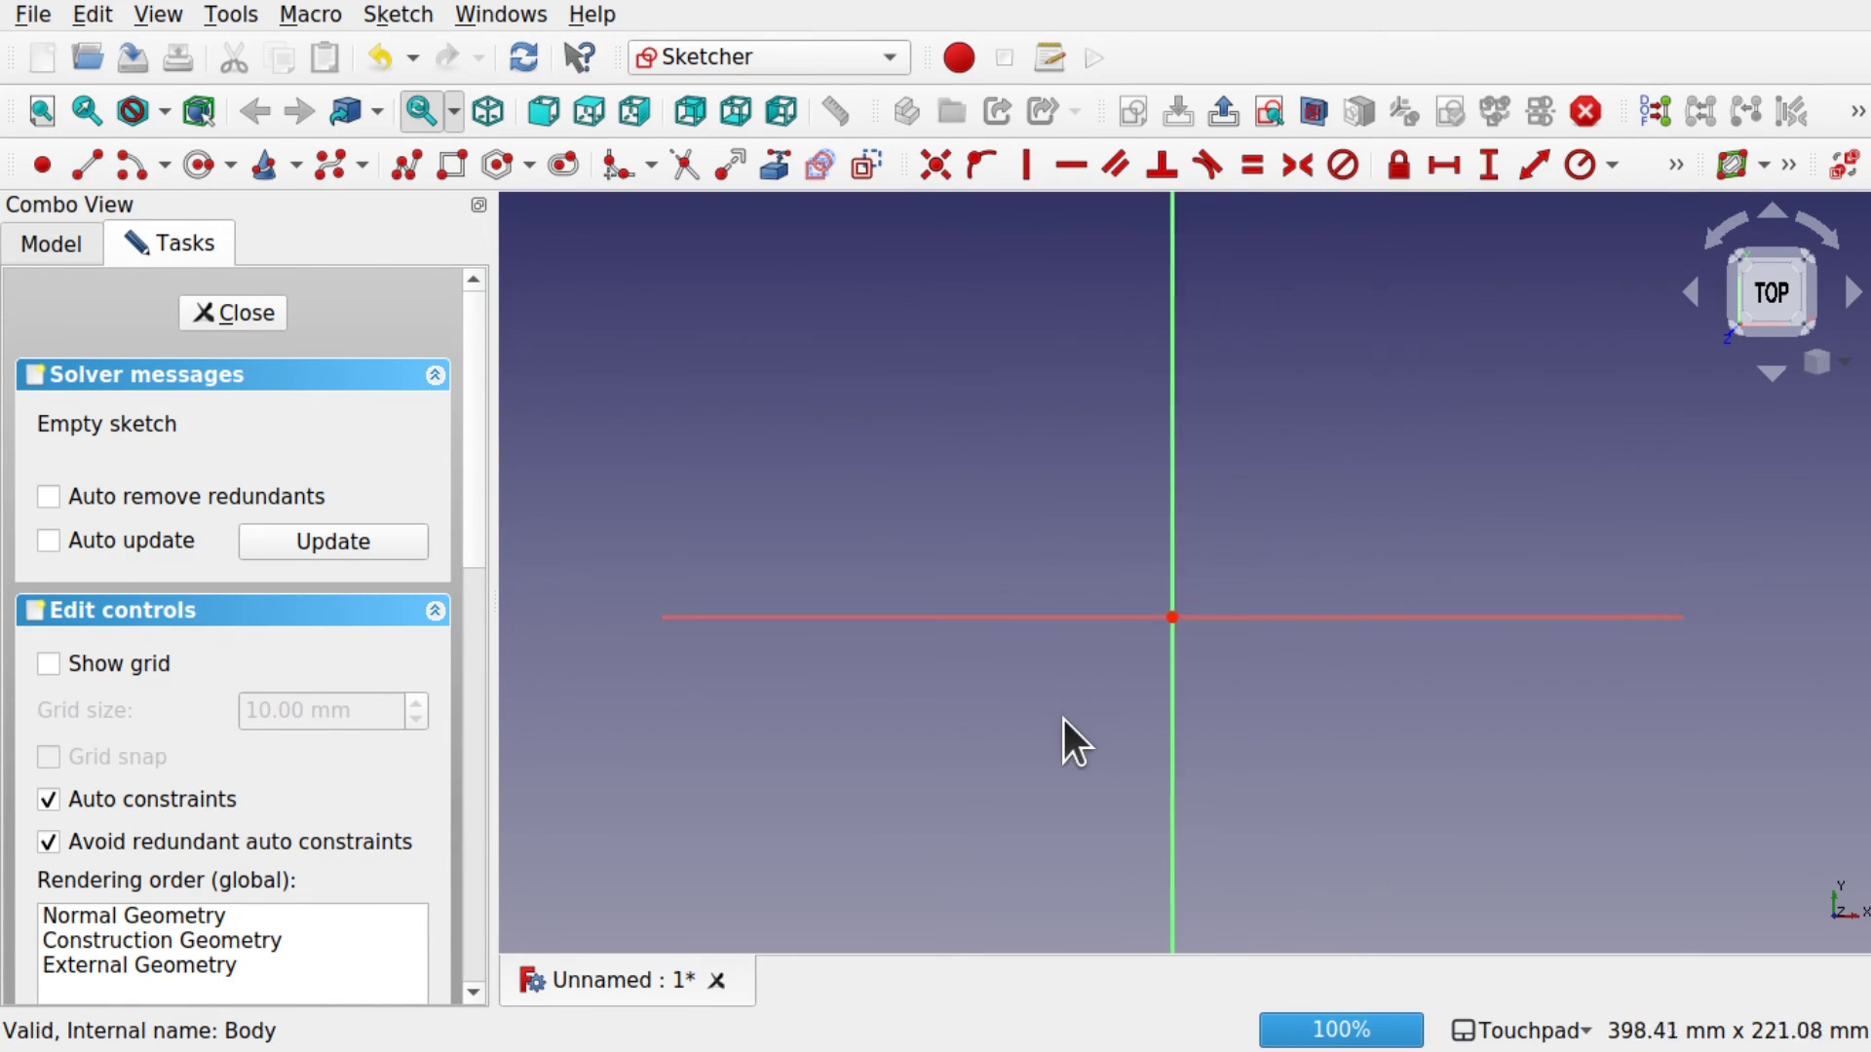
scroll(1065, 740, "up", 1)
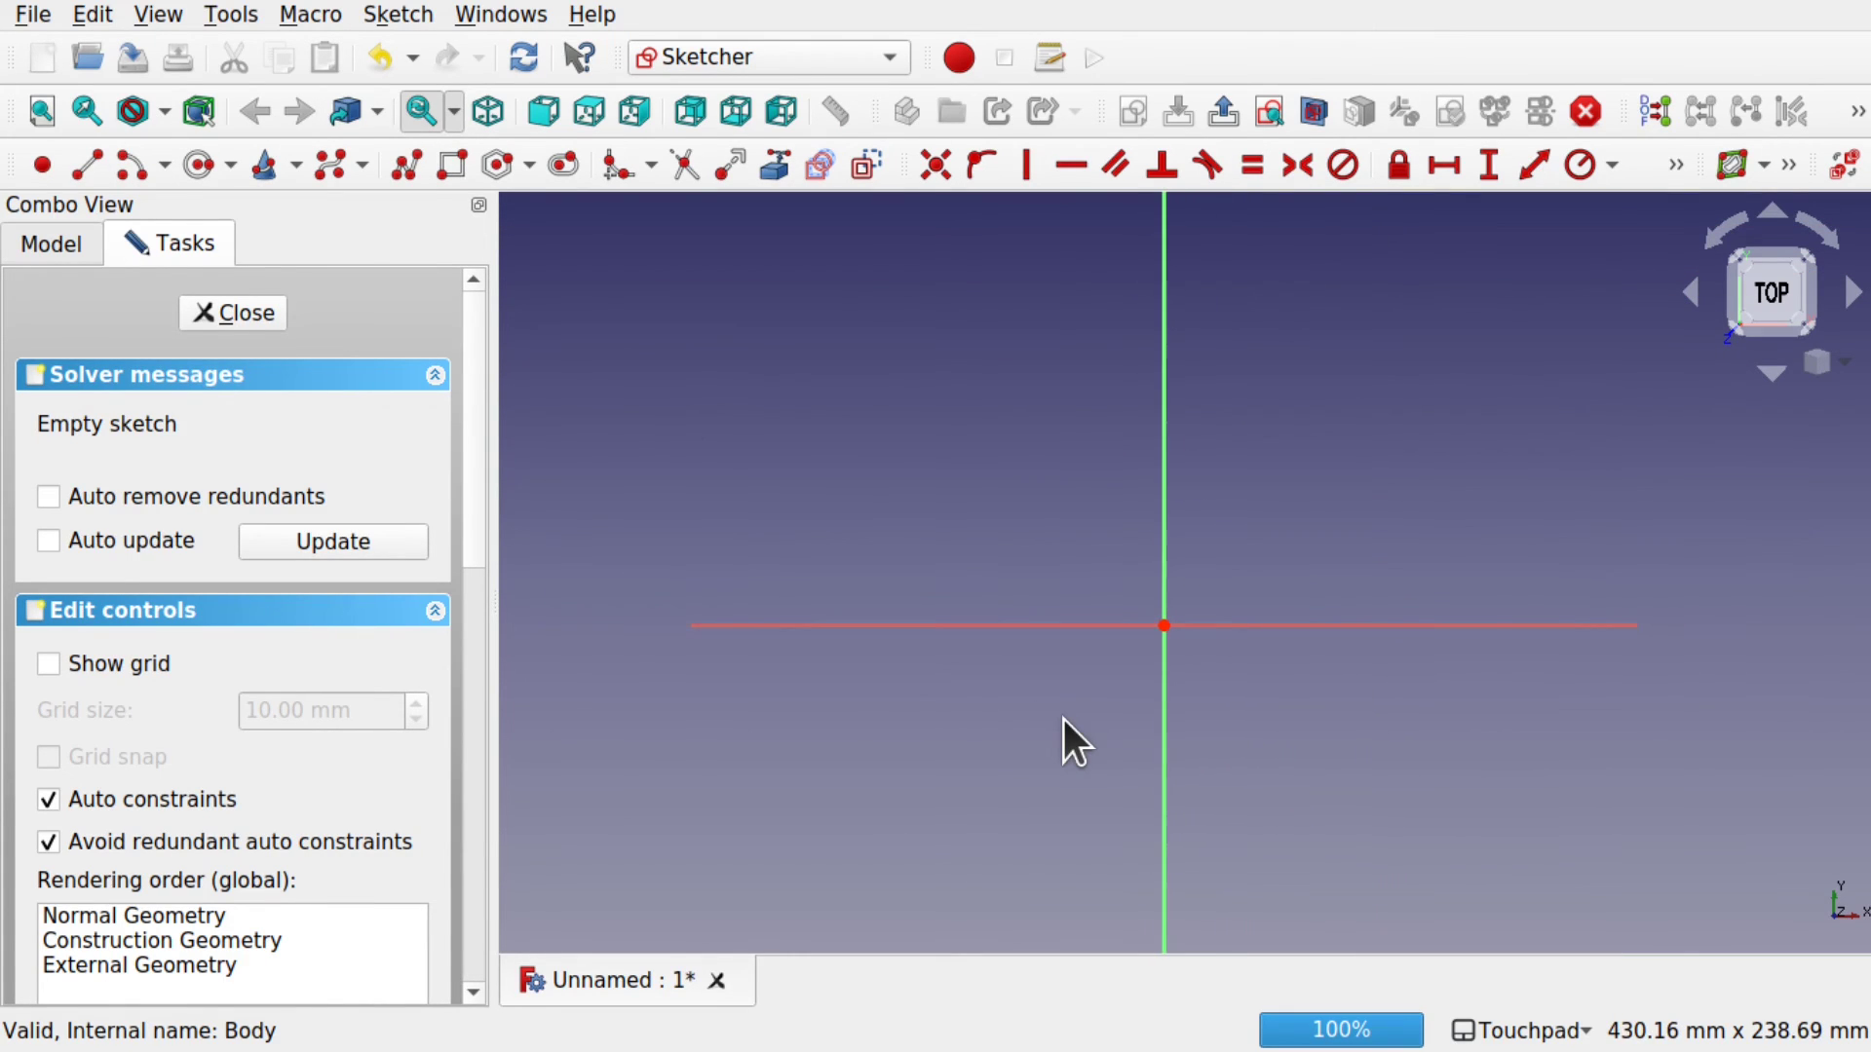
left_click(200, 166)
left_click(1165, 626)
left_click(1542, 766)
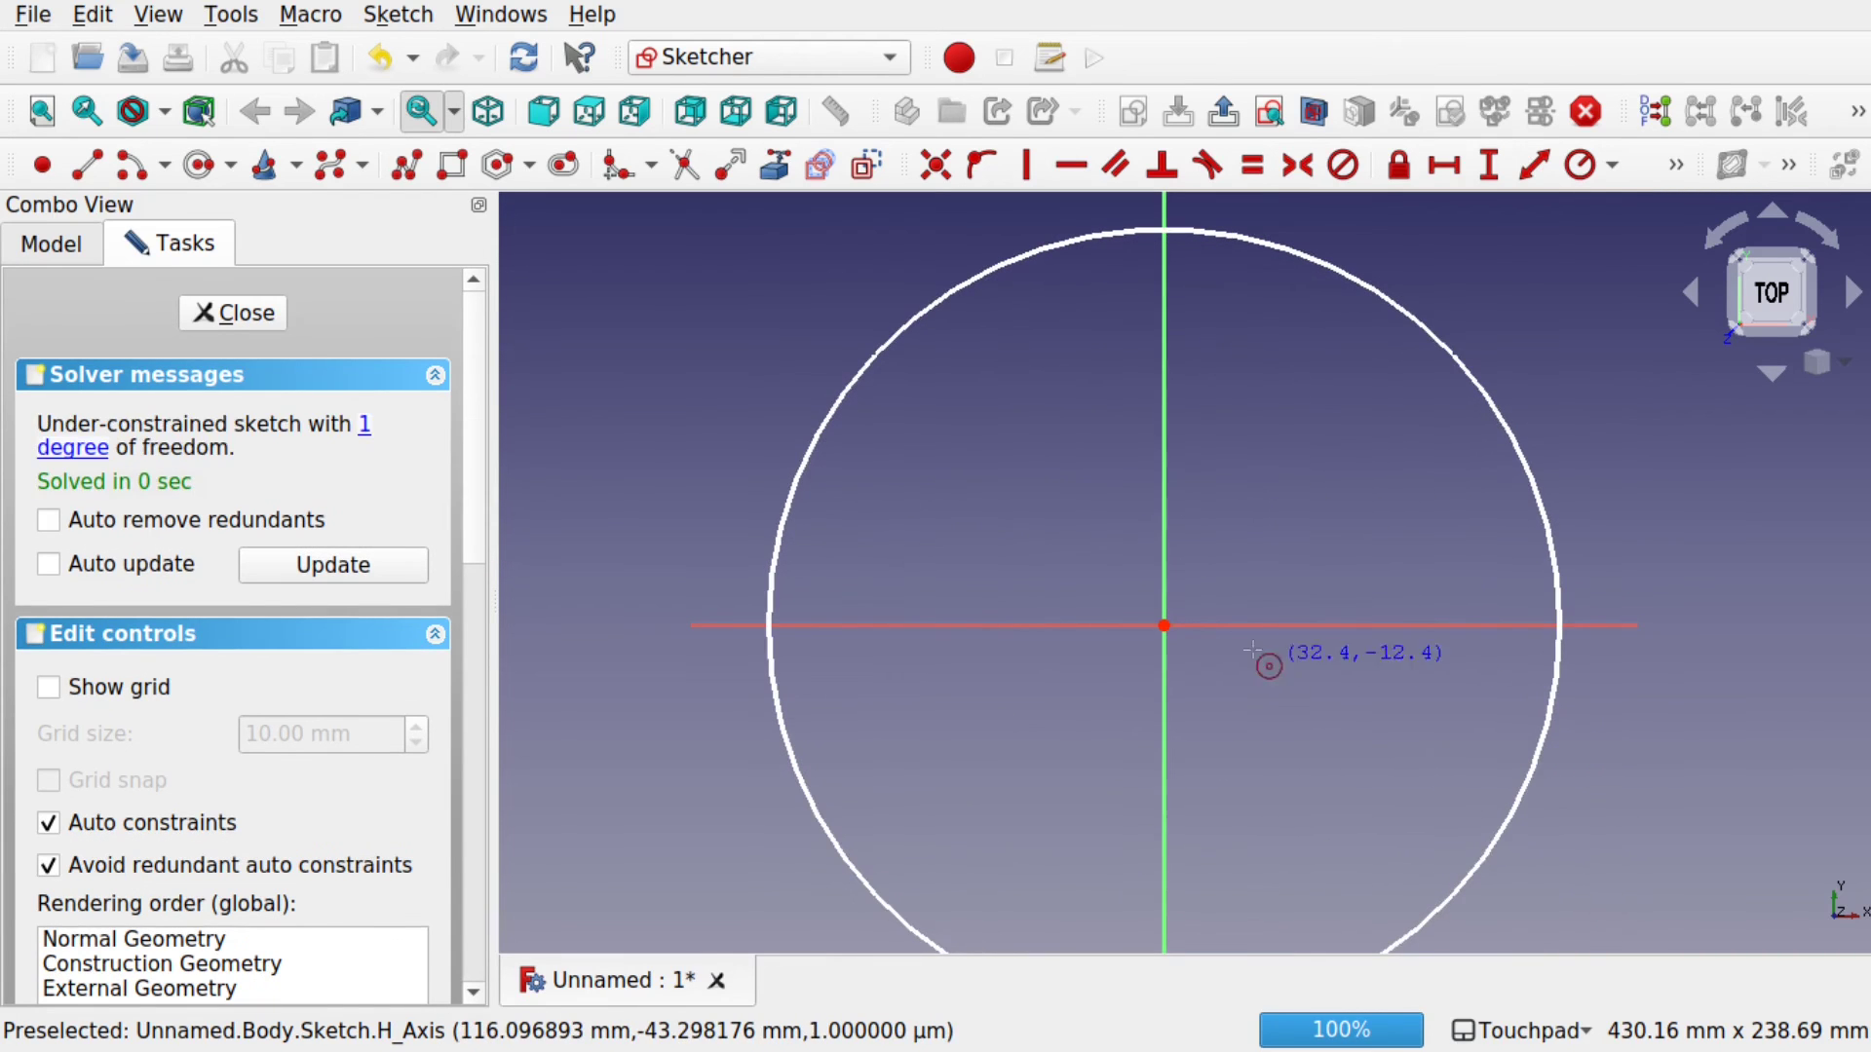
left_click(1164, 625)
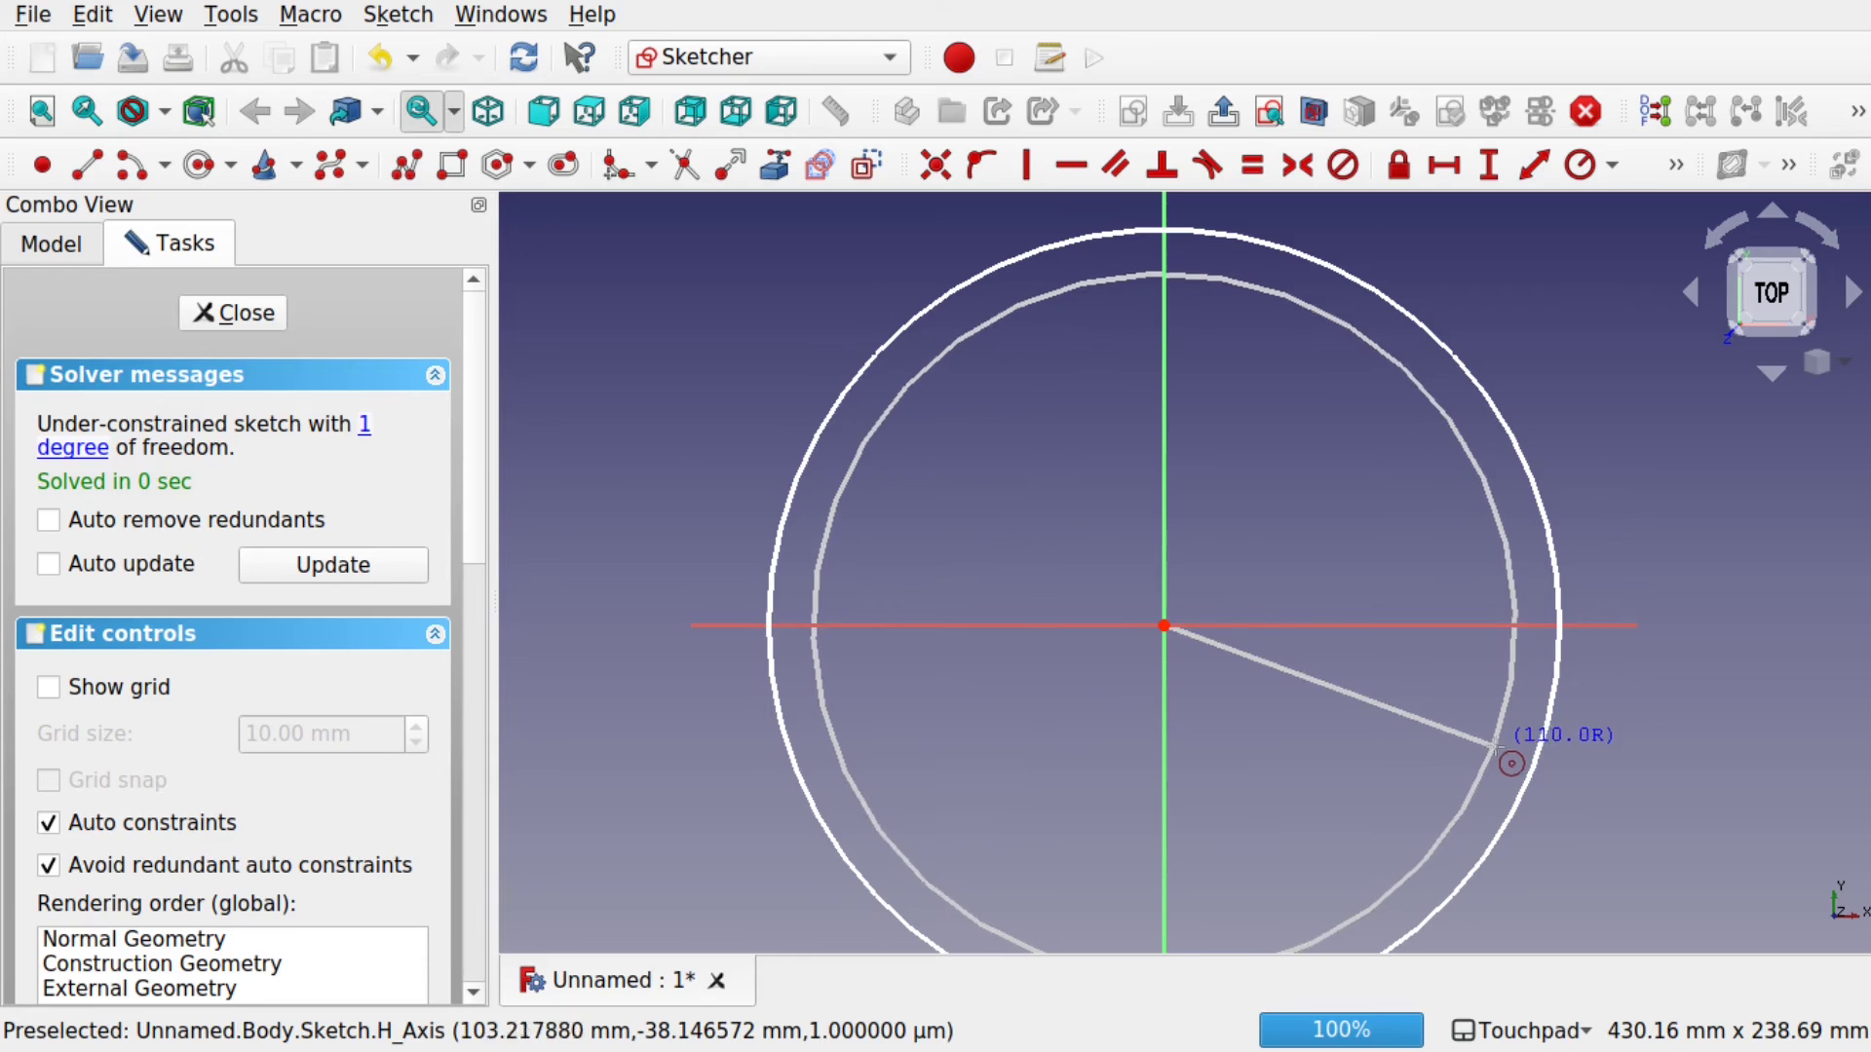
left_click(1497, 751)
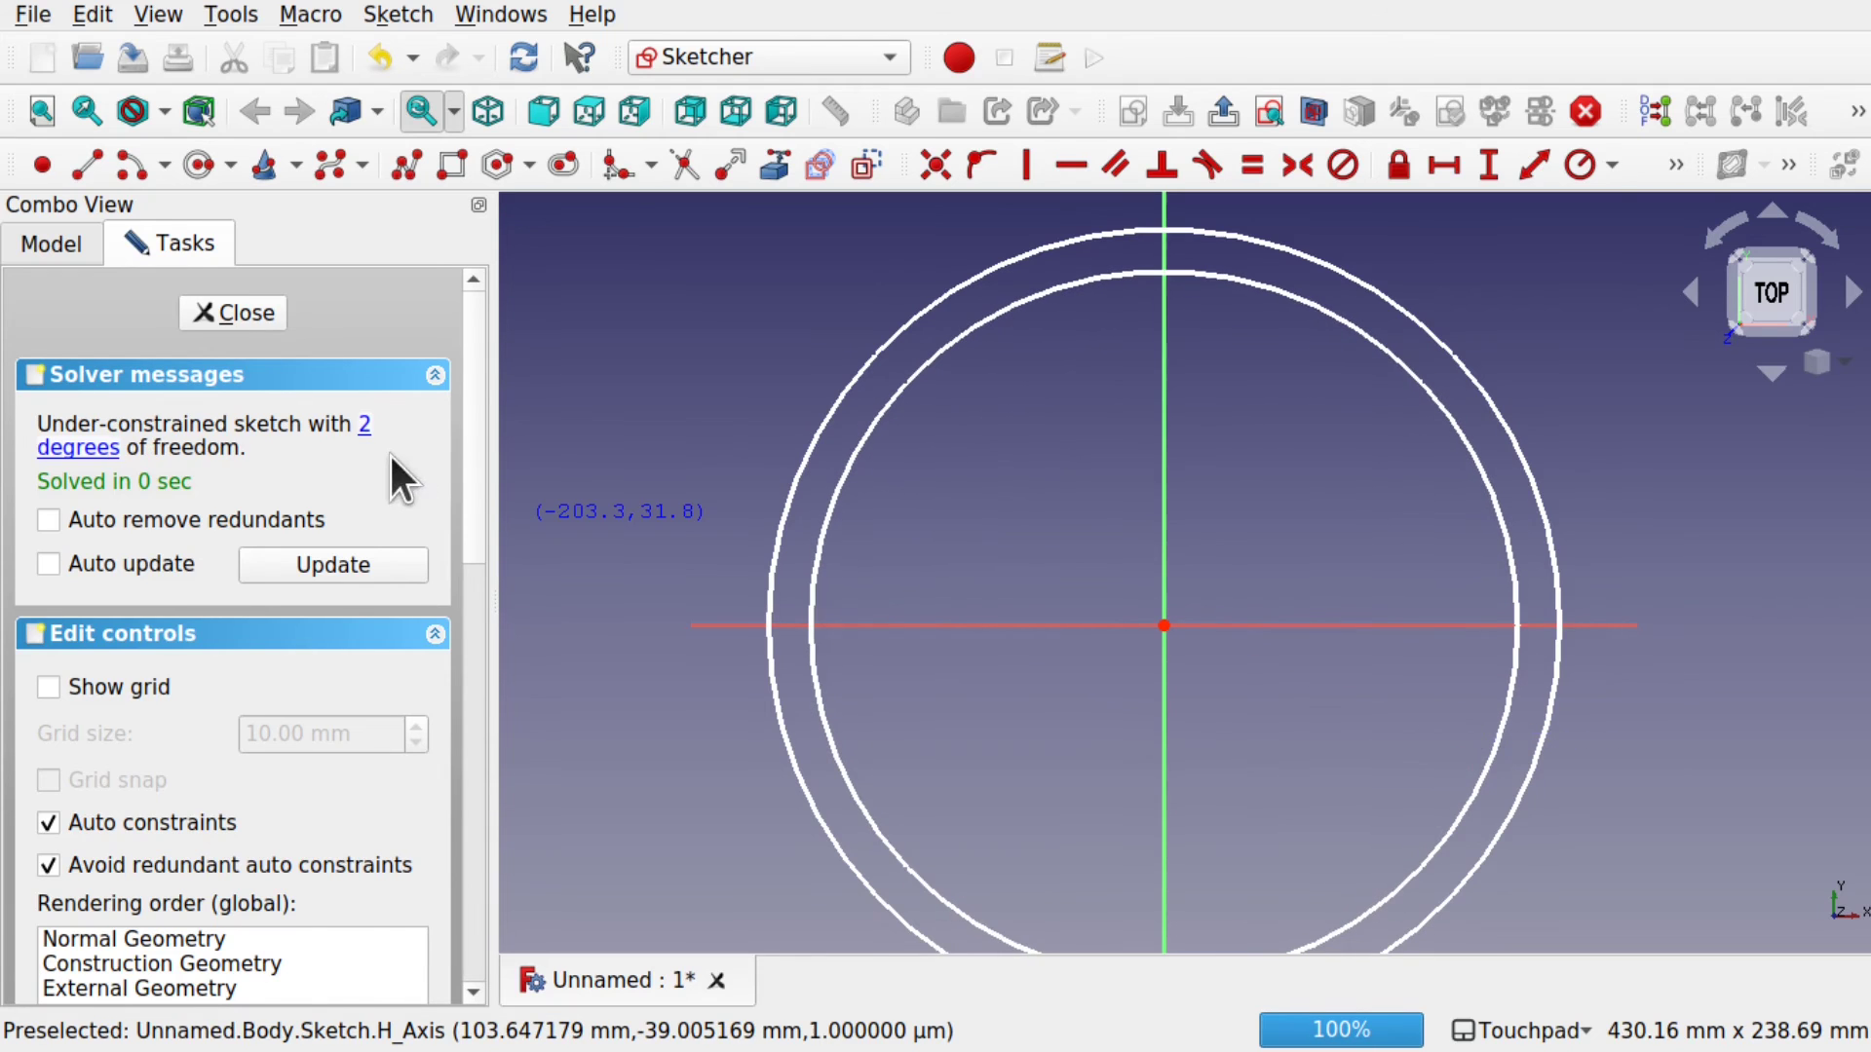
left_click(249, 315)
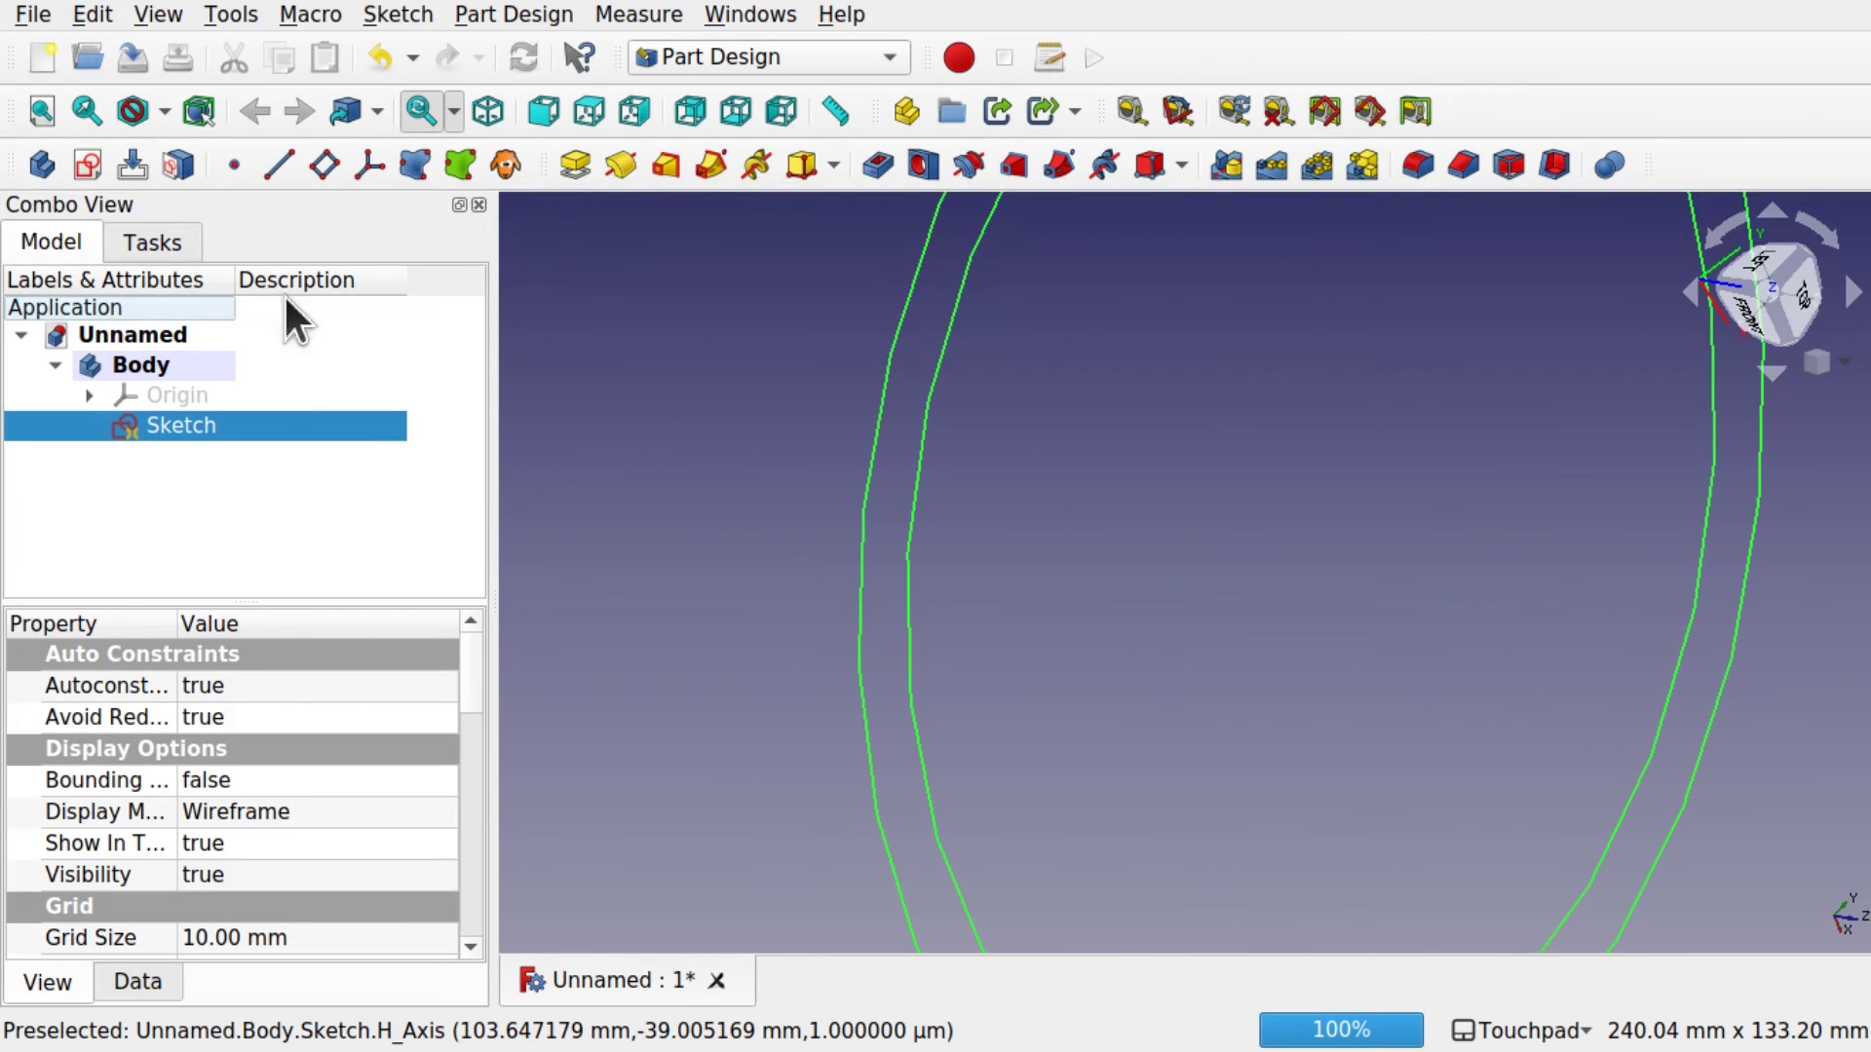
- Pad the two-circle sketch 5 mm to form a flat ring
left_click(576, 165)
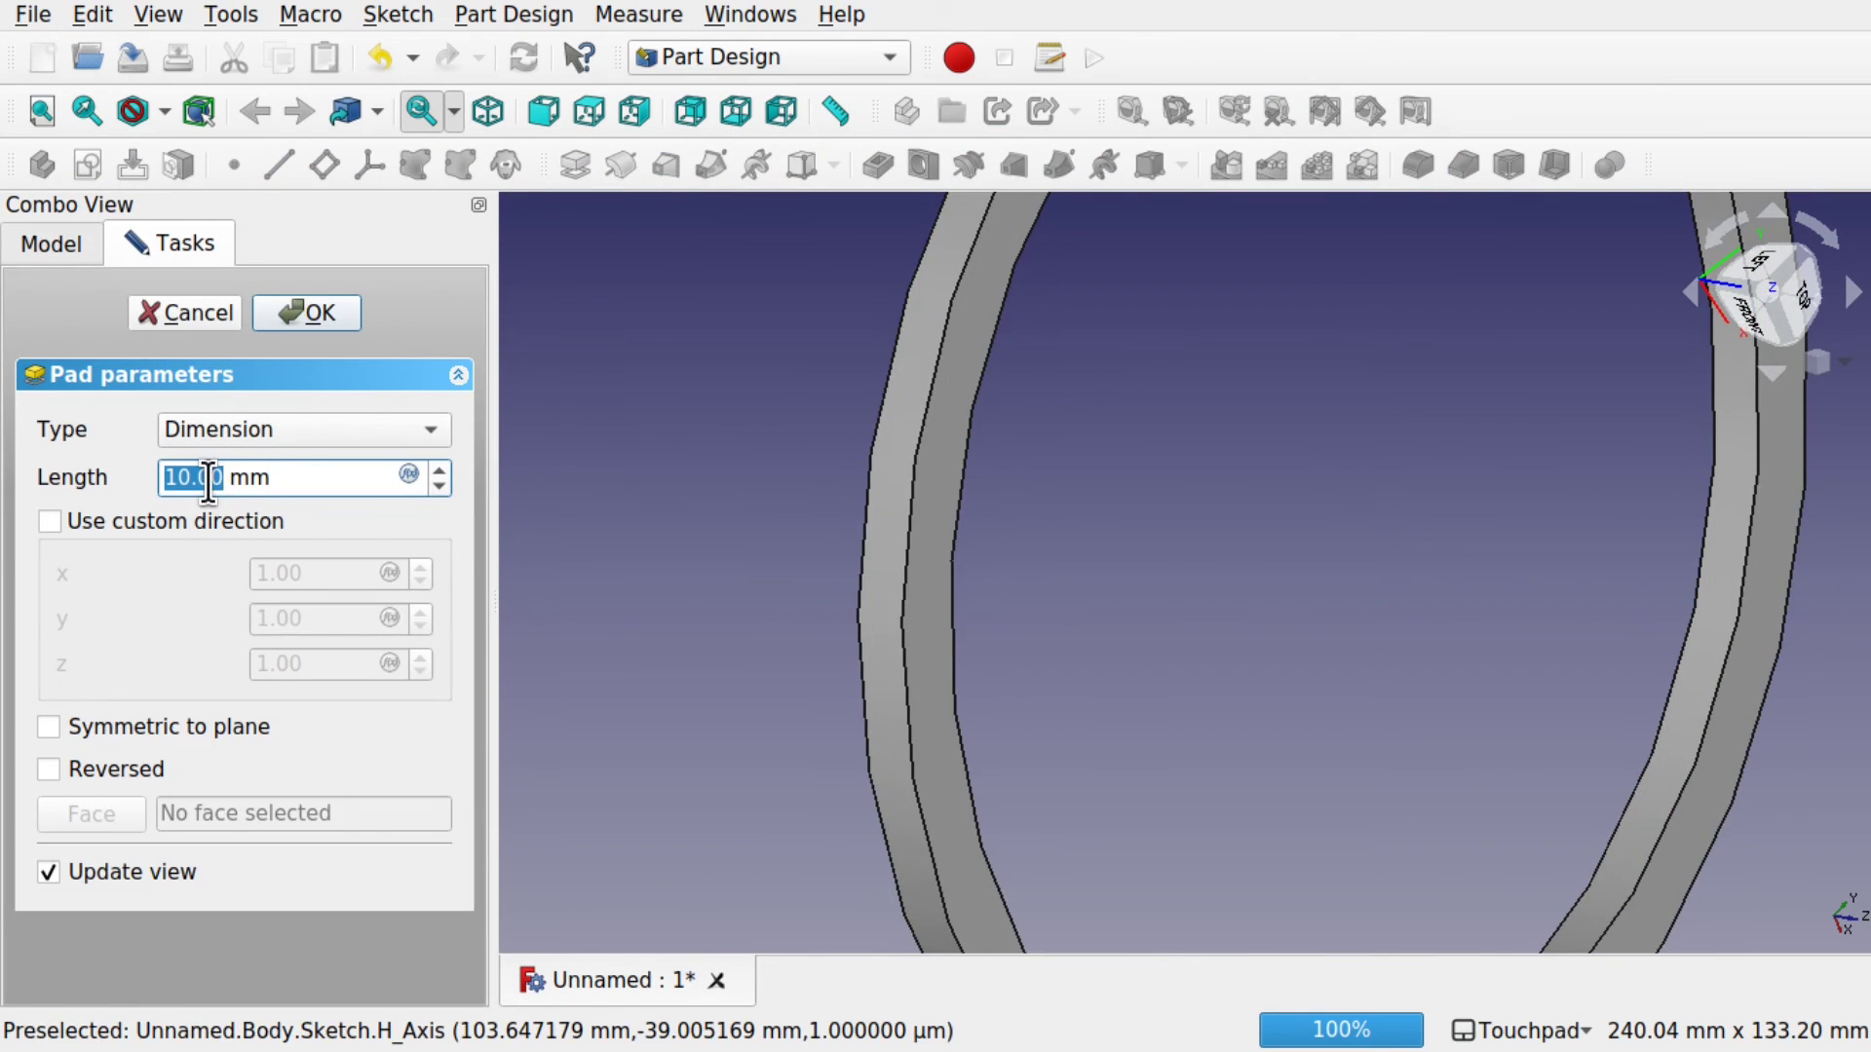
type("5")
left_click(331, 306)
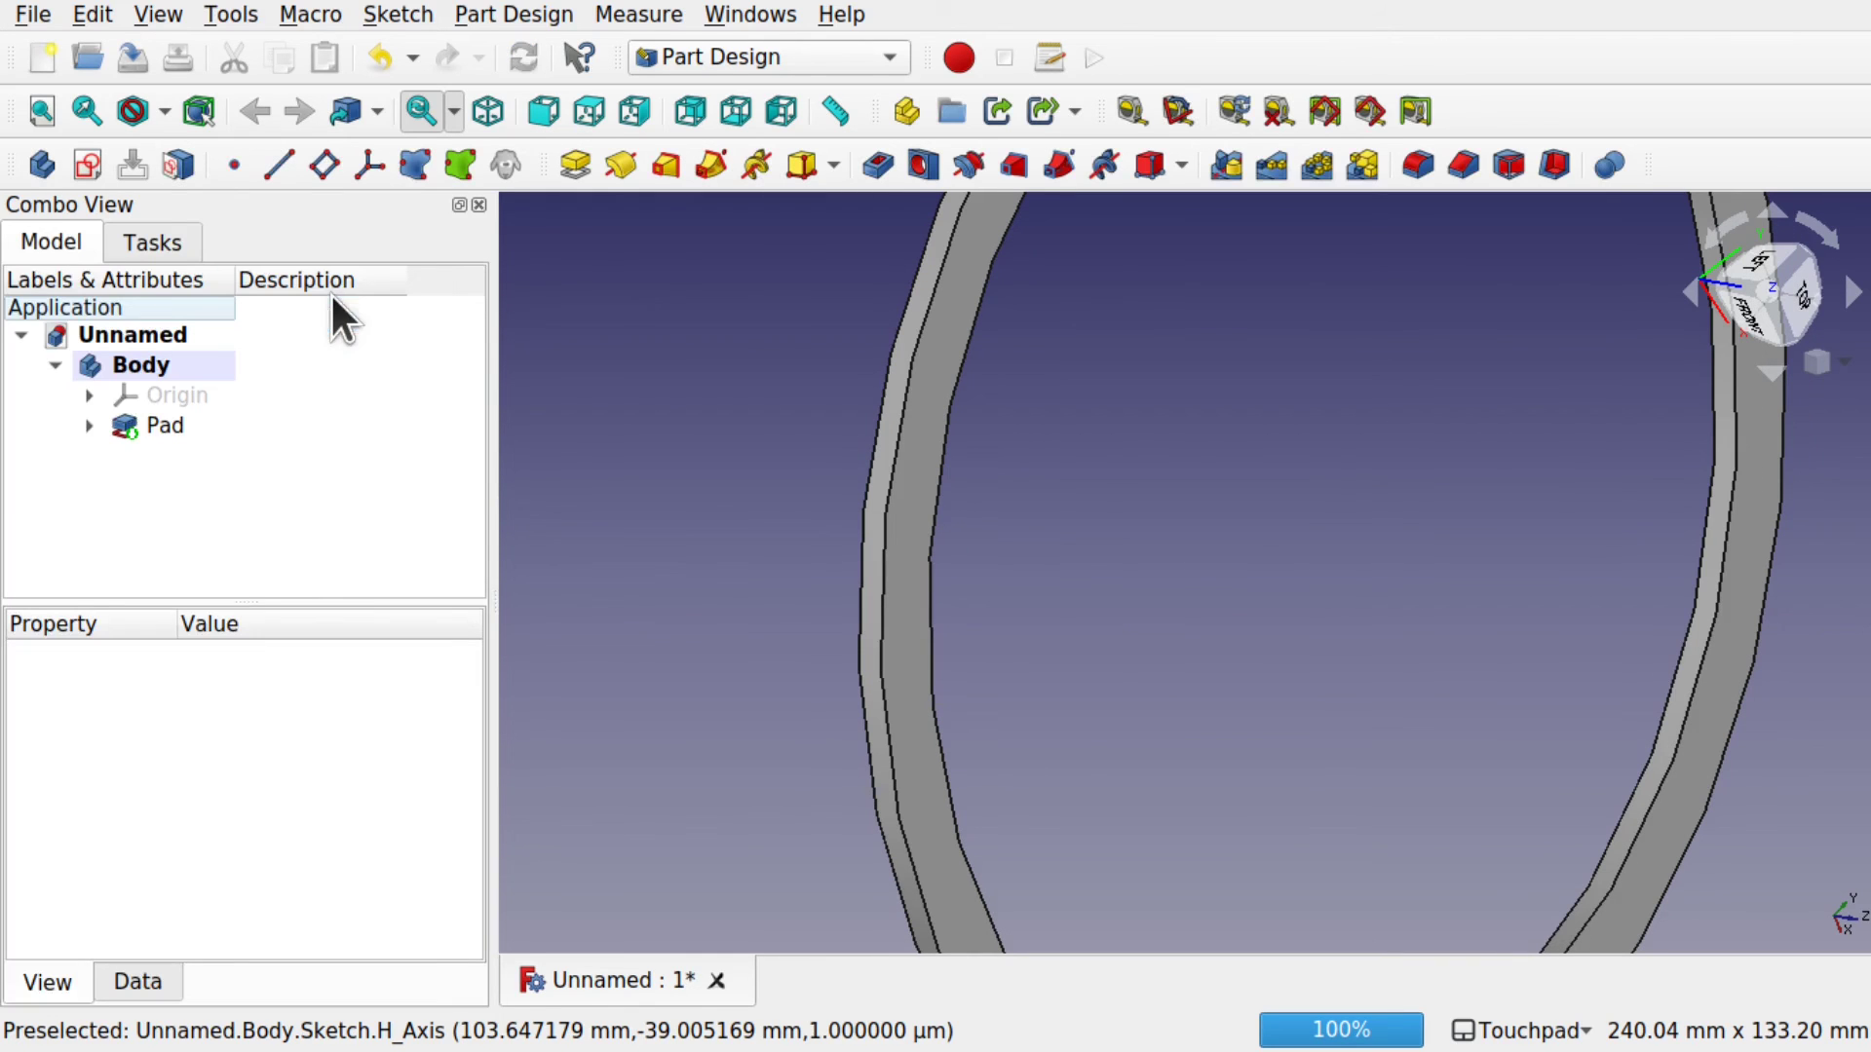
- Start a new sketch on the ring's flat top face
scroll(1277, 507, "down", 5)
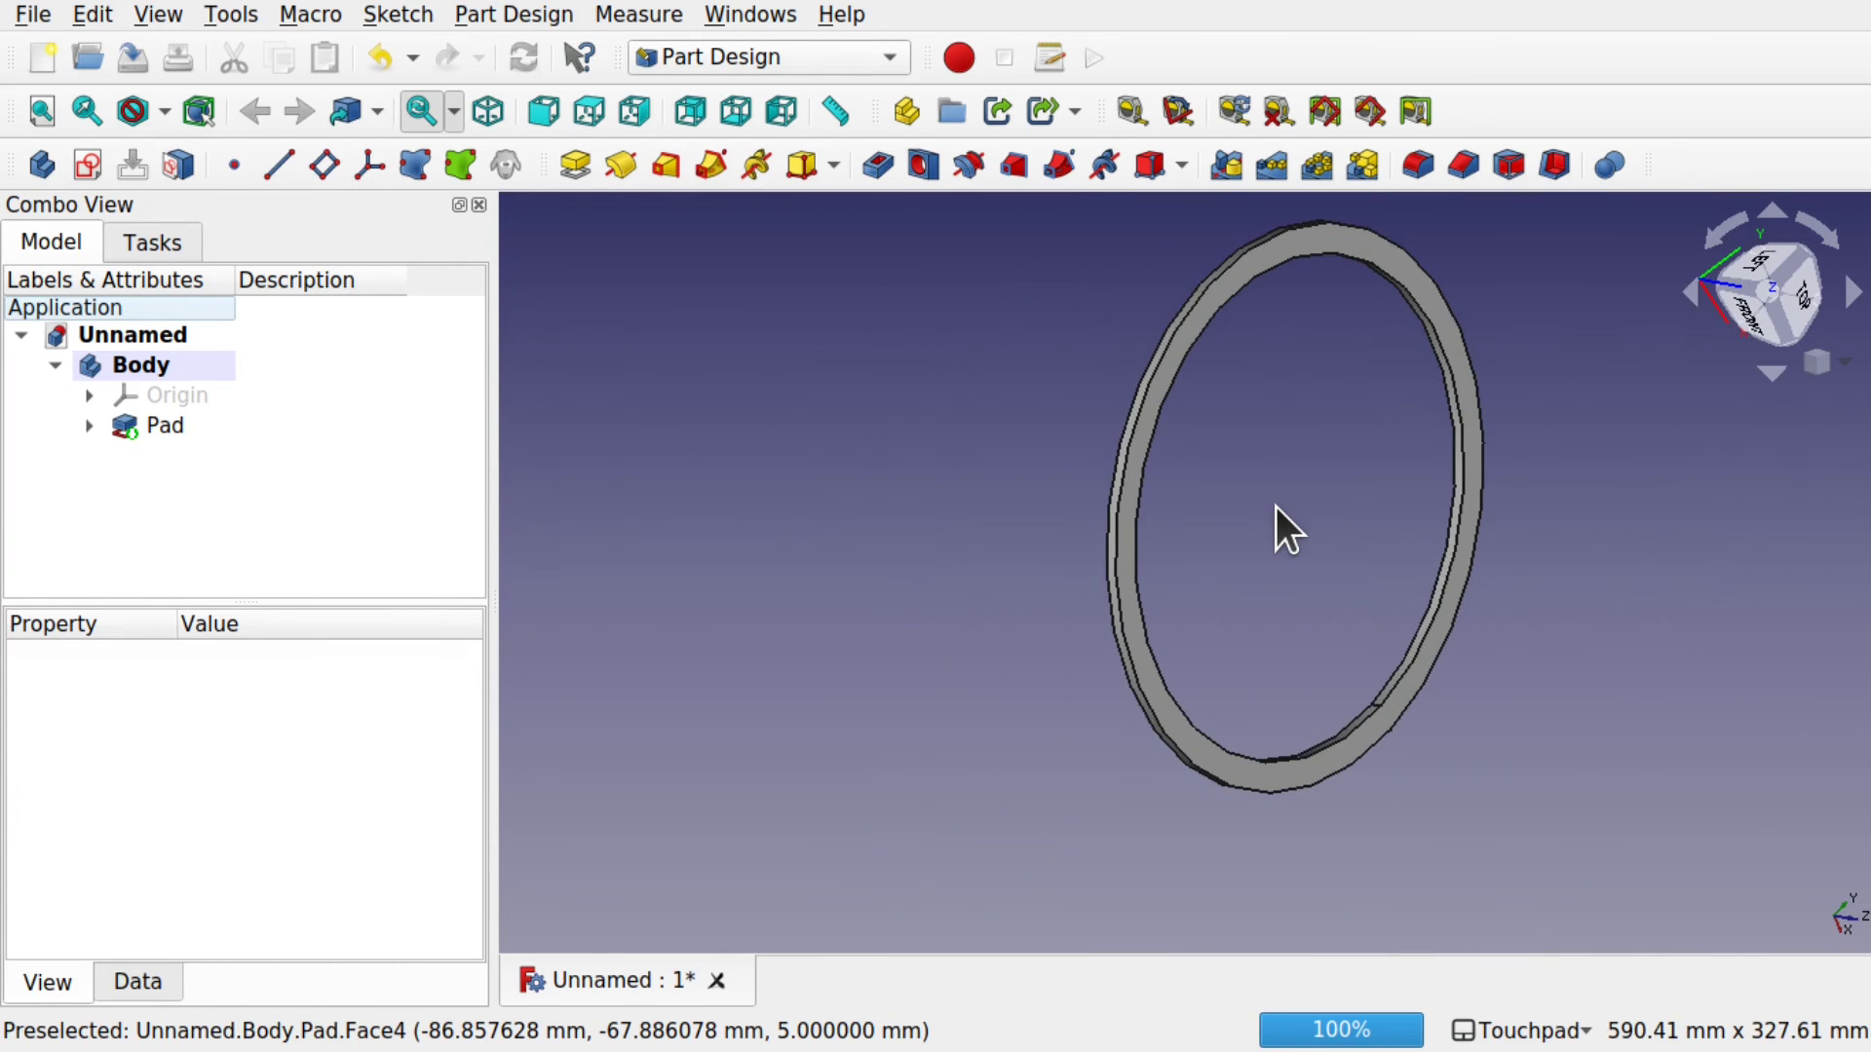
middle_click_drag(1277, 507, 1267, 458, "alt")
middle_click_drag(1452, 511, 1055, 513, "shift")
middle_click_drag(1190, 558, 1102, 581, "alt")
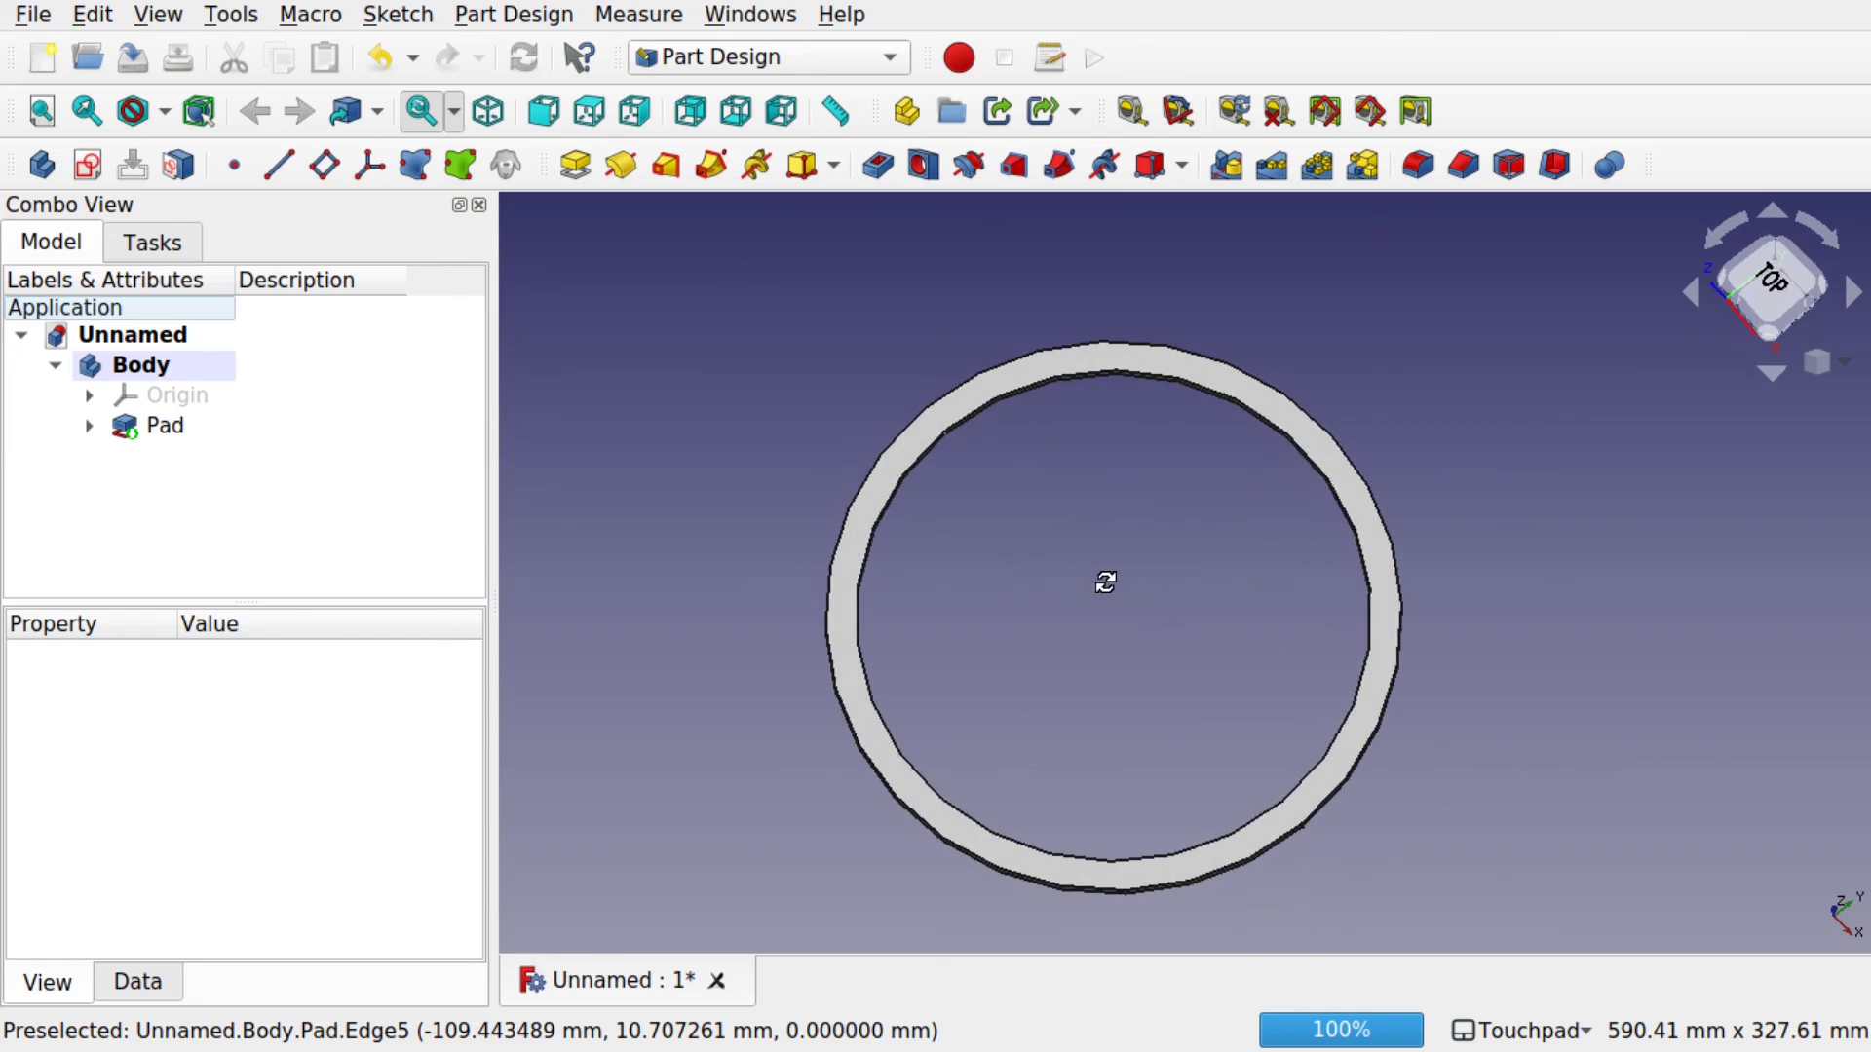
left_click(1388, 531)
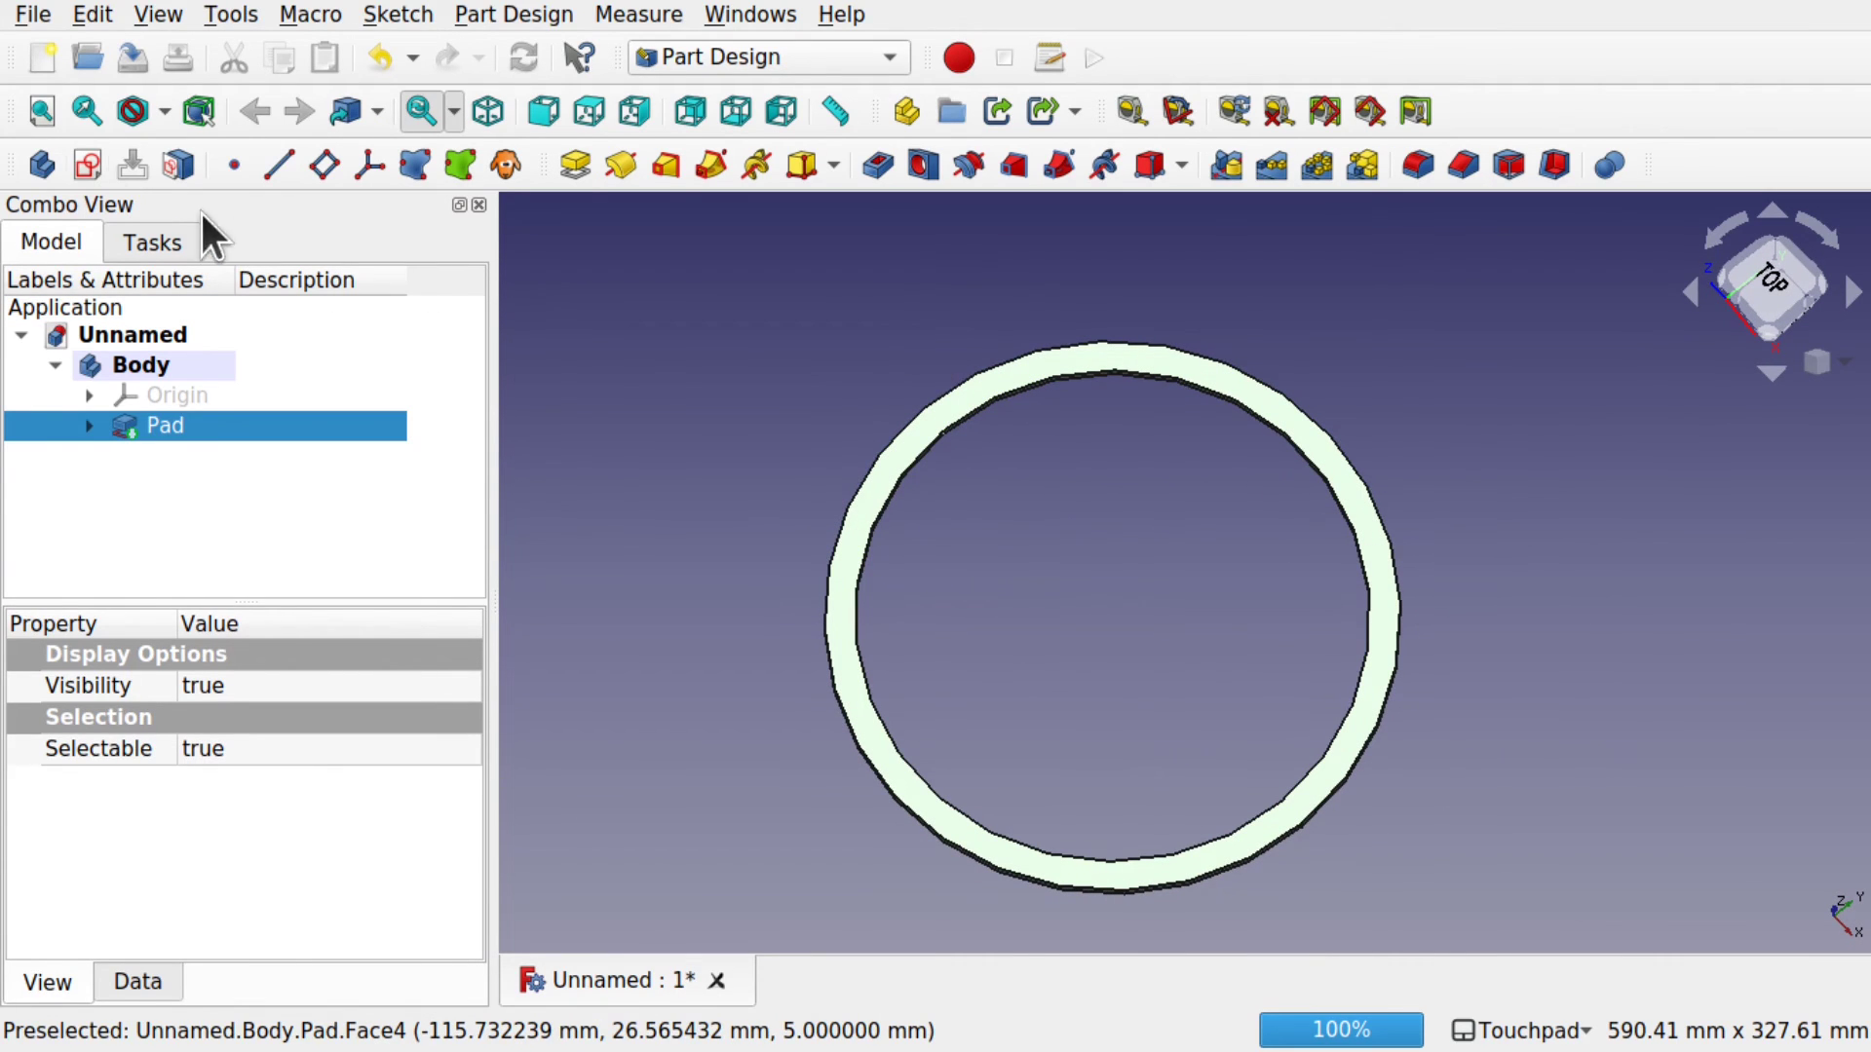
left_click(90, 162)
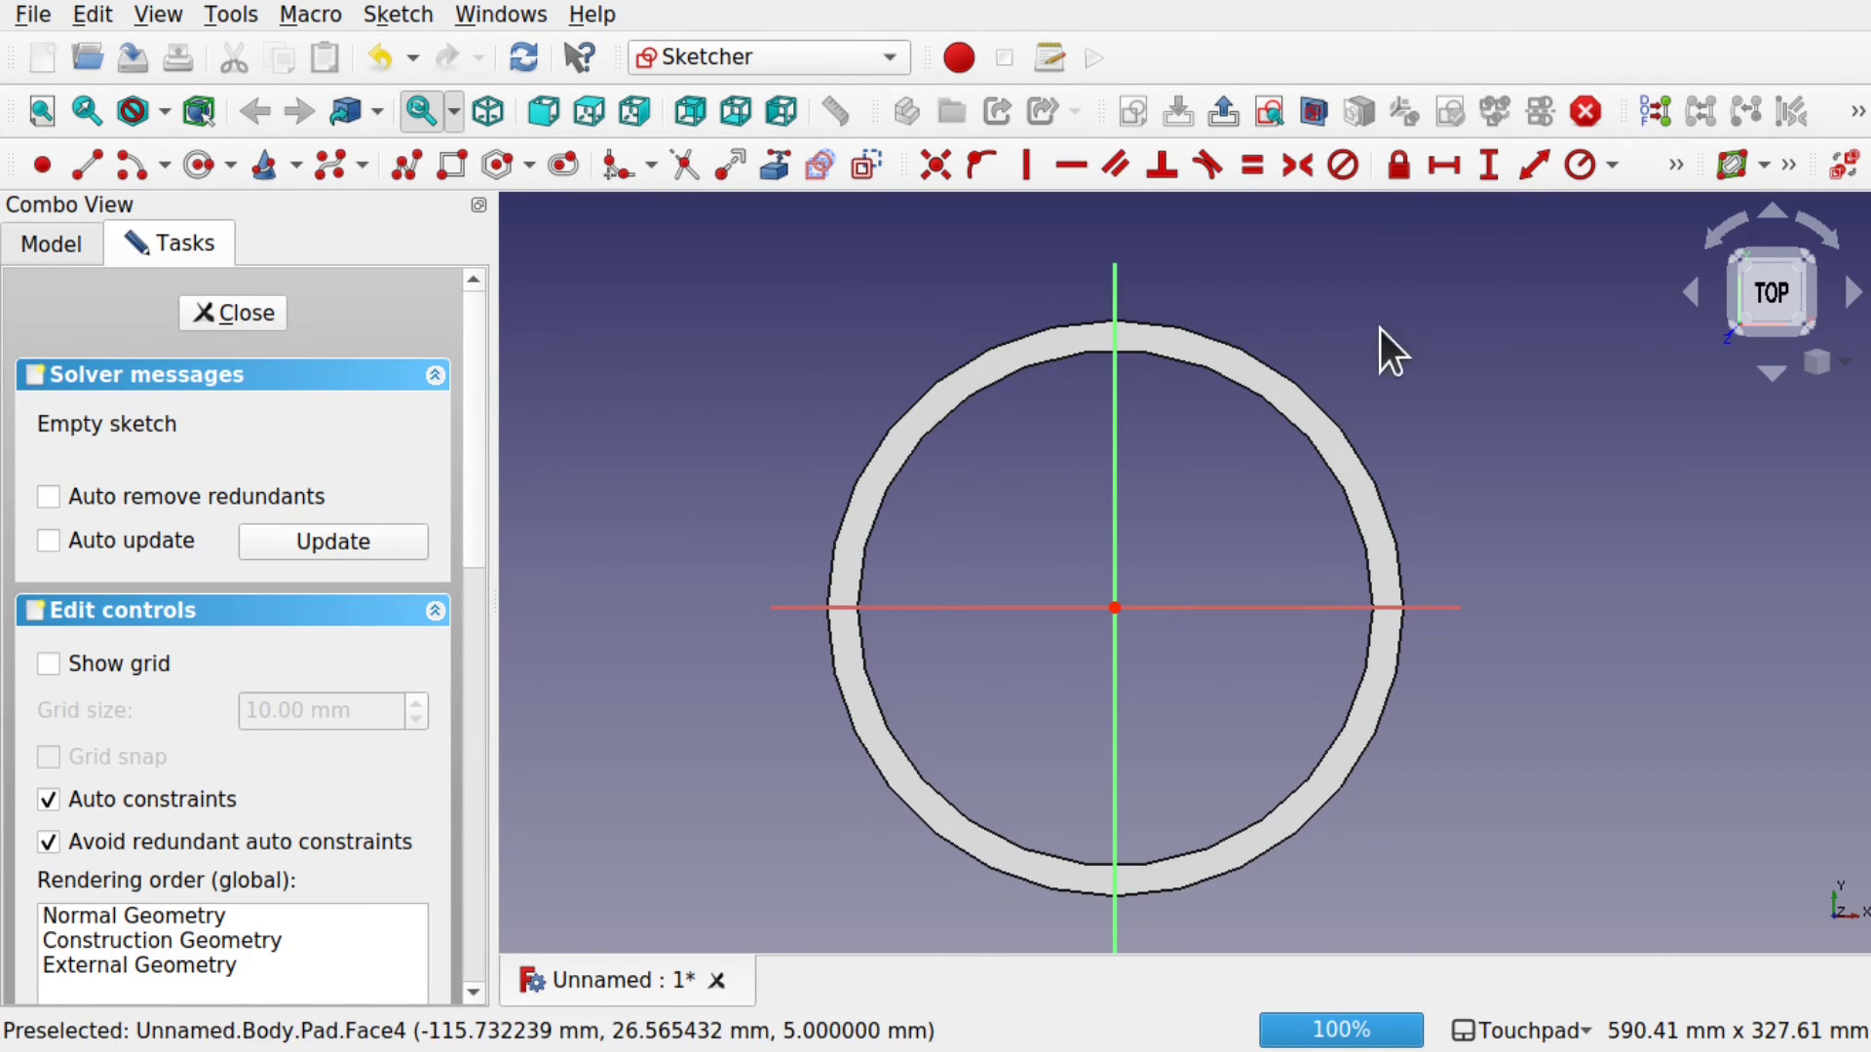
- Draw a small circle centred on the vertical axis, within the upper part of the ring's band
scroll(1125, 348, "up", 5)
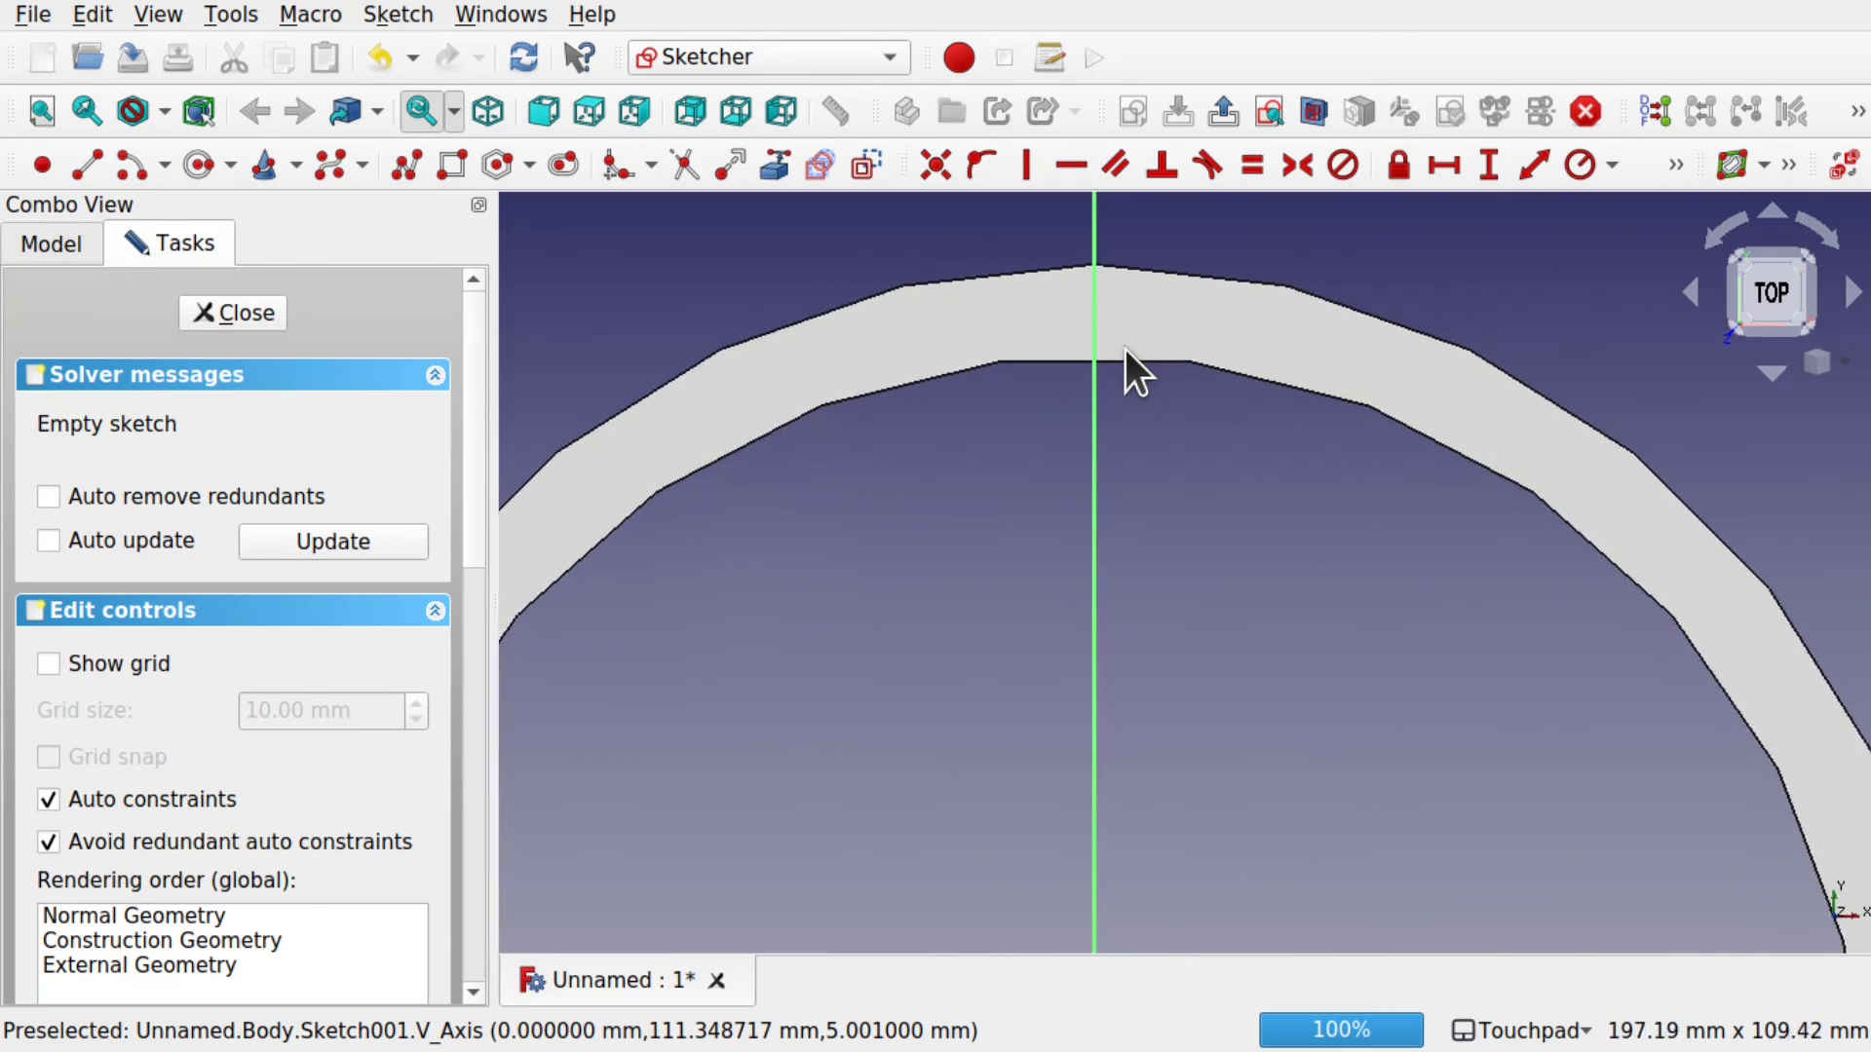
left_click(200, 165)
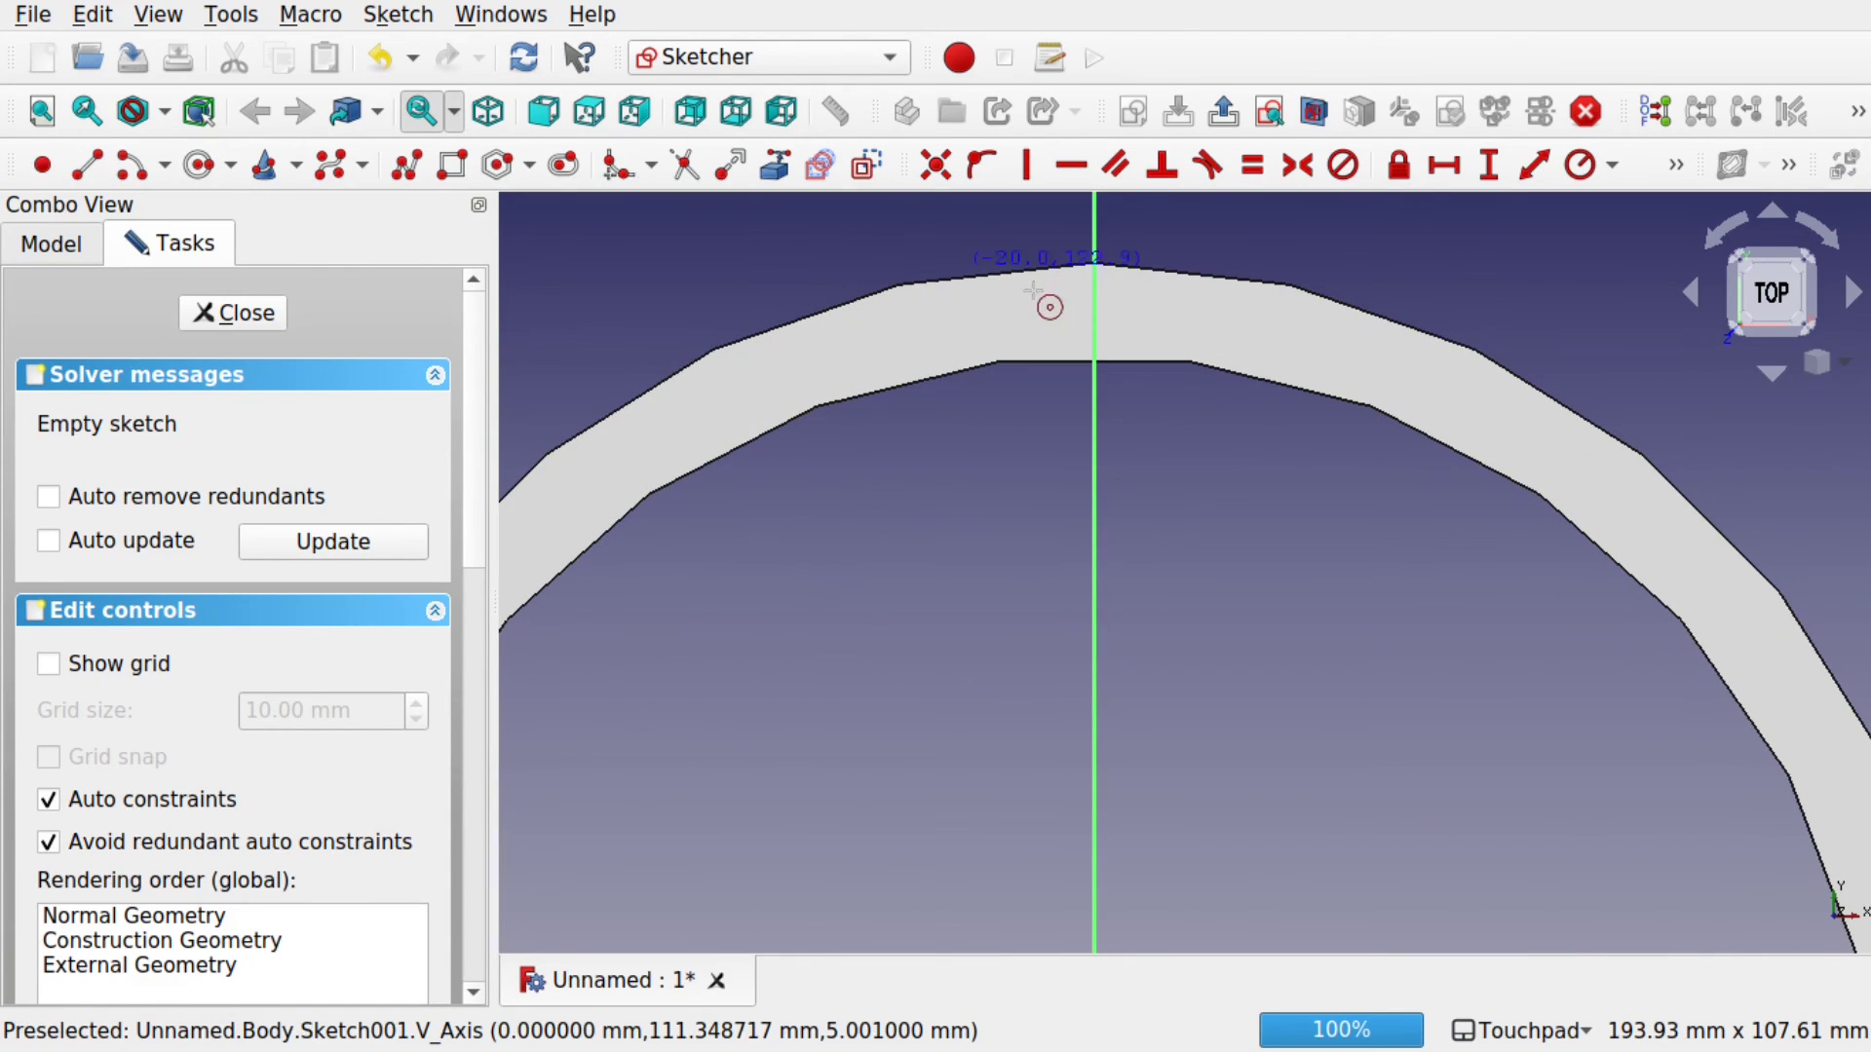
left_click(1095, 309)
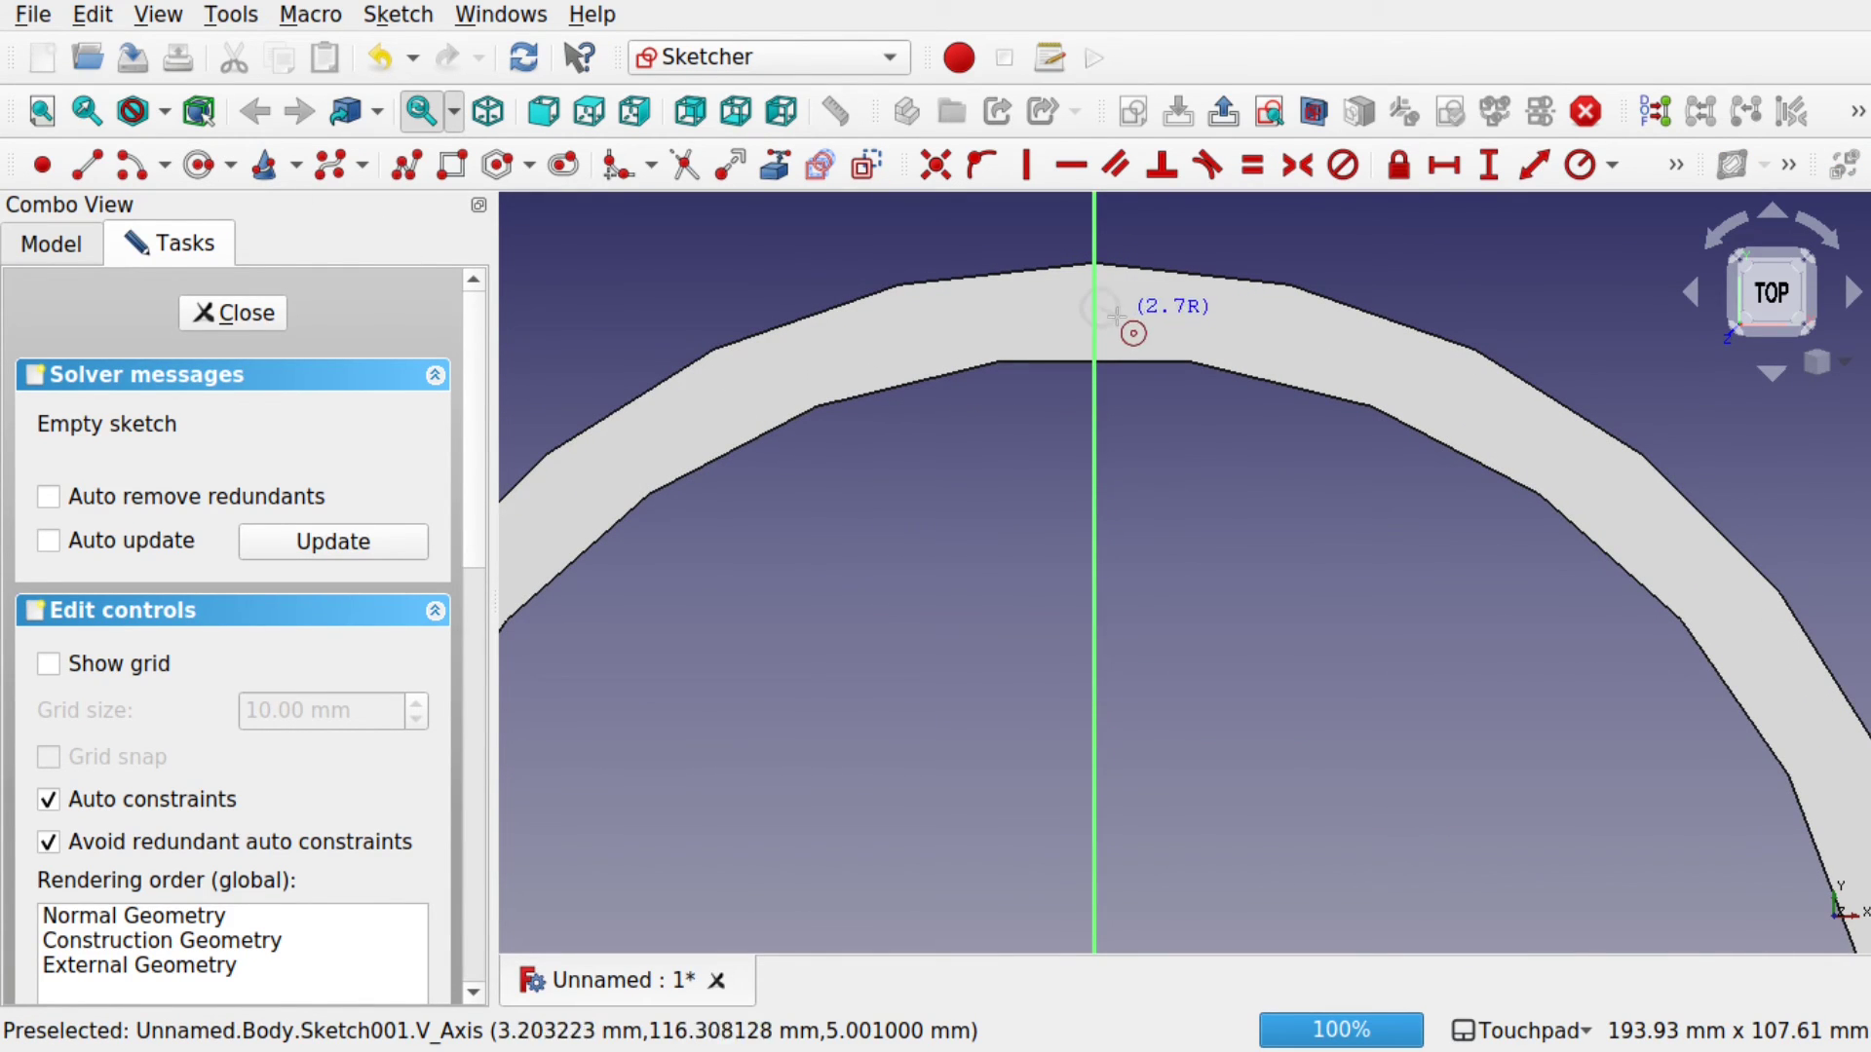
left_click(1122, 326)
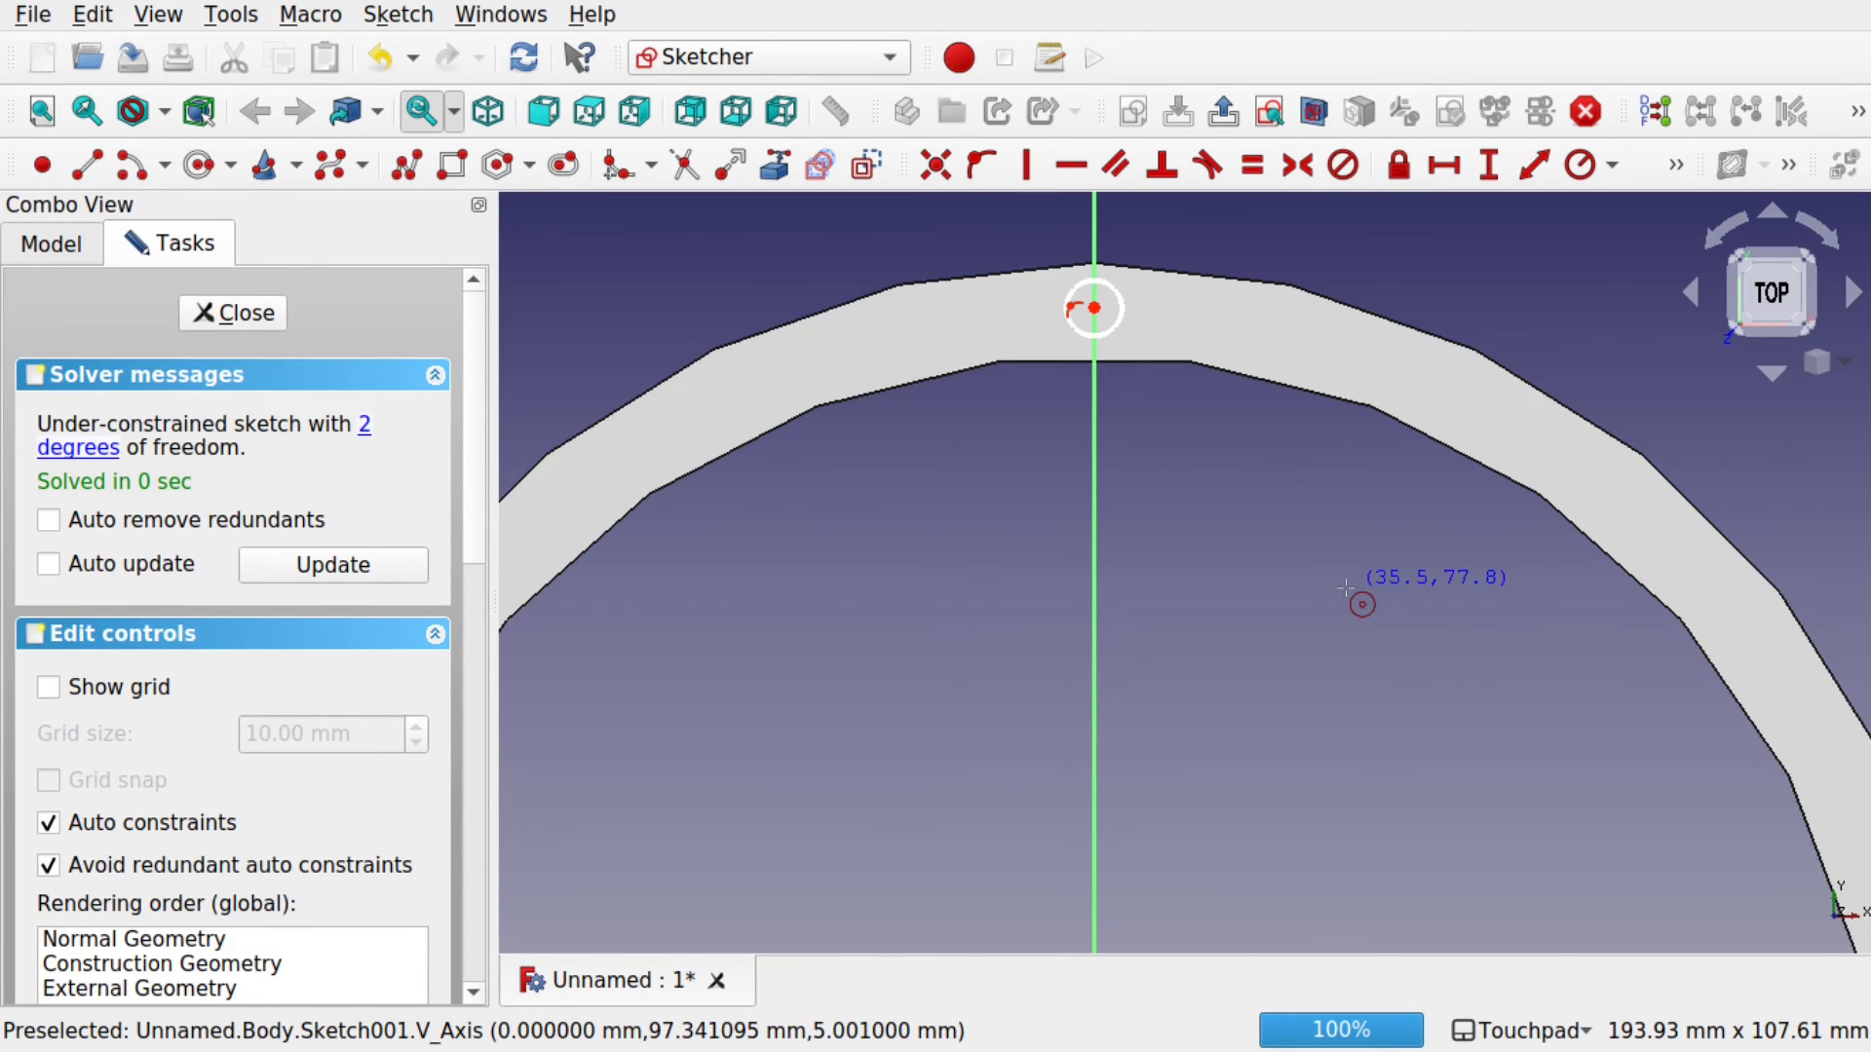
- Draw four more small circles on the ring's upper half, two on each side of the vertical axis
scroll(1361, 597, "down", 5)
scroll(1345, 588, "up", 3)
scroll(1345, 588, "up", 1)
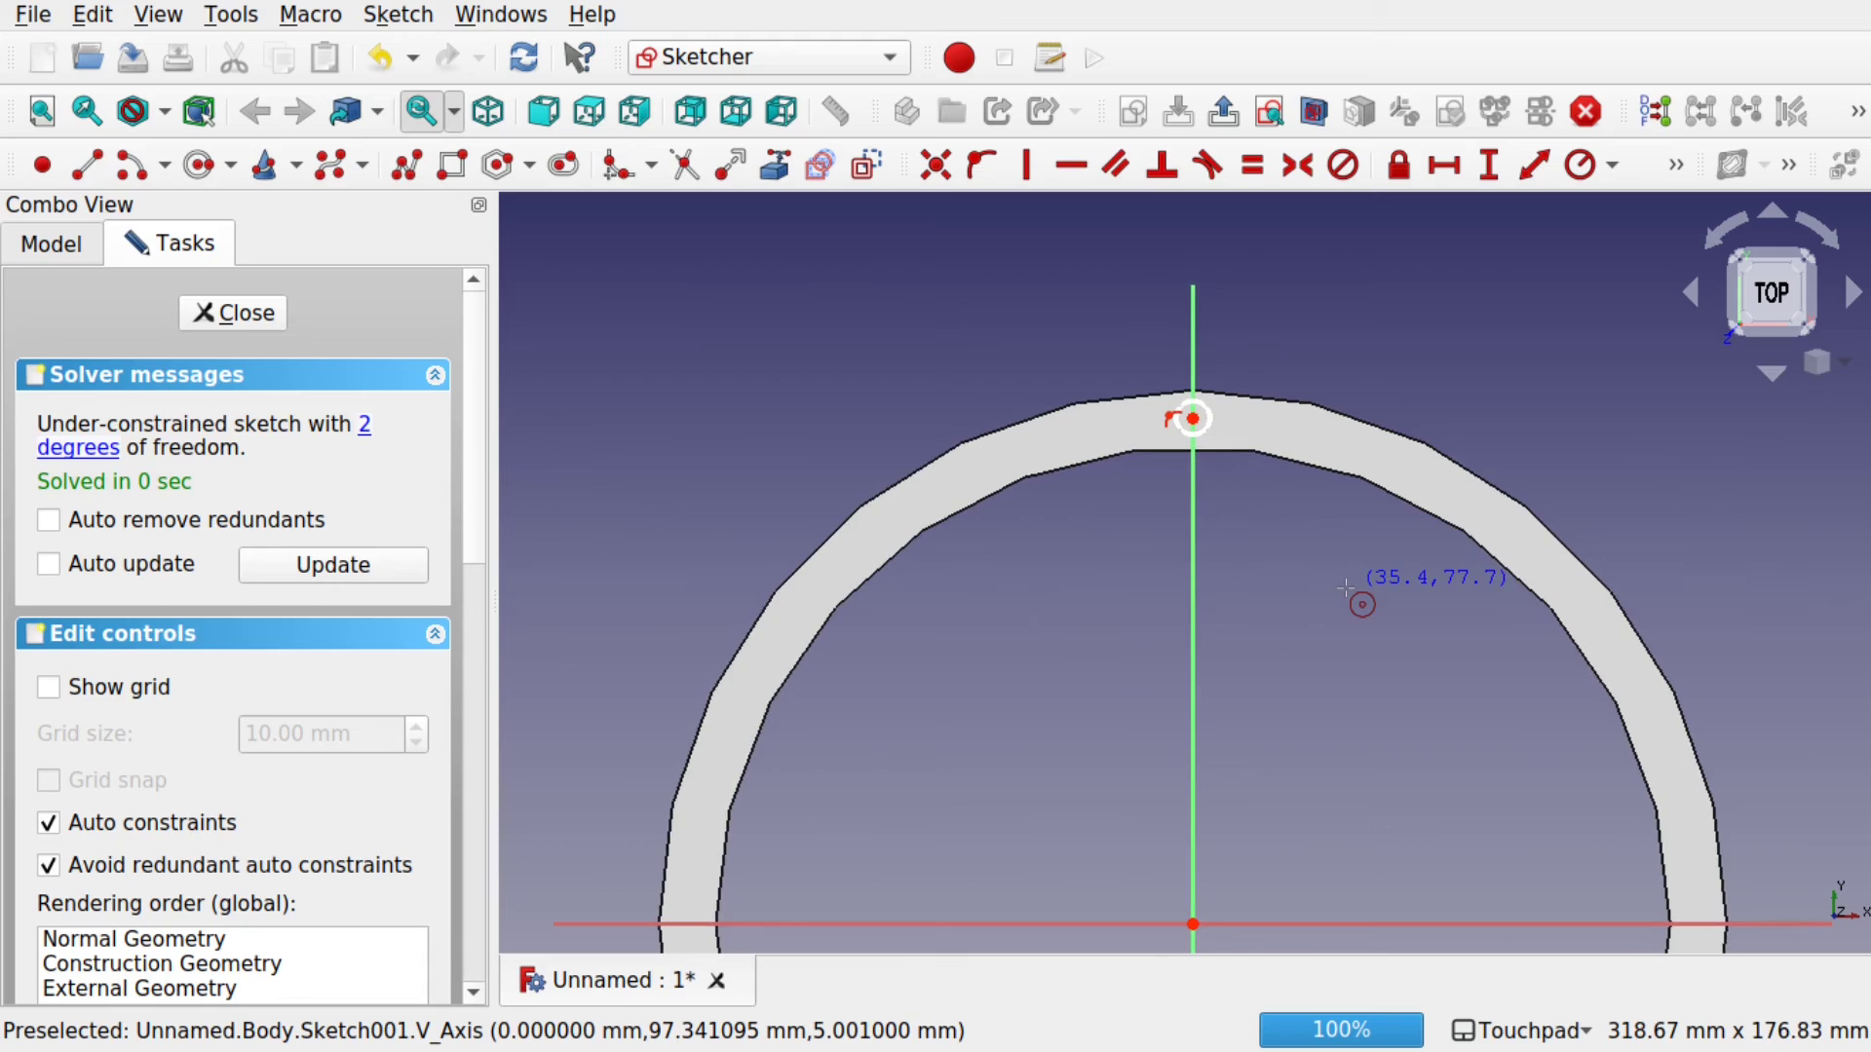
left_click(802, 606)
left_click(814, 616)
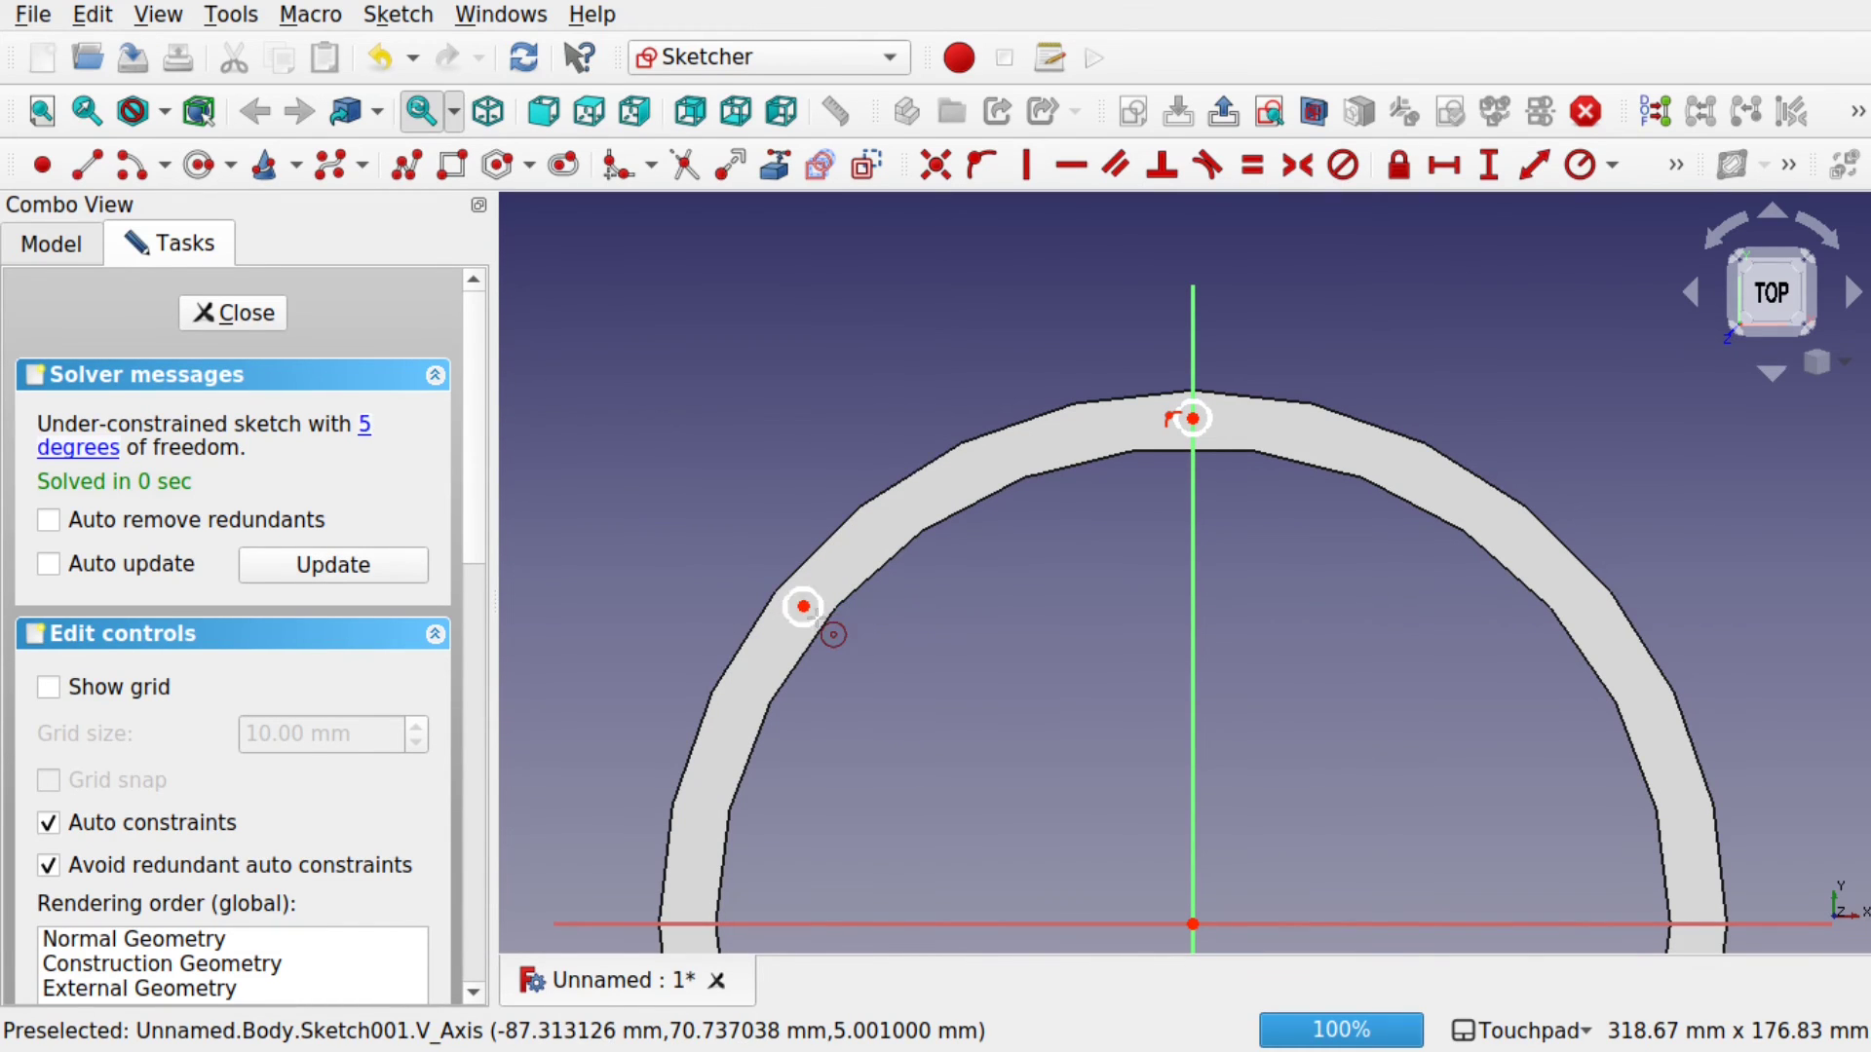
left_click(1661, 722)
left_click(1669, 725)
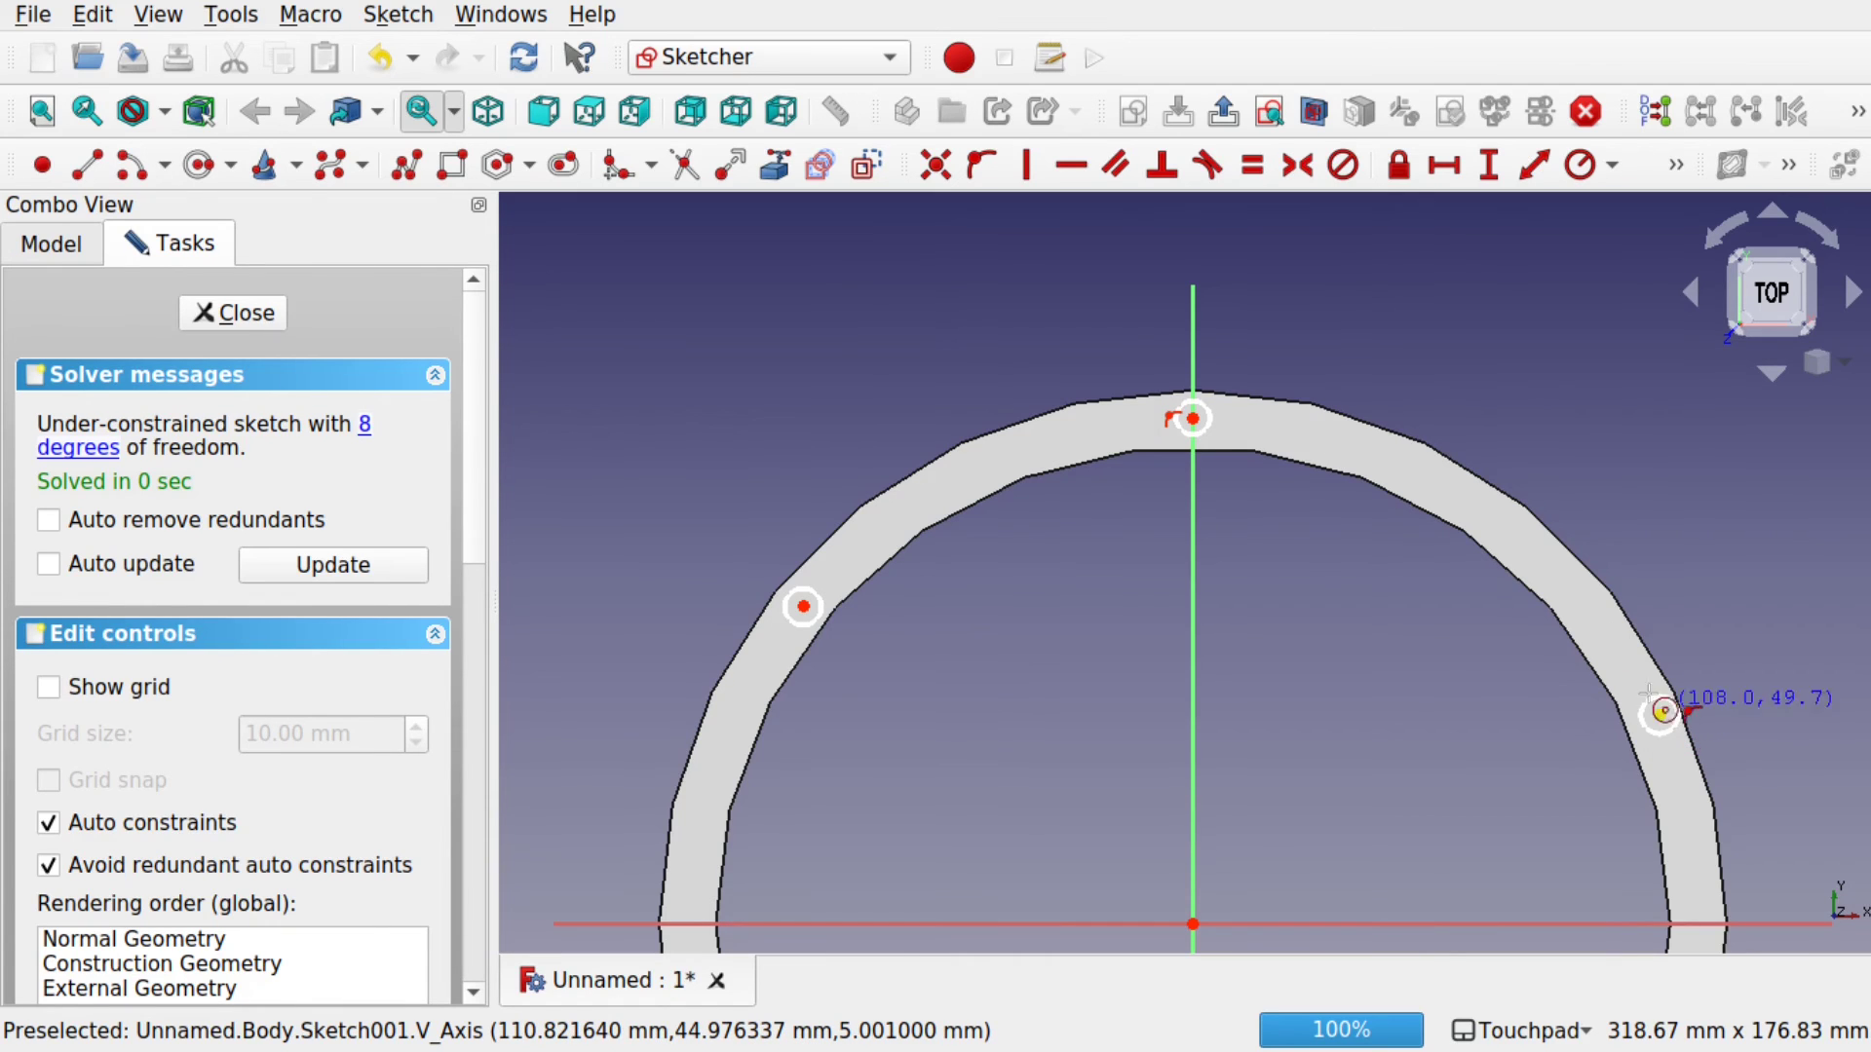
left_click(1489, 526)
left_click(1508, 533)
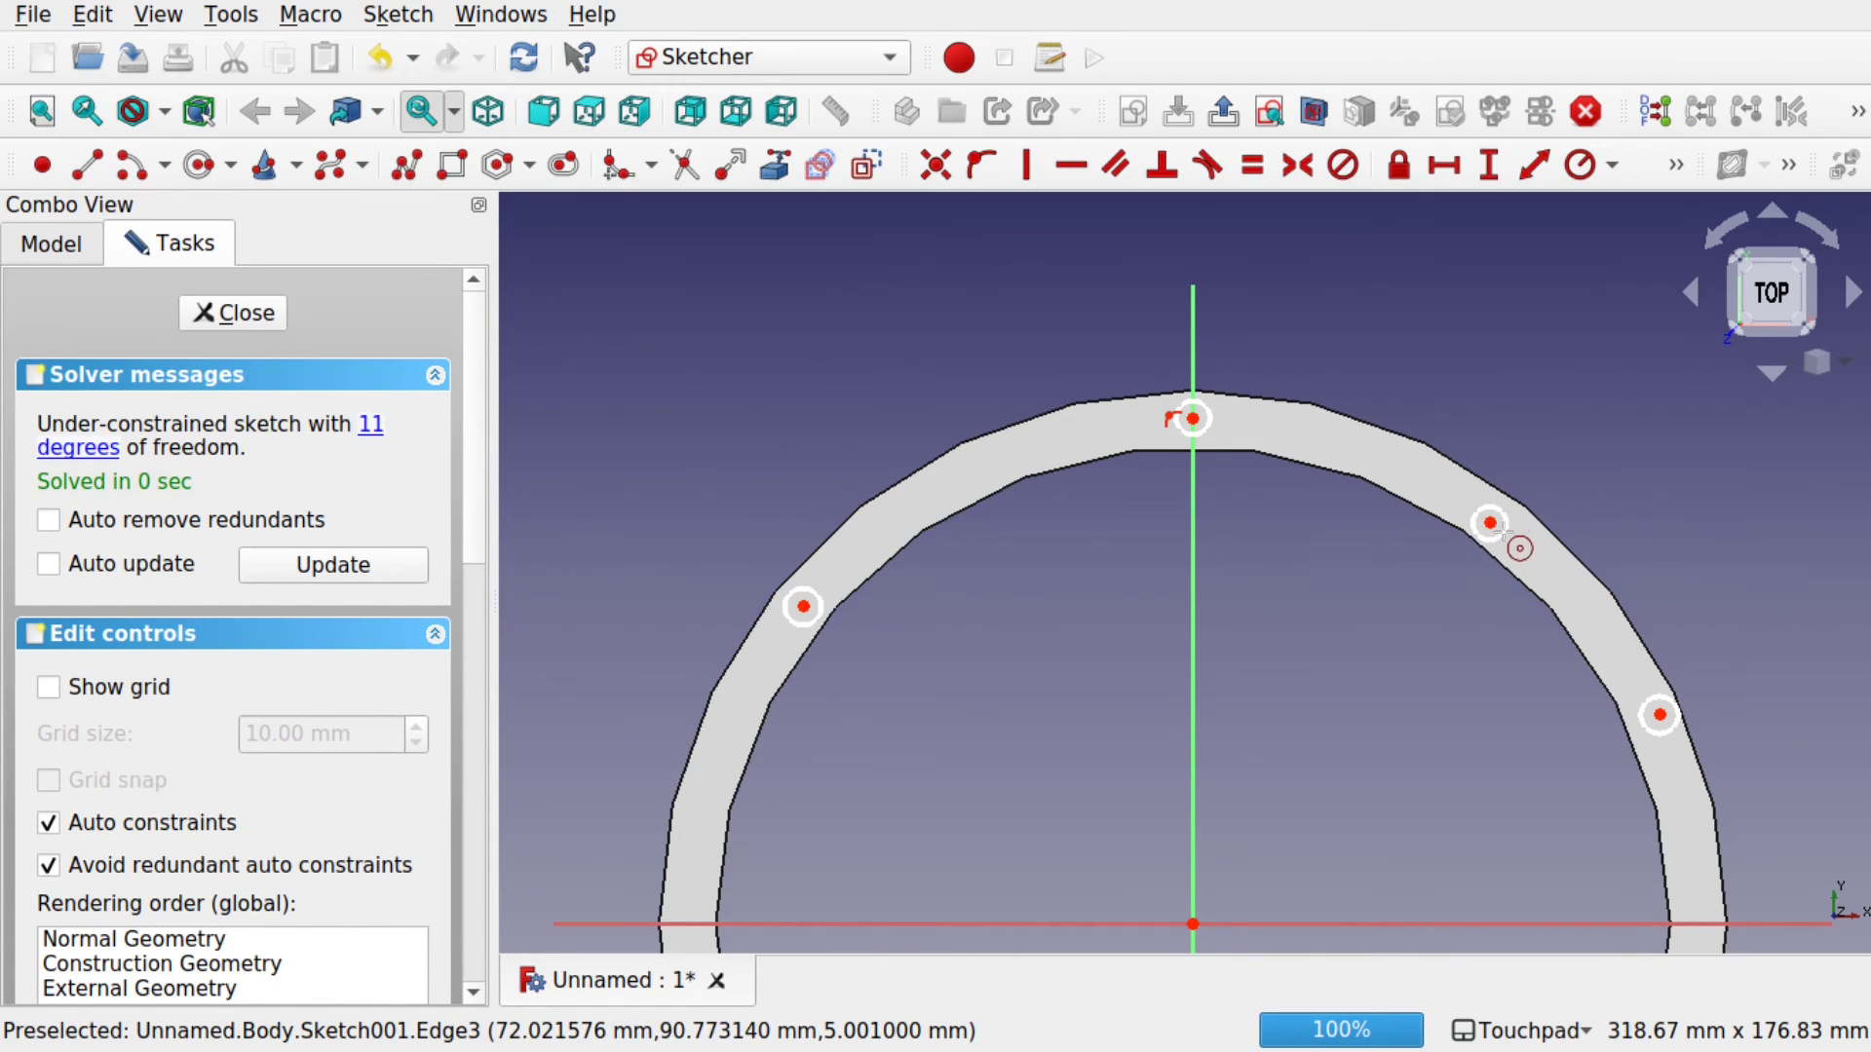
left_click(952, 484)
left_click(982, 500)
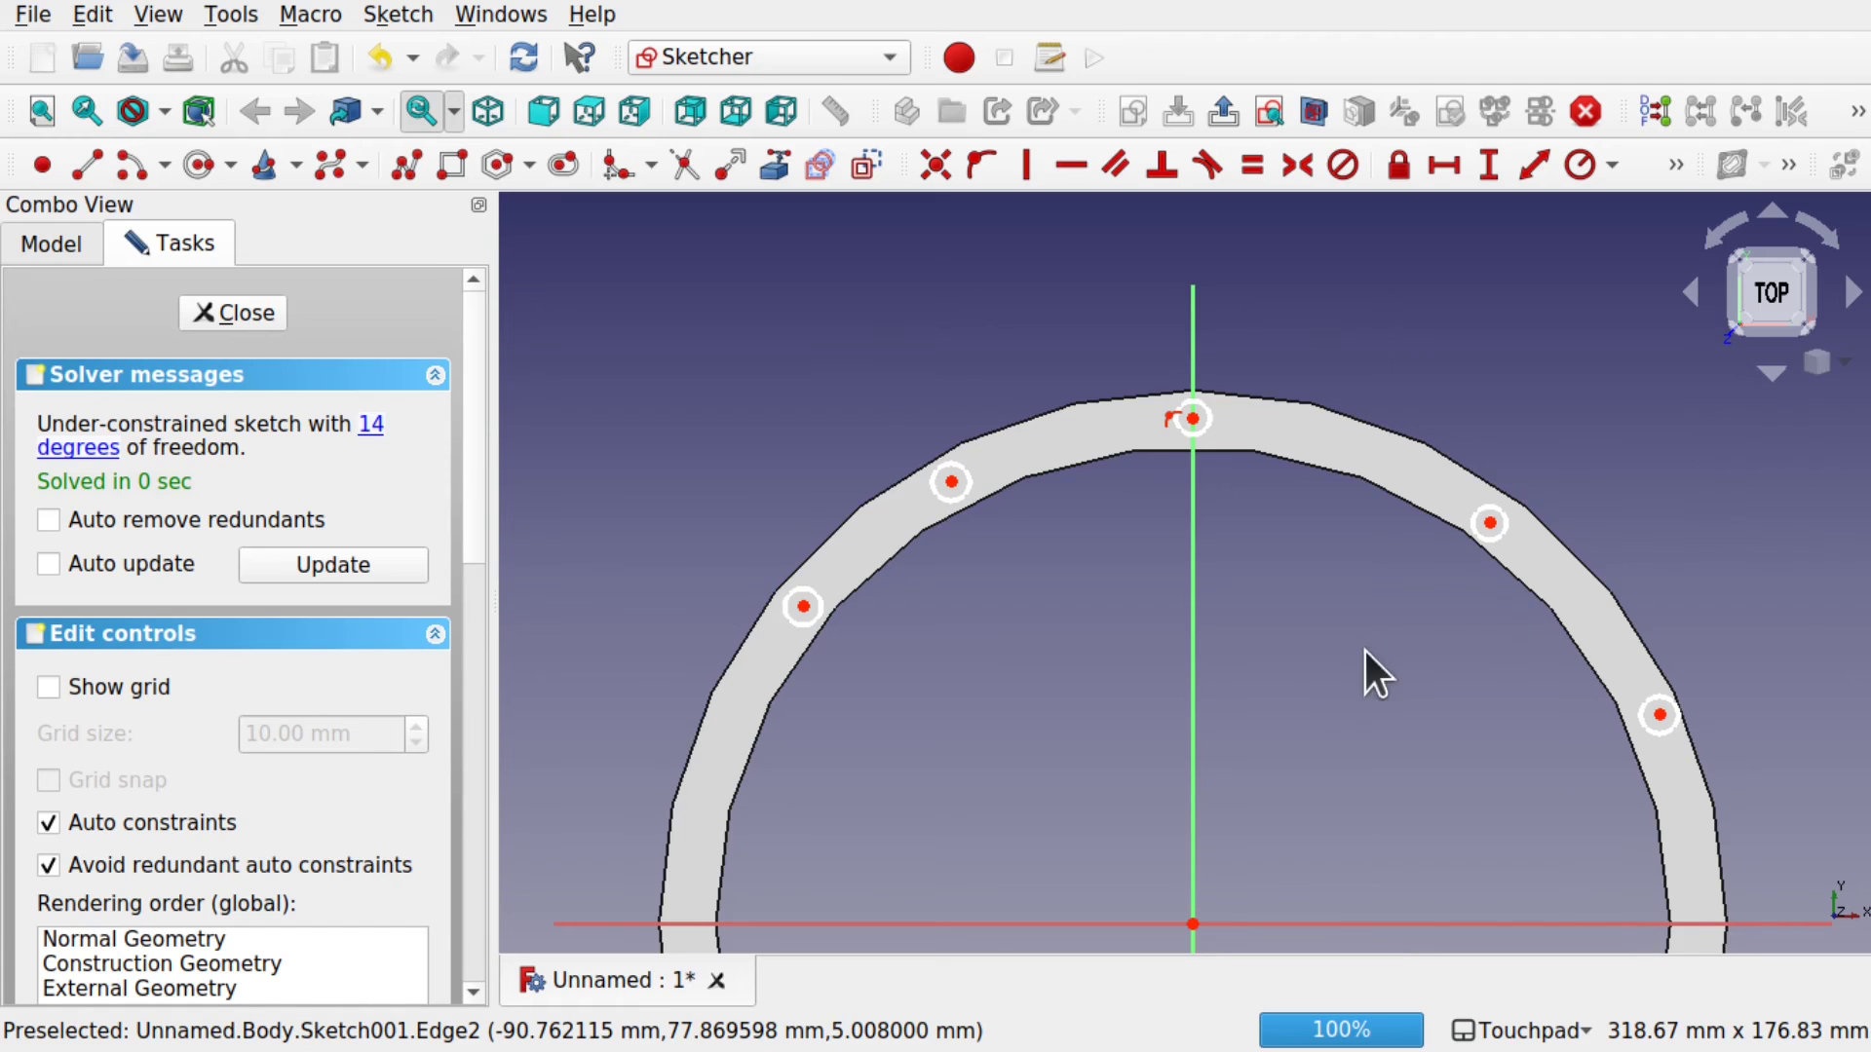
- Constrain all five small circles to share the same 9 mm diameter
left_click(823, 601)
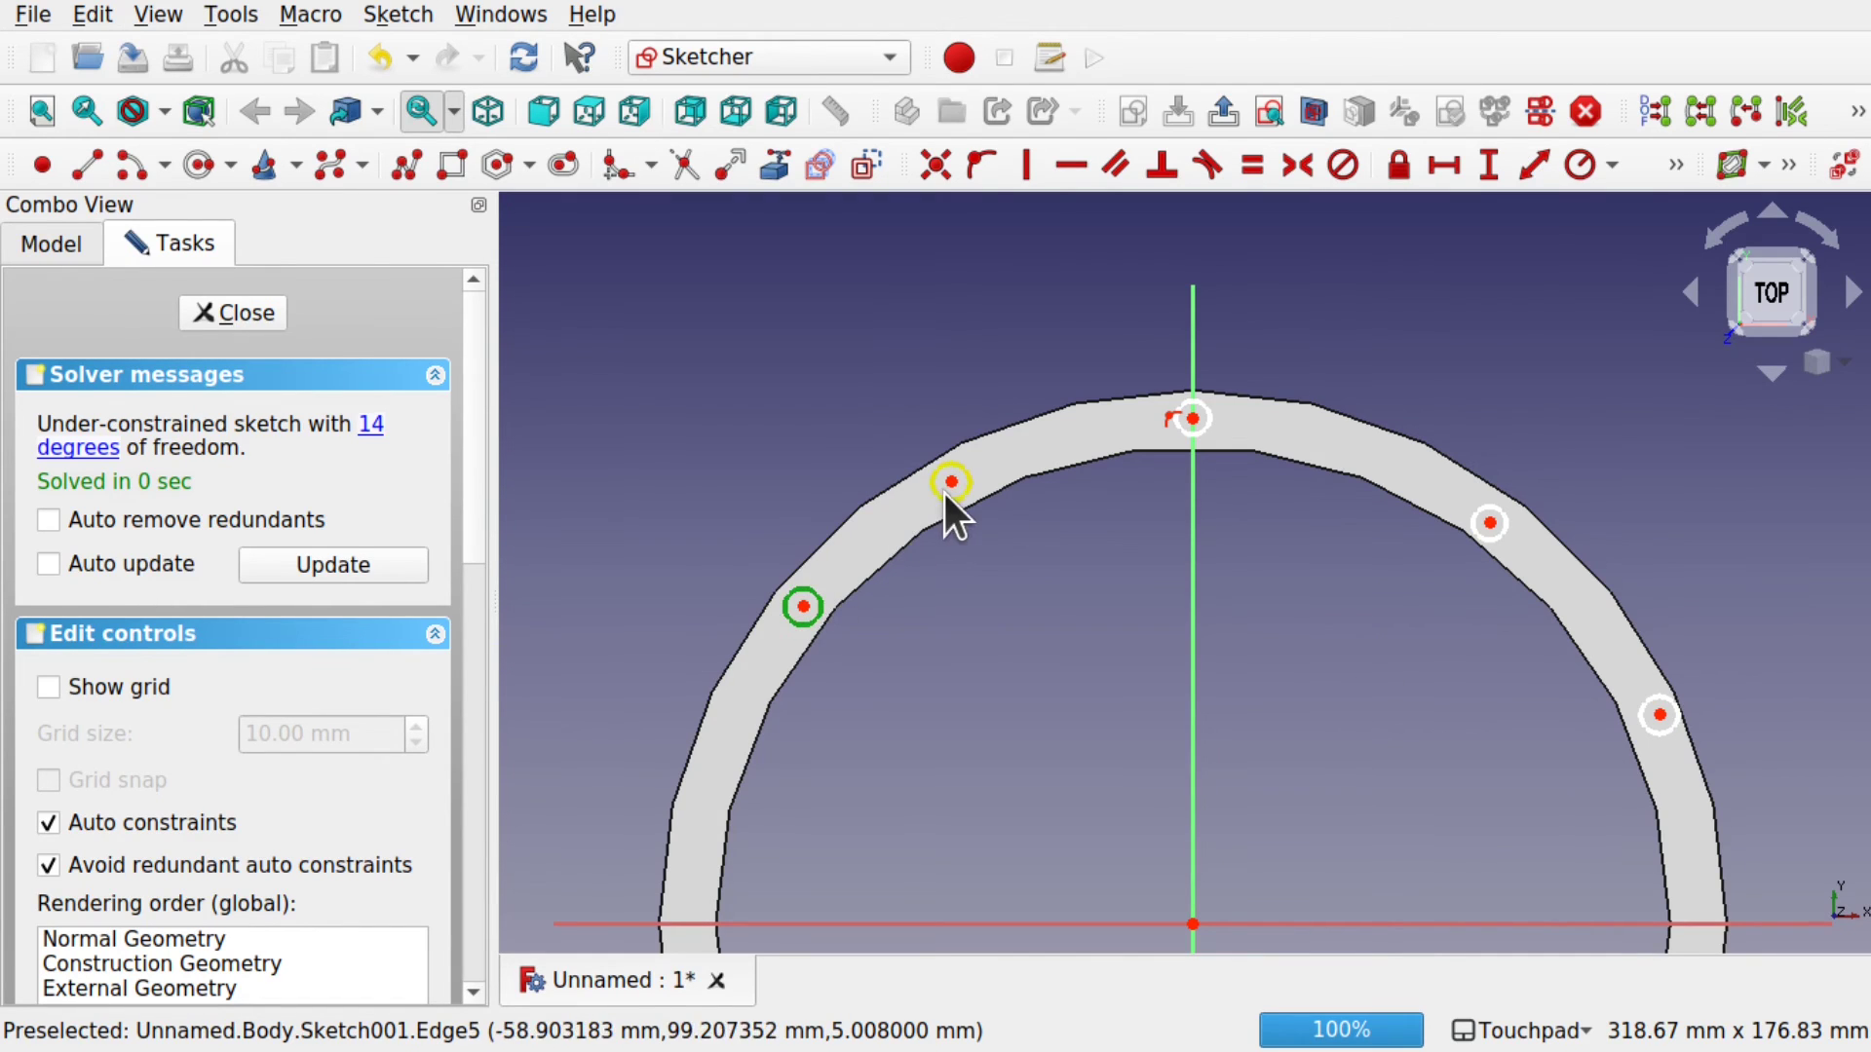
left_click(1181, 431)
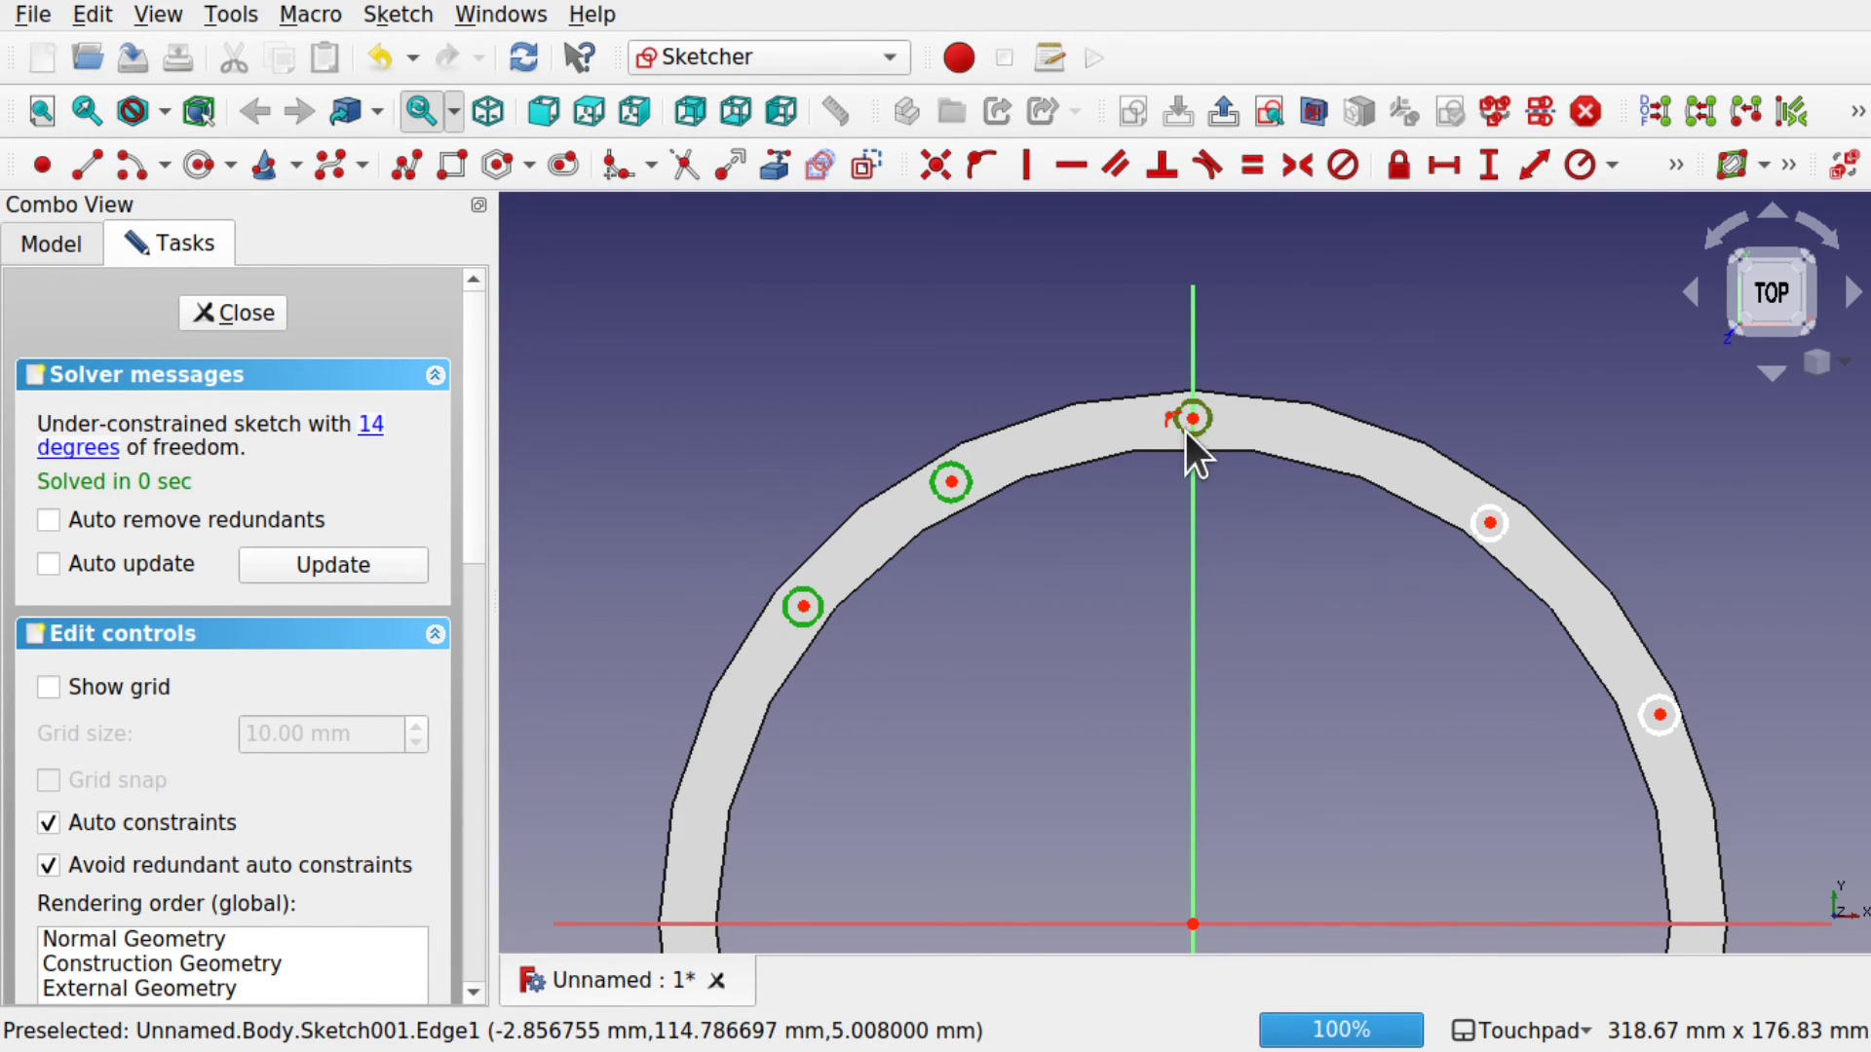
left_click(1499, 530)
left_click(1655, 700)
left_click(1610, 167)
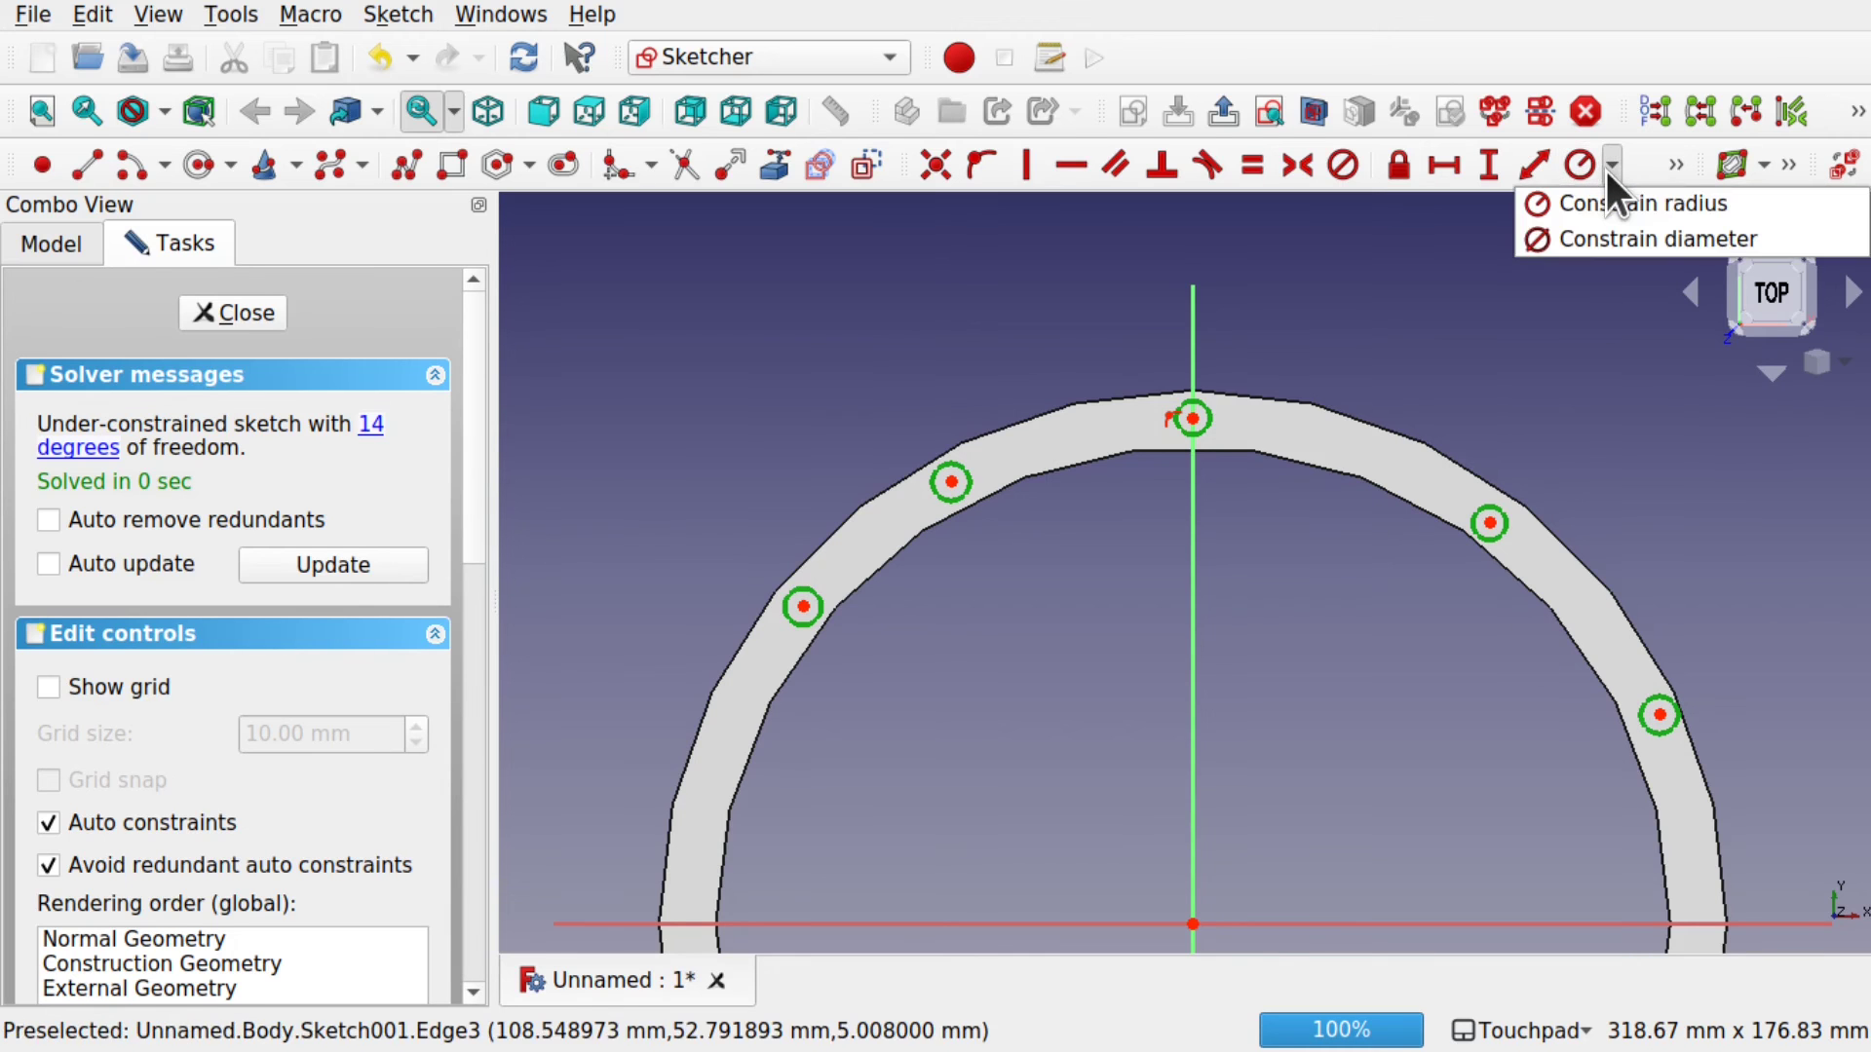
left_click(1598, 238)
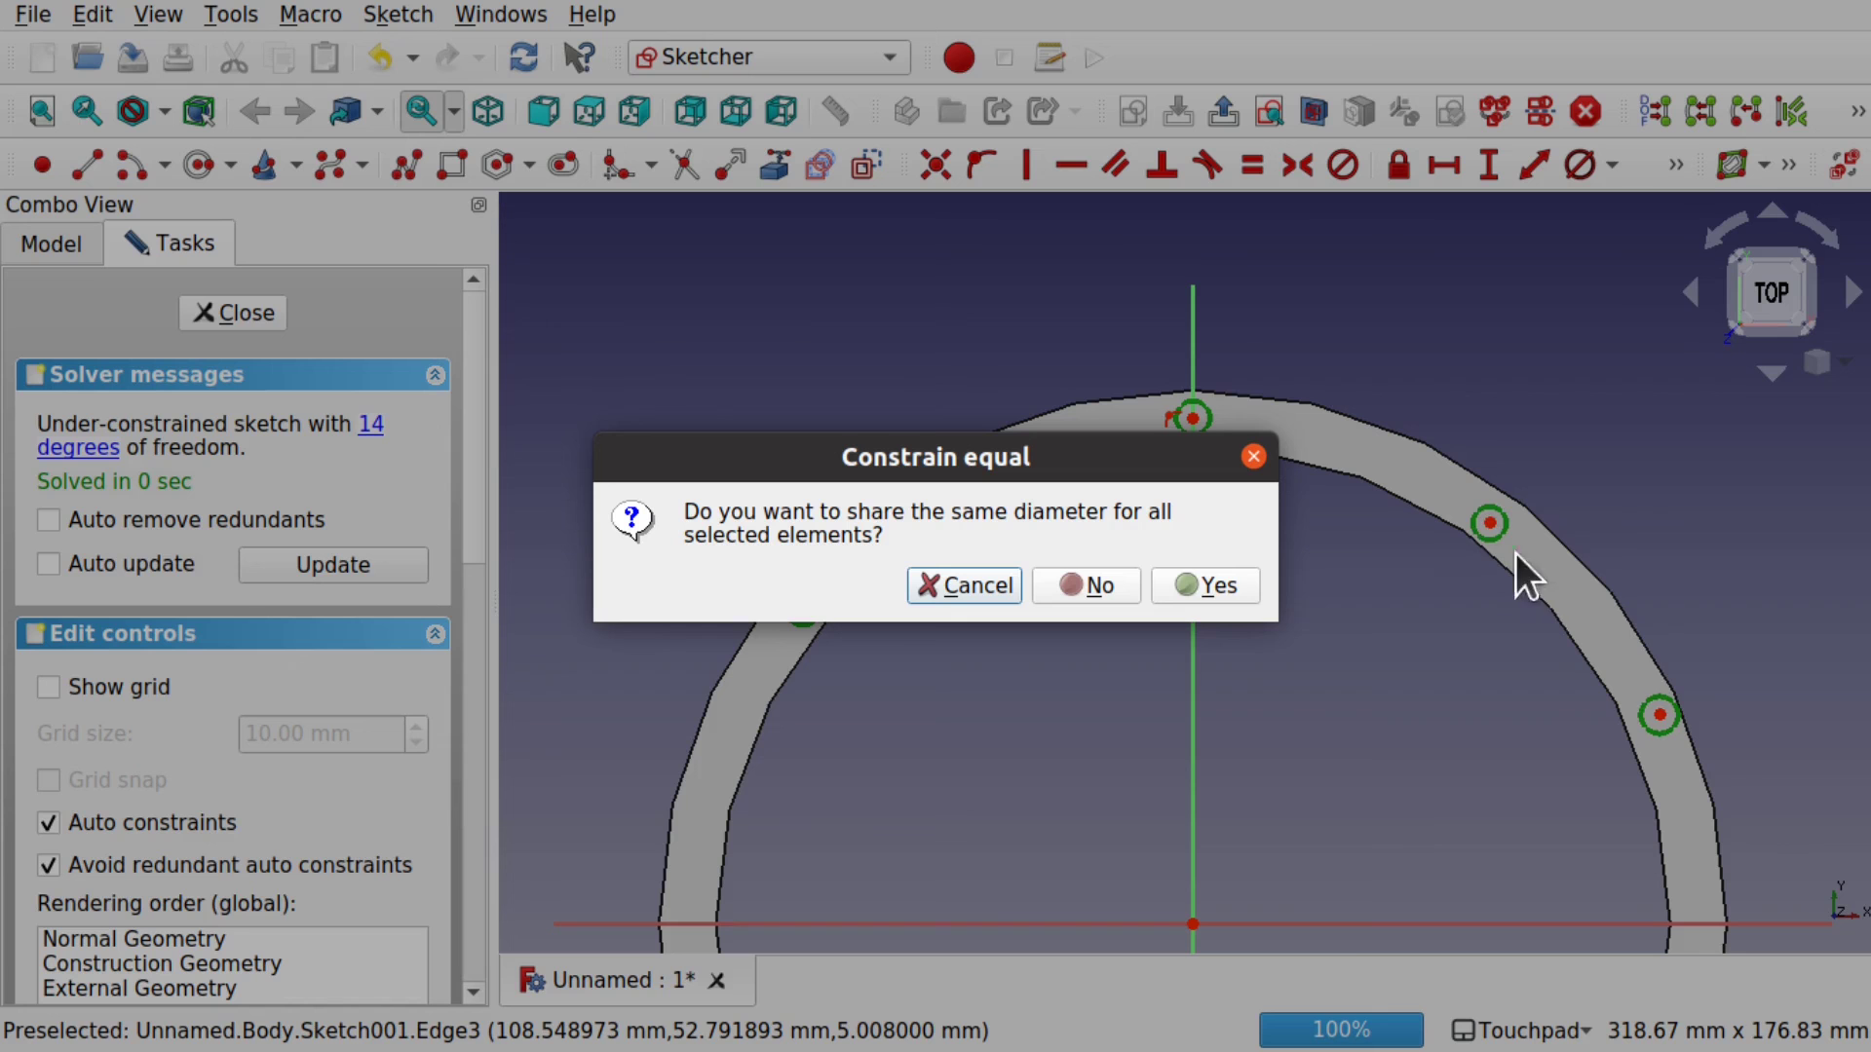
left_click(1216, 575)
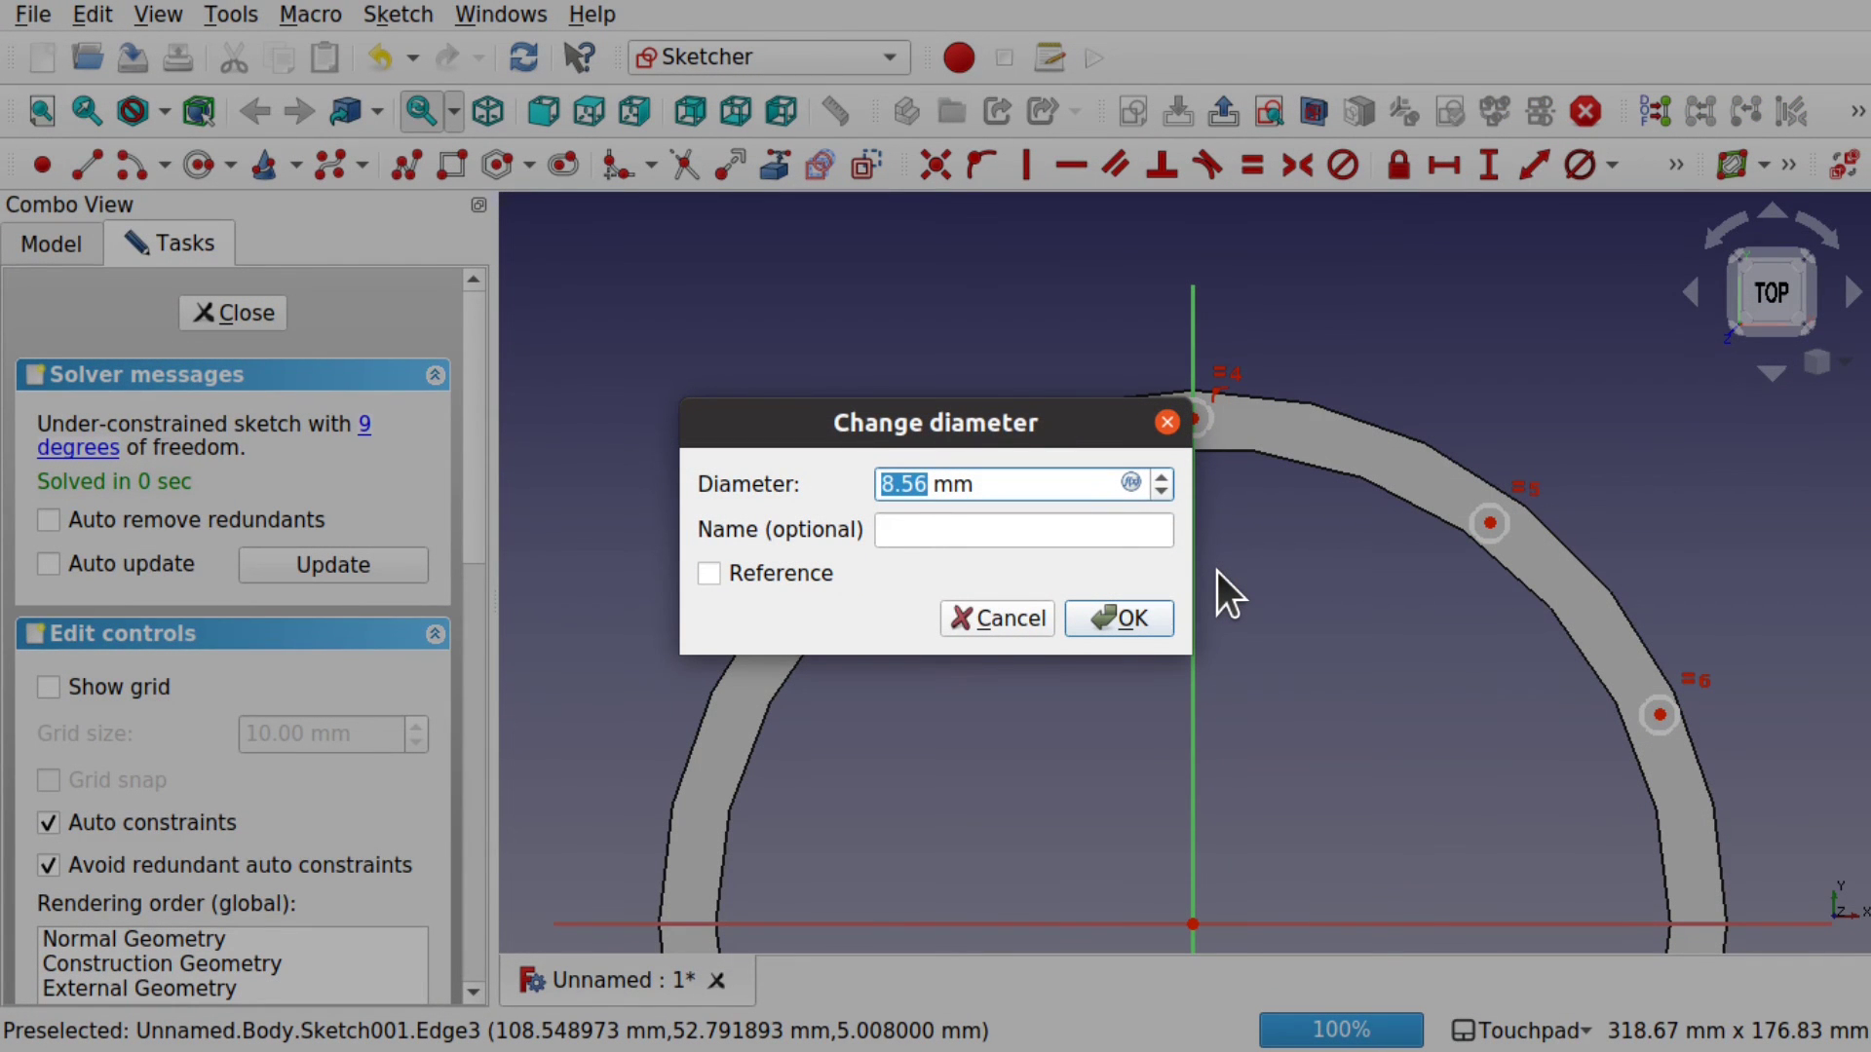
type("9")
key("Return")
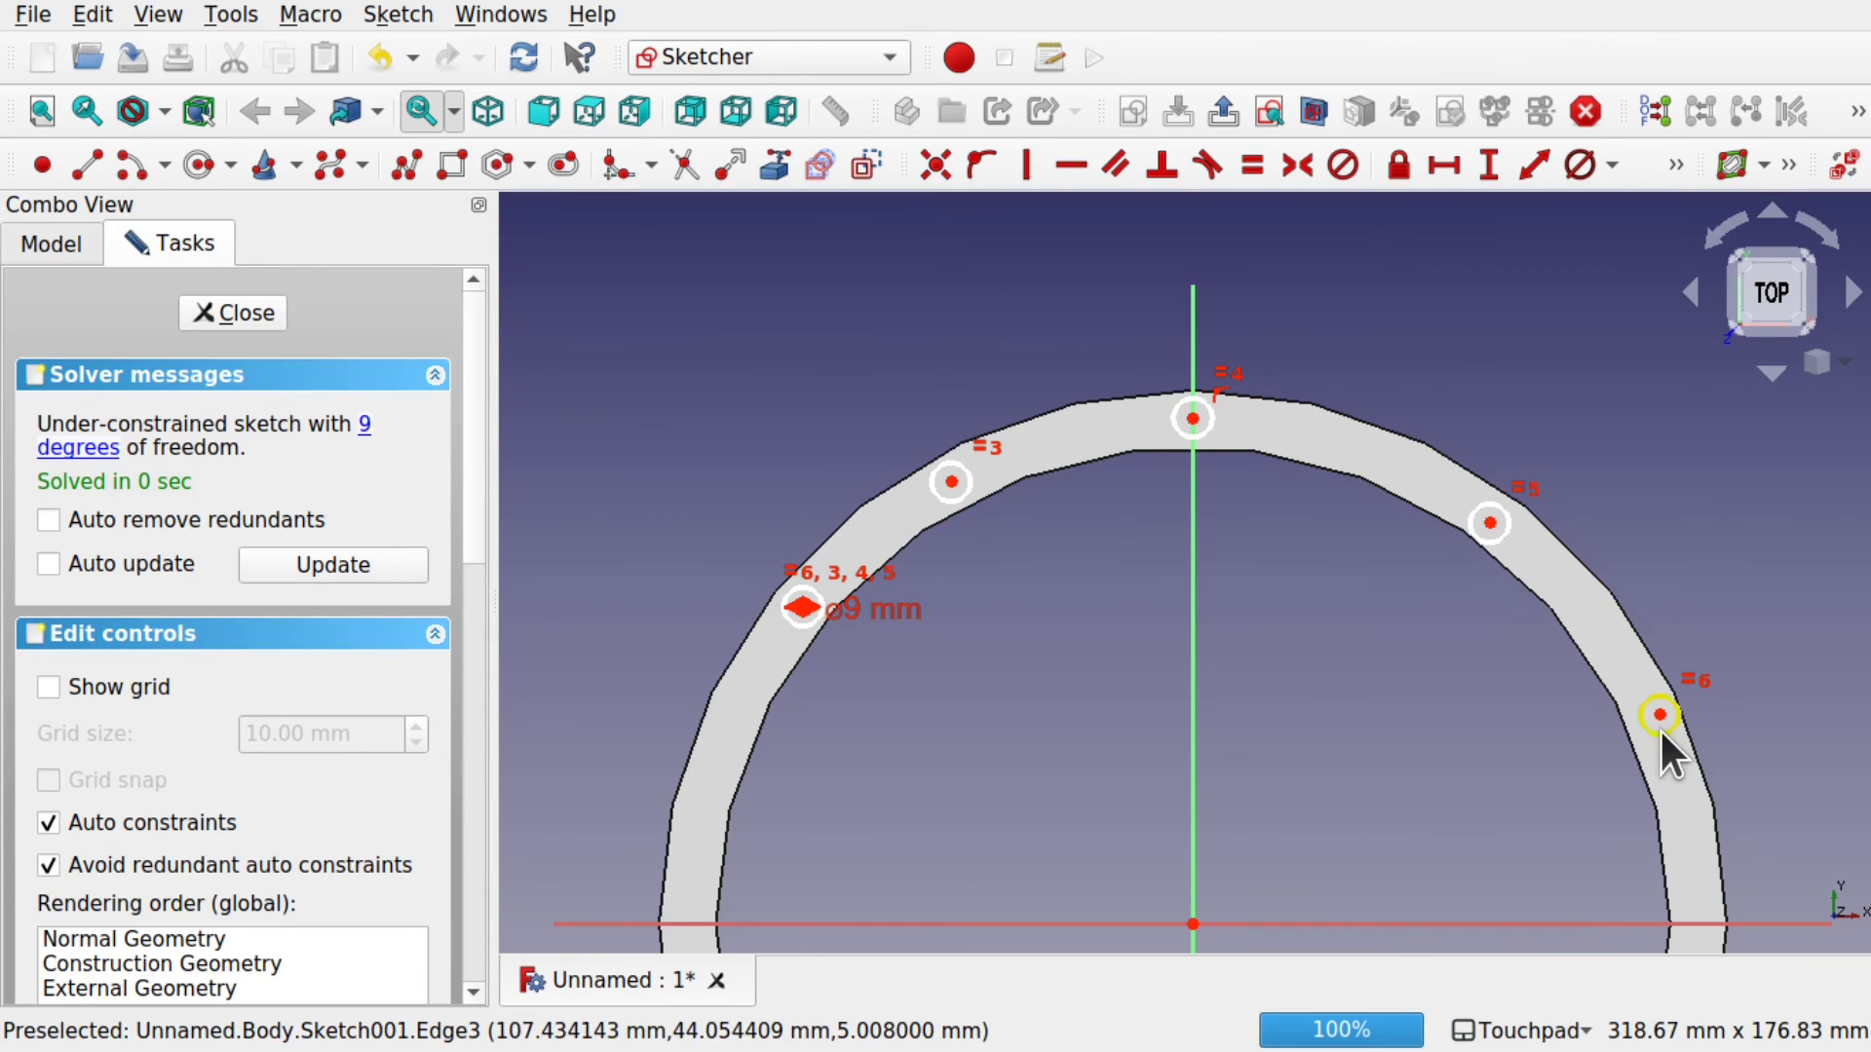
- Nudge the top circle and the two circles right of the vertical axis so they sit within the ring's band, and close the sketch
left_click_drag(1660, 715, 1654, 722)
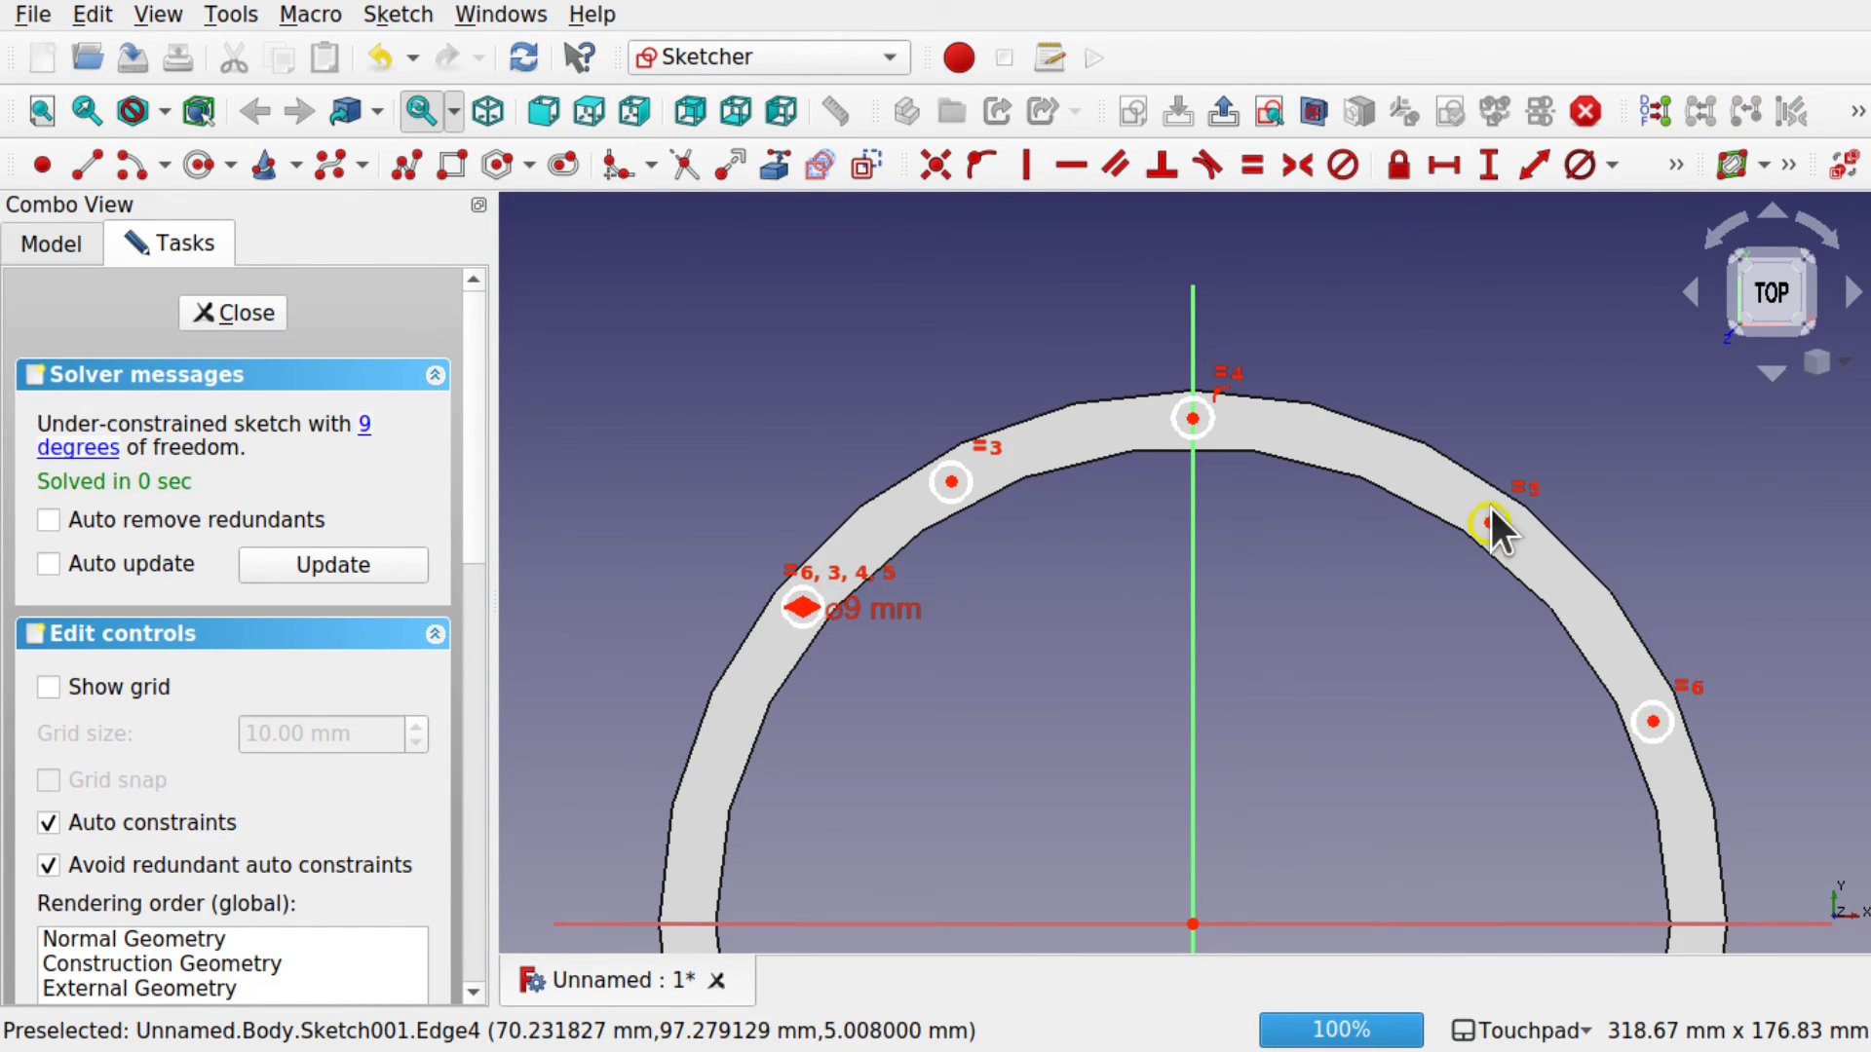
left_click_drag(1492, 522, 1491, 514)
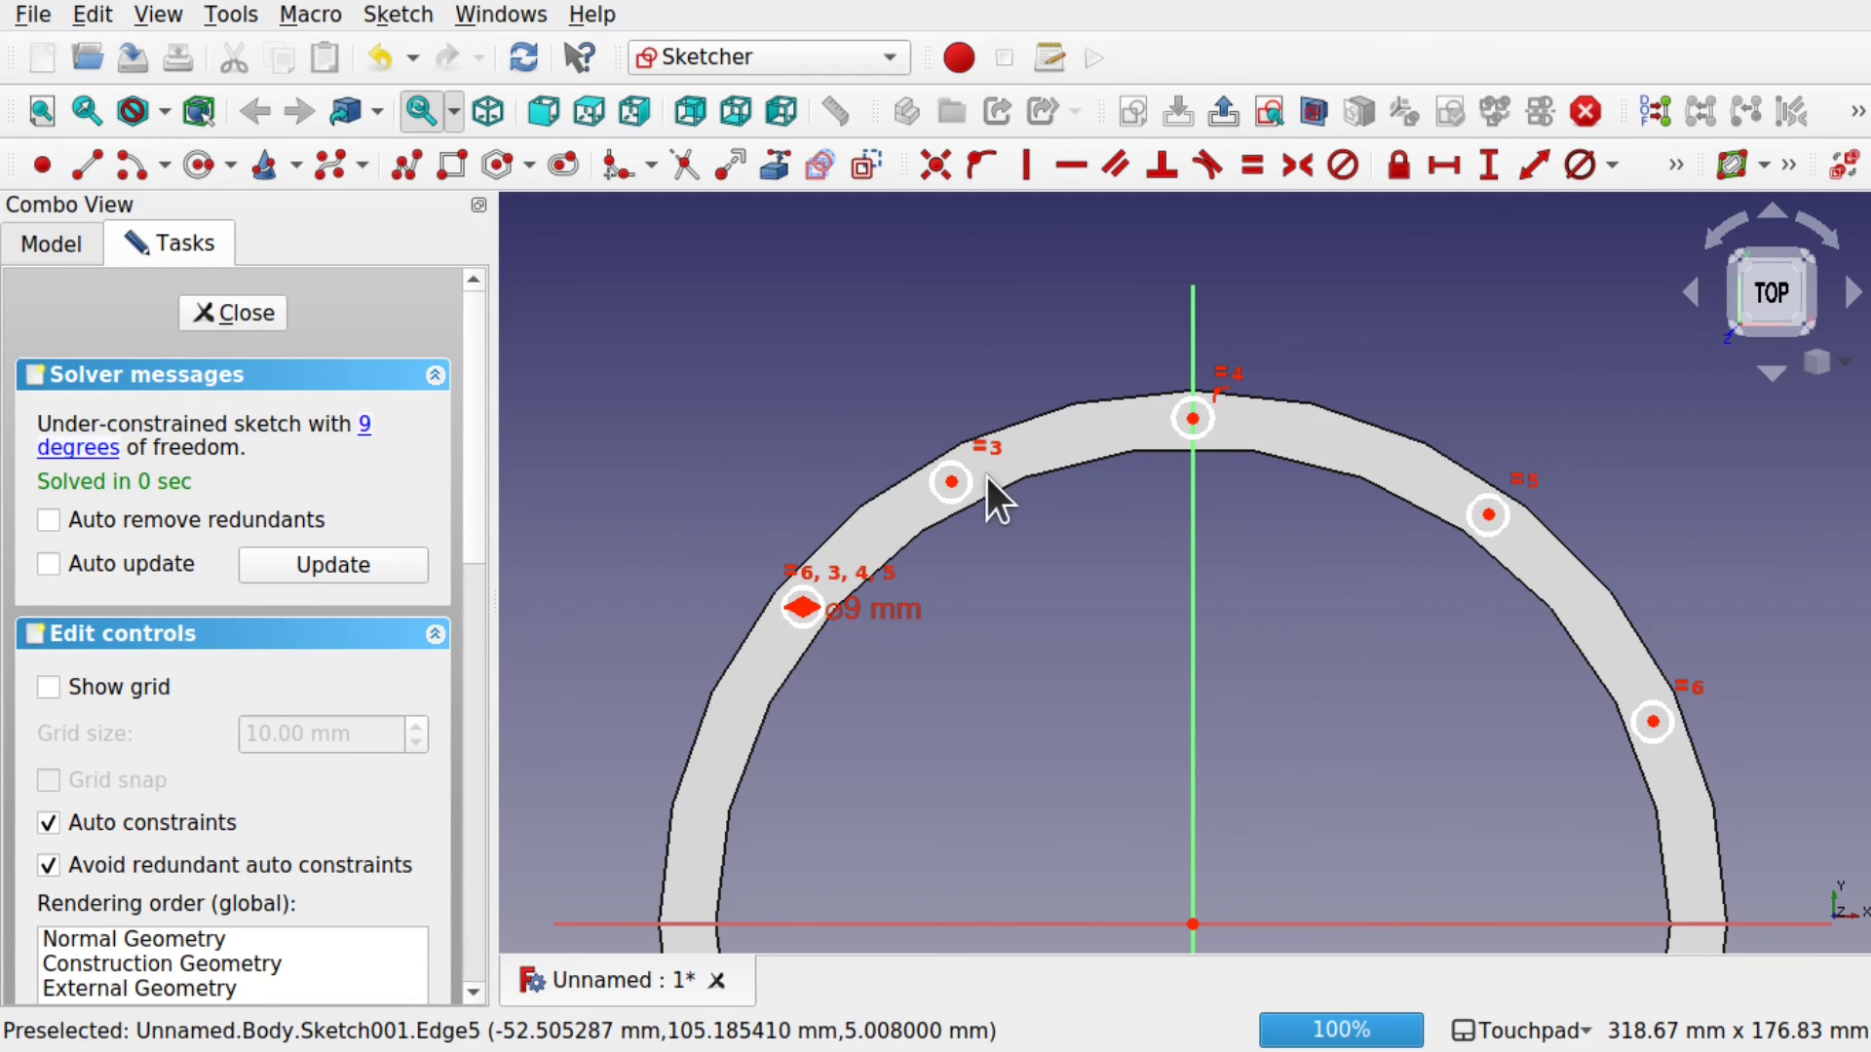
left_click_drag(1191, 414, 1190, 421)
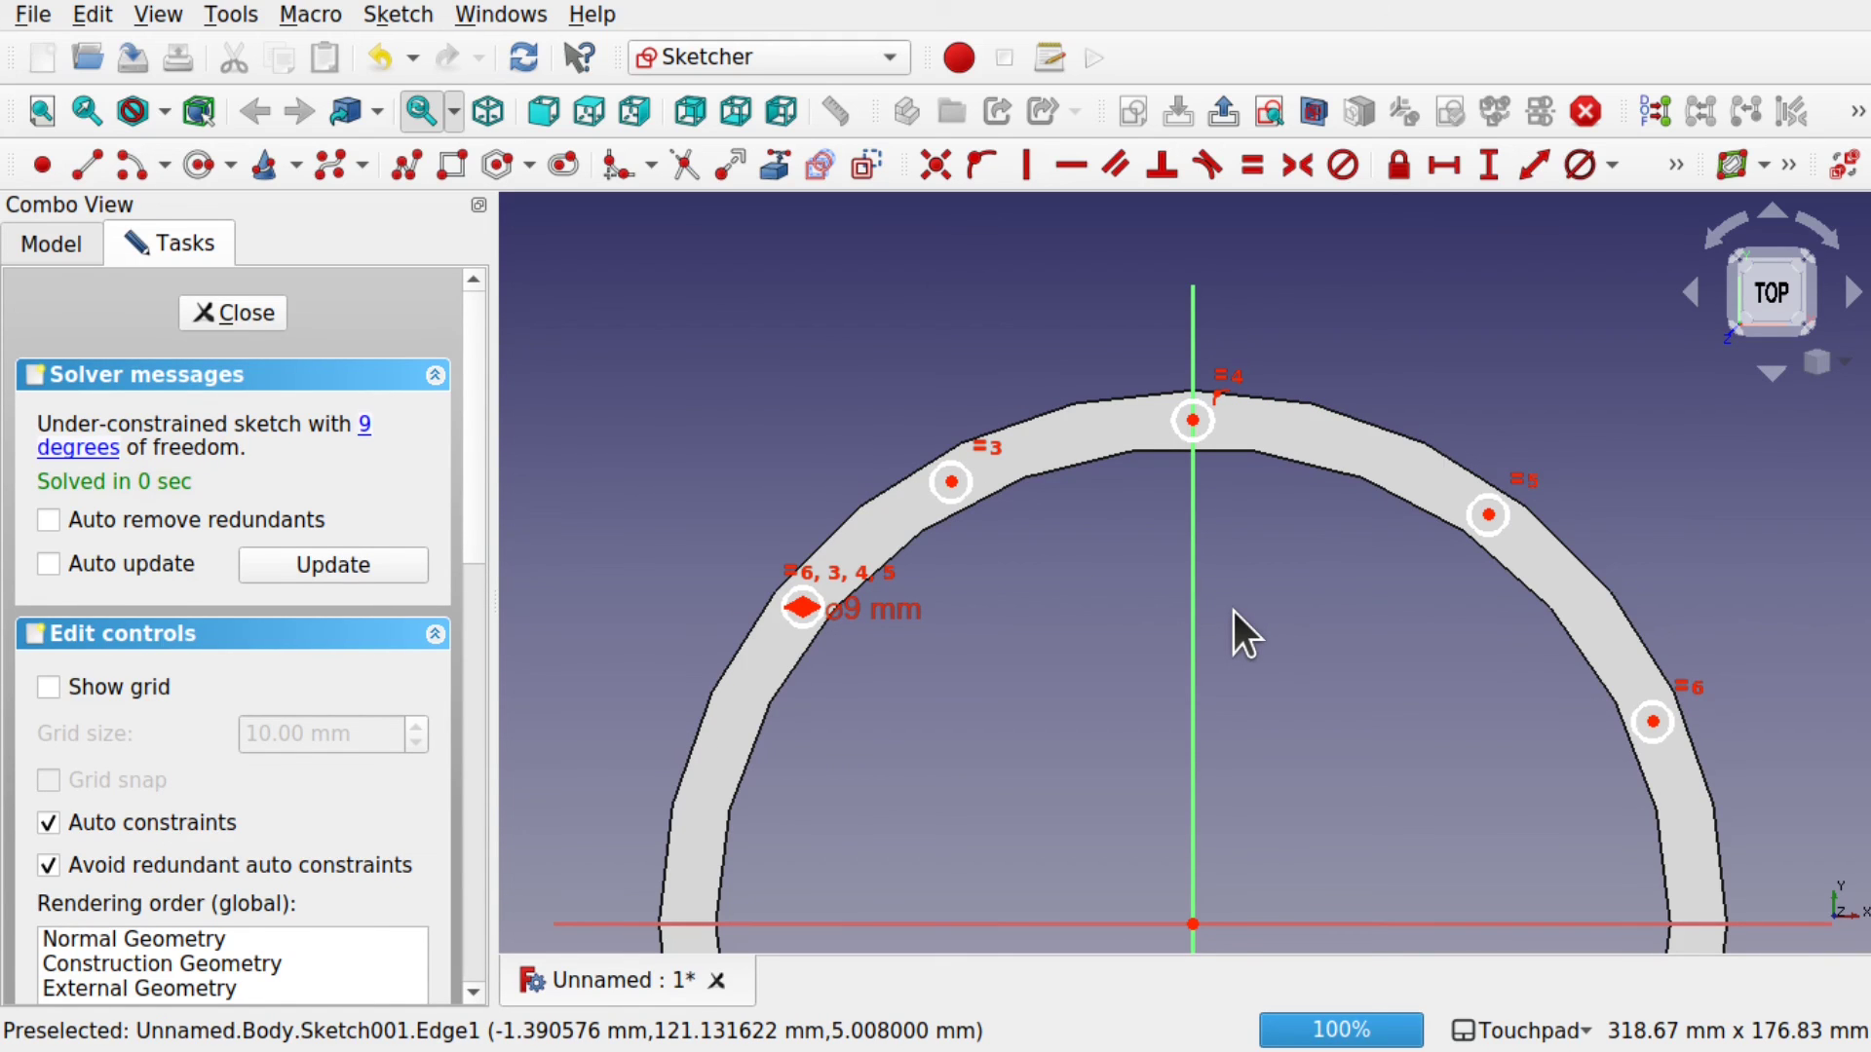
left_click(239, 312)
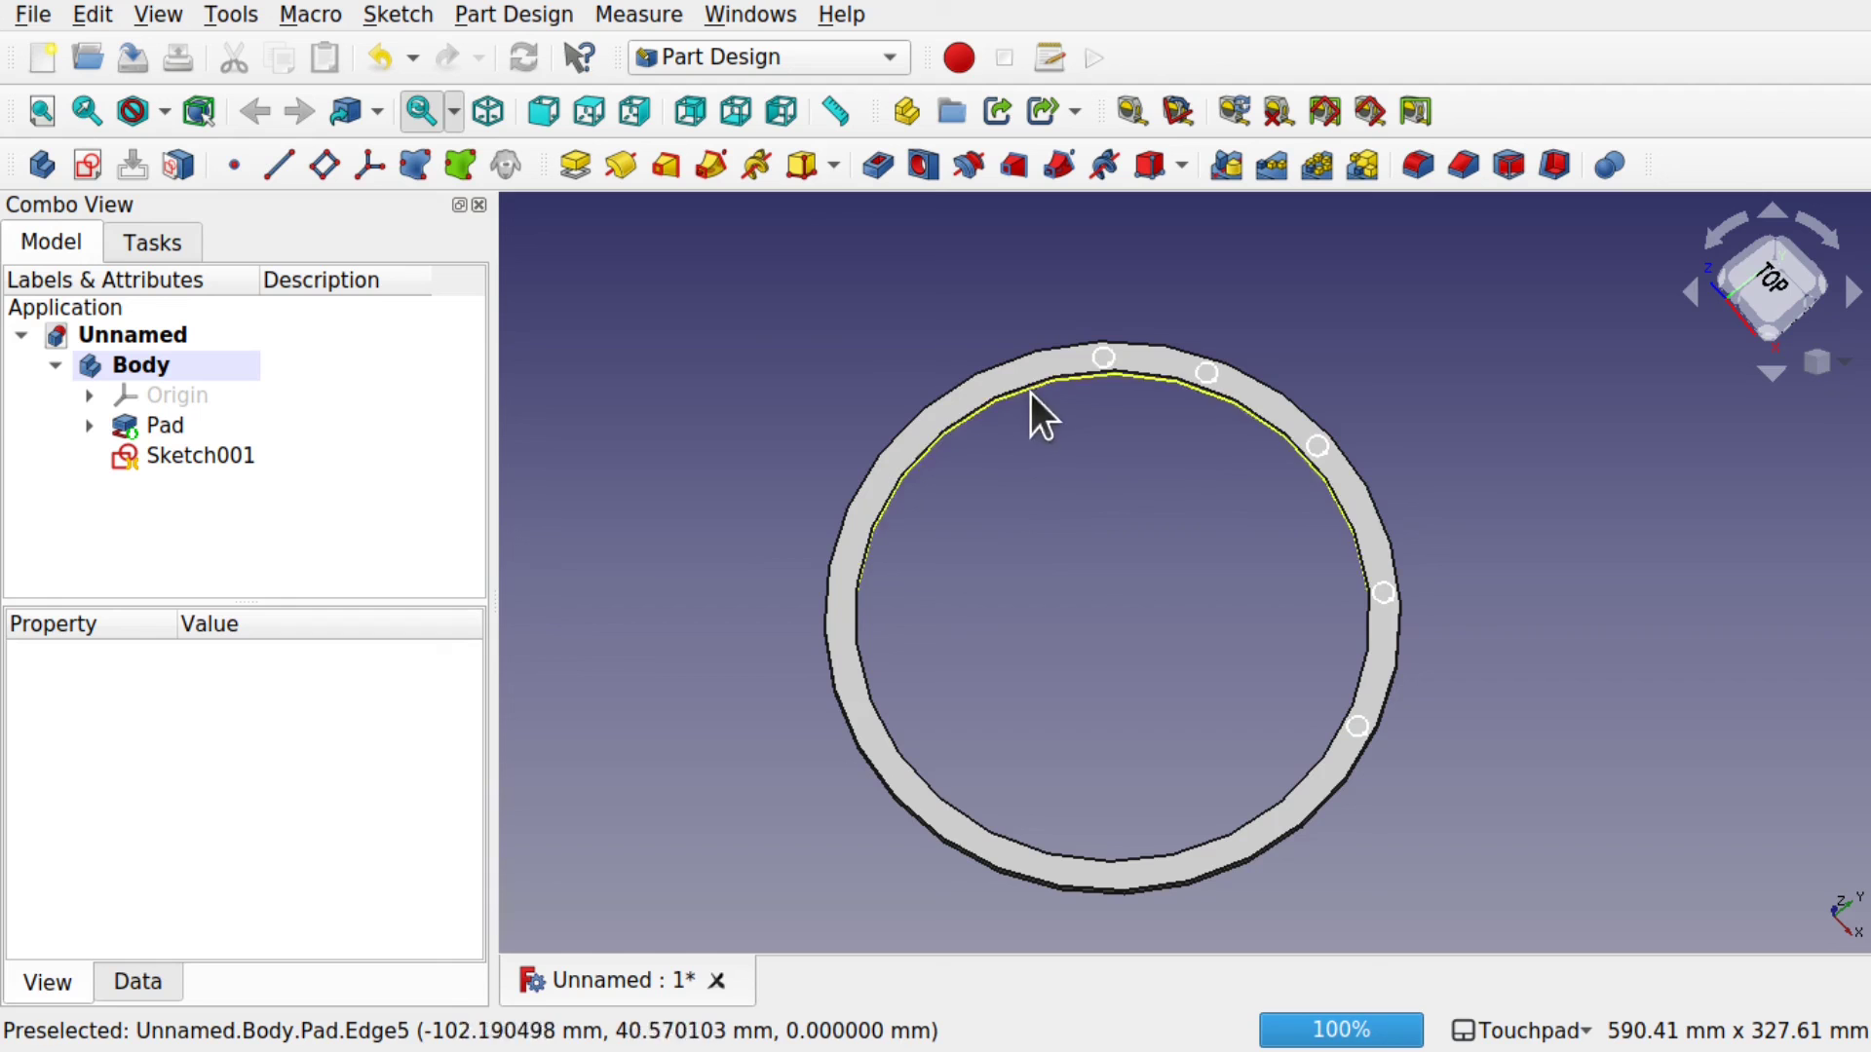
- Set the line width of the five-circle sketch to 7
left_click_drag(1062, 406, 1178, 402, "alt")
left_click_drag(1120, 307, 1377, 406, "alt")
scroll(1378, 406, "up", 4)
scroll(1378, 405, "down", 3)
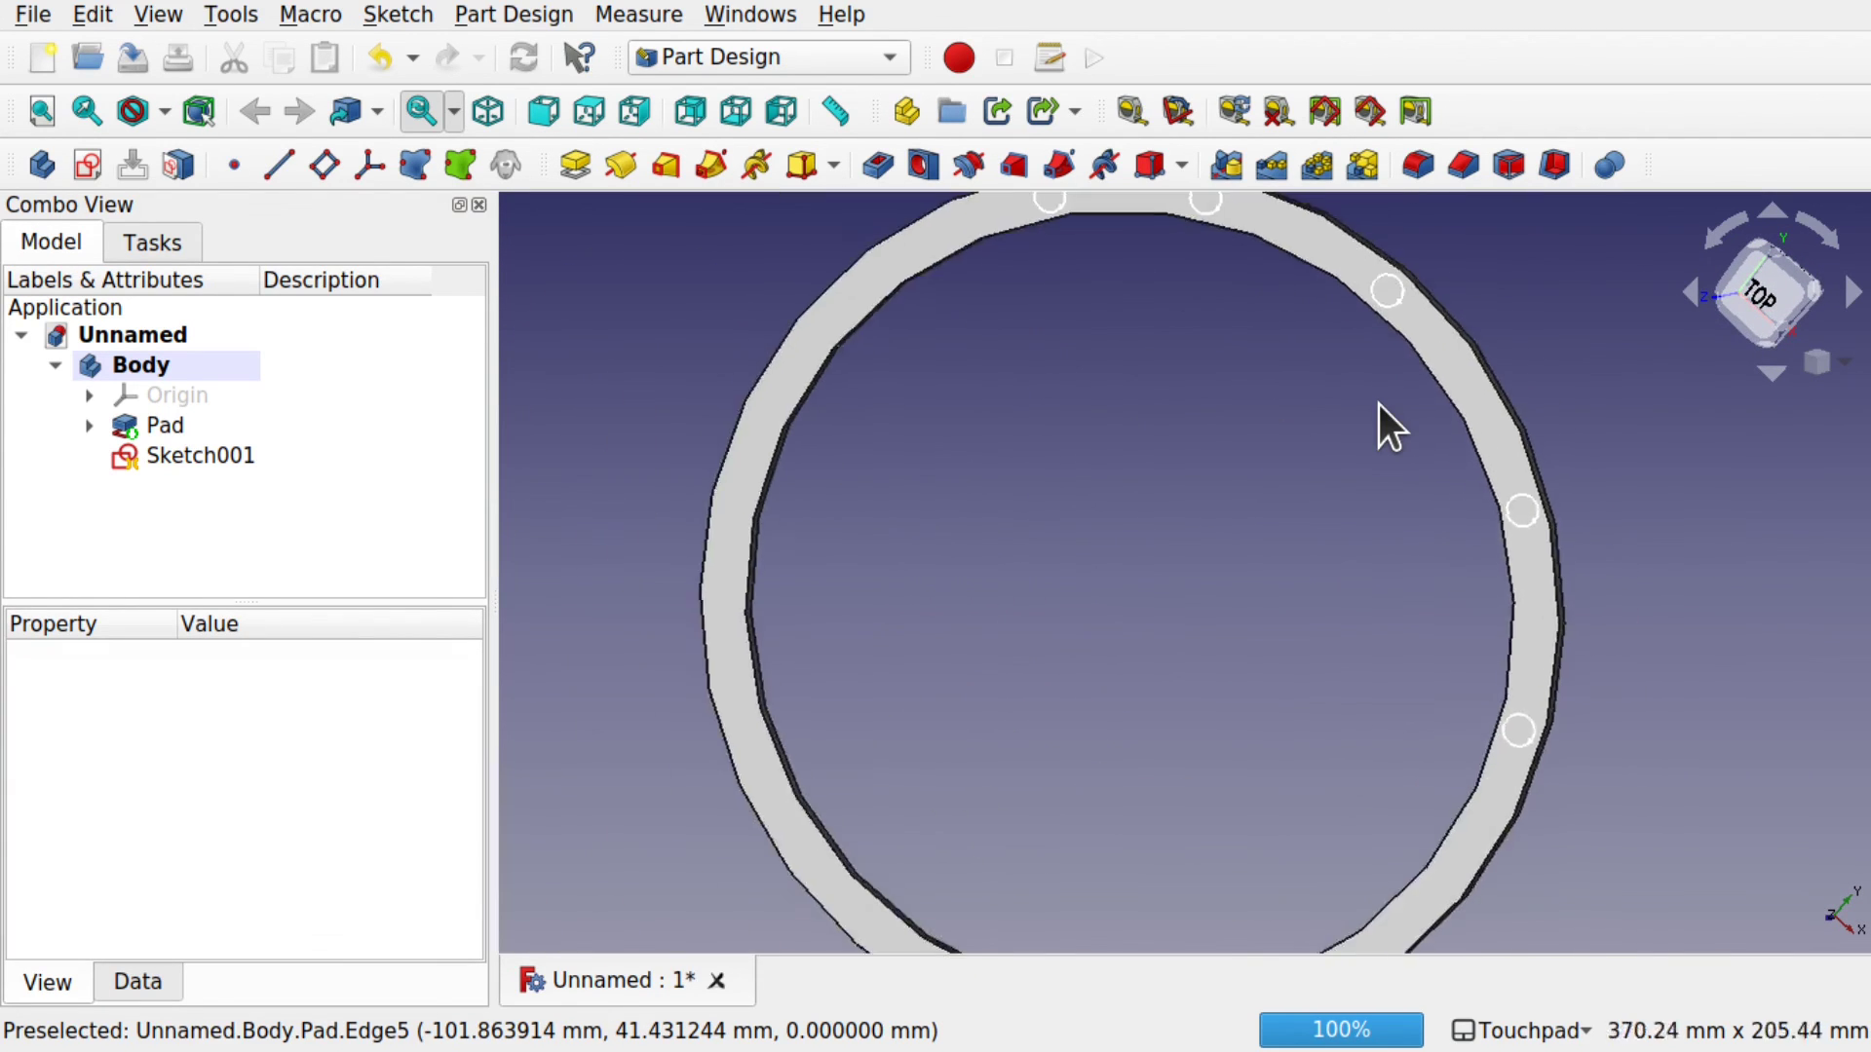
scroll(1378, 405, "up", 1)
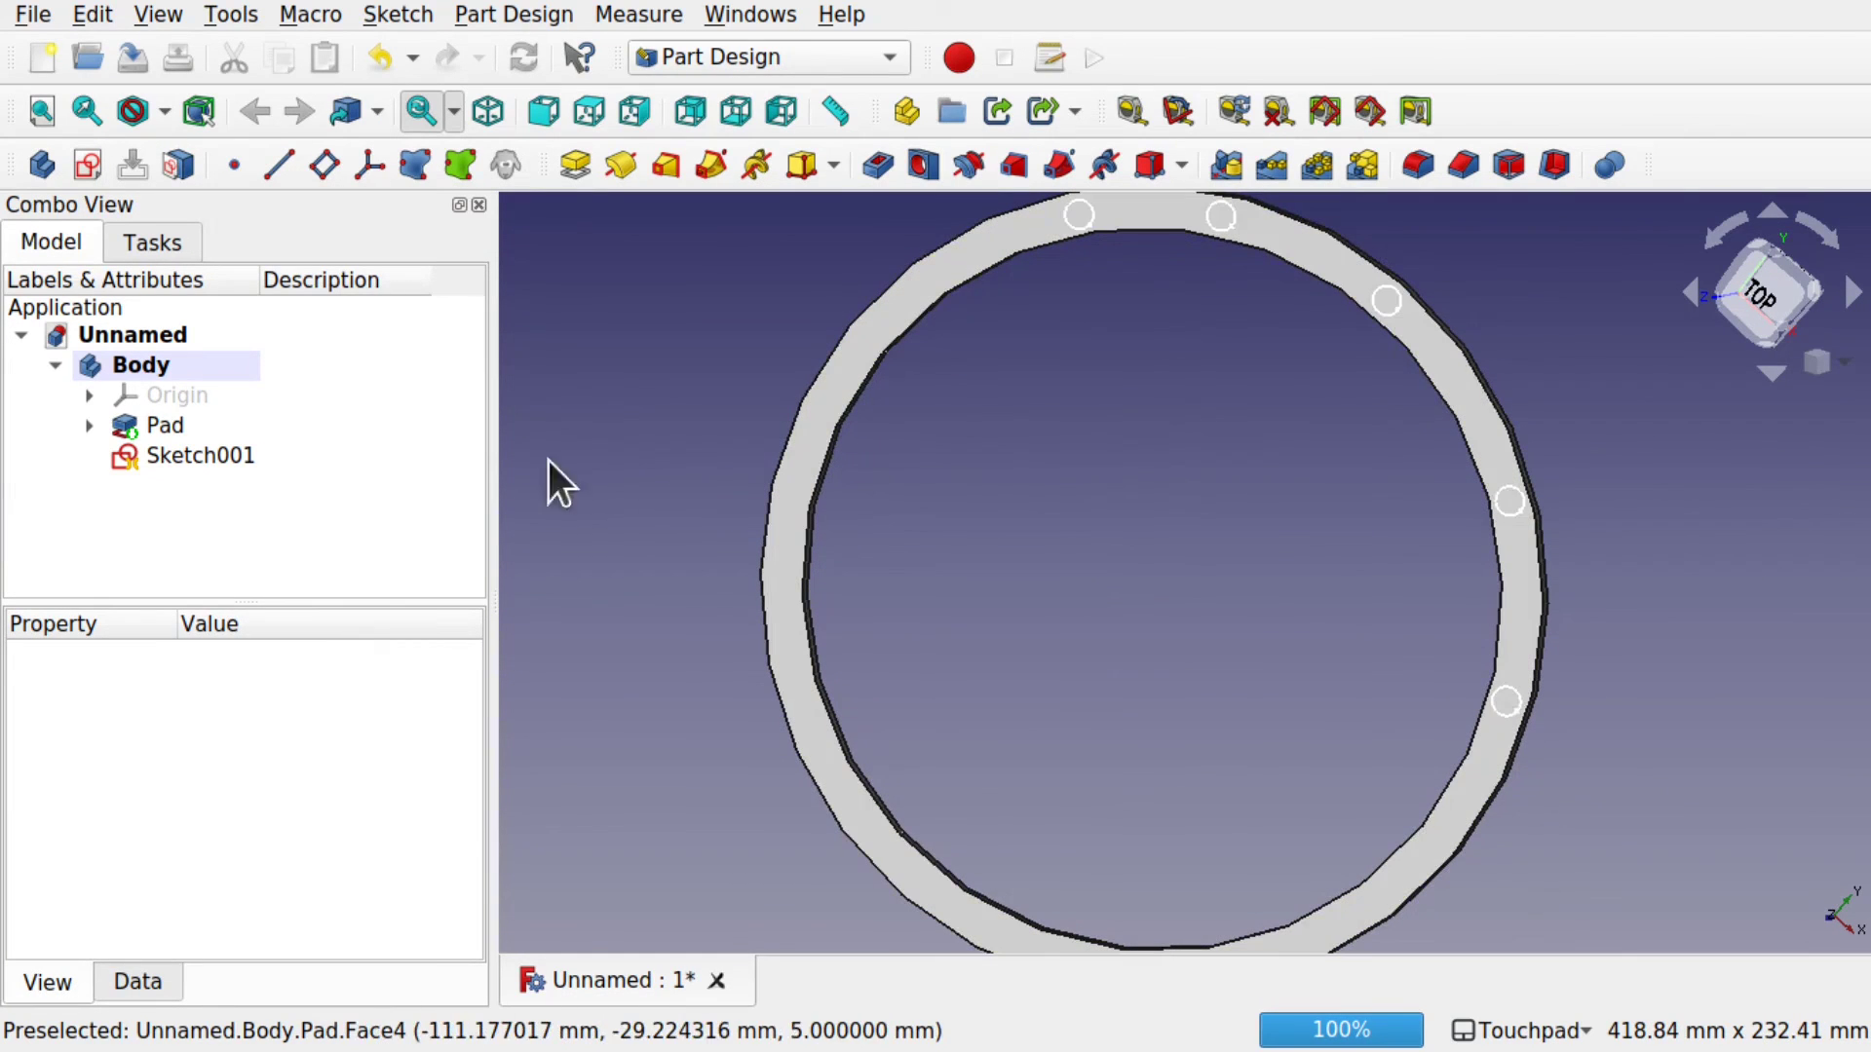
left_click(192, 454)
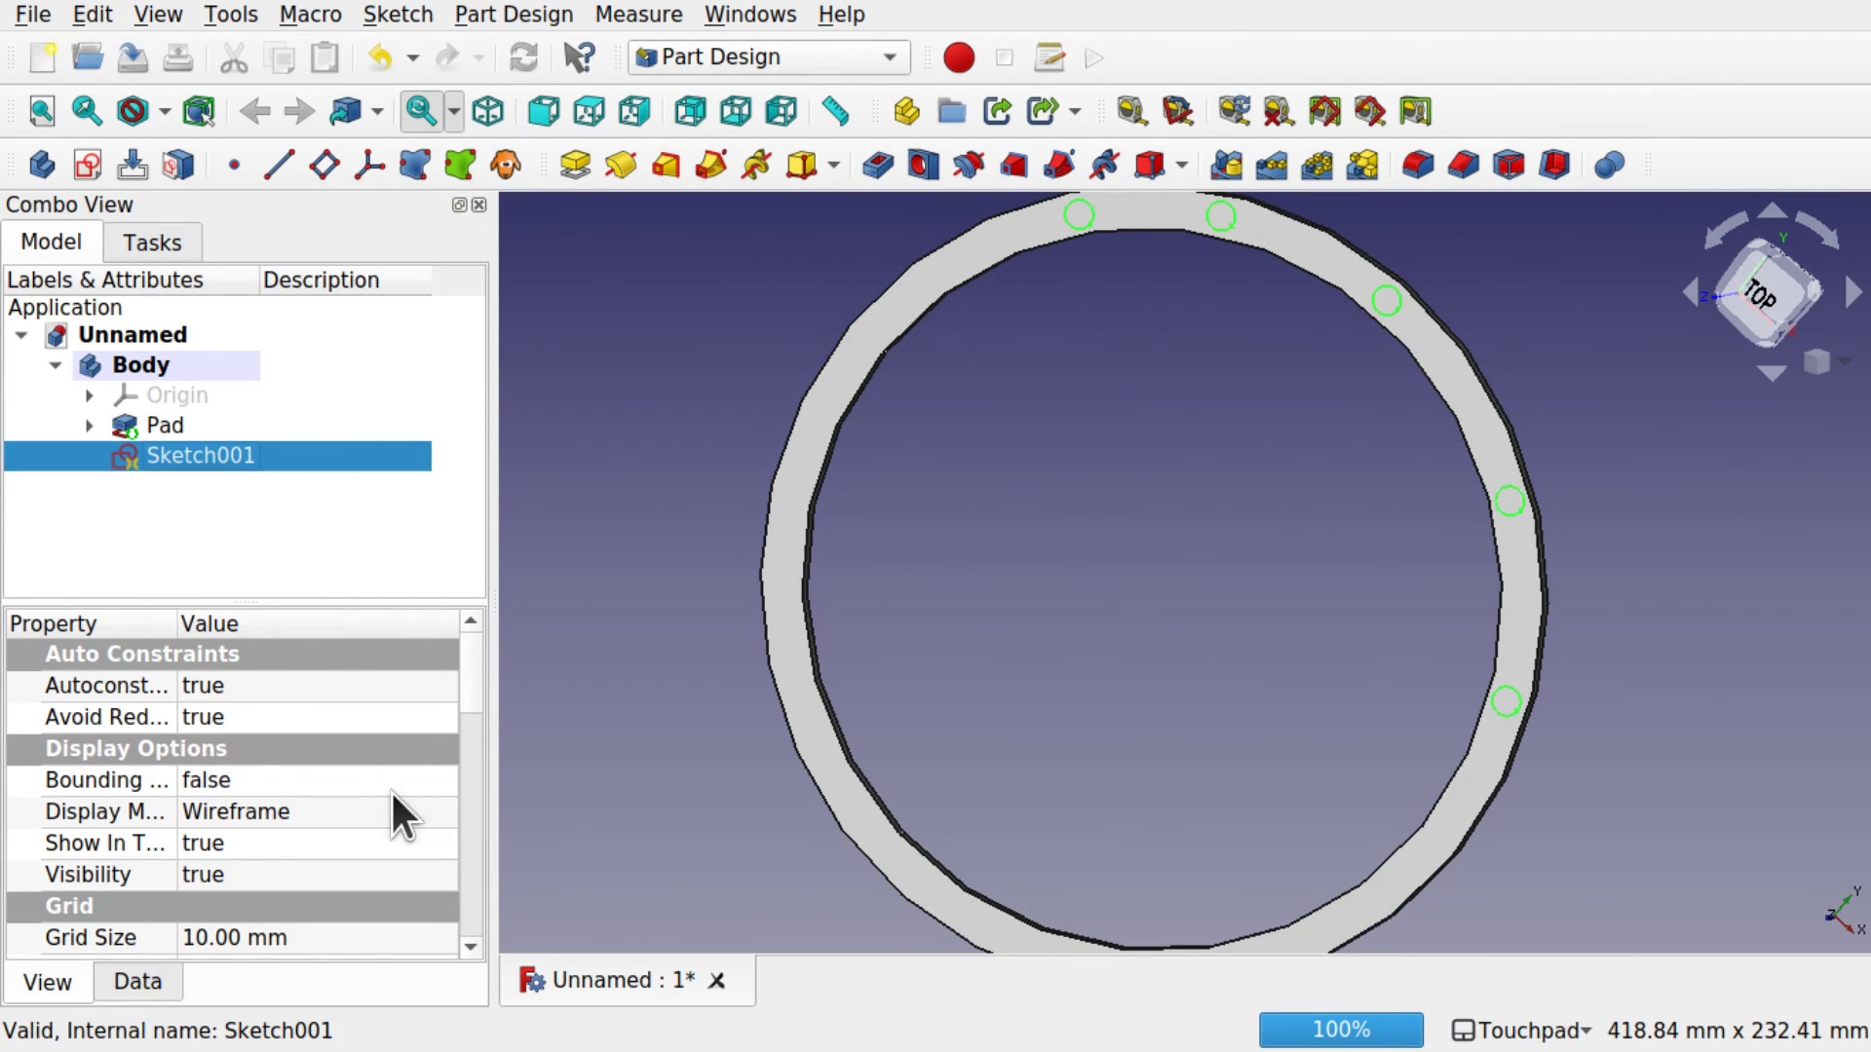
left_click(135, 982)
left_click(55, 982)
left_click_drag(465, 704, 475, 824)
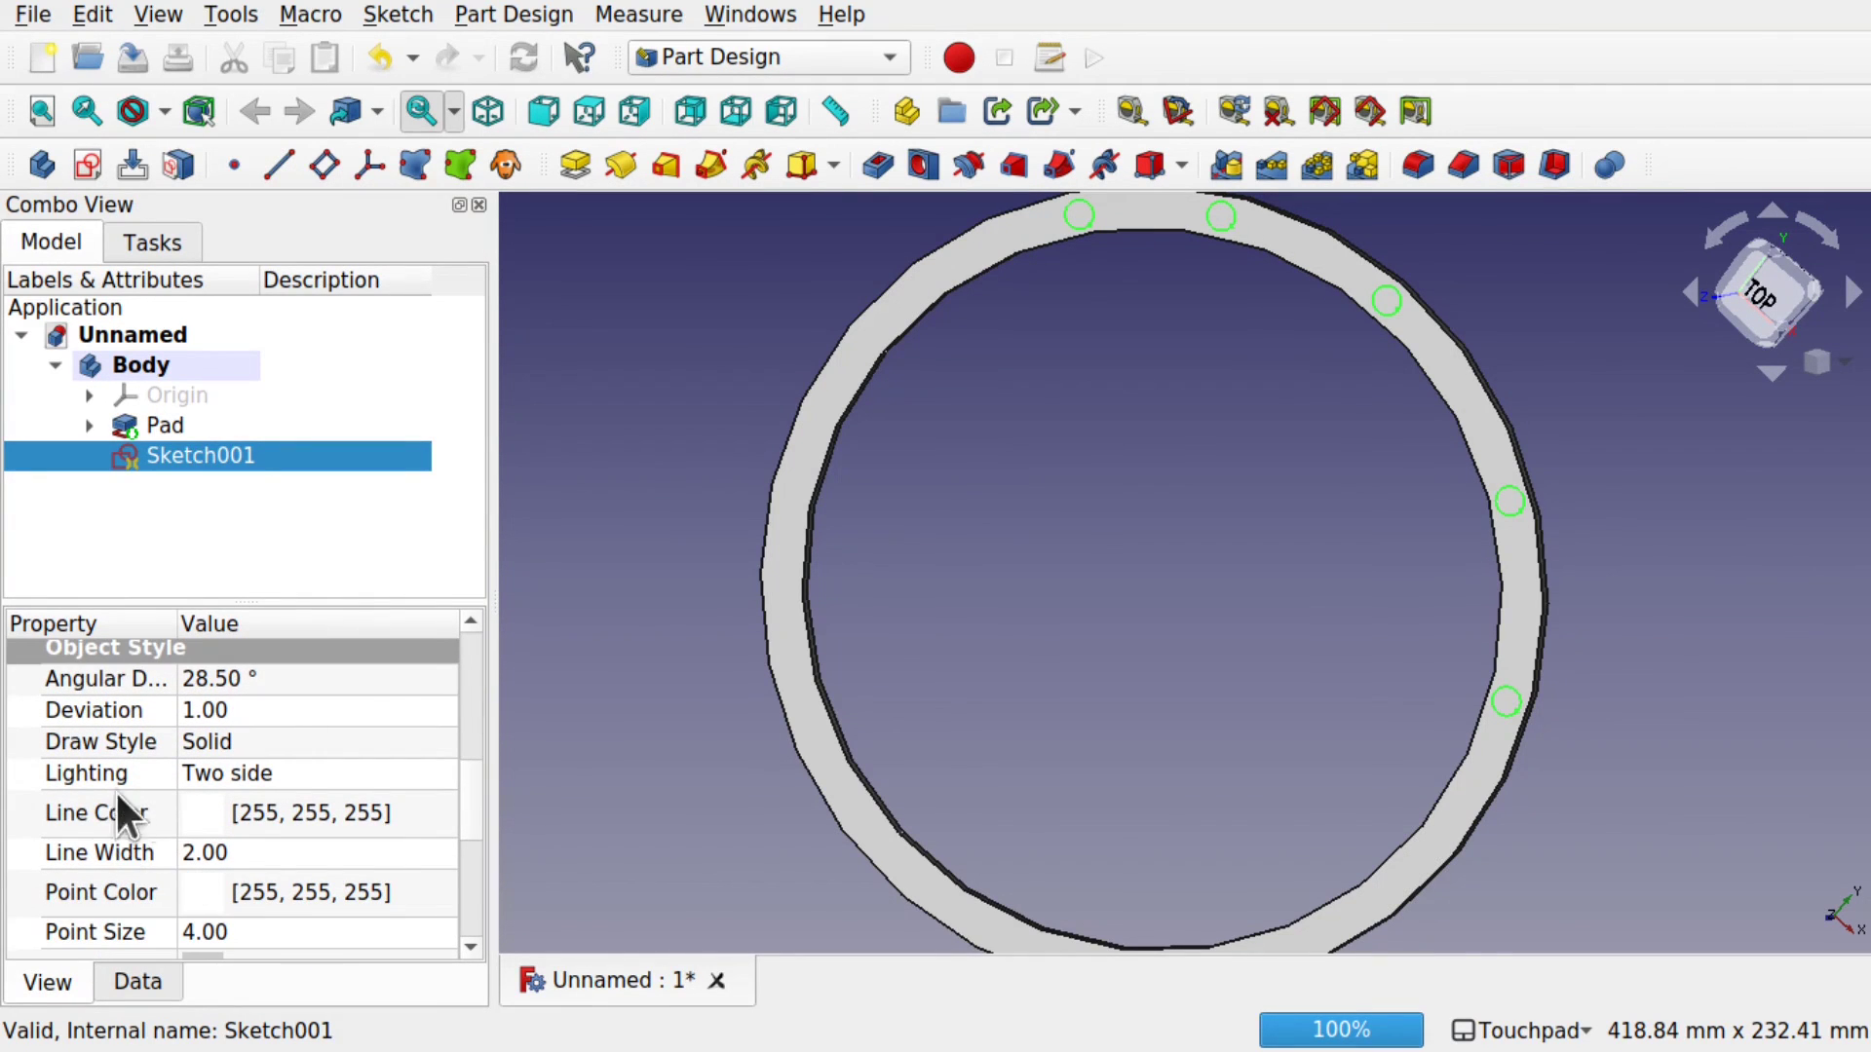
left_click(293, 853)
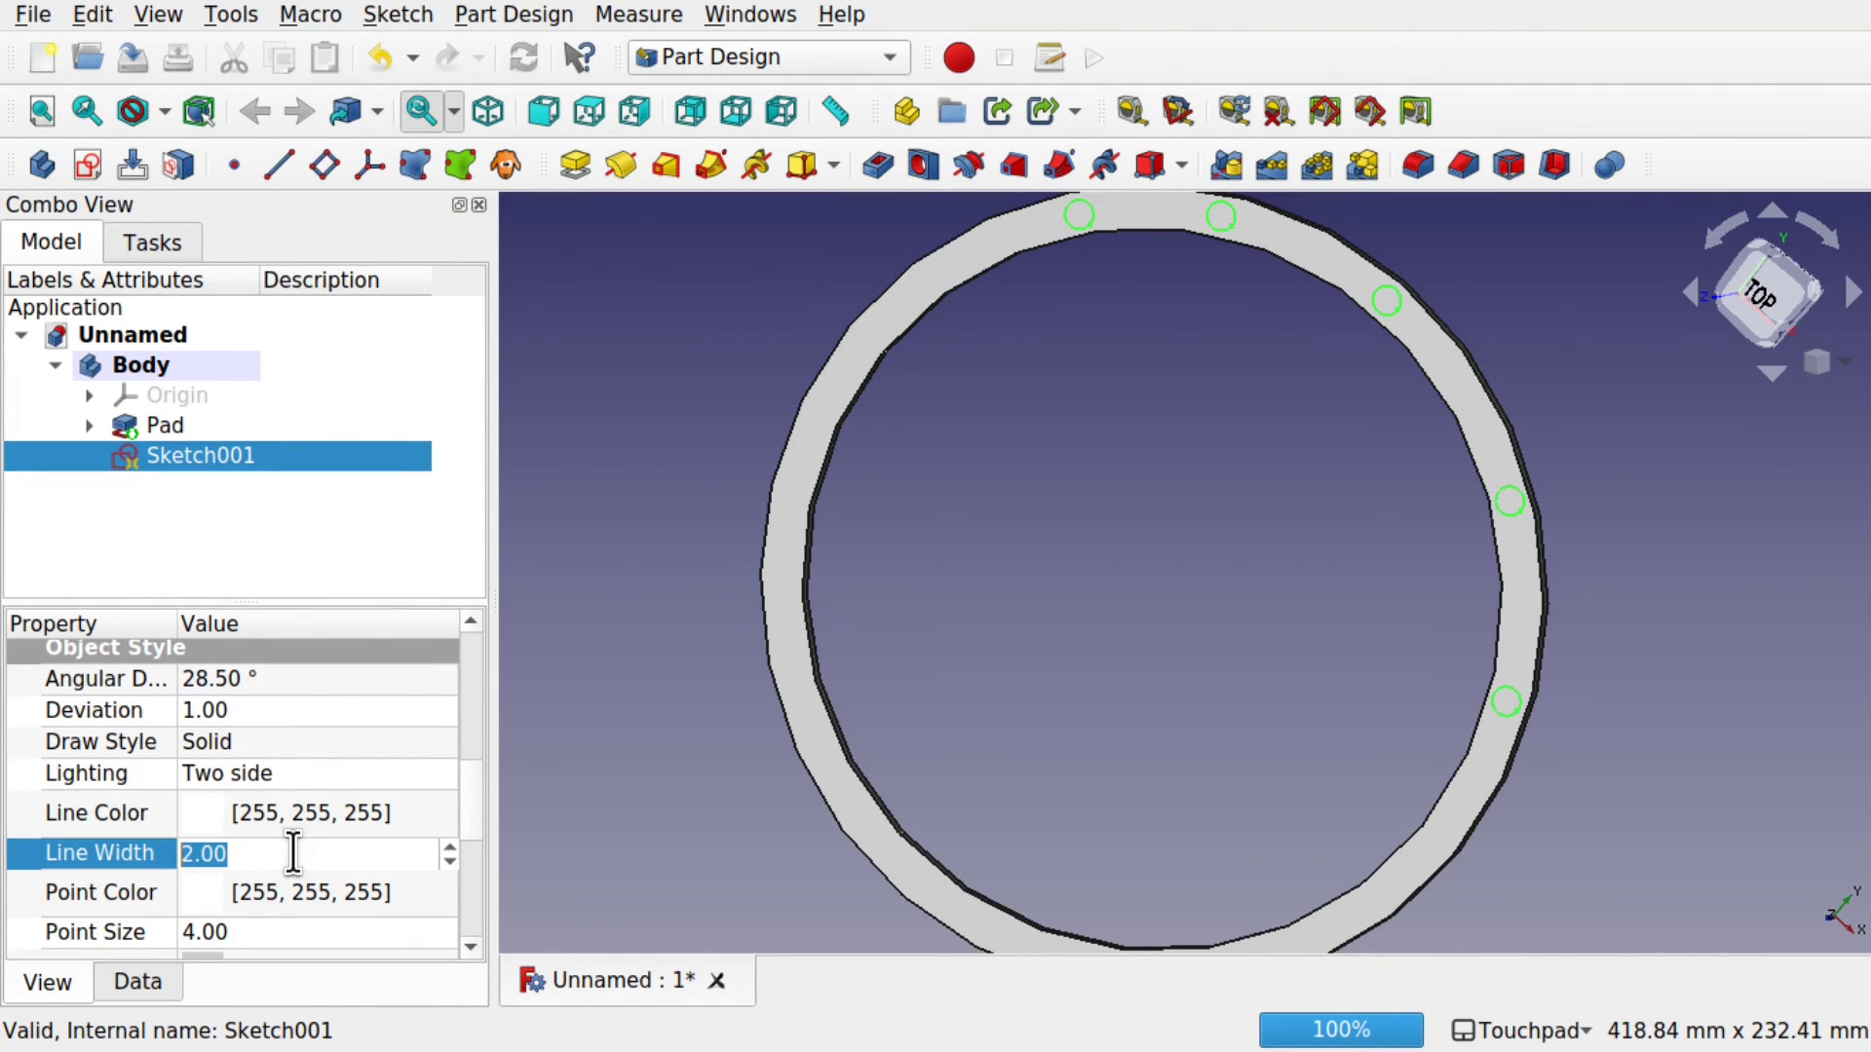
left_click(1200, 734)
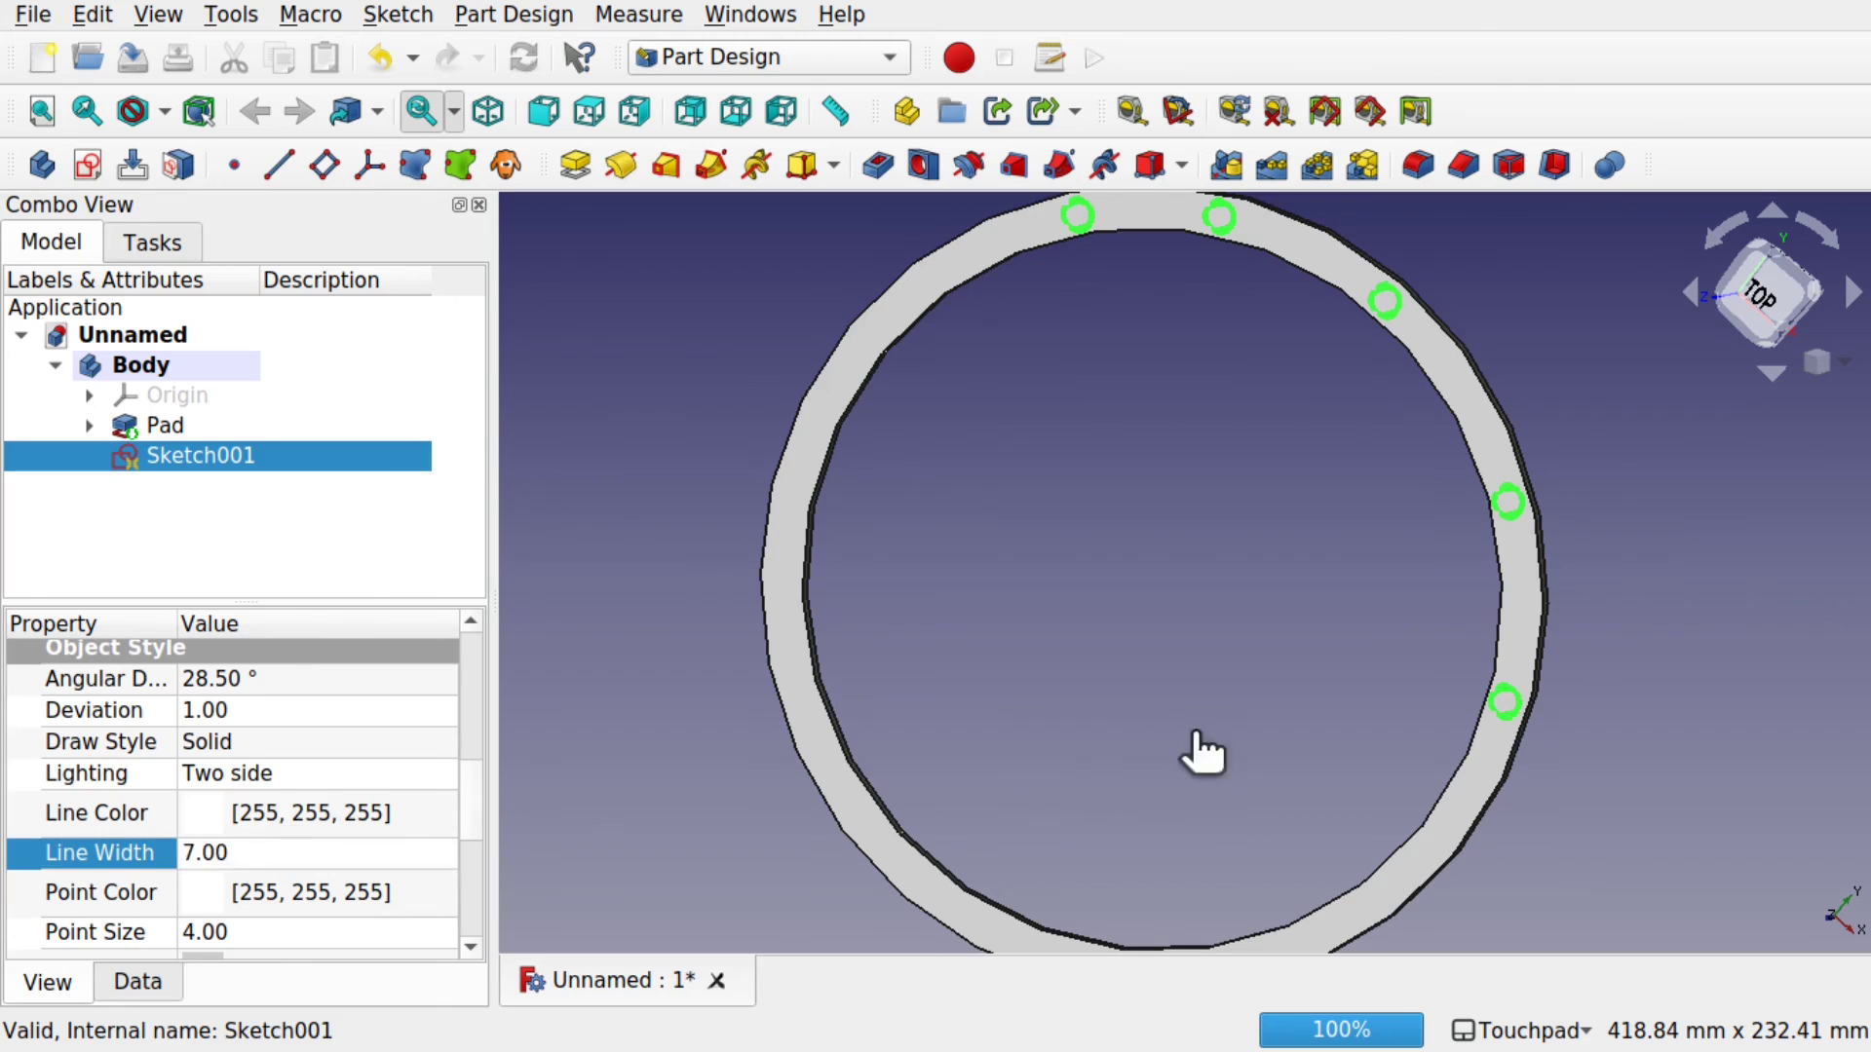
- Revolve the five-circle sketch 360° about the horizontal sketch axis to form curved bars around the ring
mouse_move(1188, 640)
left_mouse_down("alt")
mouse_move(1318, 585)
mouse_move(1224, 618)
left_mouse_up("alt")
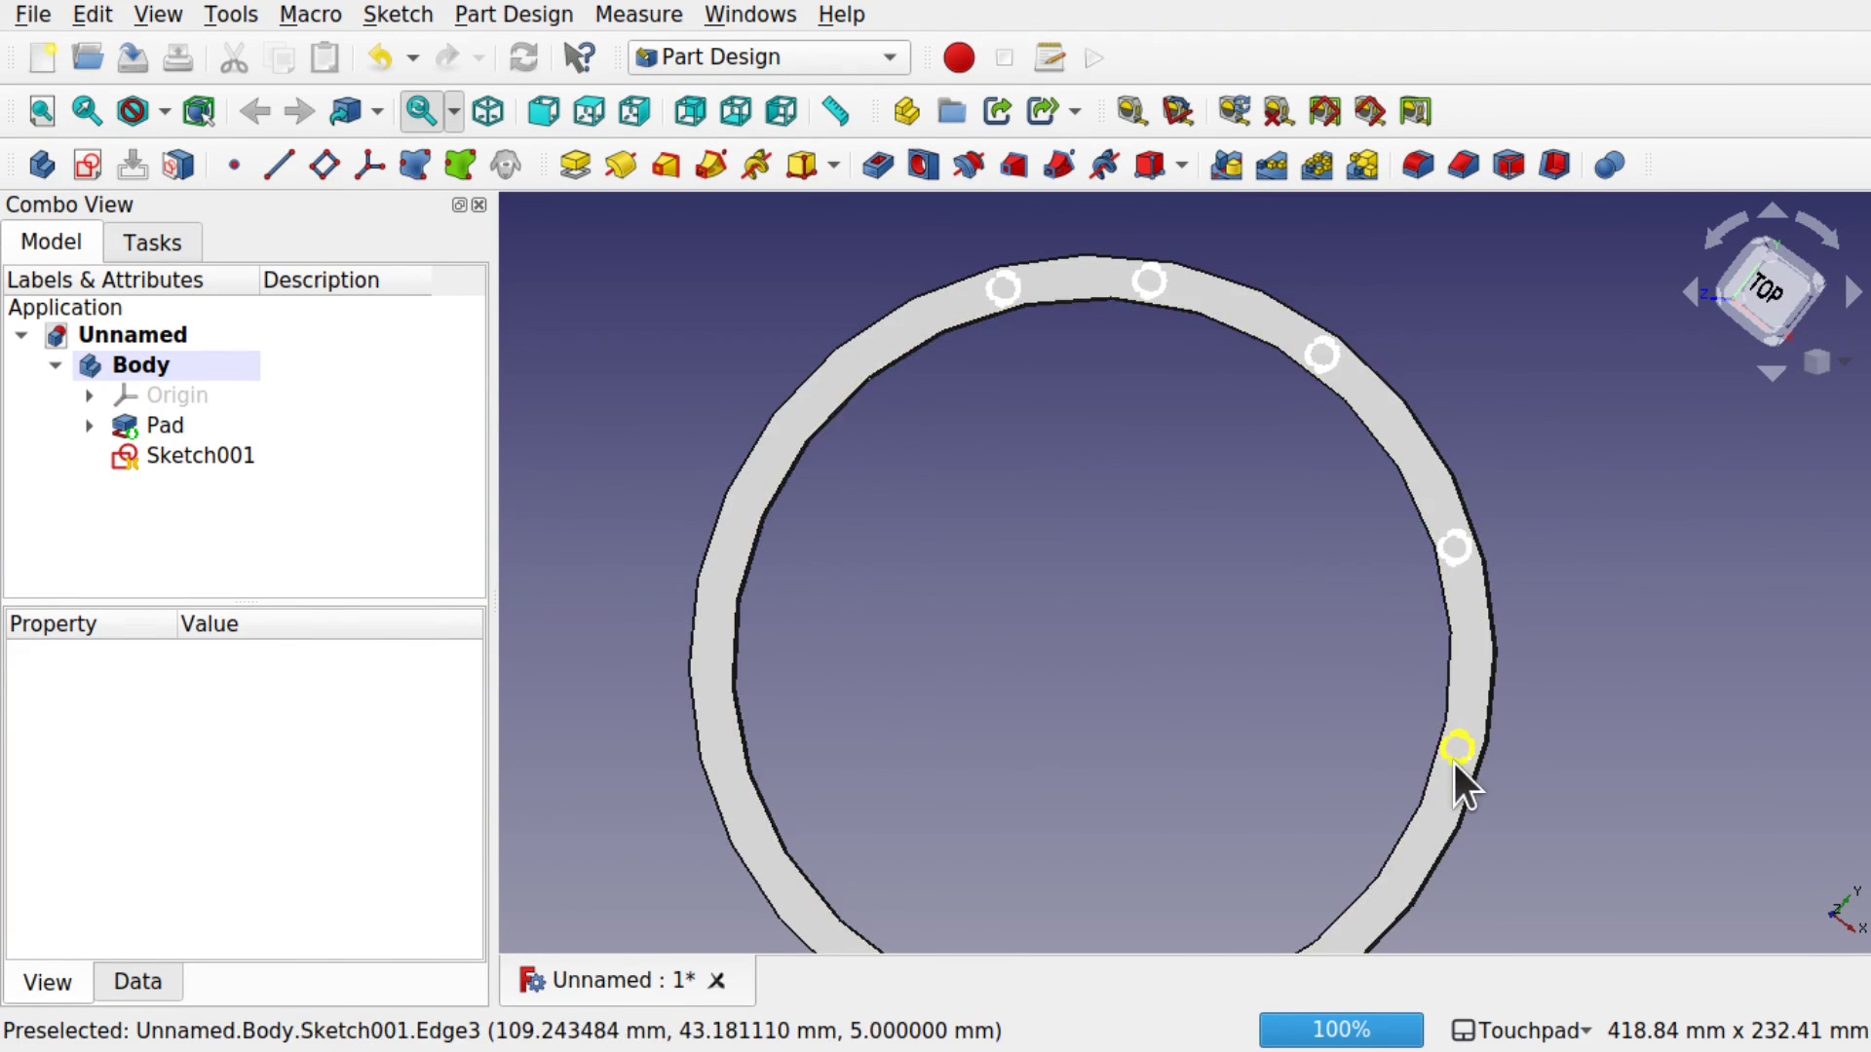
left_click(238, 455)
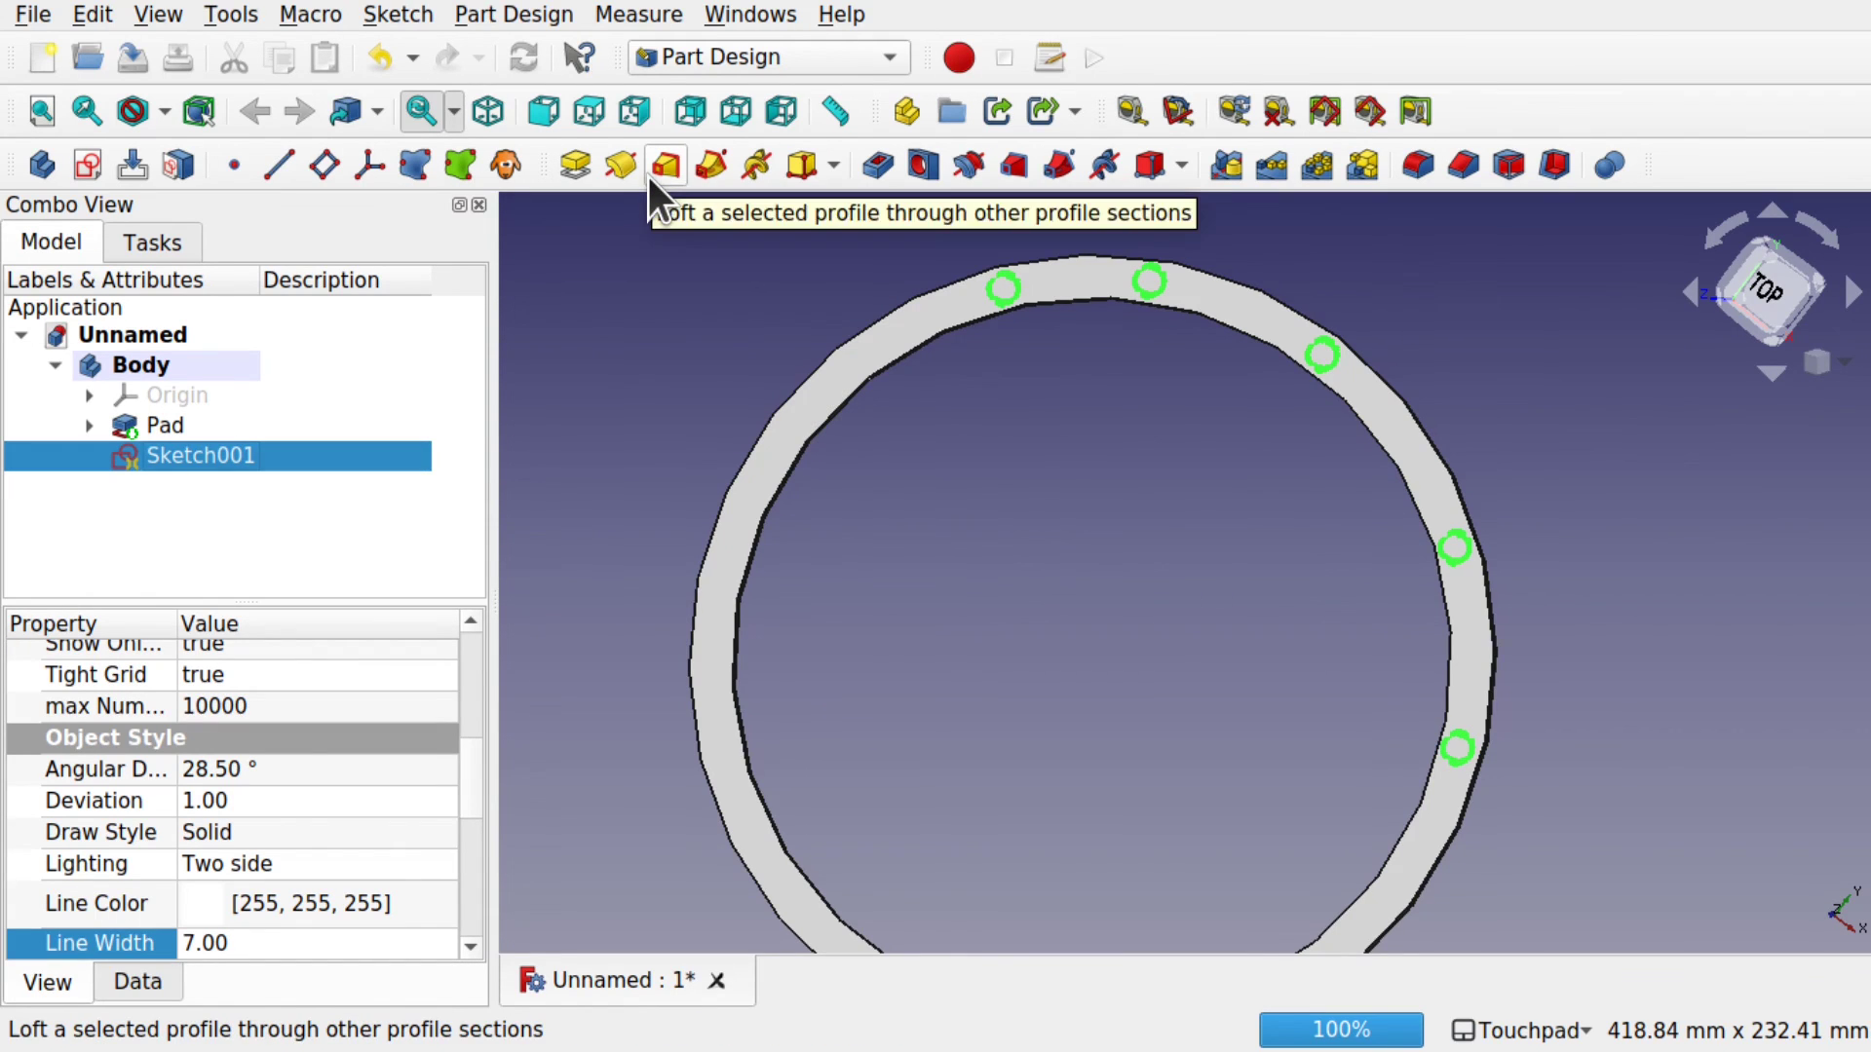
left_click(621, 166)
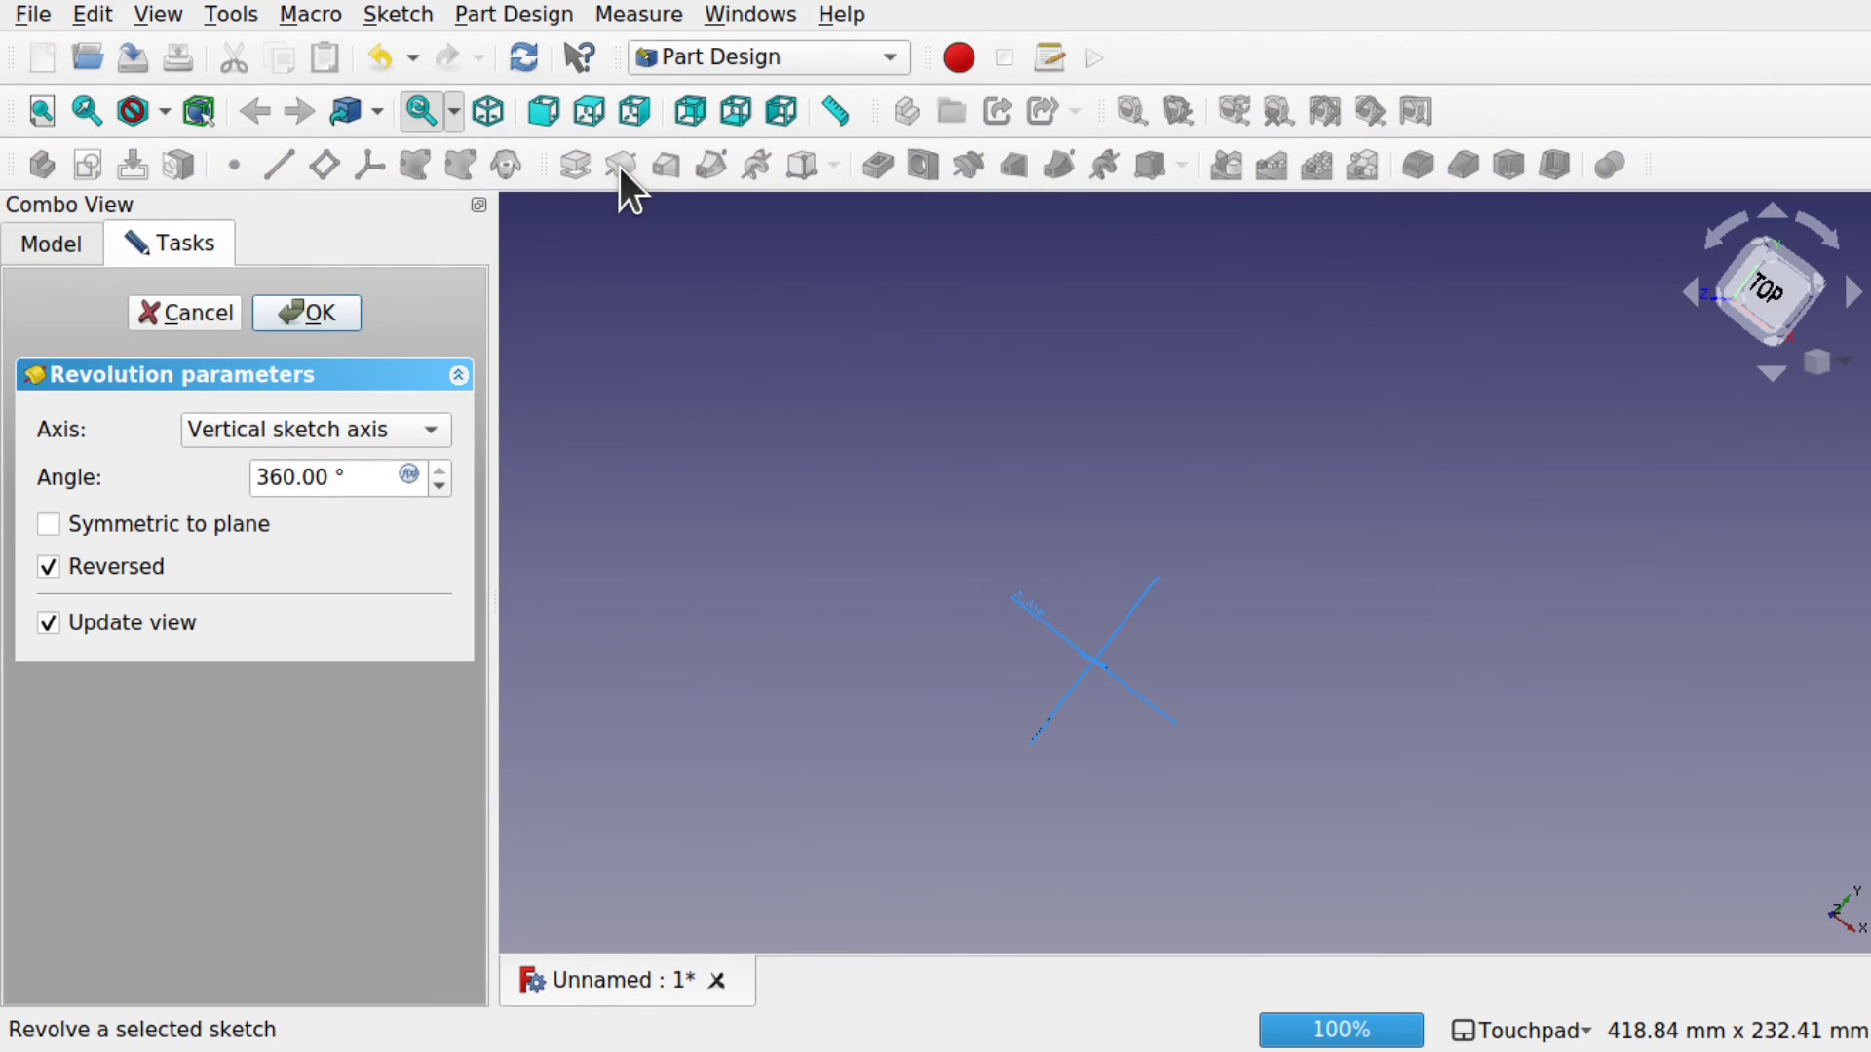
scroll(1055, 671, "up", 5)
scroll(1056, 670, "up", 2)
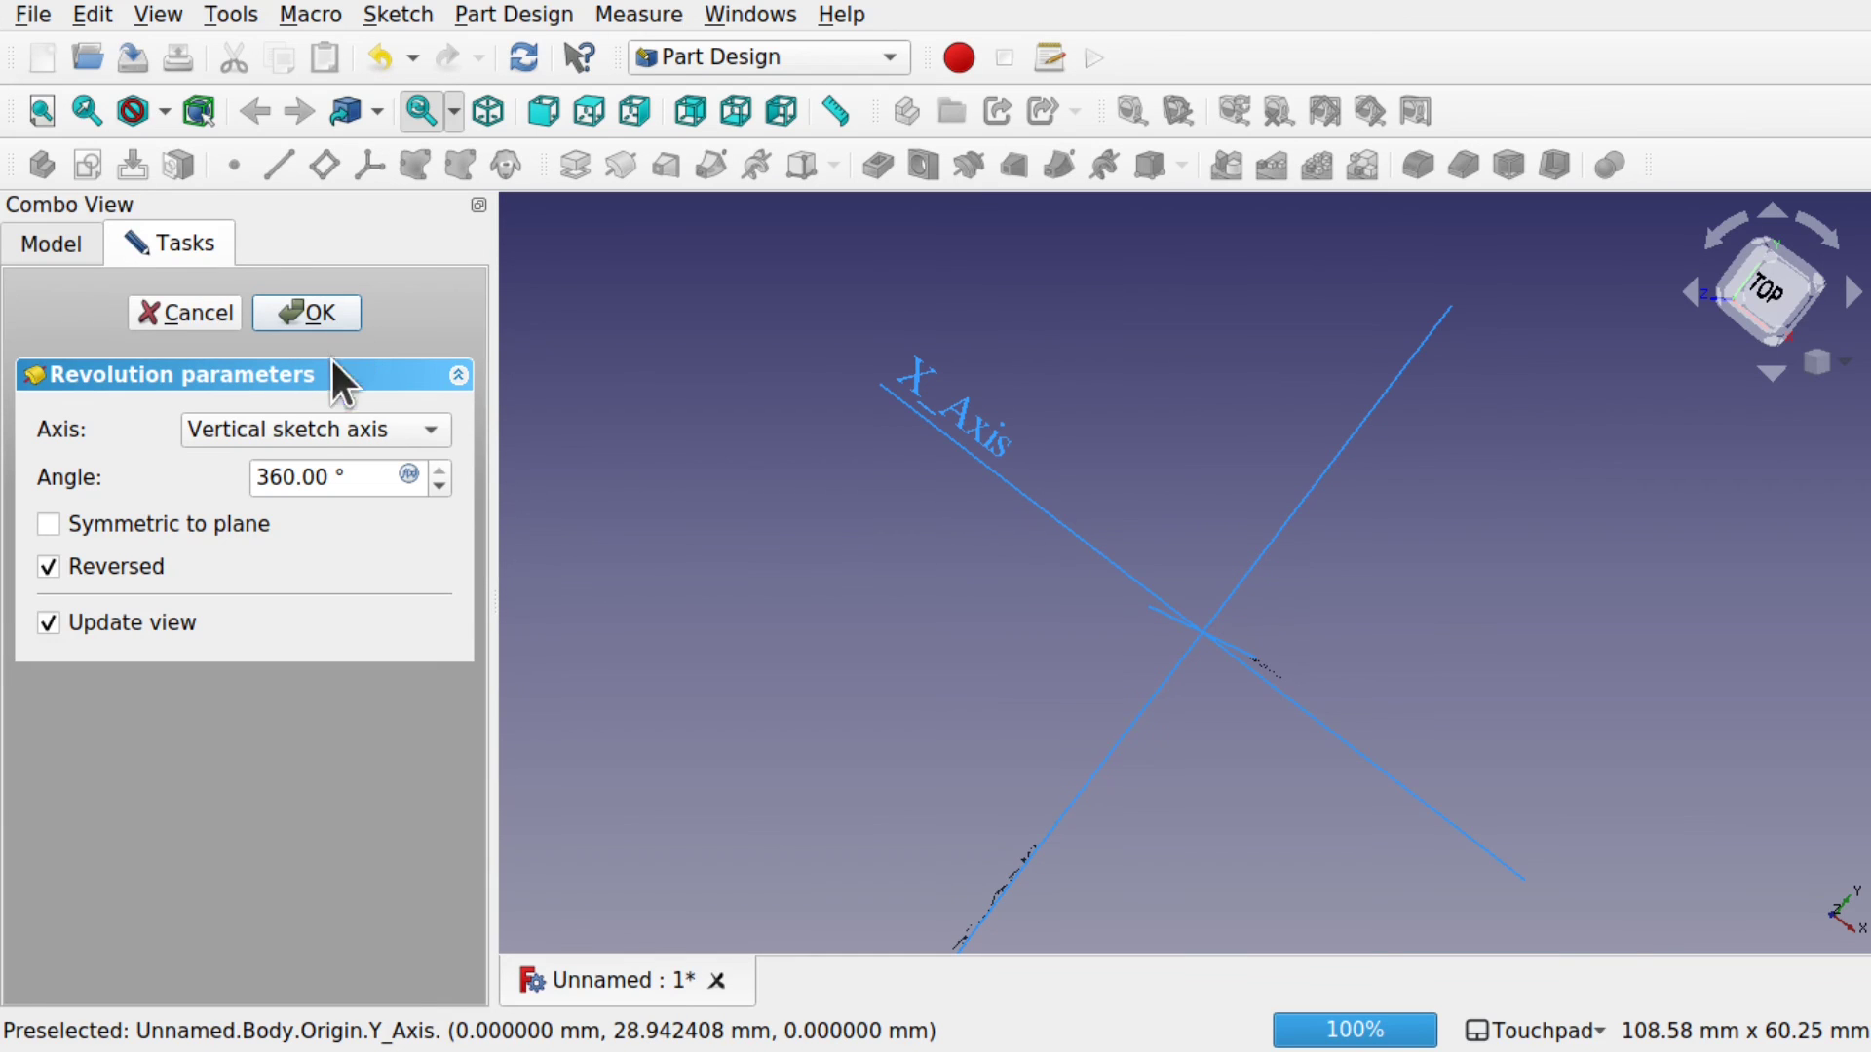
left_click(300, 424)
left_click(287, 462)
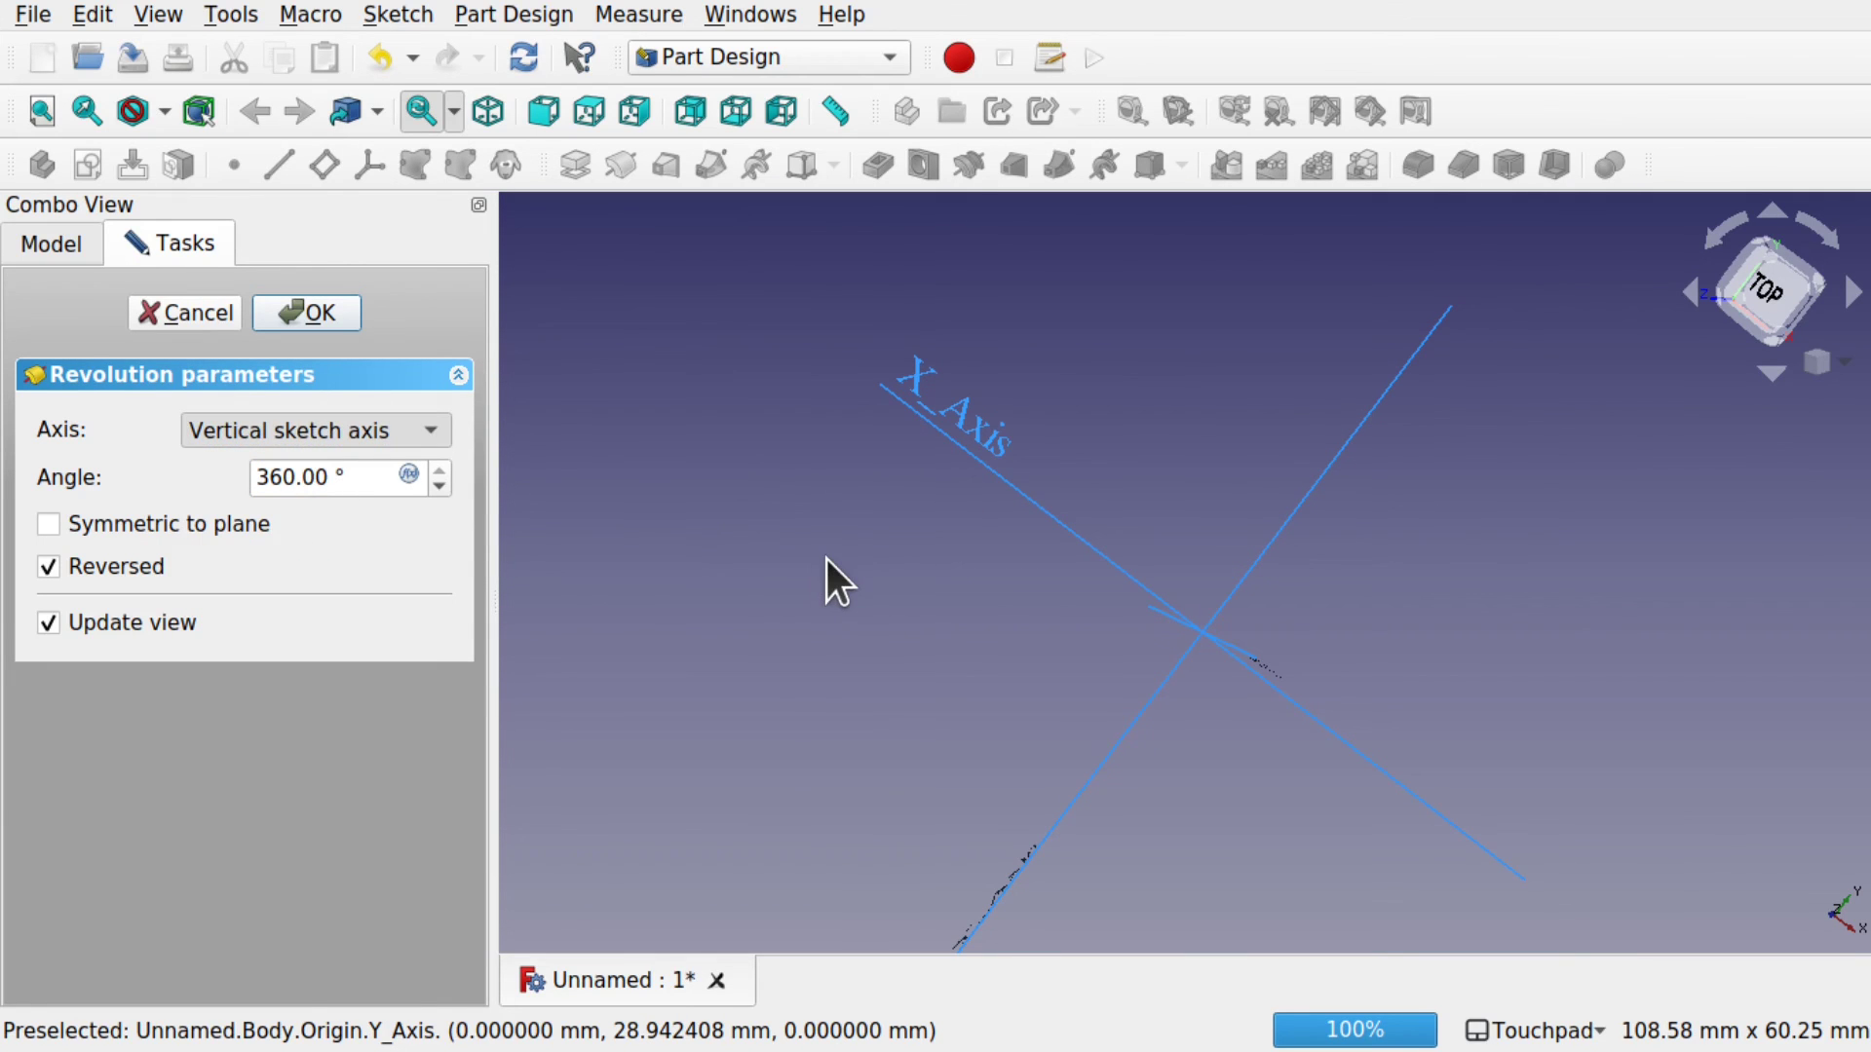
middle_click_drag(826, 562, 1228, 546)
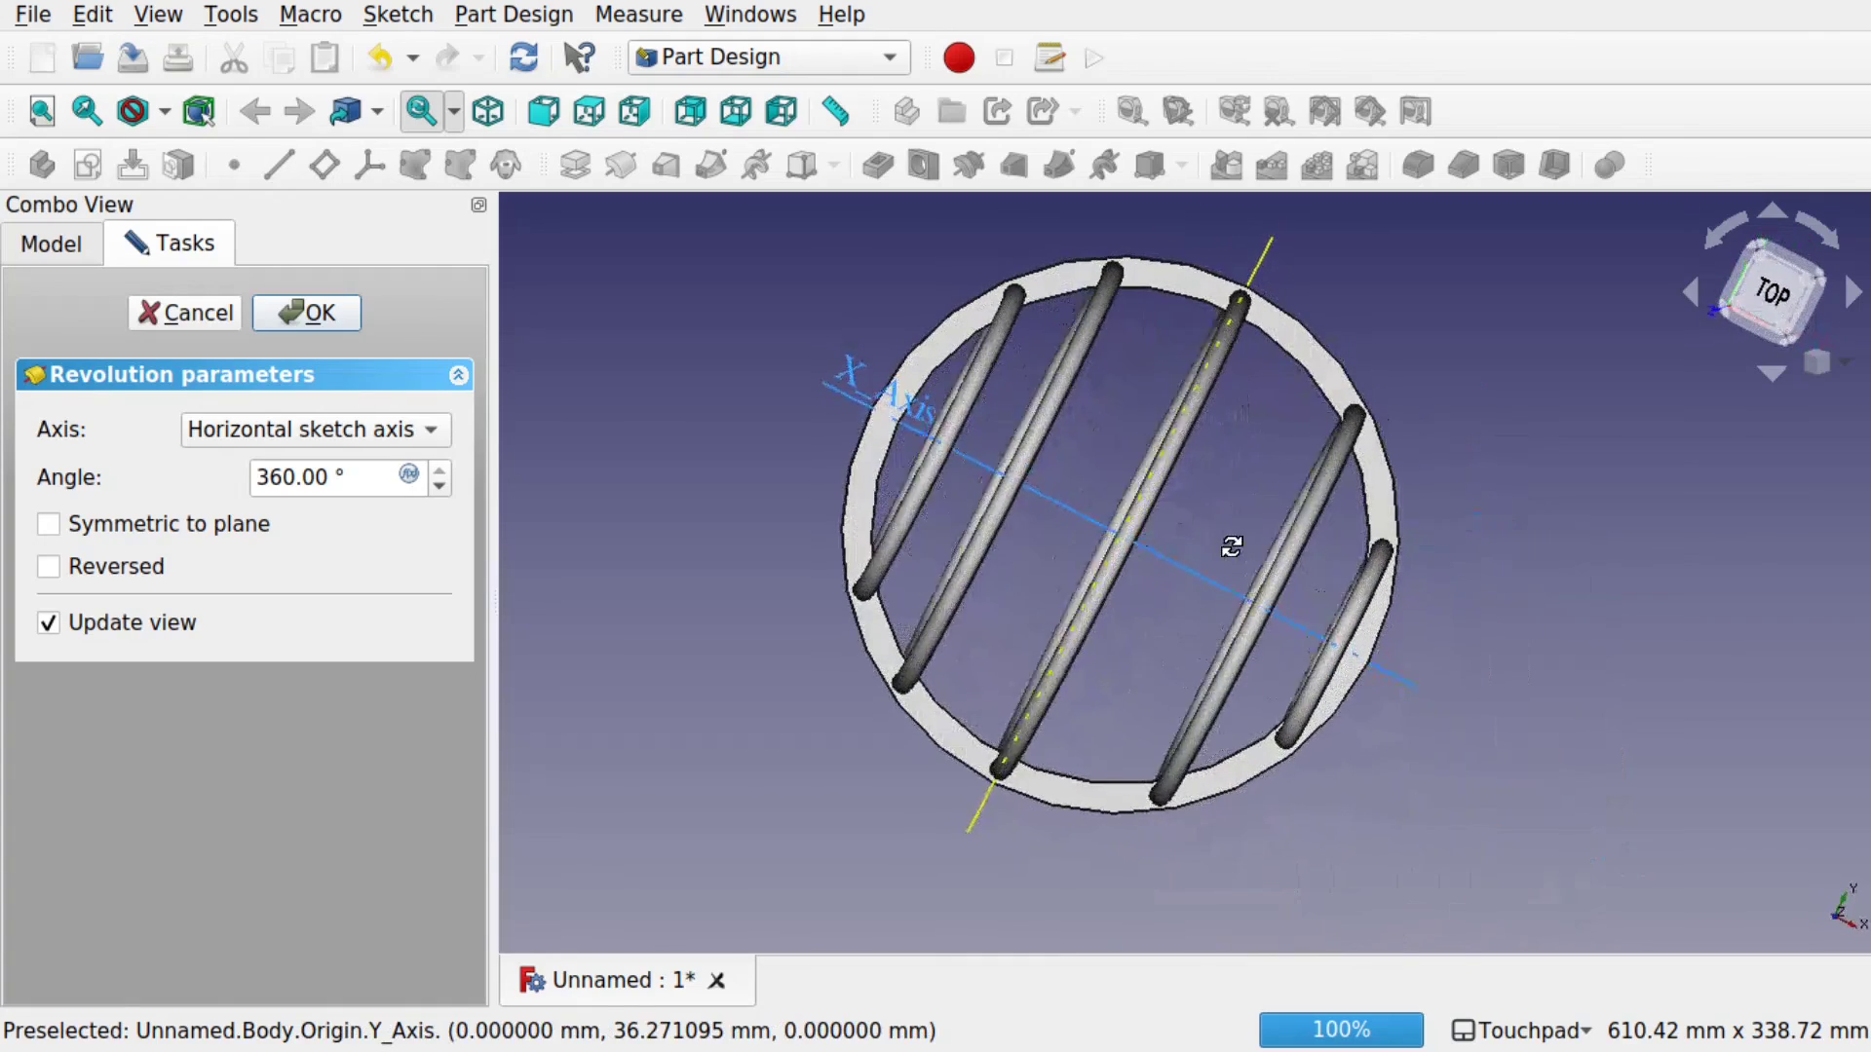
left_click(301, 294)
middle_click_drag(890, 292, 1266, 301)
middle_click_drag(1288, 489, 1242, 460)
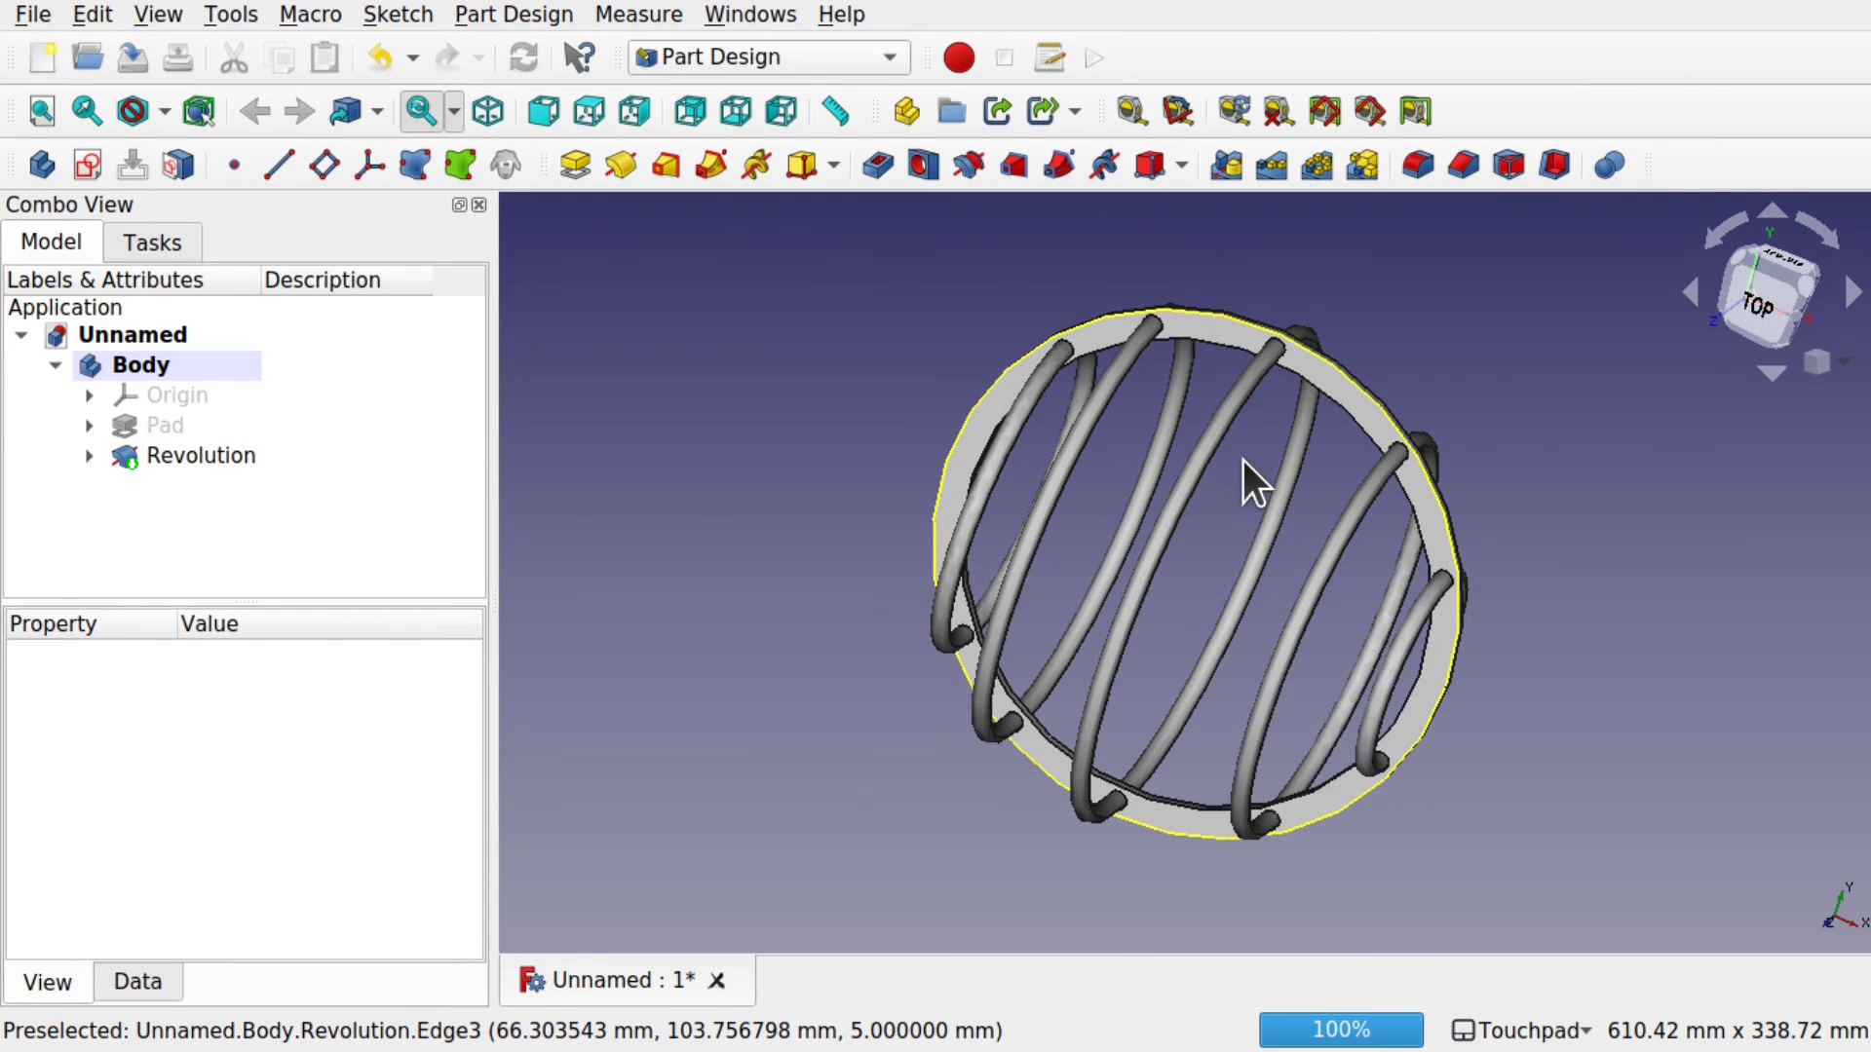